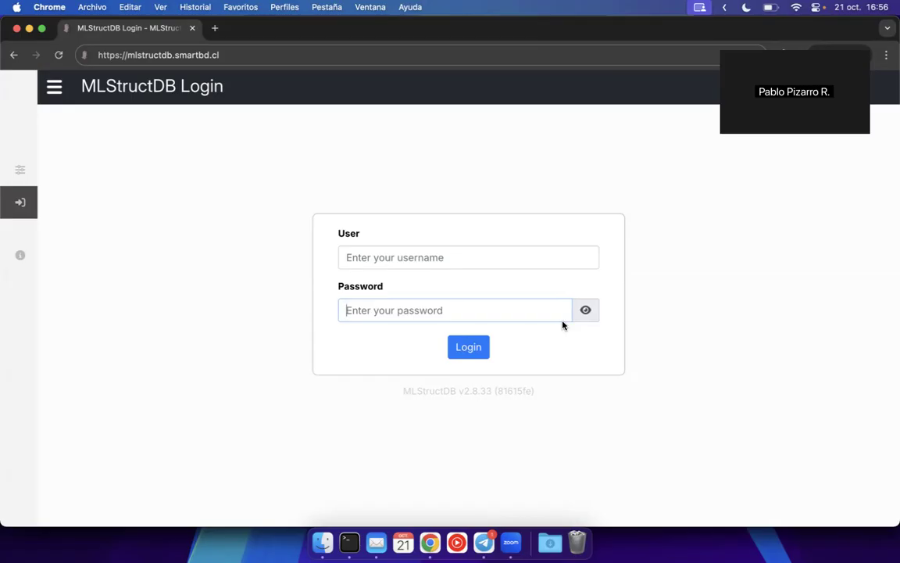
- Log in to MLStructDB with the username seismic and the account password
left_click(400, 266)
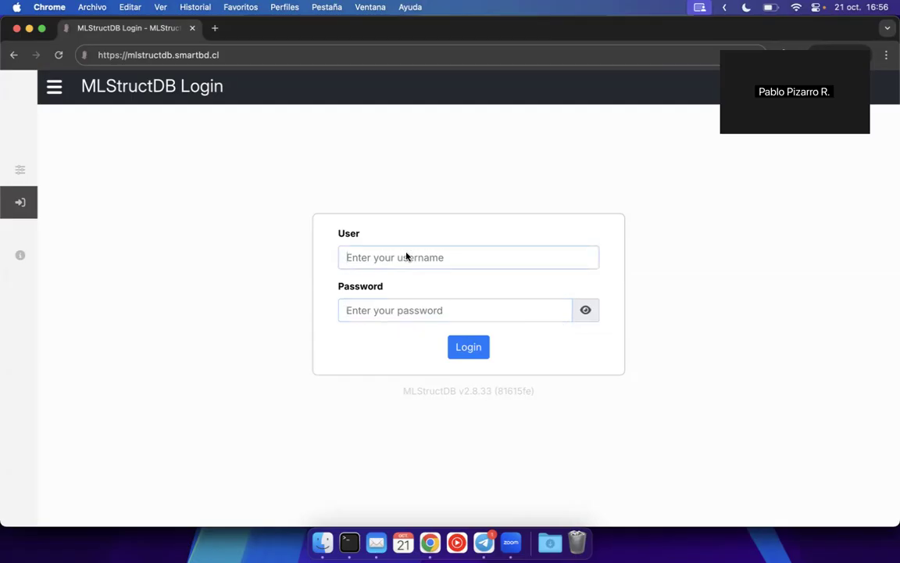
type("seismic")
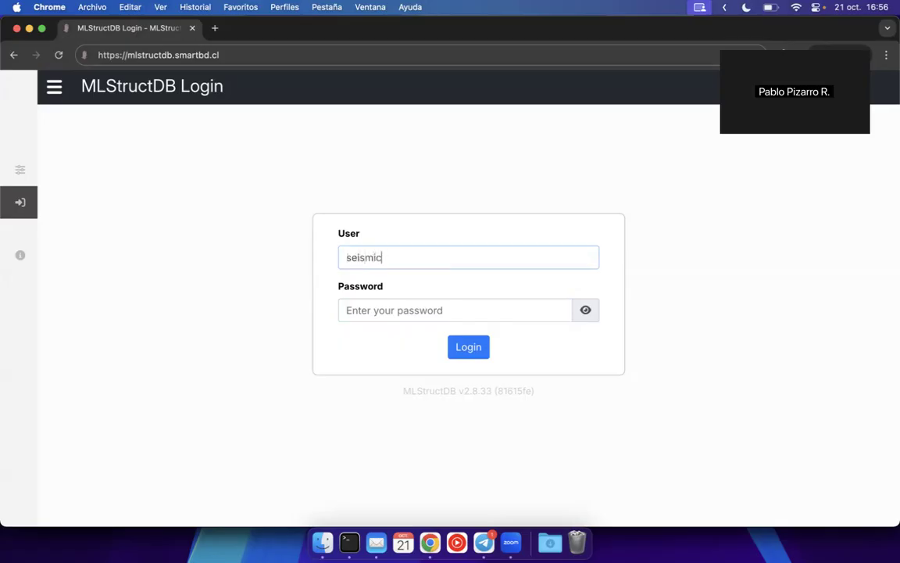
key("Tab")
key("super+v")
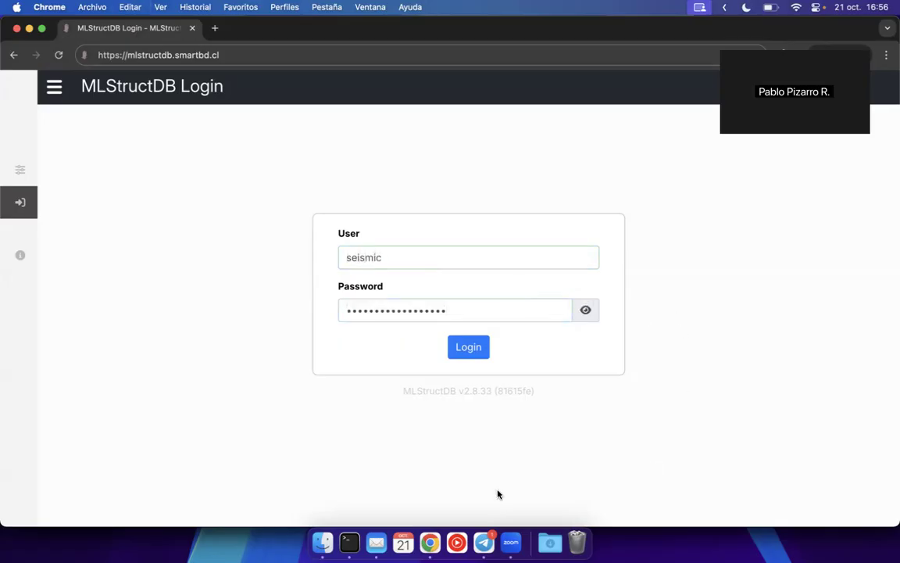
left_click(462, 348)
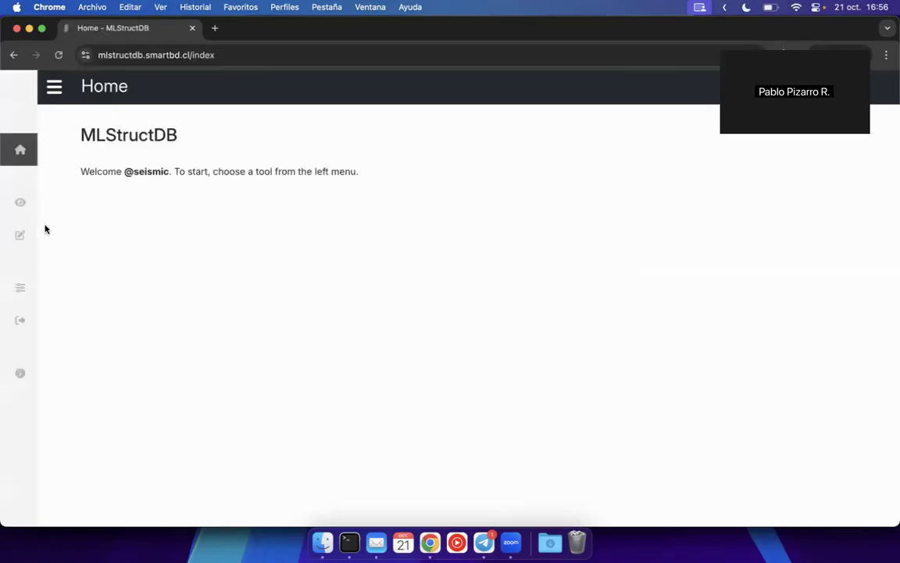
- Open the SEISMIC-1 project from the project viewer
left_click(24, 203)
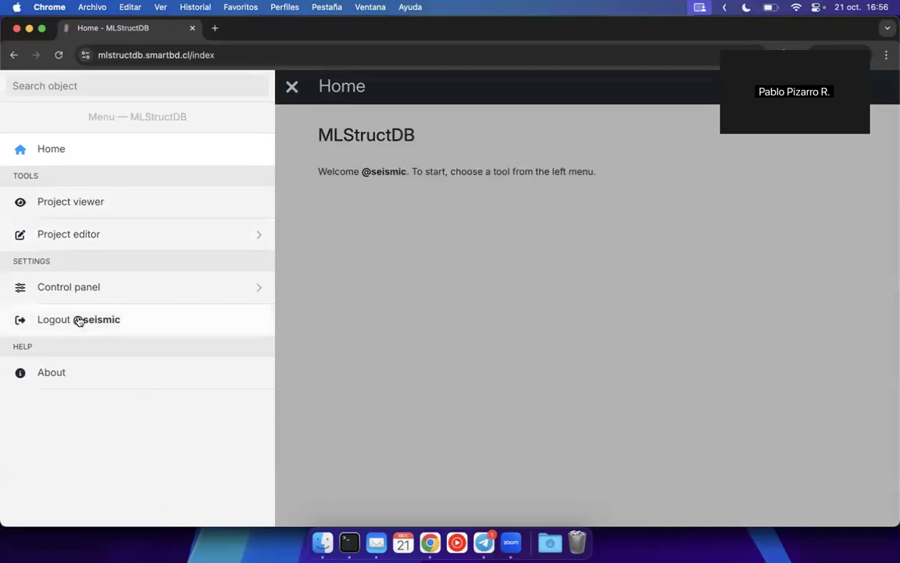
left_click(67, 209)
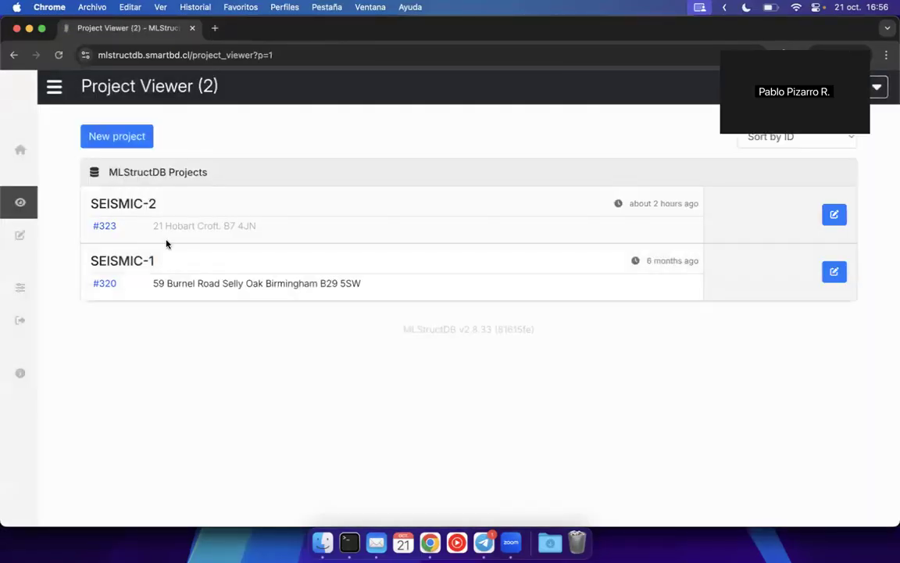
left_click(129, 261)
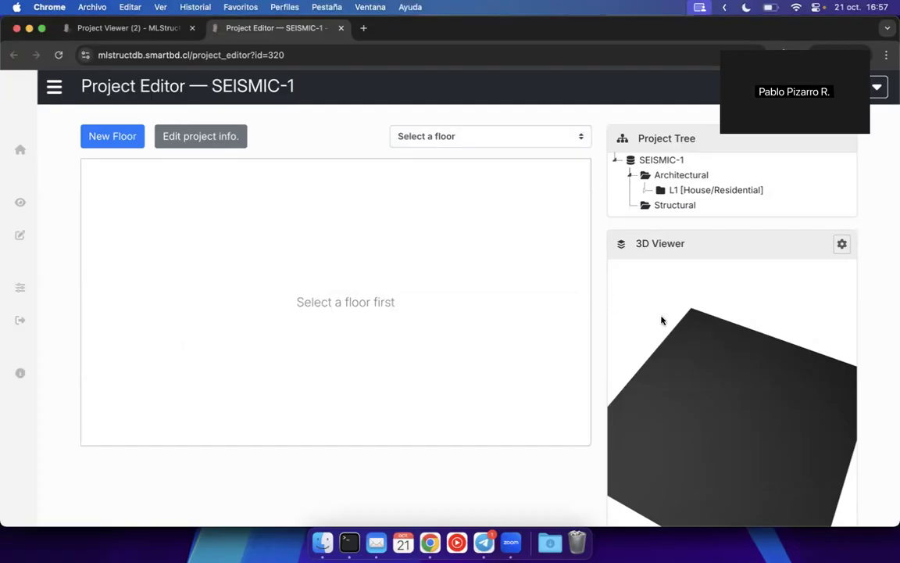
- Orbit the 3D preview of the project and close the 3D Viewer
left_click_drag(735, 347, 719, 337)
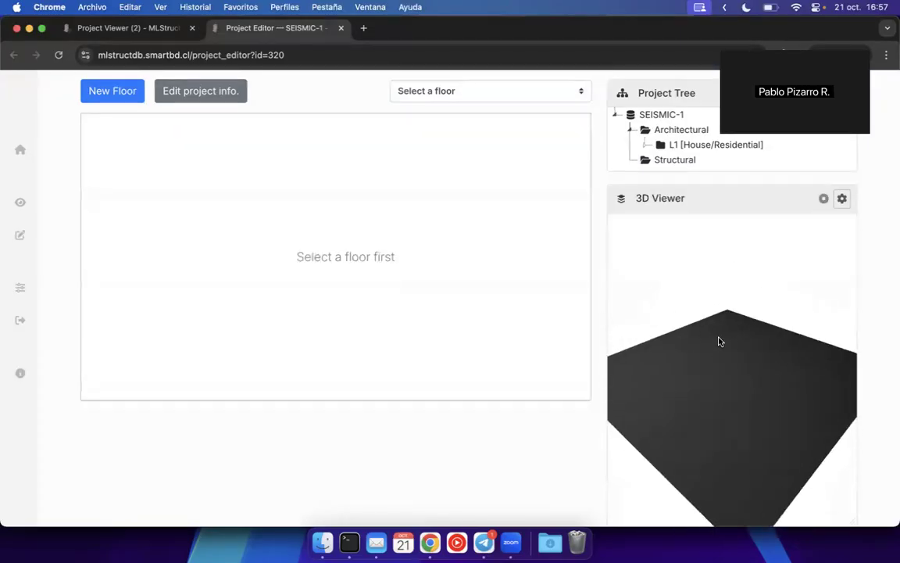
right_click(702, 202)
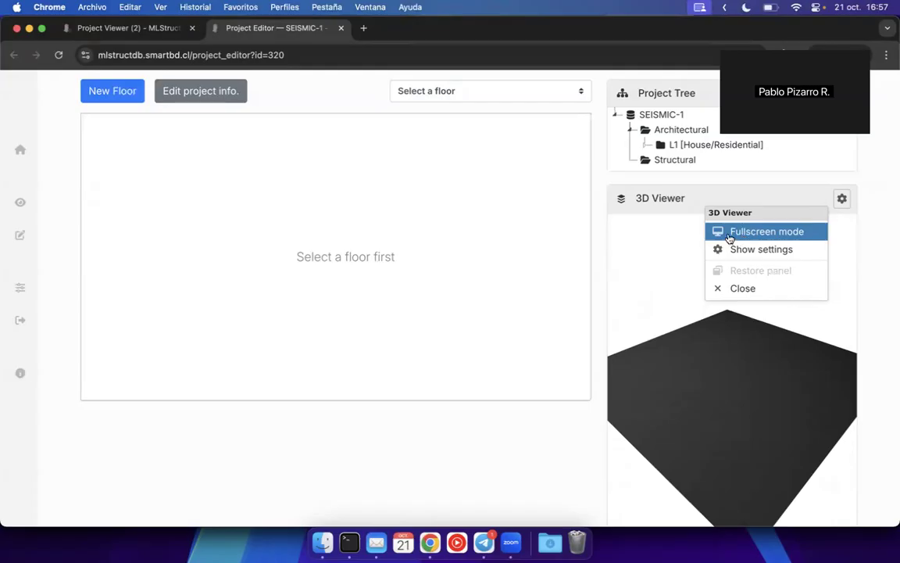
left_click(736, 291)
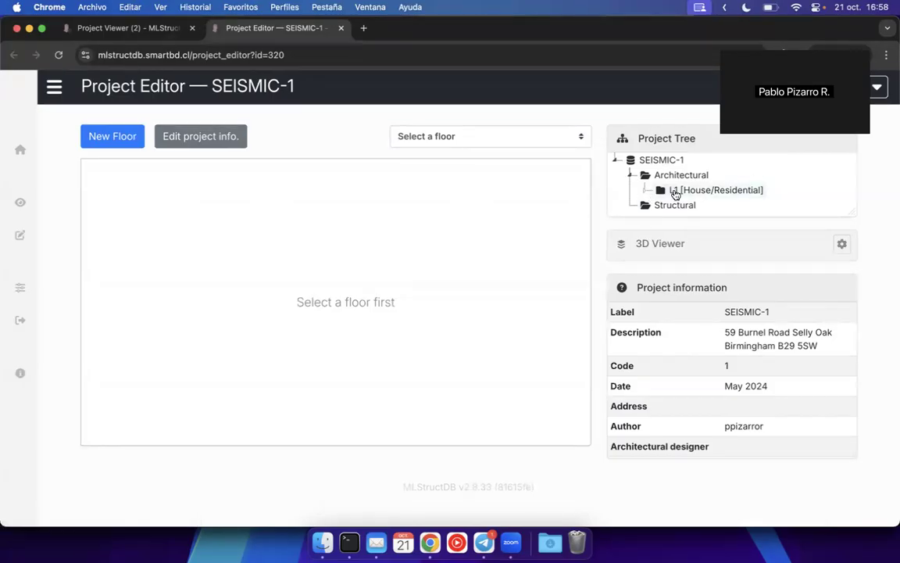
- Expand the L1 [House/Residential] floor in the project tree and look through its options for creating walls, slabs, rooms and objects
mouse_move(685, 196)
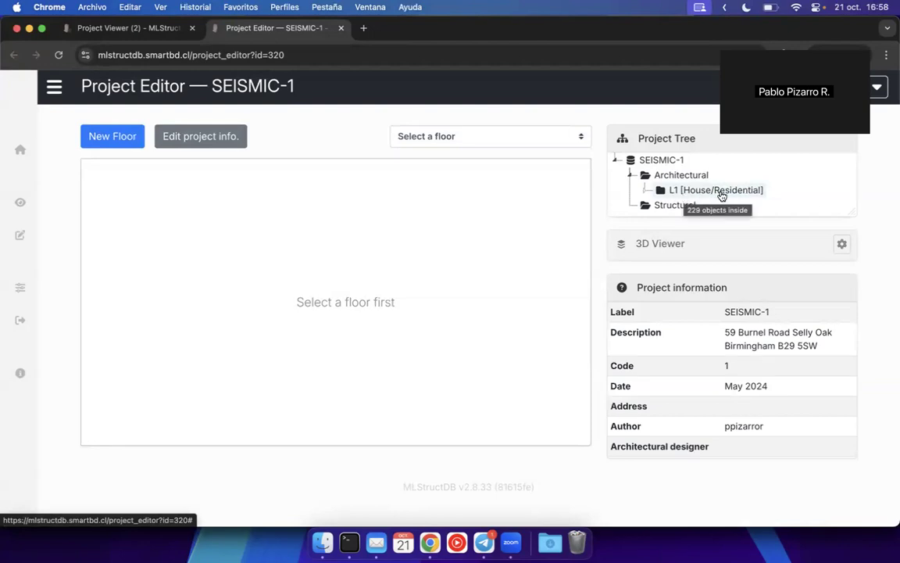
left_click(645, 192)
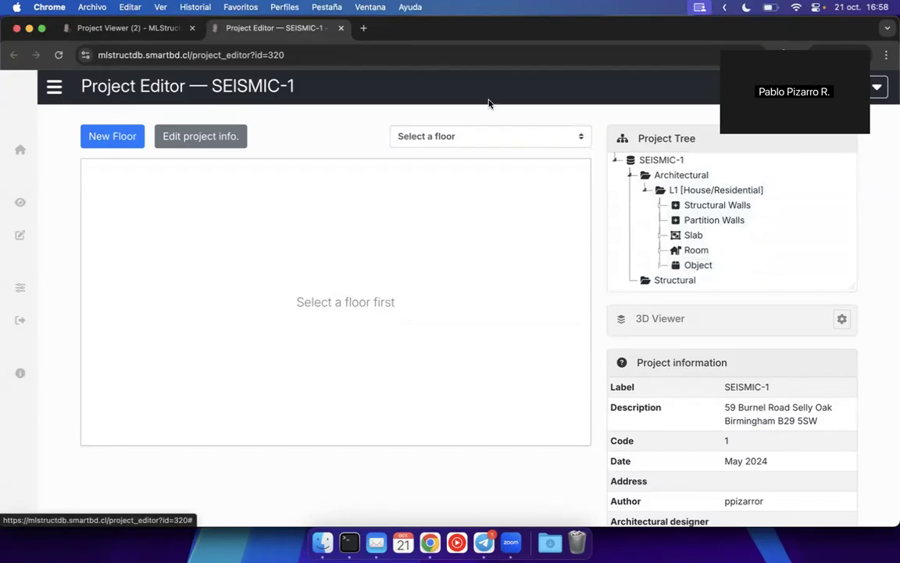
right_click(682, 191)
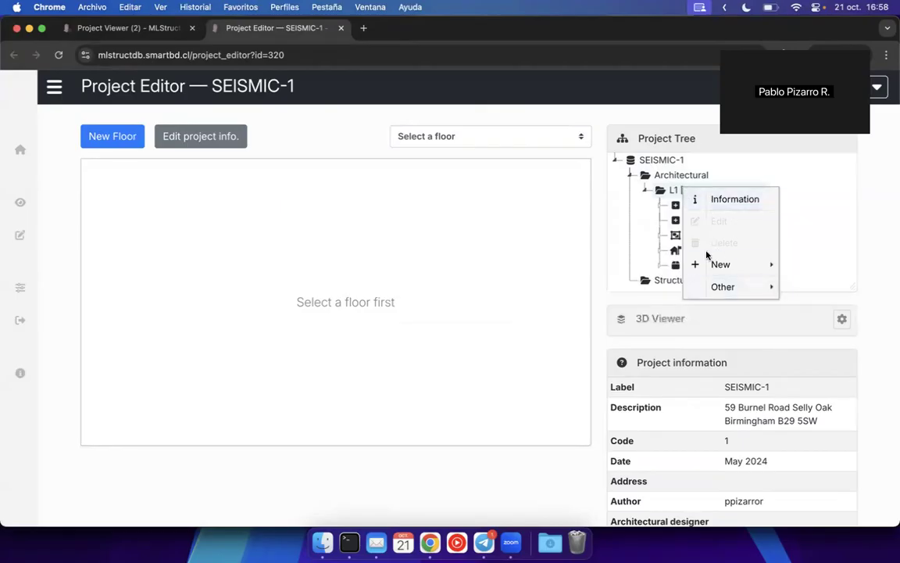
mouse_move(711, 264)
mouse_move(804, 268)
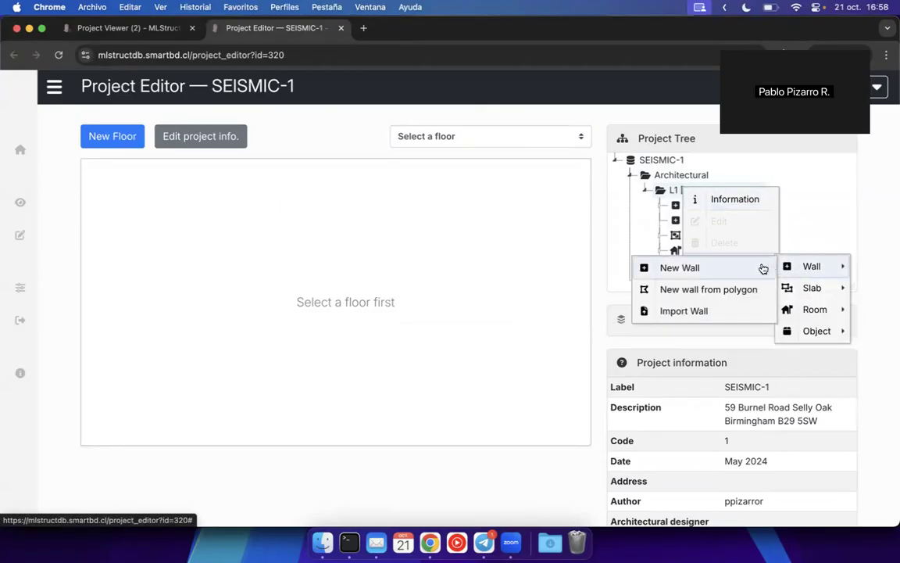
mouse_move(821, 297)
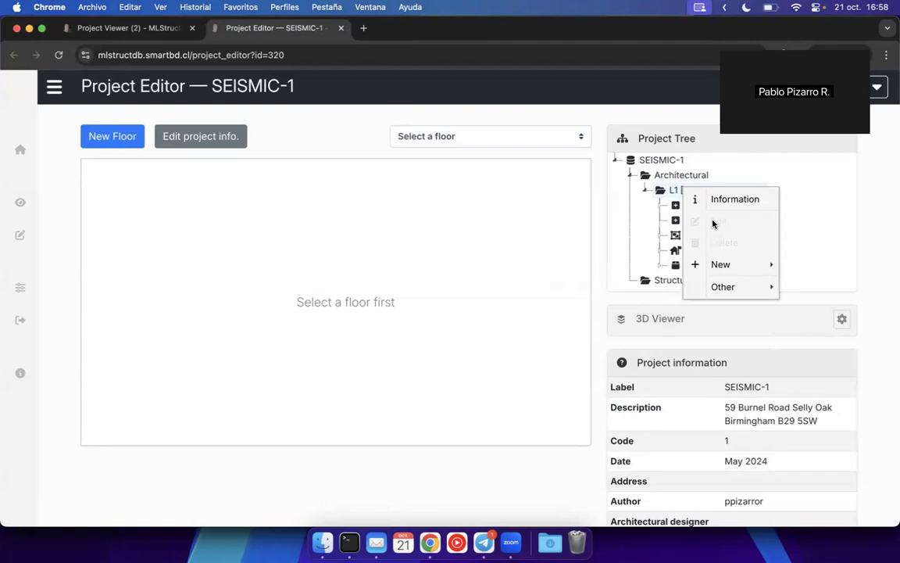
- Open the L1 floor plan and examine the first-floor bedroom and bathroom up close
left_click(673, 192)
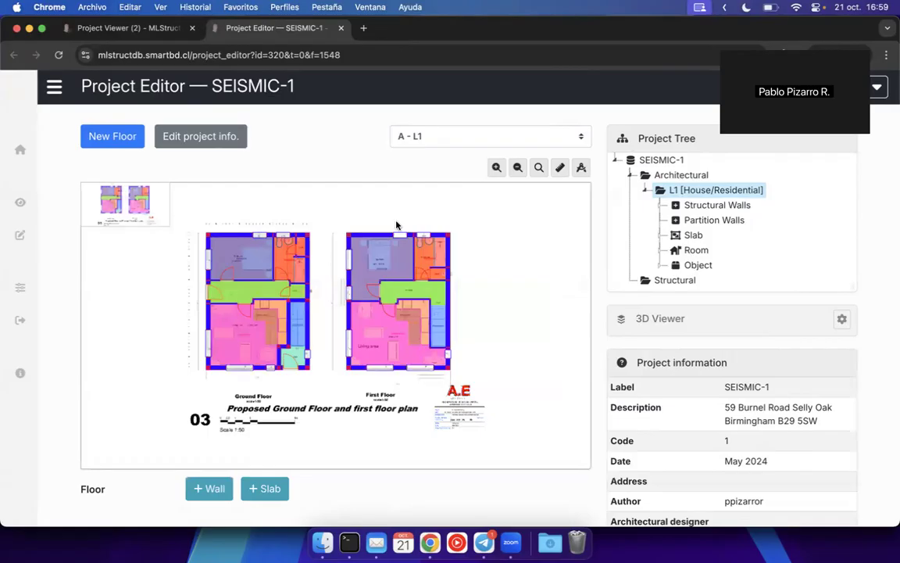
scroll(330, 297, "up", 5)
scroll(330, 297, "up", 1)
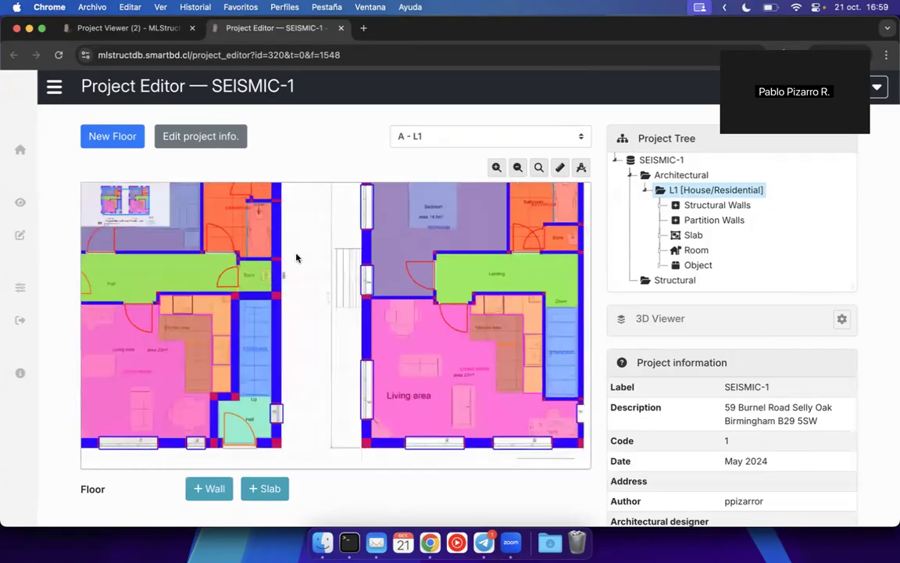
left_click_drag(280, 255, 377, 289)
left_click_drag(404, 258, 294, 336)
scroll(467, 277, "up", 4)
left_click_drag(441, 286, 297, 376)
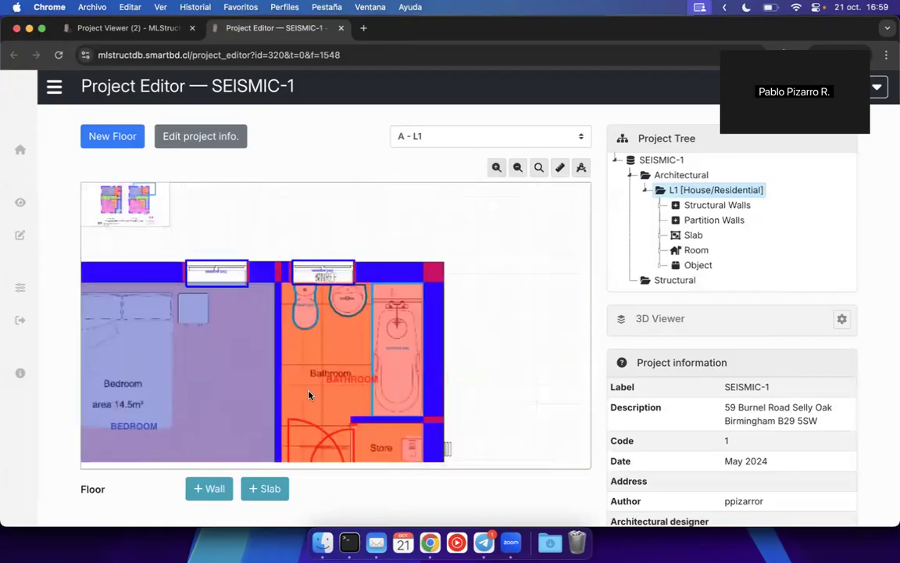
left_click_drag(273, 353, 407, 351)
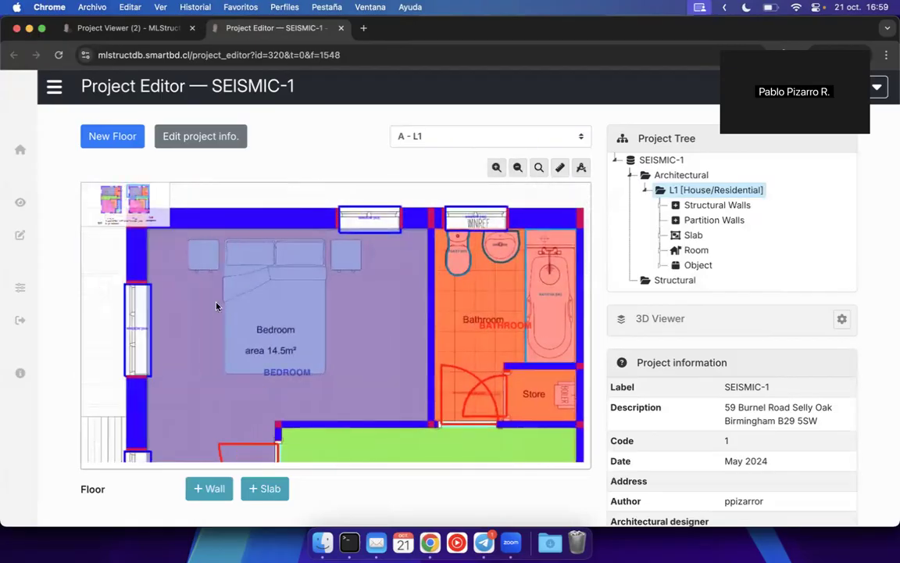
- Check the plan's view tools and examine the first-floor rooms and the ground-floor staircase, using the overview map to move around
left_click(497, 167)
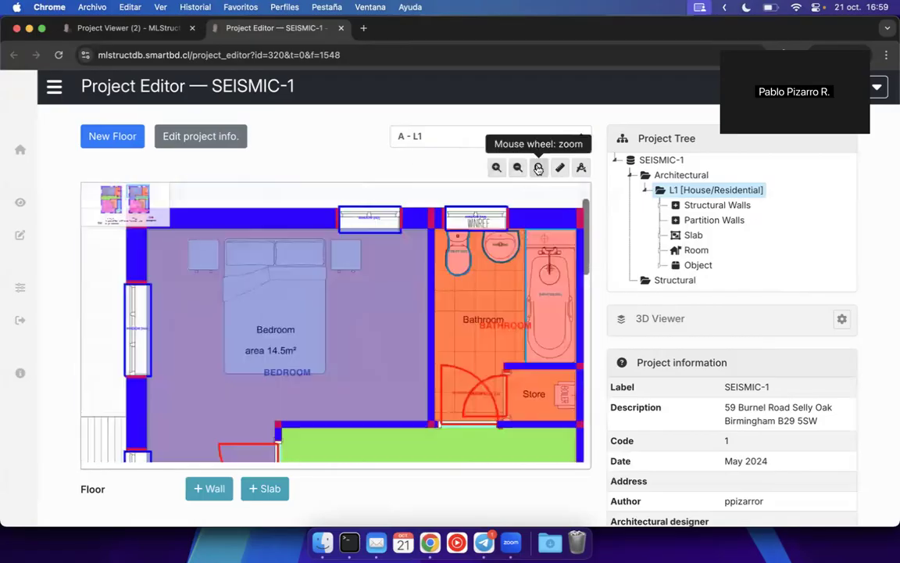
left_click(516, 167)
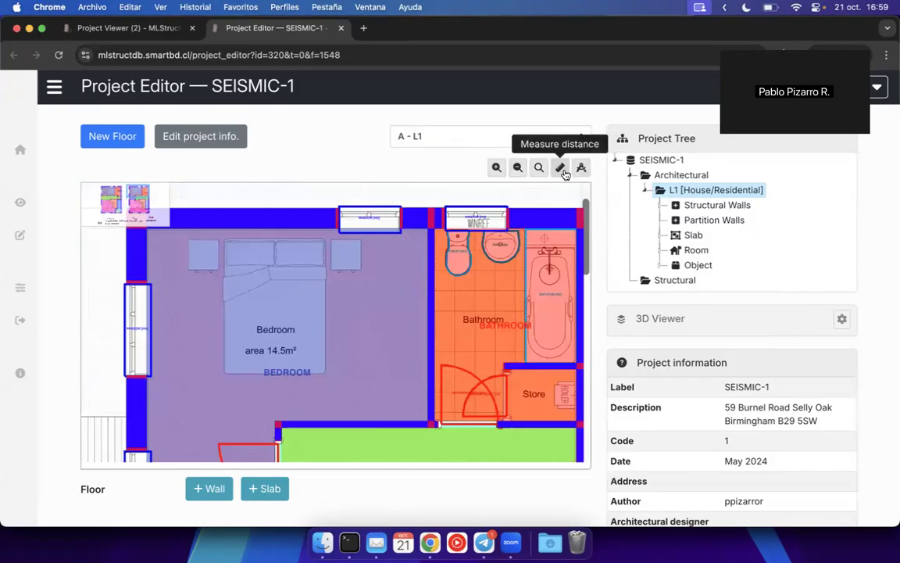
scroll(341, 355, "right", 4)
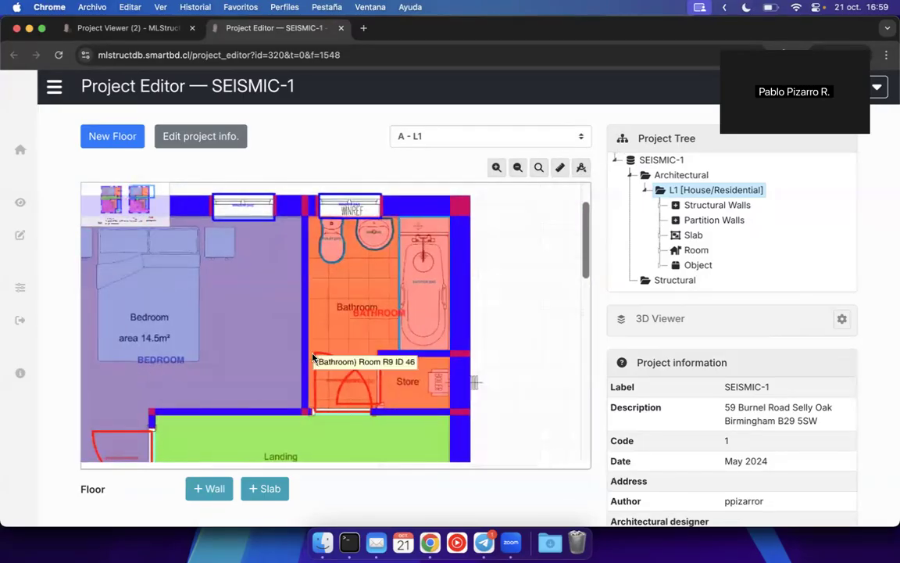
scroll(283, 222, "left", 4)
mouse_move(165, 248)
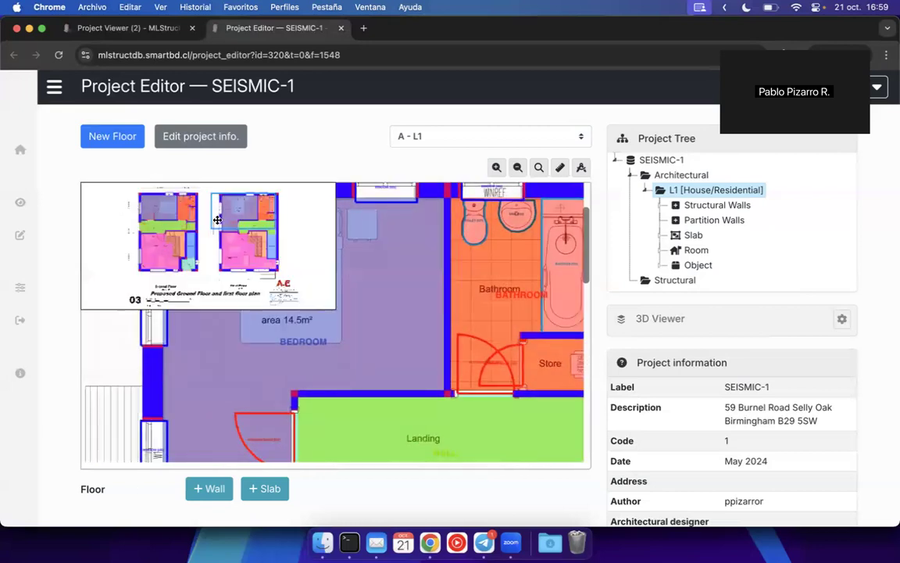
left_click_drag(218, 220, 240, 253)
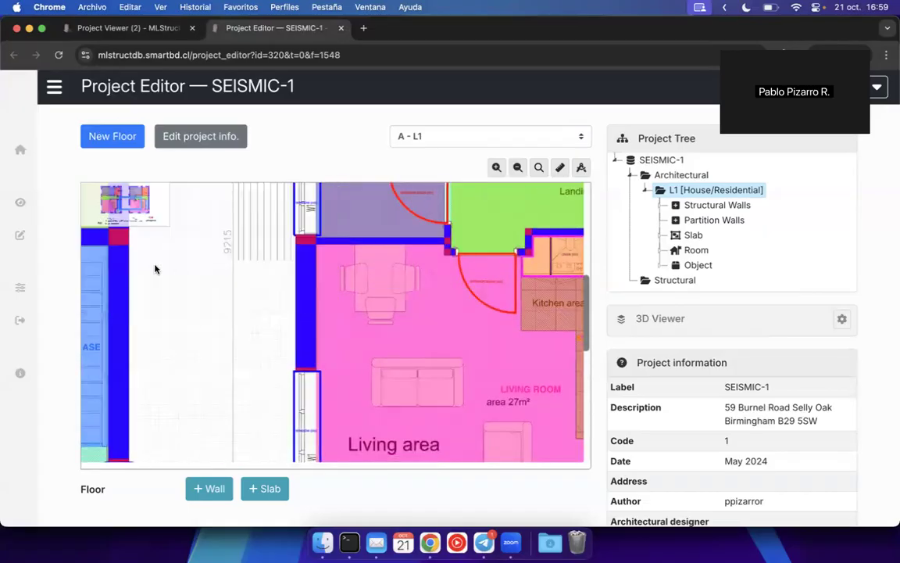
scroll(332, 331, "right", 6)
scroll(331, 331, "up", 4)
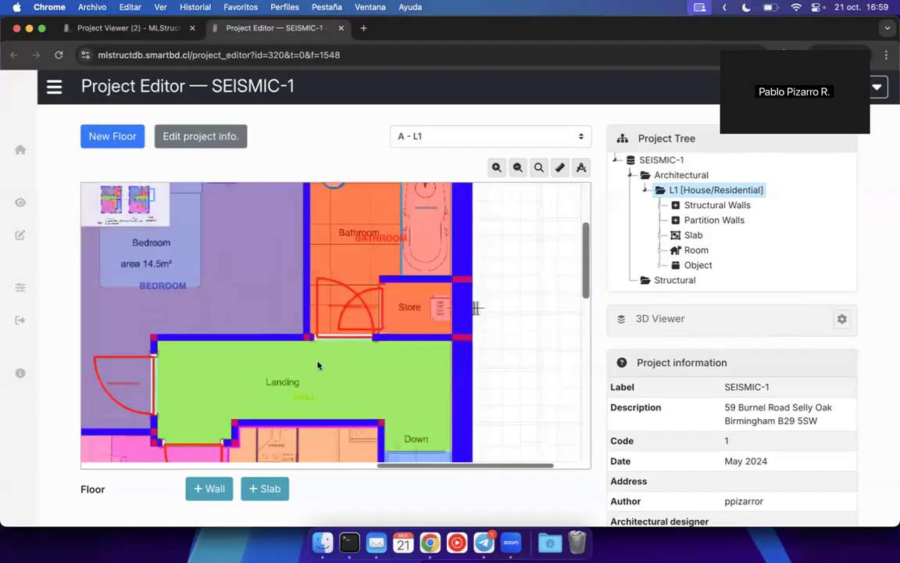
scroll(318, 365, "down", 4)
scroll(317, 365, "left", 7)
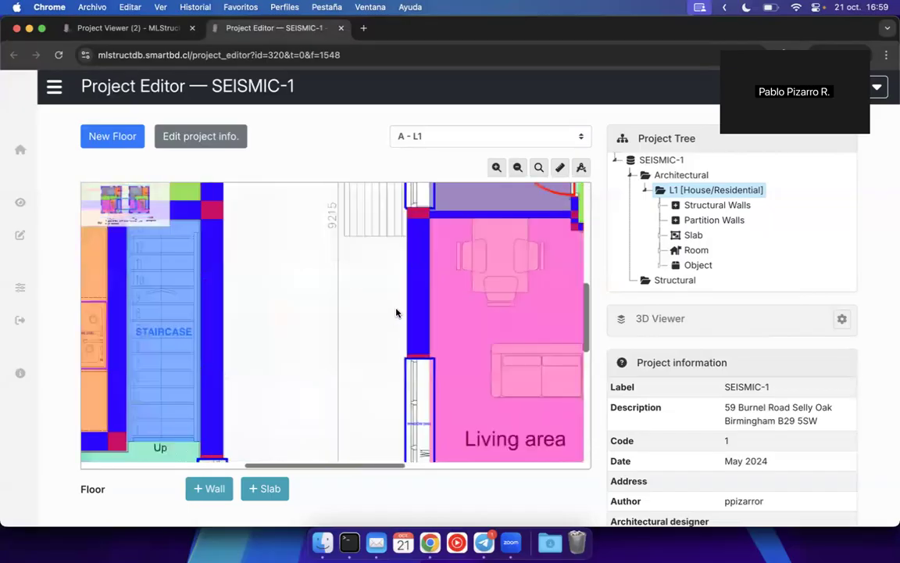
scroll(263, 397, "right", 6)
scroll(264, 397, "up", 5)
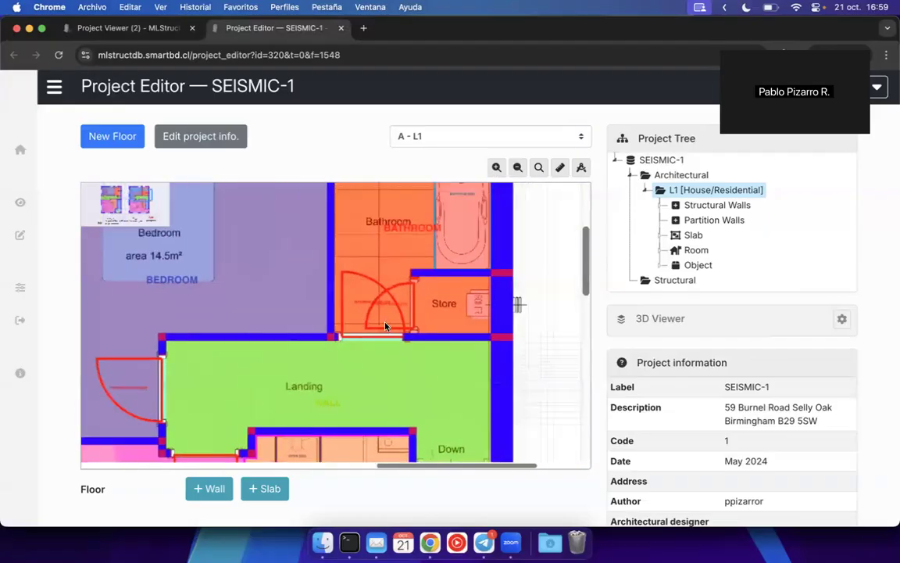
- Select the ground-floor bathroom on the L1 plan
left_click_drag(497, 317, 526, 343)
left_click_drag(162, 260, 497, 271)
left_click_drag(219, 256, 454, 258)
left_click(350, 342)
scroll(337, 312, "left", 3)
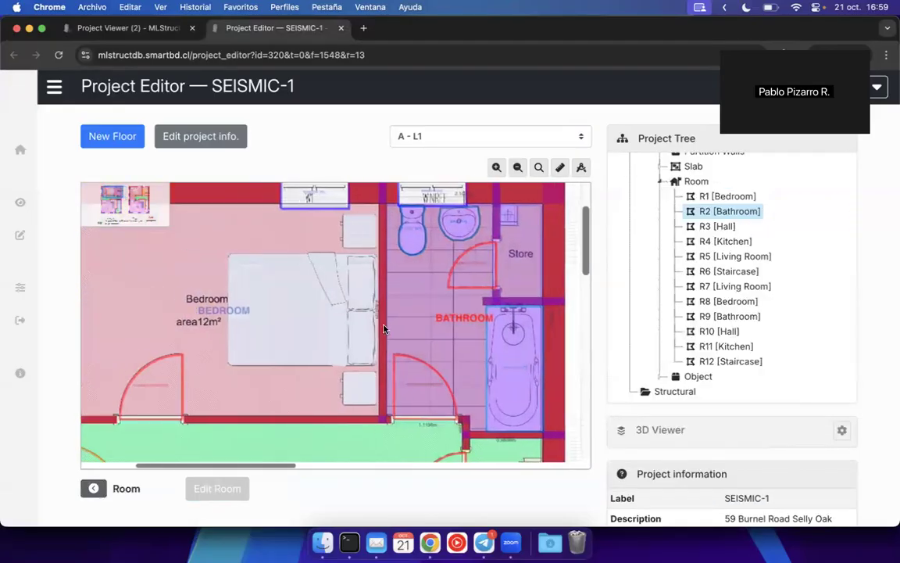
- Inspect the wall segments along the ground-floor bedroom's upper edge and return to the floor level
left_click(361, 193)
left_click_drag(228, 247, 407, 267)
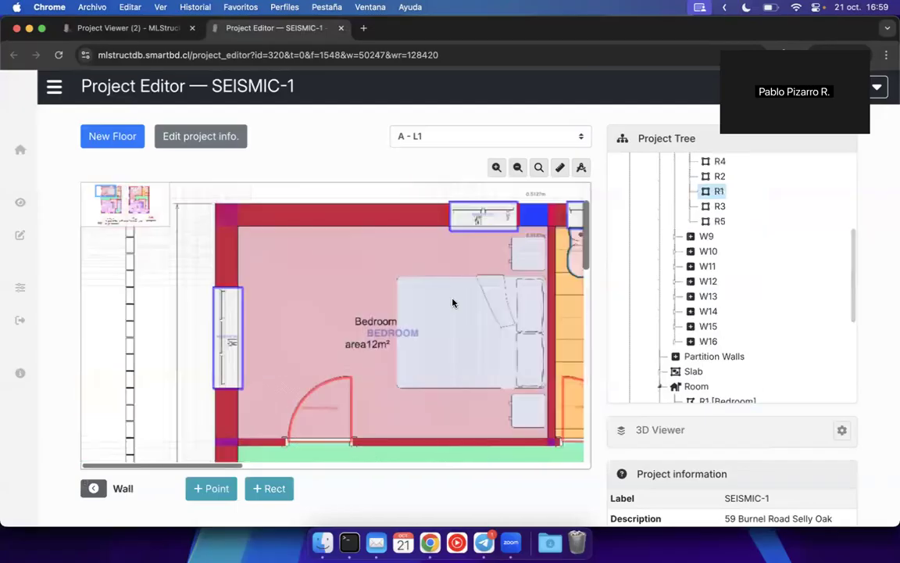
left_click(282, 212)
left_click(93, 488)
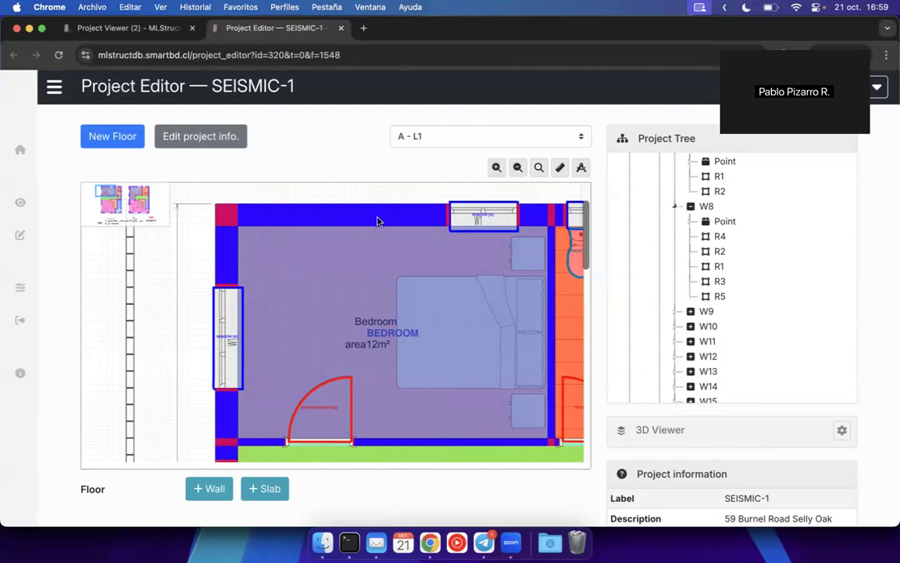
- Inspect wall W7 by selecting its segment R2 above the ground-floor bedroom and its corner point P3
left_click(227, 215)
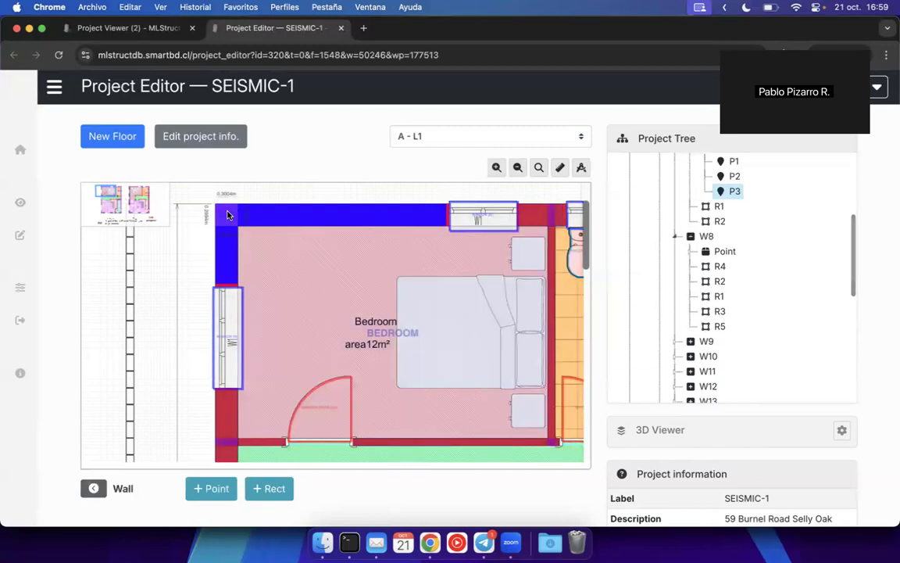
scroll(236, 246, "up", 2)
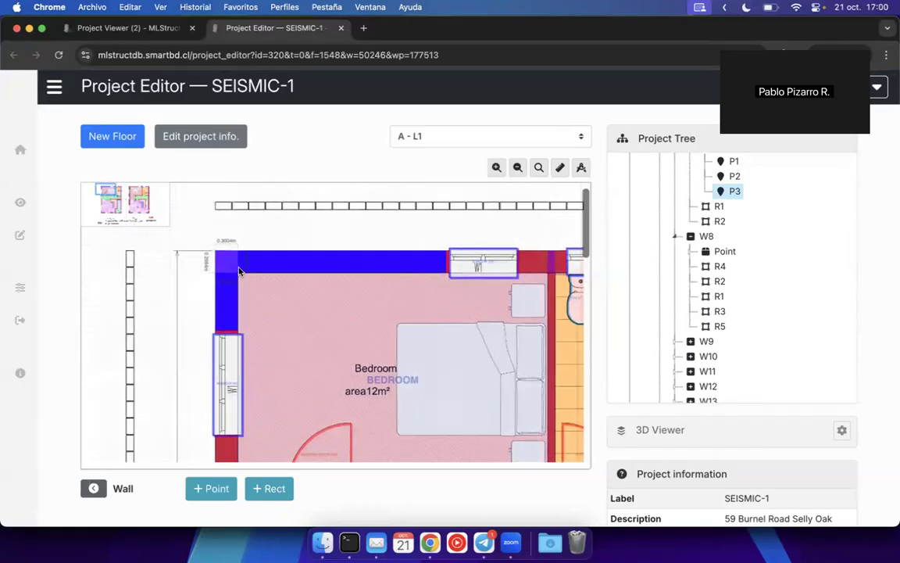
left_click(342, 267)
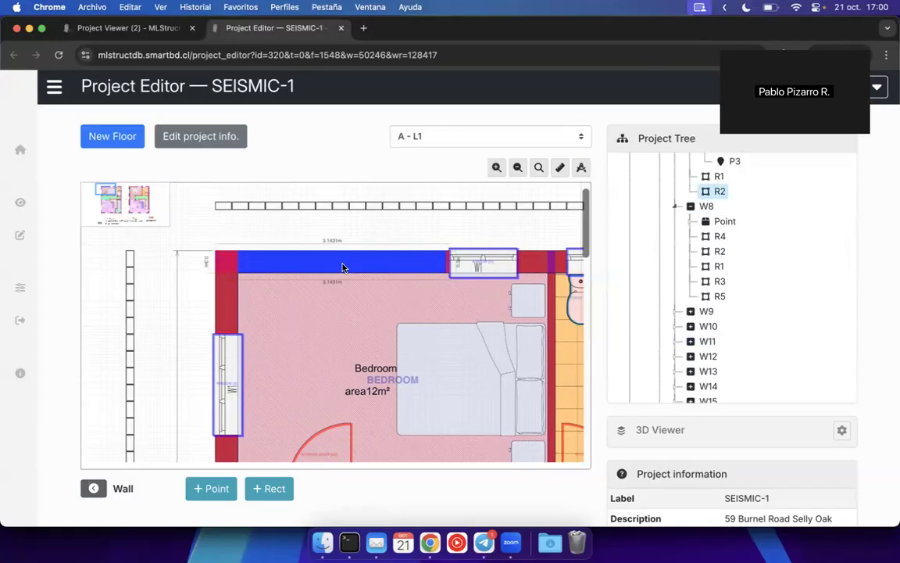
left_click(89, 493)
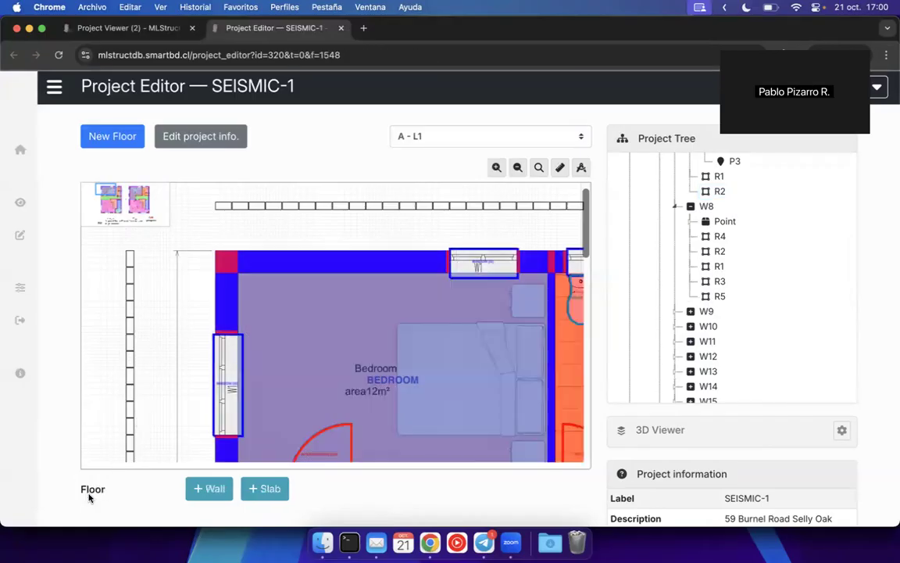
left_click(226, 259)
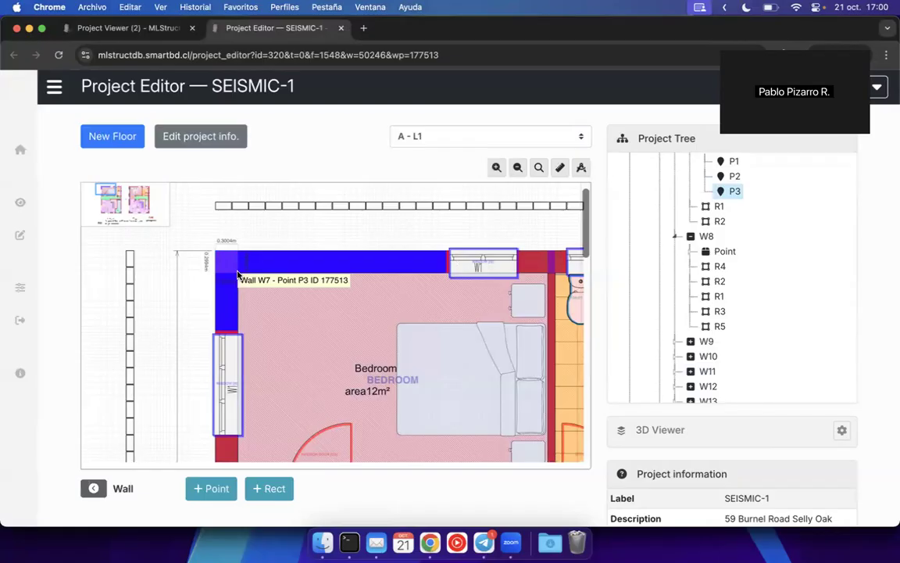
- Return from wall W7 to the L1 floor level and view the ground-floor bathroom and hall
scroll(308, 365, "down", 2)
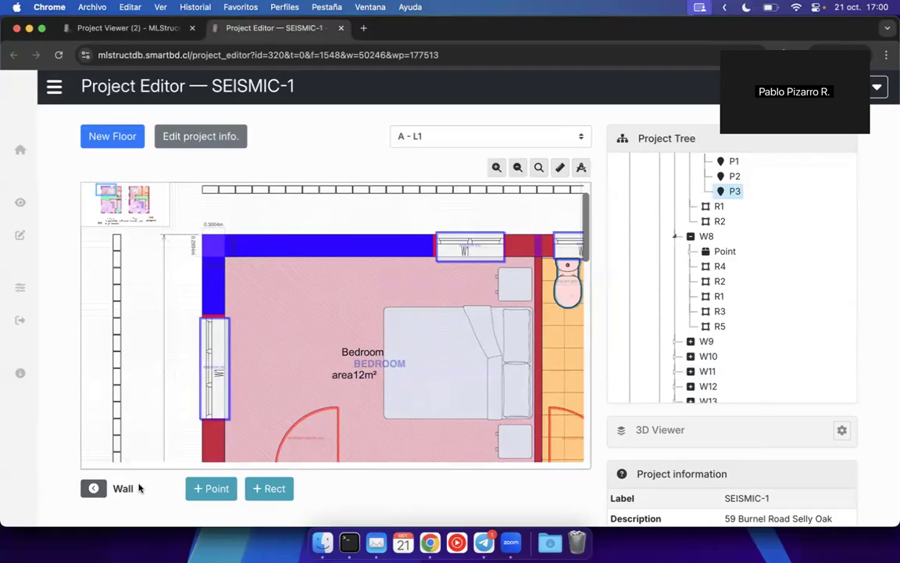
left_click(93, 489)
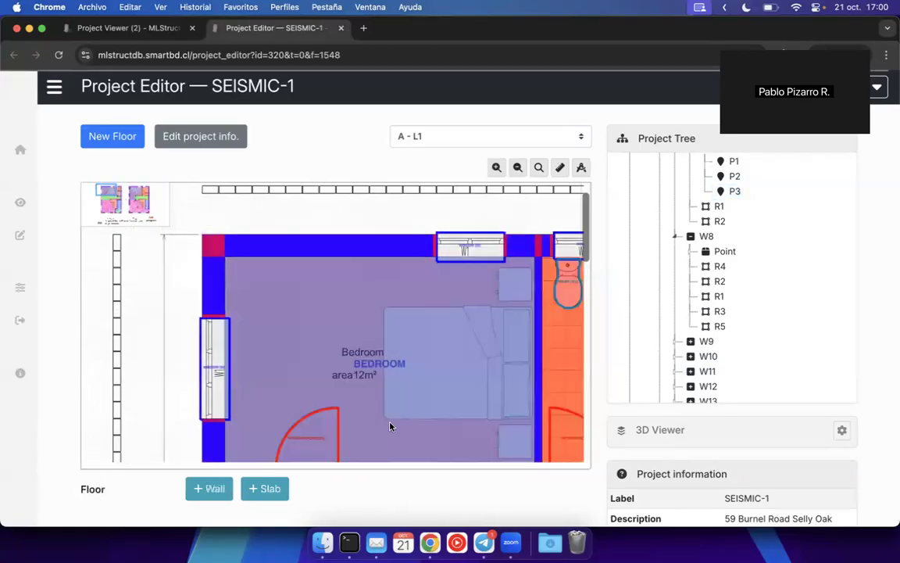
scroll(350, 378, "down", 5)
scroll(350, 379, "right", 4)
- Collapse the structural walls in the project tree, select slab S1 and view it on the whole plan
scroll(774, 235, "up", 5)
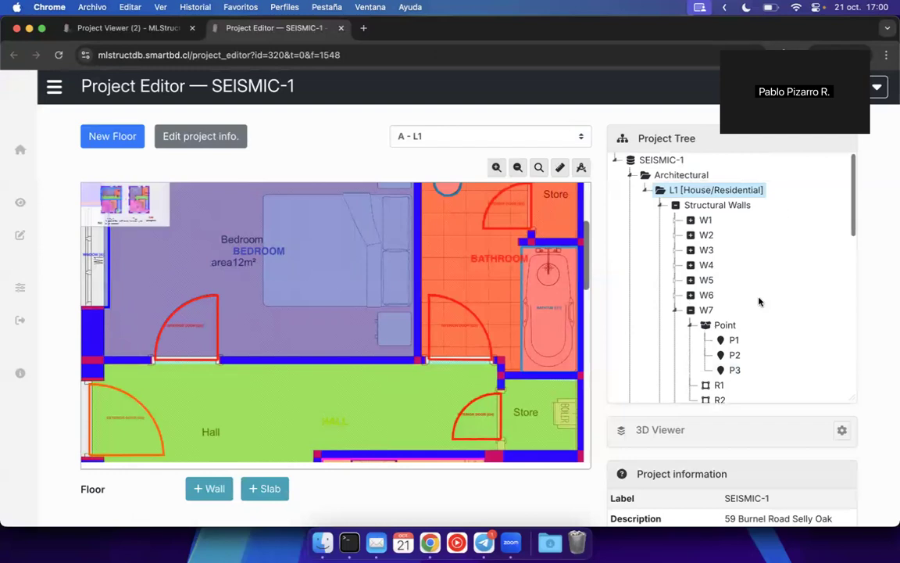
left_click(666, 208)
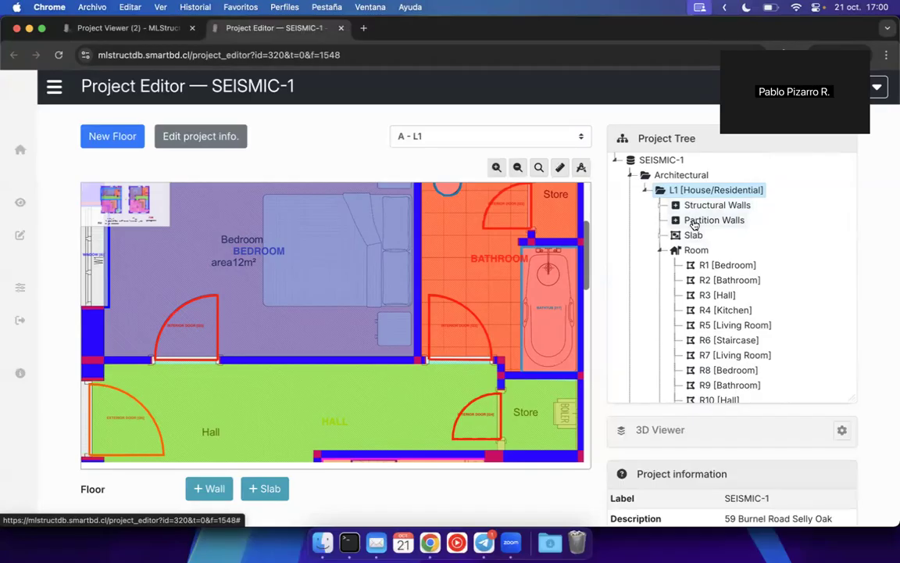
left_click(664, 234)
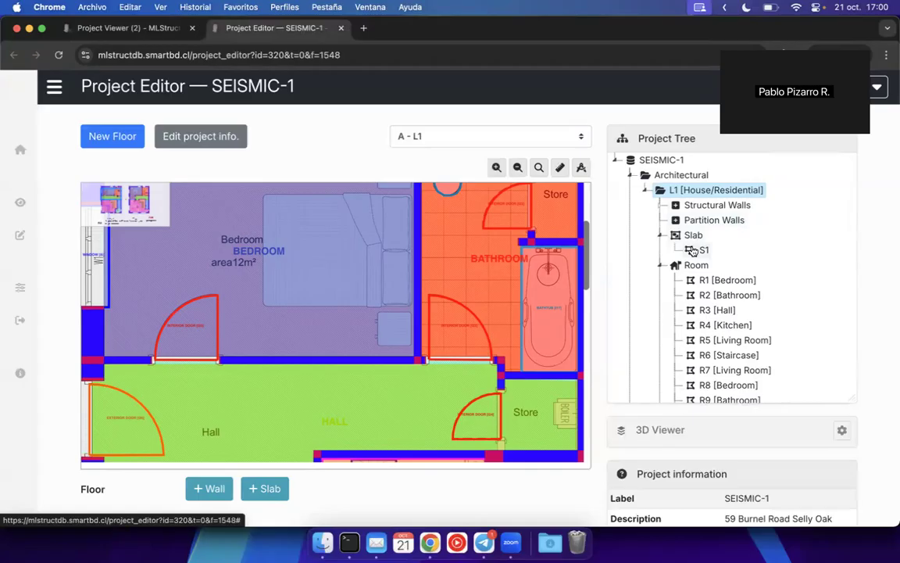
left_click(692, 250)
scroll(257, 334, "down", 5)
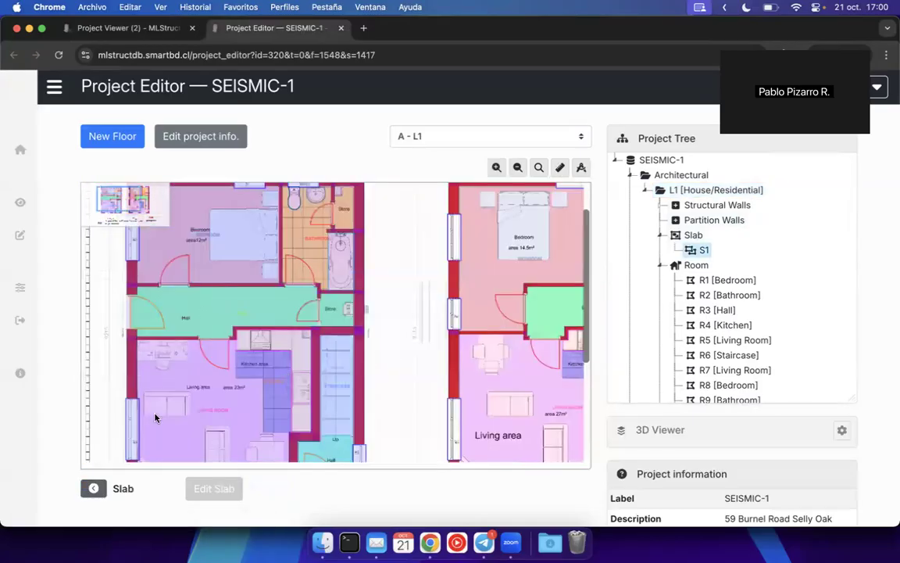
scroll(234, 227, "down", 3)
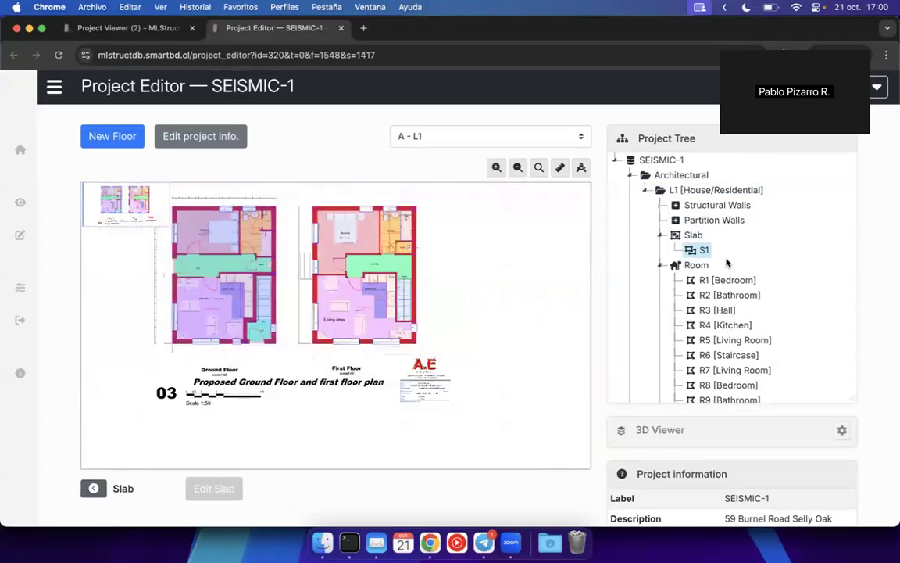
- Highlight ground-floor rooms on the plan by selecting bedroom R1, bathroom R2, kitchen R4, living room R5 and staircase R6 in turn
left_click(707, 280)
left_click(707, 295)
left_click(708, 325)
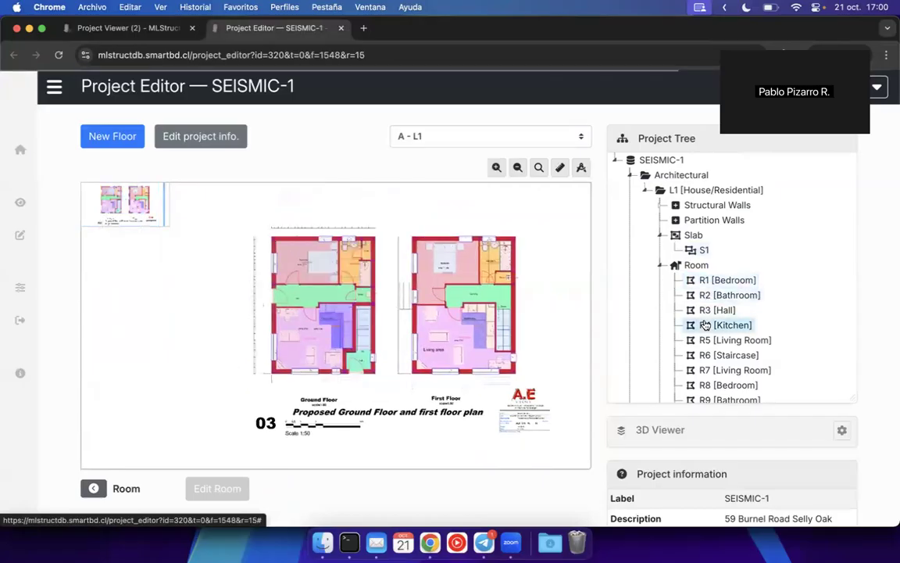
left_click(707, 341)
scroll(727, 304, "down", 2)
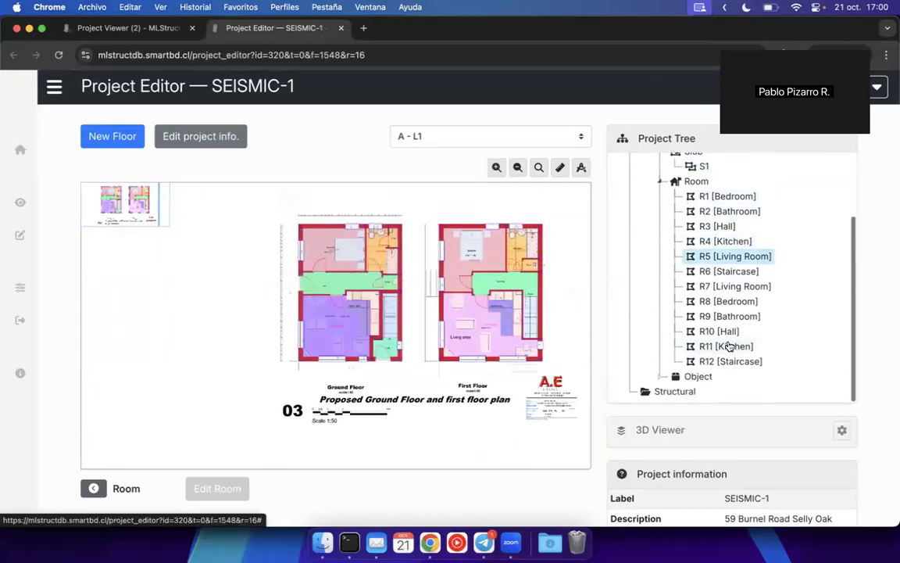
left_click(720, 274)
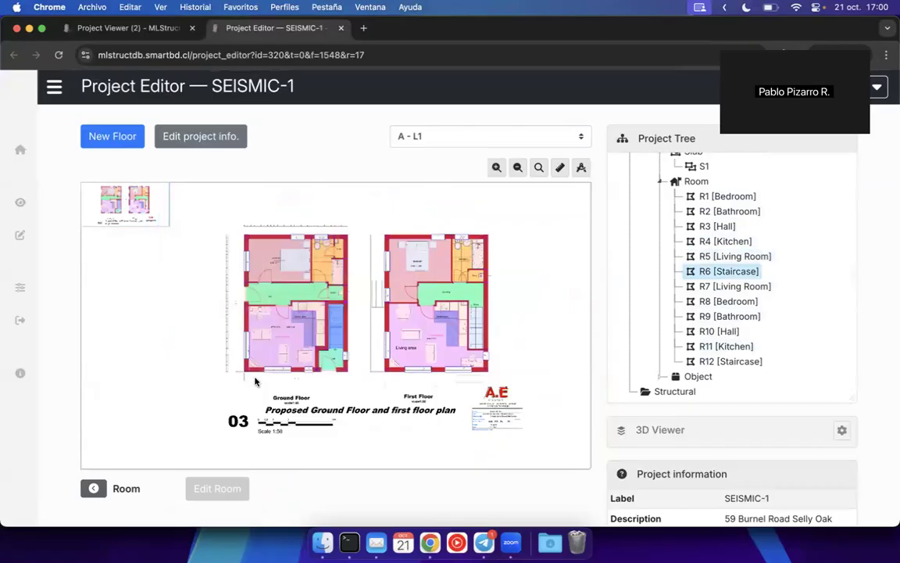
- Examine the ground-floor staircase up close and select the first-floor kitchen R11 in the project tree
scroll(232, 344, "up", 2)
scroll(297, 288, "up", 2)
scroll(266, 305, "up", 3)
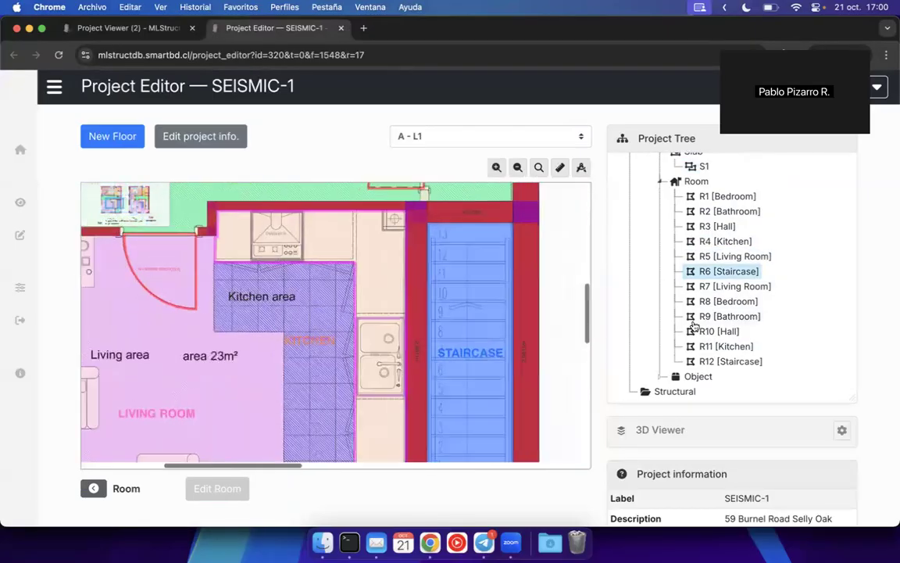
left_click(715, 316)
left_click(724, 346)
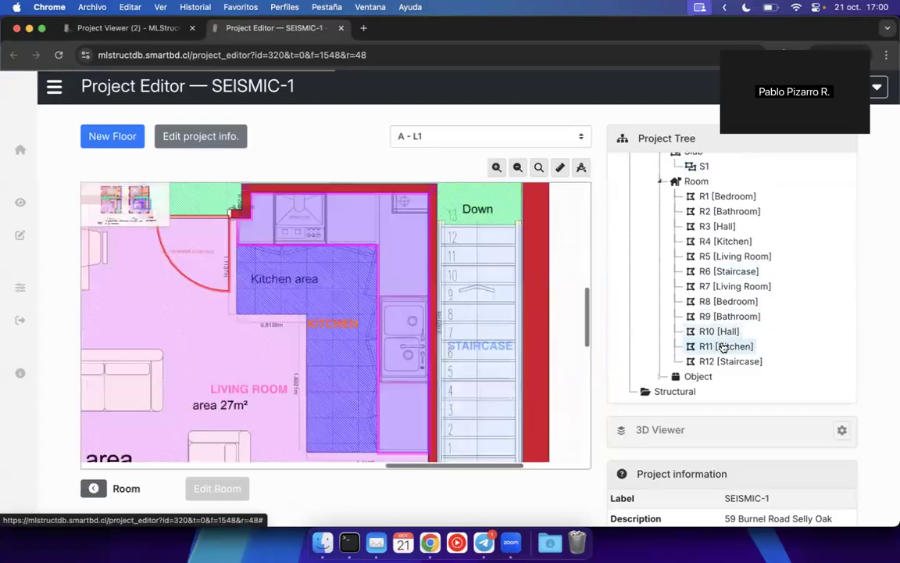
- Expand the L1 objects in the project tree and review the bathroom, door, kitchen and window items and the overall plan
left_click(661, 376)
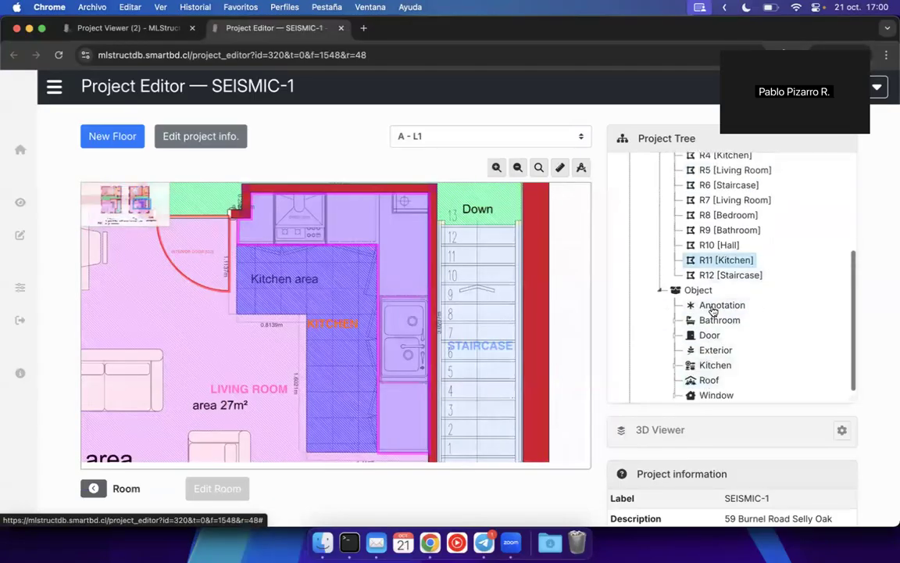
left_click(677, 320)
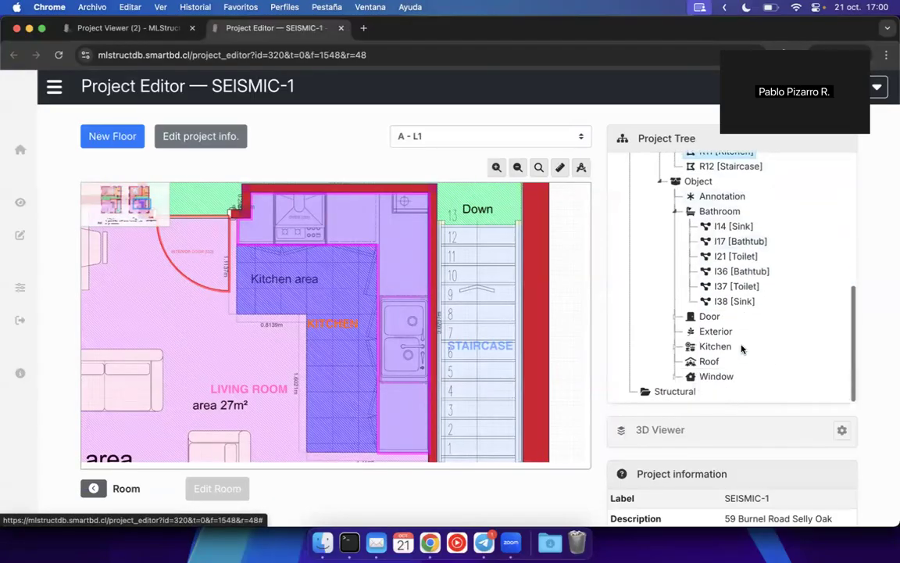
left_click(678, 336)
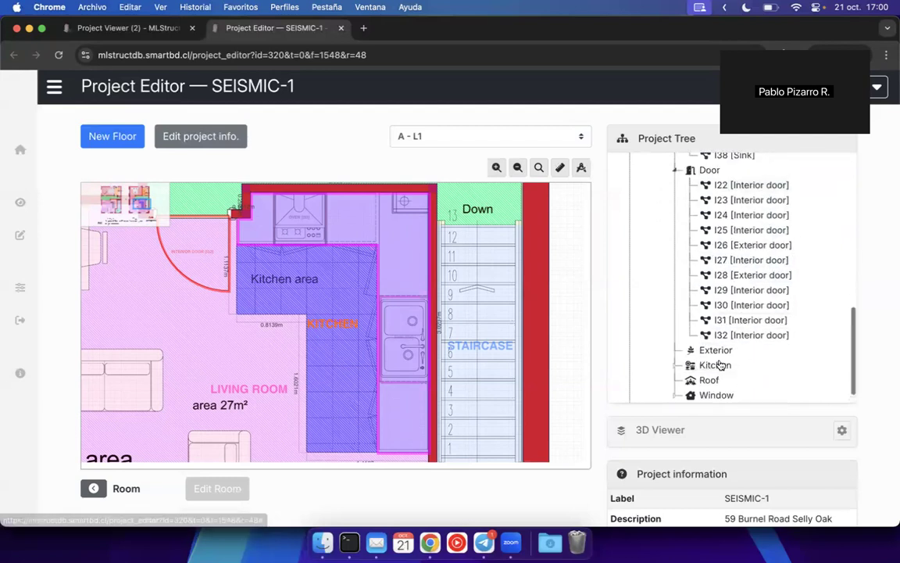
left_click(678, 365)
scroll(748, 367, "down", 2)
scroll(739, 324, "down", 1)
left_click(680, 378)
scroll(733, 367, "down", 3)
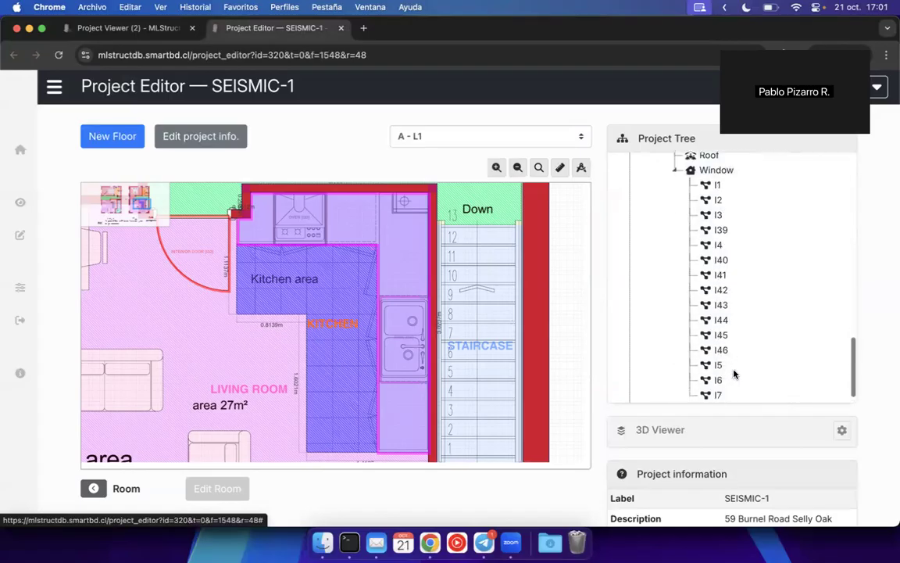
scroll(682, 330, "up", 10)
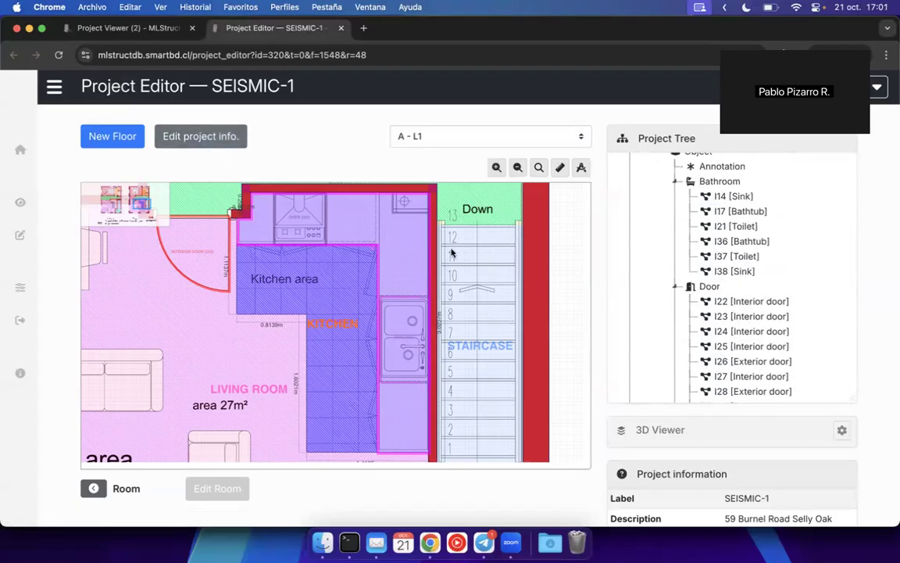
scroll(211, 309, "down", 5)
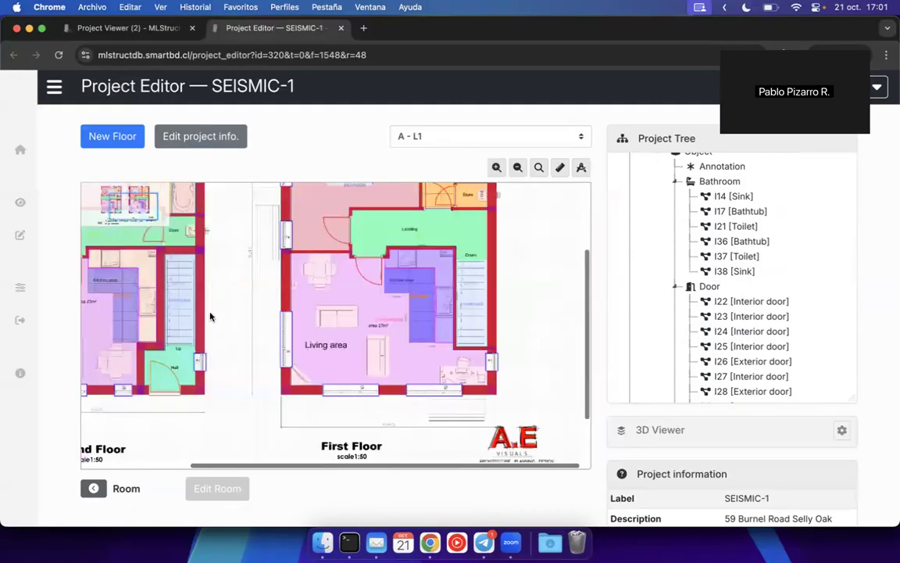
scroll(209, 317, "down", 2)
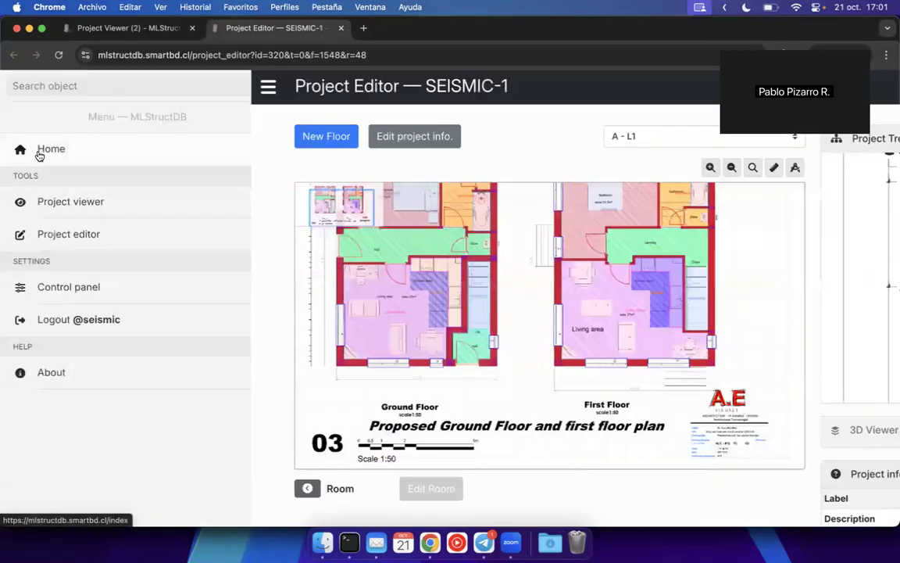
- Leave the project editor for the home page and open a new project form from the project viewer
left_click(35, 155)
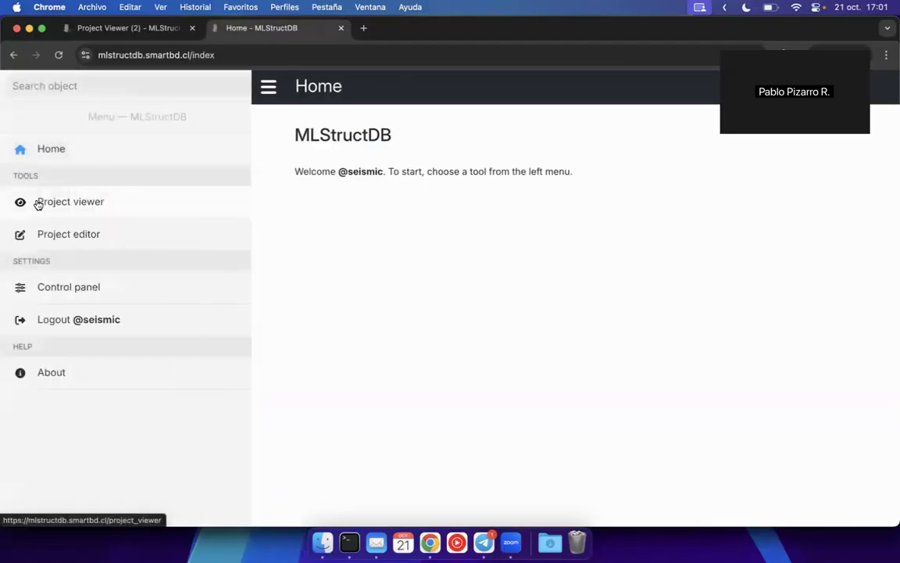
left_click(36, 202)
left_click(119, 137)
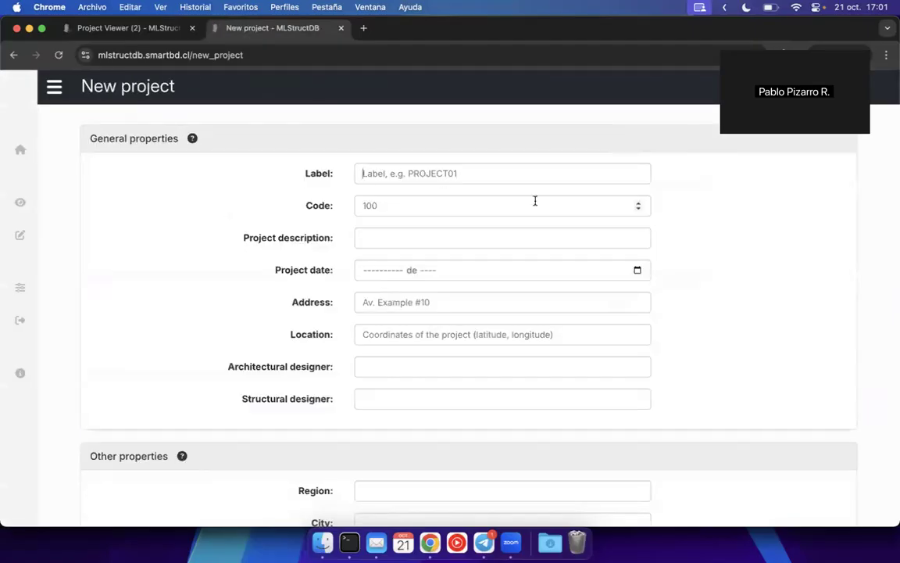
type("SEISMIC-")
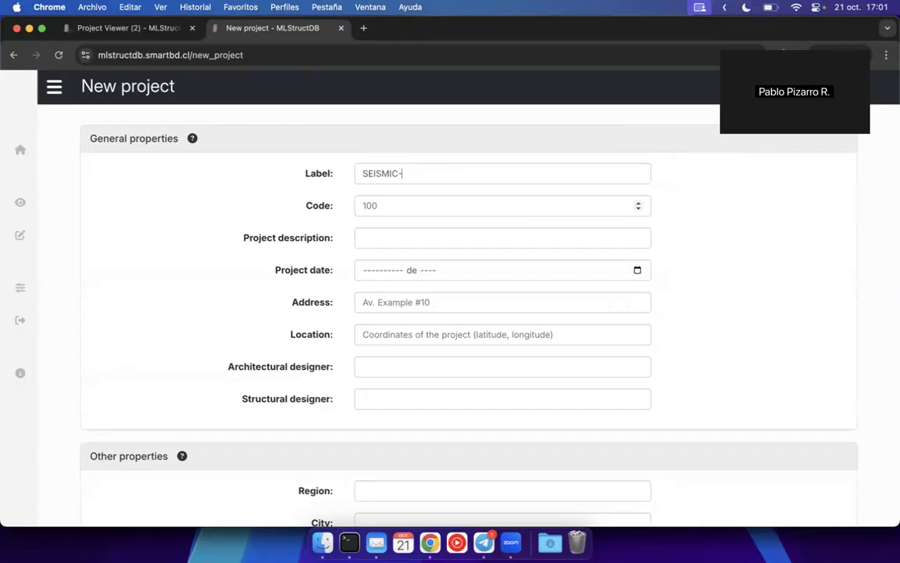
type("2")
key("Caps_Lock")
key("BackSpace")
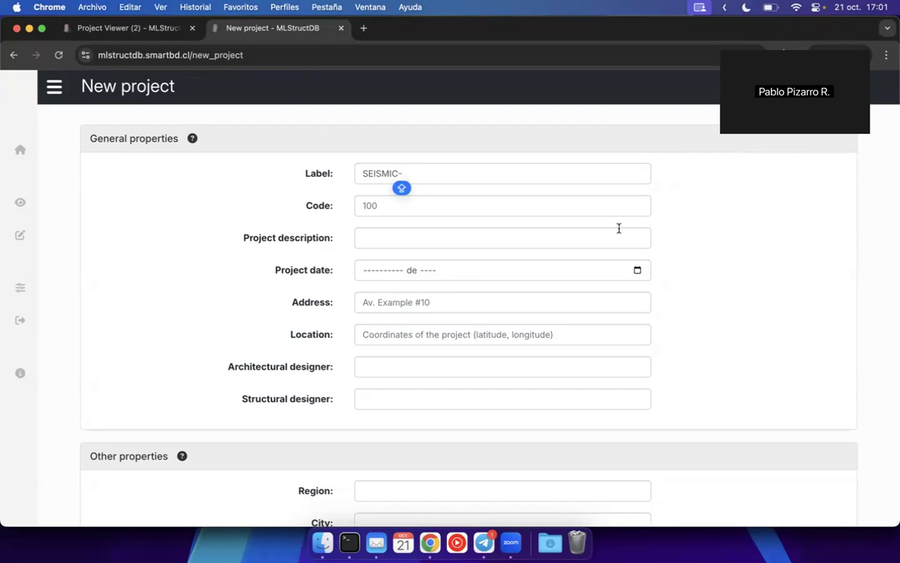
key("super+BackSpace")
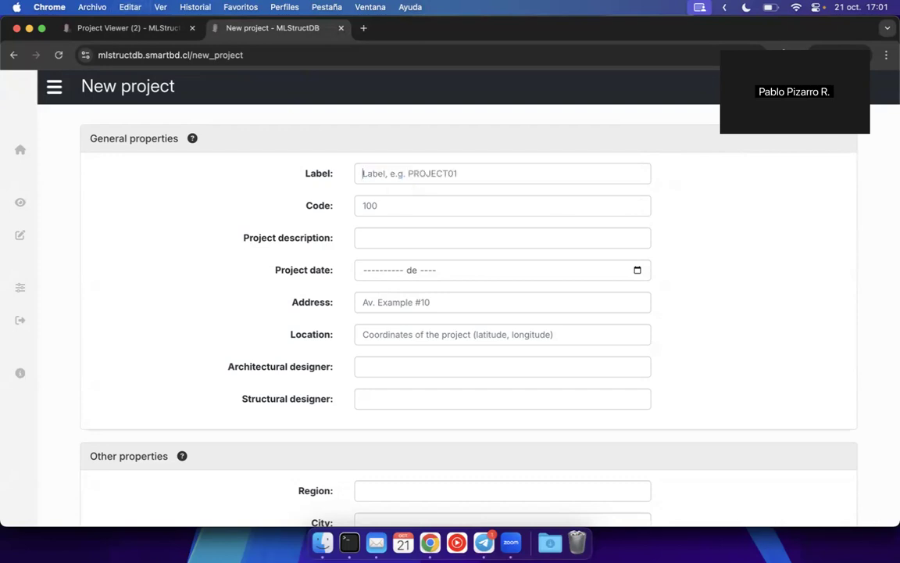
- Leave the code and description empty and set the project date to October 2024
left_click(552, 214)
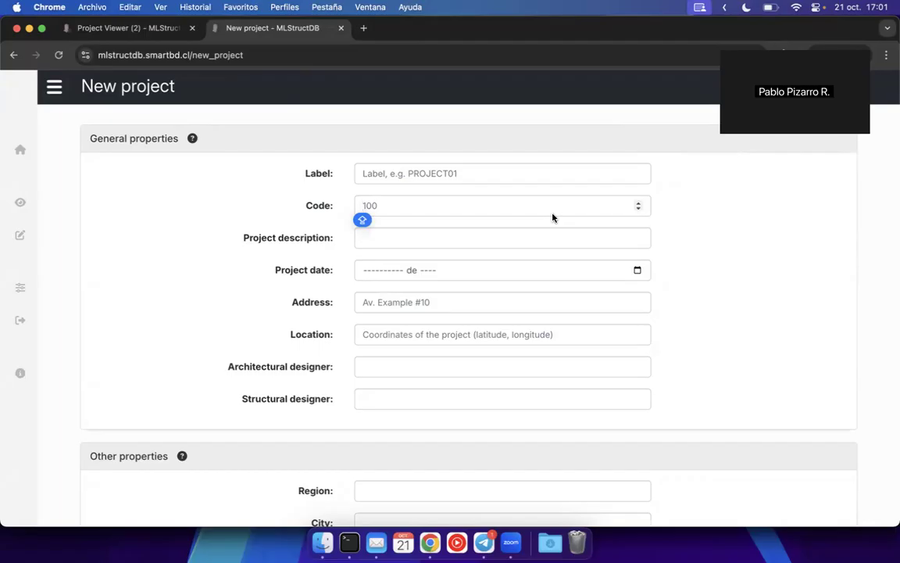
left_click(508, 238)
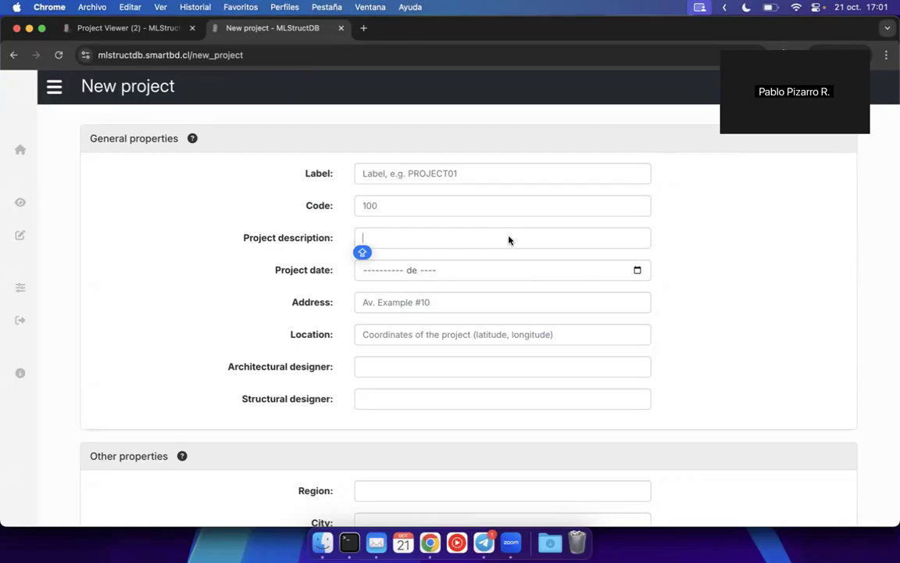
left_click(637, 270)
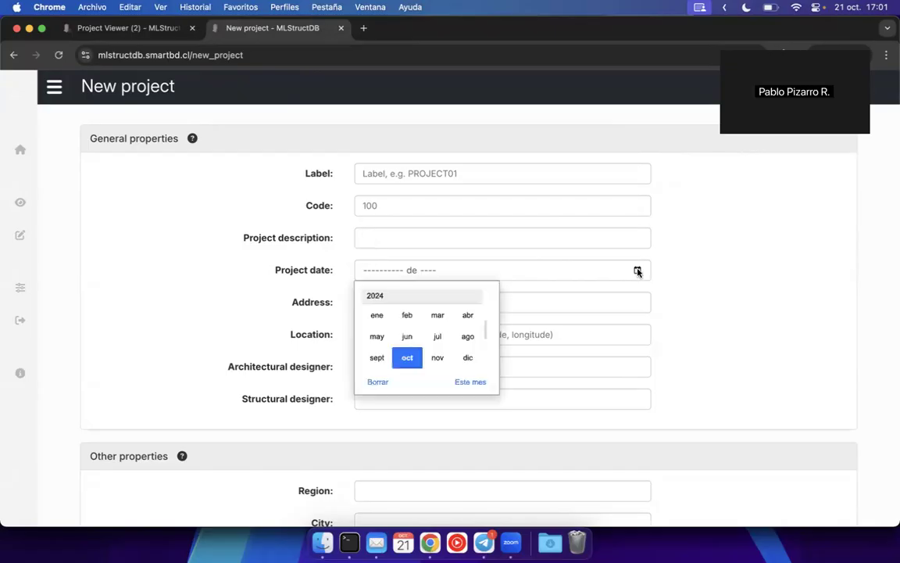
left_click(408, 359)
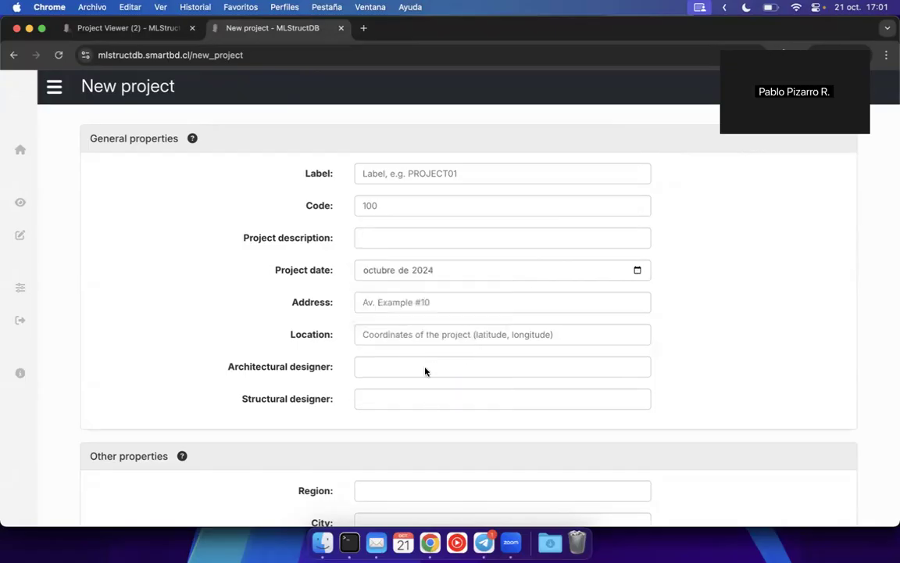
- Examine the new project form's other properties, from region and floor counts to the wall, seismic and shear fields
scroll(362, 369, "down", 5)
scroll(362, 368, "up", 2)
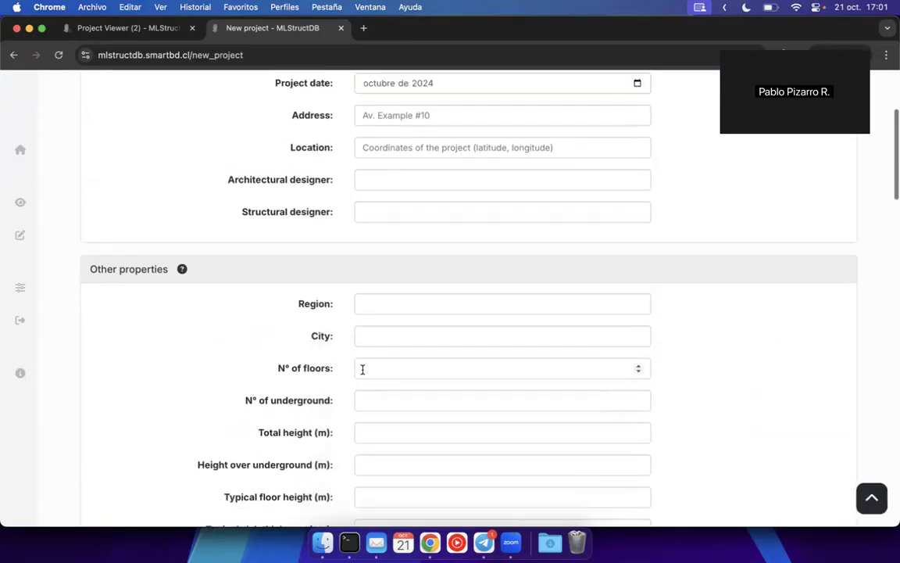
scroll(348, 208, "down", 2)
scroll(346, 318, "down", 5)
scroll(345, 317, "up", 4)
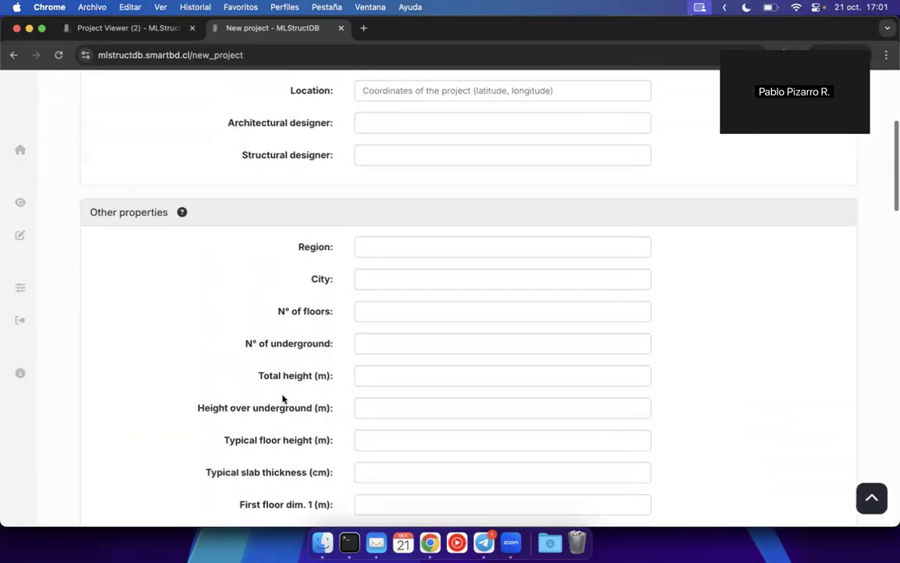
scroll(289, 385, "down", 15)
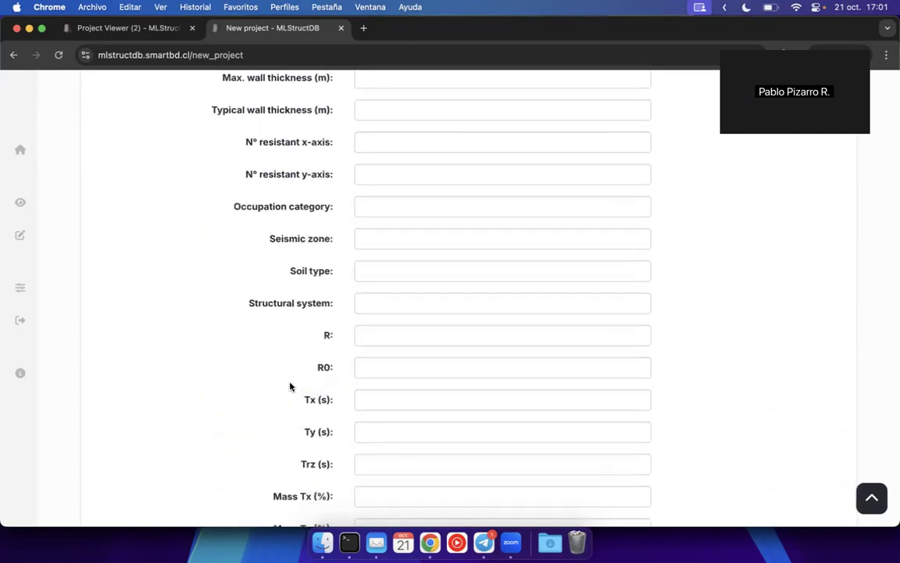
scroll(290, 383, "up", 14)
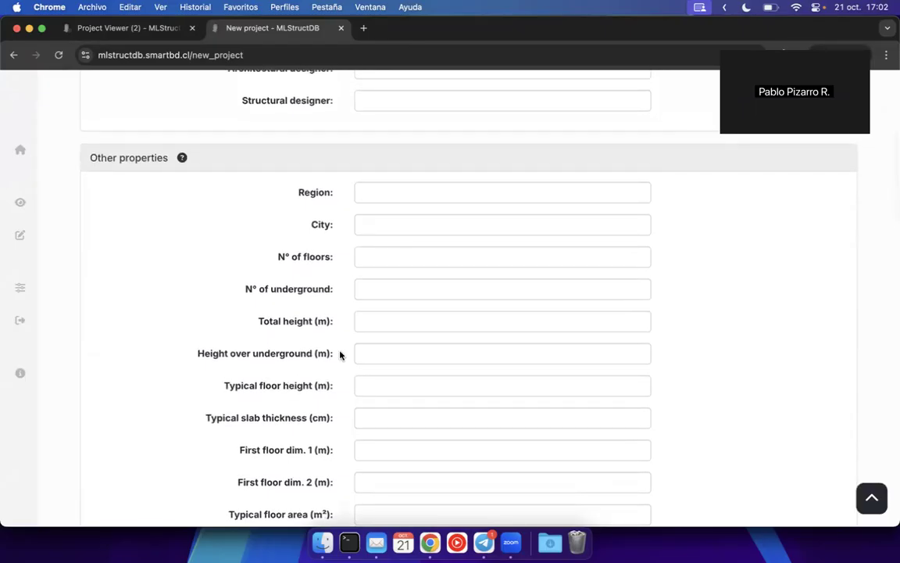
scroll(338, 357, "down", 18)
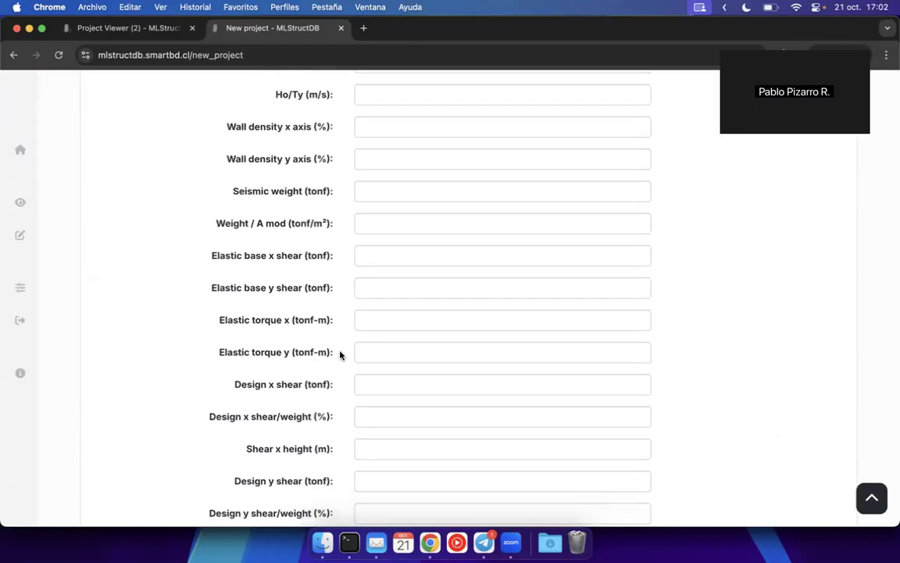
scroll(340, 355, "up", 20)
scroll(339, 356, "up", 10)
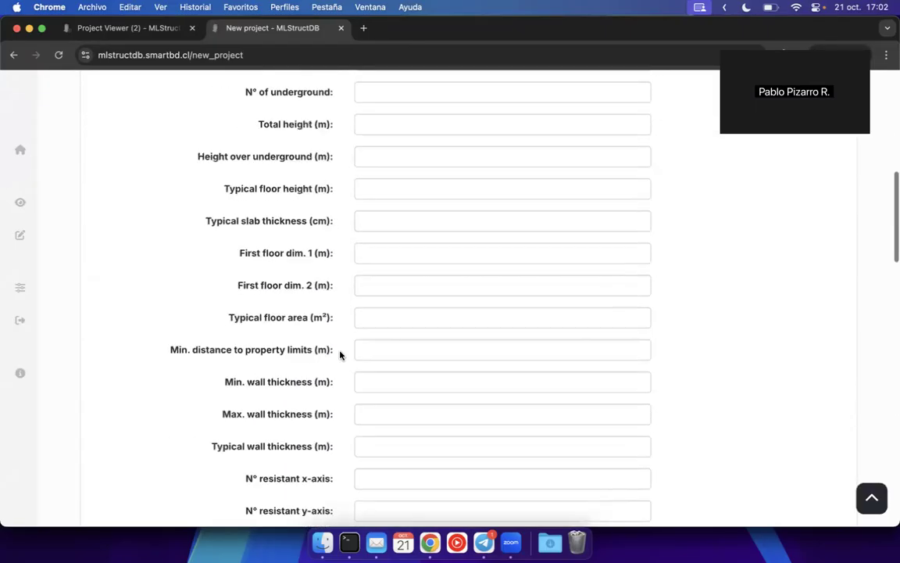
scroll(339, 356, "down", 11)
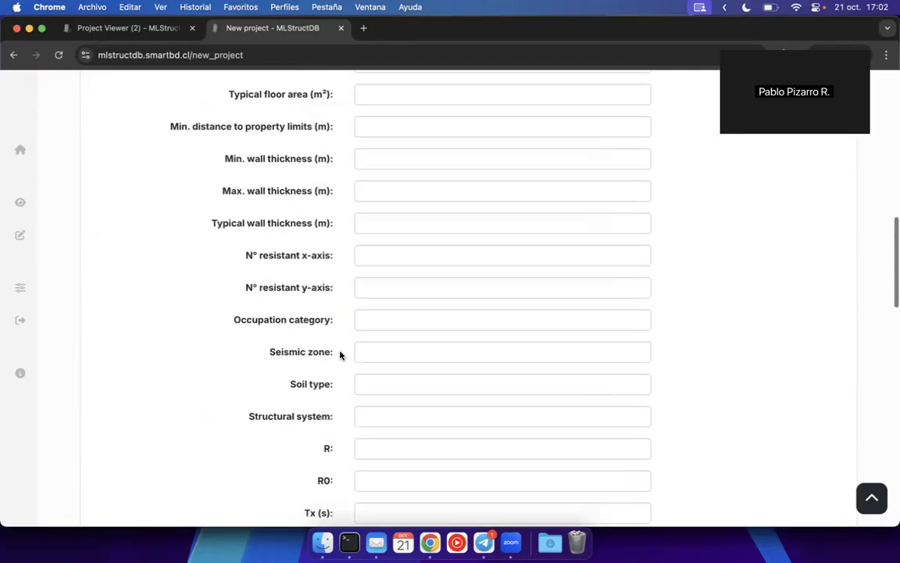
- Review the new project form's structural system, period and mass fields, and return to its general properties
scroll(339, 355, "down", 4)
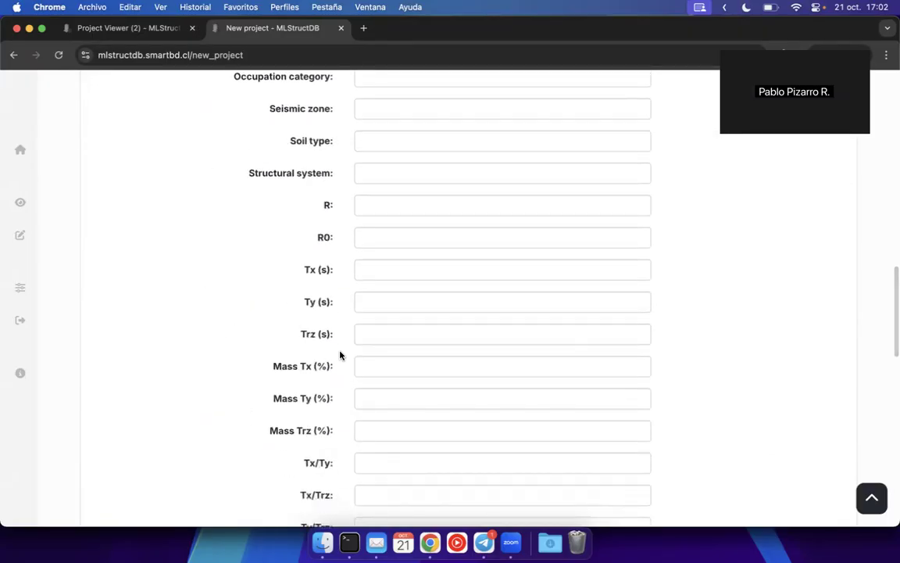
scroll(331, 374, "down", 4)
scroll(330, 375, "up", 15)
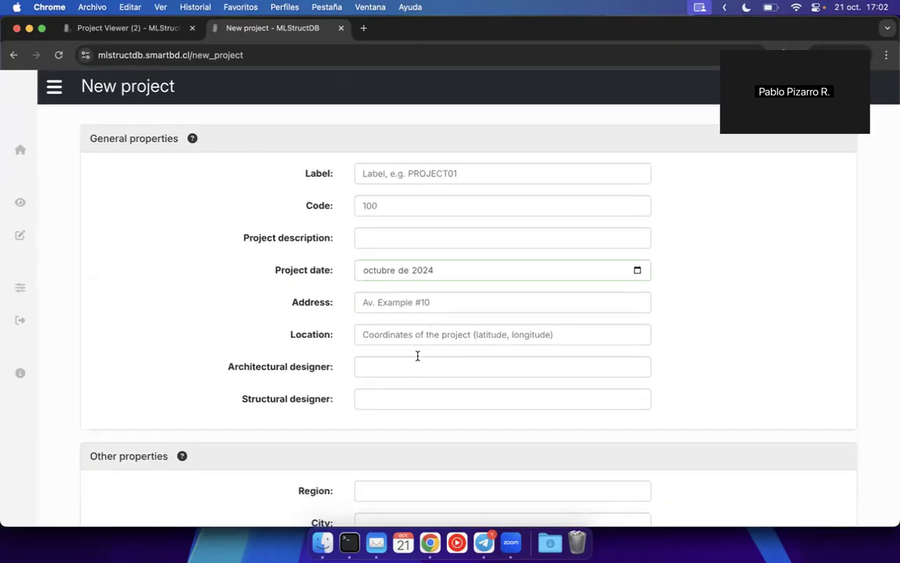
scroll(418, 356, "down", 15)
scroll(452, 492, "up", 12)
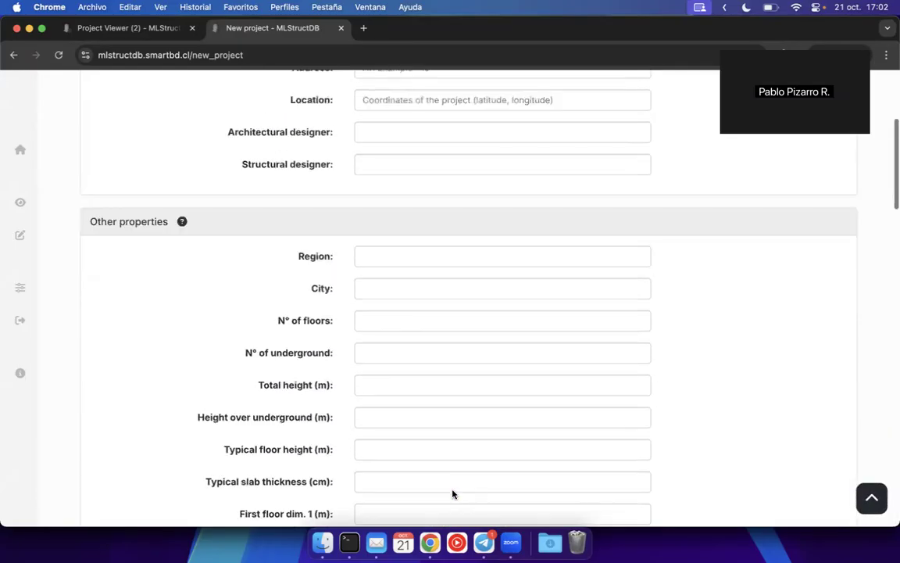
scroll(452, 490, "up", 5)
- Abandon the new project form without saving and open the SEISMIC-2 project from the project viewer
left_click(51, 154)
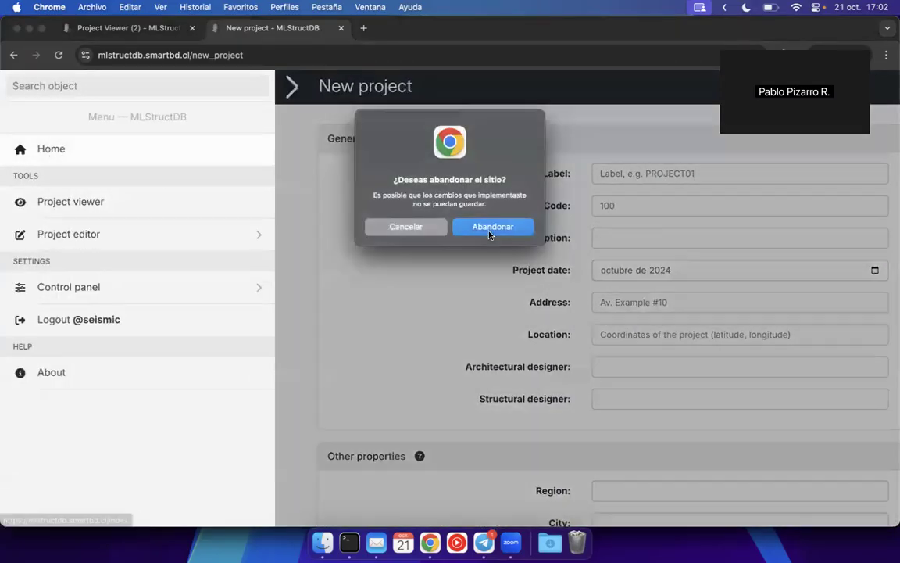
left_click(489, 229)
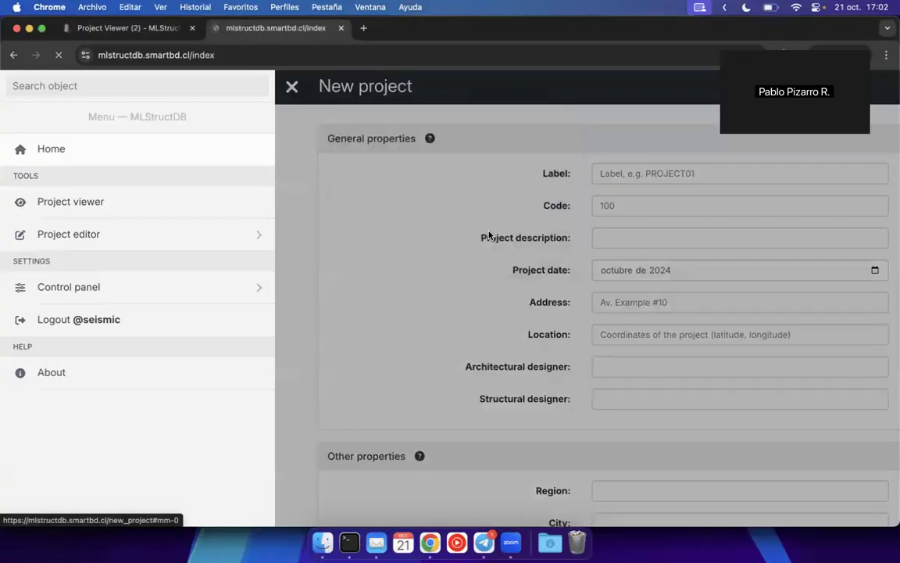
left_click(45, 205)
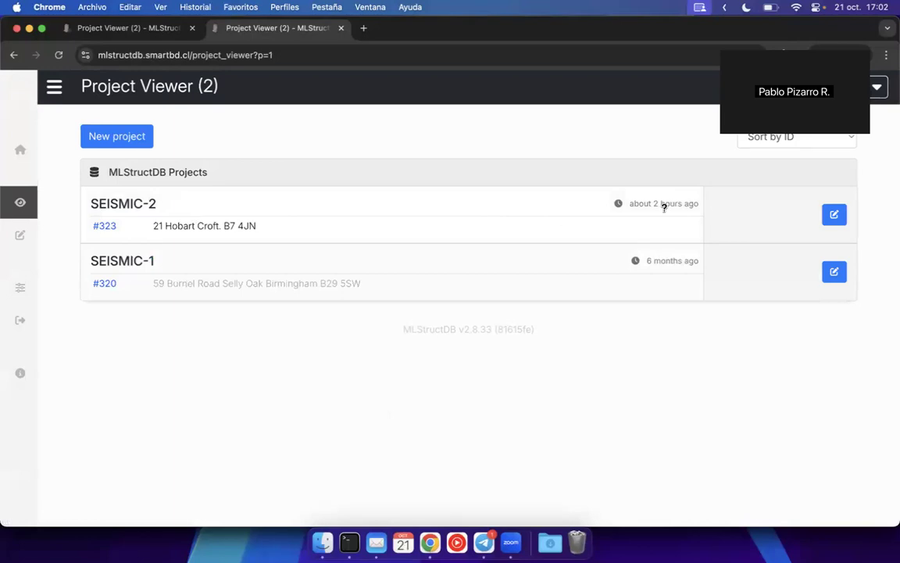
left_click(125, 205)
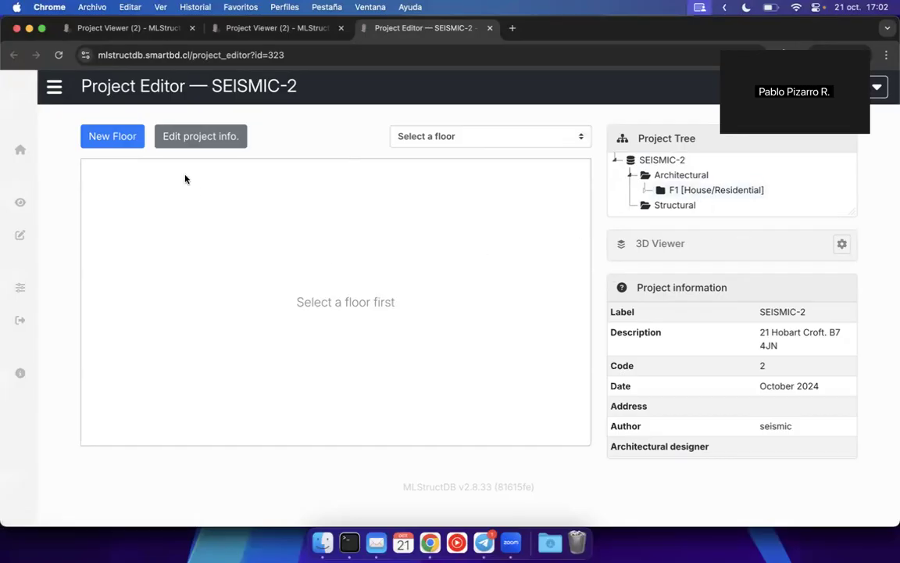
- Start a new floor in SEISMIC-2 and set its floor type to Architectural
left_click(114, 136)
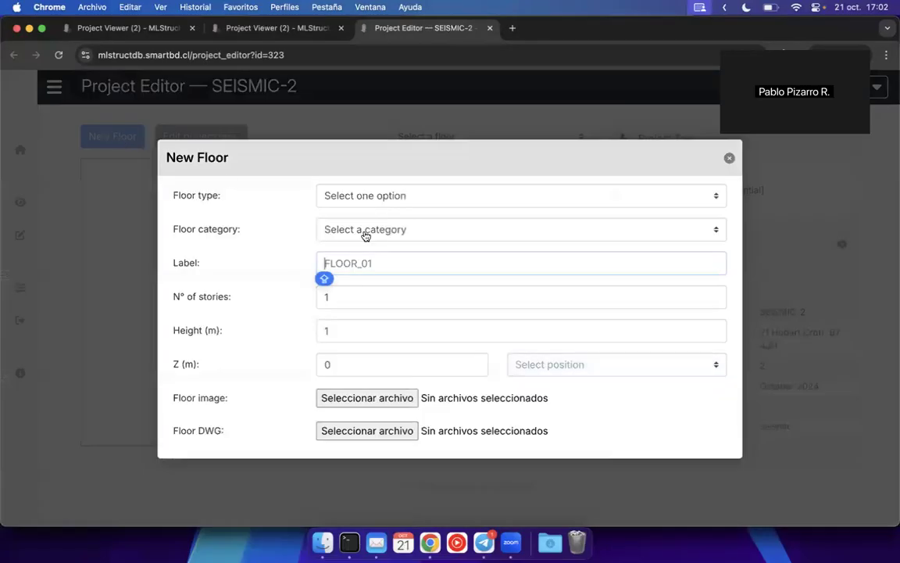
left_click(339, 197)
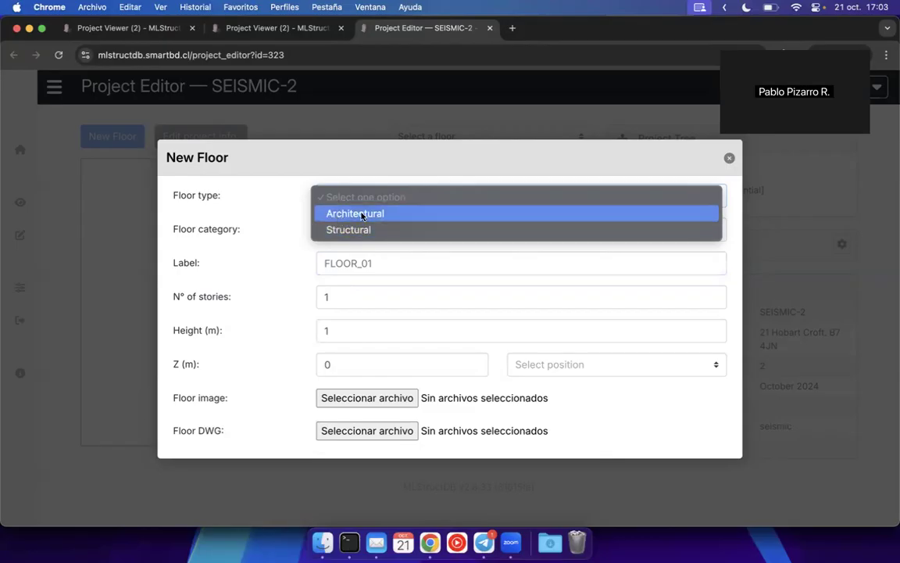
left_click(362, 213)
left_click(359, 197)
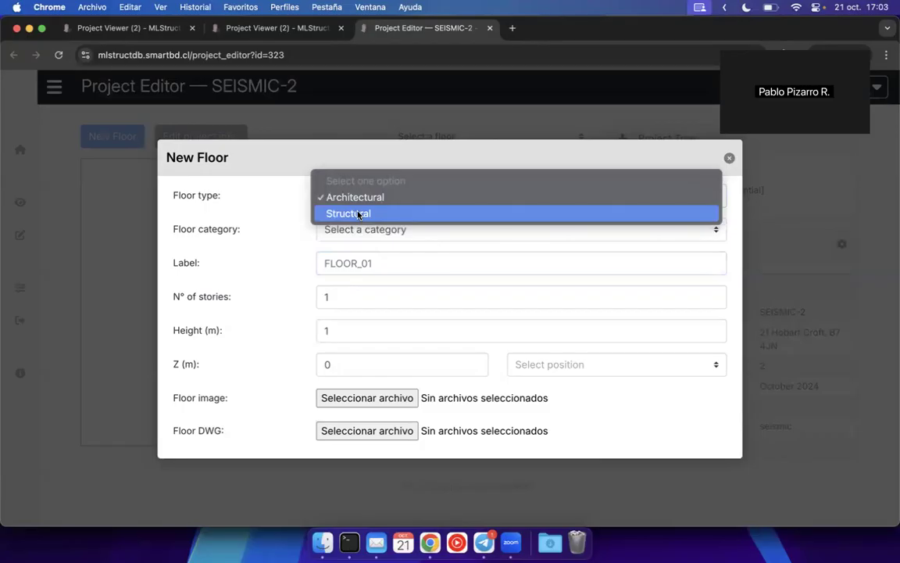
left_click(253, 218)
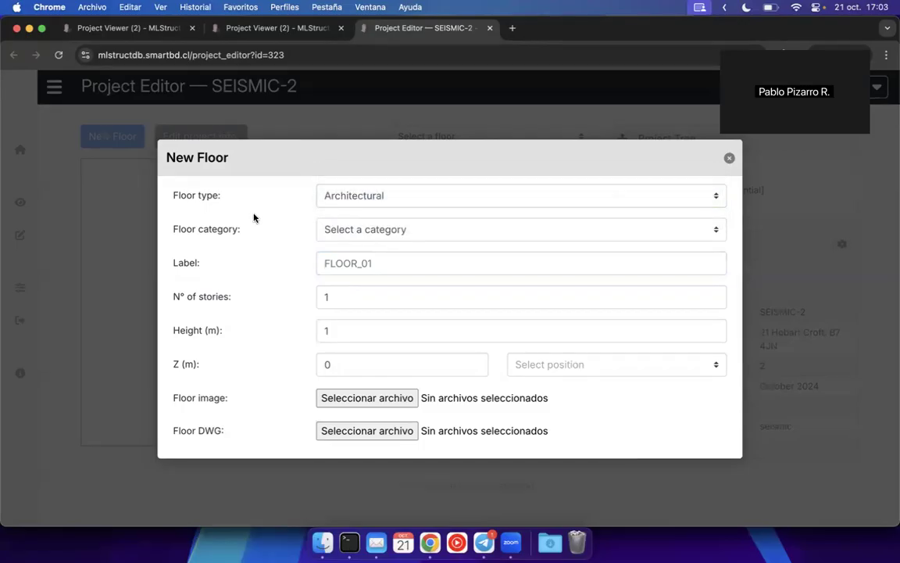
- Examine the new floor's category options, label, dimension and checkbox fields, and its floor image file chooser, without changing anything
left_click(403, 237)
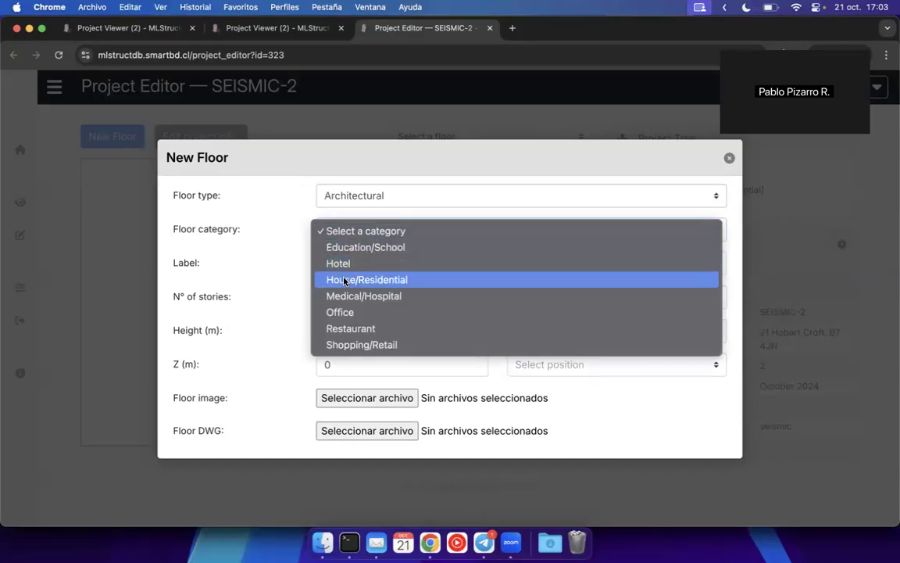
left_click(274, 275)
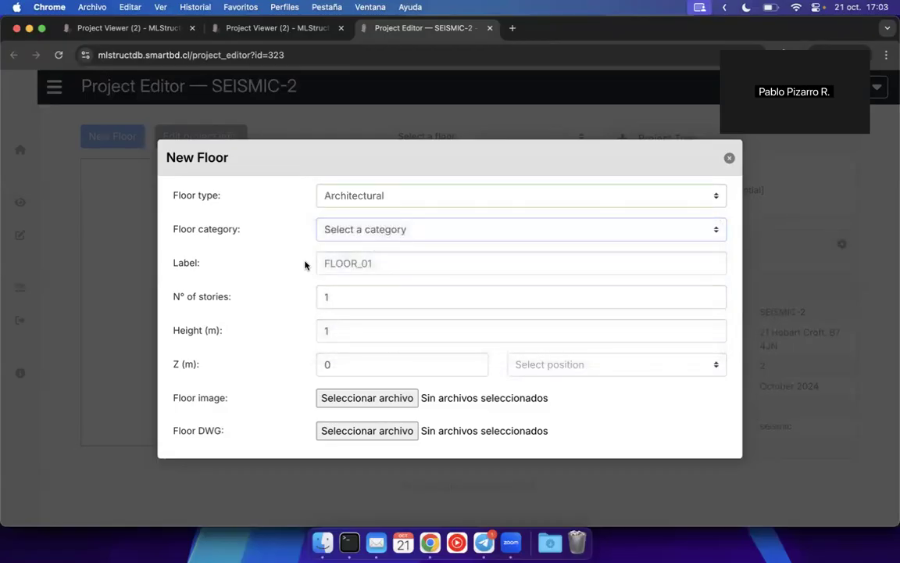
left_click(325, 263)
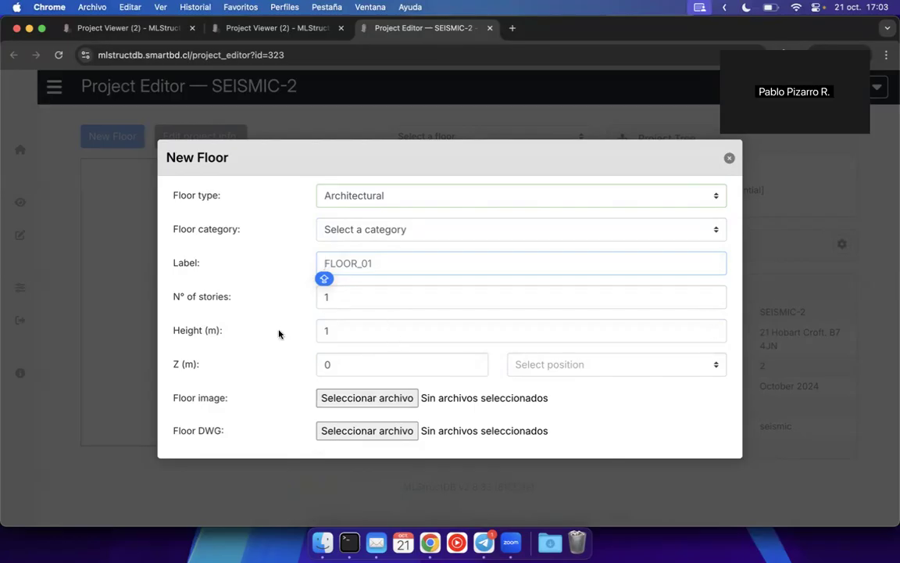
scroll(279, 333, "down", 3)
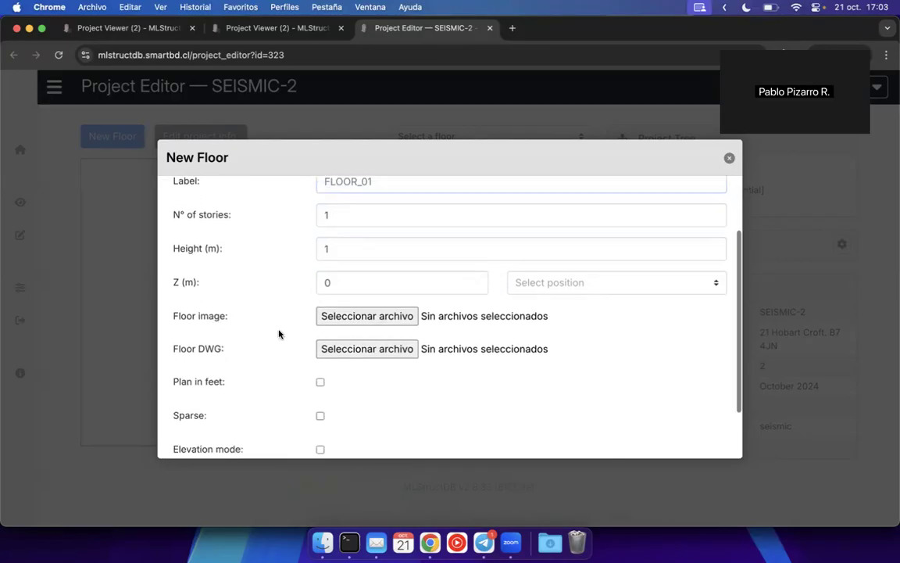
scroll(279, 334, "down", 2)
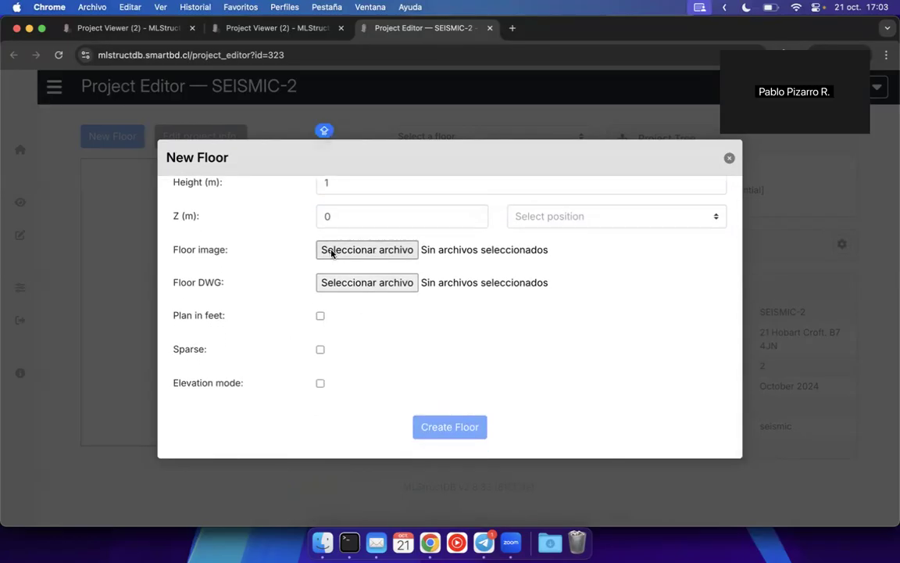
left_click(366, 255)
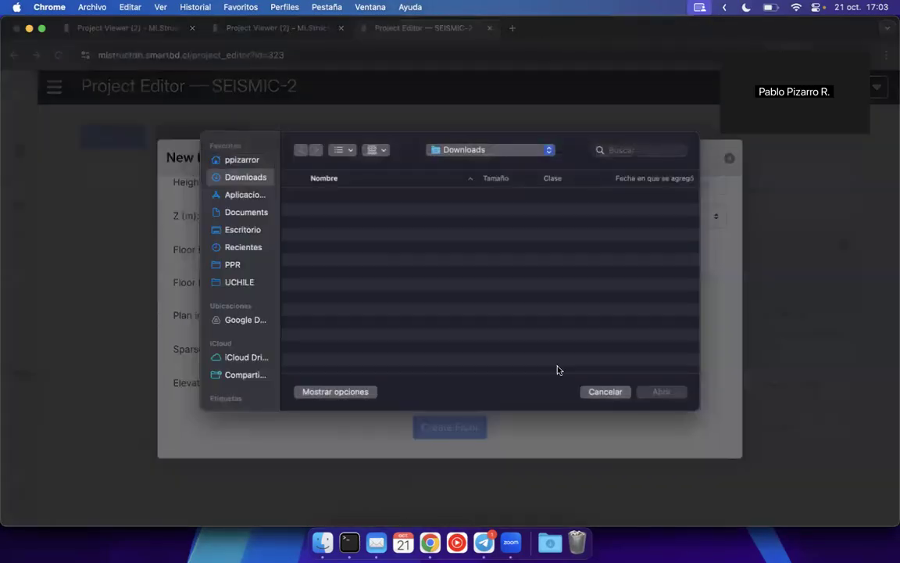
left_click(614, 392)
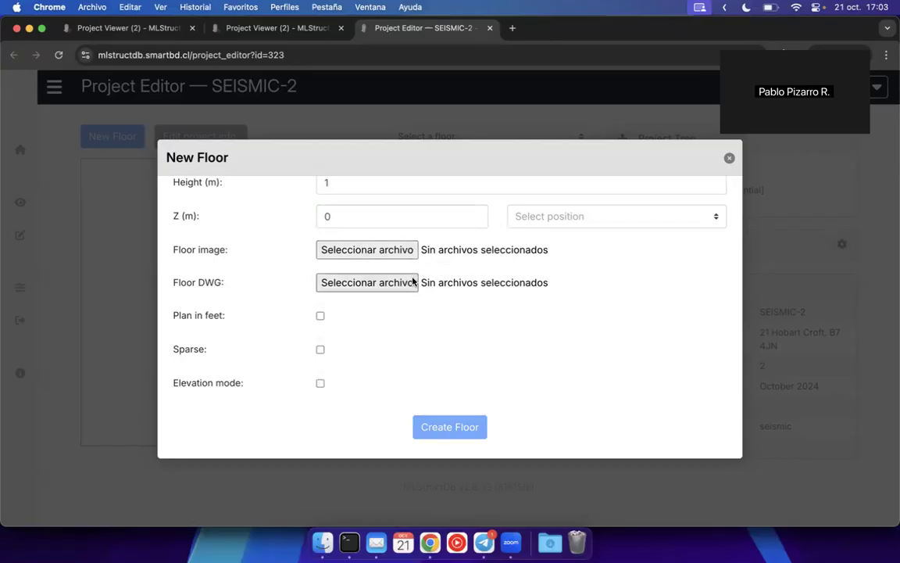
scroll(413, 281, "up", 2)
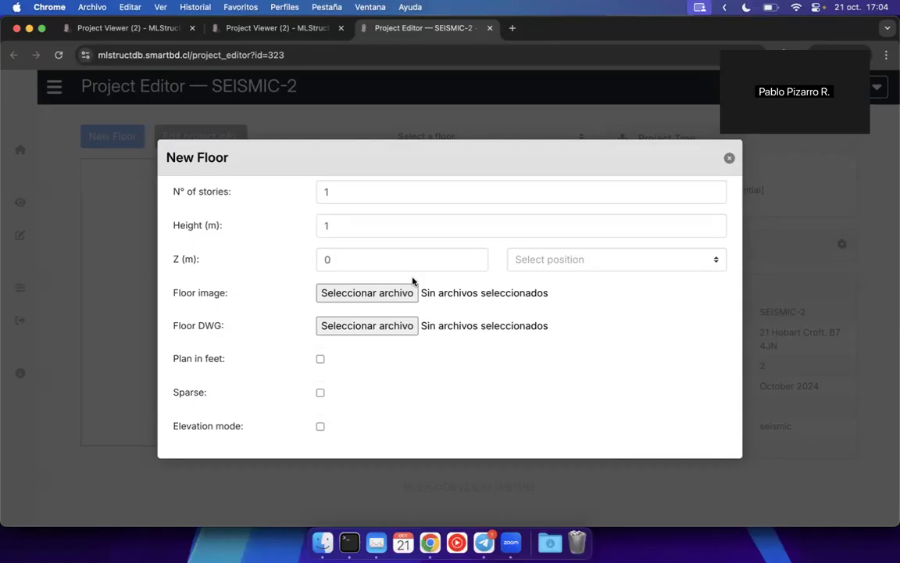
- Browse for a floor image file through the Trabajos folder to the BRIDGE-III folder under 2024
left_click(365, 294)
left_click(232, 266)
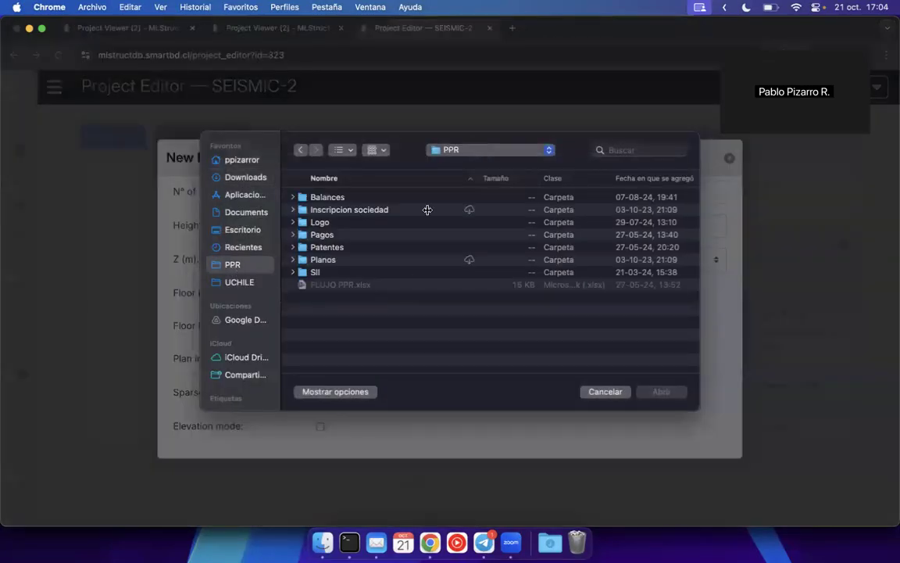
left_click(469, 150)
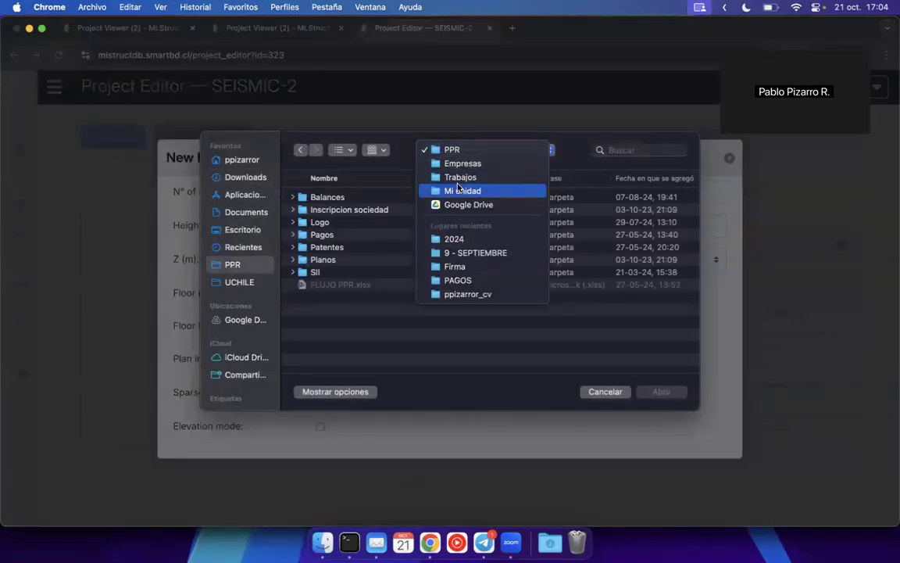
left_click(460, 177)
double_click(333, 224)
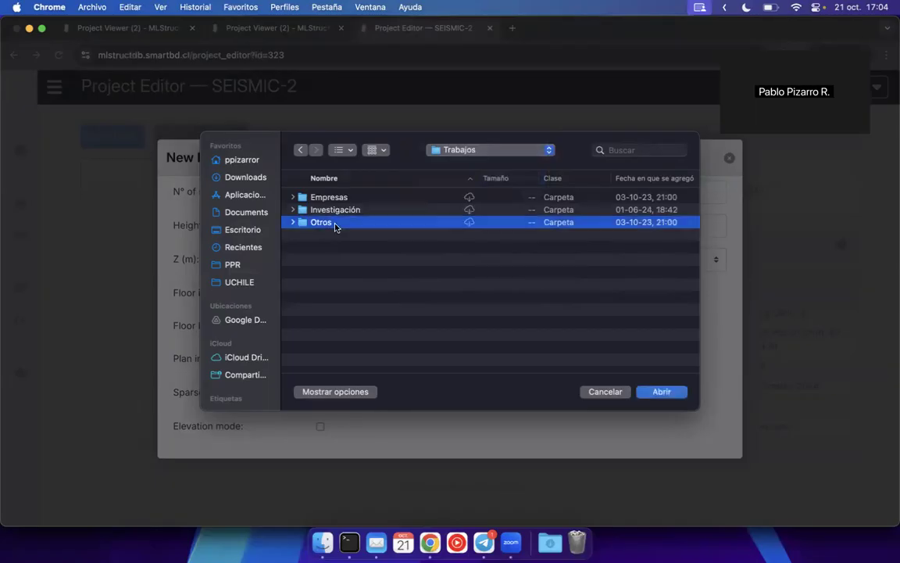
left_click(342, 211)
double_click(342, 211)
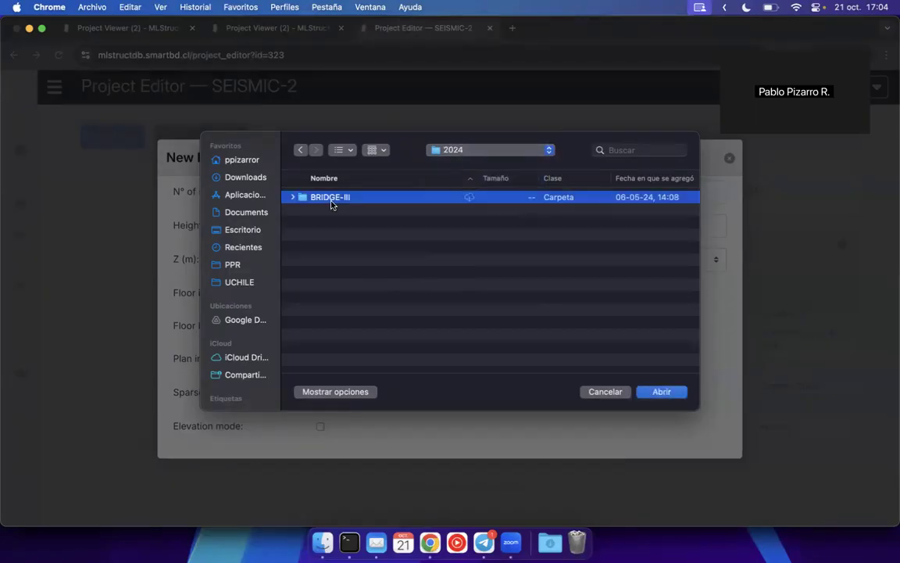
double_click(331, 199)
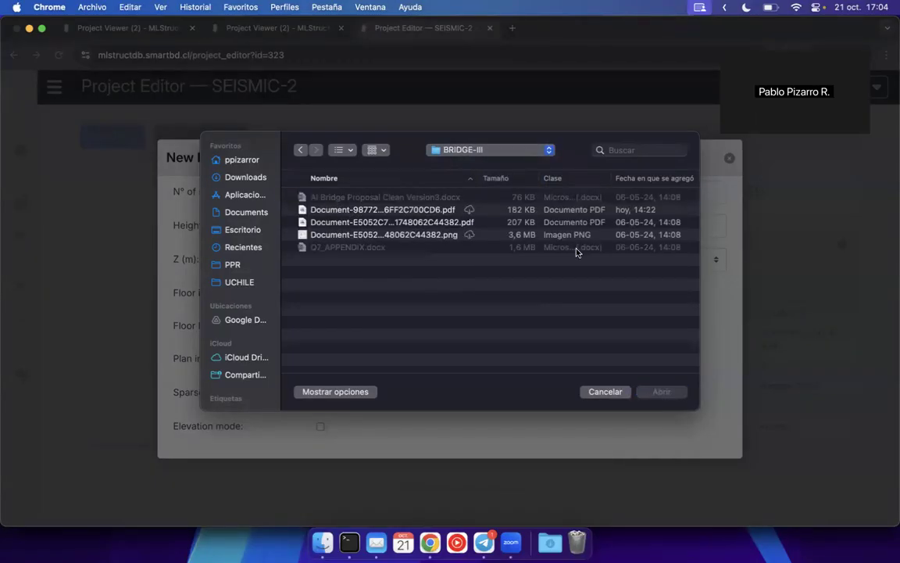
- Load Document-98772DAEB256AE03E4C7E6FF2C700CD6.pdf as the floor image and save the converted PNG in Downloads
left_click(606, 212)
key("space")
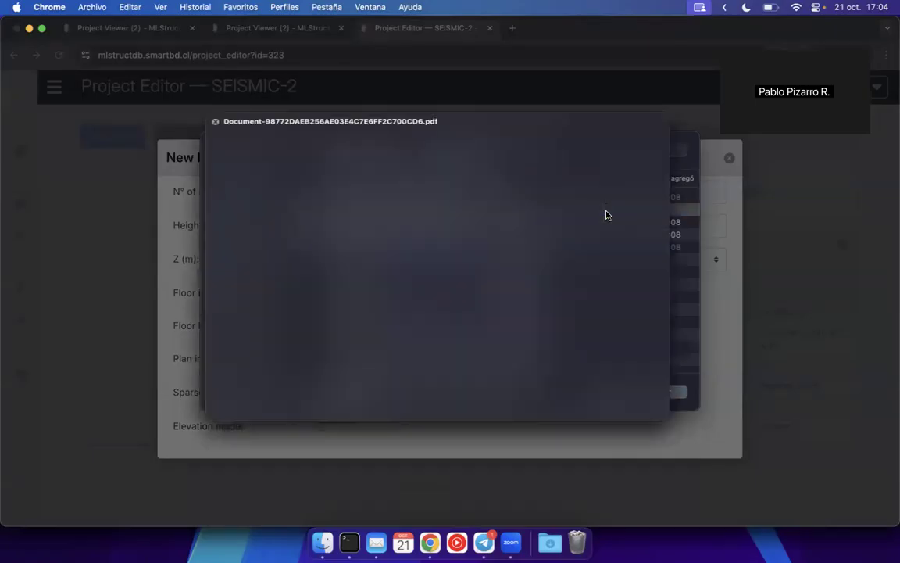
key("space")
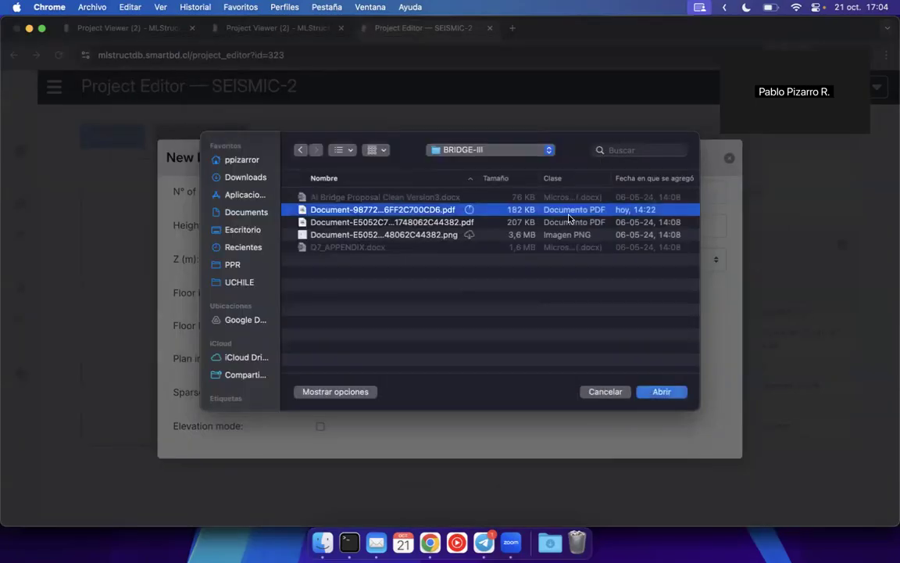
double_click(441, 212)
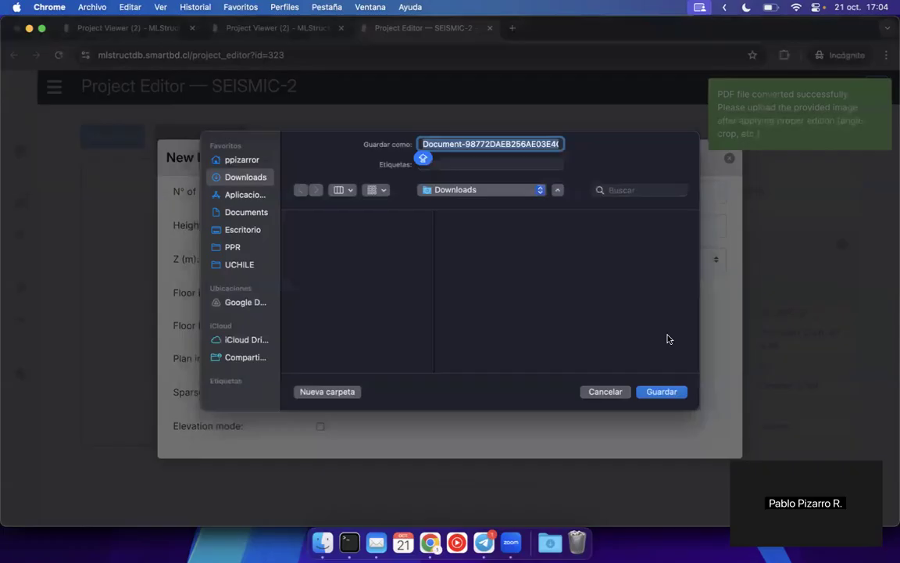
left_click(659, 392)
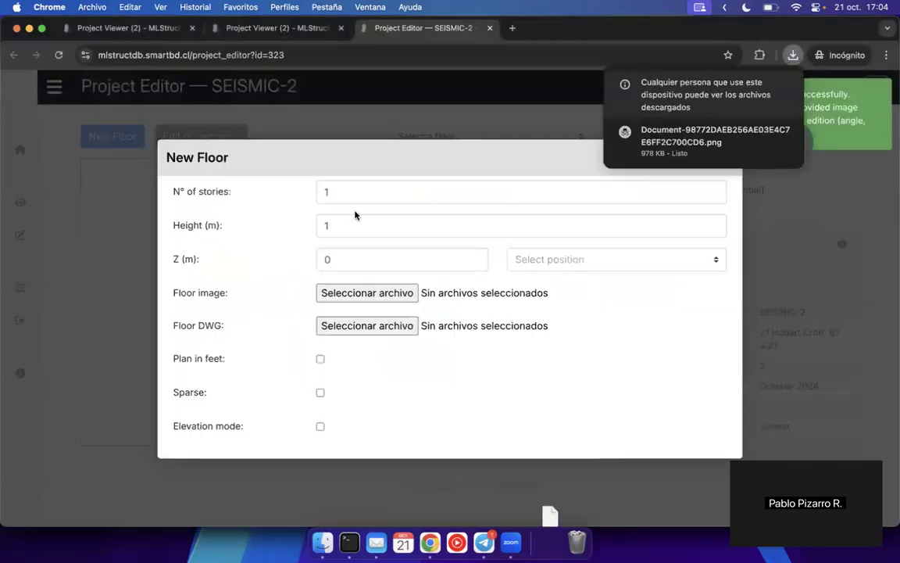
left_click(344, 292)
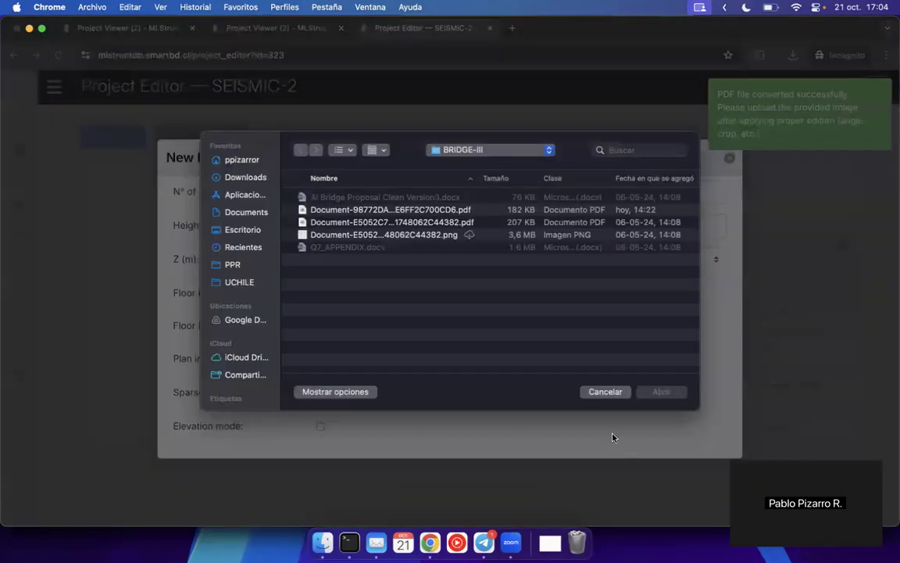
left_click(606, 392)
left_click(792, 55)
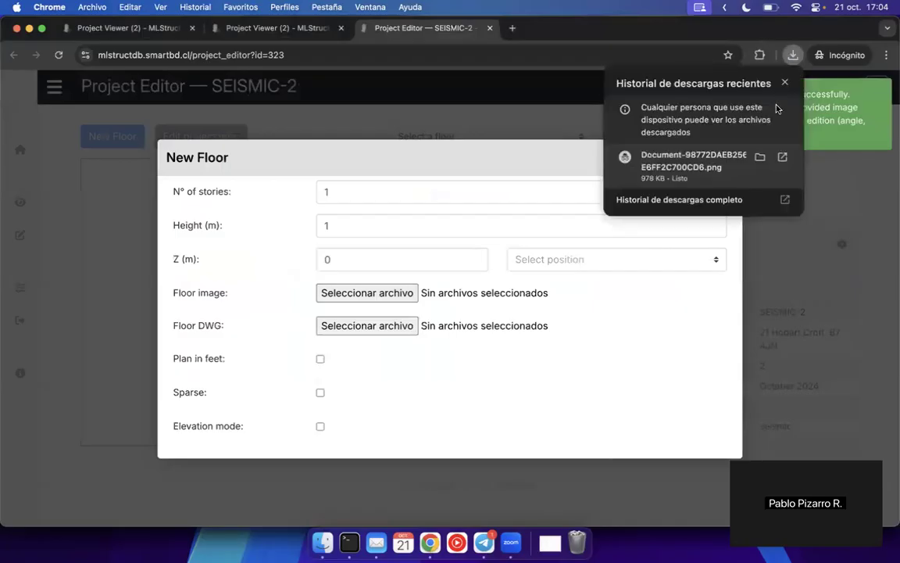
- Preview the converted Document-98772DAEB256AE03E4C7E6FF2C700CD6.png in Downloads and set it as the new floor's image
left_click(350, 293)
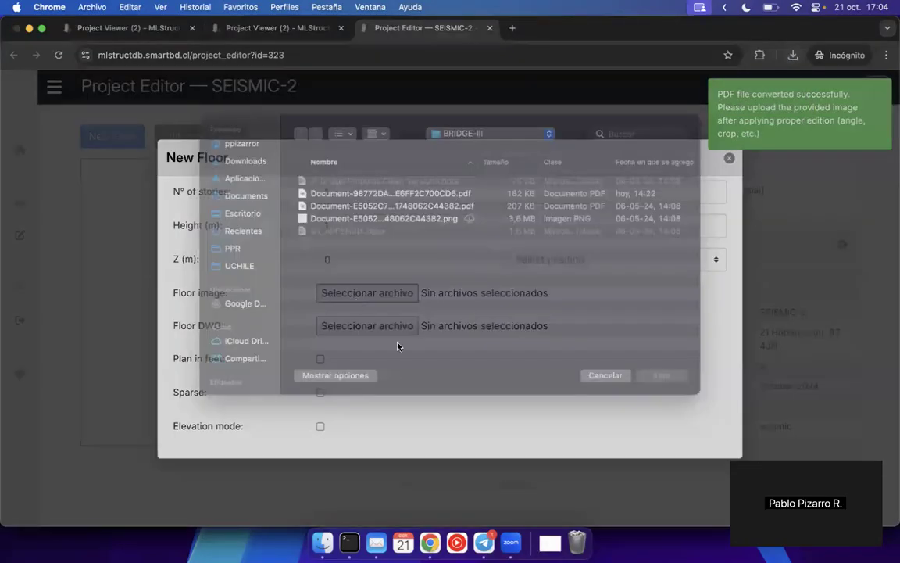
left_click(258, 178)
left_click(369, 199)
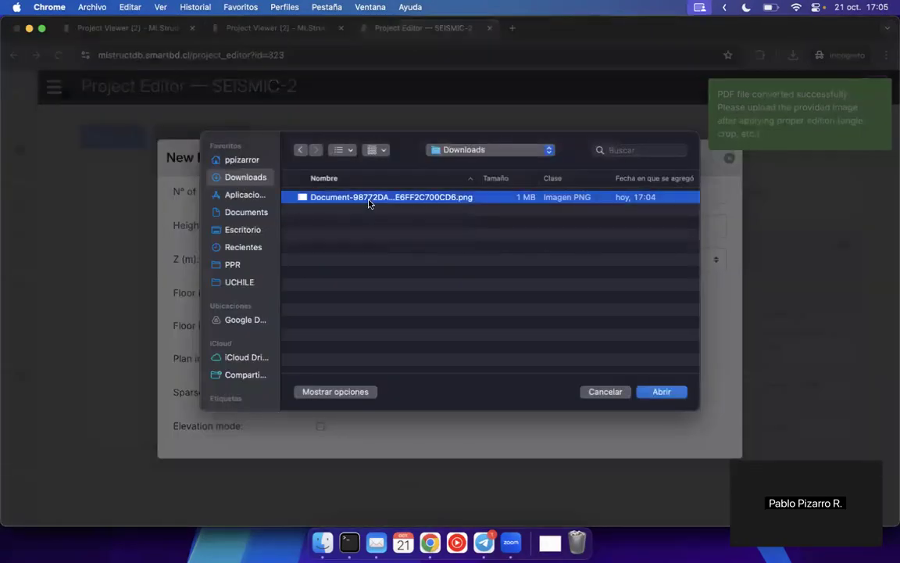
key("space")
key("space")
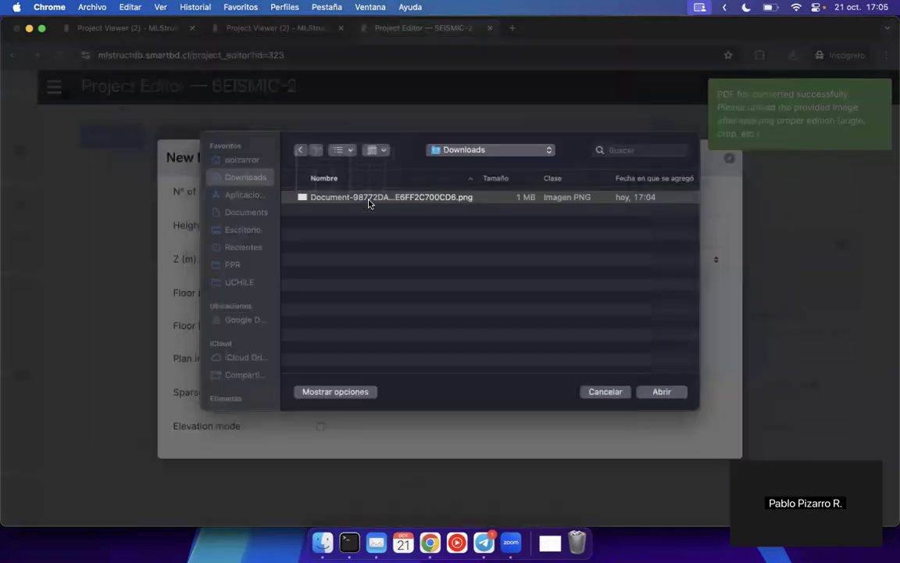
double_click(425, 197)
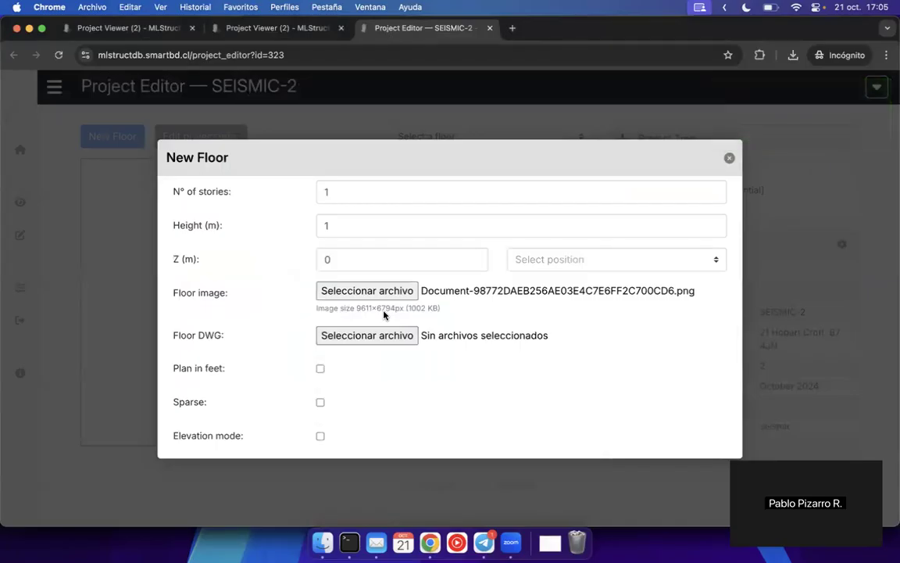
scroll(383, 314, "down", 2)
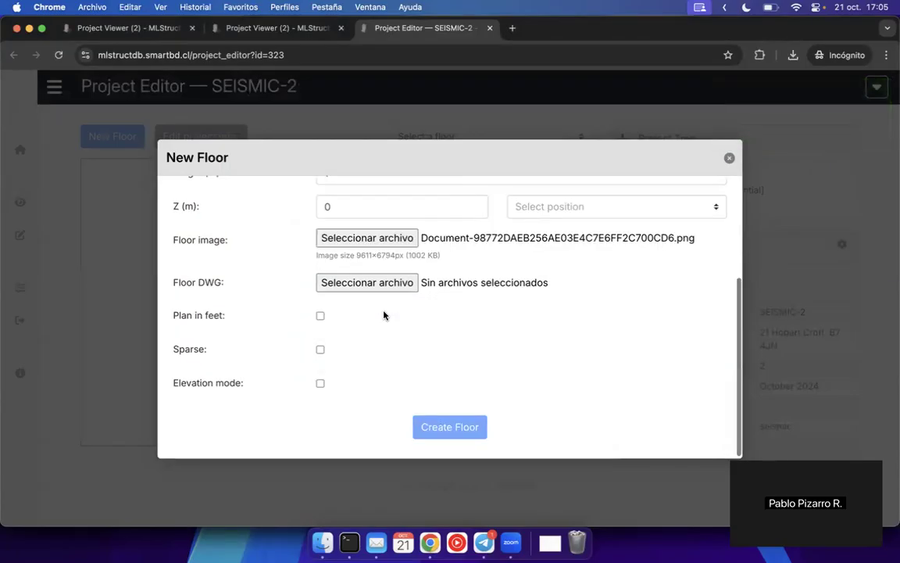
- Set the new floor's category to House/Residential
scroll(344, 373, "up", 1)
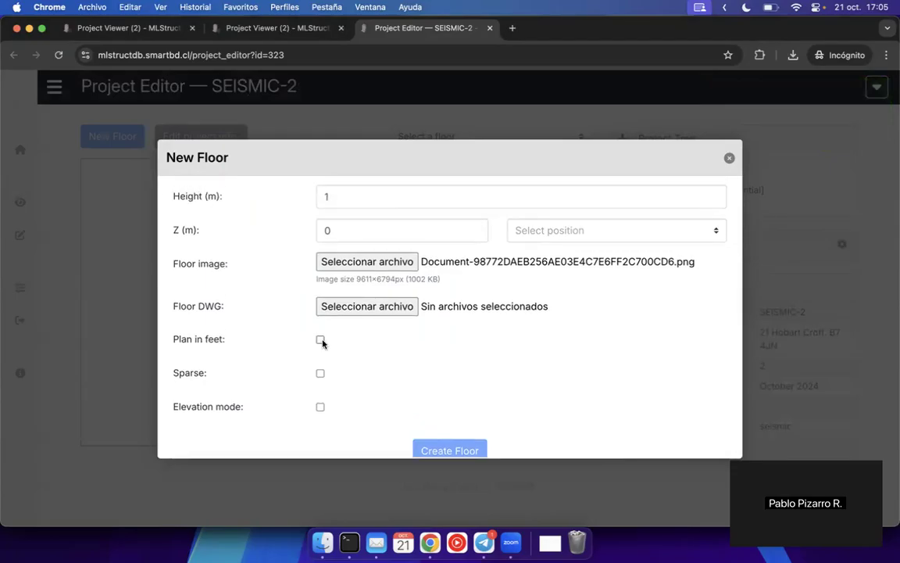
scroll(320, 334, "down", 1)
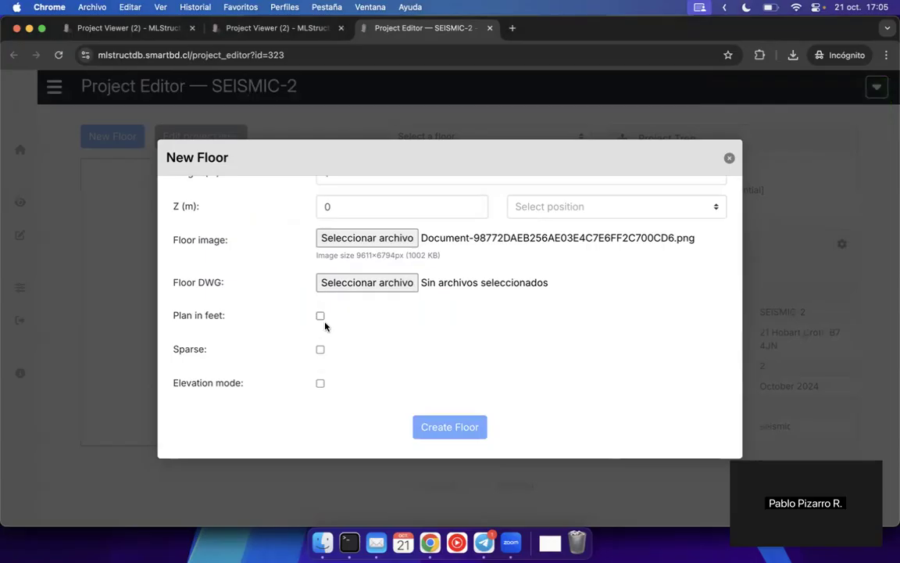
scroll(325, 326, "up", 5)
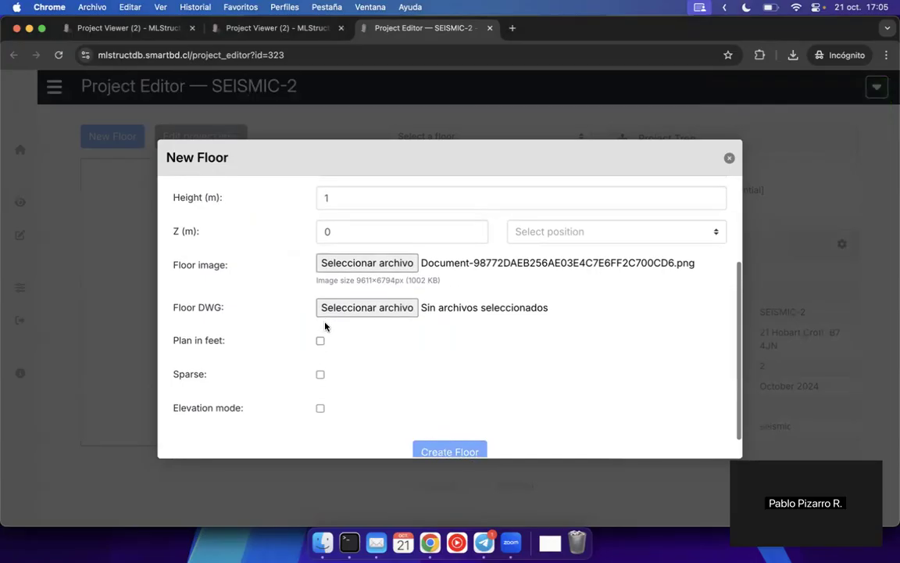
left_click(395, 231)
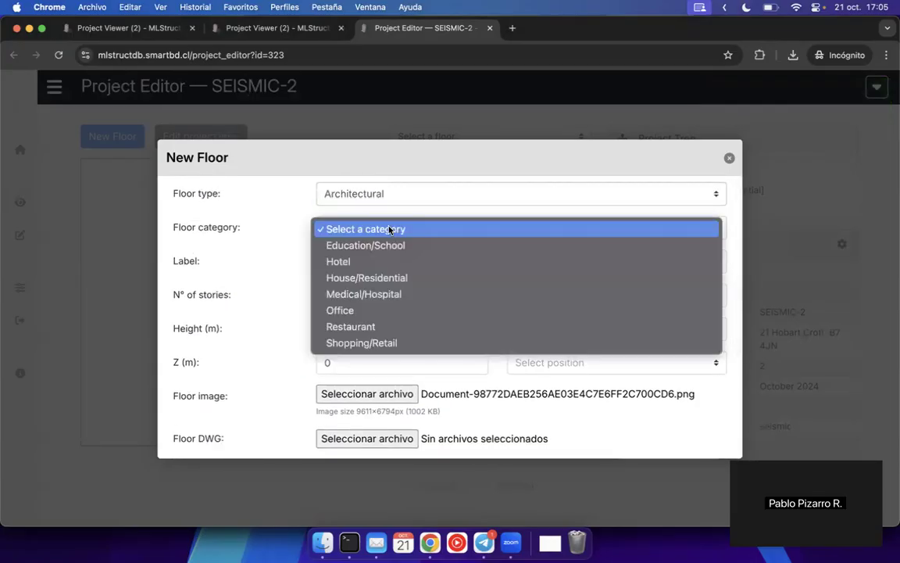
left_click(382, 277)
scroll(292, 351, "down", 5)
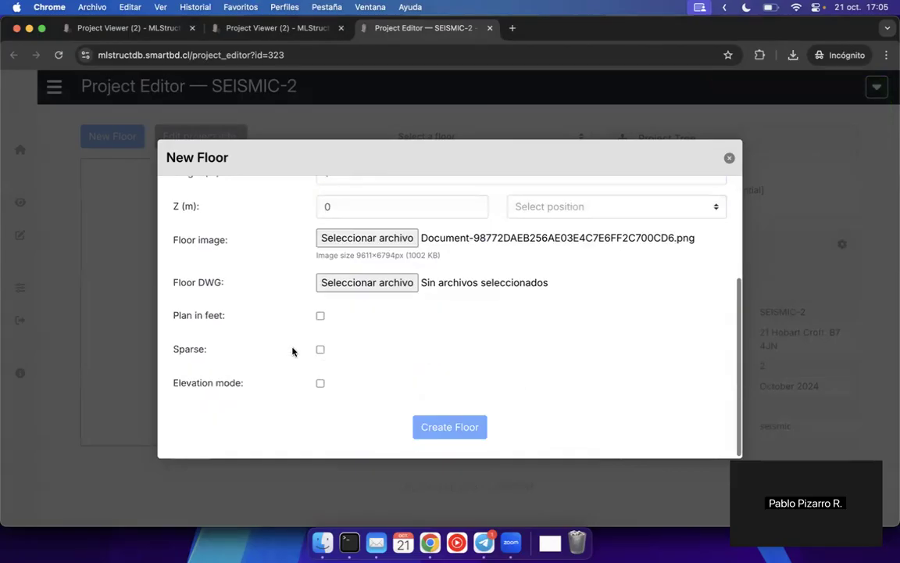
- Label the new floor FLOOR1 and create it
scroll(292, 351, "up", 5)
left_click(361, 266)
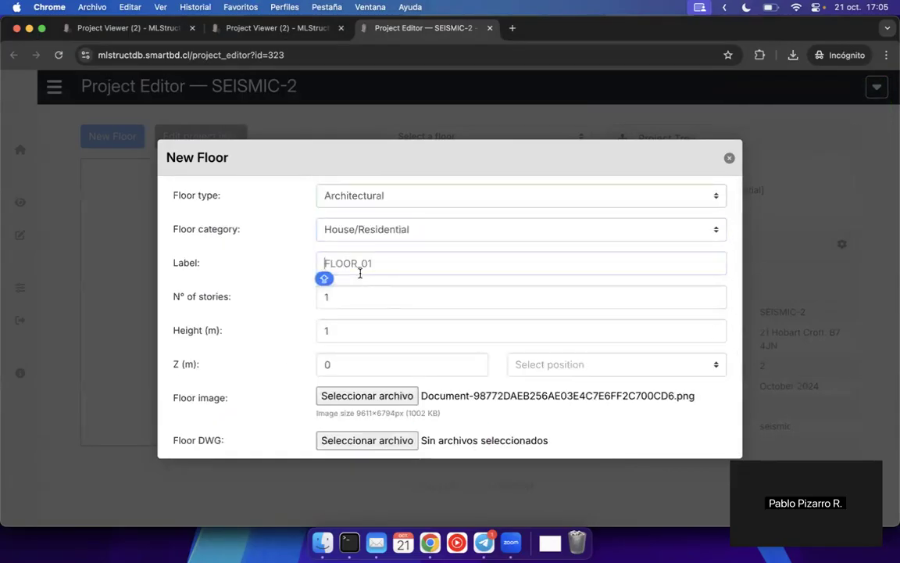
type("floo")
key("BackSpace")
key("BackSpace")
key("BackSpace")
key("BackSpace")
type("FLOOR1")
left_click(241, 312)
scroll(242, 312, "down", 3)
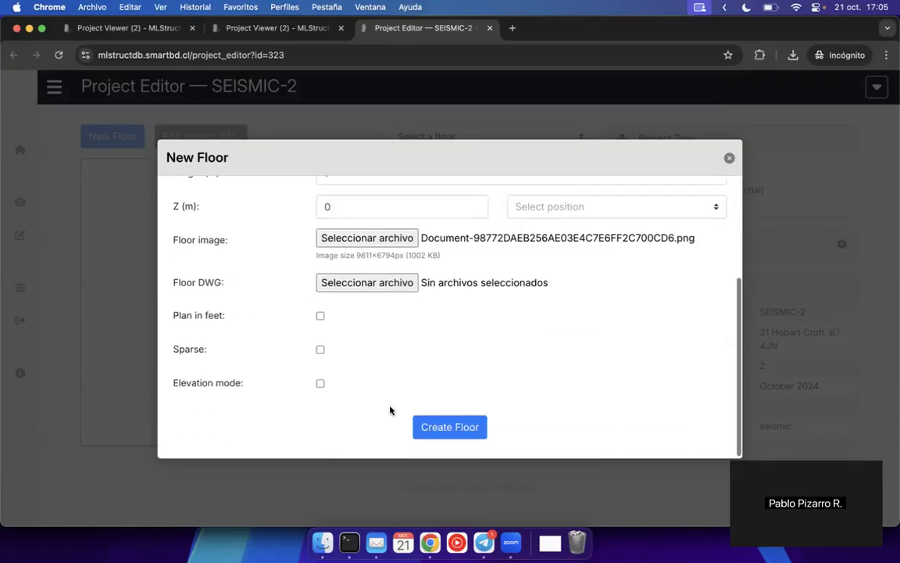
left_click(446, 426)
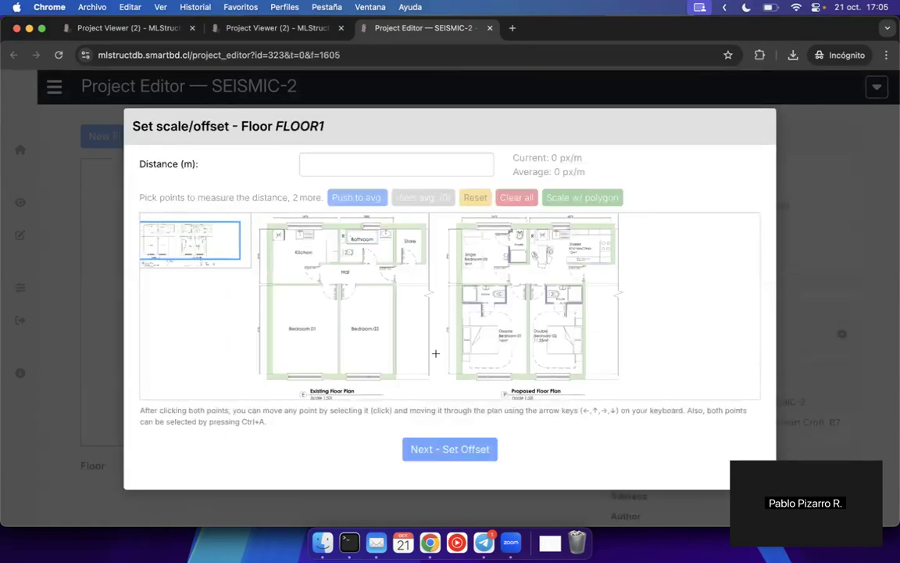
- Mark both ends of the 2850 dimension above the existing plan's bathroom as scale measuring points
scroll(395, 270, "up", 5)
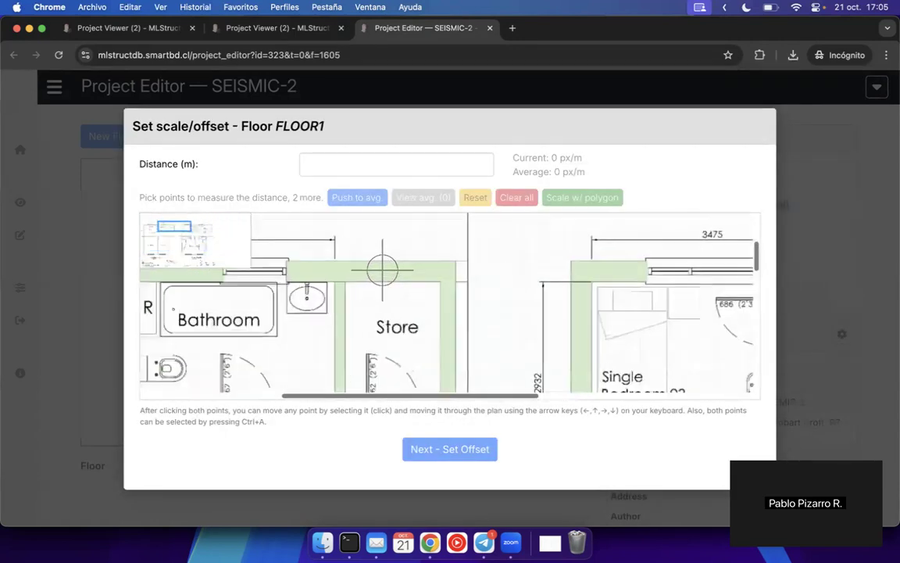
scroll(430, 313, "up", 5)
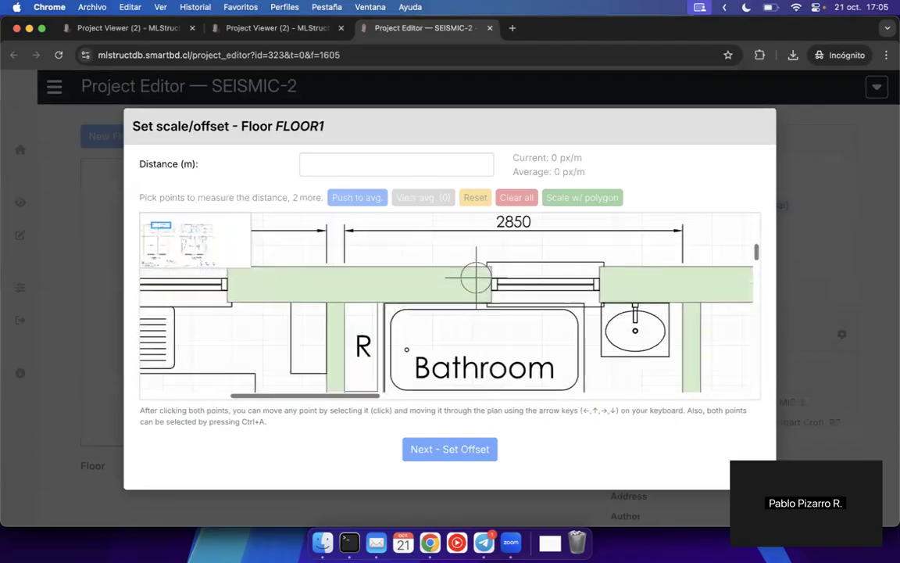
scroll(476, 278, "up", 3)
scroll(227, 295, "up", 2)
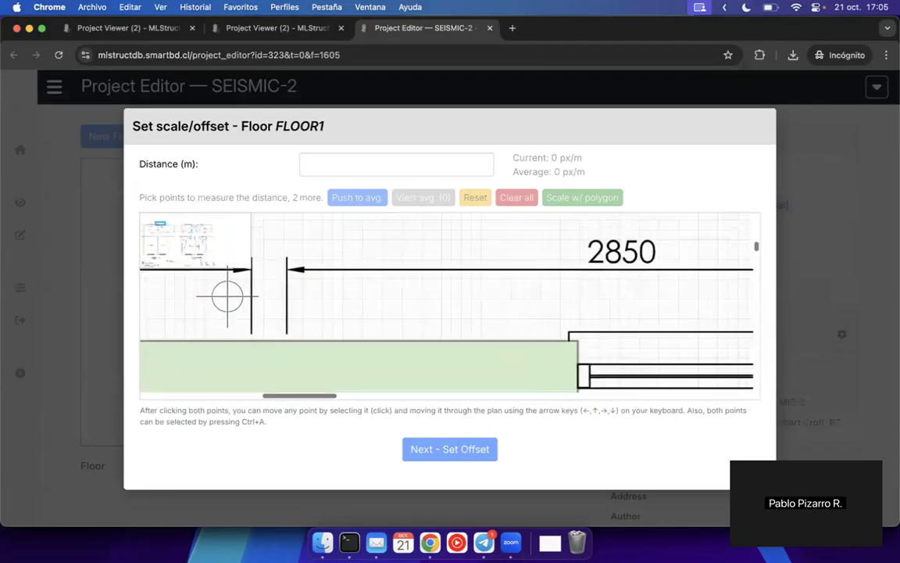
scroll(296, 264, "up", 1)
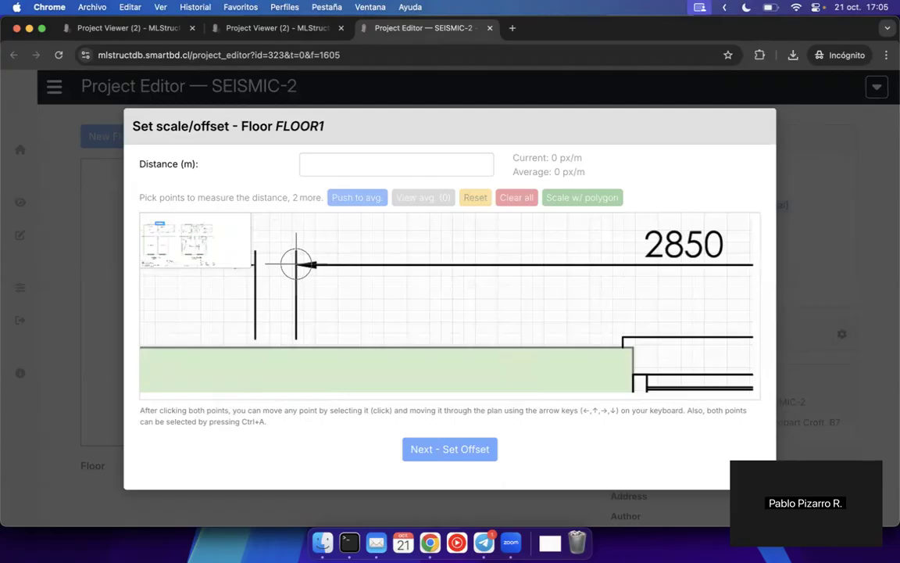
left_click(296, 264)
scroll(317, 277, "right", 10)
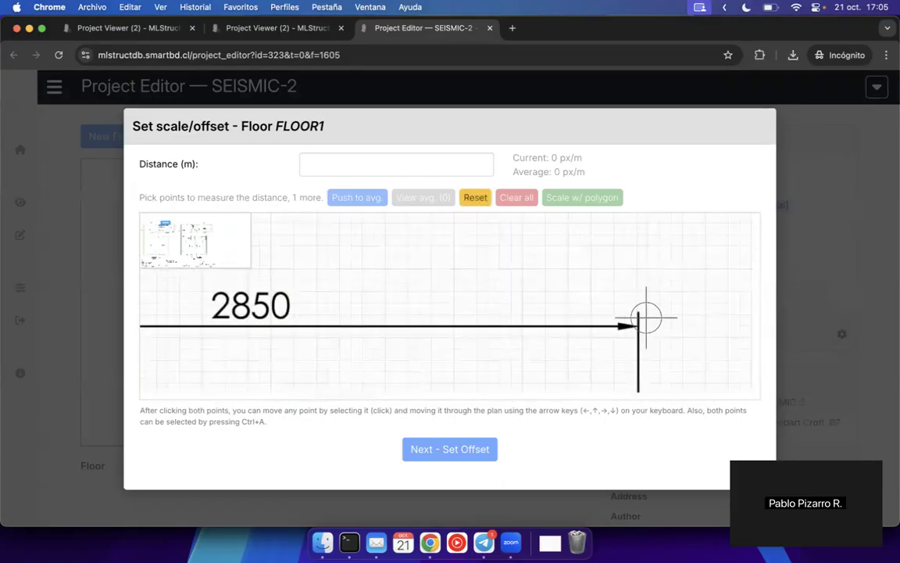
left_click(638, 325)
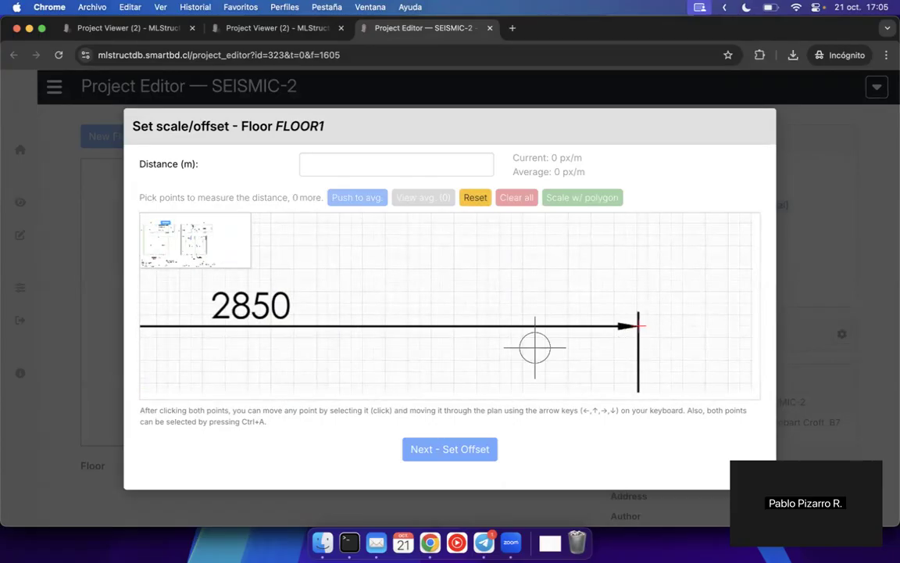
- Set the distance between the marked points to 2.85 m and add the measurement to the scale average
scroll(586, 336, "left", 5)
left_click(340, 165)
type("2.85")
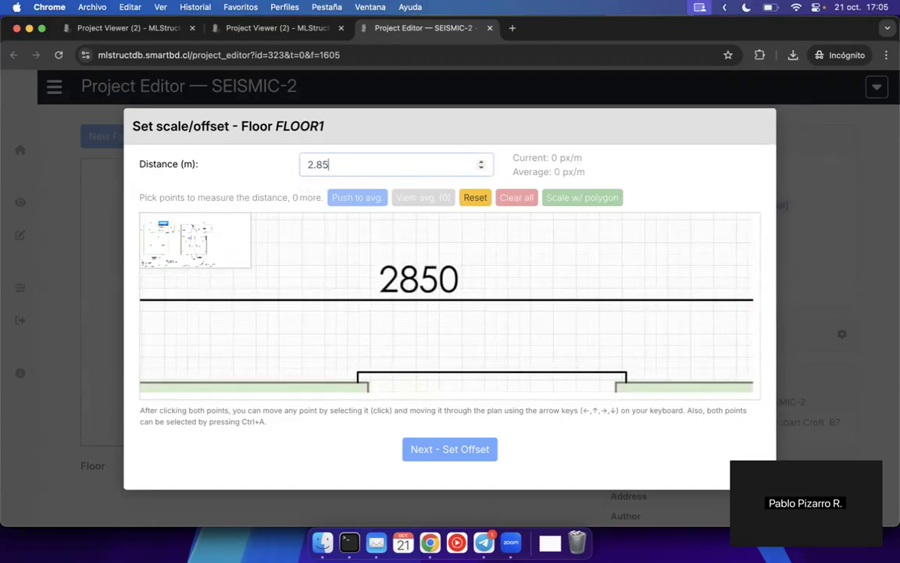
left_click(647, 147)
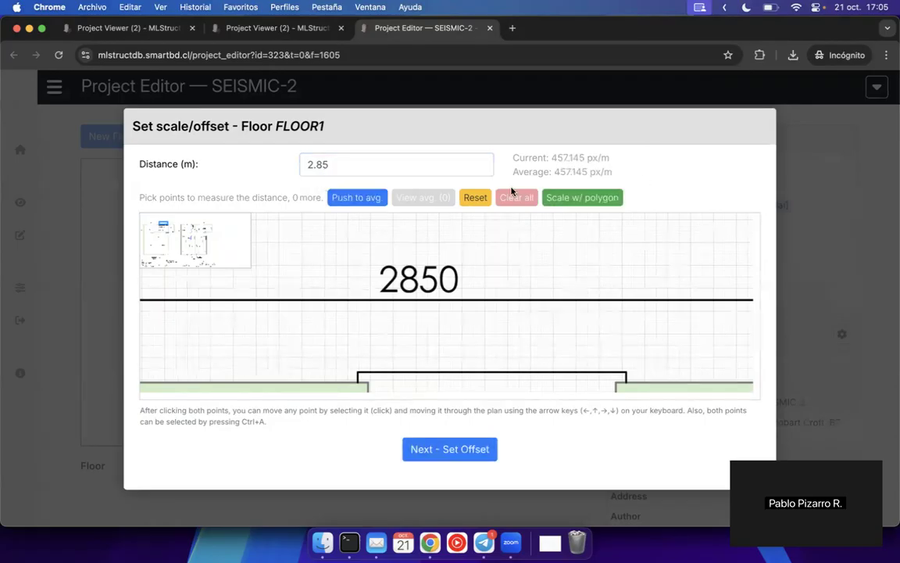
left_click(355, 202)
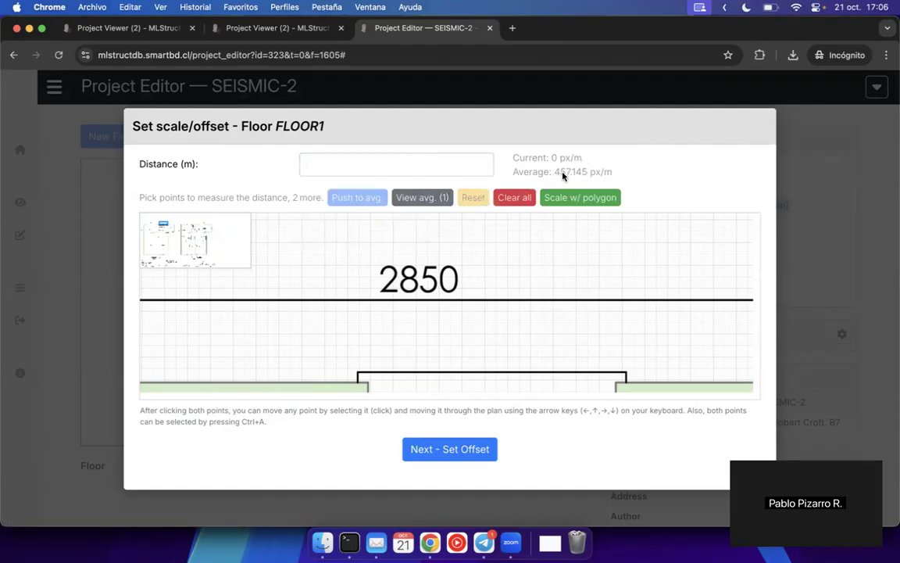
- Mark both ends of the 2850 dimension again, zoomed in closer, for a second scale measurement
left_click_drag(418, 280, 620, 269)
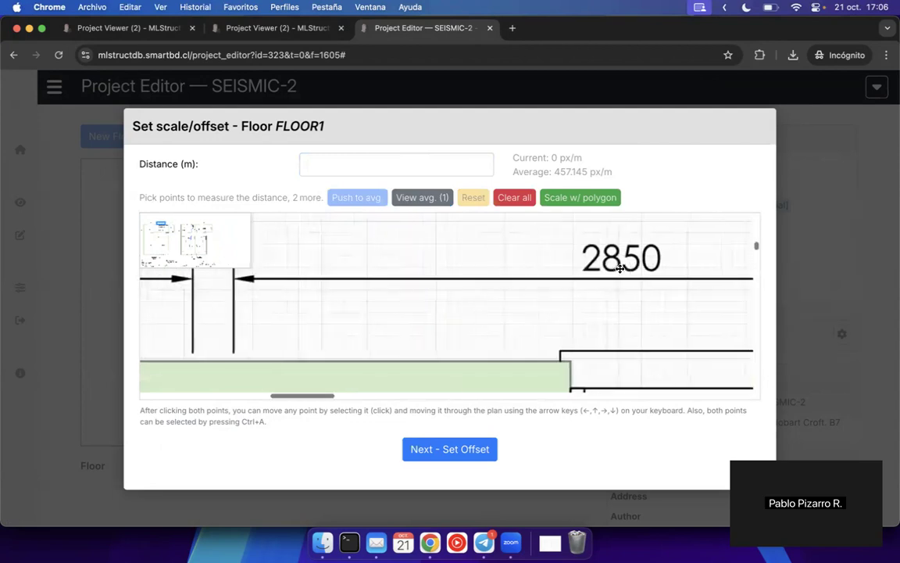
left_click_drag(312, 316, 394, 325)
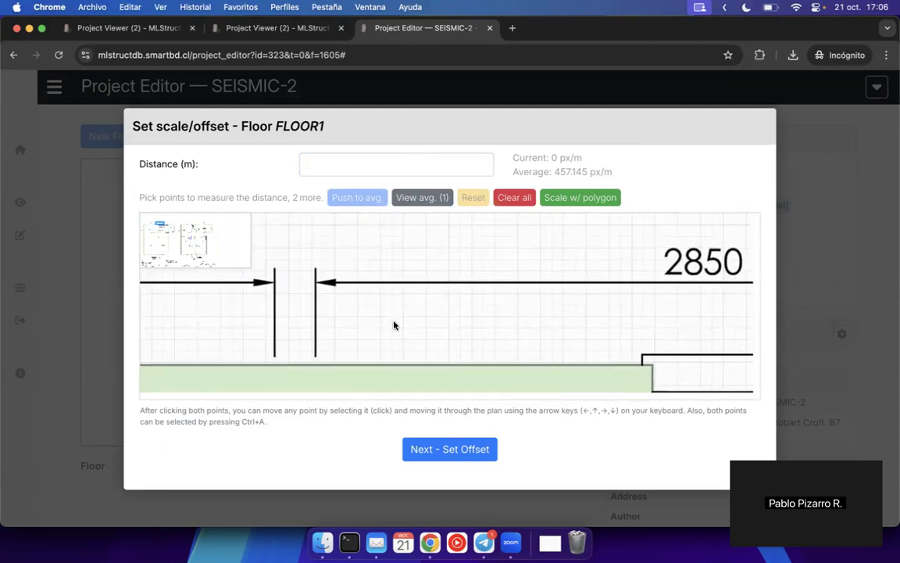
scroll(313, 288, "up", 3)
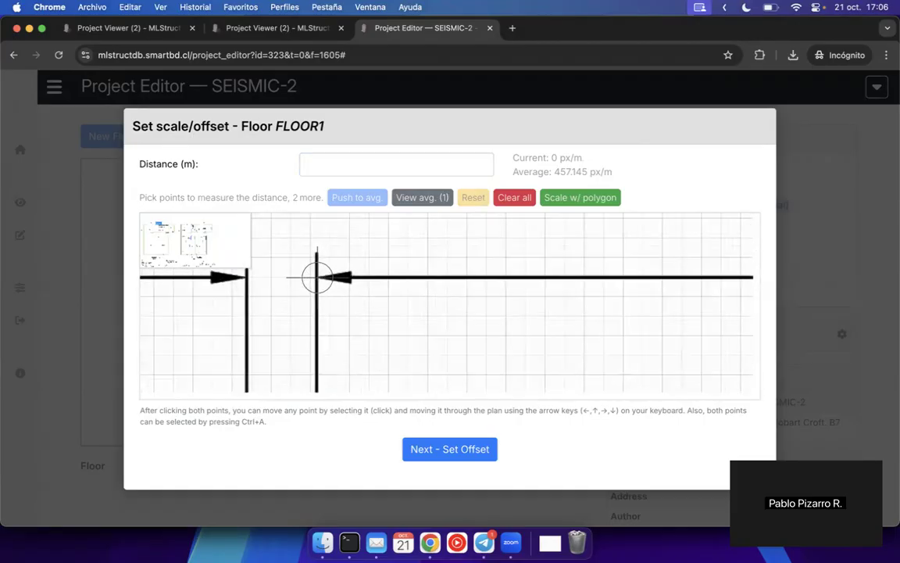
left_click(317, 276)
left_click_drag(394, 283, 140, 290)
left_click_drag(568, 248, 210, 279)
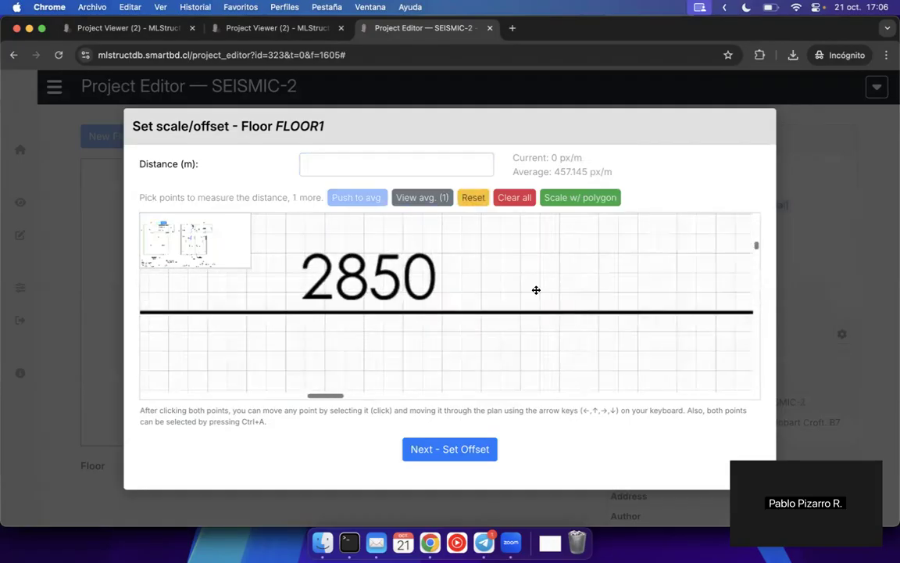
left_click_drag(536, 289, 273, 256)
left_click_drag(689, 303, 439, 303)
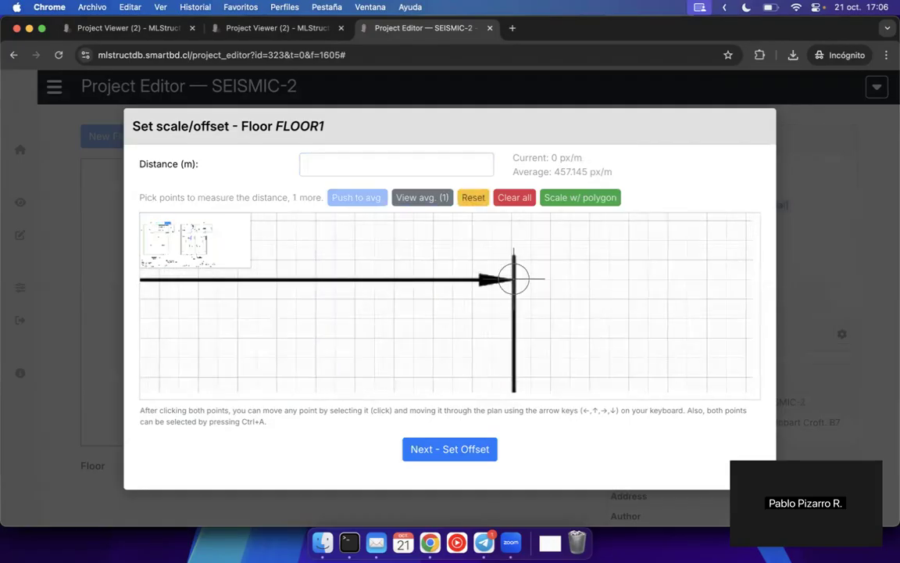
left_click(513, 278)
- Add the second measurement to the scale average with a distance of 2.85 m and review the averaged measurements
left_click(411, 166)
type("2.85")
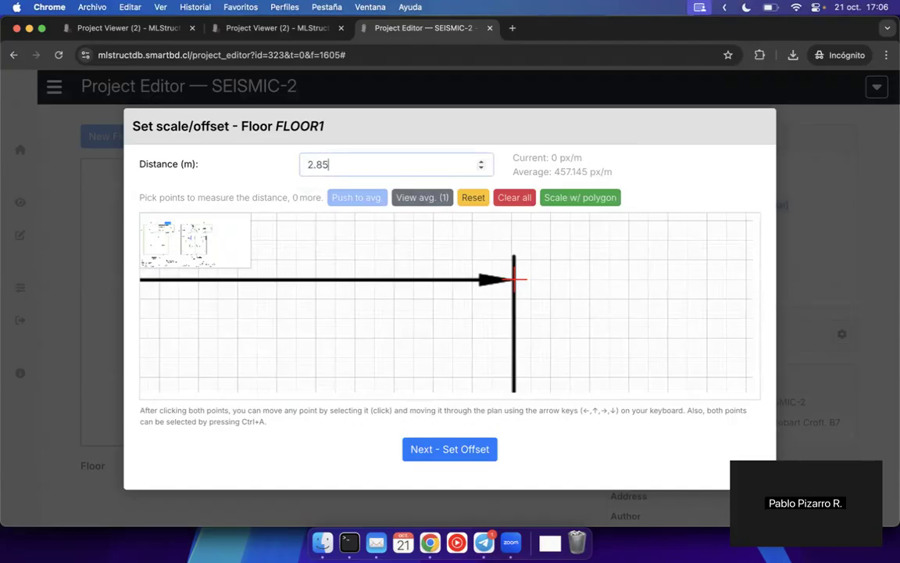
left_click(361, 195)
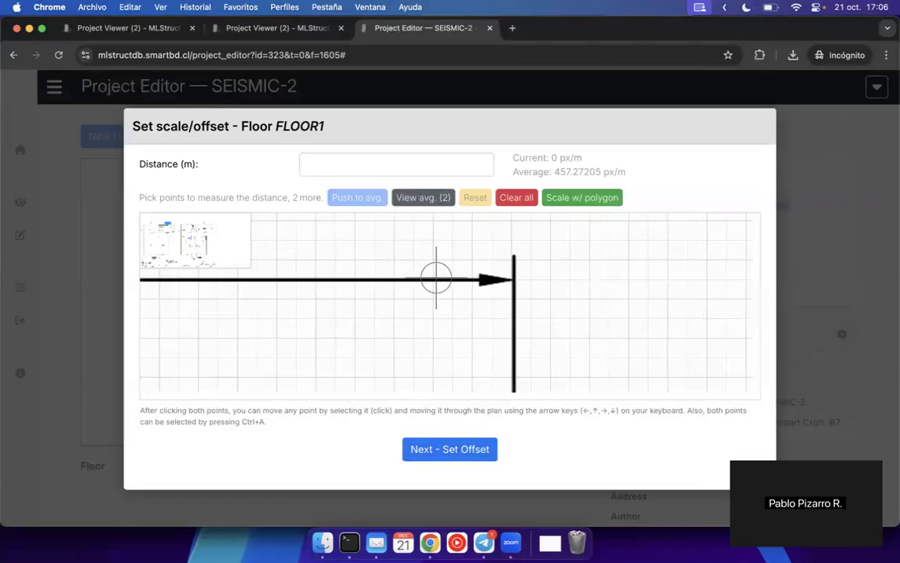
left_click(423, 197)
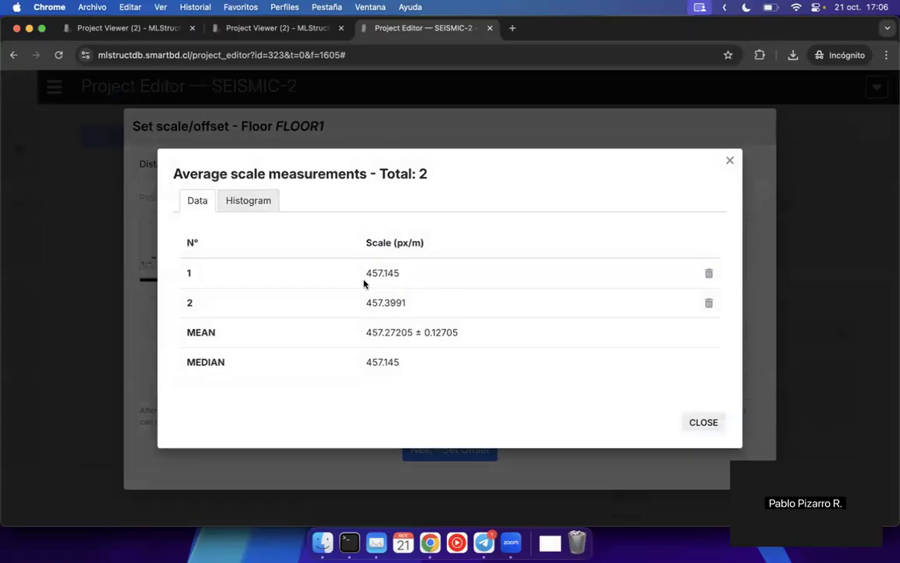
left_click(702, 422)
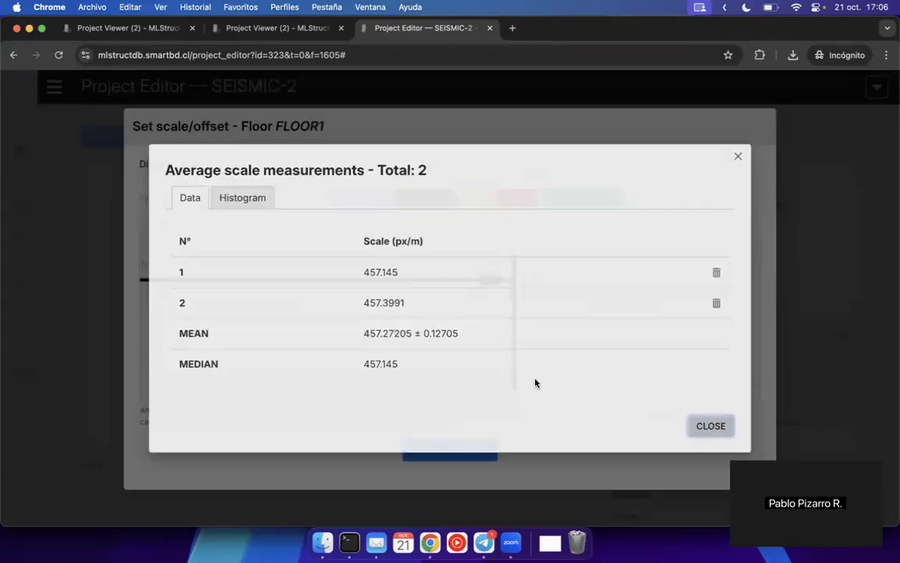
- Mark both ends of the 3475 dimension above the existing plan's kitchen for a third scale measurement
scroll(450, 313, "down", 5)
left_click_drag(269, 305, 723, 302)
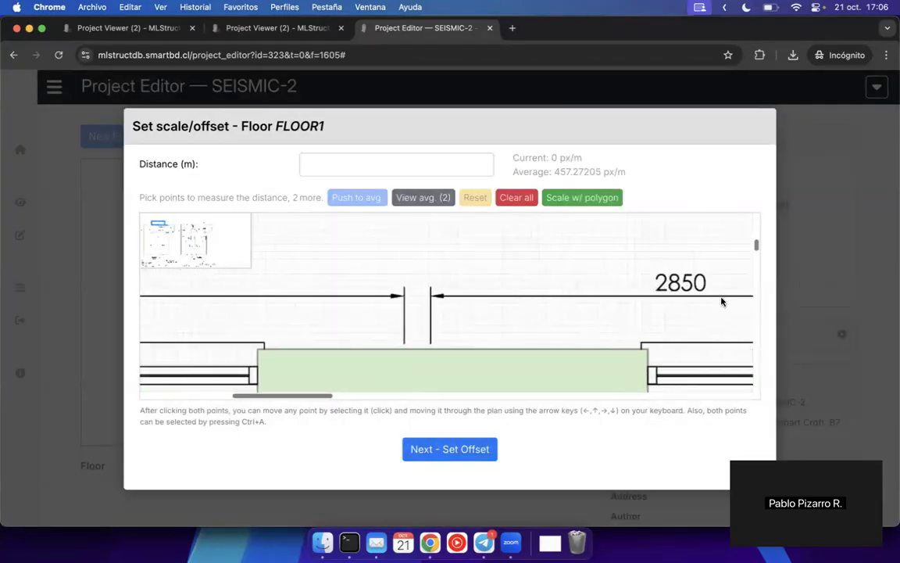
left_click_drag(389, 326, 704, 324)
left_click_drag(285, 308, 520, 291)
scroll(361, 264, "up", 5)
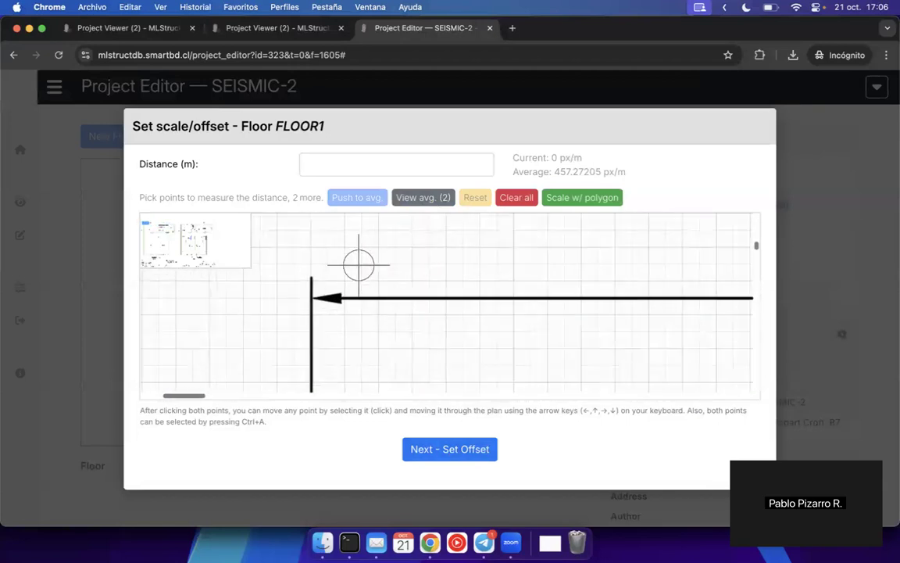
left_click(311, 297)
left_click_drag(352, 304, 184, 311)
left_click_drag(564, 305, 277, 314)
left_click_drag(453, 302, 209, 314)
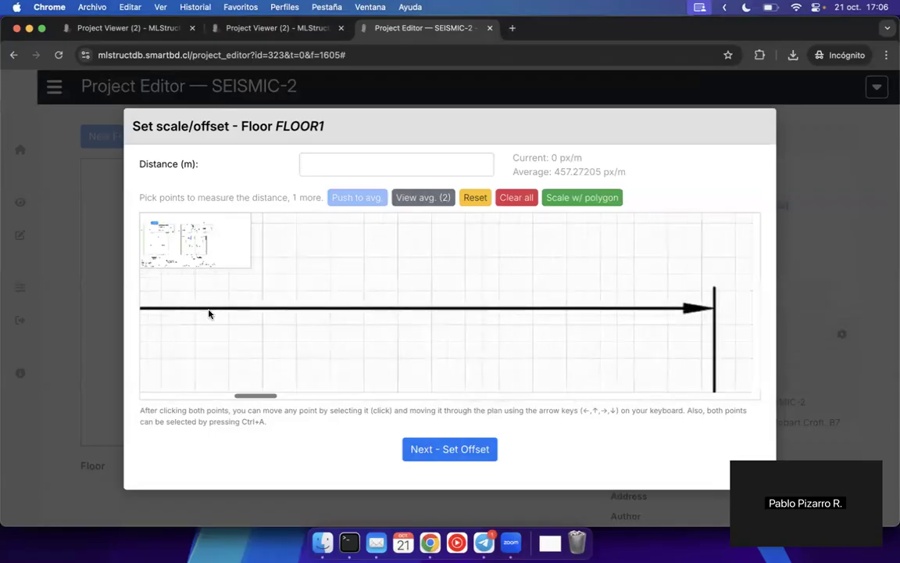
left_click_drag(503, 313, 334, 314)
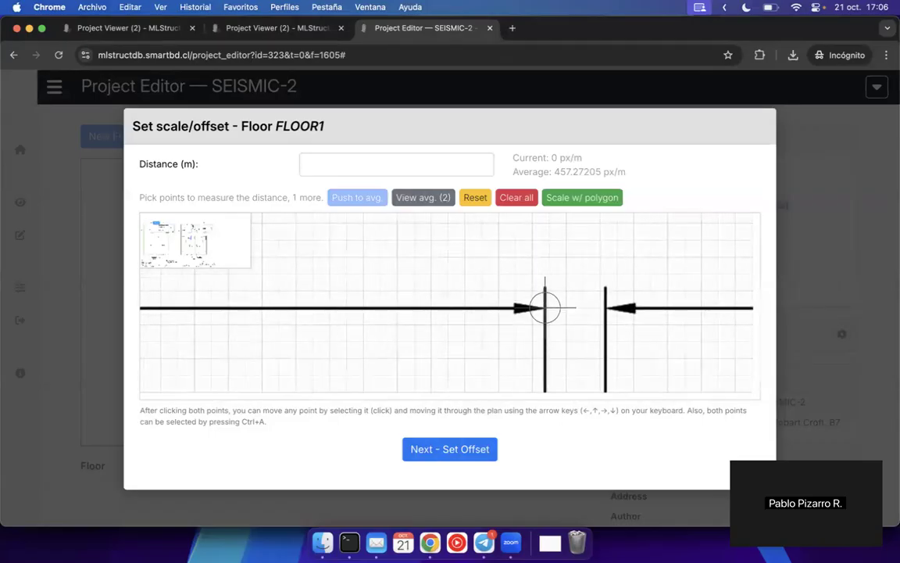
left_click(545, 307)
- Add the third measurement to the scale average with a distance of 3.475 m and review the averaged measurements
scroll(354, 327, "left", 5)
left_click(378, 163)
type("3.475")
left_click(664, 180)
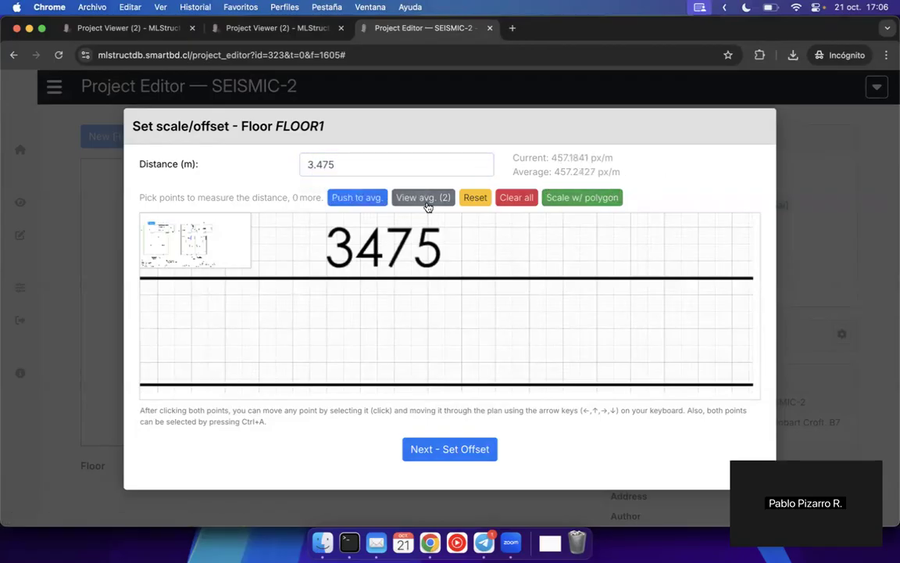
left_click(358, 197)
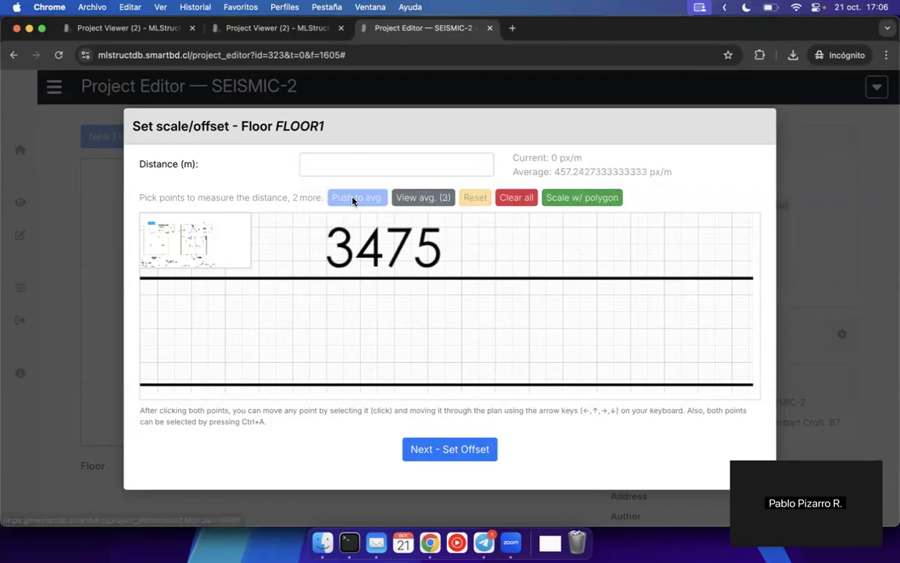
left_click(423, 198)
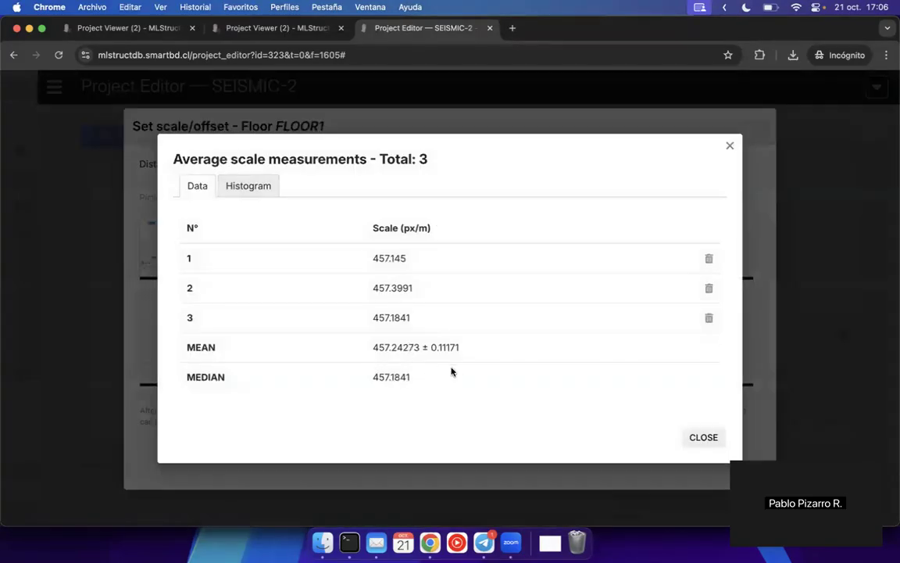
left_click(701, 435)
- Continue to FLOOR1's offset settings and choose Architectural - F1 as the base floor
left_click(423, 450)
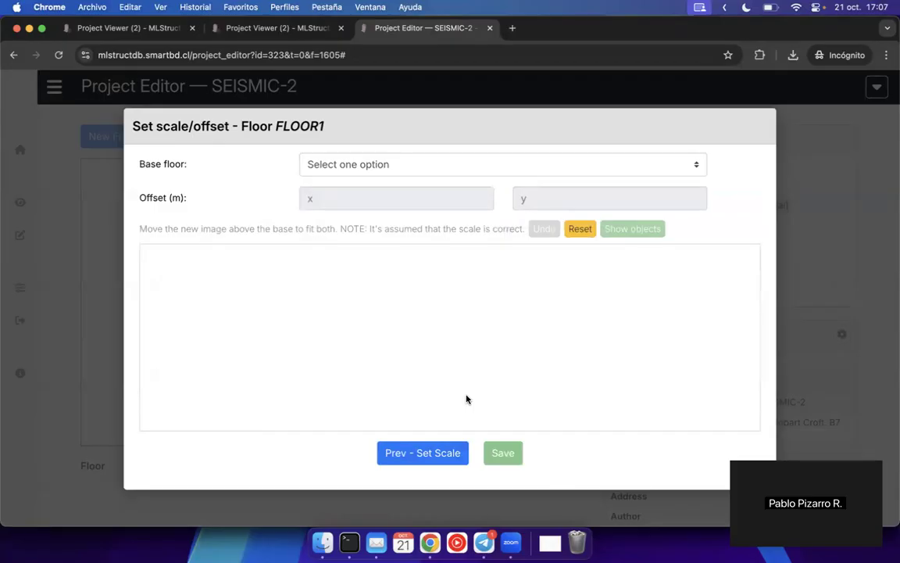
left_click(422, 168)
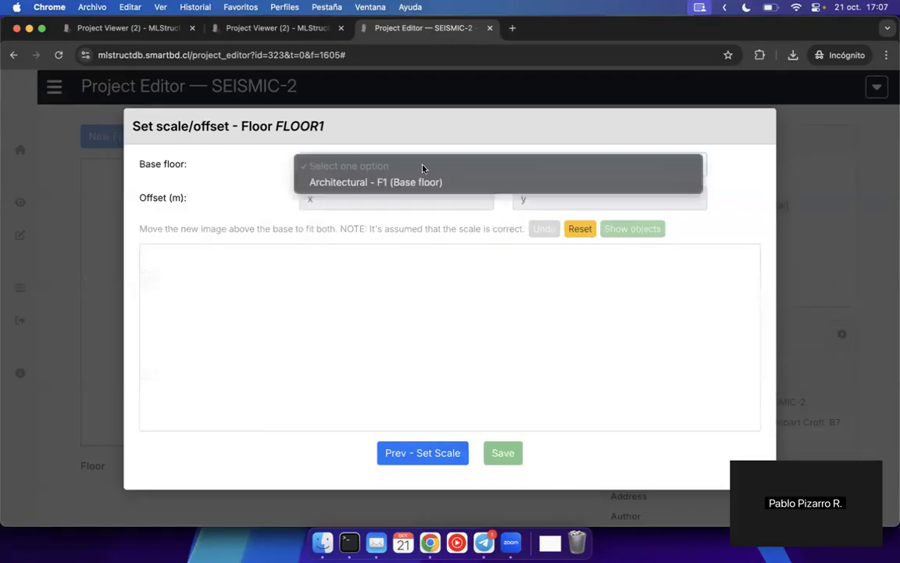
left_click(395, 182)
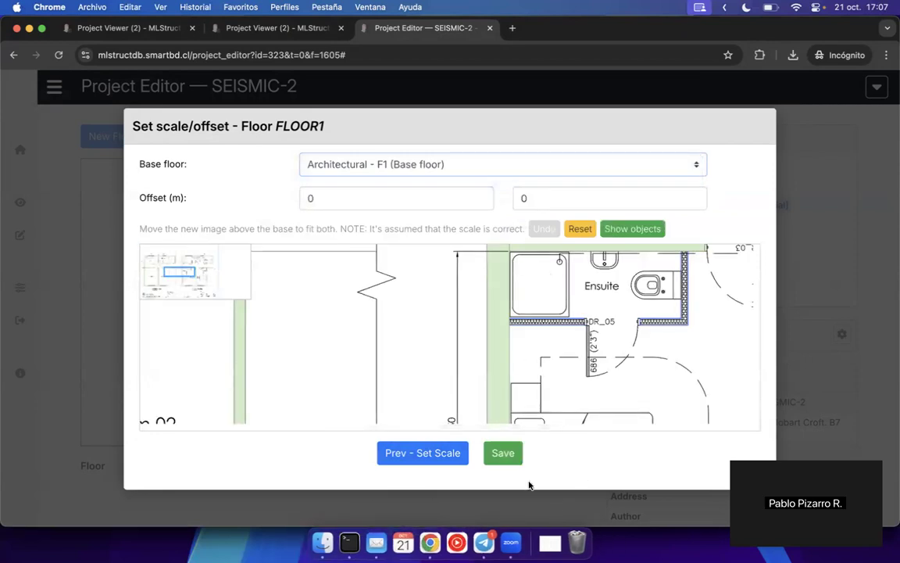
- Try shifting the new plan over the base floor, reset the offset, and save FLOOR1's scale and offset settings
left_click_drag(692, 286, 508, 363)
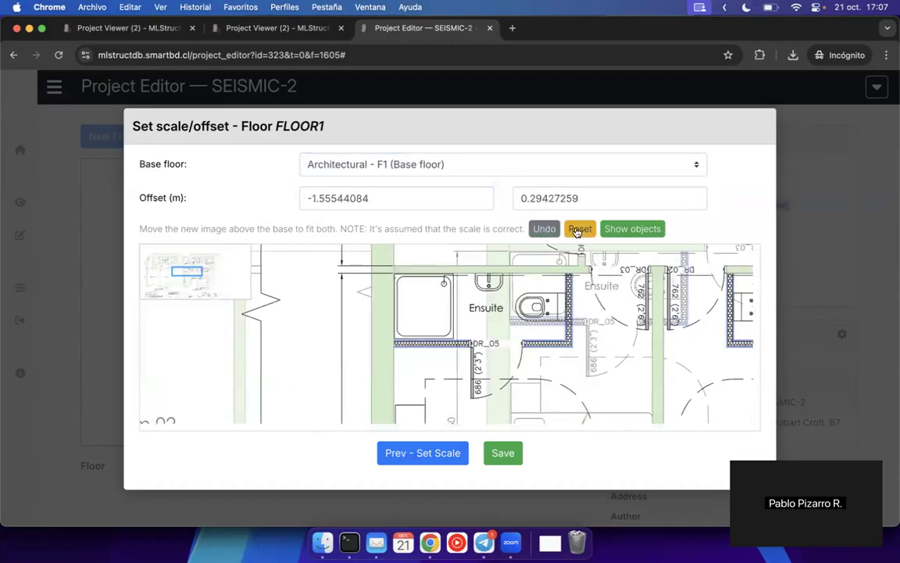
left_click(580, 231)
left_click(504, 462)
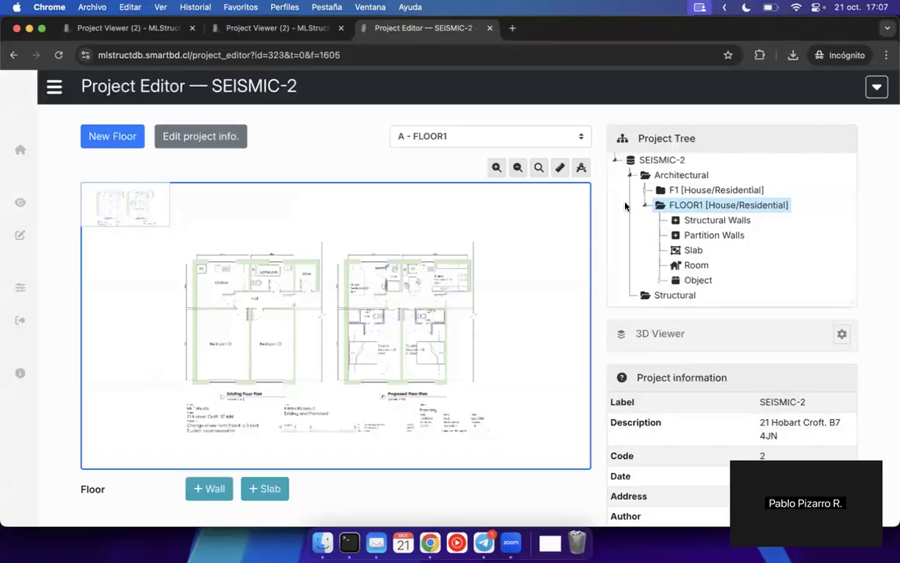
- Delete the floor FLOOR1 from the SEISMIC-2 project
right_click(691, 211)
left_click(728, 264)
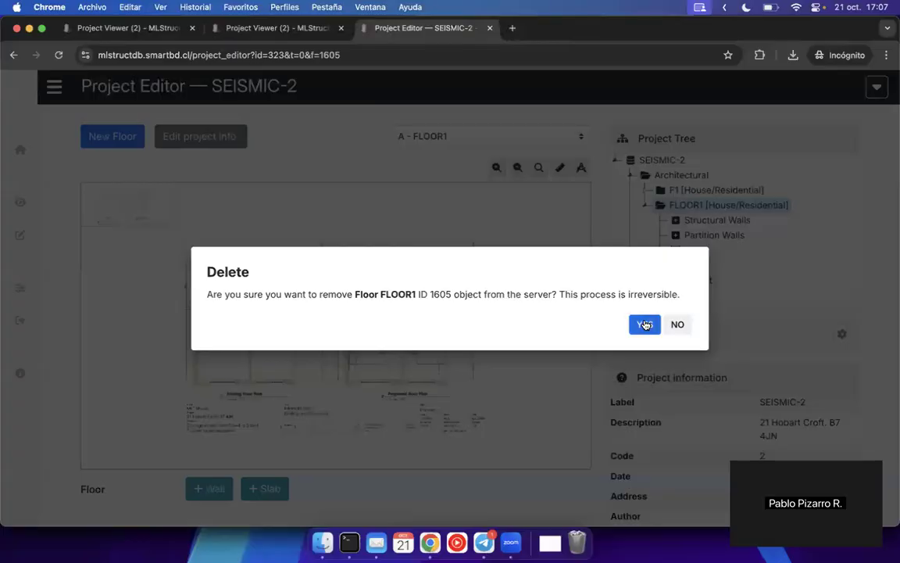
left_click(645, 324)
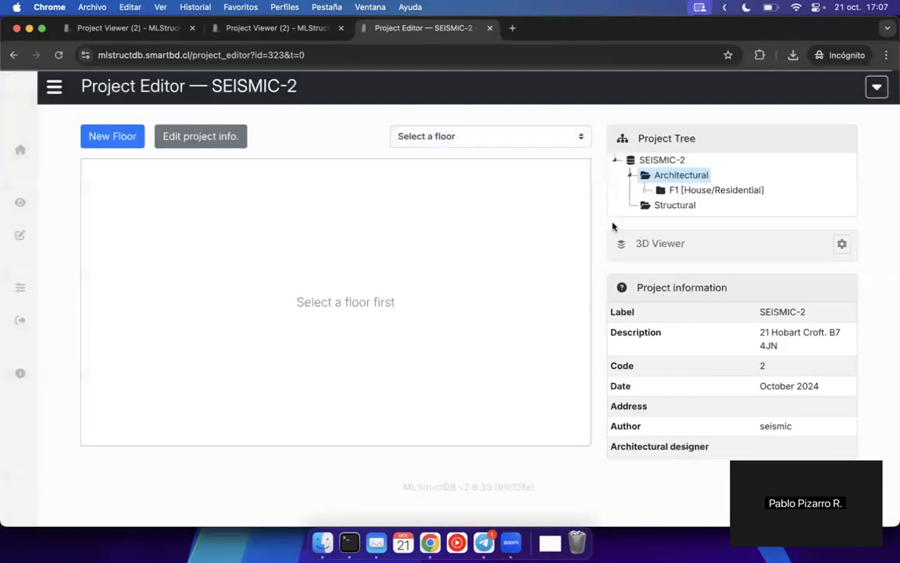
- Open floor F1 and examine its proposed floor plan beside the already modelled existing plan
left_click(691, 191)
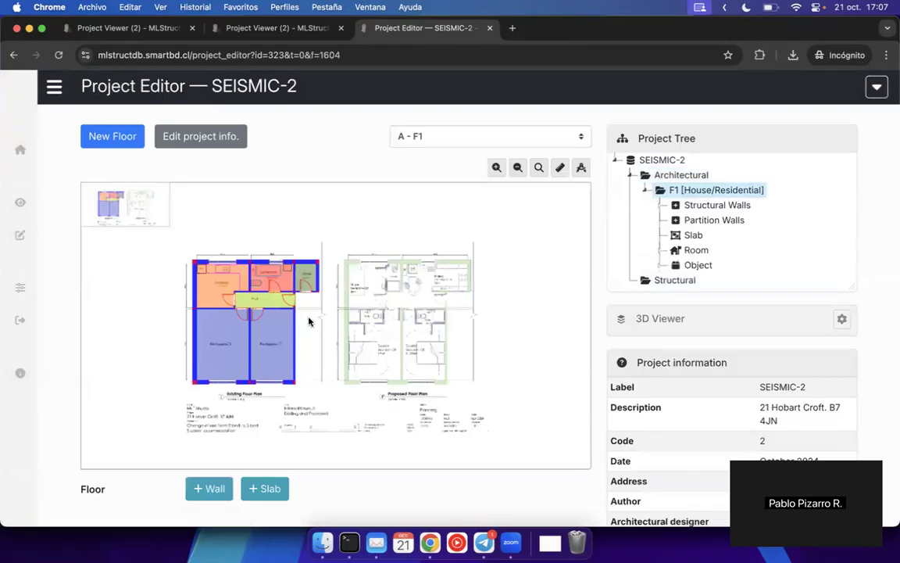
left_click_drag(351, 292, 307, 296)
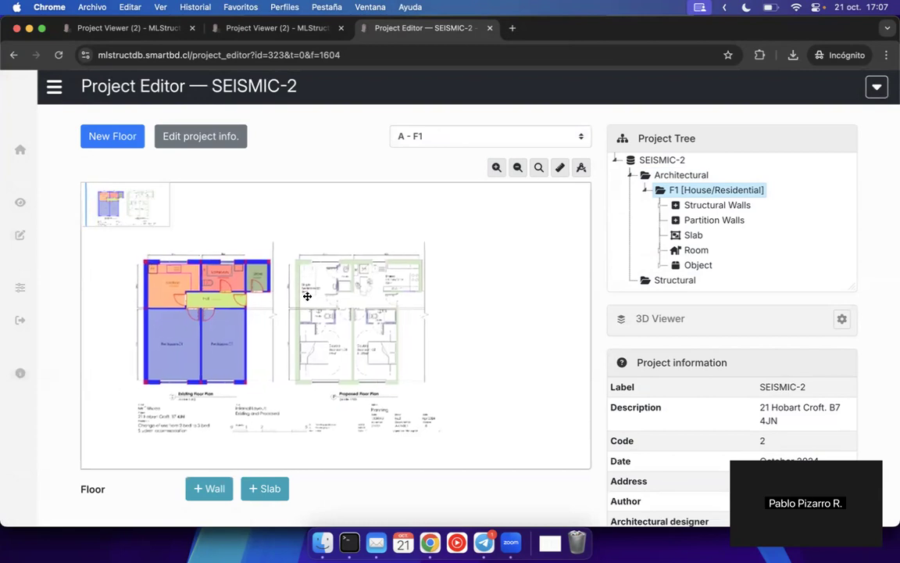
scroll(307, 296, "up", 5)
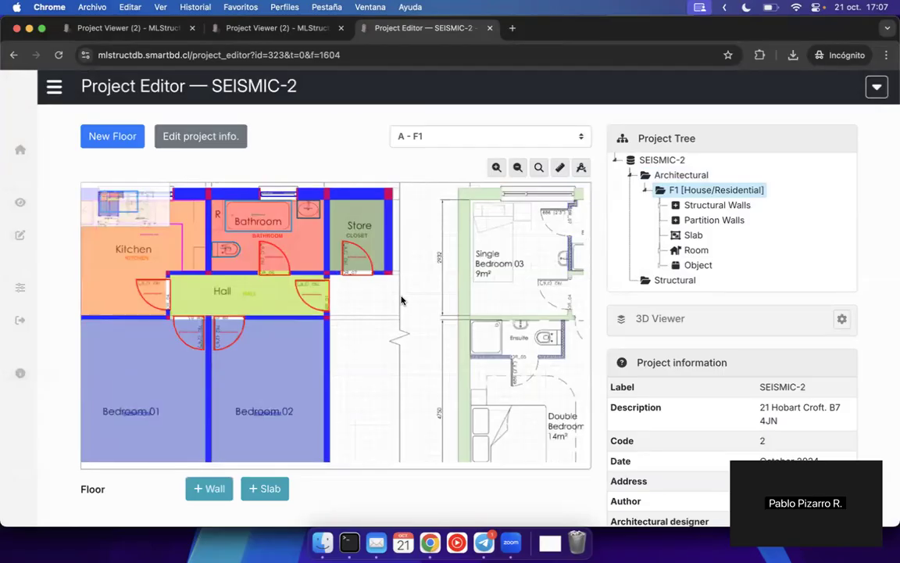
scroll(420, 329, "up", 2)
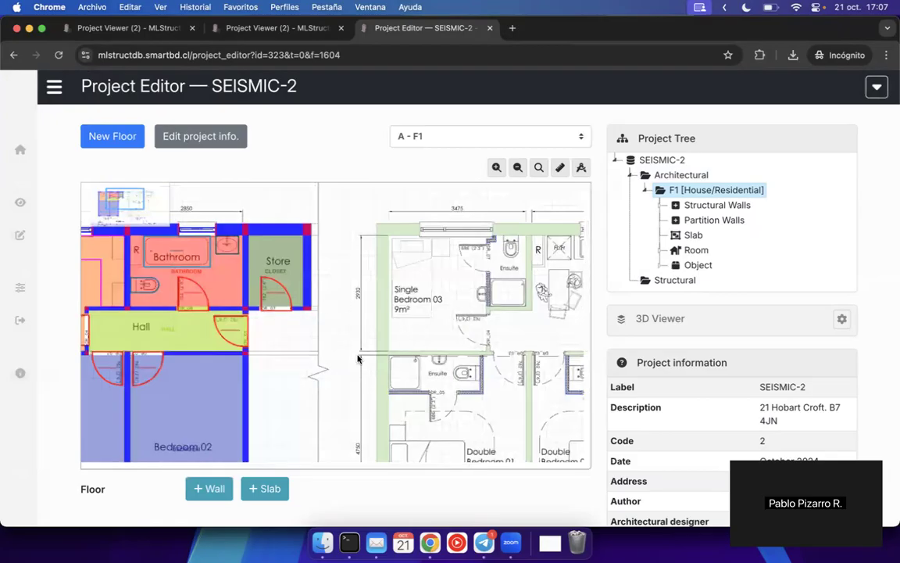
left_click_drag(358, 358, 251, 320)
left_click_drag(380, 296, 299, 340)
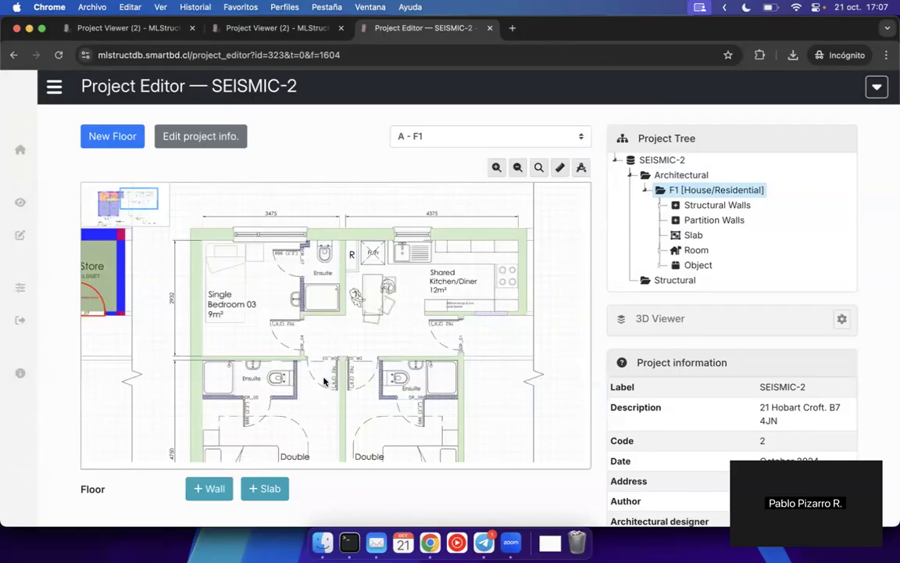
scroll(374, 356, "left", 5)
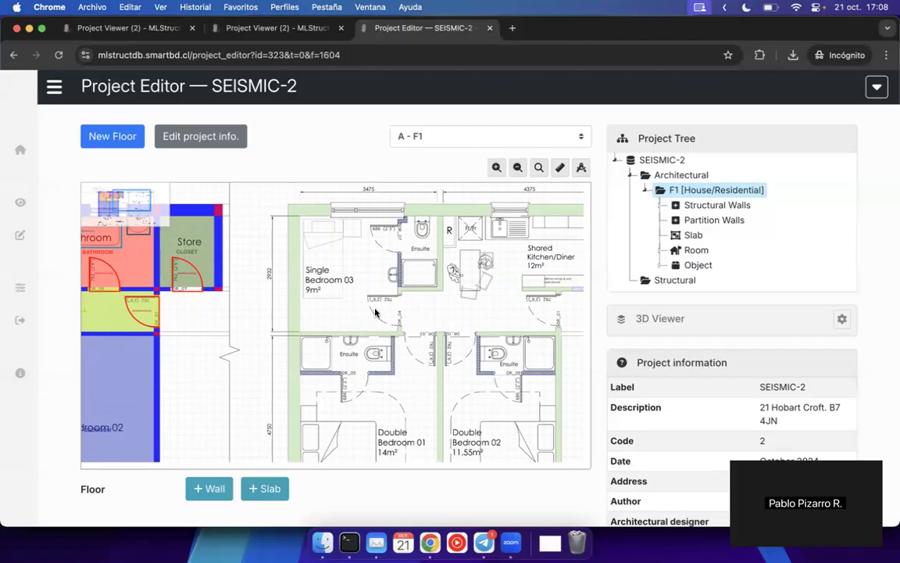
left_click_drag(397, 311, 317, 297)
left_click_drag(440, 296, 398, 357)
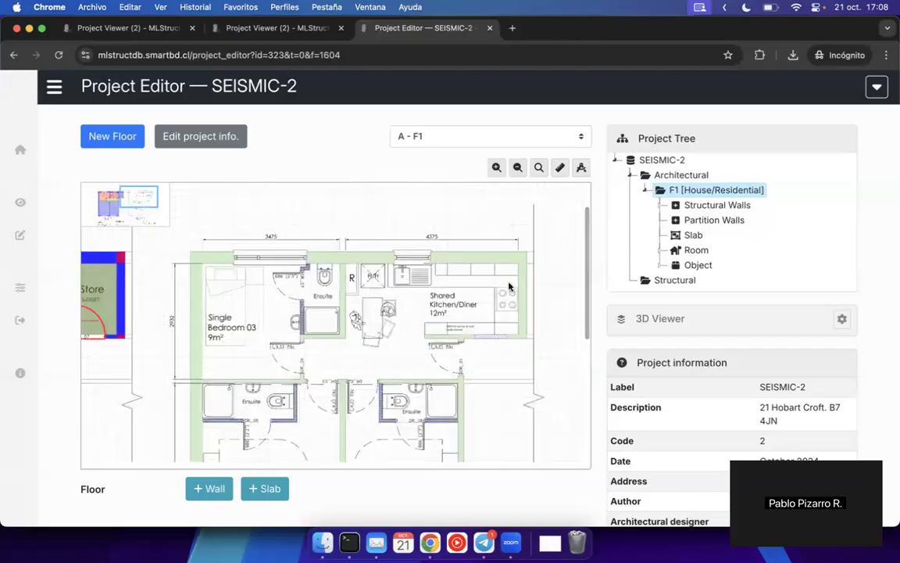
left_click_drag(329, 332, 465, 340)
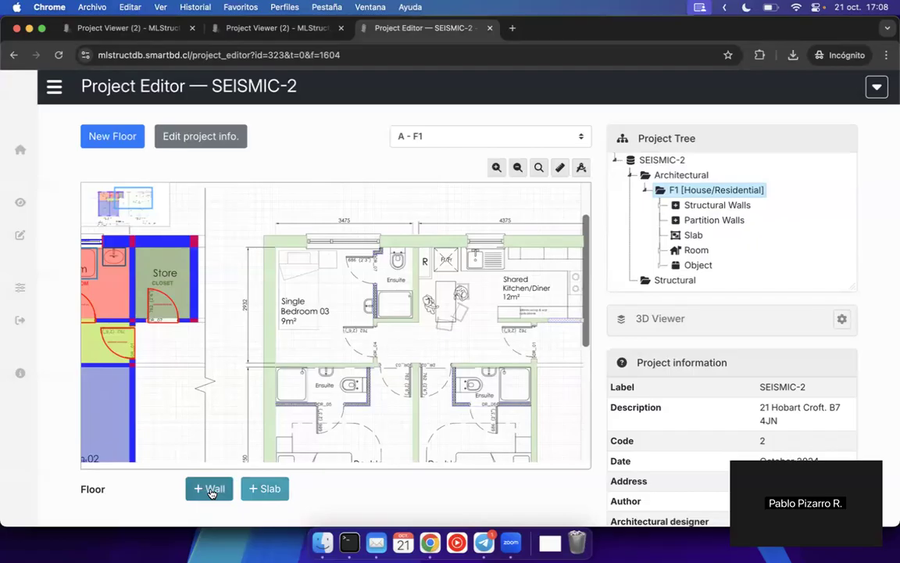
right_click(671, 195)
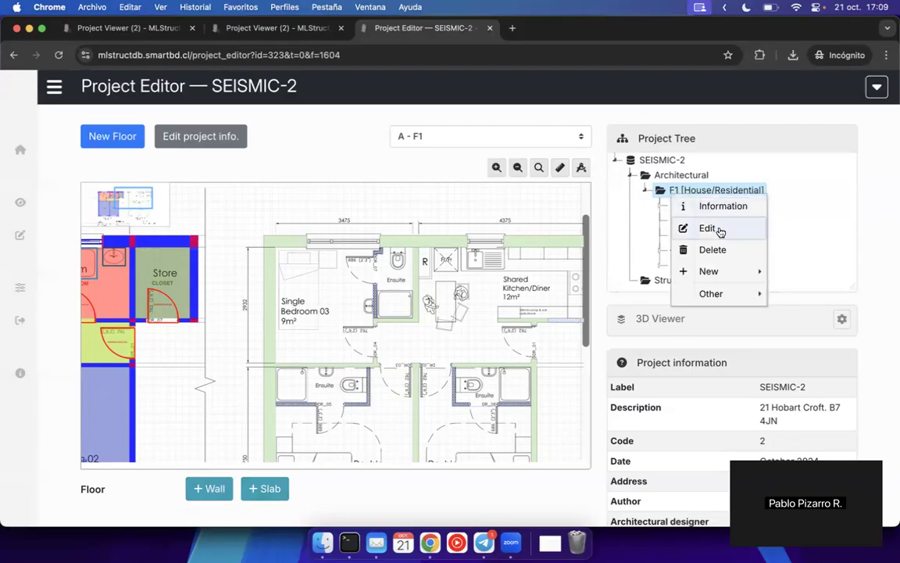
mouse_move(715, 272)
mouse_move(790, 273)
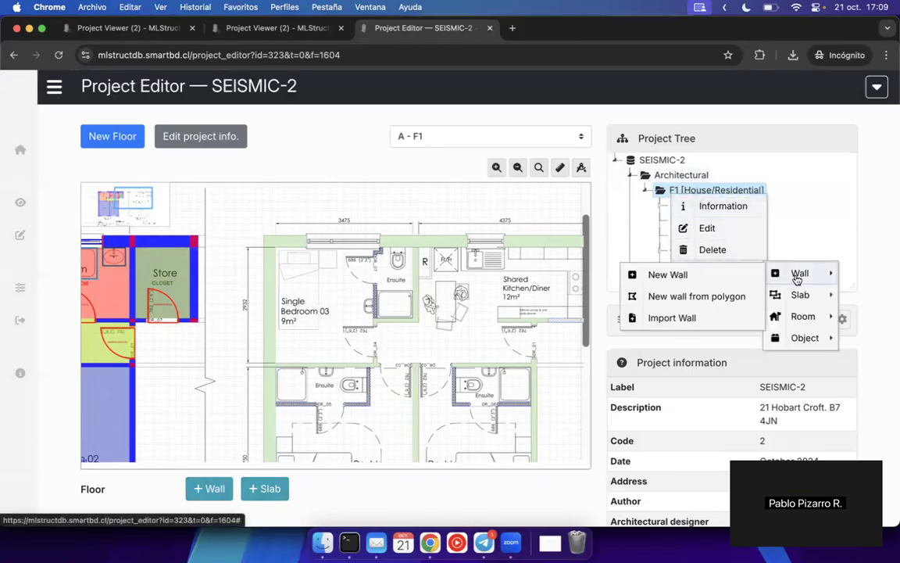
left_click(816, 213)
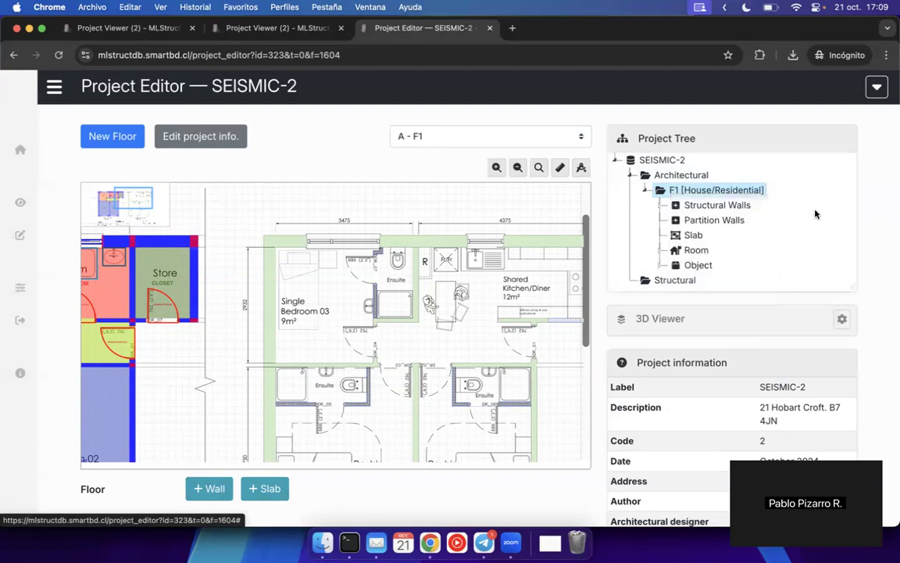
- Create wall W6 in floor F1's structural walls with material RC and category Structural
left_click(660, 209)
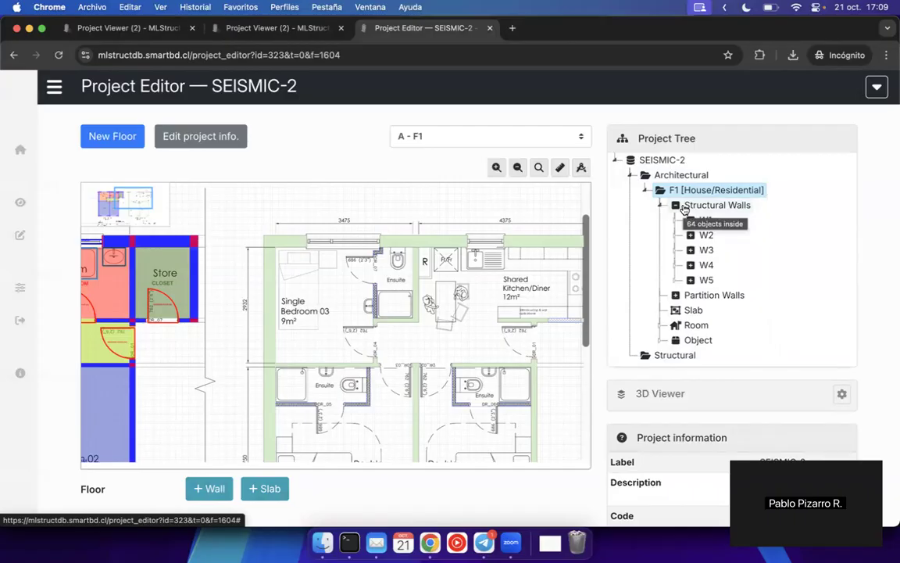
right_click(686, 207)
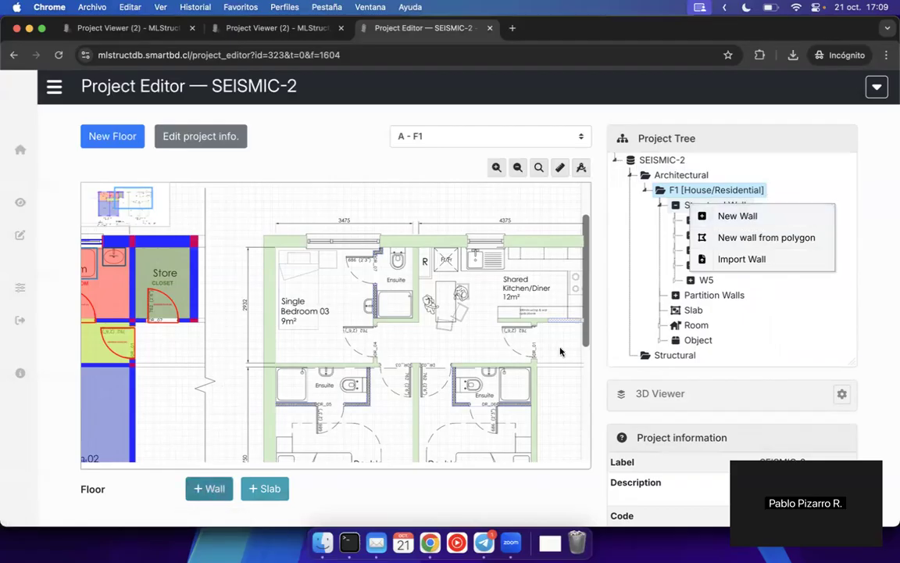
left_click(738, 217)
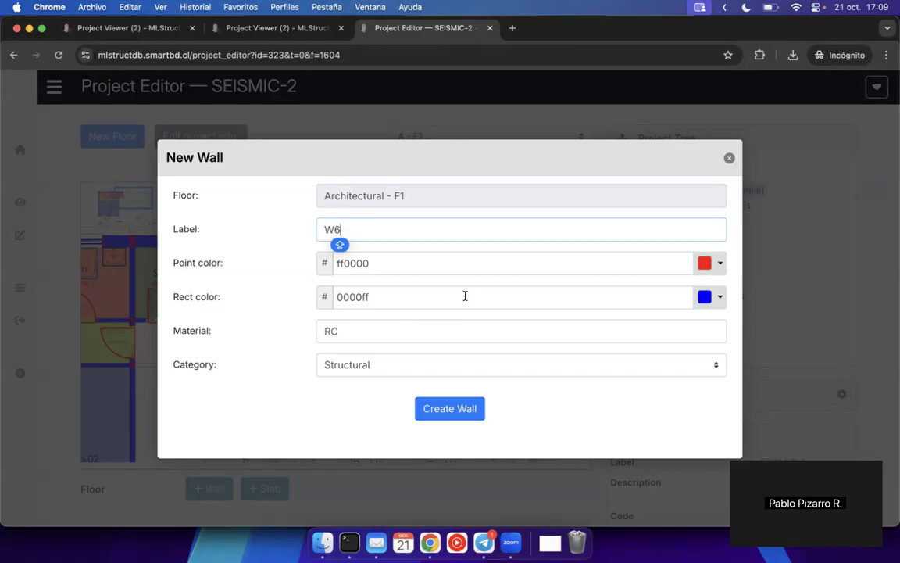
left_click(358, 364)
left_click(304, 364)
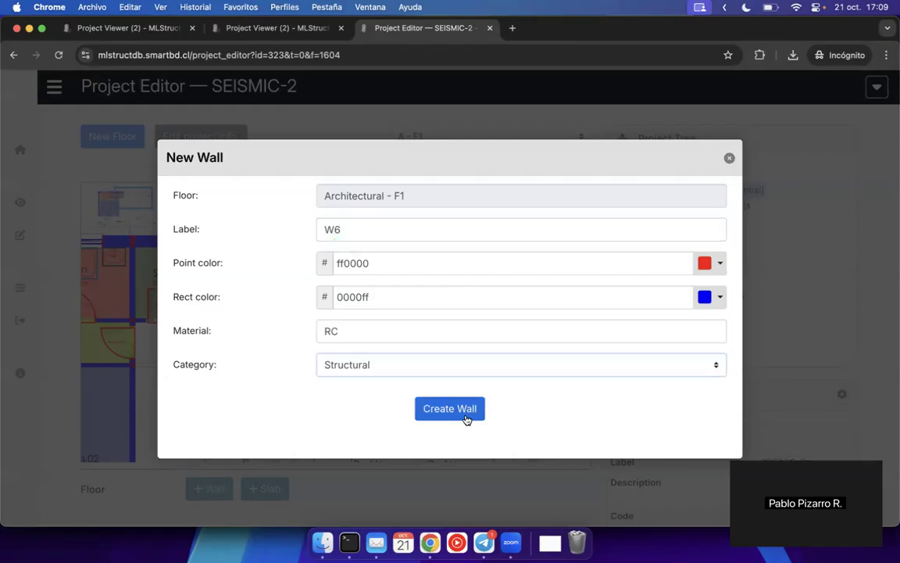
left_click(431, 411)
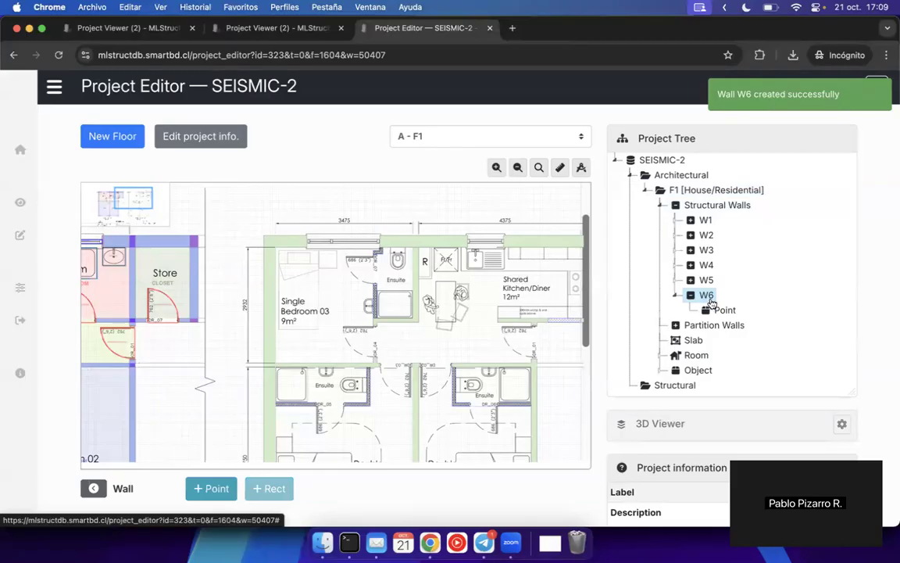
- Examine the walls around Single Bedroom 03 and its ensuite in the proposed floor plan
left_click_drag(414, 294, 351, 321)
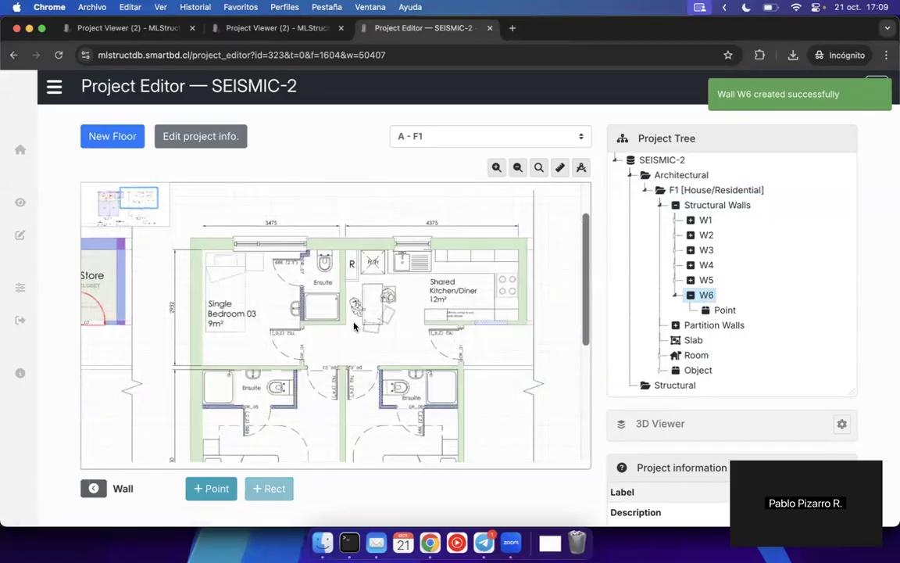
scroll(219, 299, "up", 5)
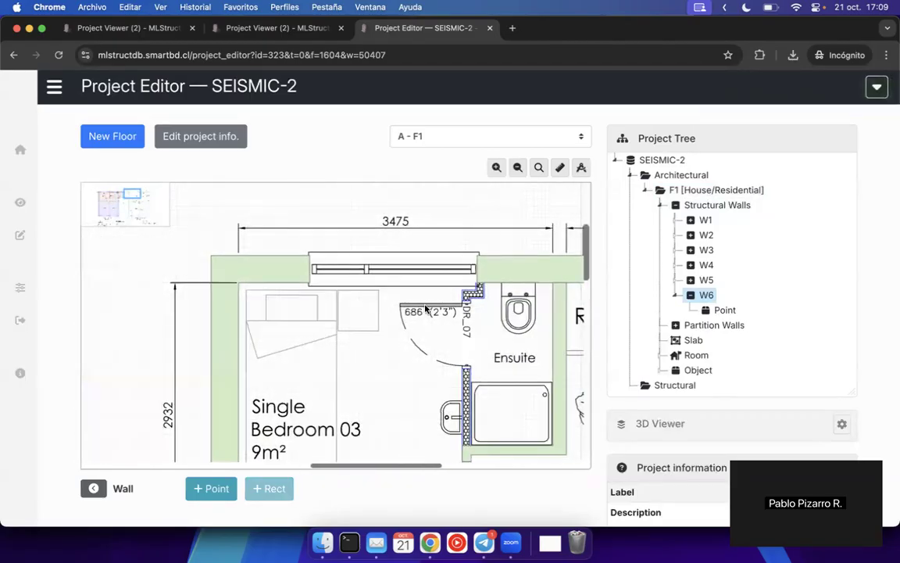
left_click_drag(424, 307, 374, 307)
left_click_drag(464, 311, 365, 152)
left_click_drag(324, 307, 374, 397)
left_click_drag(265, 283, 396, 356)
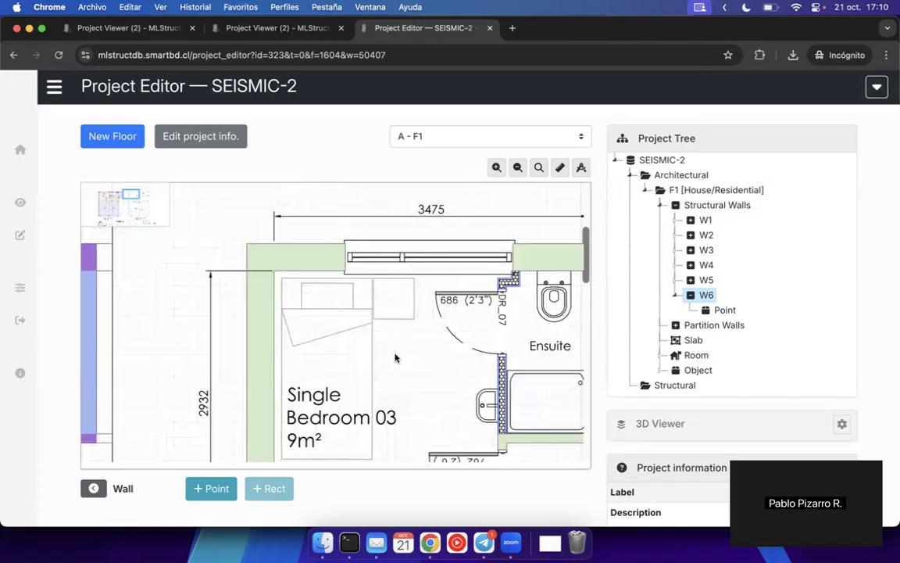
left_click_drag(421, 370, 209, 321)
left_click_drag(472, 299, 574, 297)
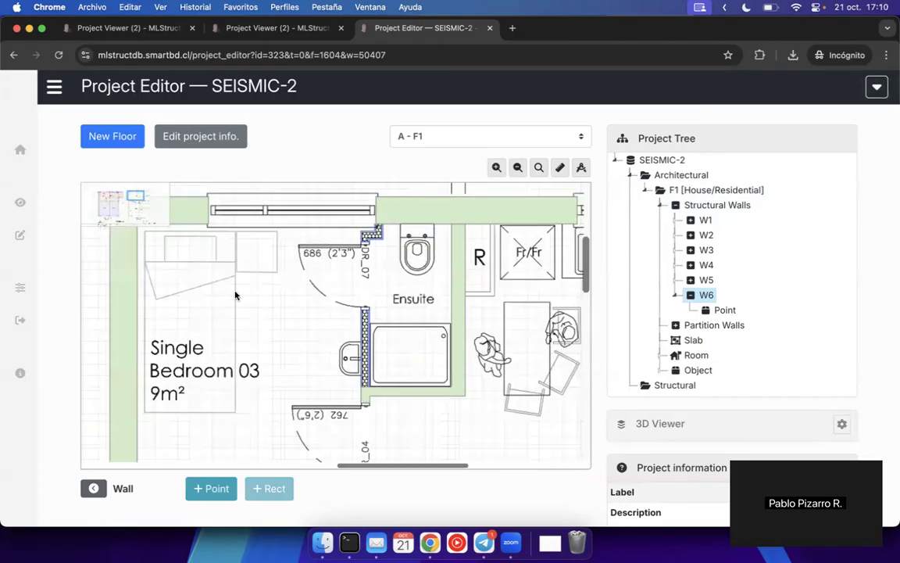
- Create point P1 for wall W6 and place it on the upper-left outer wall corner by Single Bedroom 03 in the proposed plan
left_click_drag(236, 296, 414, 358)
scroll(342, 241, "up", 5)
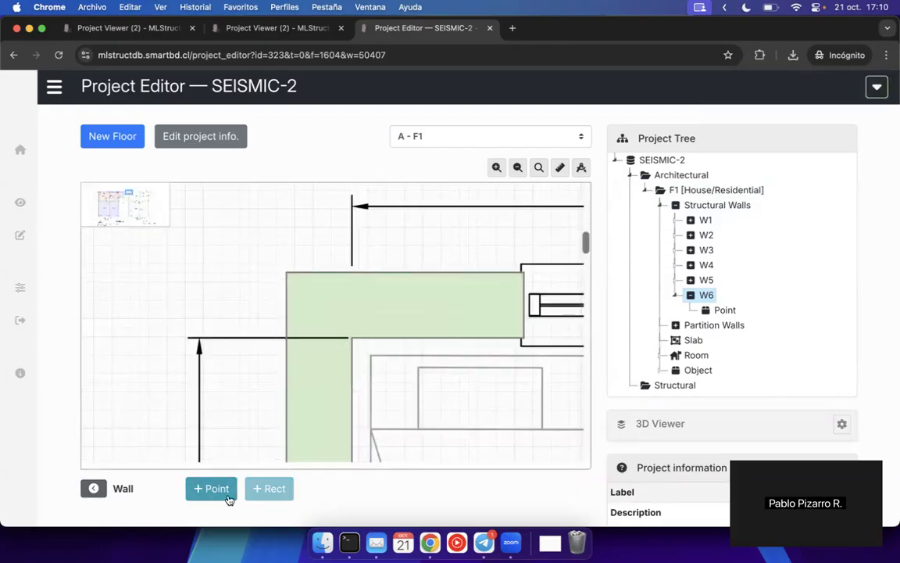
right_click(715, 312)
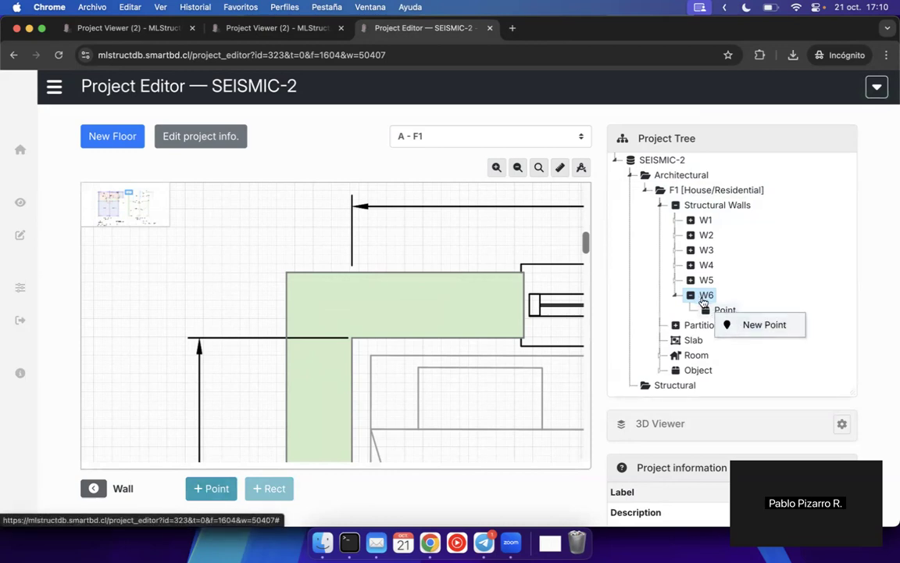
right_click(703, 299)
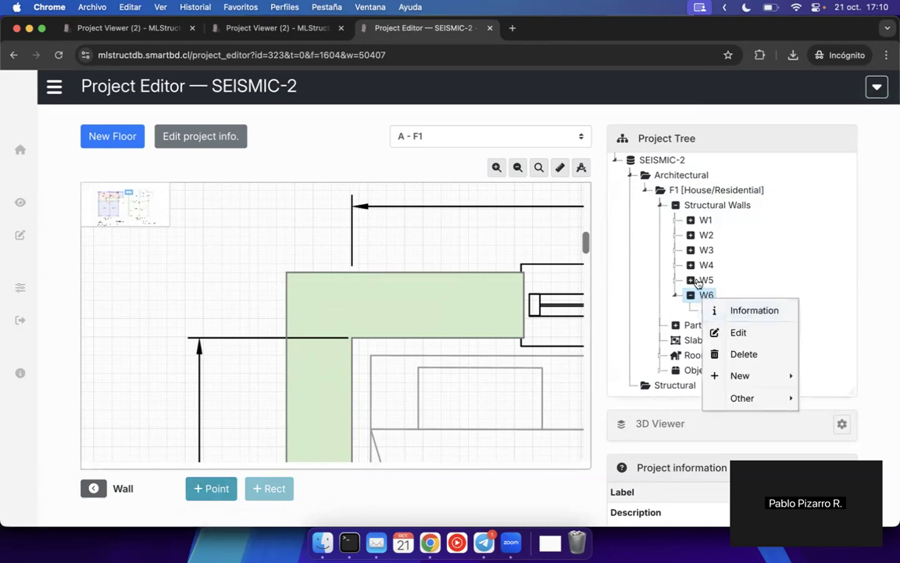
mouse_move(740, 376)
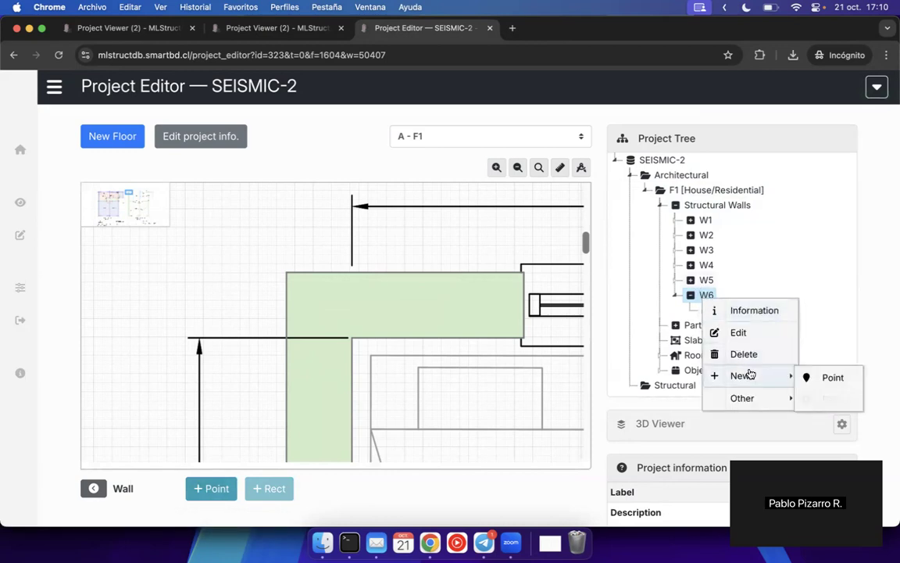
left_click(839, 385)
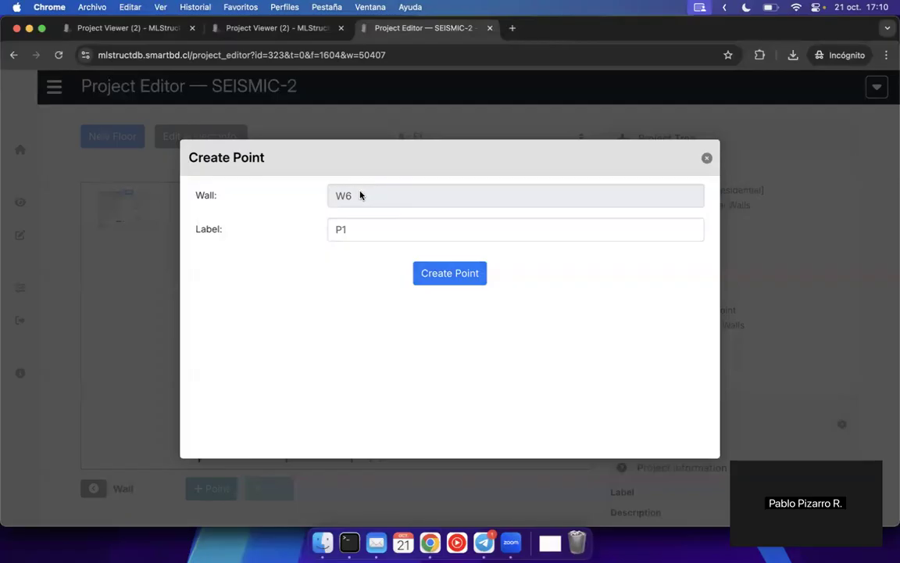
left_click(449, 272)
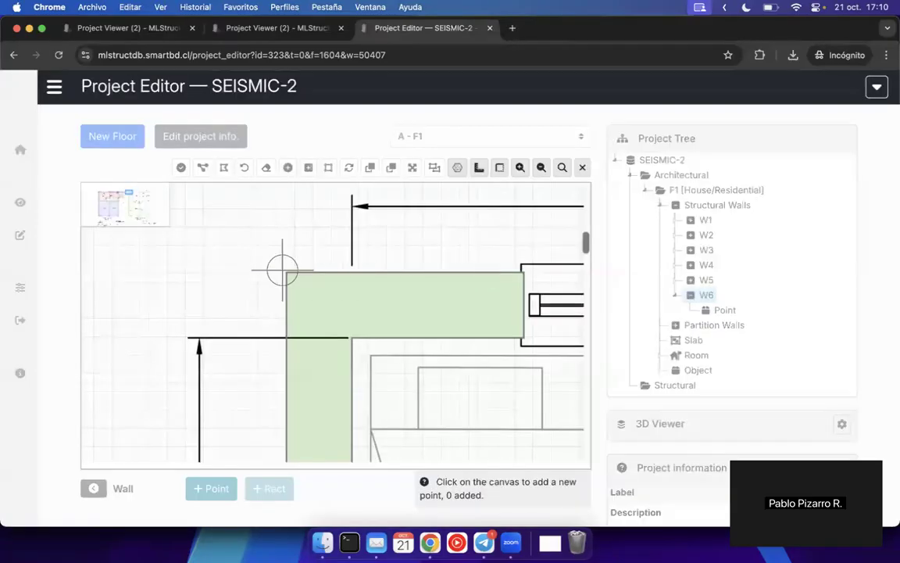
scroll(281, 267, "up", 2)
scroll(246, 284, "right", 2)
left_click_drag(246, 284, 284, 286)
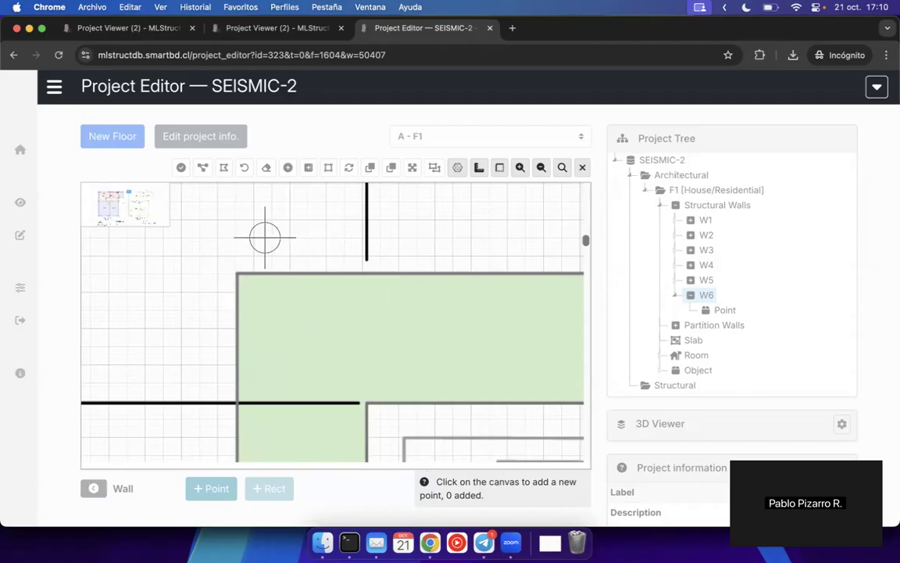
left_click(236, 272)
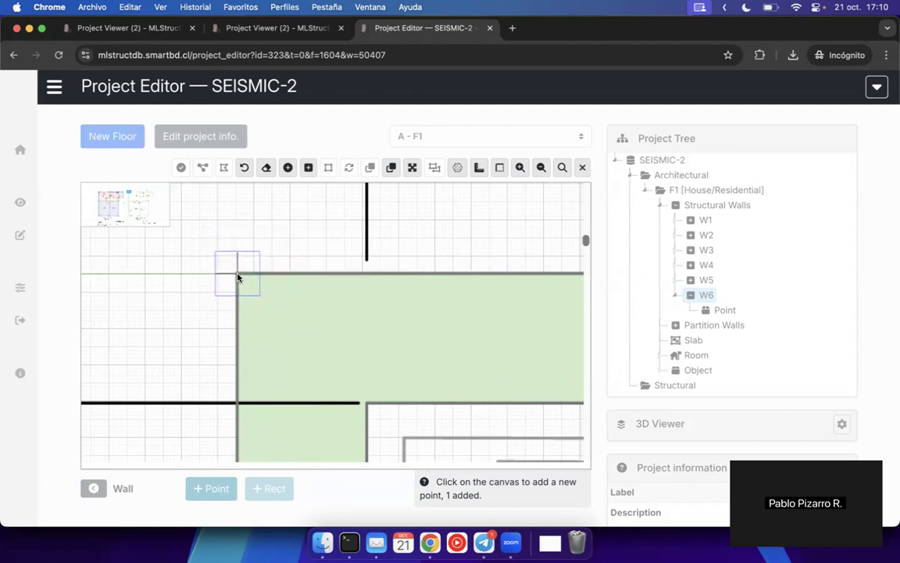
- Complete and save W6's point P1 as a rectangle about 0.30 by 0.30 m between the outer and inner wall corners
scroll(233, 288, "down", 5)
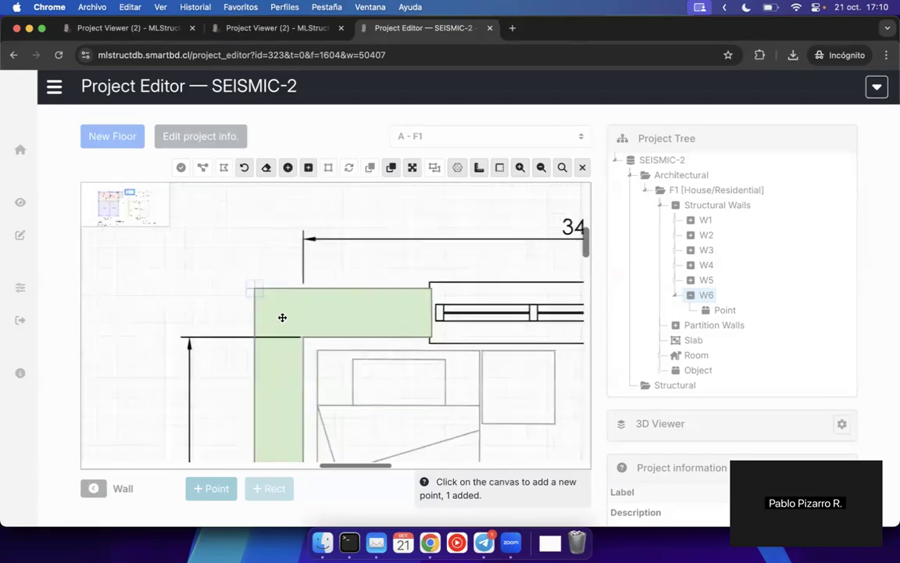
left_click_drag(283, 317, 519, 317)
scroll(506, 255, "up", 5)
left_click_drag(471, 365, 263, 365)
left_click_drag(372, 396, 373, 330)
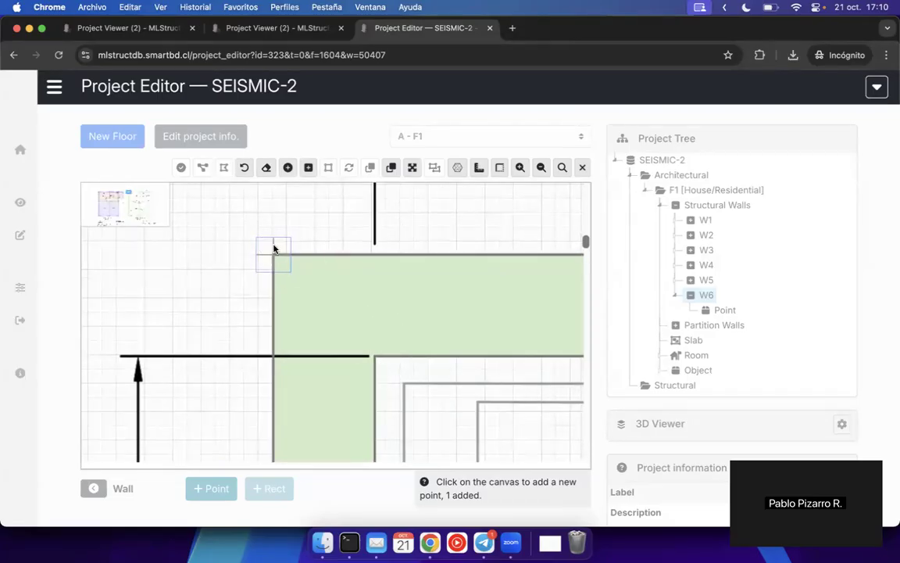
left_click(376, 356)
scroll(376, 356, "up", 4)
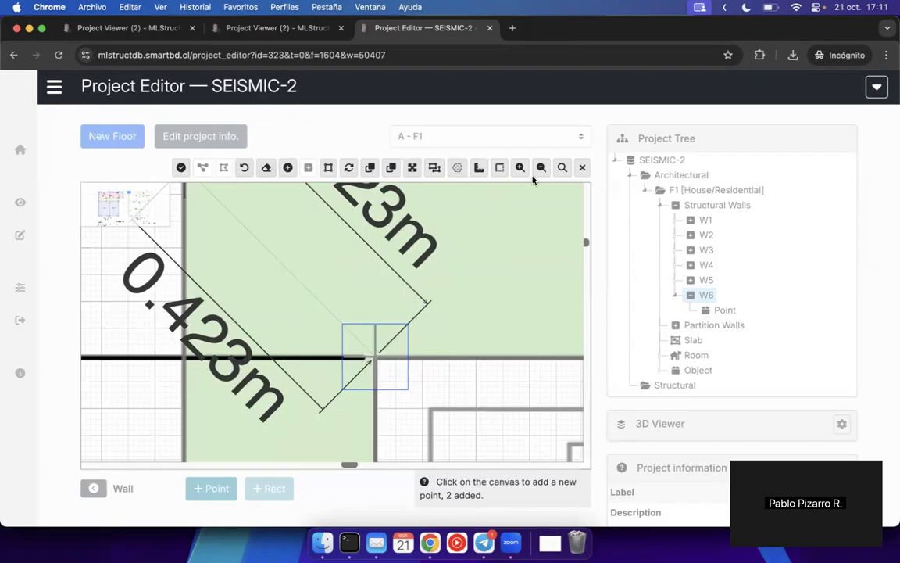
left_click(327, 169)
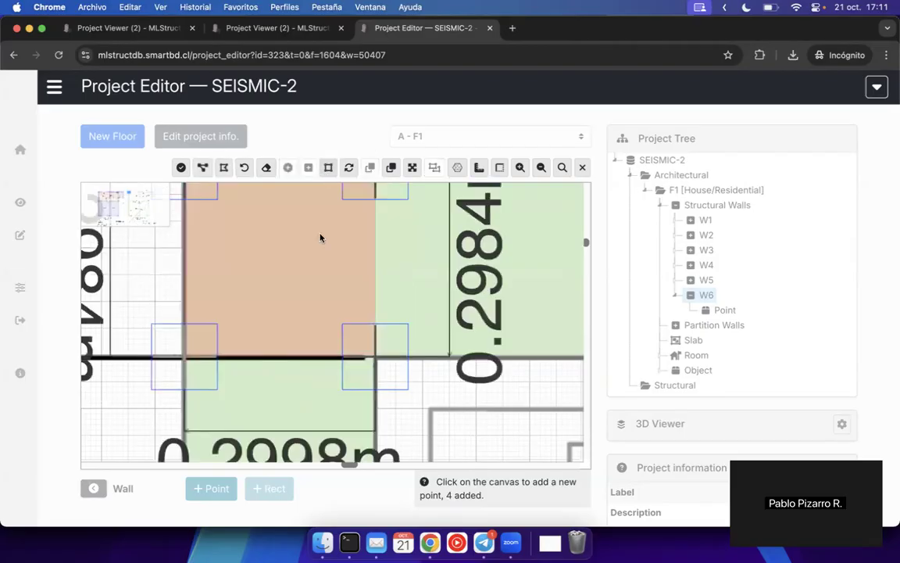
scroll(321, 237, "down", 3)
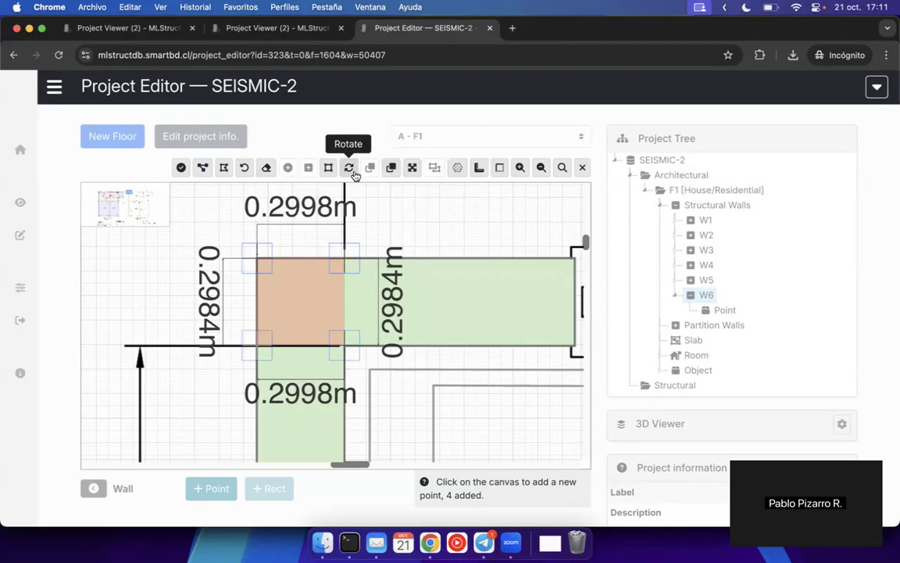
left_click(181, 168)
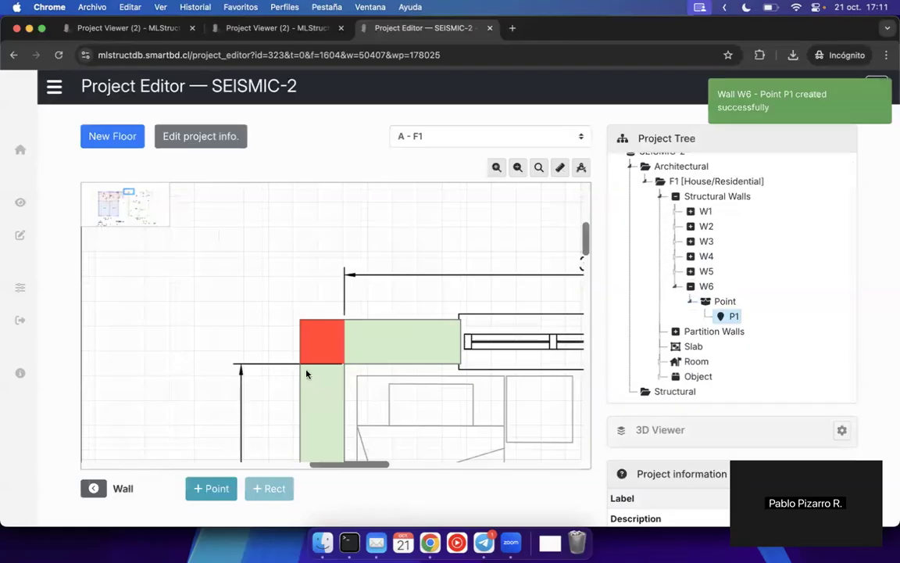
- Create point P2 for wall W6 as a two-vertex segment about 0.30 m long across the upper wall's end at the window
scroll(297, 393, "down", 3)
scroll(277, 404, "right", 2)
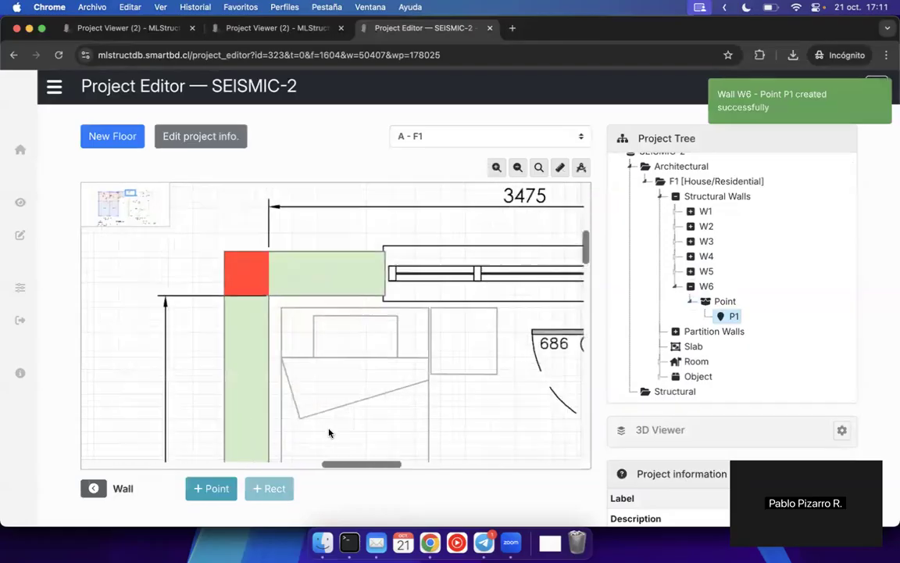
left_click(222, 495)
left_click(468, 271)
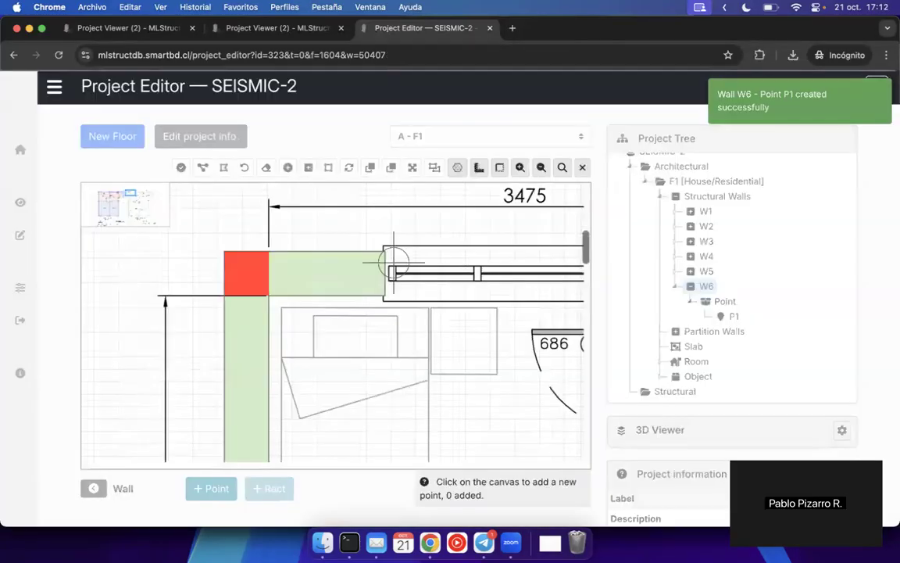
scroll(372, 237, "up", 2)
left_click(371, 236)
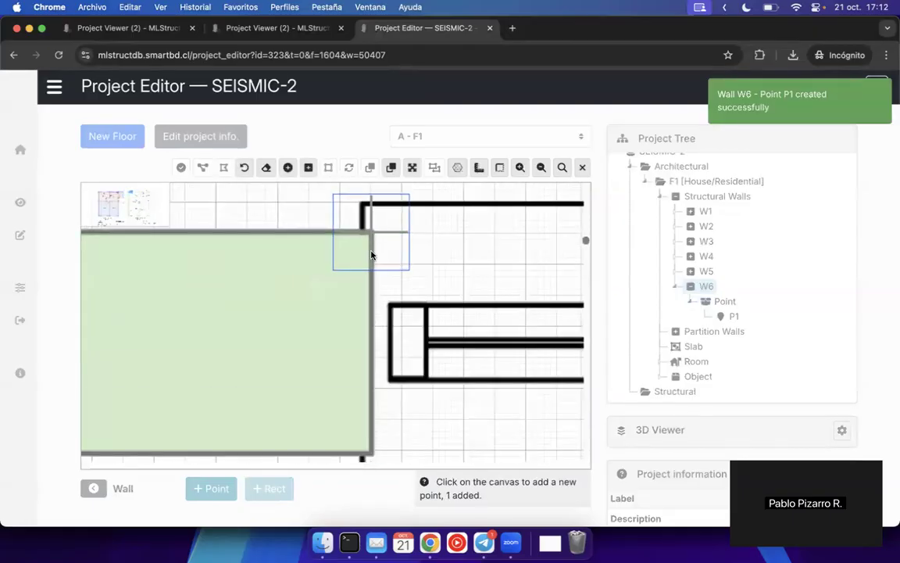
scroll(397, 312, "down", 2)
left_click(367, 368)
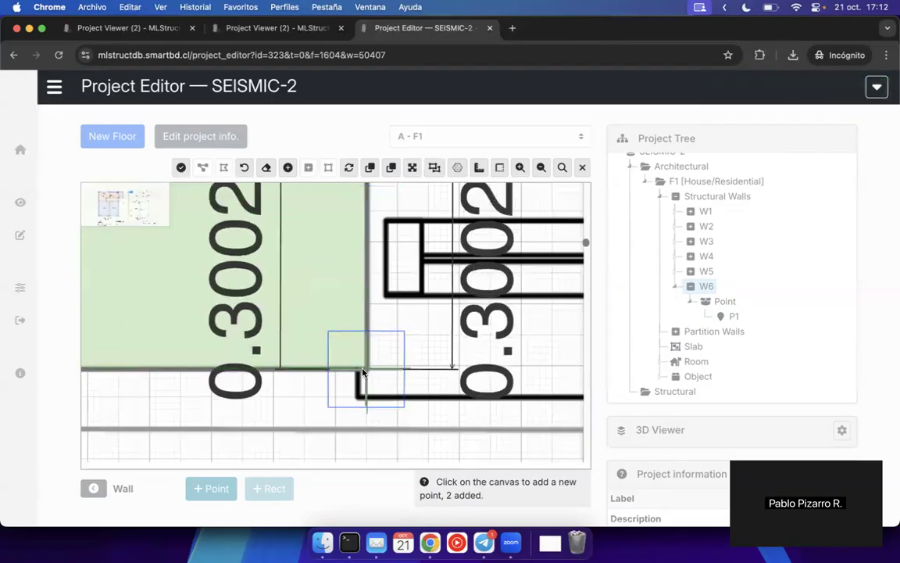
scroll(393, 385, "down", 2)
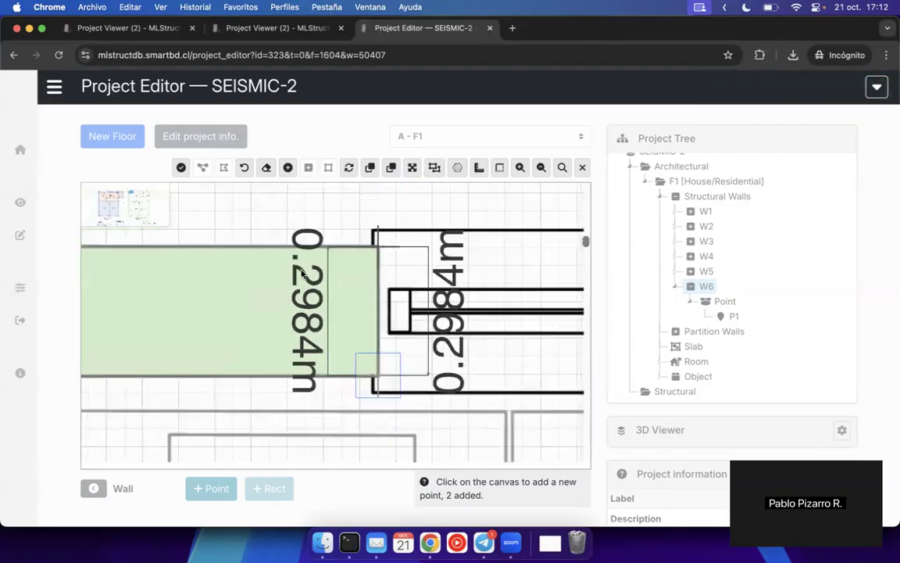
left_click(181, 168)
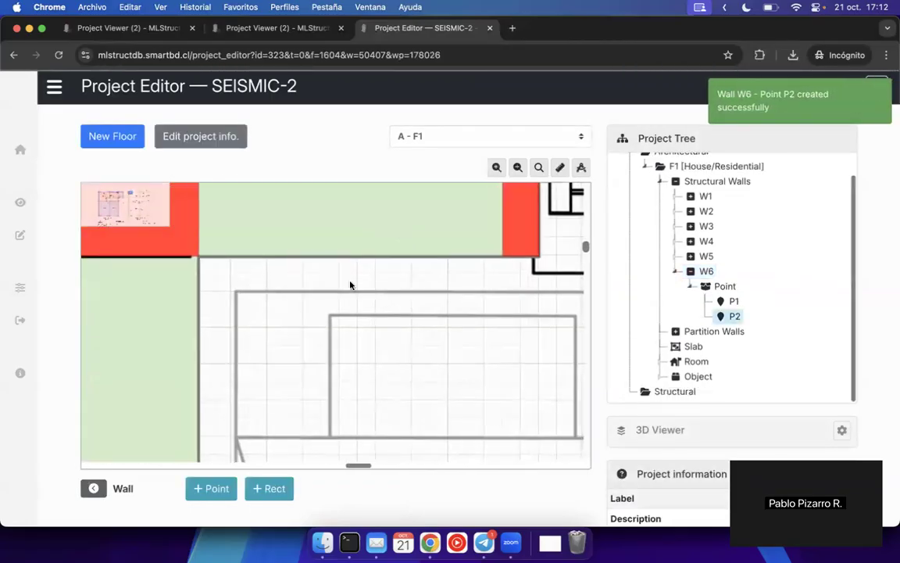
- Create point P3 for wall W6 as a rectangle about 0.30 by 0.10 m where the thin wall above the bathroom meets the outer wall
left_click_drag(259, 427, 278, 208)
left_click_drag(253, 349, 320, 348)
scroll(277, 412, "up", 2)
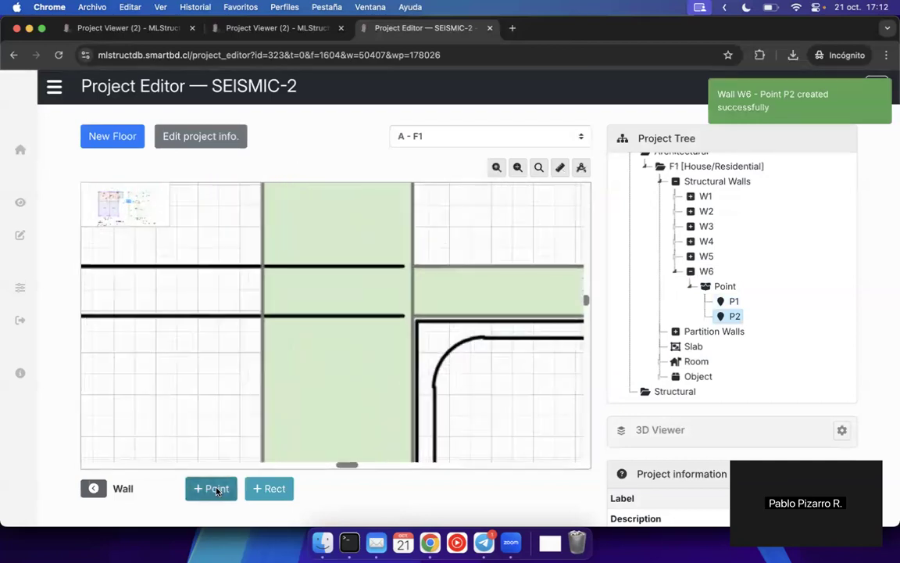
left_click(212, 489)
left_click(450, 273)
left_click(249, 266)
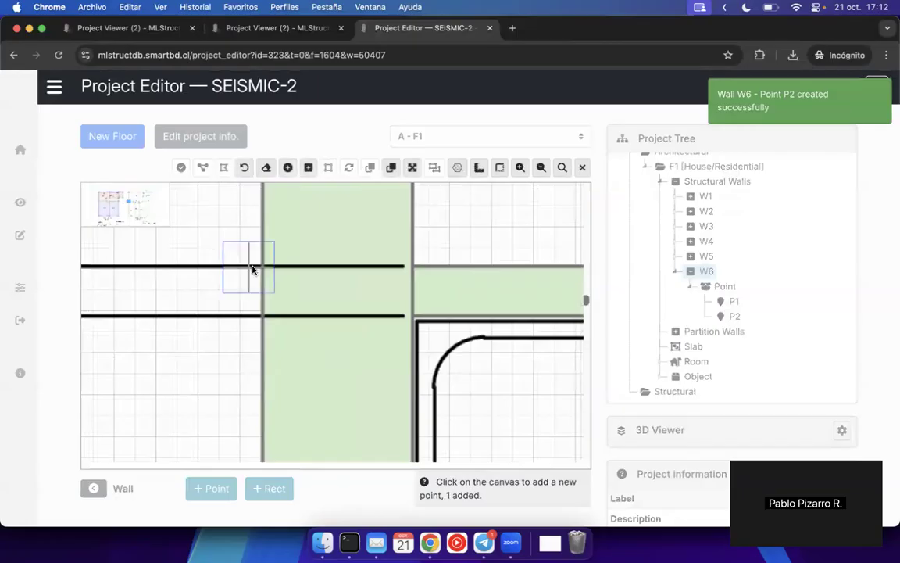
left_click(266, 315)
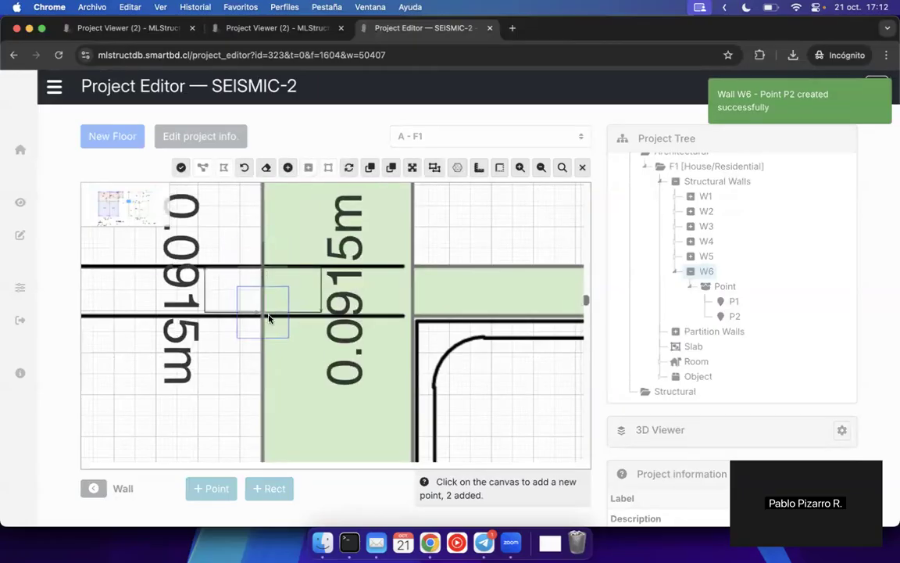
left_click(400, 315)
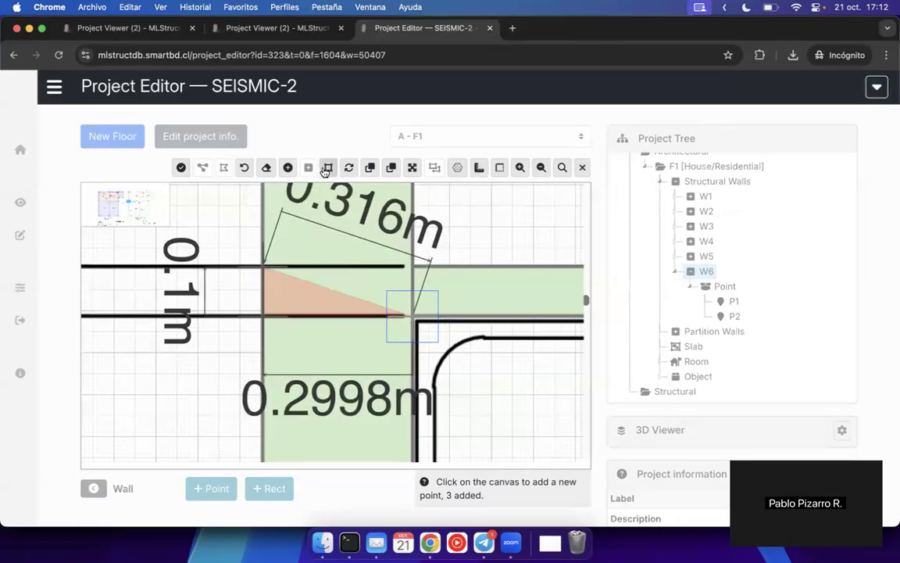
left_click(181, 169)
left_click(181, 169)
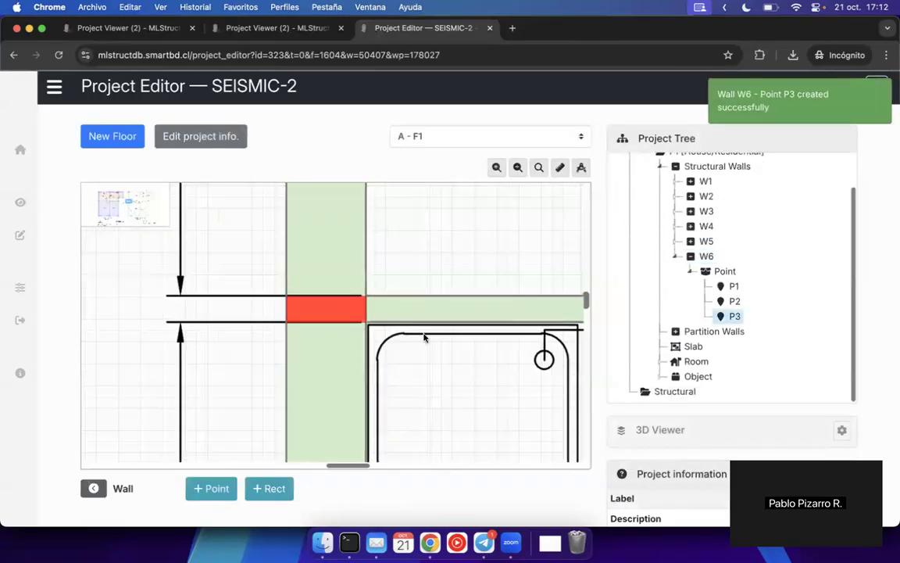
- Create point P4 for wall W6 as a two-vertex segment about 0.10 m long across the thin wall's end at door DR_03
left_click_drag(498, 346, 197, 344)
left_click_drag(435, 343, 195, 356)
left_click_drag(483, 329, 422, 330)
scroll(367, 328, "up", 3)
left_click(211, 488)
left_click(436, 278)
scroll(364, 298, "up", 2)
left_click(327, 312)
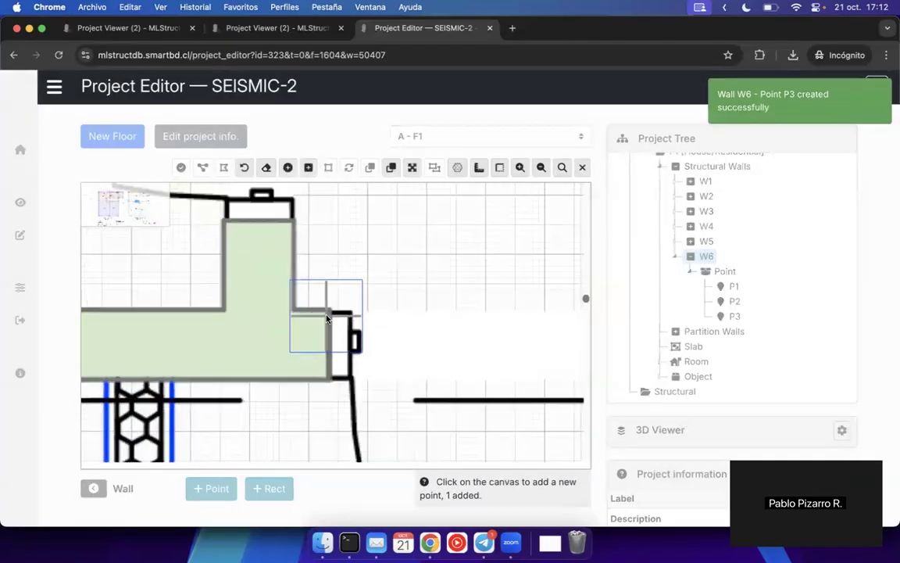
left_click(329, 380)
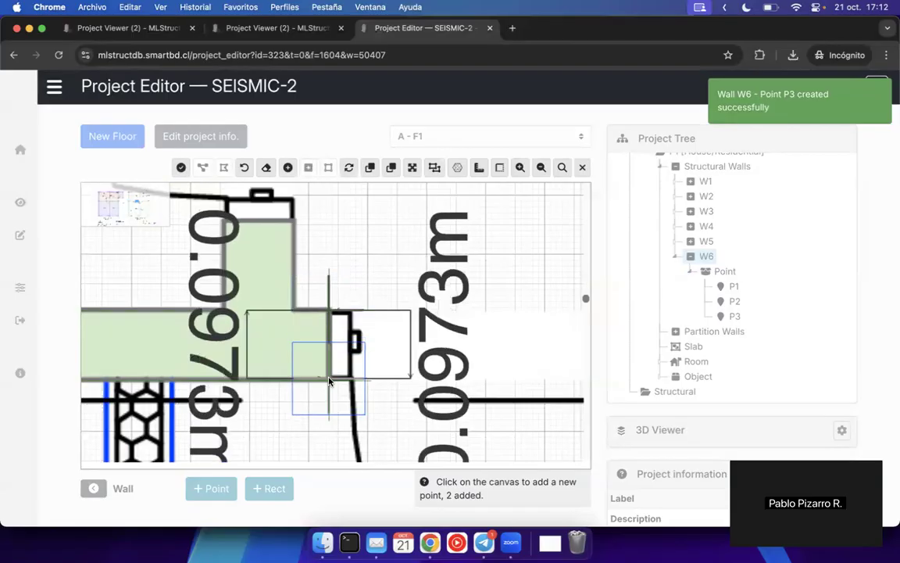
left_click(181, 167)
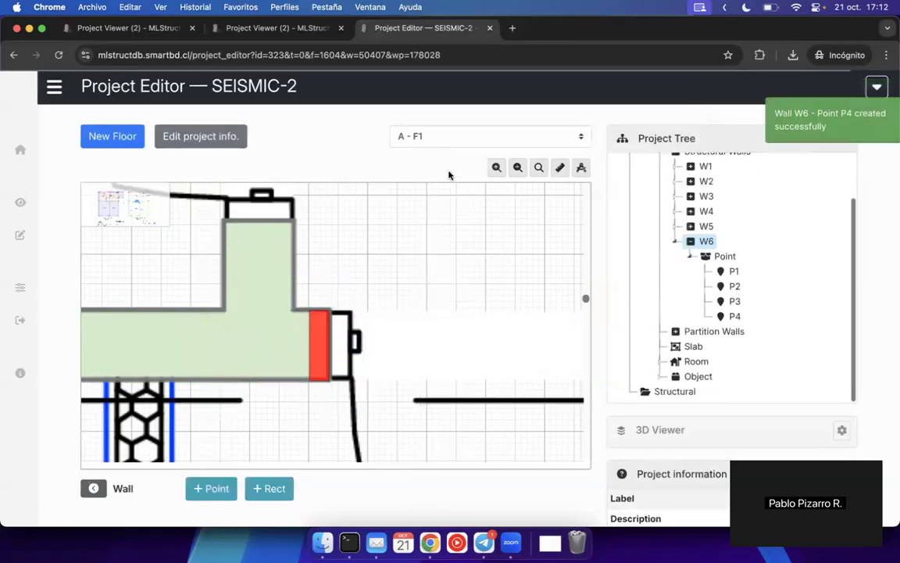
- Create point P5 for wall W6 as a rectangle about 0.10 by 0.10 m where the short stub below DR_04 meets the thin wall
left_click(211, 489)
left_click(462, 270)
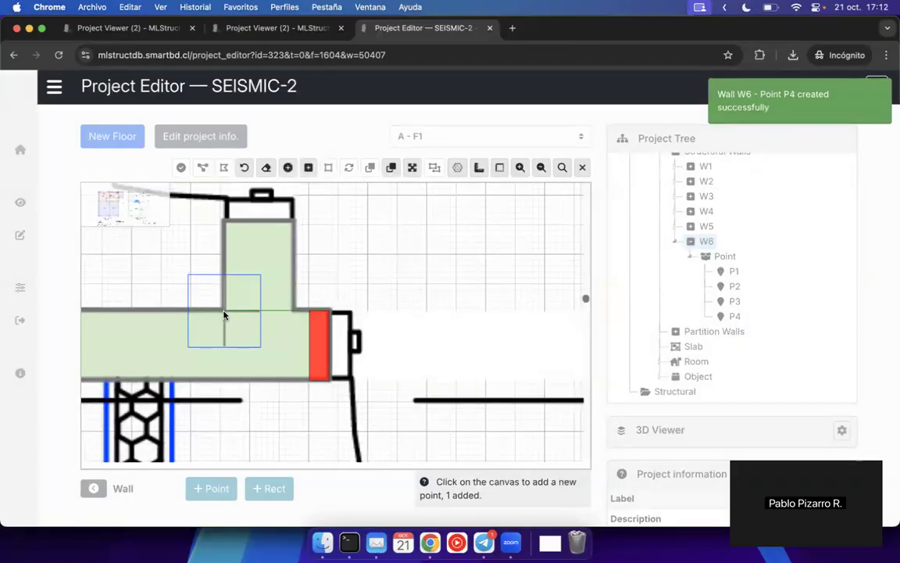
left_click(223, 314)
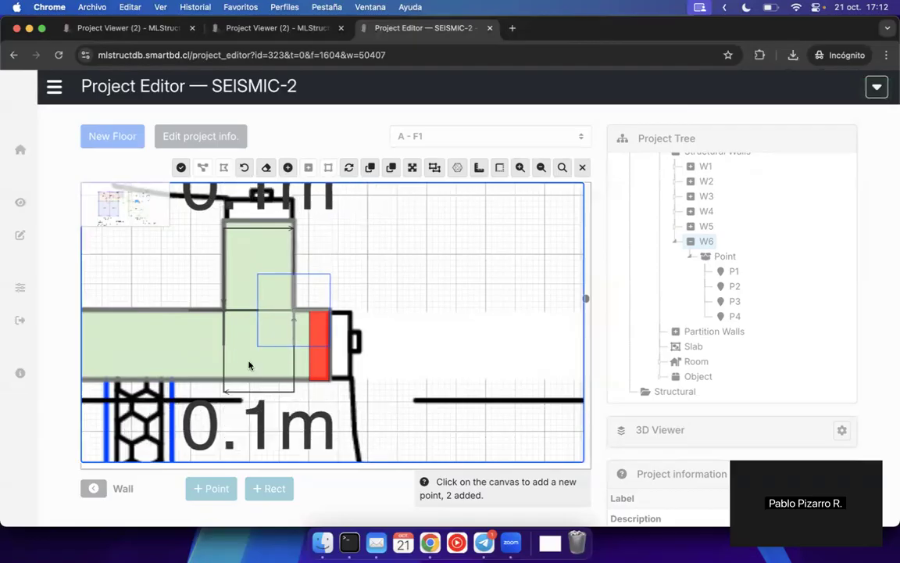
left_click(219, 377)
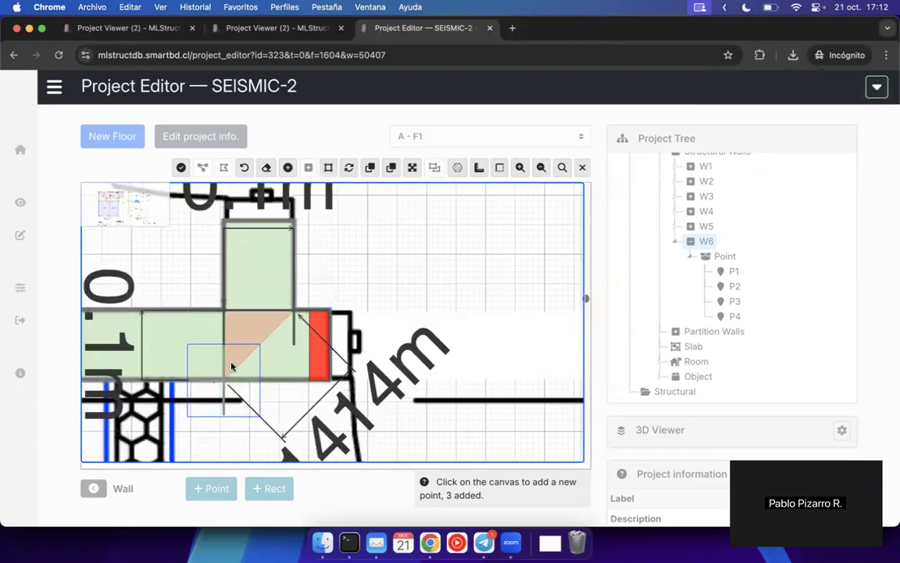
left_click(286, 174)
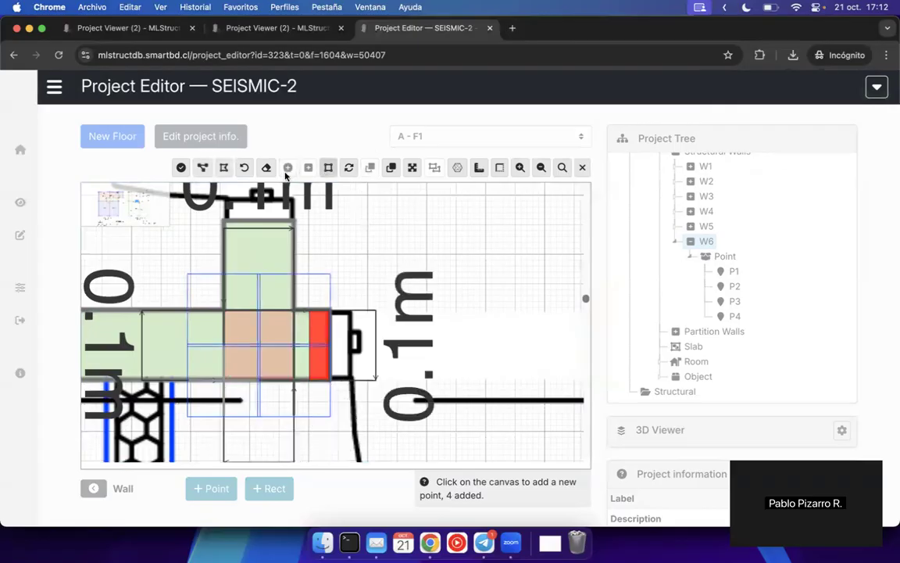
left_click(181, 167)
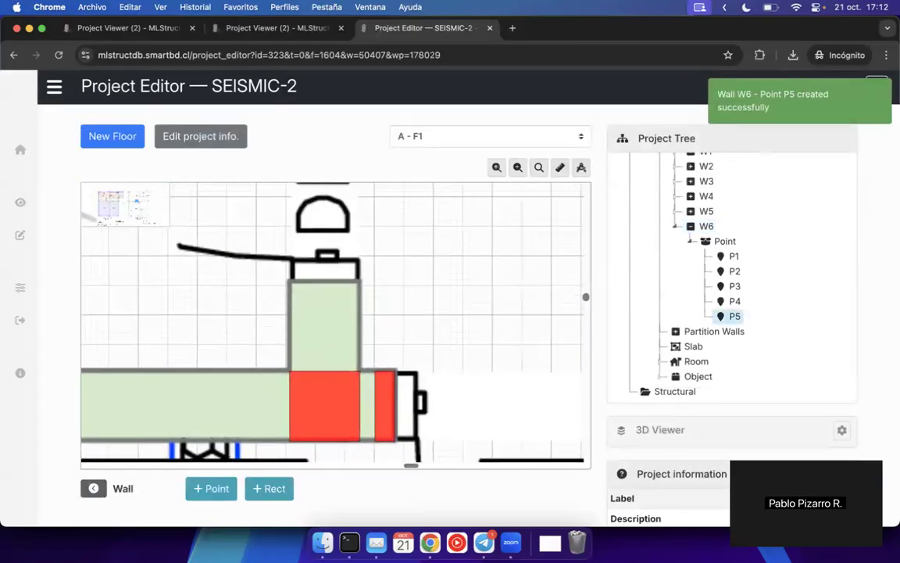
- Create point P6 for wall W6 as a two-vertex segment about 0.10 m long across the stub's end at door DR_04
left_click(215, 489)
left_click(451, 272)
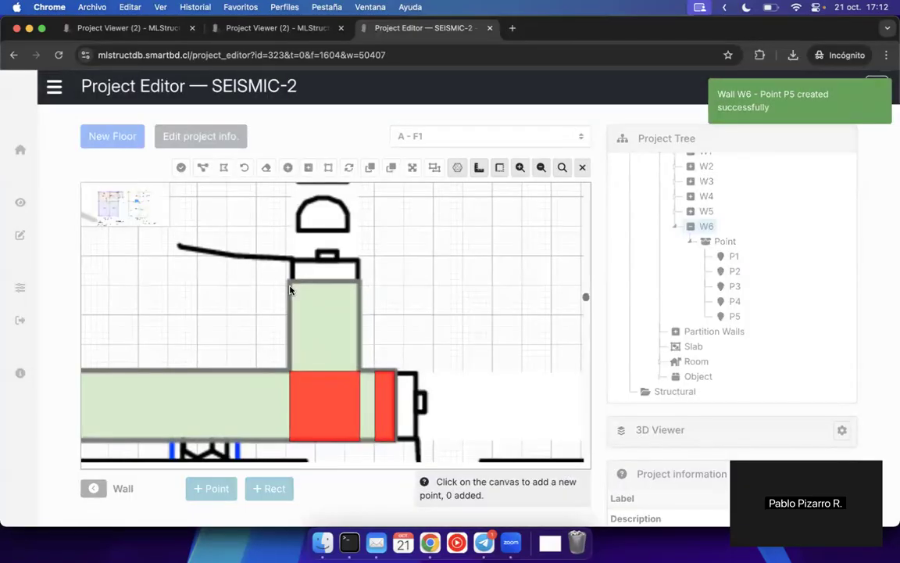
left_click(293, 285)
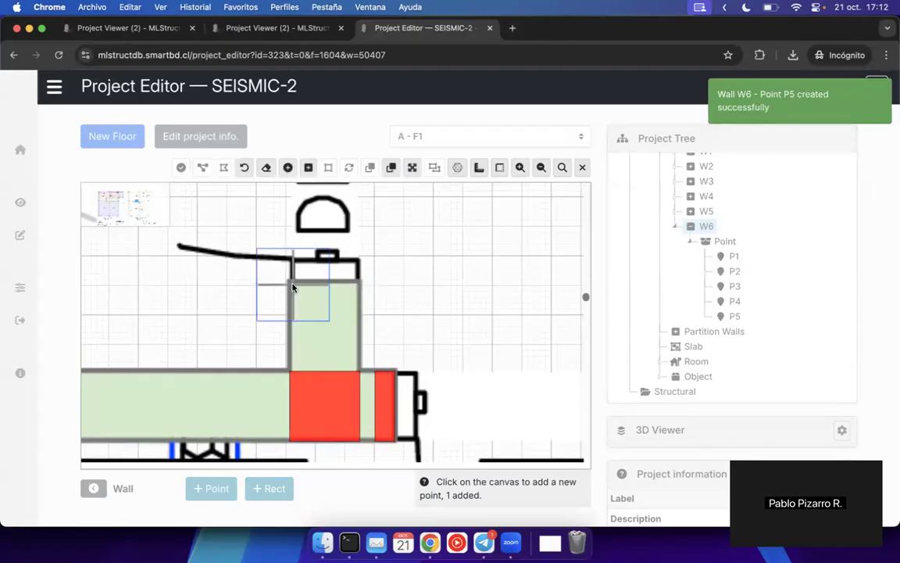
left_click(367, 283)
left_click_drag(368, 282, 359, 282)
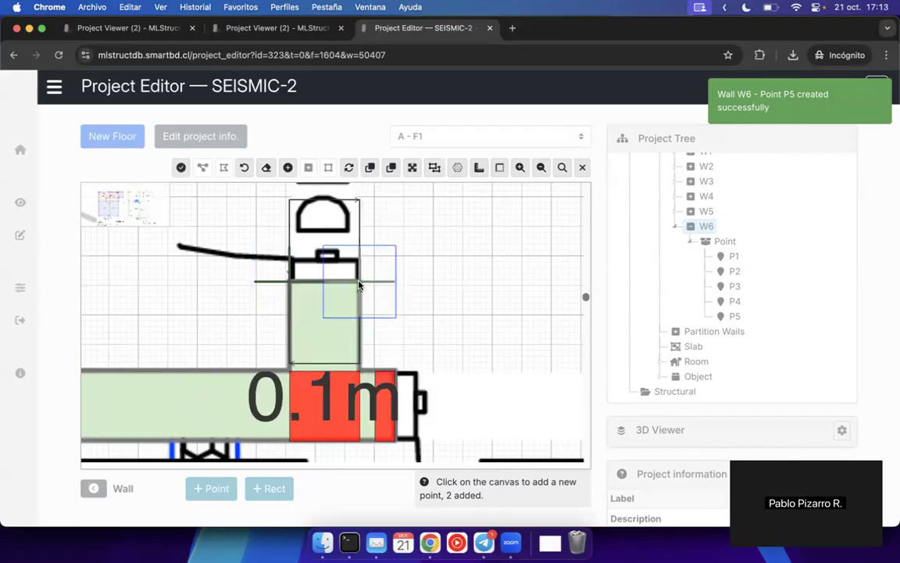
left_click(180, 167)
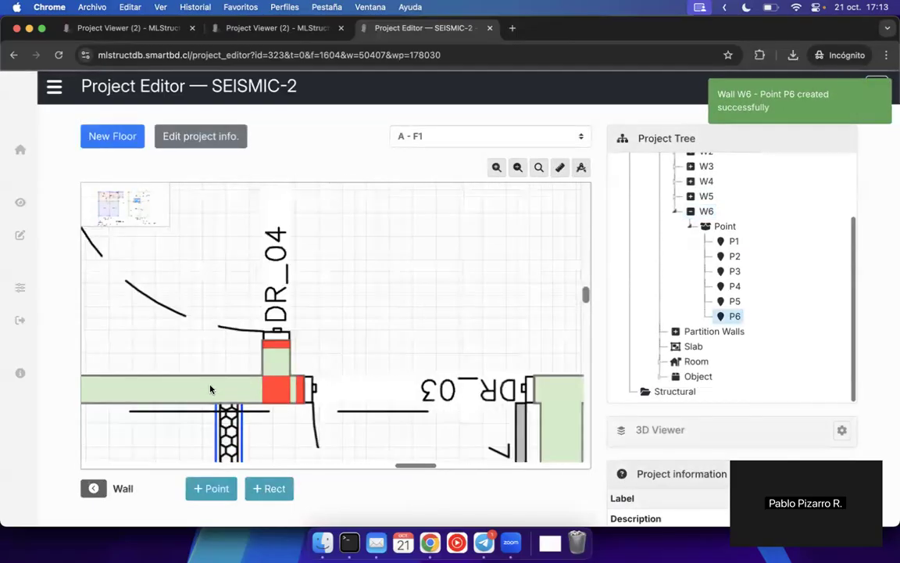
- Create point P7 for wall W6 as a rectangle between the inner and outer vertices of the outer wall's lower-left corner
left_click_drag(248, 307, 442, 384)
left_click_drag(166, 321, 551, 280)
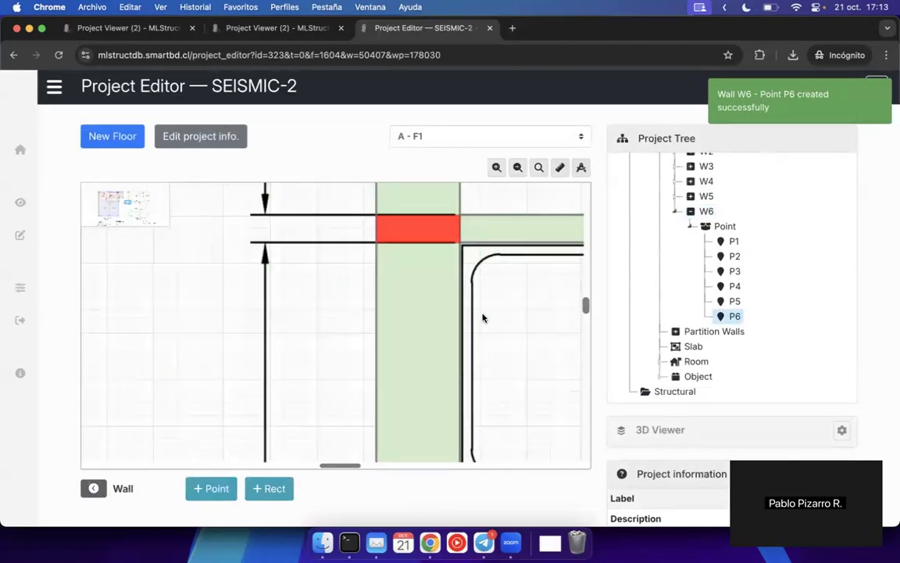
left_click_drag(477, 380, 417, 136)
left_click_drag(452, 424, 399, 250)
left_click_drag(401, 356, 397, 203)
left_click_drag(406, 425, 398, 239)
left_click_drag(372, 391, 369, 254)
left_click_drag(357, 371, 351, 236)
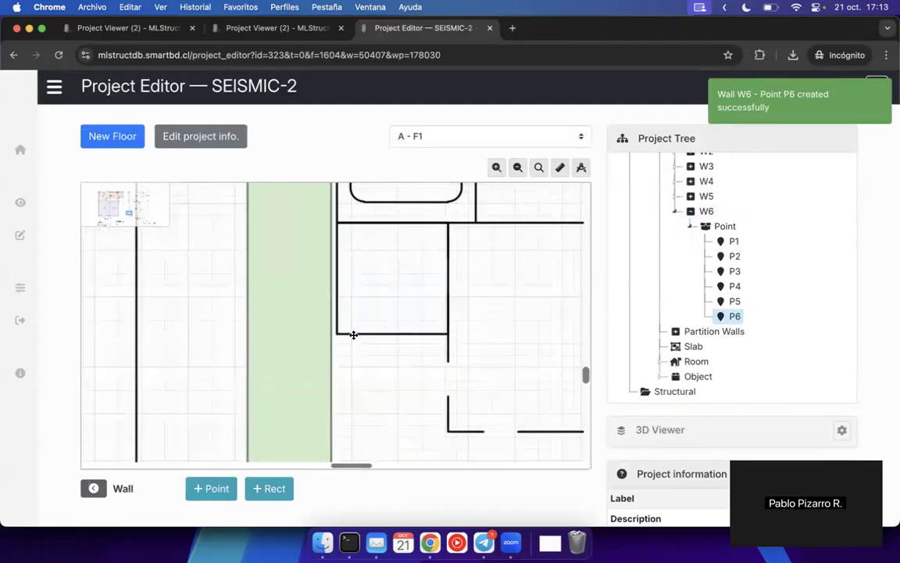
left_click_drag(353, 335, 353, 190)
left_click_drag(350, 362, 349, 335)
left_click(217, 489)
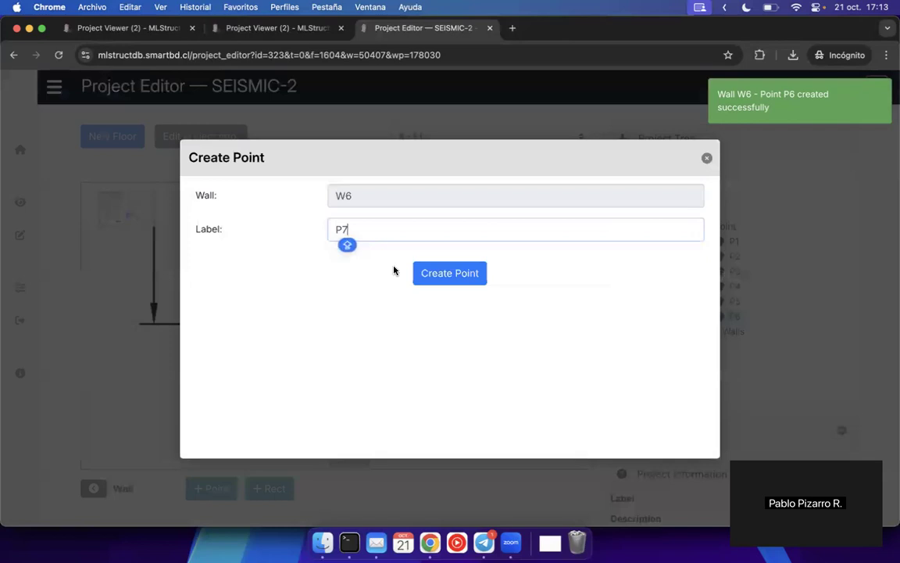
left_click(426, 269)
scroll(331, 328, "up", 3)
left_click(363, 311)
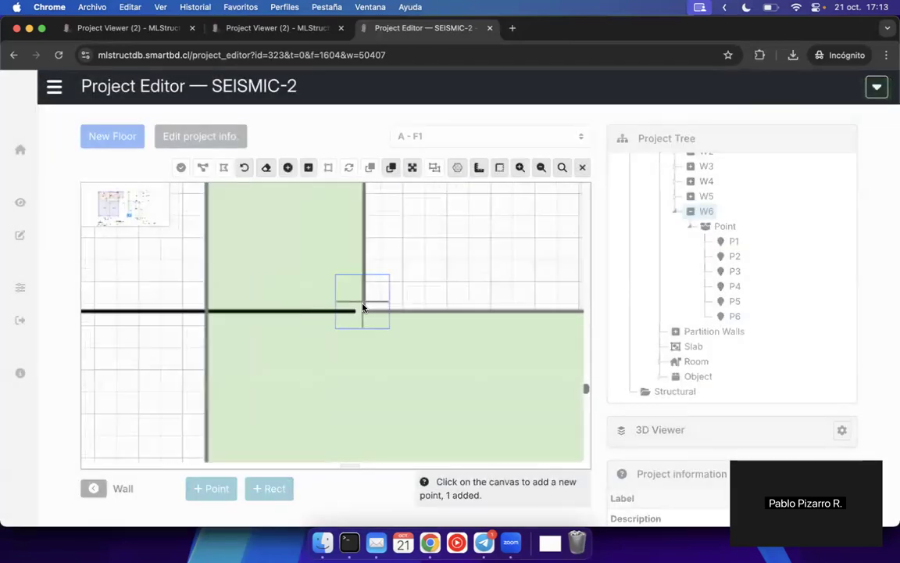
left_click_drag(331, 402, 361, 278)
left_click(227, 342)
left_click_drag(229, 342, 236, 344)
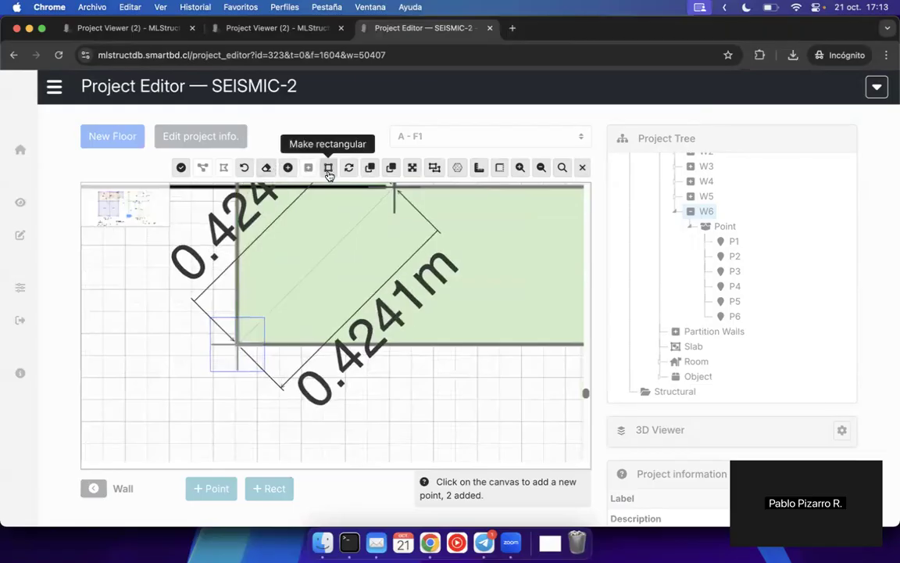
left_click(328, 167)
left_click(181, 167)
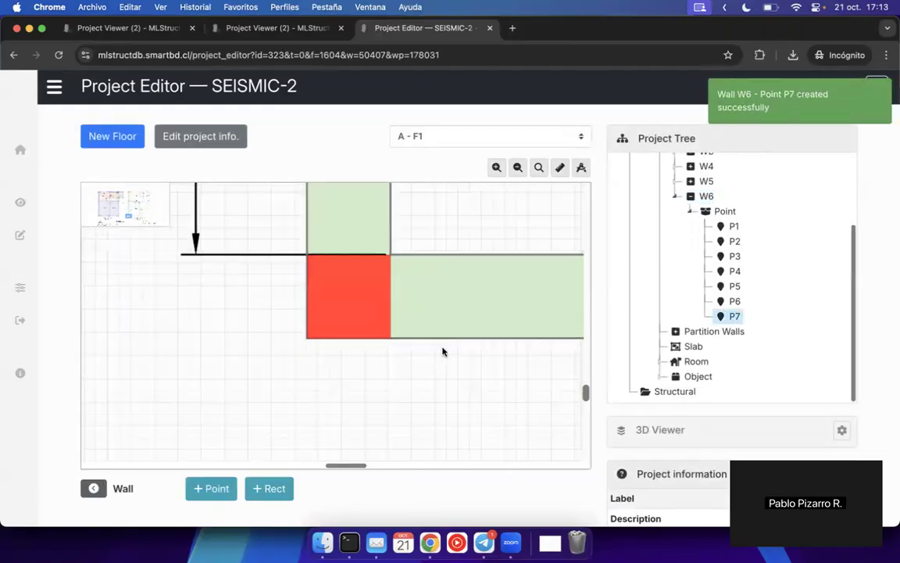
- Create point P8 for wall W6 as a two-vertex segment about 0.30 m long across the lower outer wall's end at the window
left_click(211, 488)
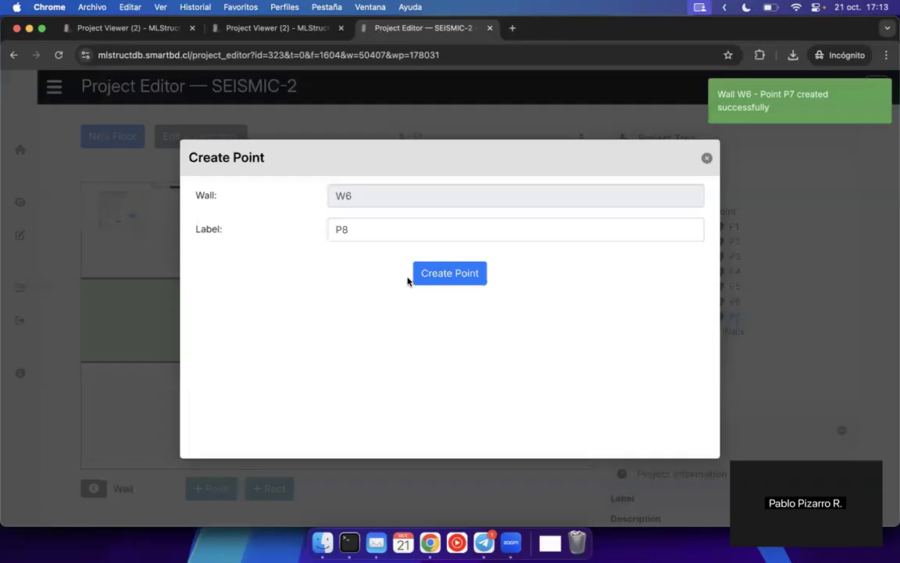
left_click(418, 274)
left_click(259, 258)
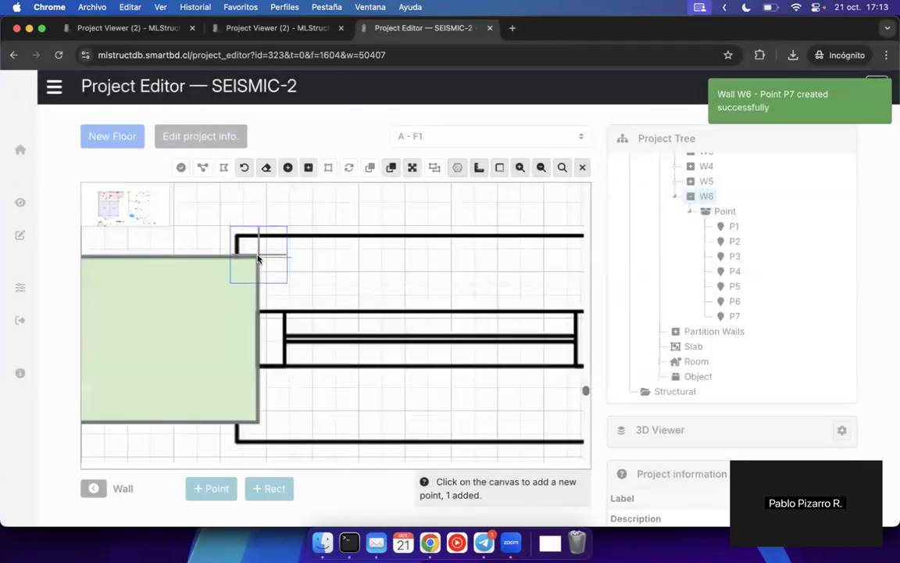
left_click(258, 425)
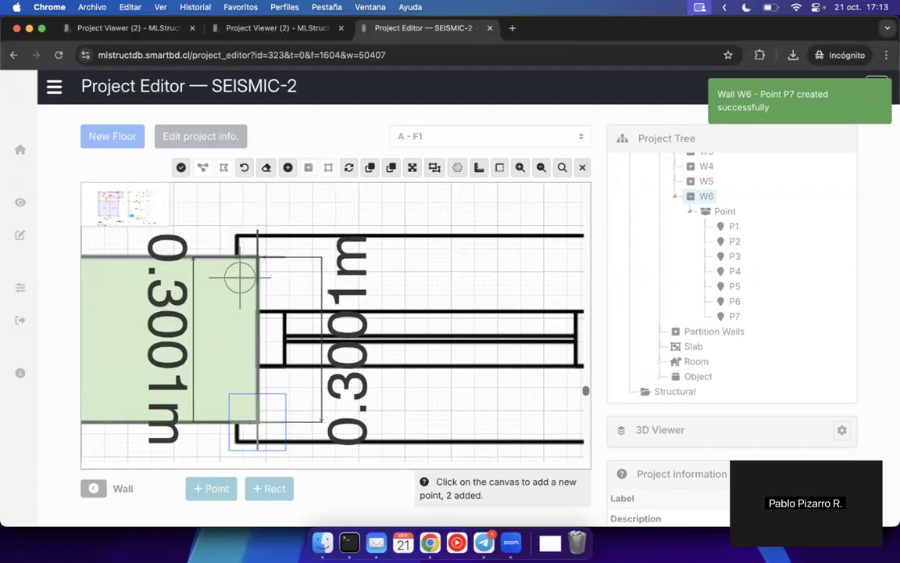
left_click(180, 168)
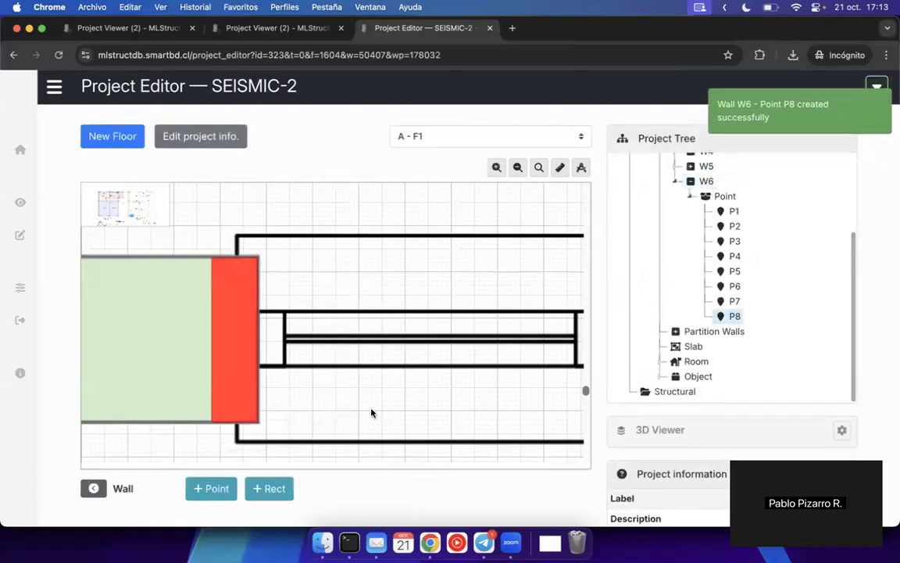
- Examine the points placed along wall W6 from the lower outer corner to the upper corner by Single Bedroom 03
scroll(384, 325, "down", 6)
left_click_drag(307, 256, 383, 316)
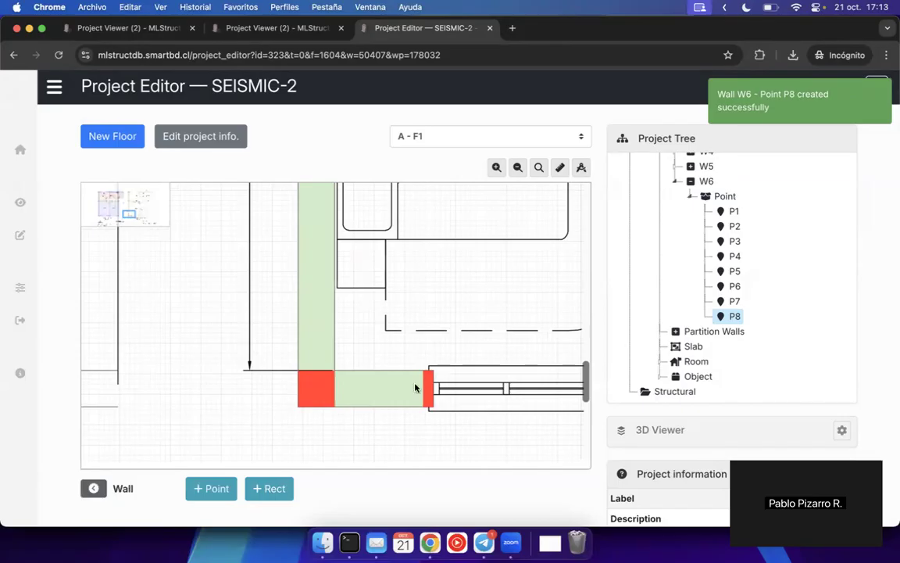
scroll(385, 394, "up", 4)
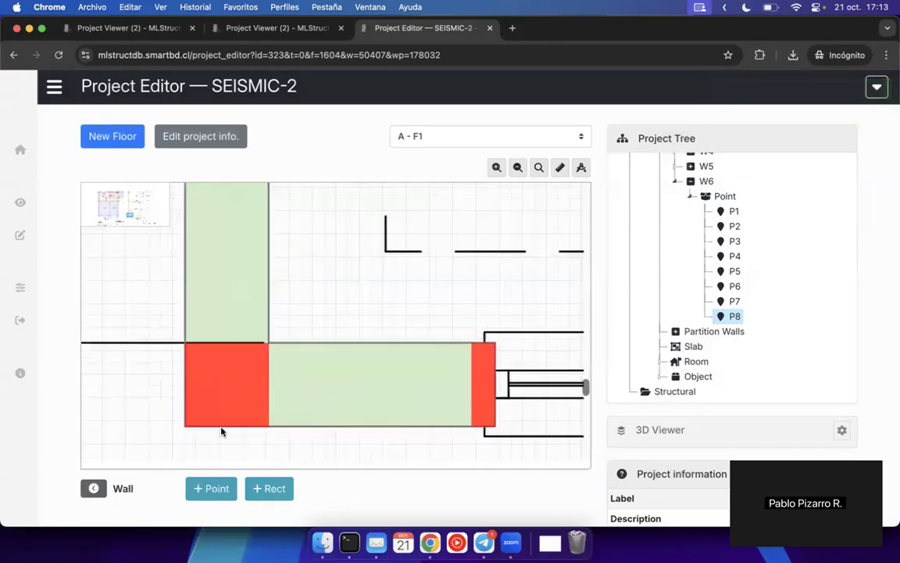
scroll(288, 364, "down", 4)
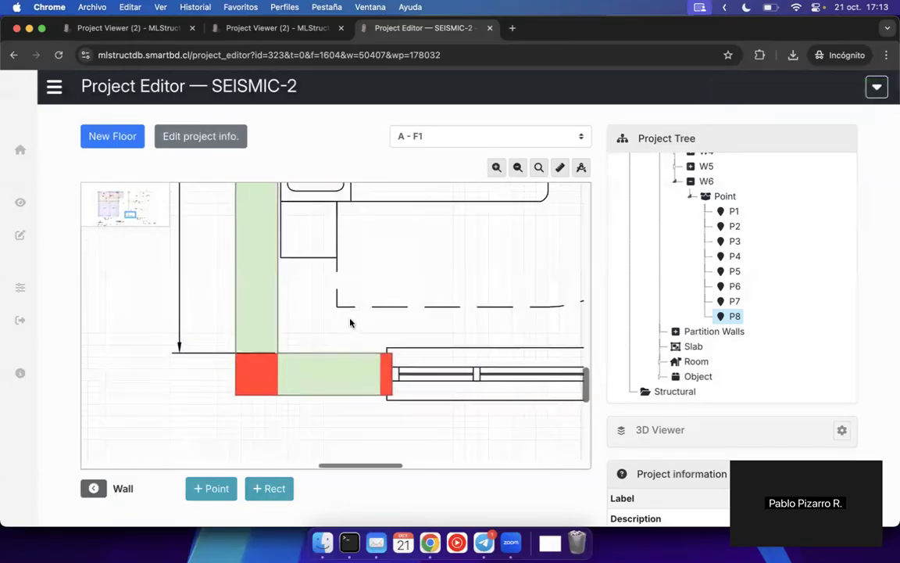
left_click_drag(356, 311, 350, 251)
scroll(350, 251, "down", 3)
scroll(350, 251, "up", 3)
scroll(350, 251, "down", 5)
scroll(403, 218, "down", 1)
left_click_drag(404, 218, 401, 376)
left_click_drag(400, 302, 400, 394)
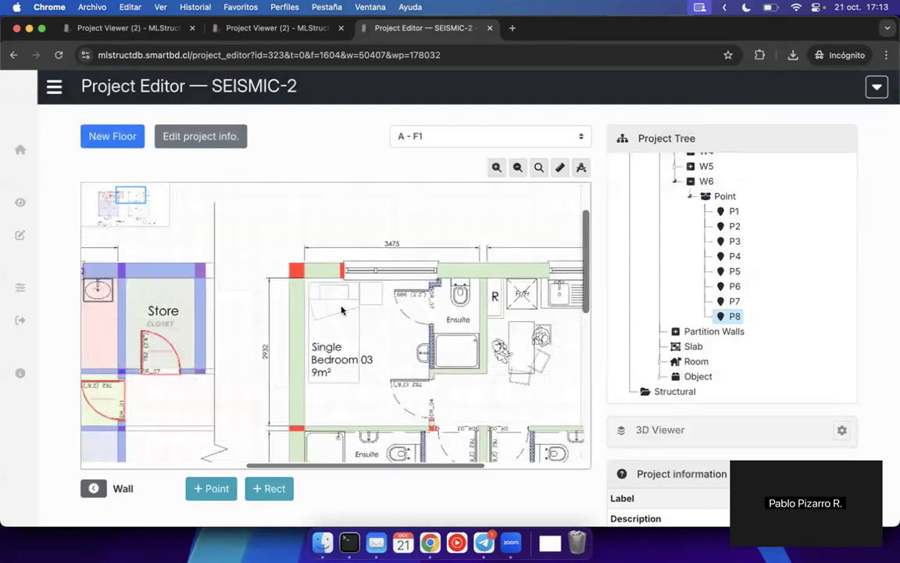
scroll(305, 252, "up", 5)
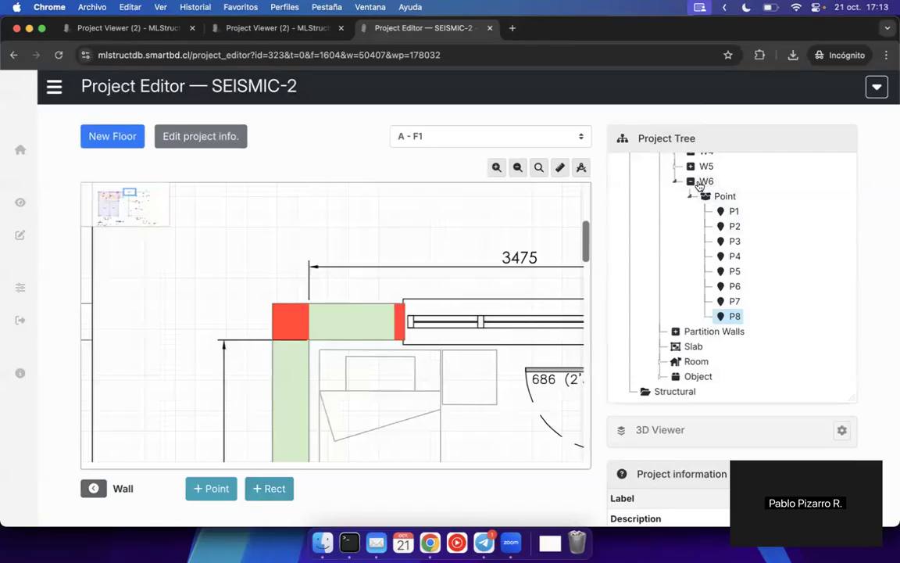
- Create rect R1 for wall W6 between corner point P1 and window-end point P2 with a thickness of 0.3 m
right_click(700, 185)
mouse_move(770, 261)
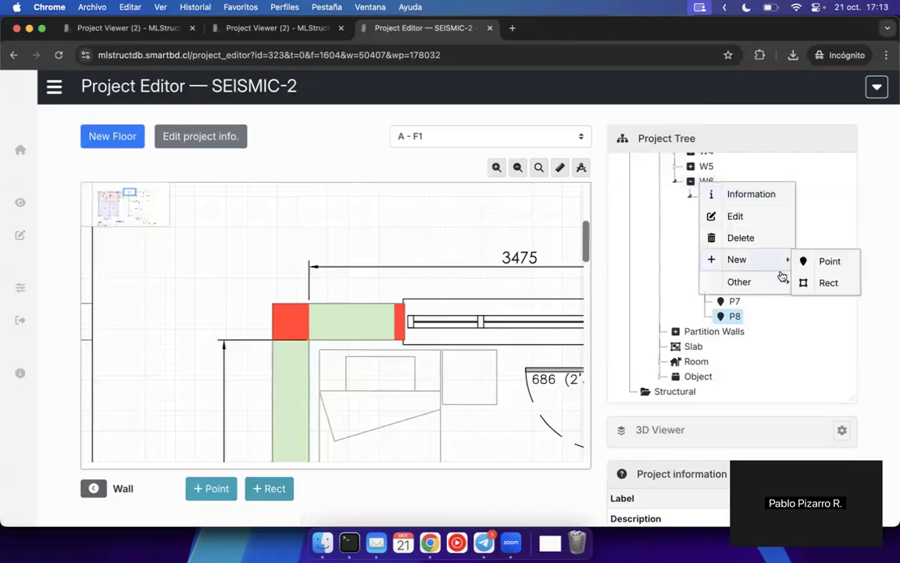
left_click(825, 282)
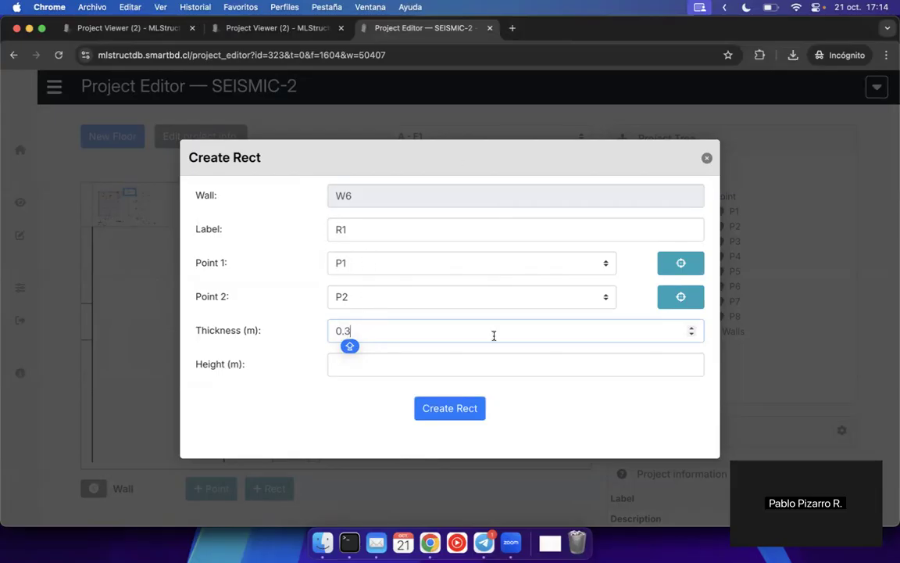
left_click(681, 264)
left_click_drag(438, 330, 358, 319)
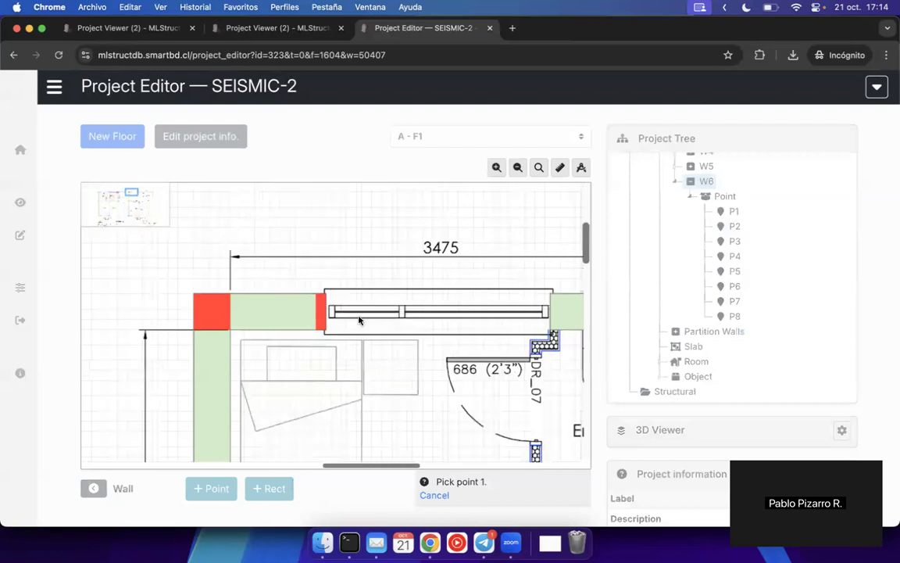
left_click(208, 318)
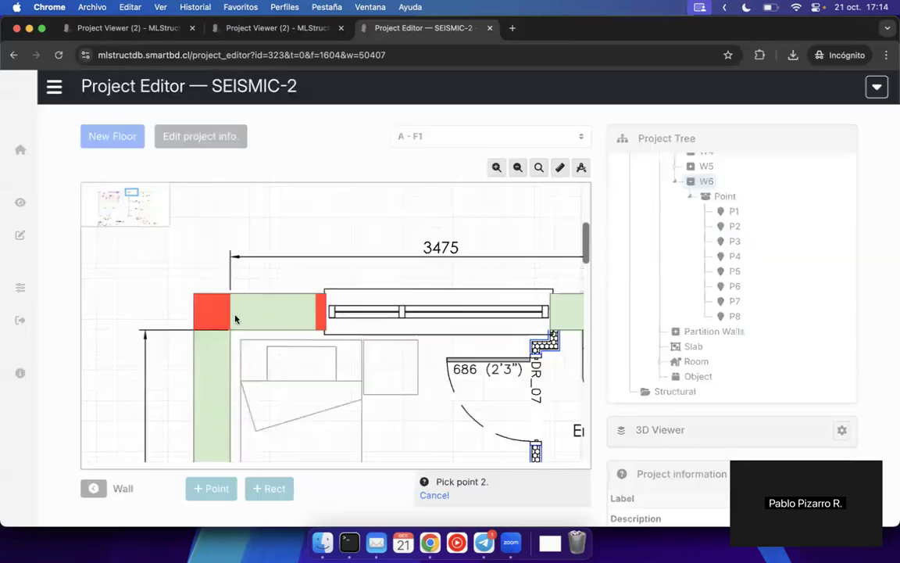
left_click(322, 314)
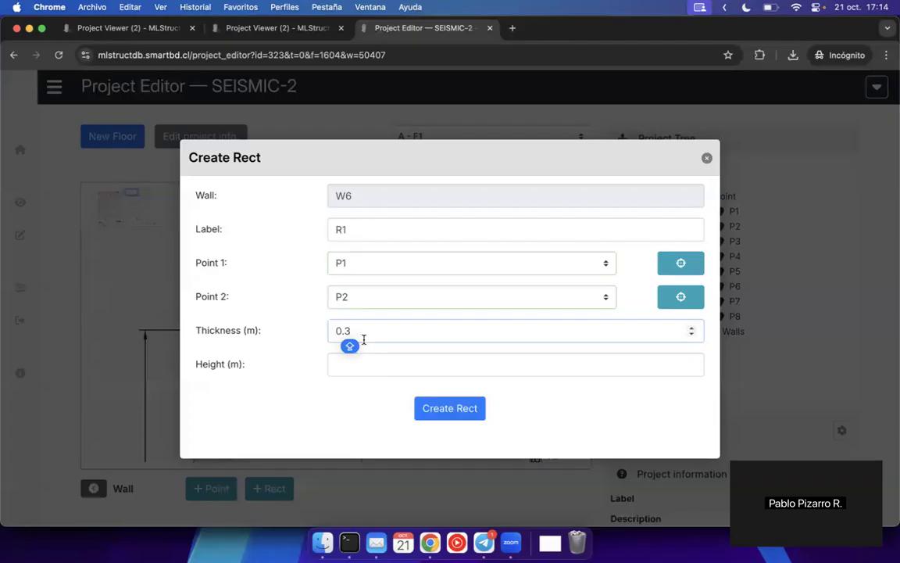
type("2")
key("BackSpace")
left_click(428, 405)
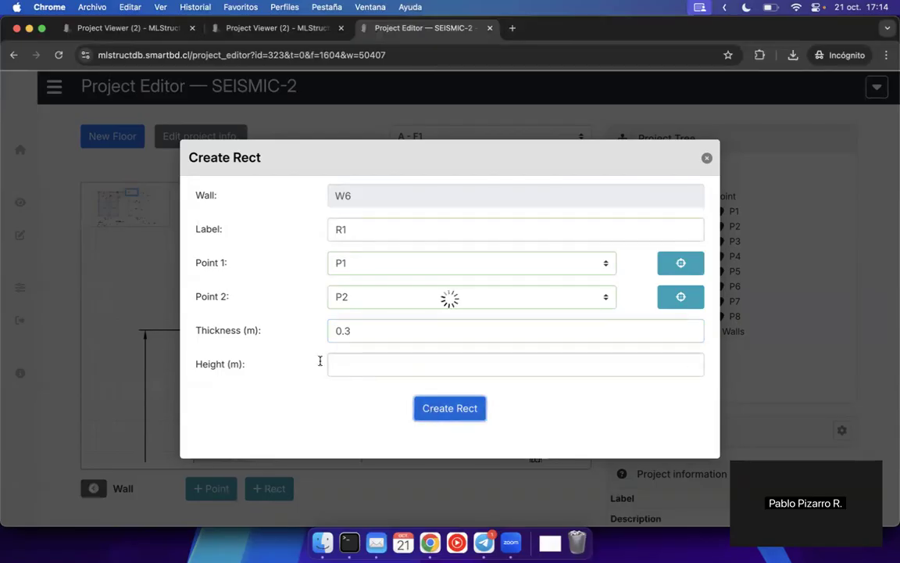
- Create rect R2 for wall W6 from corner point P1 along the outer wall to junction point P3
left_click_drag(290, 420, 365, 372)
mouse_move(347, 269)
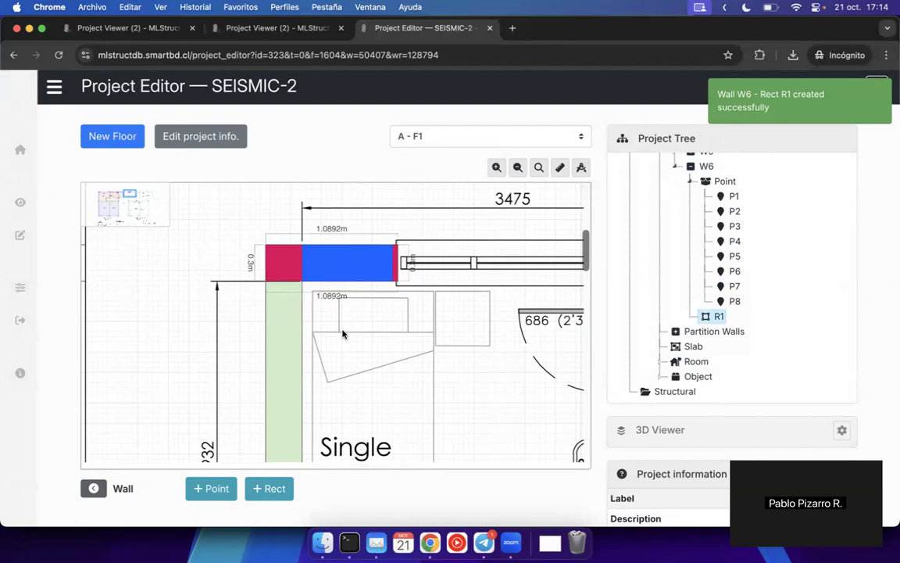
scroll(361, 358, "down", 5)
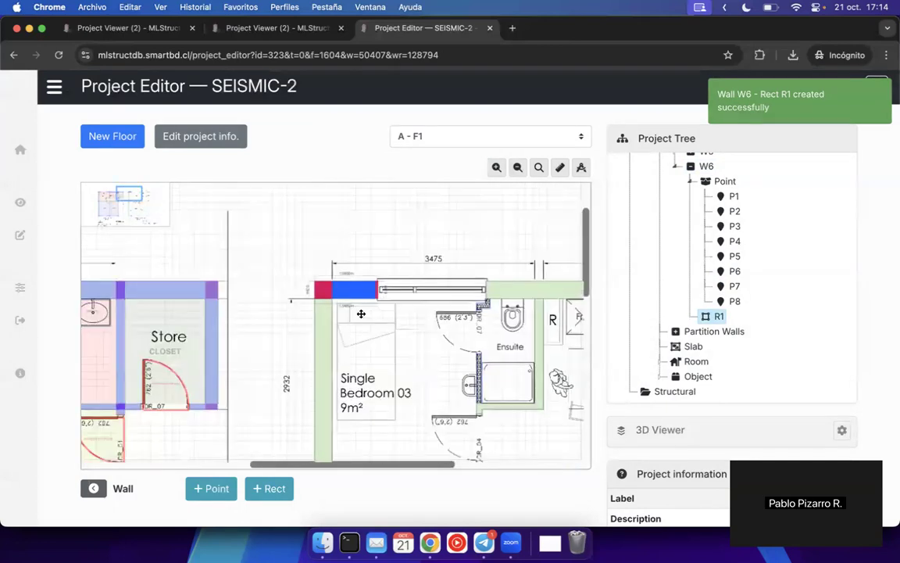
scroll(356, 321, "up", 5)
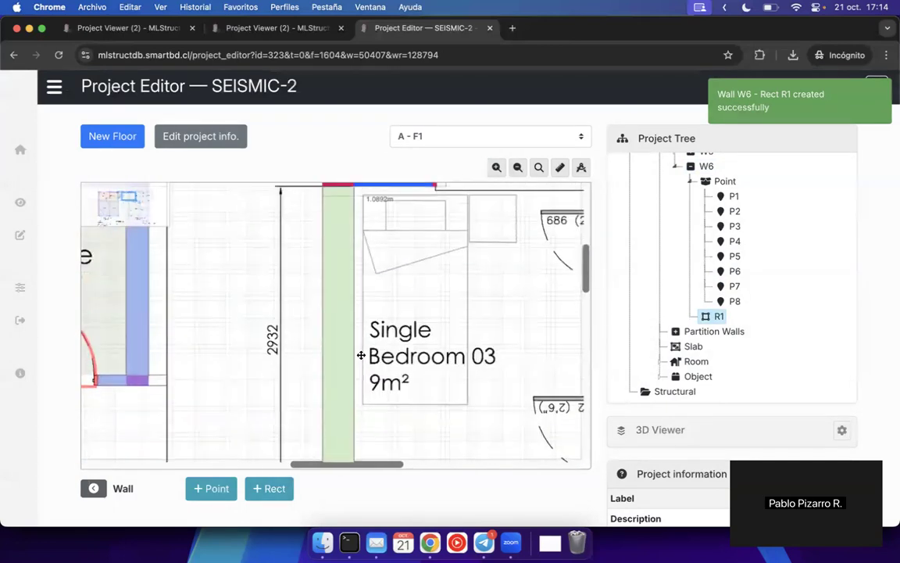
left_click(265, 496)
left_click(679, 261)
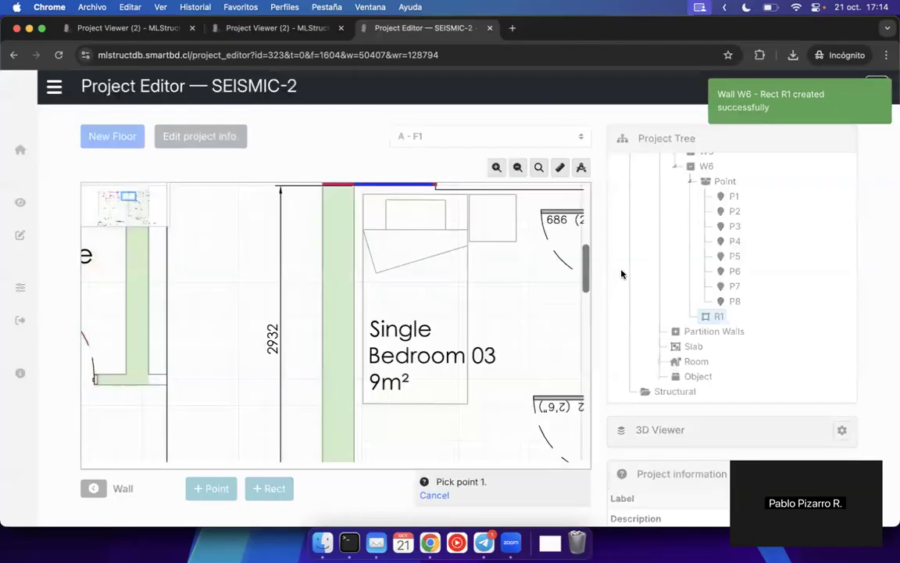
left_click(338, 218)
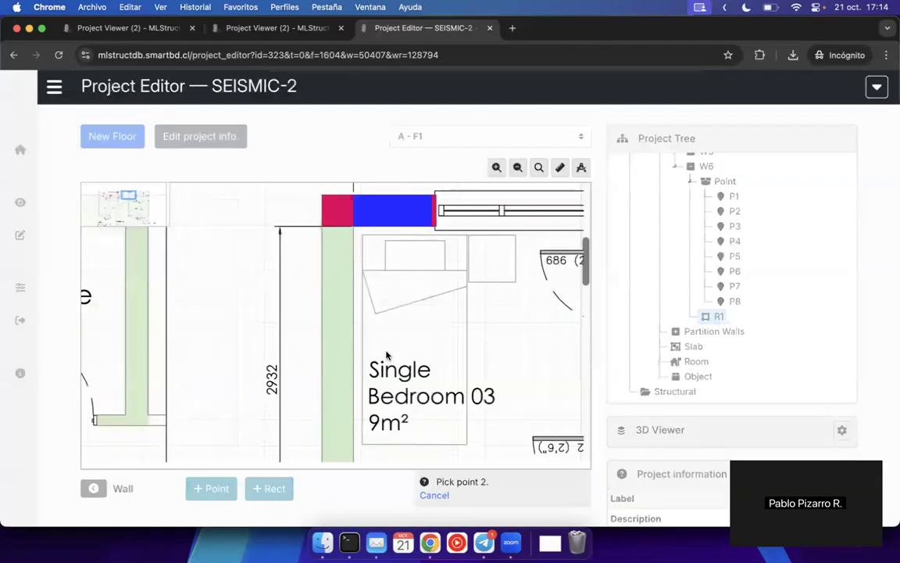
scroll(368, 313, "down", 5)
left_click(336, 277)
left_click(429, 401)
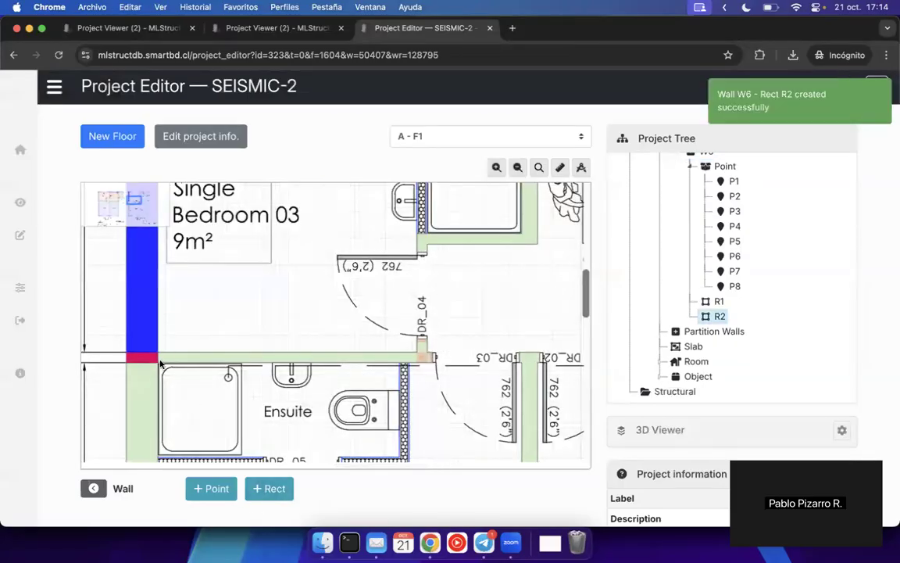
- Create rect R3 for wall W6 along the thin wall from junction point P3 to point P5 below door DR_04
left_click(275, 489)
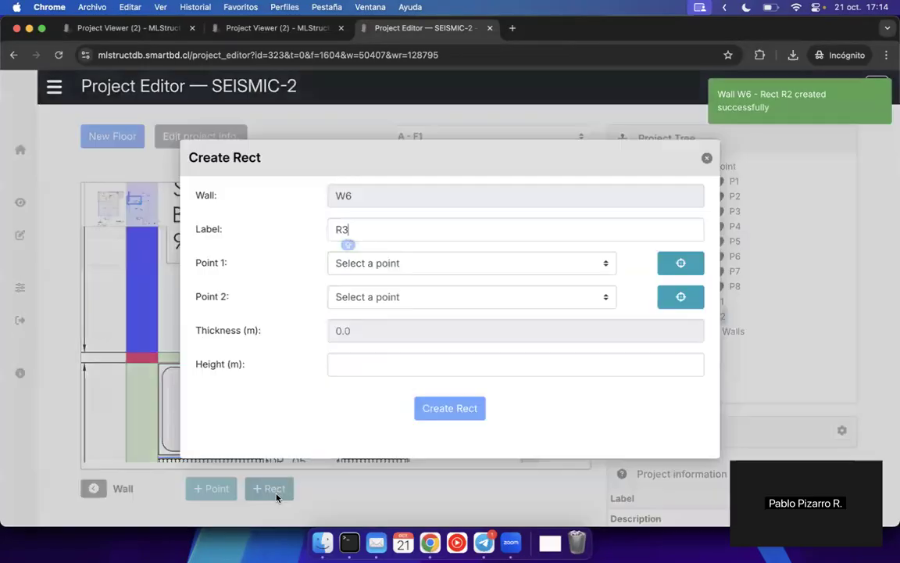
left_click(680, 261)
left_click(146, 365)
left_click(680, 295)
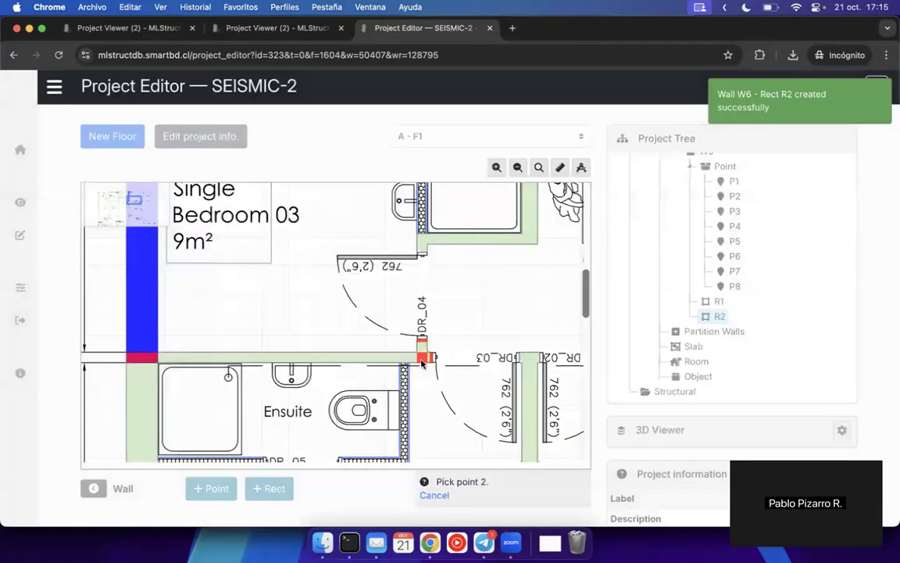
scroll(420, 366, "up", 5)
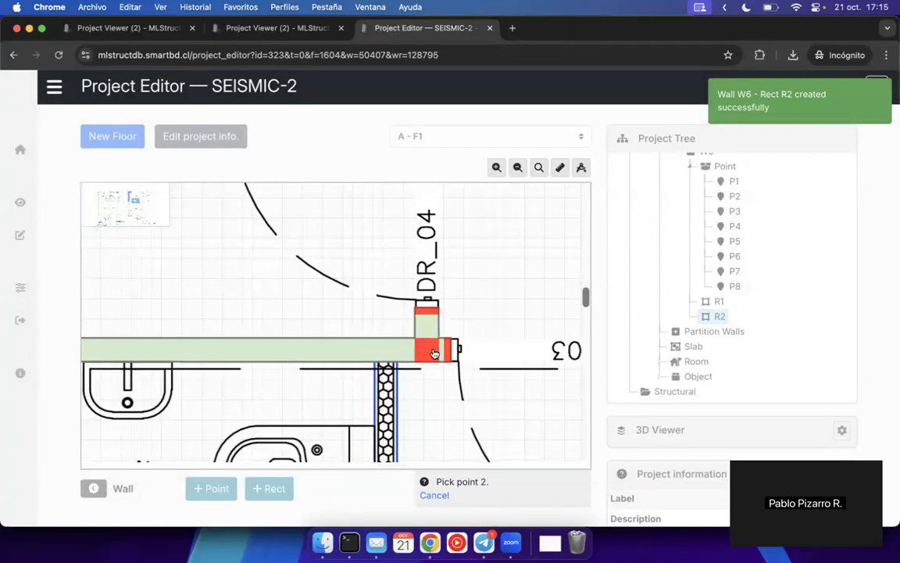
left_click(391, 315)
left_click(444, 414)
- Create rect R4 for wall W6 between points P5 and P4 at door DR_03 with a thickness of 0.1 m
left_click(267, 492)
left_click(681, 263)
scroll(421, 335, "up", 4)
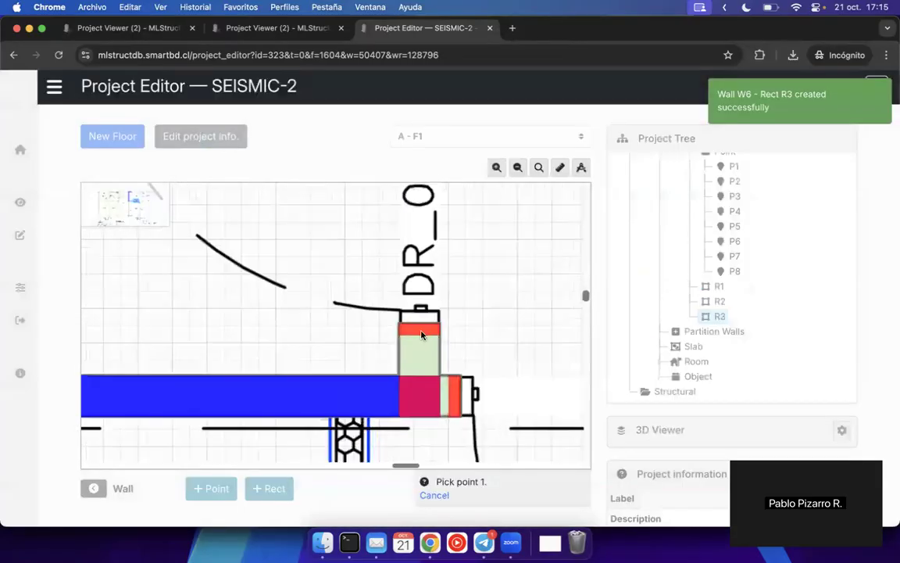
left_click(427, 404)
left_click(679, 298)
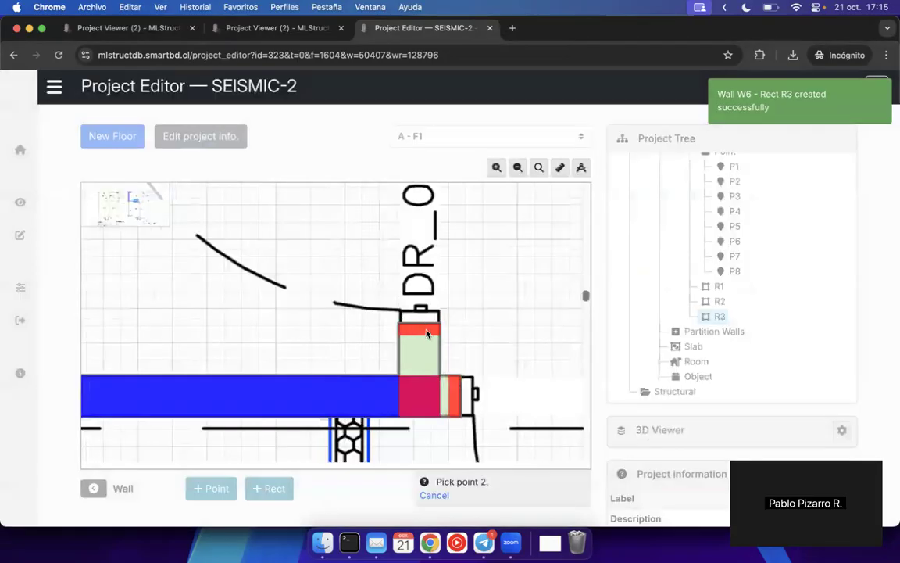
scroll(404, 329, "up", 3)
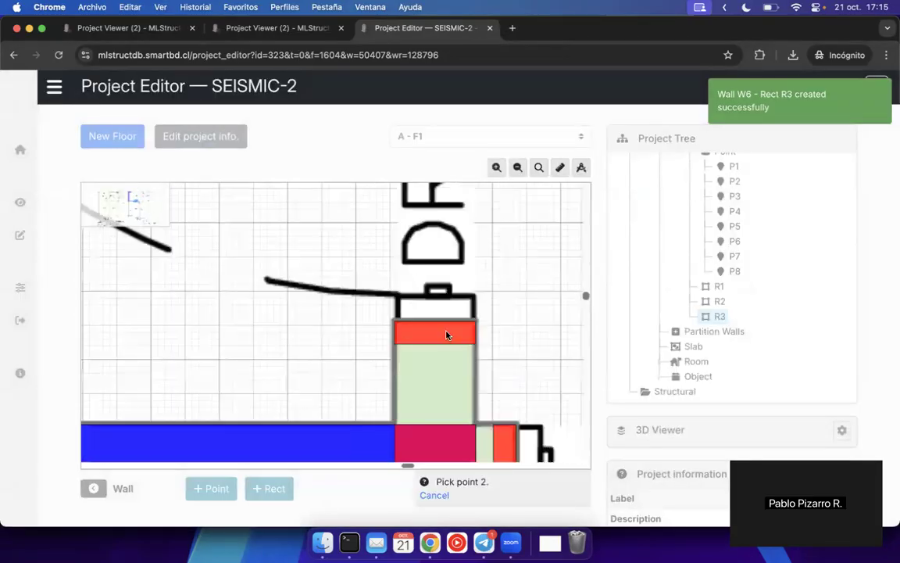
left_click(441, 432)
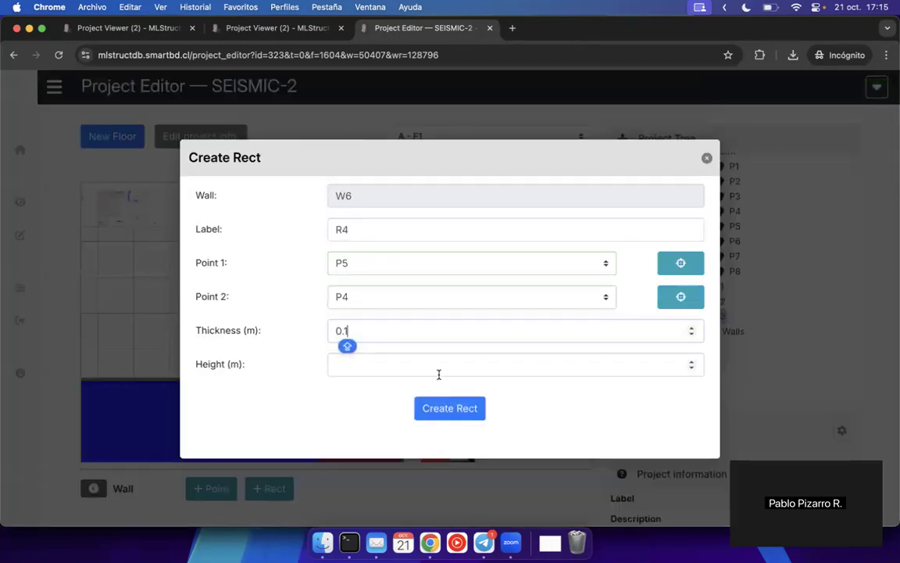
left_click(440, 409)
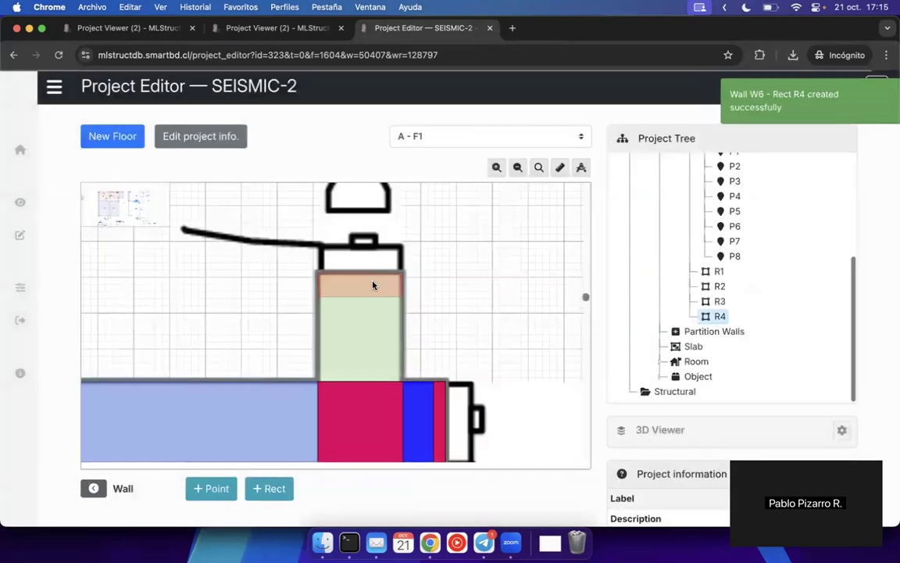
- Inspect wall W6's points P3 to P6 one by one to identify their positions on the plan
scroll(741, 291, "up", 4)
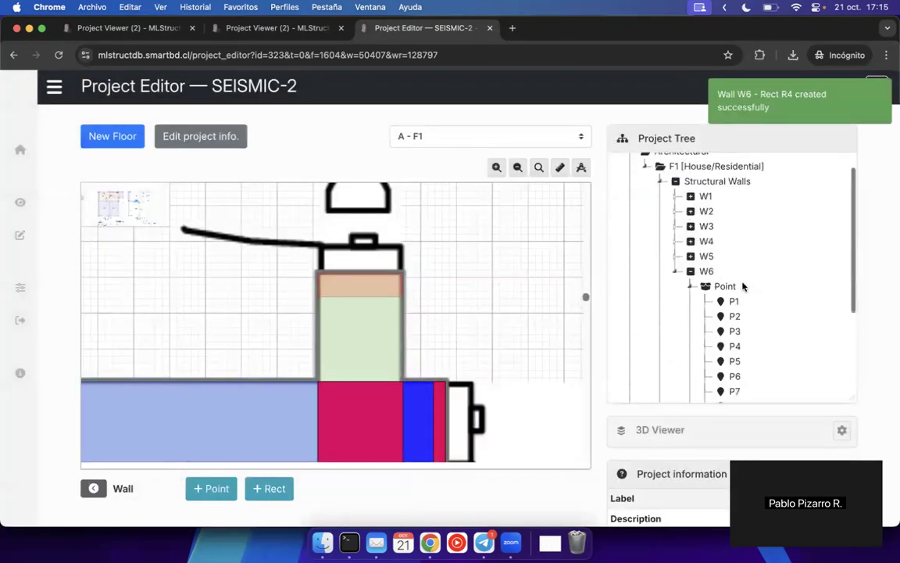
left_click(735, 364)
left_click(733, 349)
left_click(732, 335)
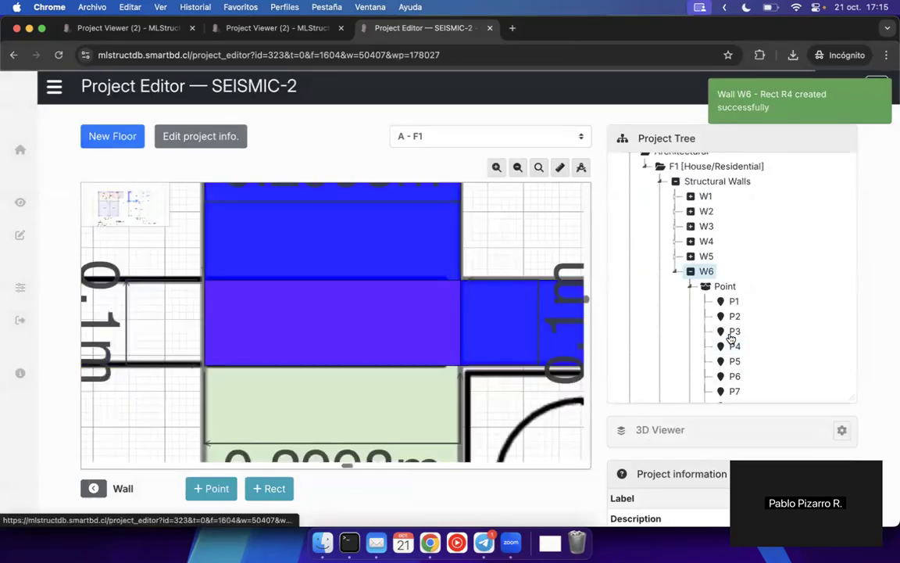
left_click(734, 361)
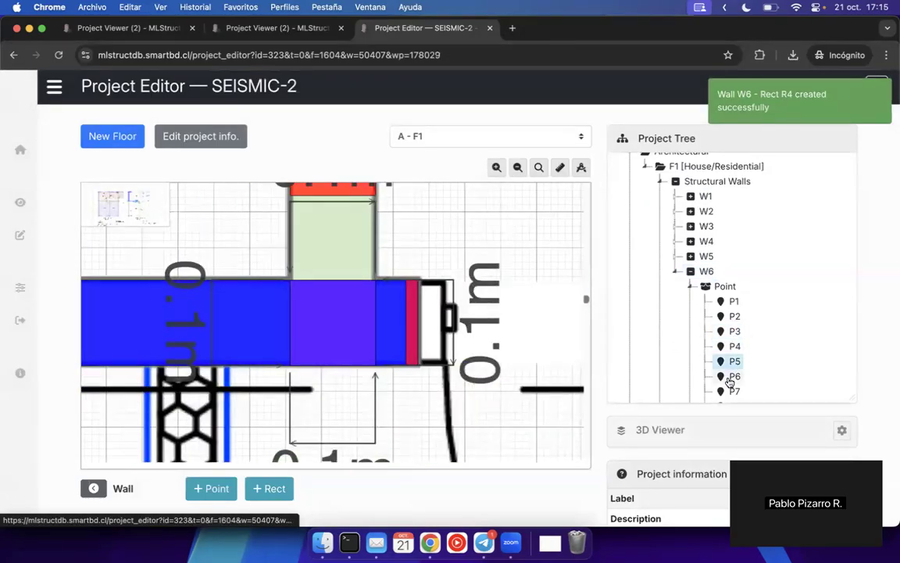
left_click(729, 378)
left_click(731, 348)
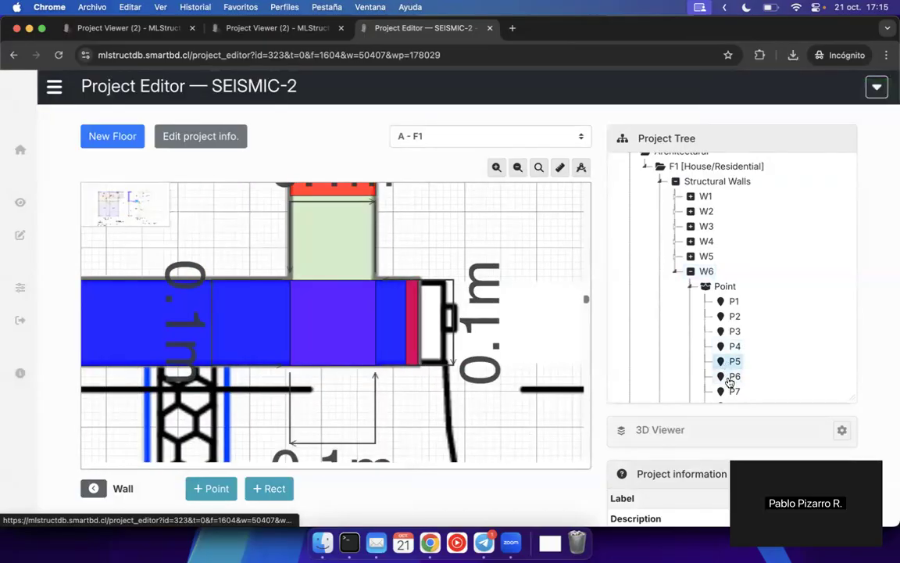
left_click(729, 379)
- Create rect R5 for wall W6 between points P5 and P6
left_click(269, 487)
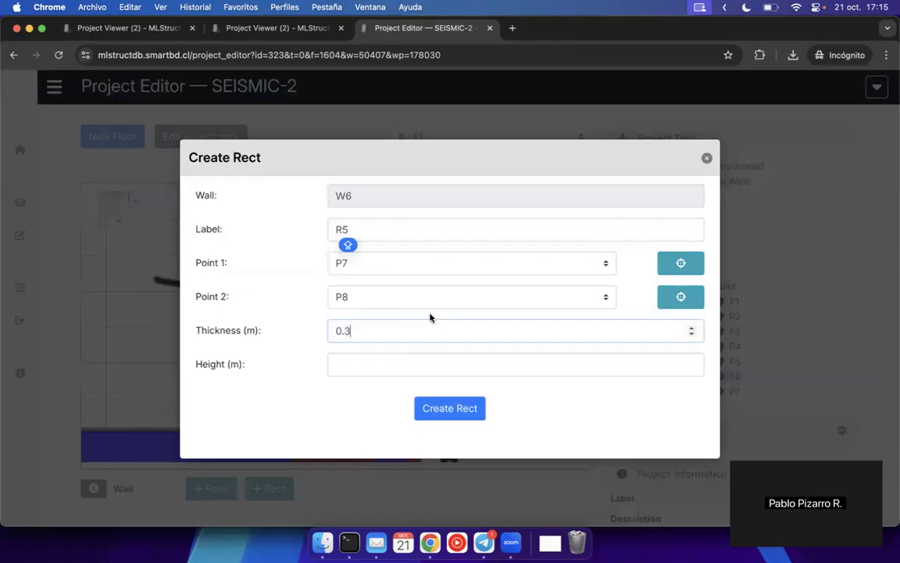
left_click(376, 271)
left_click(362, 232)
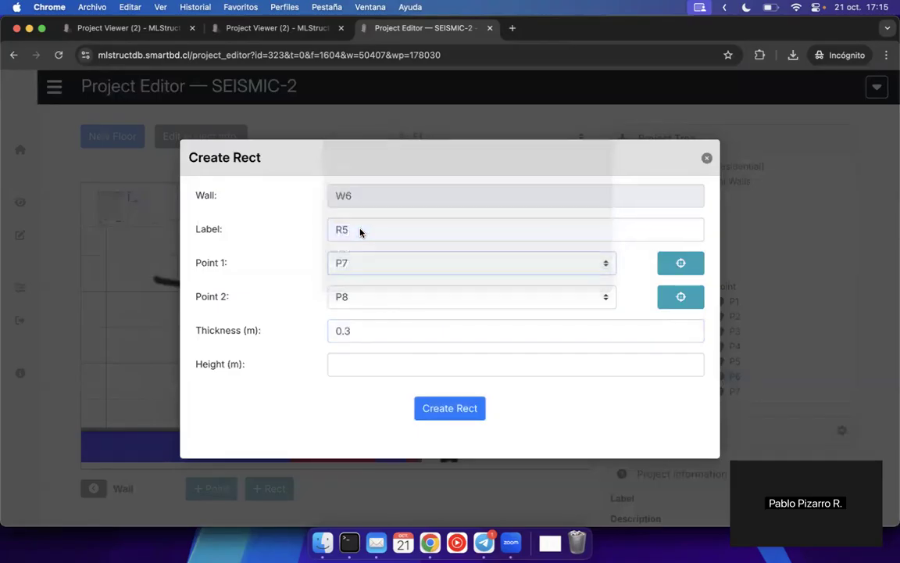
left_click(360, 265)
left_click(350, 359)
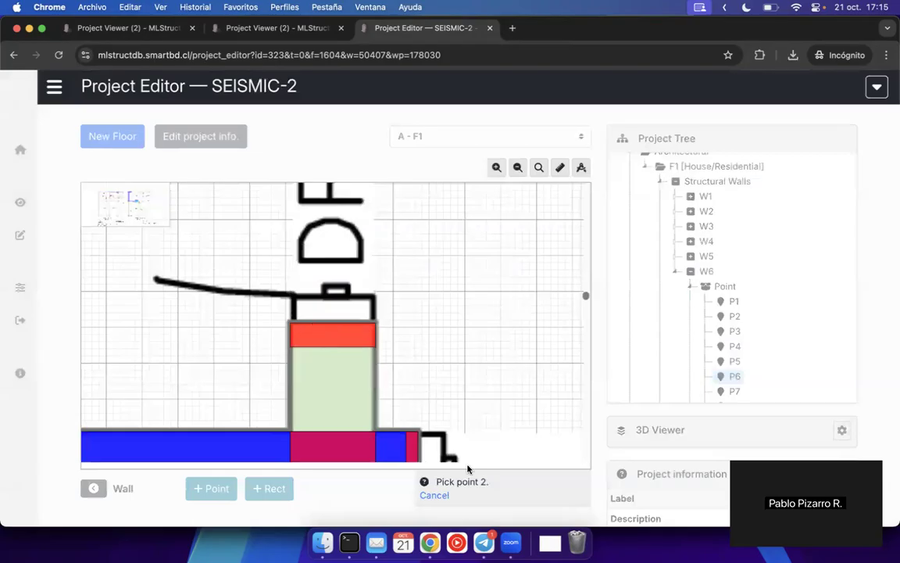
left_click(435, 495)
left_click(420, 304)
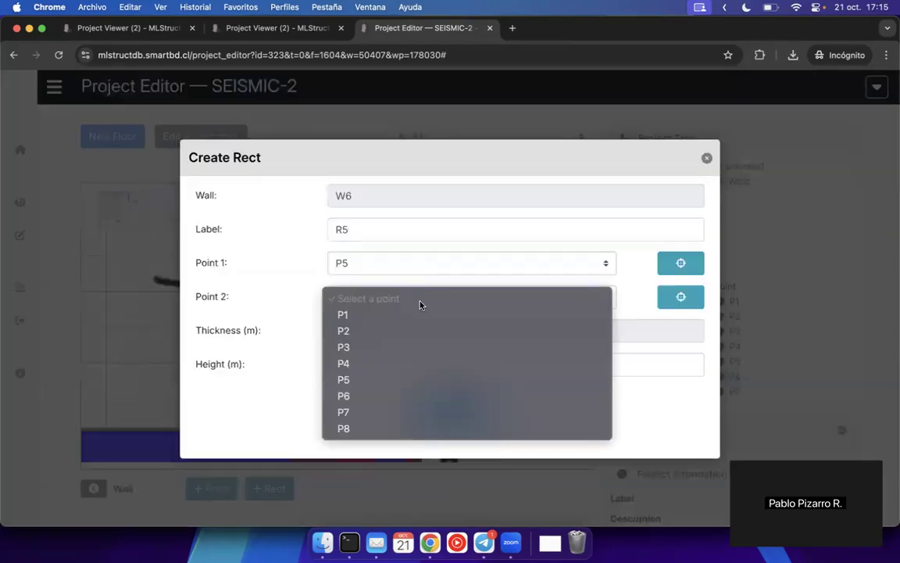
left_click(367, 394)
left_click(430, 408)
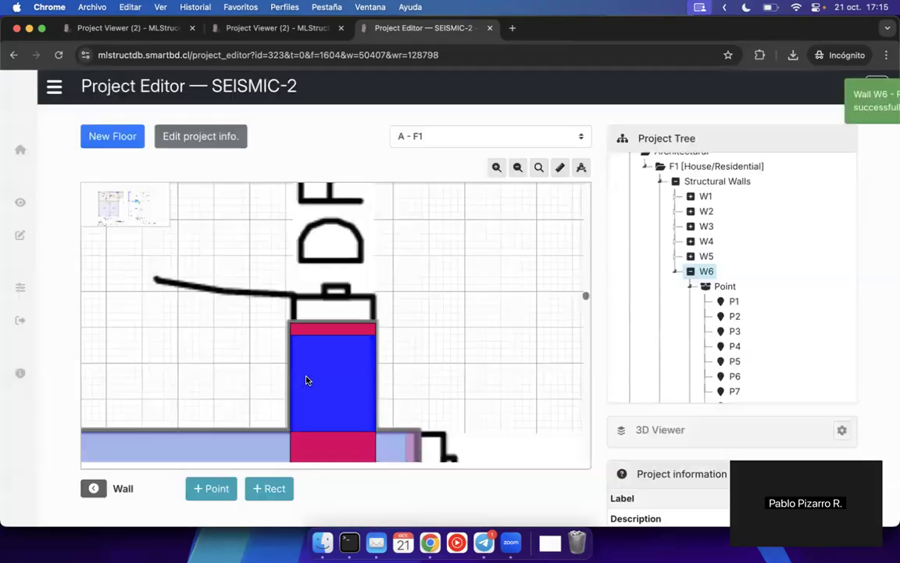
- Create rect R6 for wall W6 along the outer wall from junction point P3 down to corner point P7
scroll(307, 377, "down", 5)
left_click_drag(236, 406, 460, 296)
left_click_drag(248, 377, 575, 242)
left_click_drag(415, 306, 437, 300)
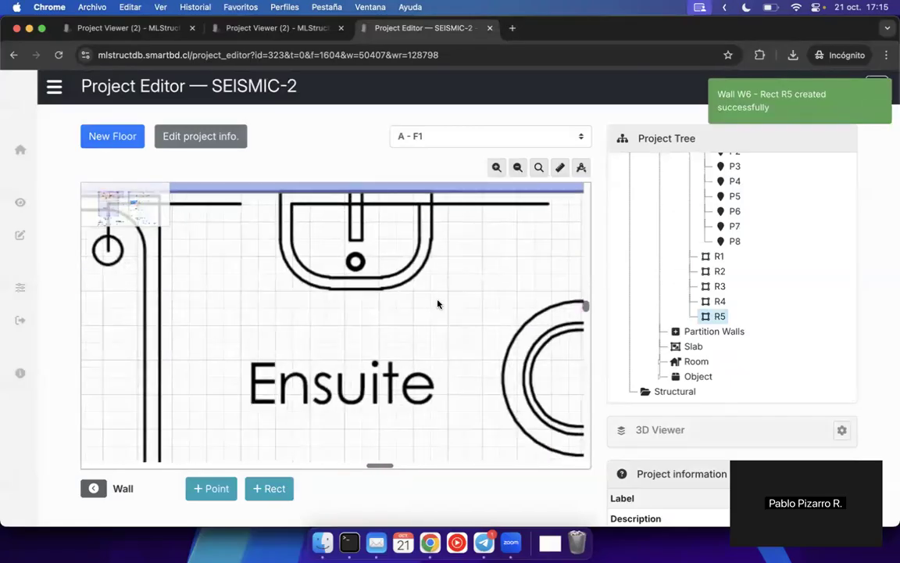
scroll(438, 304, "down", 3)
left_click_drag(311, 321, 456, 313)
left_click(269, 489)
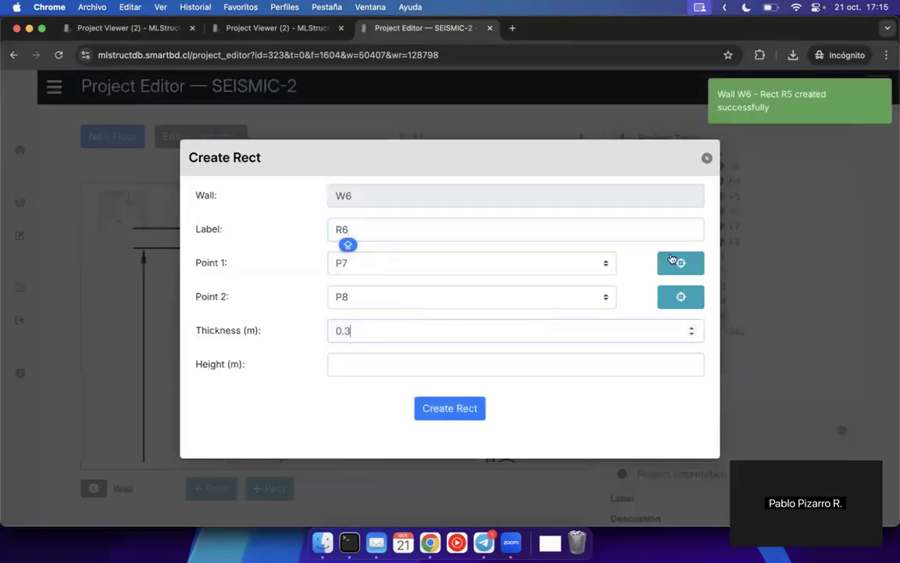
left_click(676, 261)
left_click(250, 247)
scroll(297, 195, "down", 10)
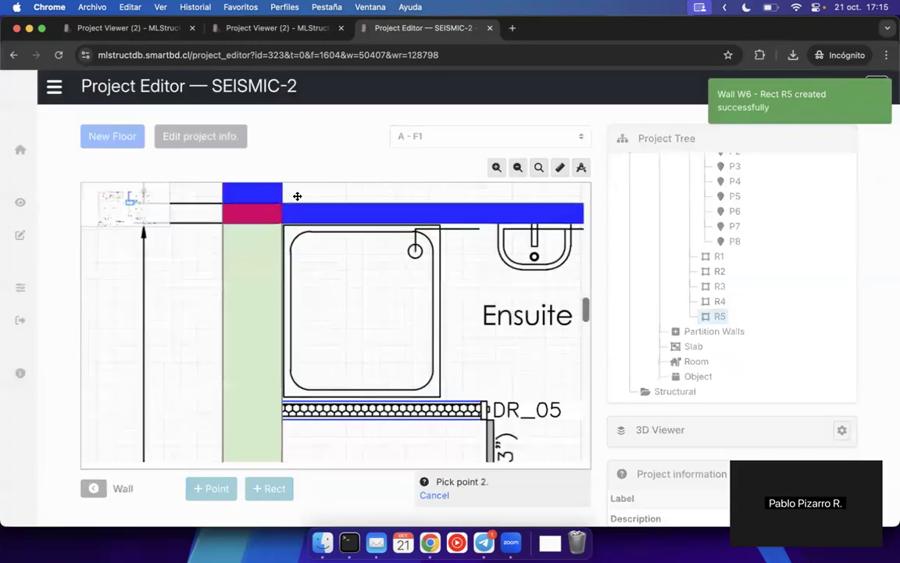
scroll(298, 221, "down", 5)
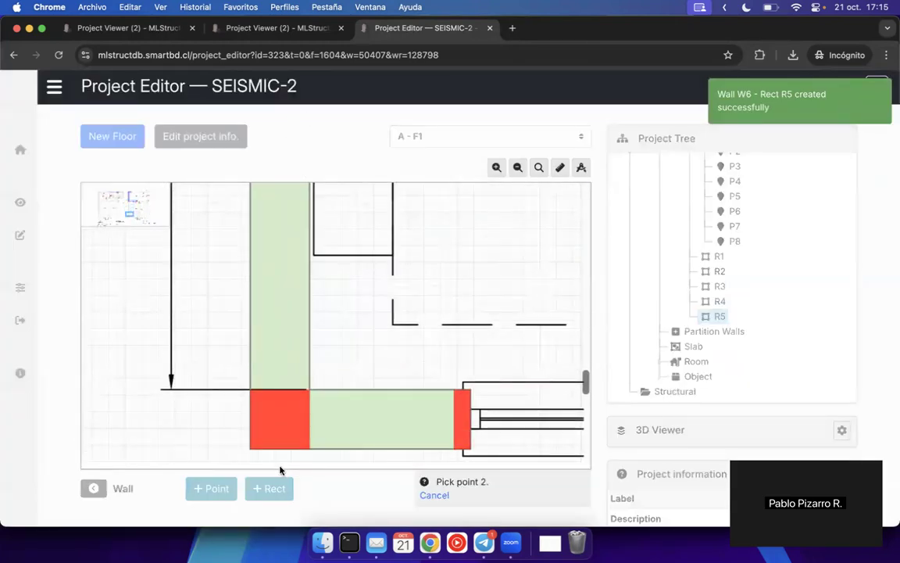
left_click(281, 426)
left_click(416, 408)
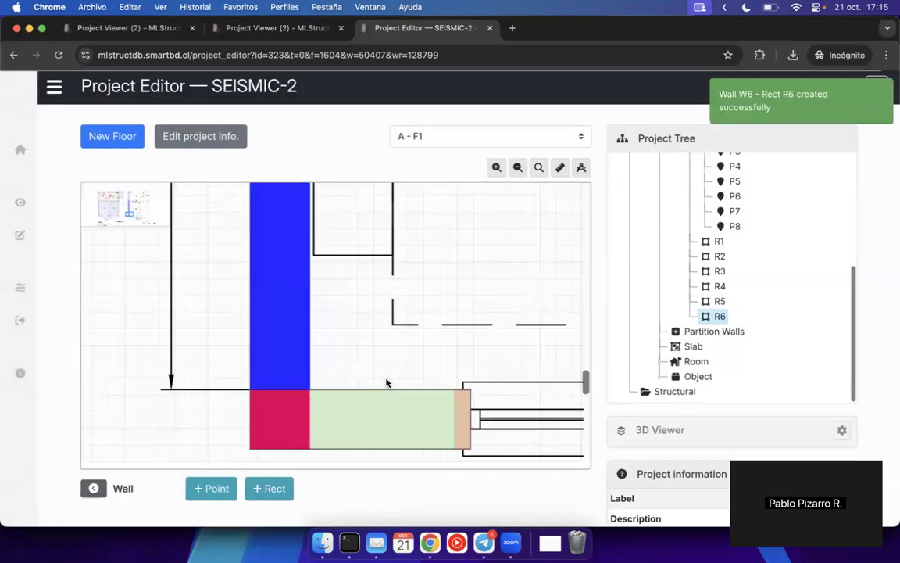
- Create rect R7 for wall W6 between points P7 and P8 with a thickness of 0.3 m, and return to floor level
left_click(291, 482)
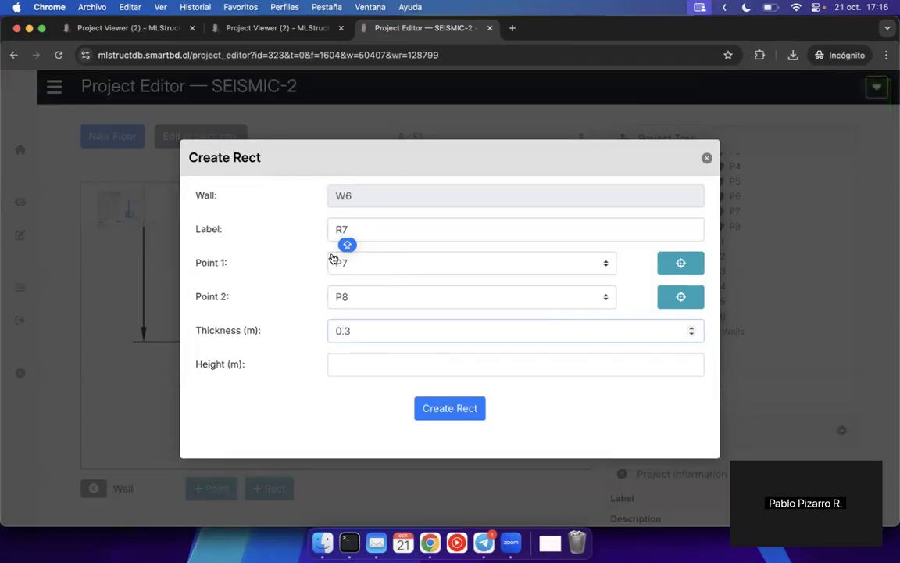
left_click(428, 407)
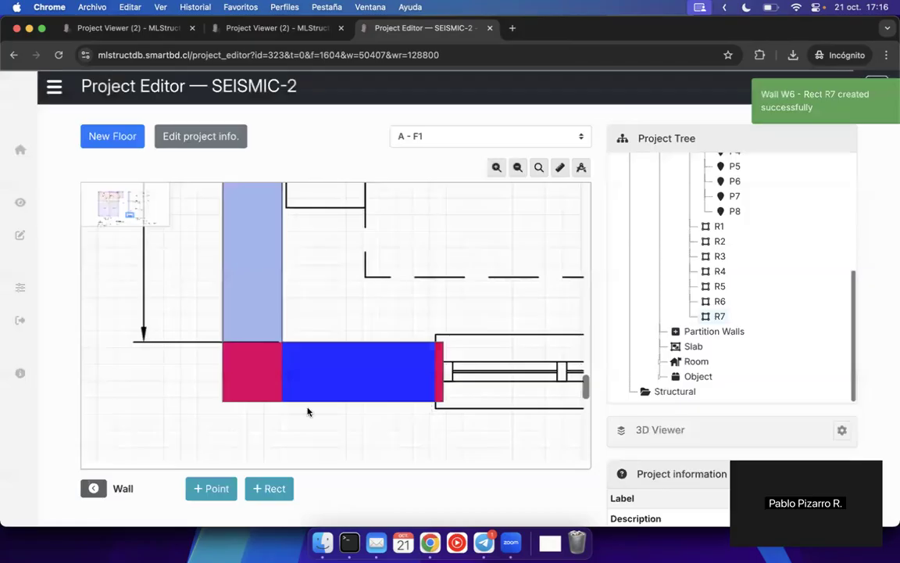
scroll(451, 360, "down", 5)
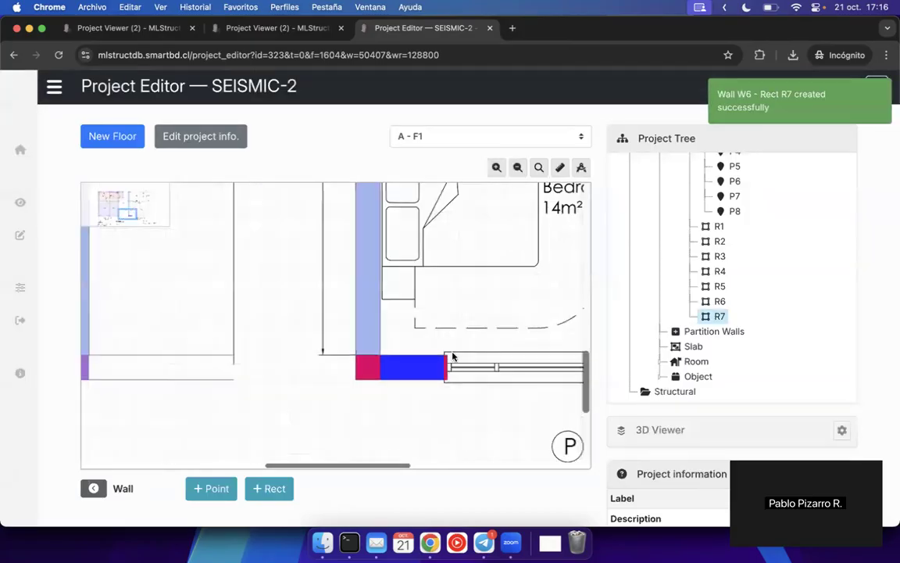
scroll(471, 297, "down", 2)
left_click_drag(471, 297, 347, 402)
scroll(346, 402, "down", 3)
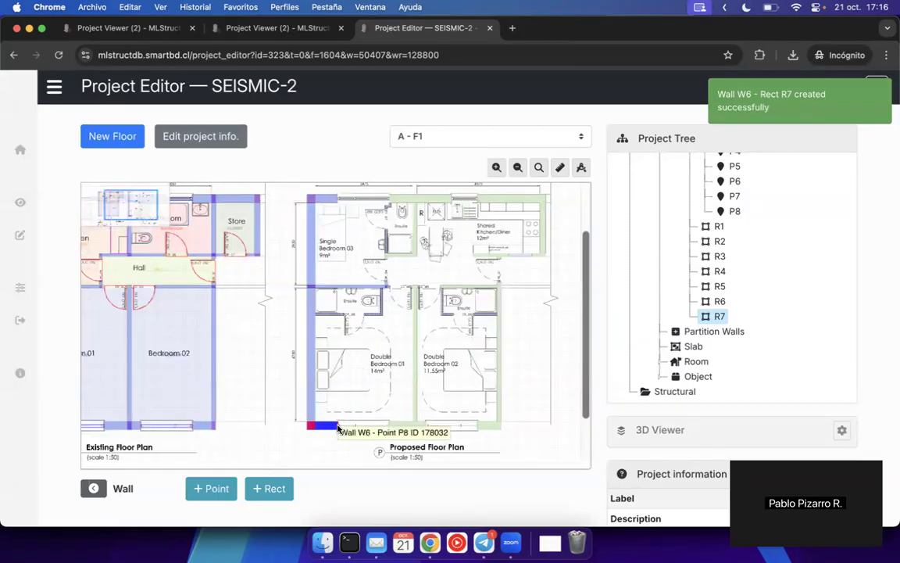
left_click(93, 487)
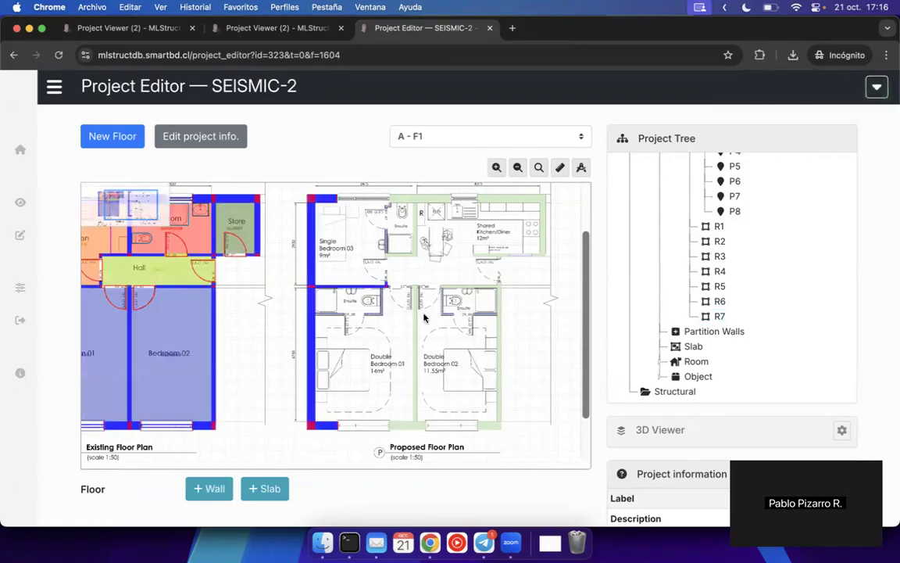
- Examine wall W6 and the remaining walls around Single Bedroom 03 and the ensuites on the proposed plan
scroll(336, 258, "up", 5)
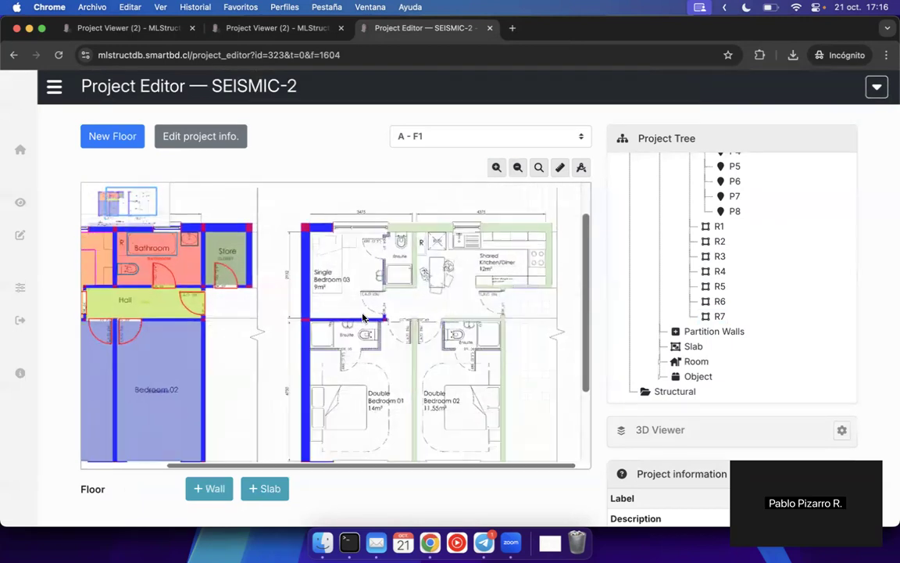
left_click_drag(321, 280, 321, 345)
mouse_move(338, 416)
left_mouse_down()
mouse_move(337, 313)
mouse_move(356, 303)
mouse_move(365, 244)
mouse_move(384, 289)
mouse_move(388, 368)
mouse_move(323, 404)
left_mouse_up()
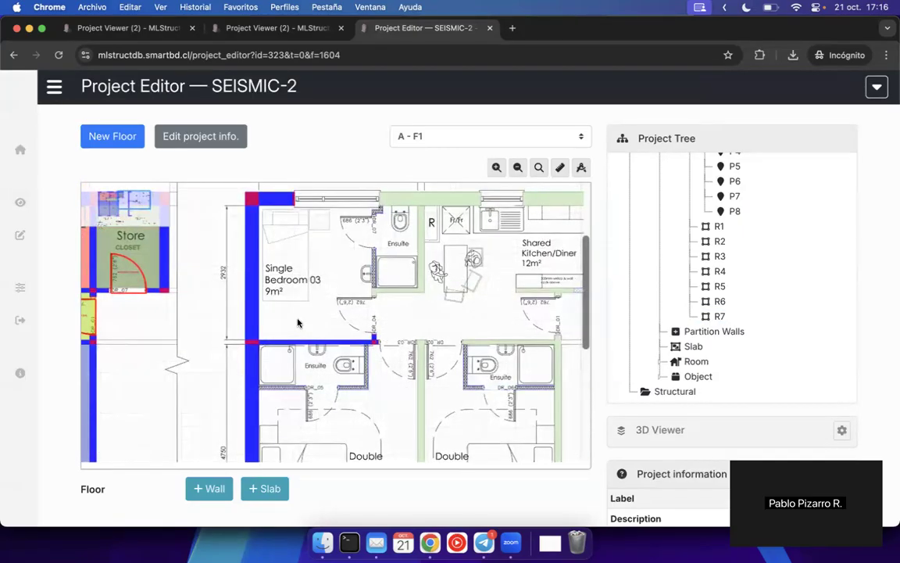
scroll(340, 335, "up", 5)
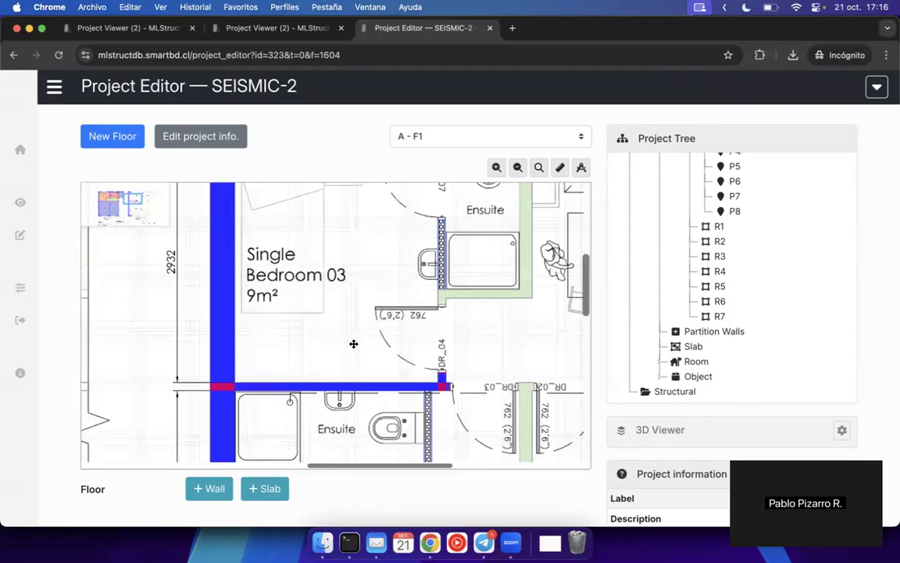
left_click_drag(367, 403, 324, 279)
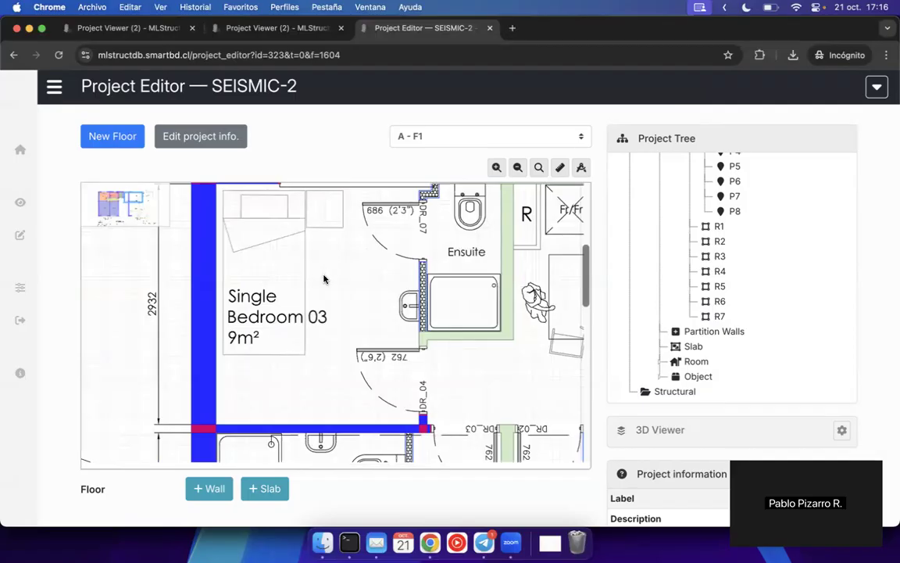
left_click_drag(362, 300, 302, 360)
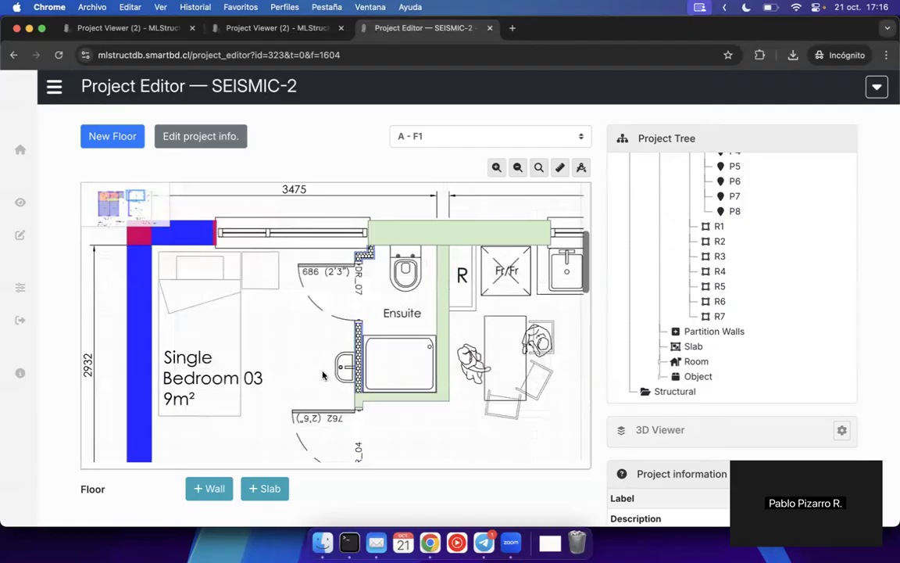
scroll(302, 360, "down", 8)
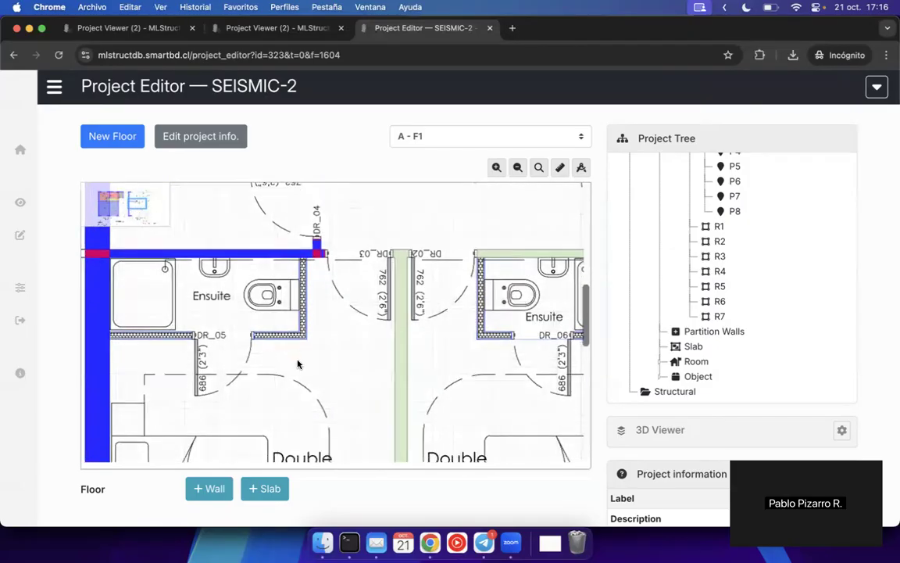
- Start structural wall W7 from a polygon on floor F1, with material RC, point colour ff0000 and rect colour 0000ff
scroll(708, 316, "up", 5)
scroll(708, 315, "up", 2)
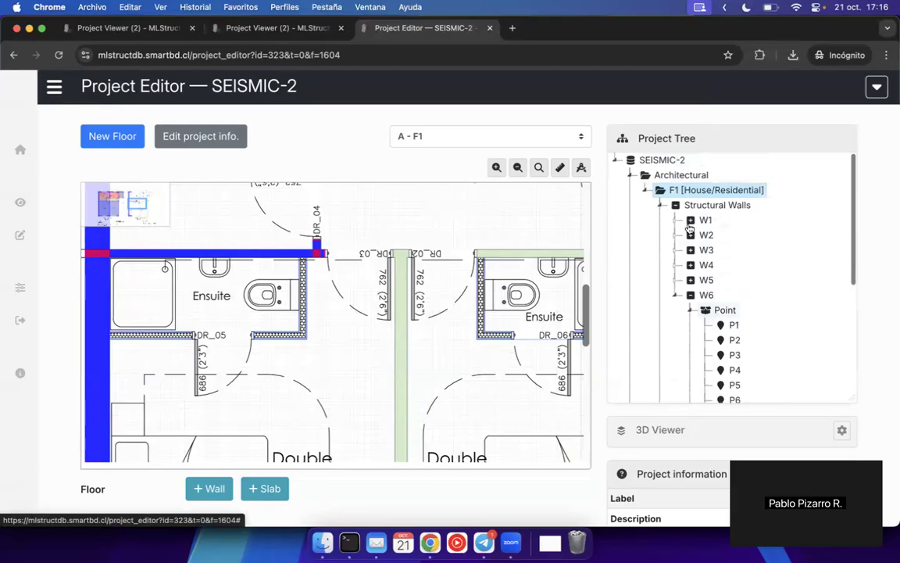
left_click(660, 206)
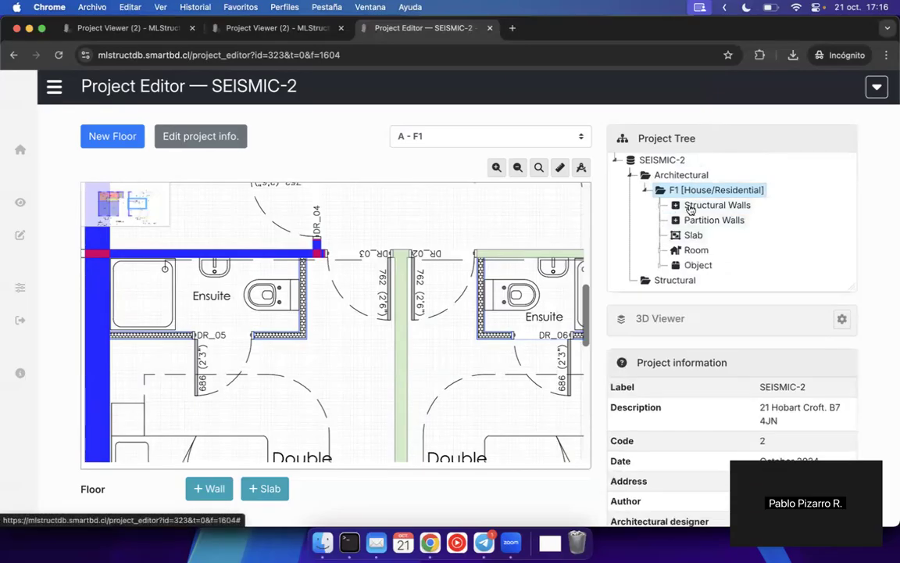
right_click(690, 209)
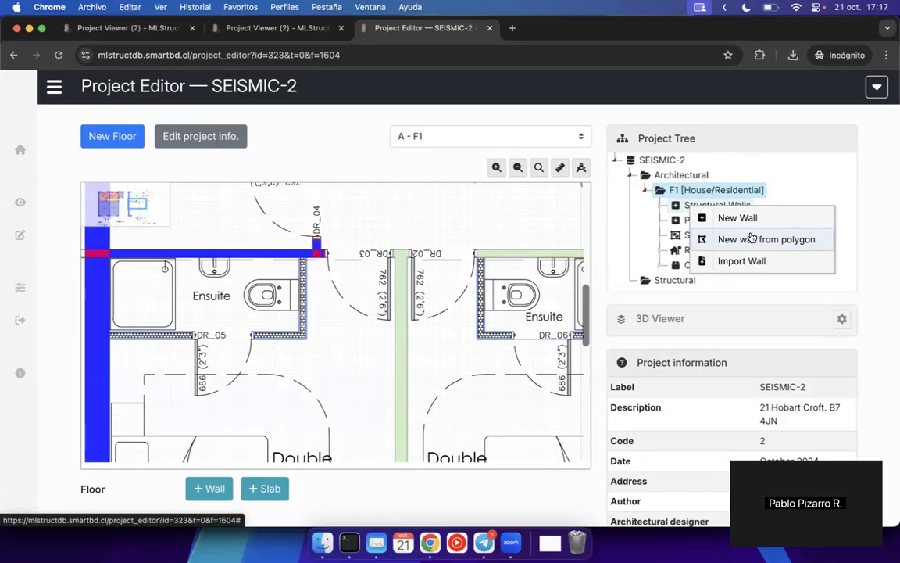
left_click(746, 239)
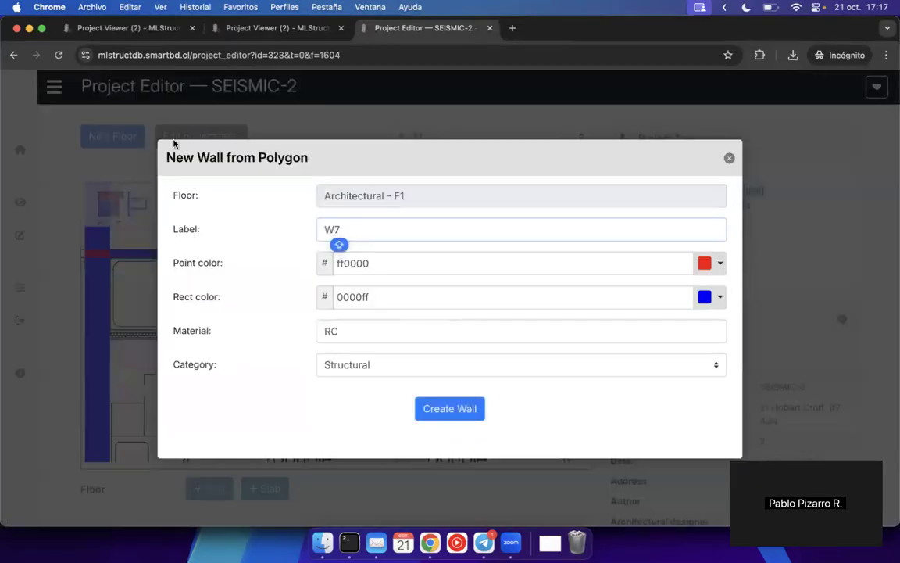
left_click(455, 403)
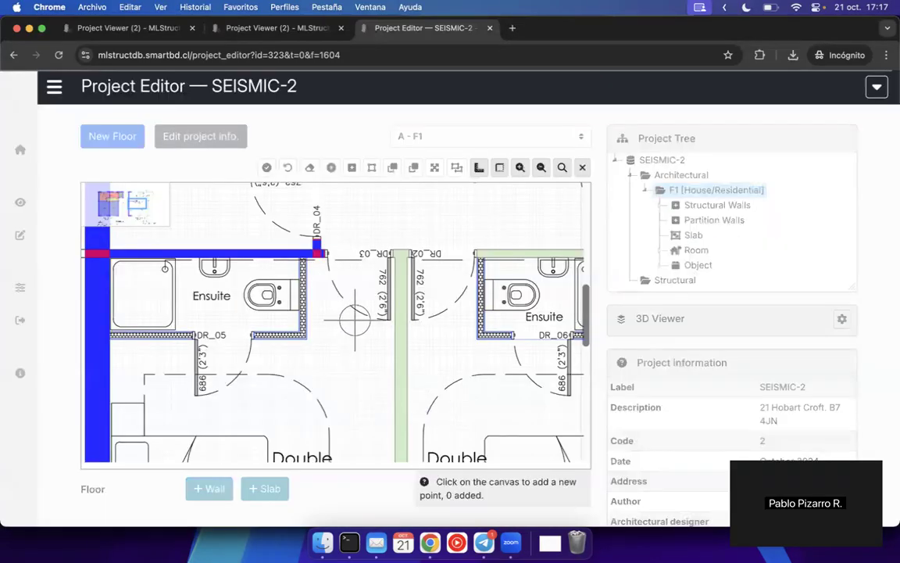
- Place wall W7's first polygon point at the inner corner of the short wall beside Double Bedroom 02's window
scroll(390, 336, "up", 5)
scroll(412, 352, "right", 3)
scroll(412, 352, "up", 4)
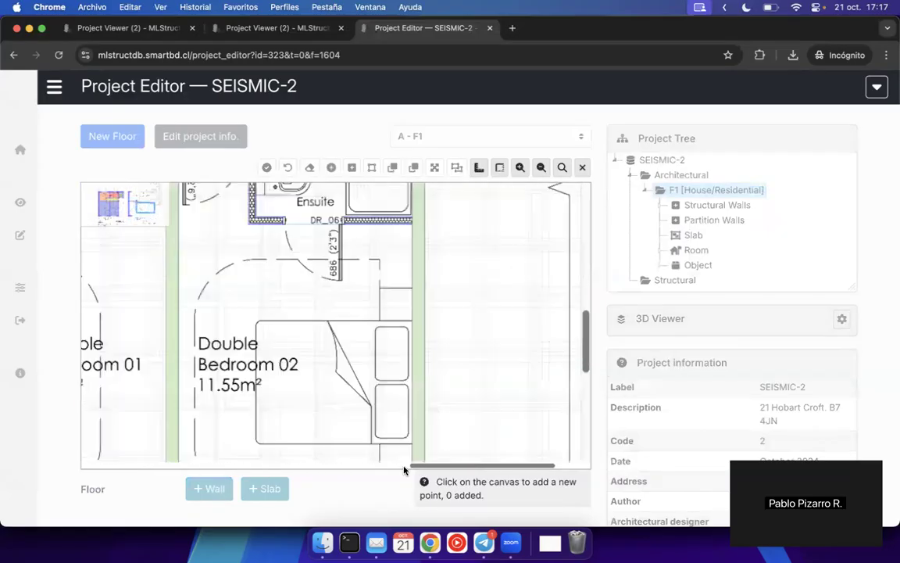
scroll(412, 352, "down", 4)
scroll(412, 352, "up", 5)
scroll(344, 313, "up", 2)
scroll(359, 325, "down", 5)
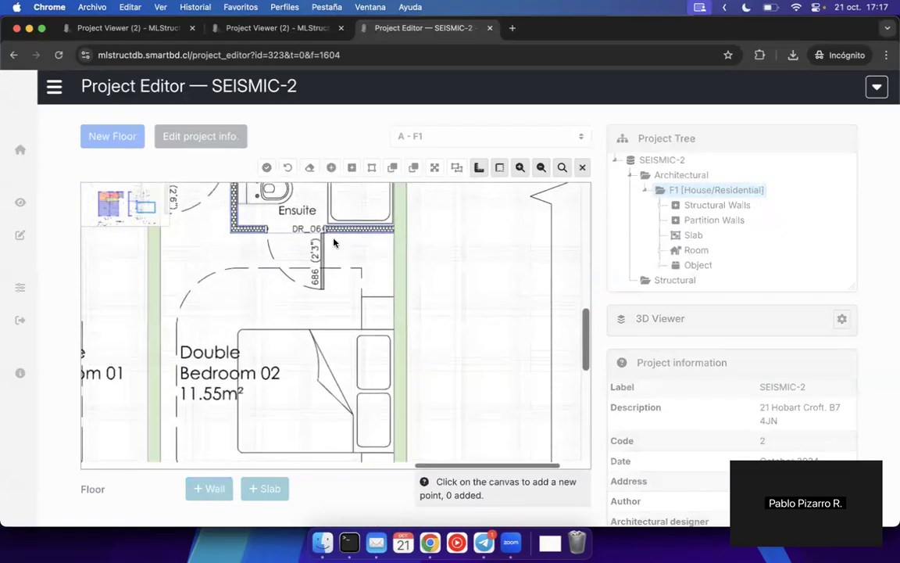
scroll(359, 324, "down", 3)
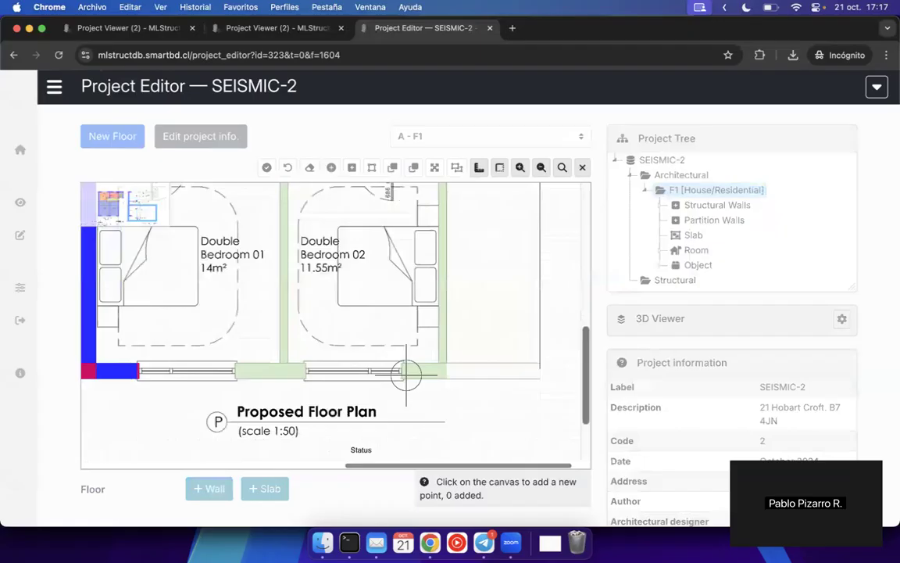
scroll(406, 372, "up", 5)
scroll(394, 313, "up", 2)
left_click(375, 325)
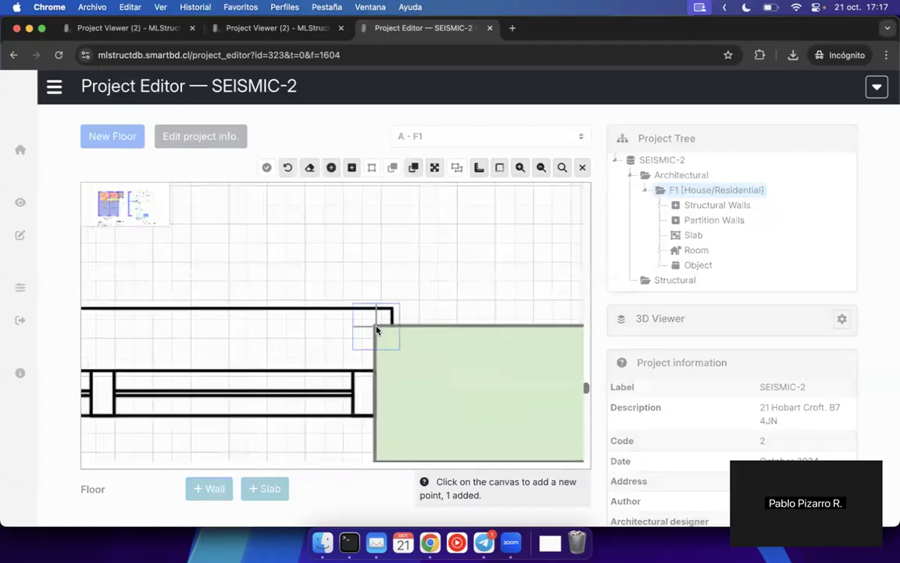
- Add wall W7's second and third polygon points at the window-side outer corner and the building's outer corner below Double Bedroom 02
scroll(352, 382, "up", 5)
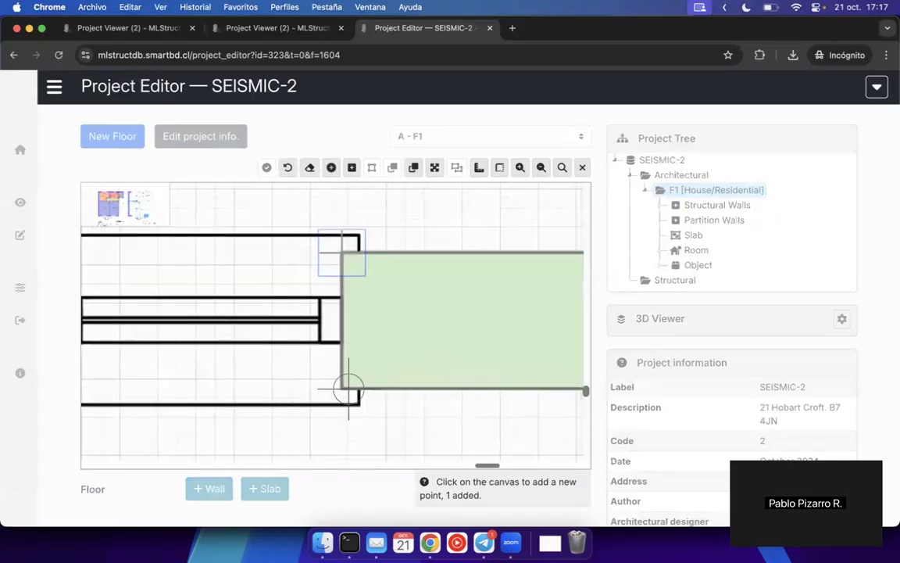
left_click(337, 388)
scroll(337, 388, "up", 8)
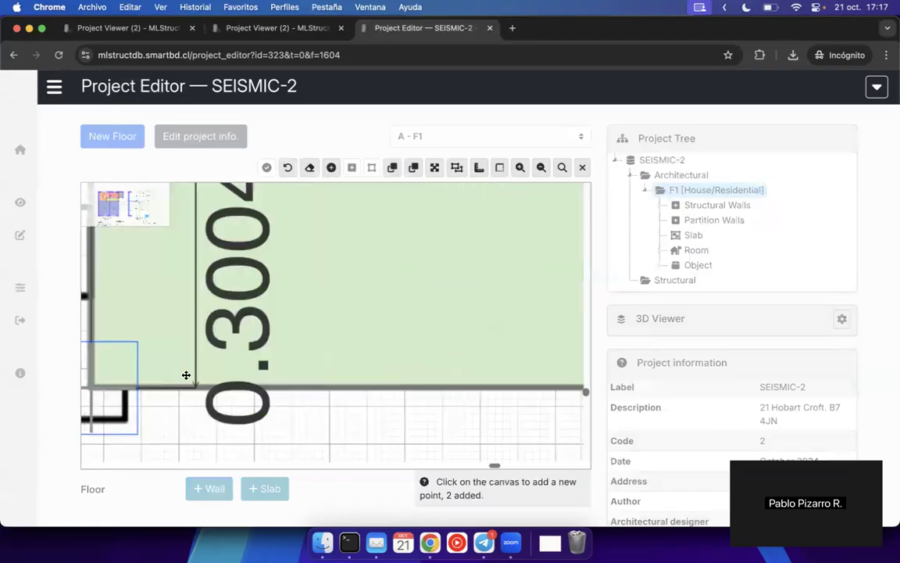
scroll(433, 354, "down", 3)
left_click(395, 409)
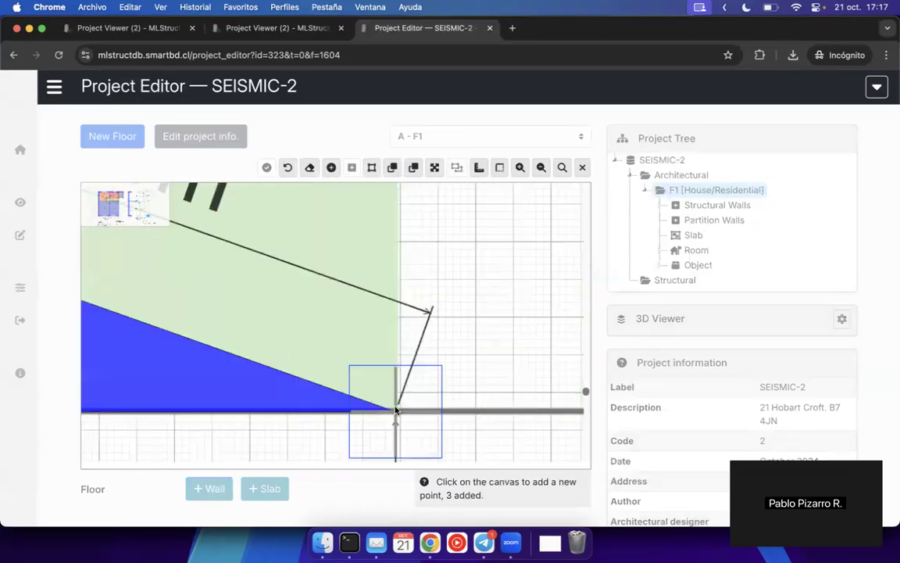
- Add wall W7's fourth polygon point at the upper outer corner of Double Bedroom 02's outer wall, just below door DR_01
scroll(418, 318, "down", 5)
mouse_move(454, 232)
left_mouse_down()
mouse_move(452, 436)
mouse_move(450, 376)
left_mouse_up()
left_click_drag(454, 269, 451, 474)
left_click_drag(455, 230, 447, 458)
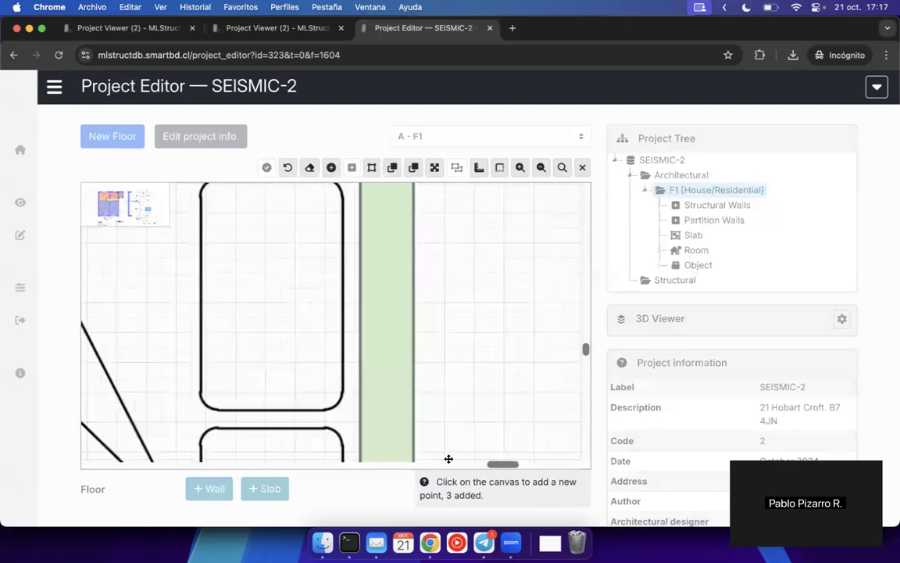
mouse_move(456, 250)
left_mouse_down()
mouse_move(456, 485)
mouse_move(471, 510)
left_mouse_up()
left_click_drag(471, 231, 469, 516)
scroll(410, 266, "up", 3)
left_click(416, 296)
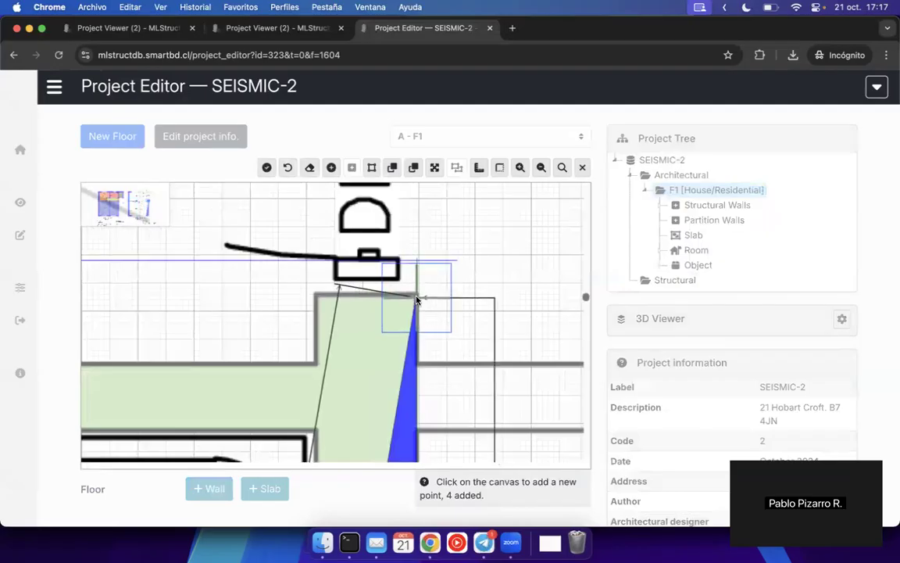
- Add wall W7's fifth and sixth polygon points at the outer wall's upper inner corner and its junction with the ensuite wall's upper face
left_click(315, 297)
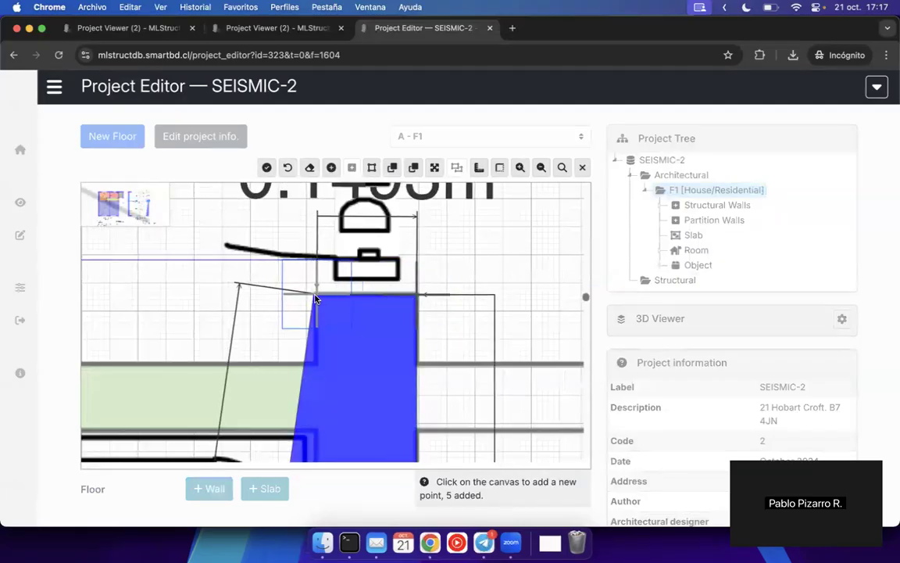
left_click_drag(316, 353, 315, 362)
- Add wall W7's seventh and eighth polygon points at the upper and lower corners of the ensuite wall's end beside door DR_02
left_click_drag(260, 396, 735, 375)
left_click_drag(313, 367, 741, 314)
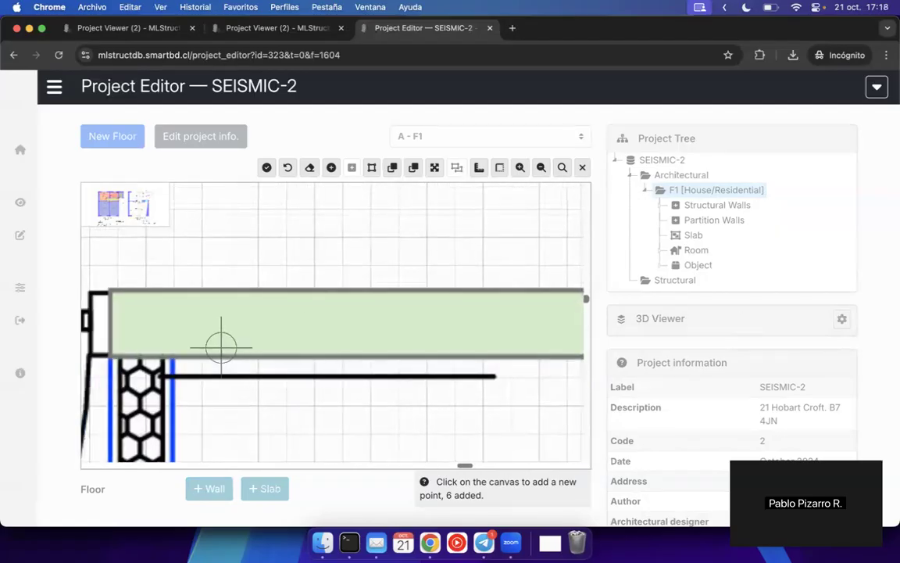
left_click_drag(221, 347, 350, 342)
left_click(244, 284)
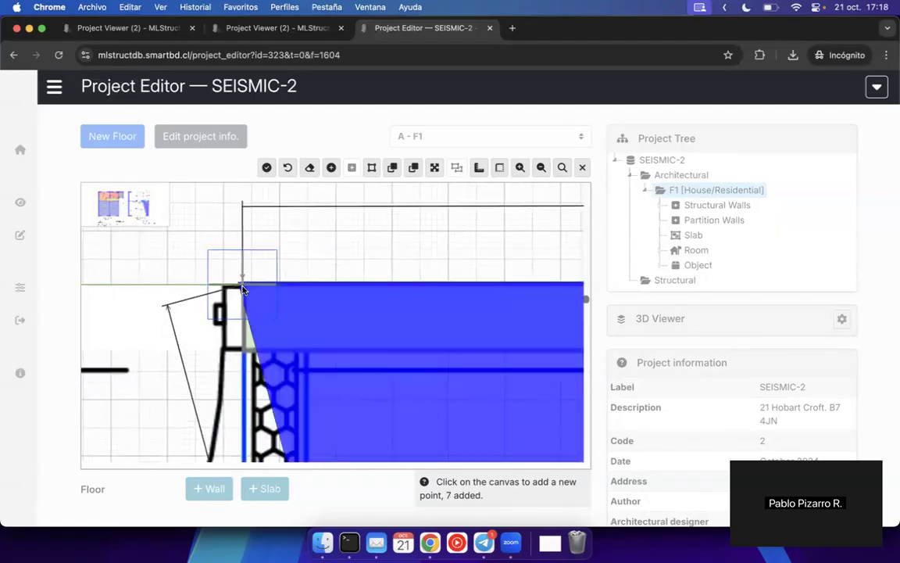
left_click_drag(243, 286, 249, 287)
left_click_drag(251, 357, 249, 351)
key("Up")
key("Up")
key("Up")
key("Up")
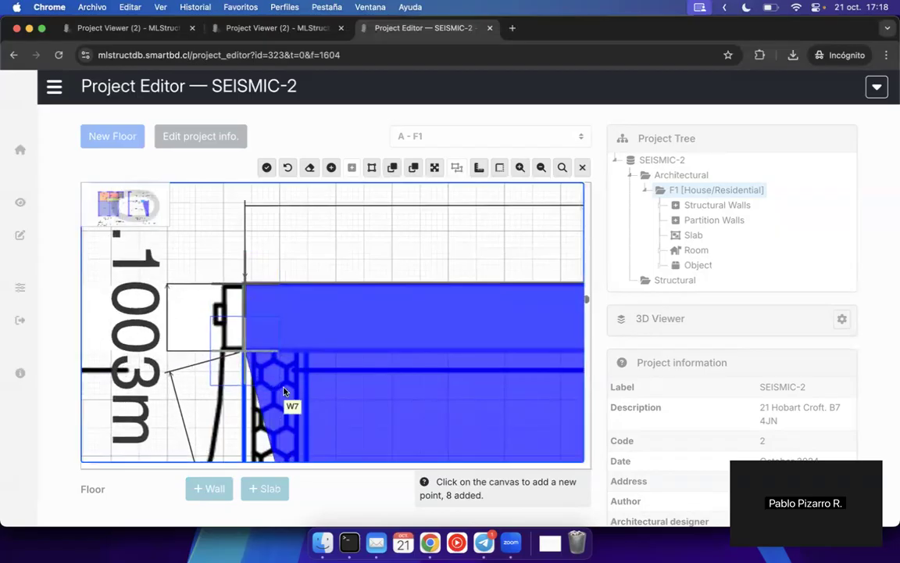
- Add wall W7's ninth polygon point at the inner corner where the ensuite wall's lower face meets the outer wall
left_click_drag(524, 371, 256, 367)
left_click_drag(450, 368, 164, 361)
left_click_drag(380, 363, 72, 361)
left_click_drag(433, 330, 174, 333)
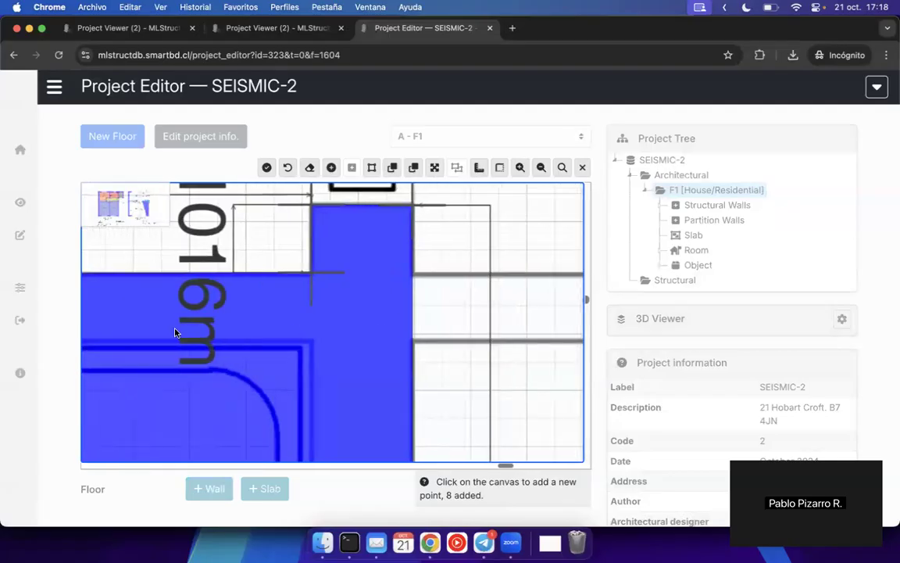
left_click(308, 343)
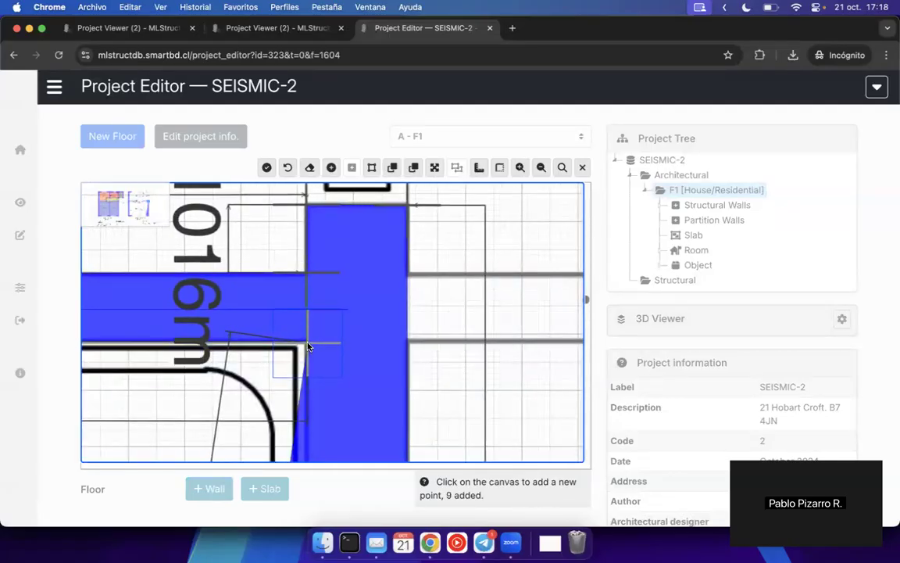
- Add wall W7's tenth polygon point at Double Bedroom 02's inner corner, where the outer wall meets the short window wall
left_click_drag(330, 403, 321, 149)
left_click_drag(344, 426, 342, 270)
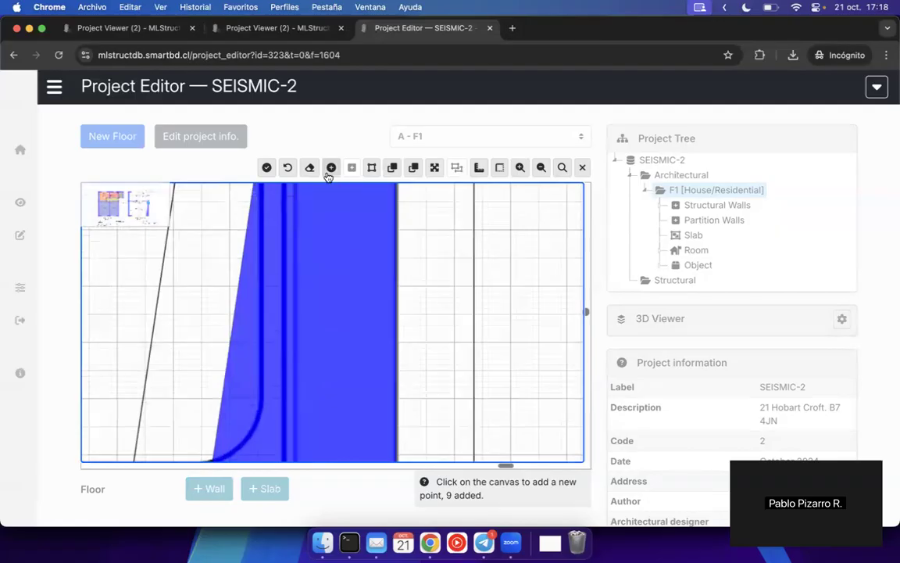
left_click(541, 167)
scroll(336, 383, "down", 8)
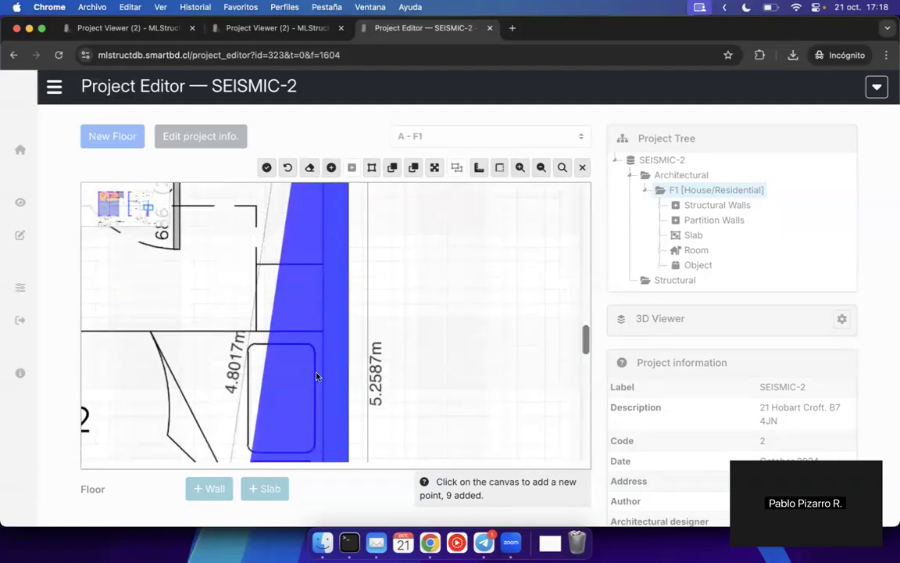
left_click_drag(330, 322, 330, 301)
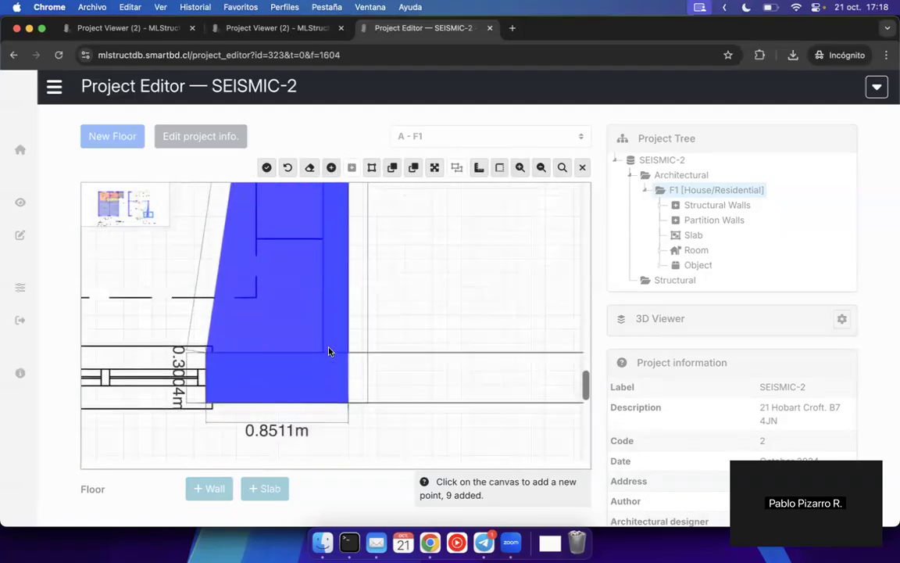
scroll(330, 348, "up", 3)
left_click(319, 357)
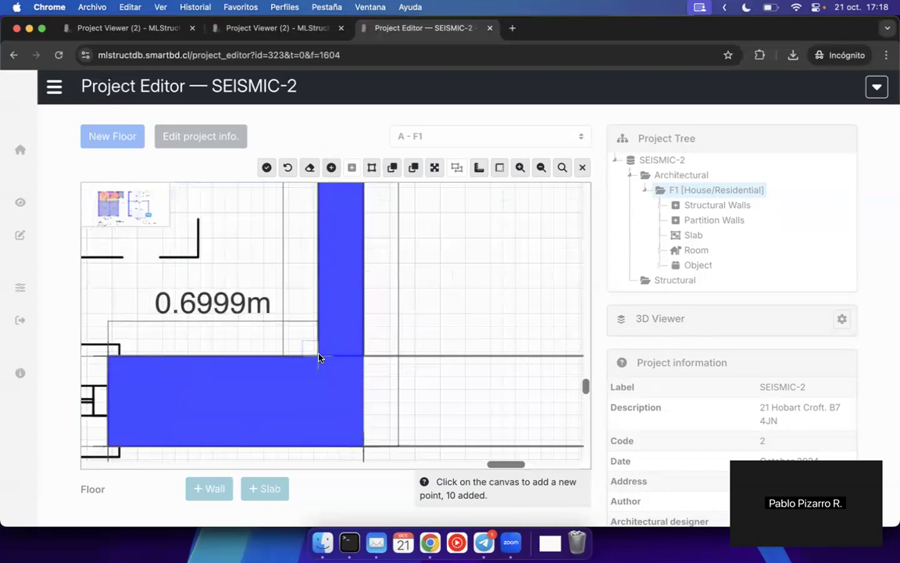
- Finish the ten-point polygon, generate wall W7 from the shape, and return to floor F1
scroll(334, 393, "down", 10)
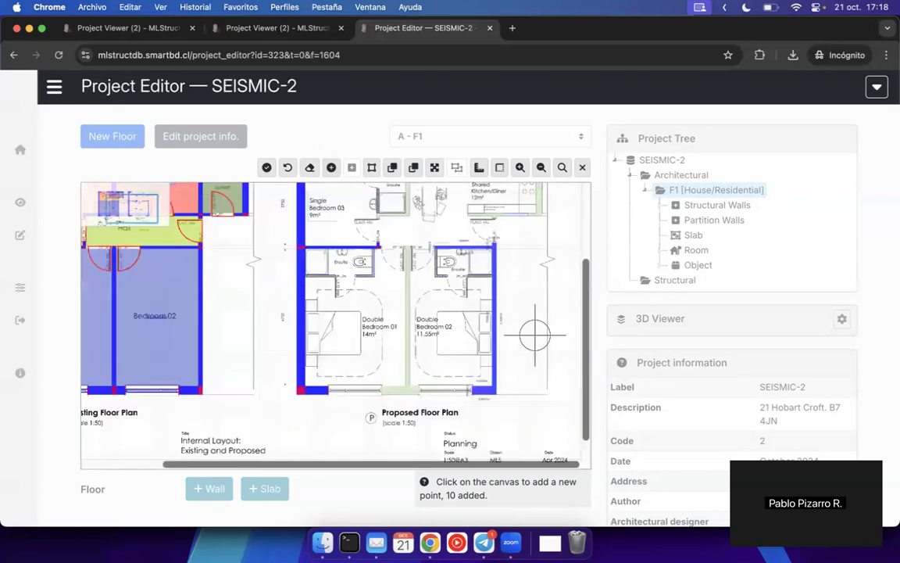
left_click(267, 168)
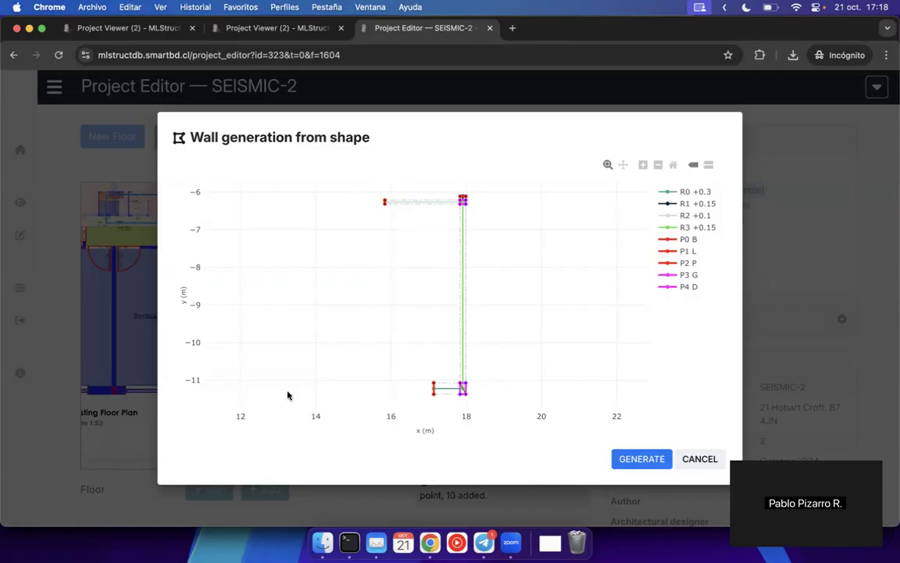
left_click(642, 460)
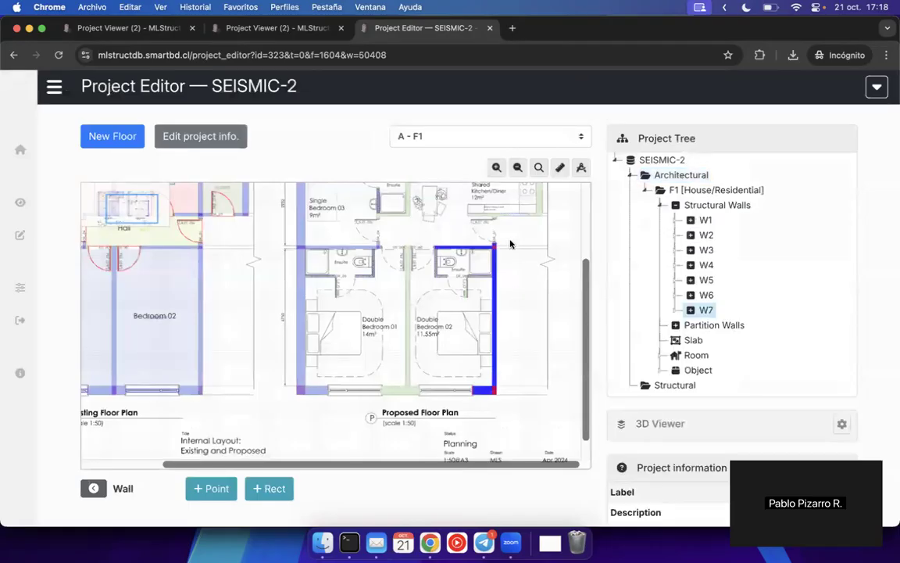
scroll(423, 275, "up", 2)
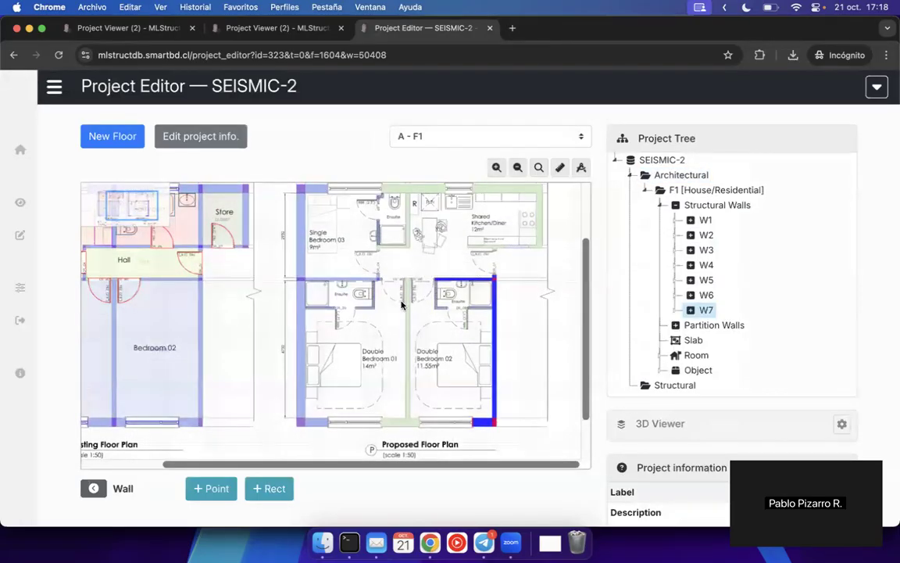
left_click(93, 488)
- Start structural wall W8 from a polygon on floor F1
scroll(472, 317, "up", 2)
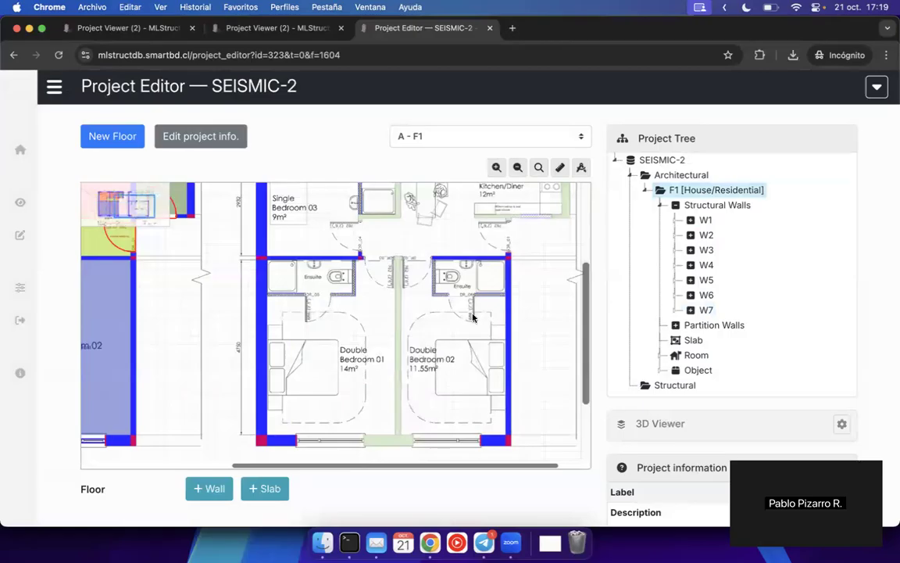
scroll(472, 316, "up", 3)
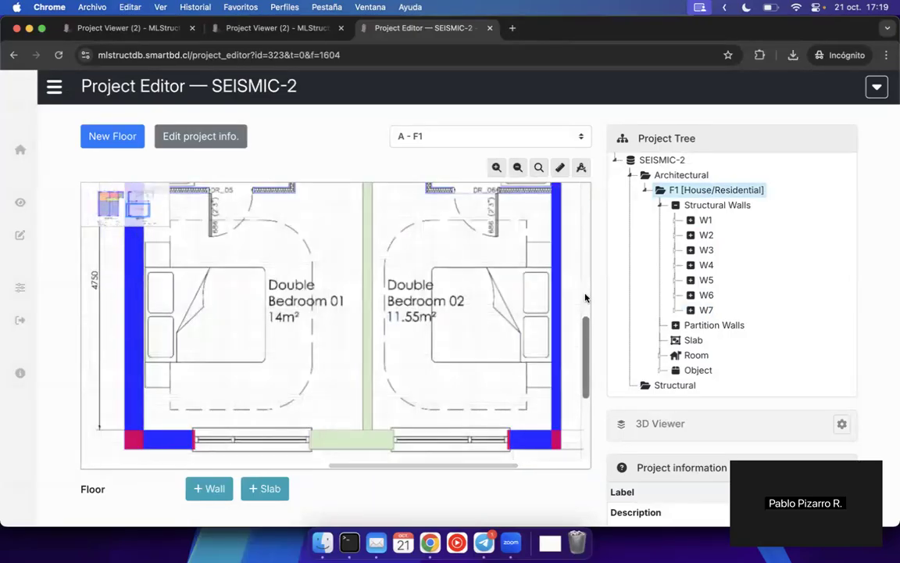
right_click(688, 205)
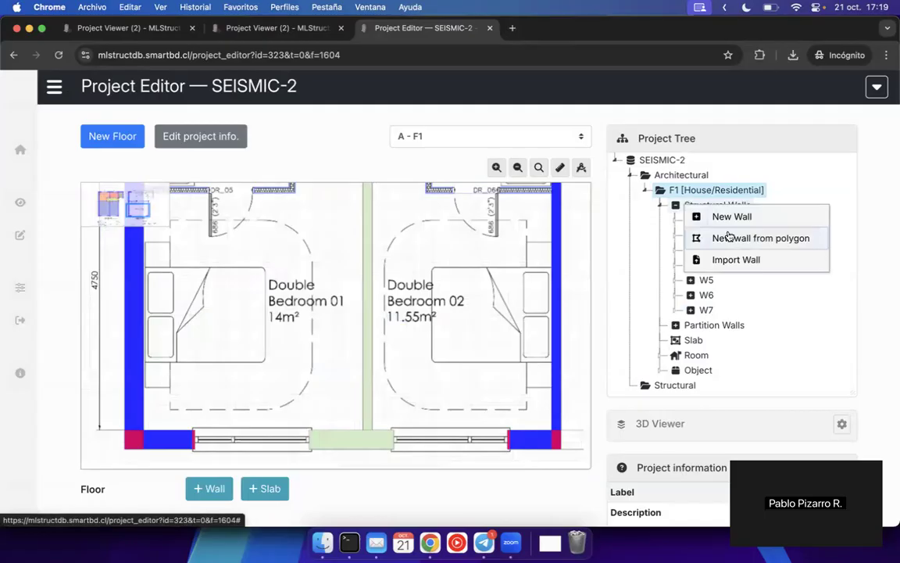
left_click(727, 239)
left_click(453, 412)
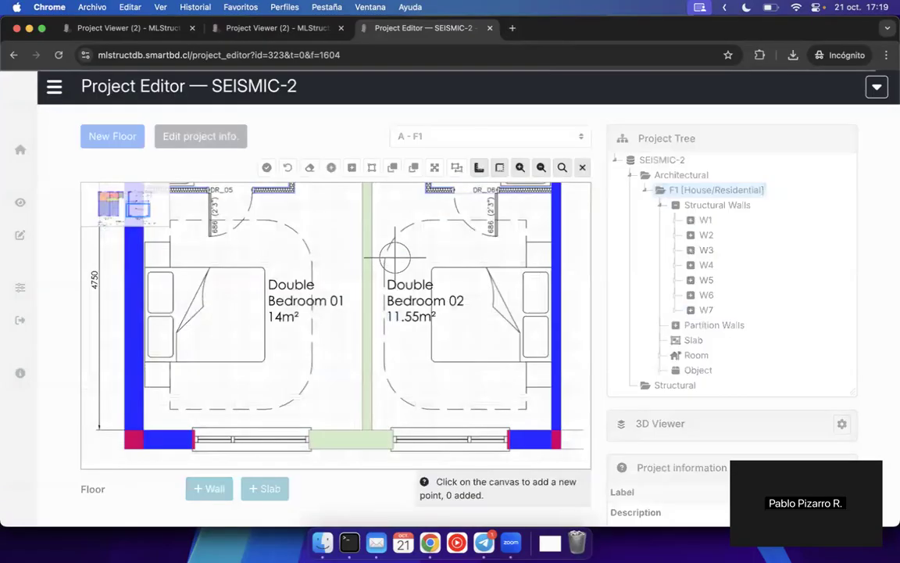
- Place wall W8's first polygon point where the Double Bedroom 01 face of the dividing wall meets the wall segment between the windows
scroll(391, 266, "up", 3)
scroll(353, 317, "up", 3)
scroll(394, 325, "up", 5)
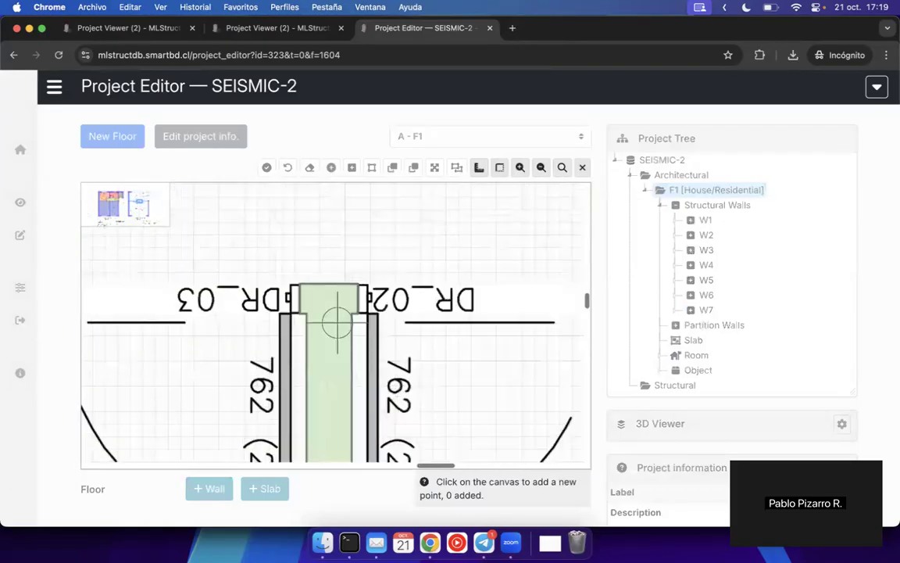
scroll(300, 310, "up", 3)
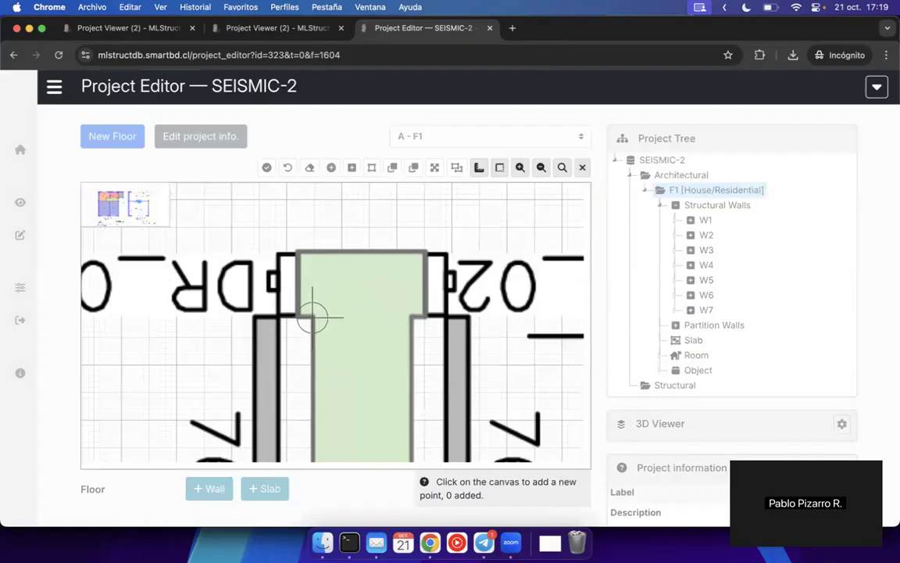
left_click_drag(313, 318, 329, 32)
scroll(332, 355, "down", 5)
left_click_drag(332, 414, 346, 133)
left_click_drag(341, 374, 335, 147)
left_click_drag(353, 390, 356, 125)
left_click_drag(364, 445, 348, 121)
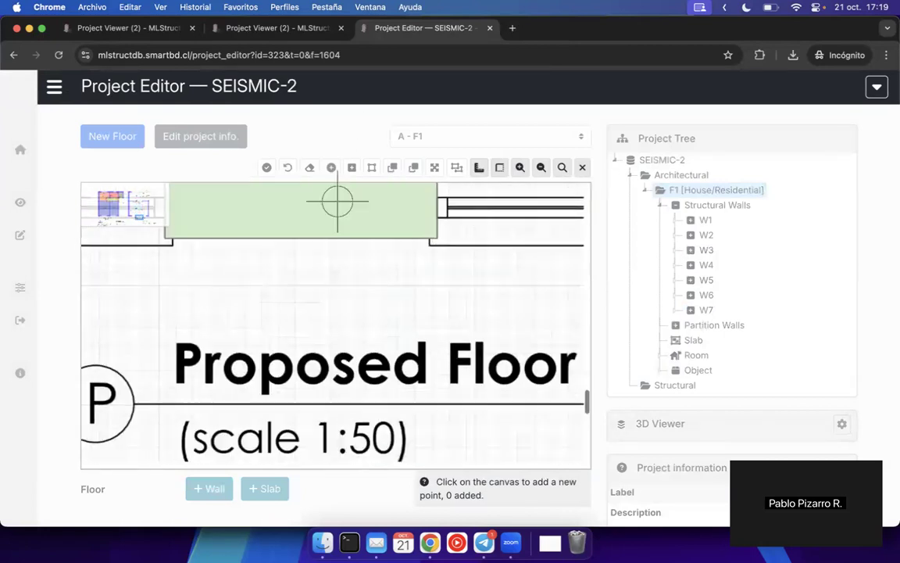
left_click_drag(337, 202, 344, 327)
scroll(344, 325, "up", 3)
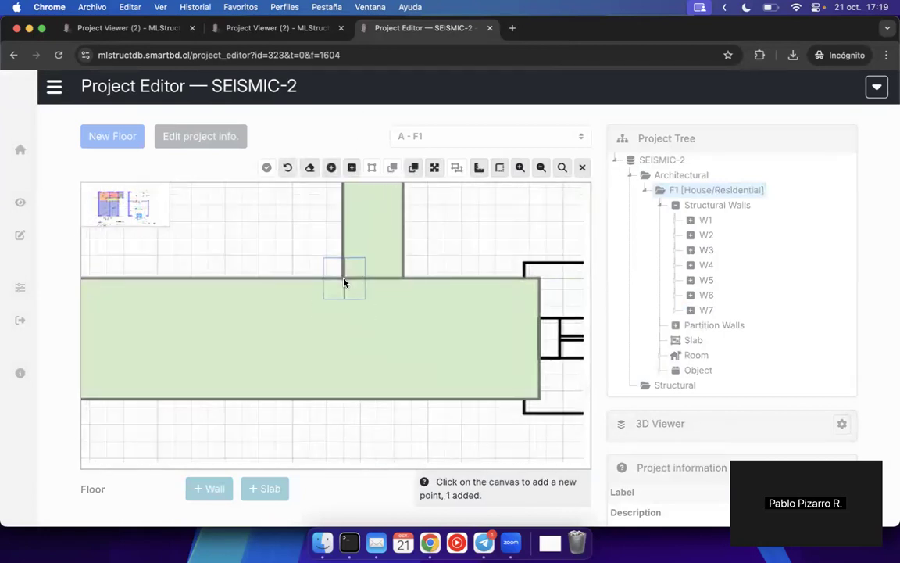
- Add wall W8's second and third polygon points at the inner and outer corners beside Double Bedroom 01's window
left_click_drag(217, 334, 437, 305)
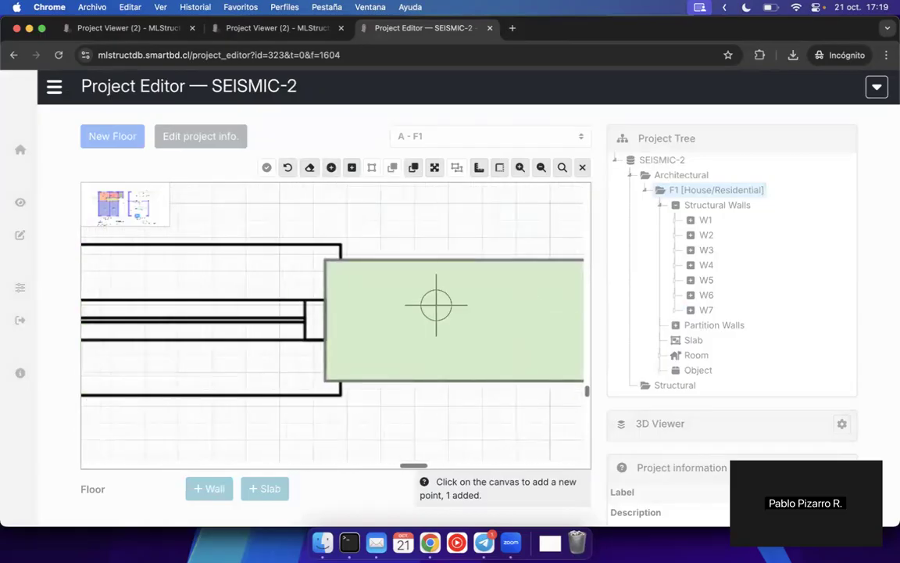
left_click(323, 245)
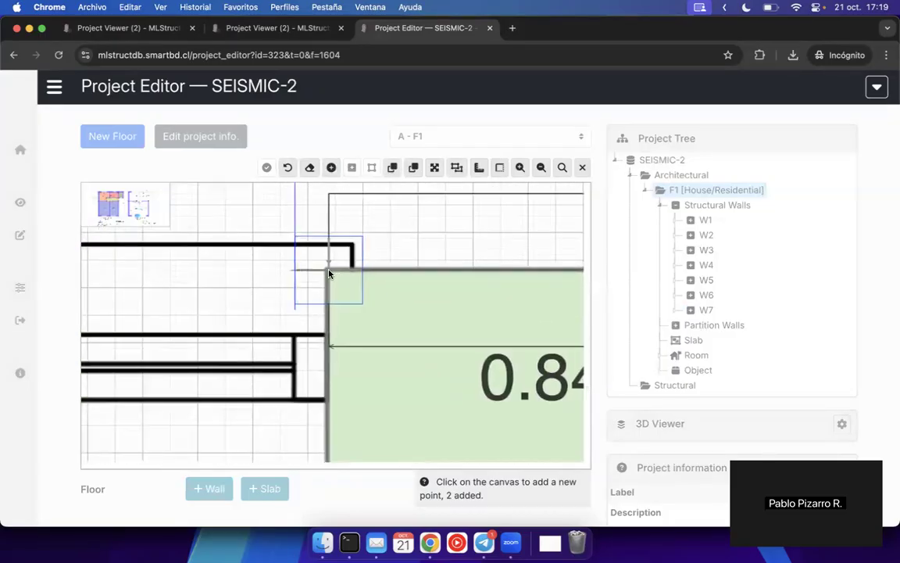
scroll(366, 382, "down", 3)
left_click(299, 370)
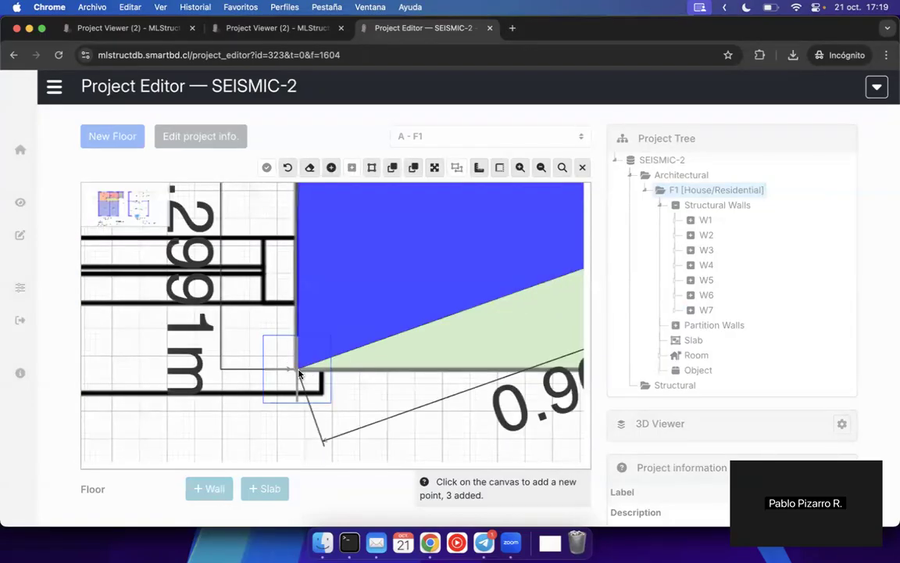
left_click_drag(297, 371, 298, 371)
- Add wall W8's fourth and fifth polygon points at the outer and inner corners beside Double Bedroom 02's window
scroll(423, 380, "right", 8)
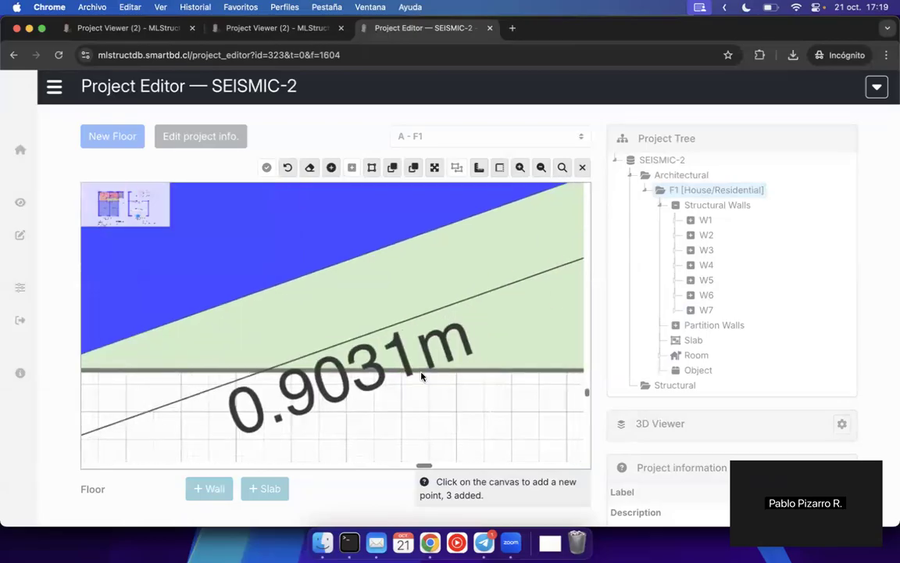
scroll(321, 377, "right", 5)
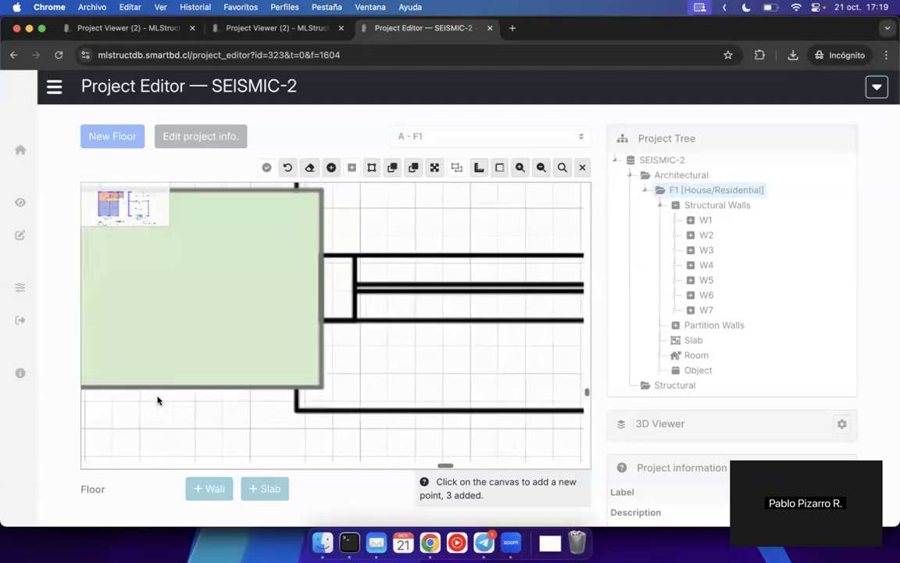
left_click(318, 389)
left_click_drag(318, 388, 321, 387)
scroll(329, 261, "up", 2)
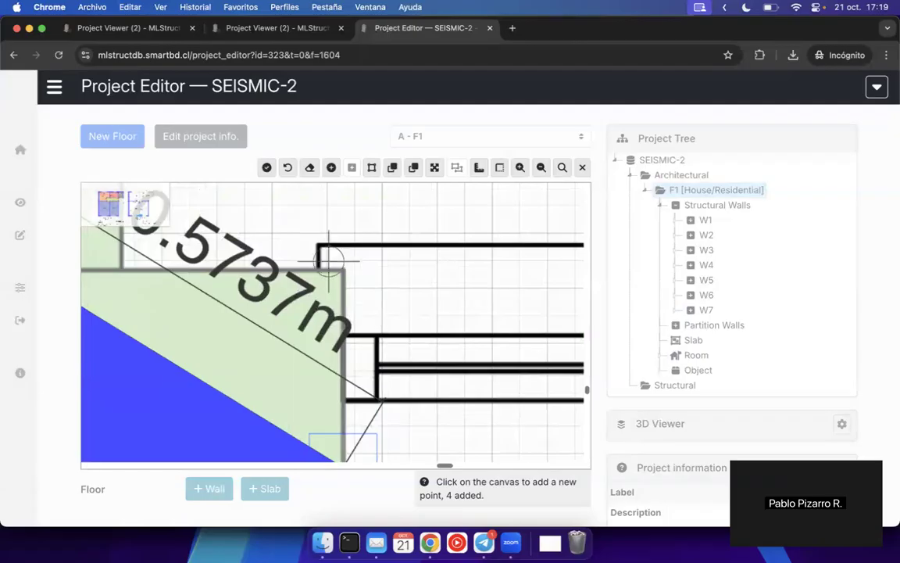
left_click(342, 266)
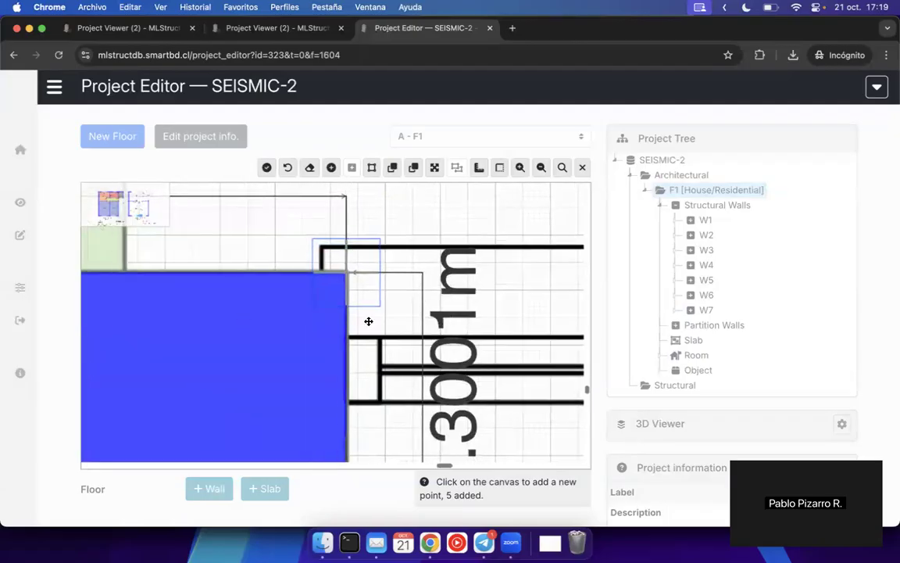
- Add wall W8's sixth and seventh polygon points at the lower junction and upper end of the dividing wall's Double Bedroom 02 face
scroll(336, 283, "left", 3)
left_click(297, 266)
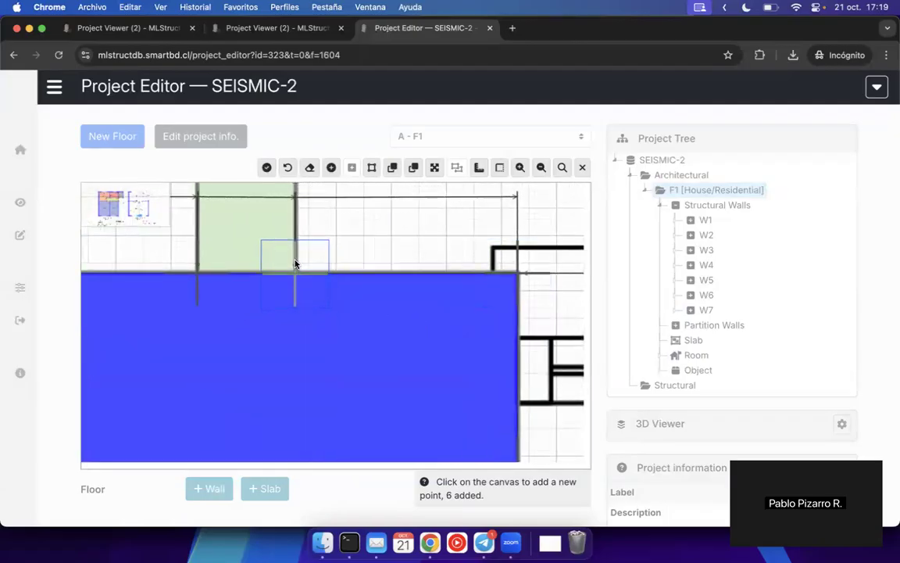
left_click_drag(364, 234, 383, 529)
left_click_drag(373, 213, 372, 469)
scroll(372, 411, "down", 3)
scroll(371, 412, "down", 3)
left_click_drag(390, 243, 377, 534)
left_click_drag(358, 223, 358, 486)
scroll(352, 297, "up", 4)
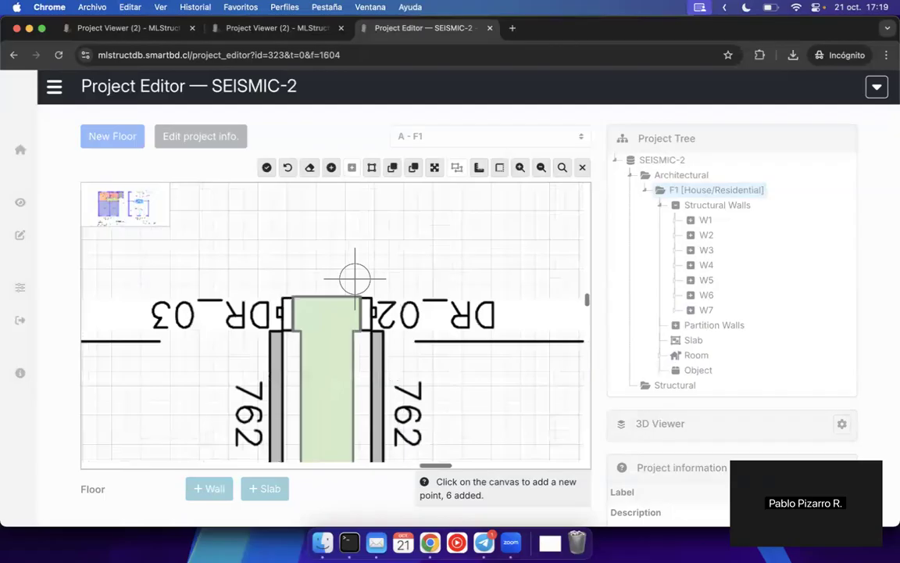
left_click(354, 298)
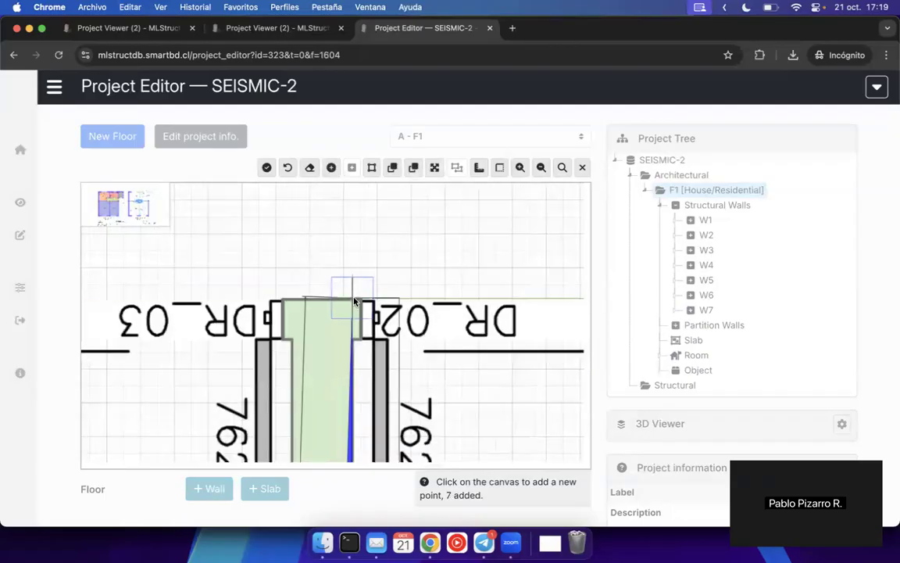
- Add wall W8's eighth polygon point at the dividing wall's upper end beside door DR_03, and generate the wall from the shape
scroll(336, 338, "up", 3)
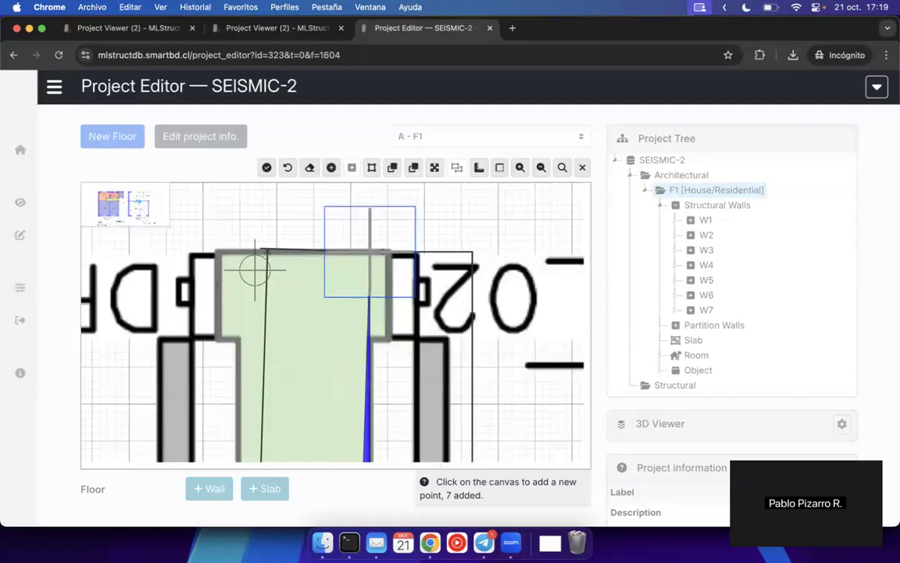
left_click(241, 256)
left_click(266, 167)
left_click(630, 464)
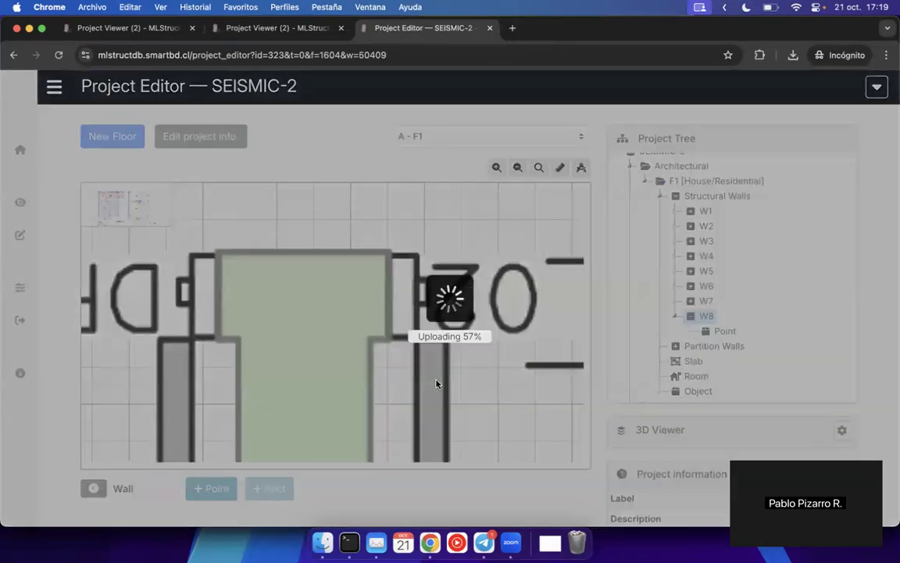
scroll(436, 384, "down", 10)
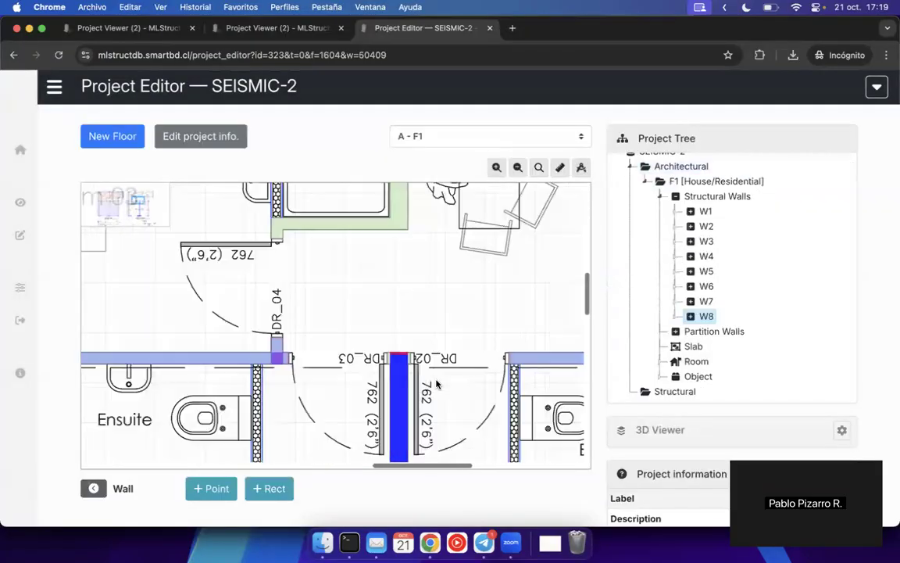
- Create wall W9 from a polygon and add its first two points at the upper and lower corners of the kitchen wall's free end
scroll(429, 360, "up", 5)
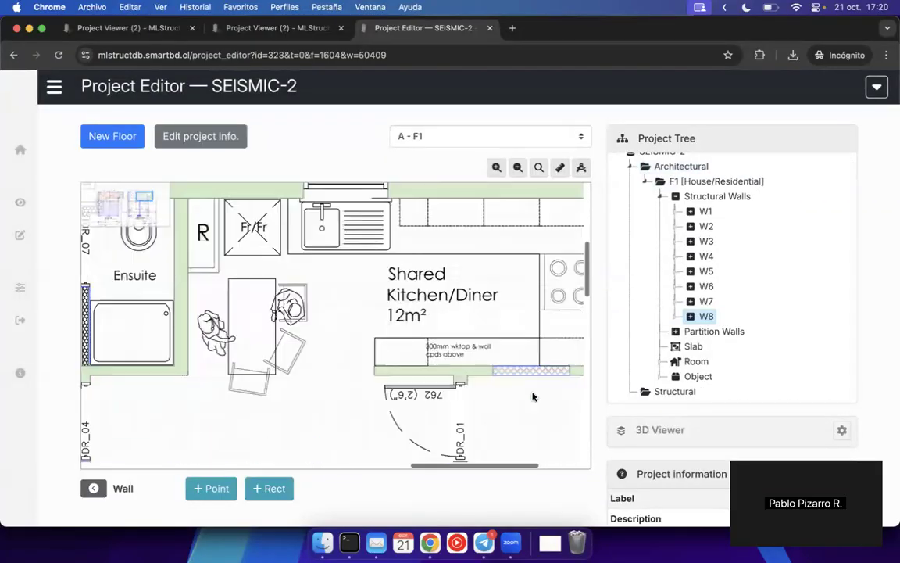
right_click(698, 201)
left_click(728, 231)
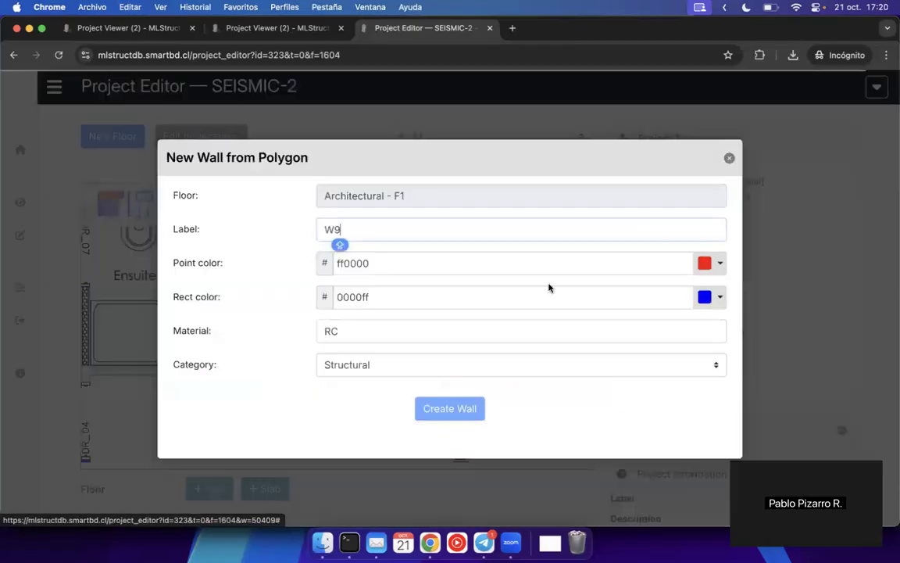
left_click(440, 410)
scroll(367, 302, "up", 3)
scroll(449, 400, "up", 6)
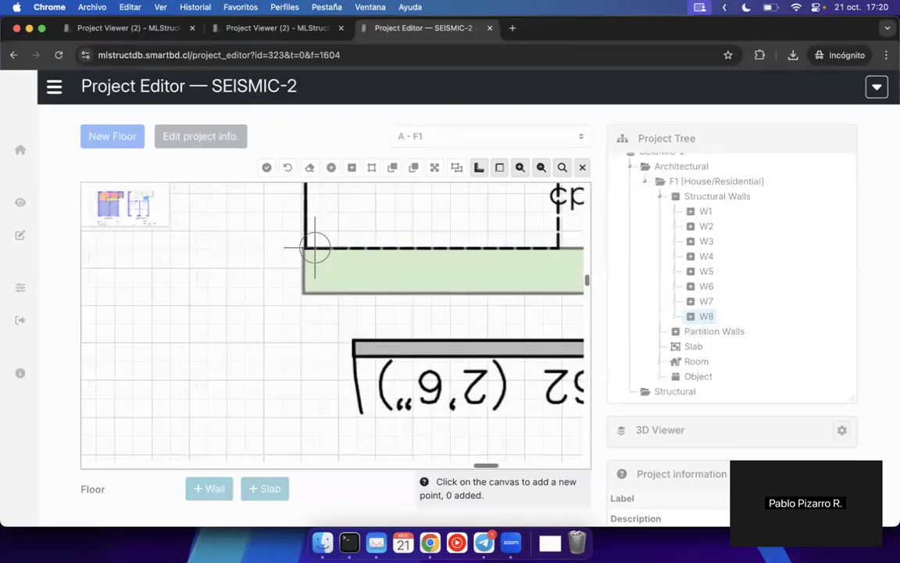
scroll(299, 250, "up", 3)
left_click(297, 250)
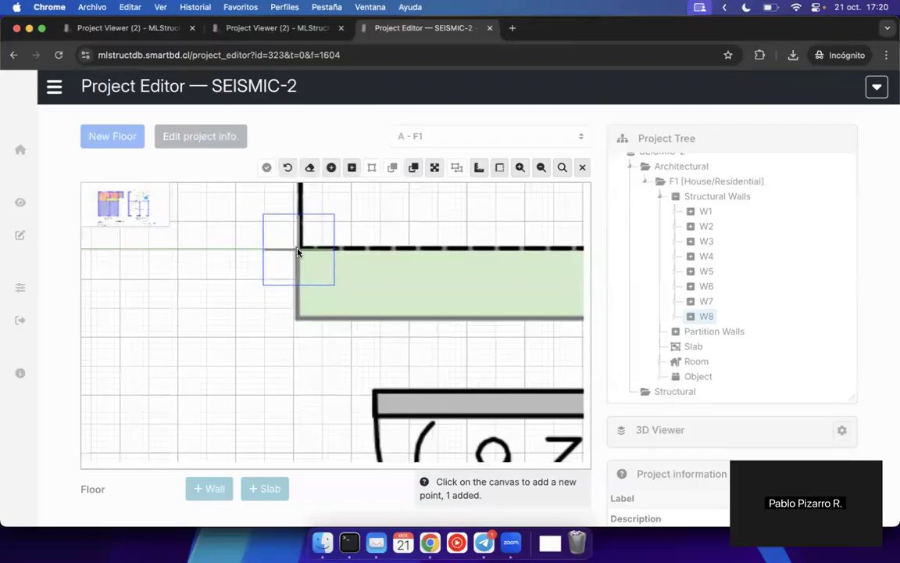
left_click(300, 319)
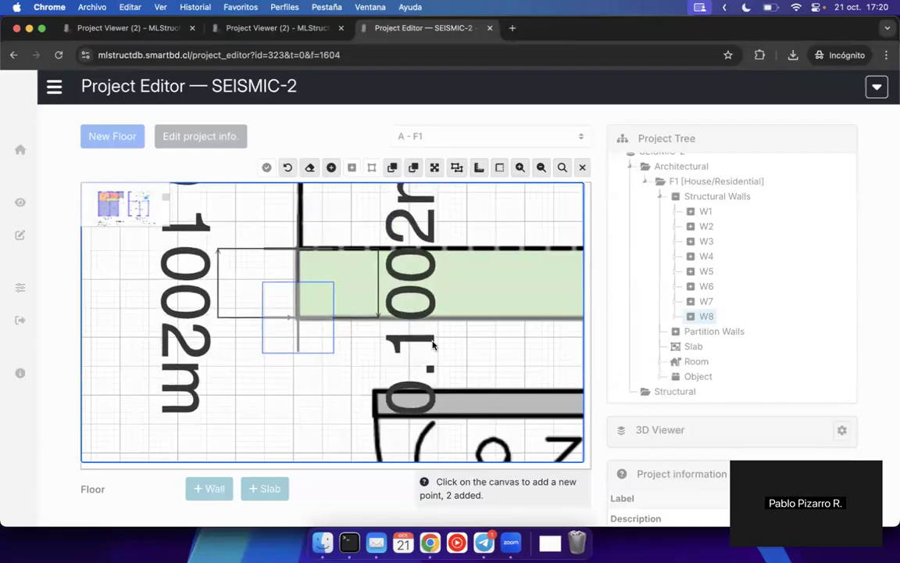
- Add wall W9's polygon points at the near inner corner and both lower corners of the short stub above door DR_01
scroll(541, 360, "down", 3)
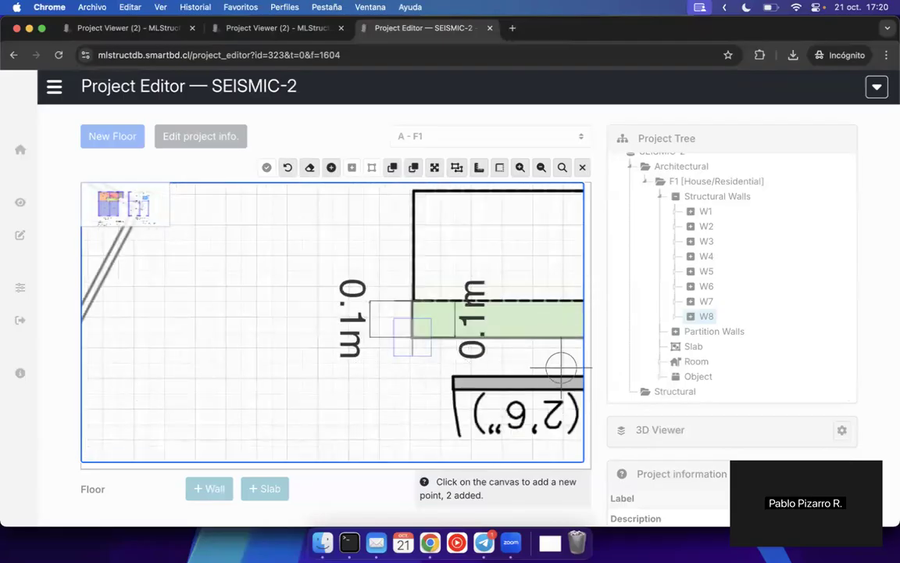
scroll(407, 356, "up", 5)
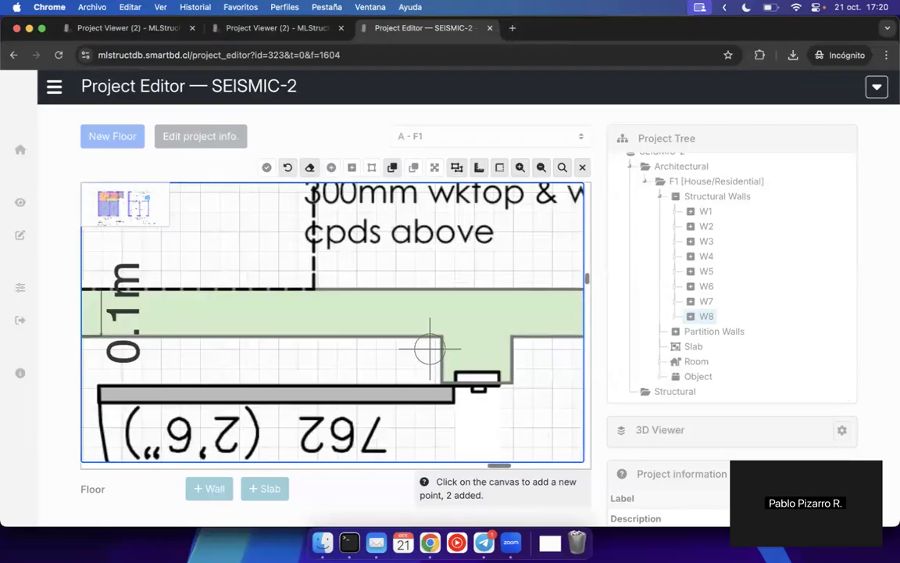
left_click(450, 332)
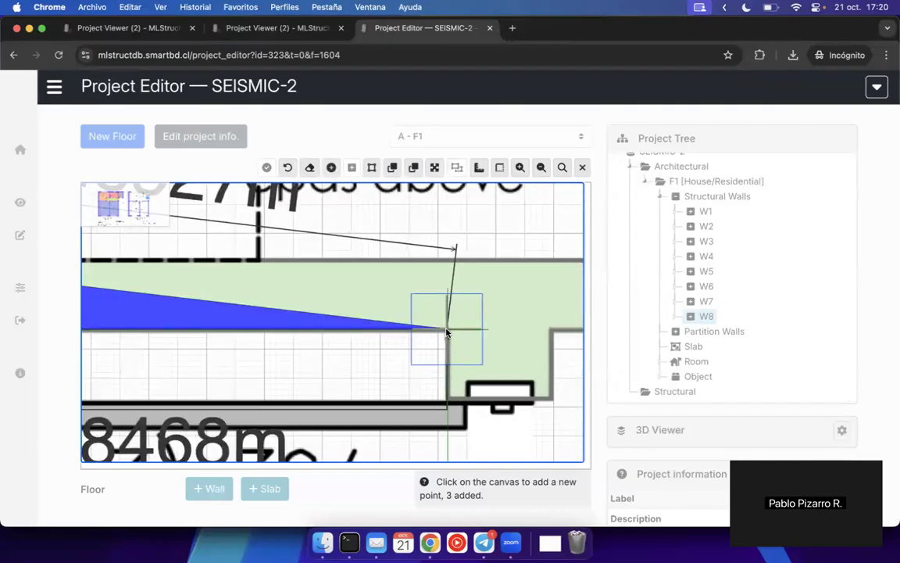
scroll(473, 421, "up", 3)
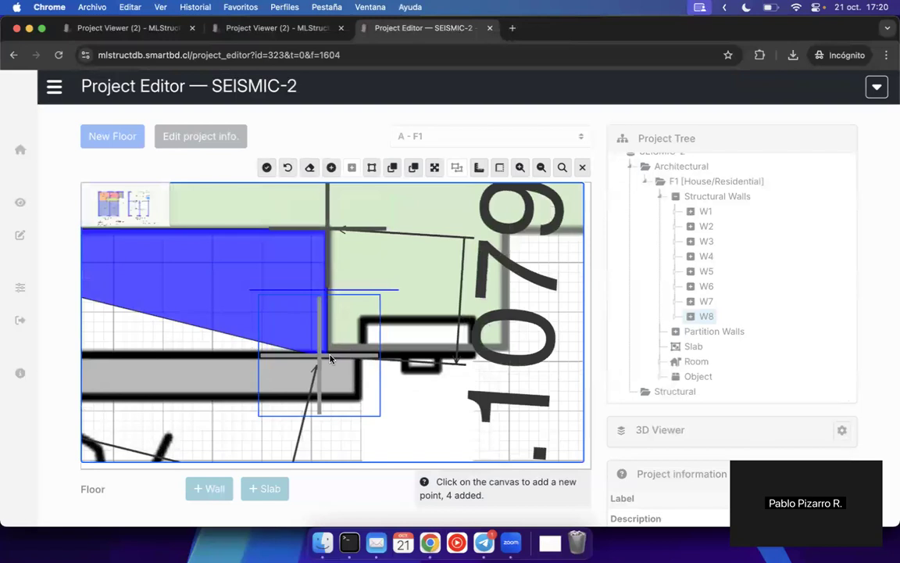
left_click(340, 350)
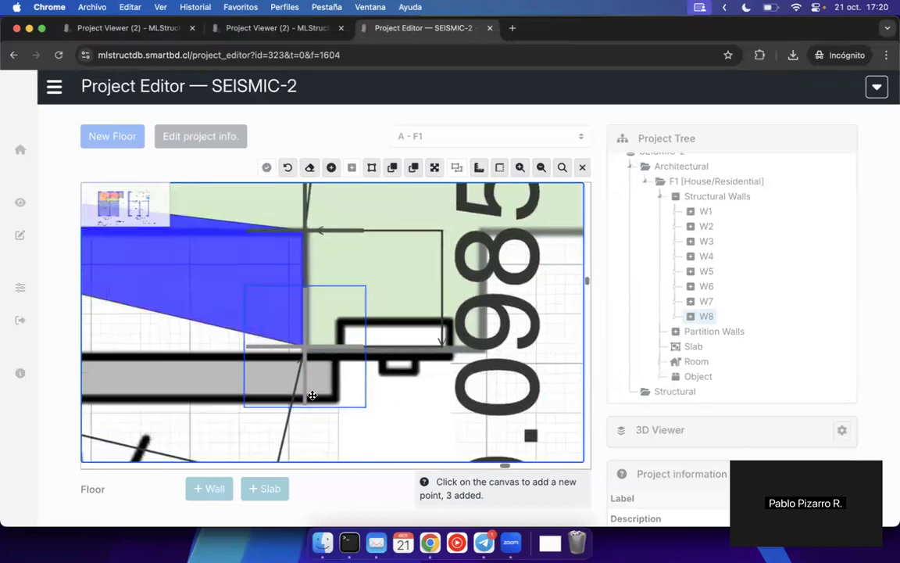
left_click(365, 378)
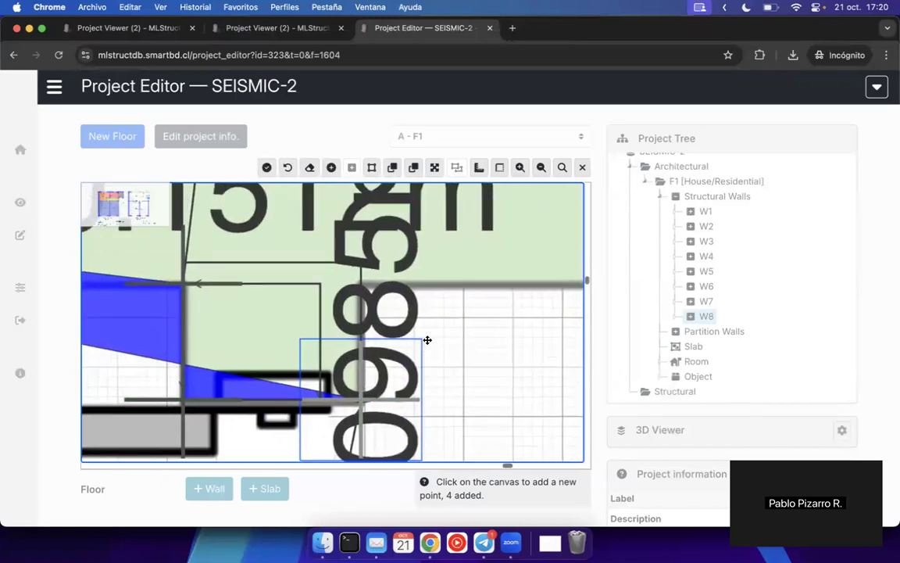
- Add wall W9's points at the stub's other inner corner, both corners beside the hatched partition, and the free end's lower corner
left_click(368, 294)
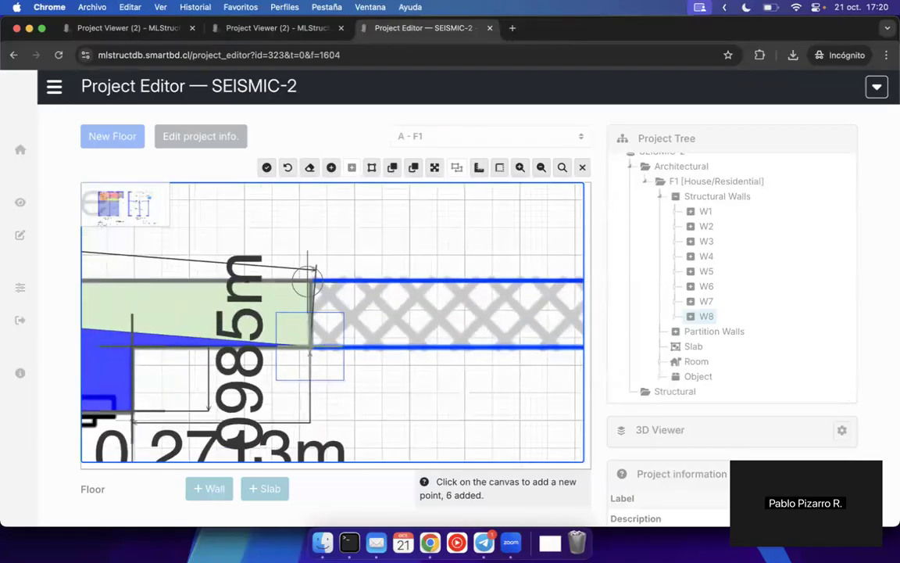
left_click(310, 281)
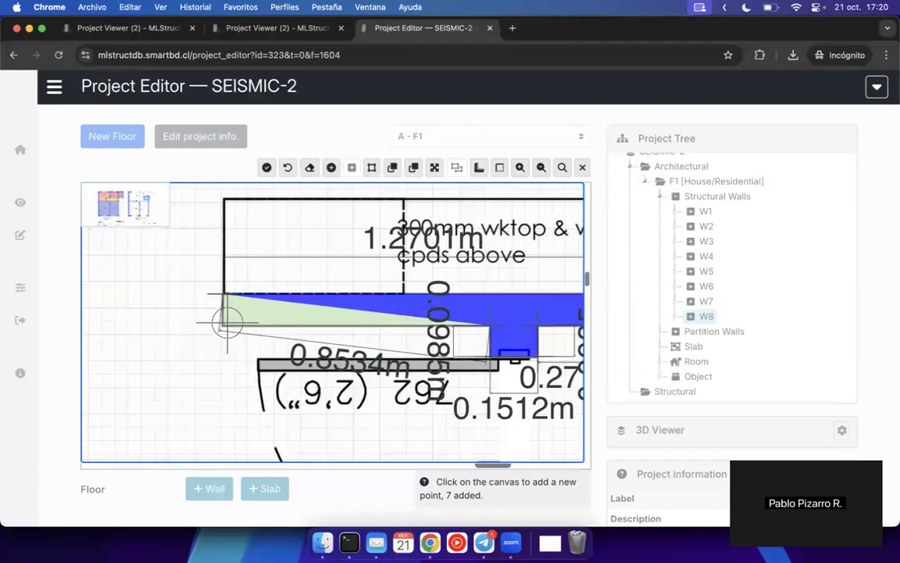
left_click(217, 327)
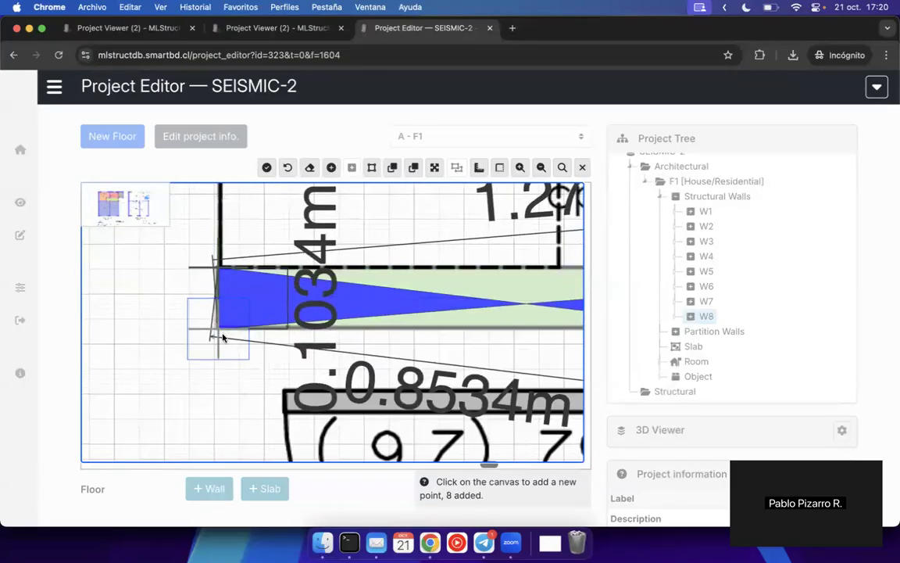
- Swap the positions of wall W9's first and last polygon points at the free end, and generate the wall from the shape
scroll(322, 326, "down", 5)
mouse_move(373, 376)
left_mouse_down()
mouse_move(269, 387)
mouse_move(302, 387)
mouse_move(345, 416)
left_mouse_up()
scroll(287, 390, "up", 5)
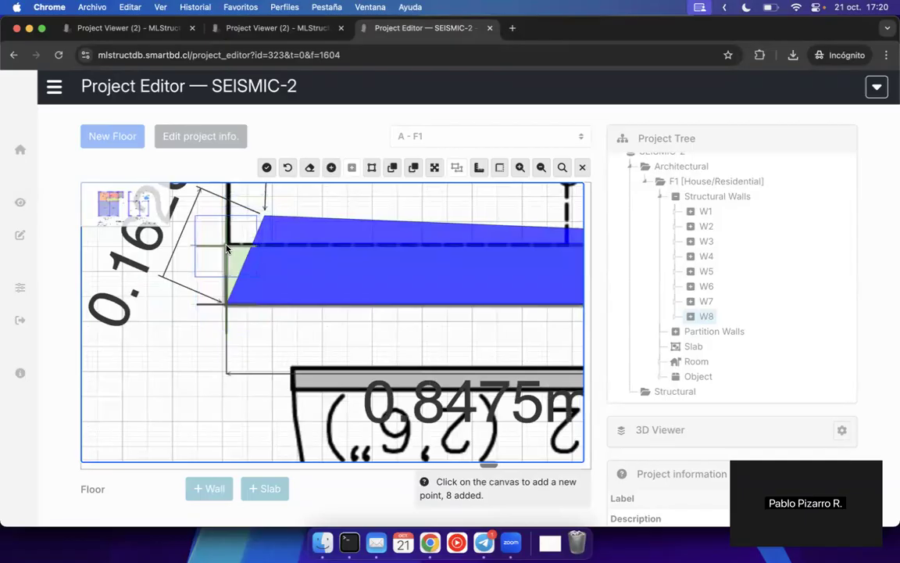
left_click(267, 168)
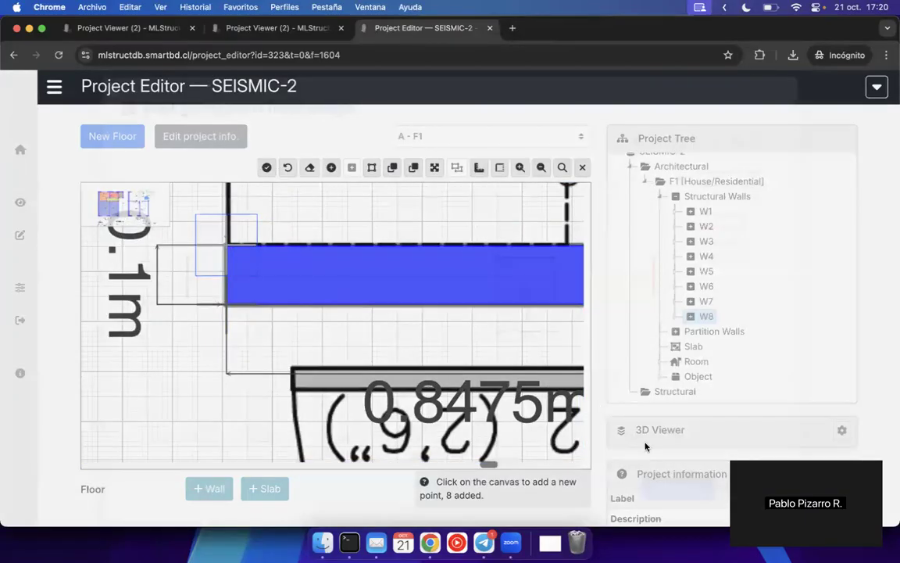
left_click(647, 461)
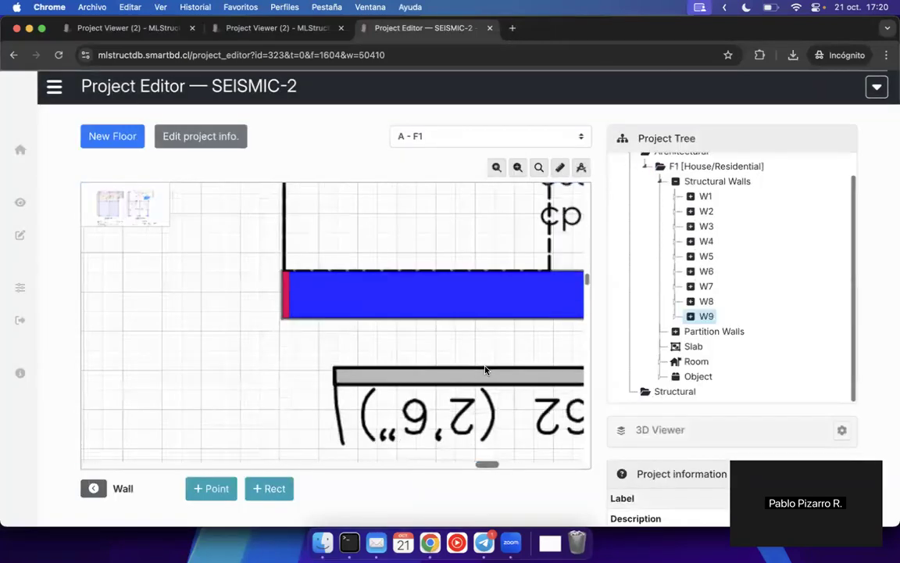
- Create wall W10 from a polygon and add its first two points at the lower and upper corners beside the hatched partition's far end
scroll(330, 339, "down", 3)
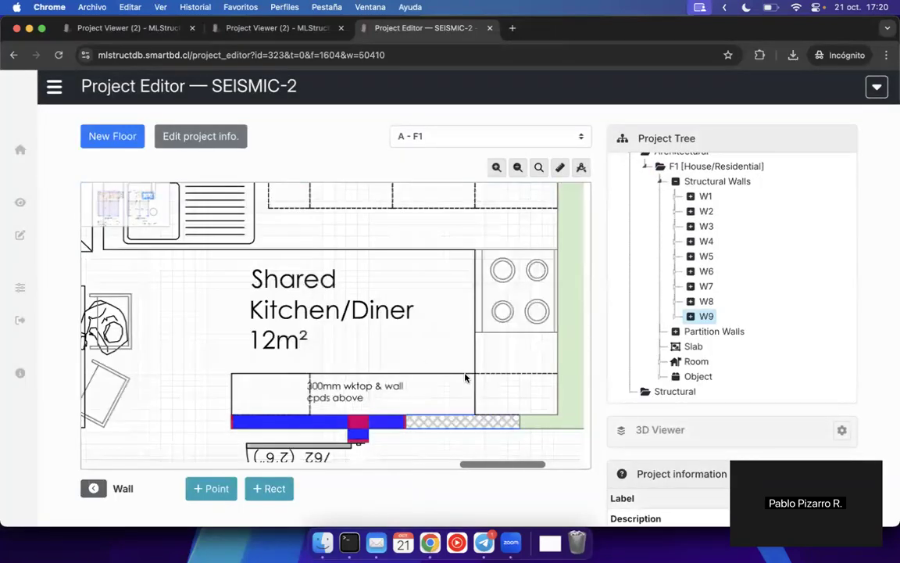
scroll(467, 375, "right", 3)
right_click(701, 182)
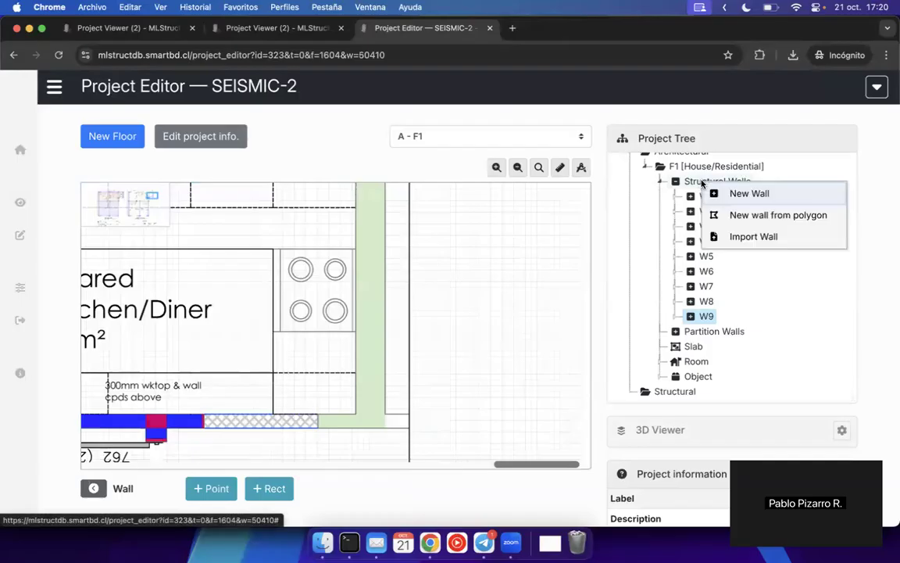
left_click(754, 223)
left_click(455, 407)
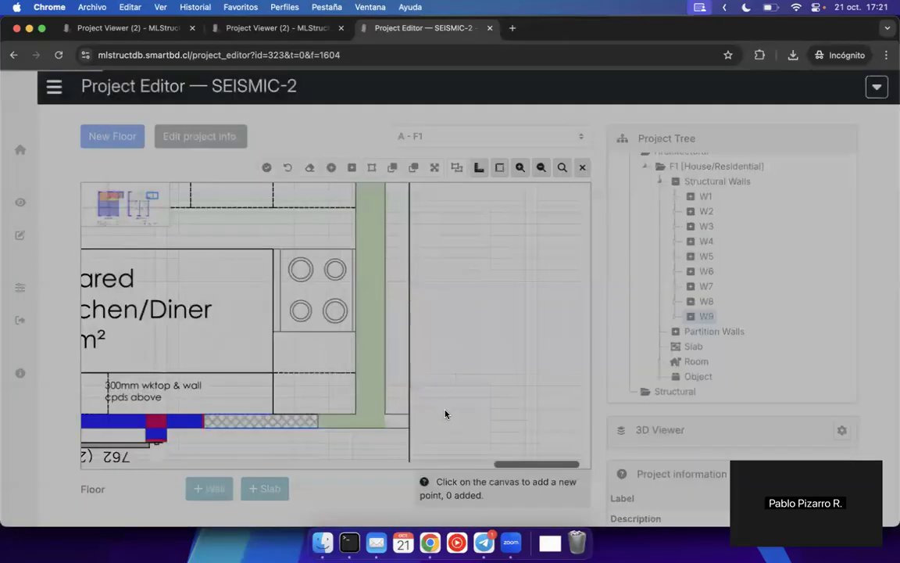
scroll(329, 389, "up", 5)
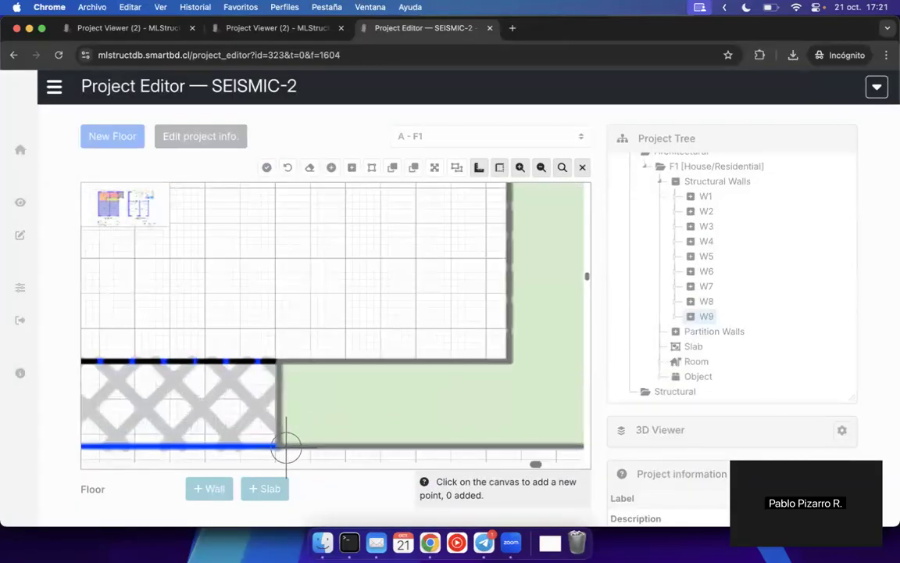
left_click(277, 448)
left_click(279, 362)
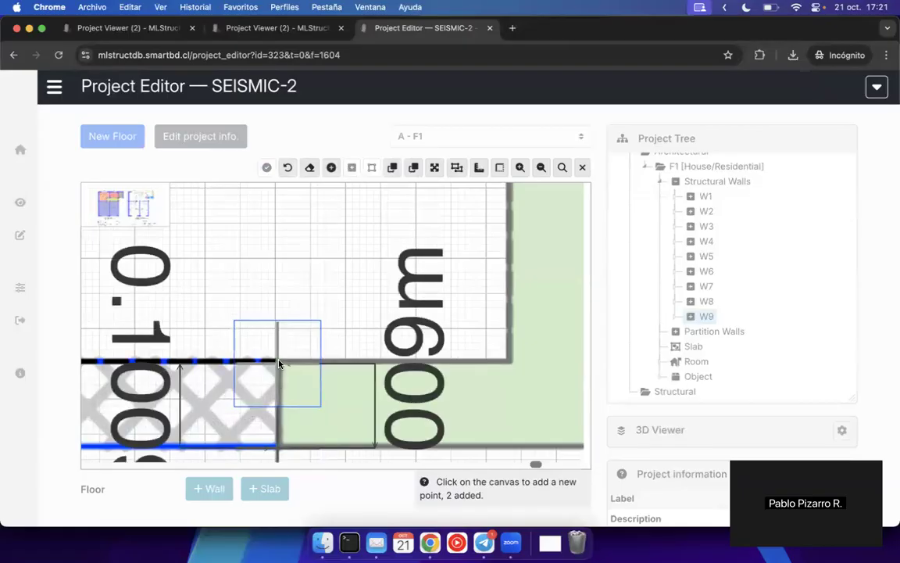
- Add wall W10's third and fourth polygon points at the lower and upper inner corners of the kitchen's outer side wall
scroll(281, 362, "right", 5)
left_click(354, 382)
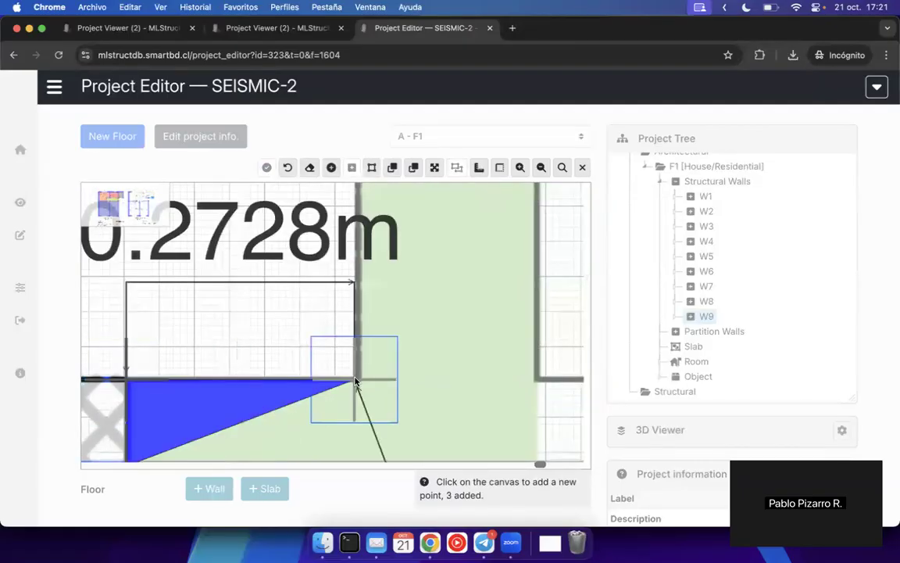
scroll(412, 372, "down", 3)
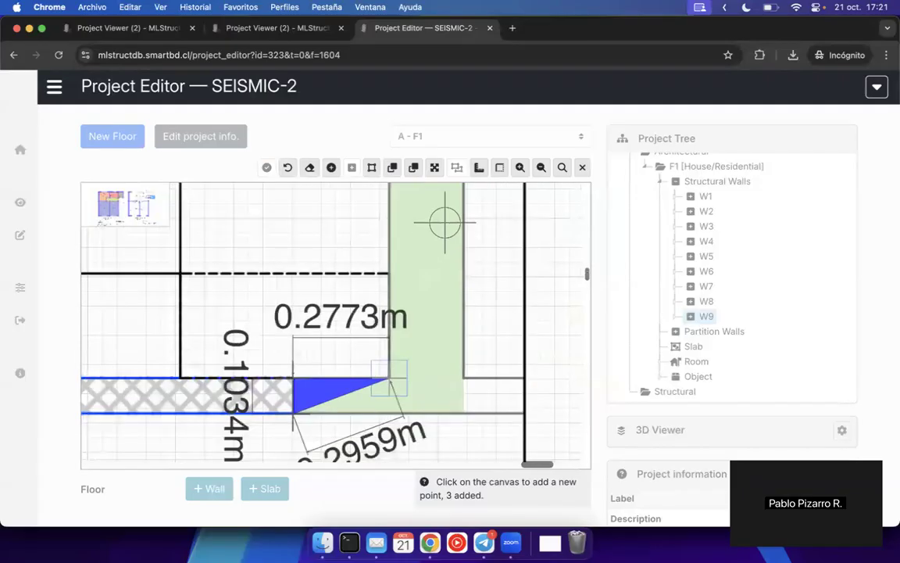
scroll(443, 257, "up", 3)
scroll(422, 231, "down", 3)
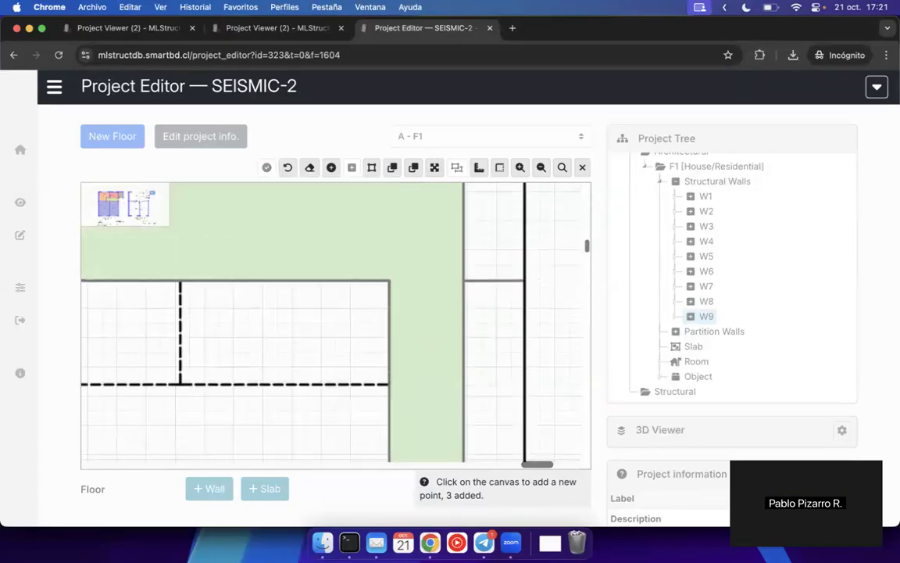
scroll(386, 261, "up", 1)
left_click(392, 295)
- Add wall W10's fifth and sixth polygon points at the inner and outer corners beside the kitchen window
left_click_drag(291, 386, 586, 386)
left_click_drag(225, 390, 583, 368)
left_click_drag(349, 364, 691, 359)
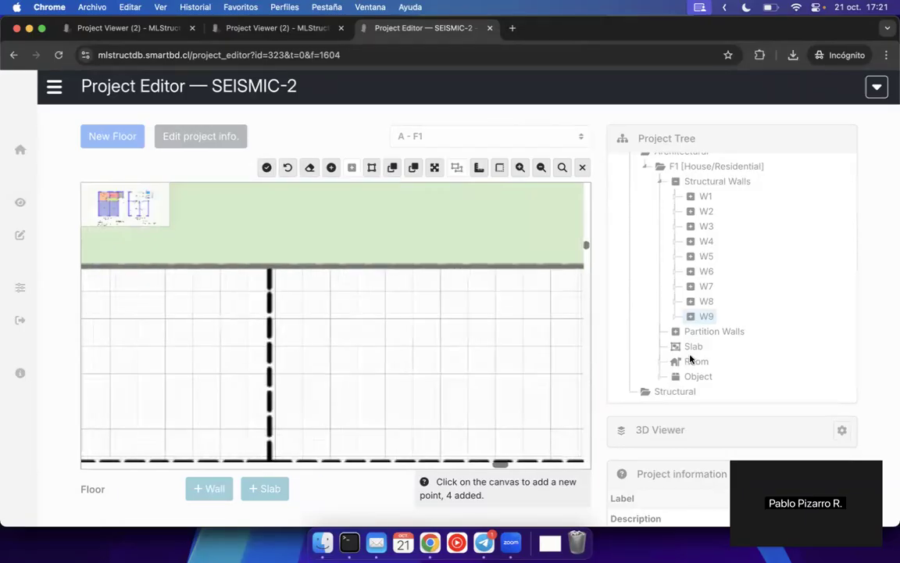
scroll(482, 344, "left", 5)
left_click(259, 267)
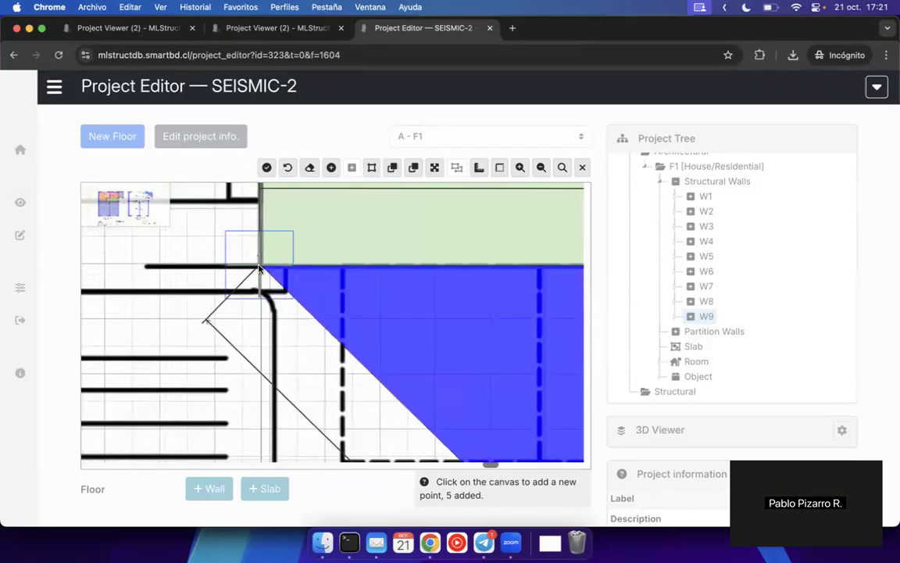
scroll(312, 388, "up", 4)
left_click(265, 215)
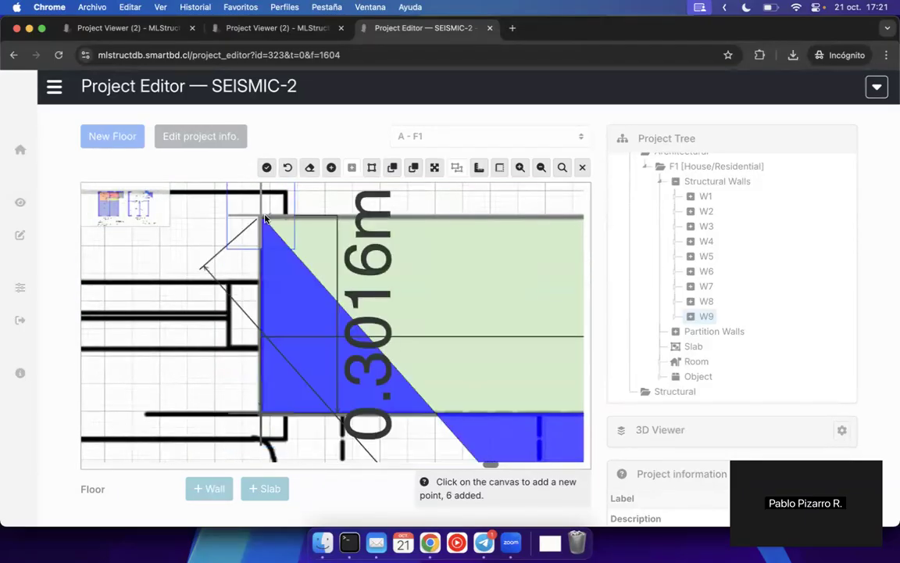
- Add wall W10's seventh polygon point at the kitchen's upper outer corner
scroll(421, 288, "down", 2)
scroll(421, 289, "right", 10)
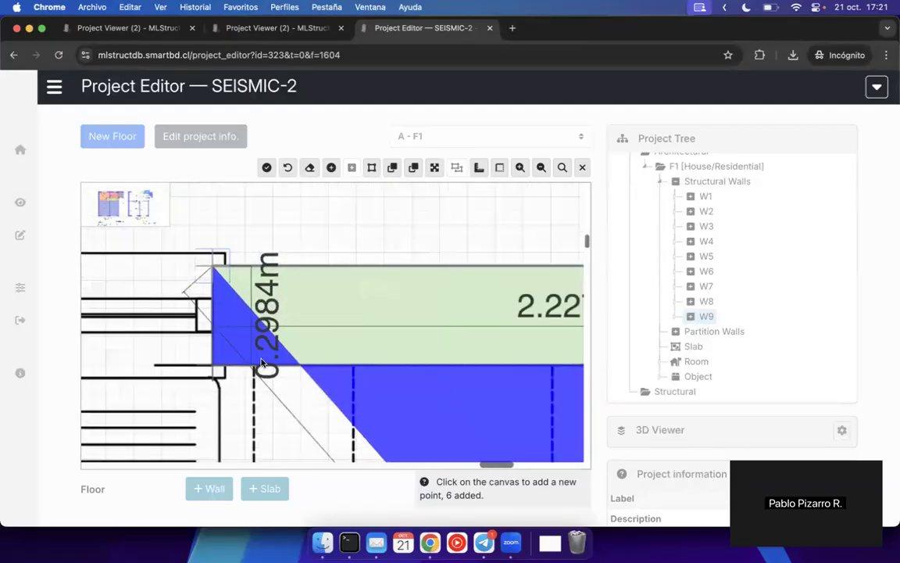
scroll(323, 318, "up", 3)
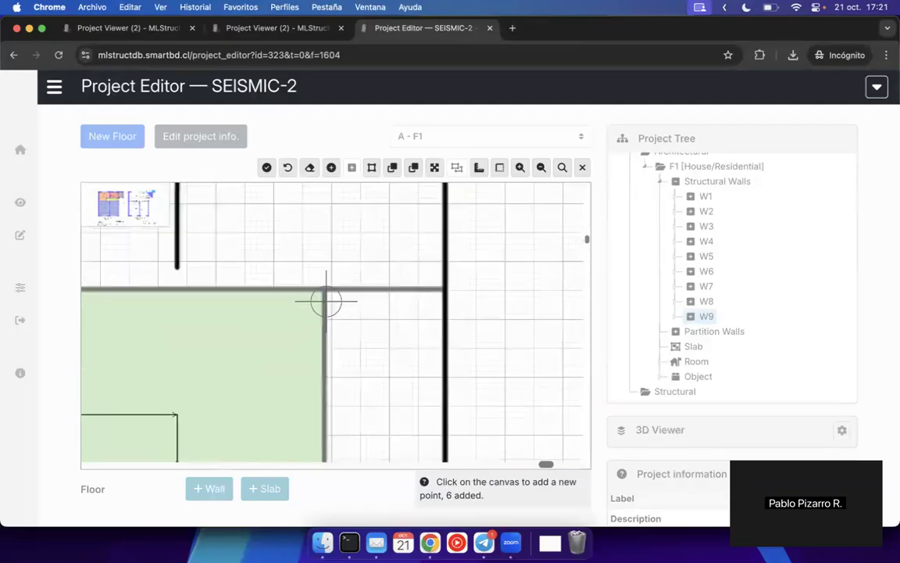
left_click(325, 294)
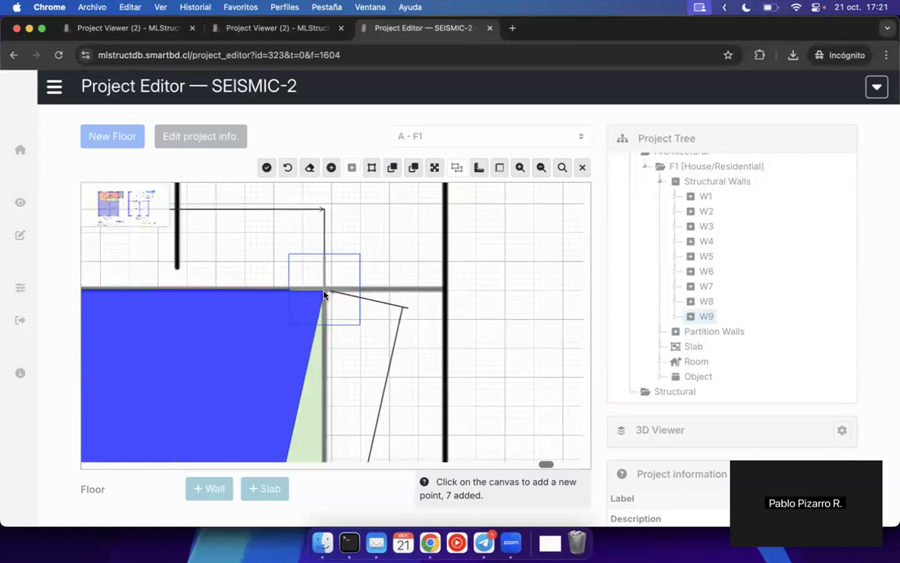
- Add wall W10's eighth polygon point at the side wall's lower outer corner, and generate the wall from the shape
scroll(347, 360, "down", 2)
scroll(389, 268, "up", 5)
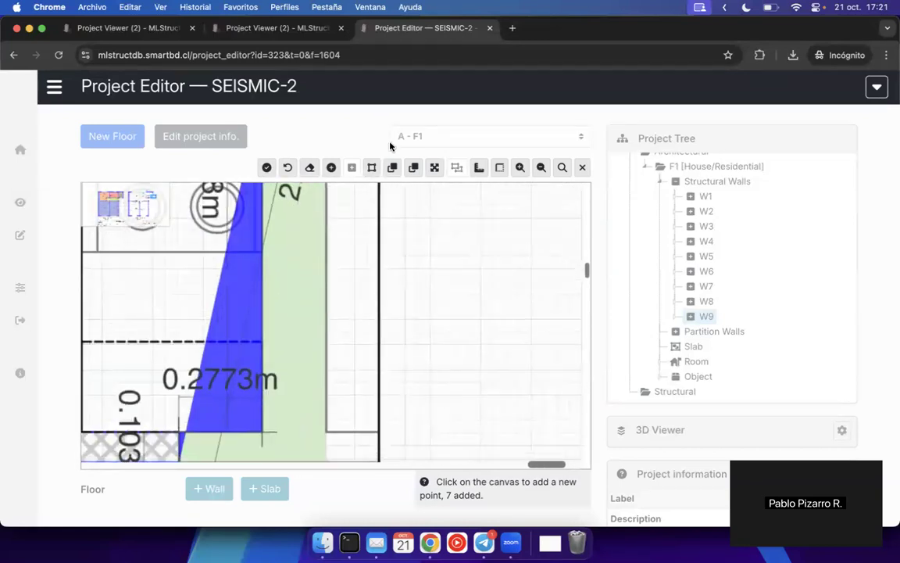
scroll(322, 321, "down", 3)
left_click(327, 341)
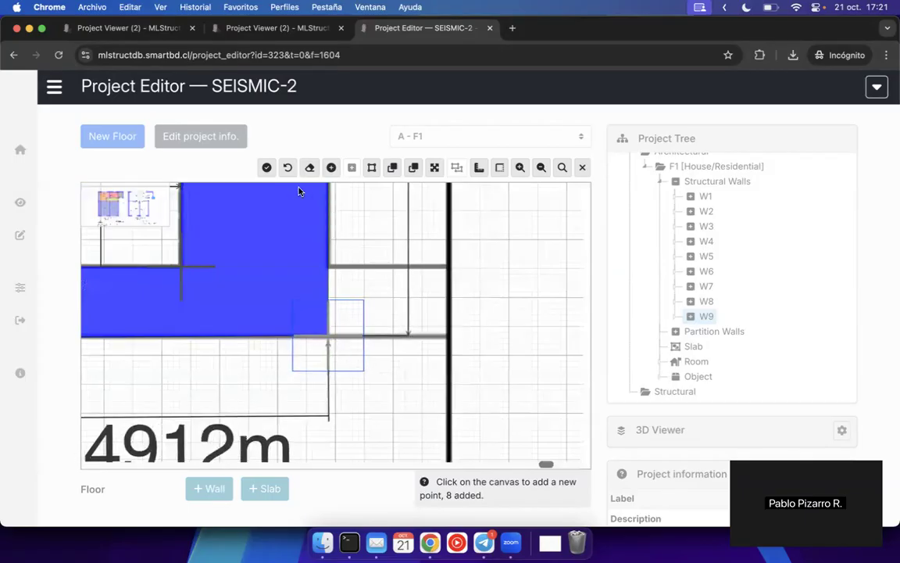
left_click(266, 169)
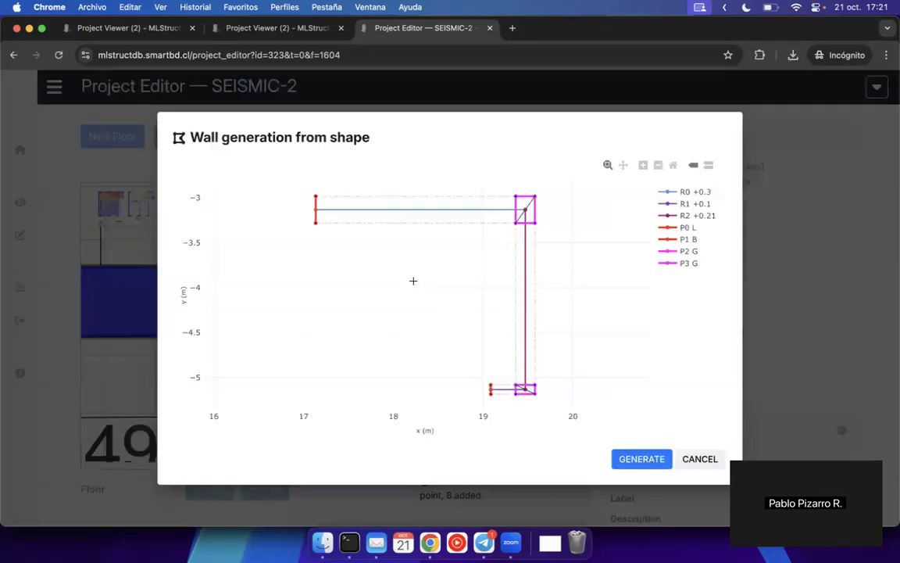
left_click(641, 459)
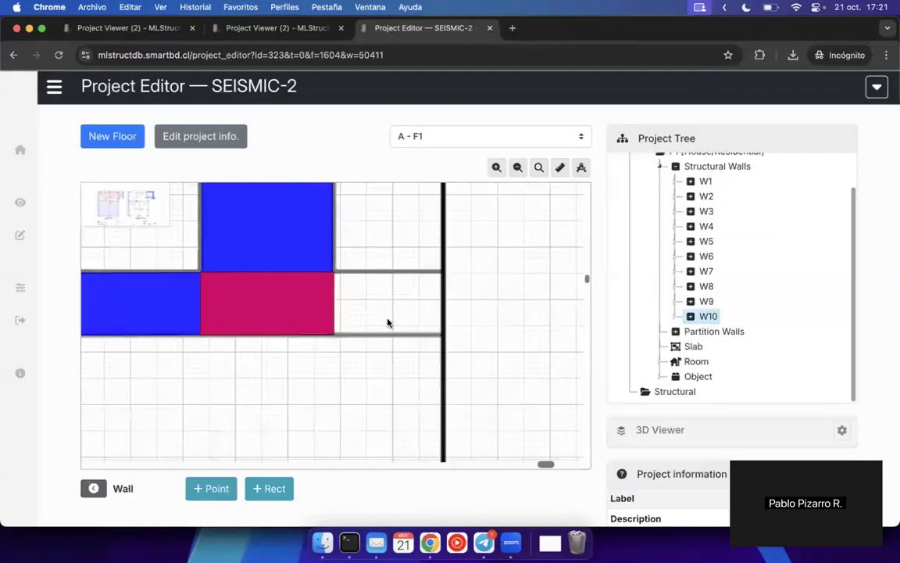
- Leave wall W10 and start a new structural wall from a polygon shape on floor F1, around the ensuite
scroll(388, 323, "down", 10)
left_click_drag(362, 261, 458, 366)
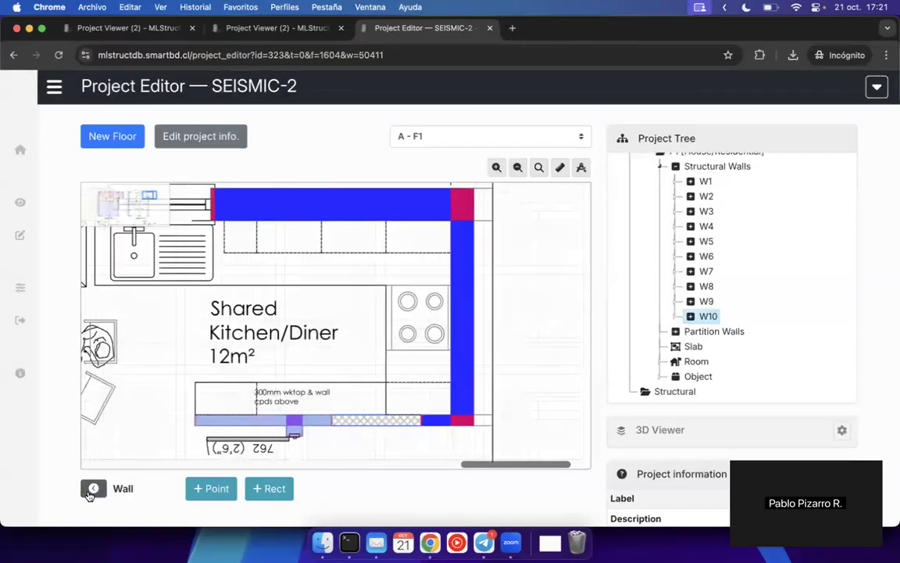
left_click(93, 489)
left_click_drag(356, 364, 484, 413)
left_click_drag(219, 324, 450, 259)
left_click_drag(348, 296, 409, 303)
scroll(697, 188, "up", 2)
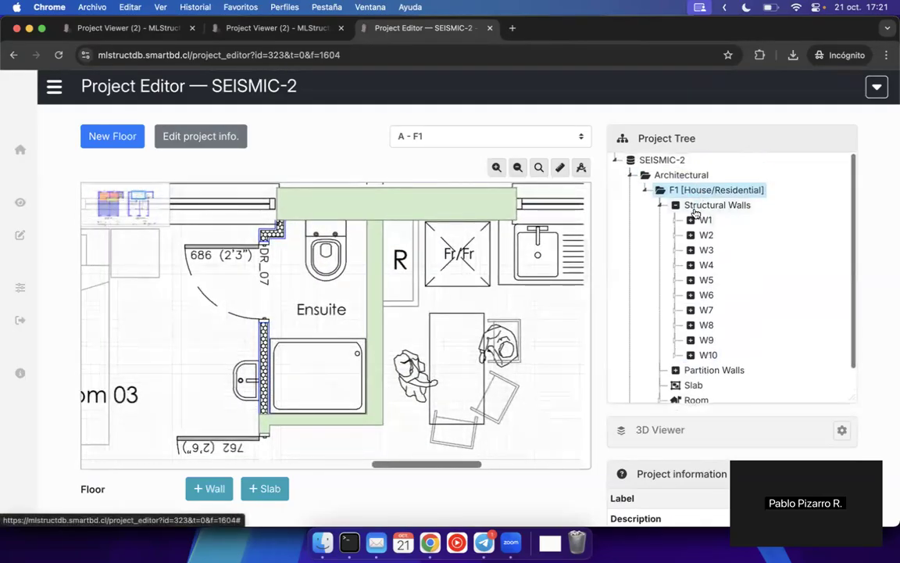
right_click(694, 208)
left_click(729, 241)
left_click(450, 408)
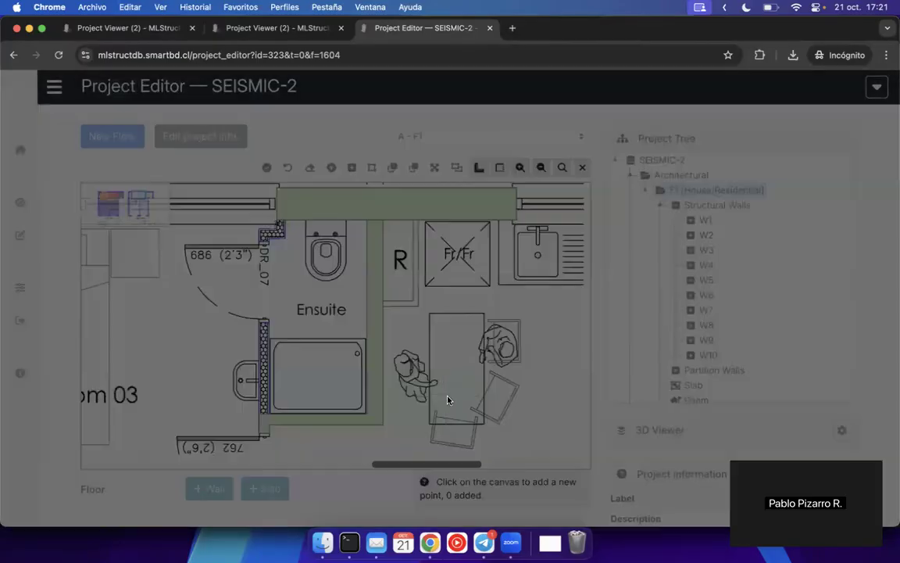
- Add the new wall's first two polygon points at the outer wall's upper corners, beside the bedroom window and the kitchen window
scroll(290, 284, "up", 2)
scroll(290, 284, "up", 5)
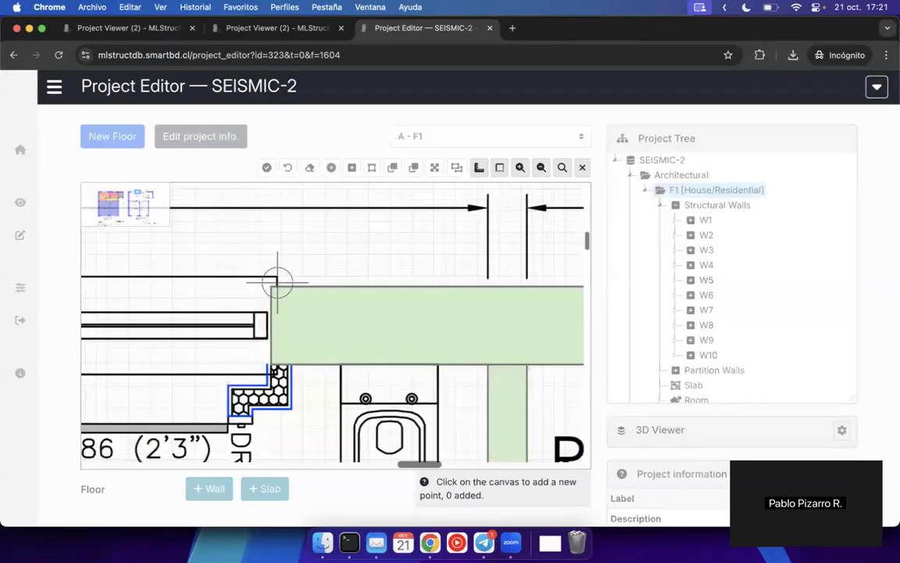
left_click(269, 291)
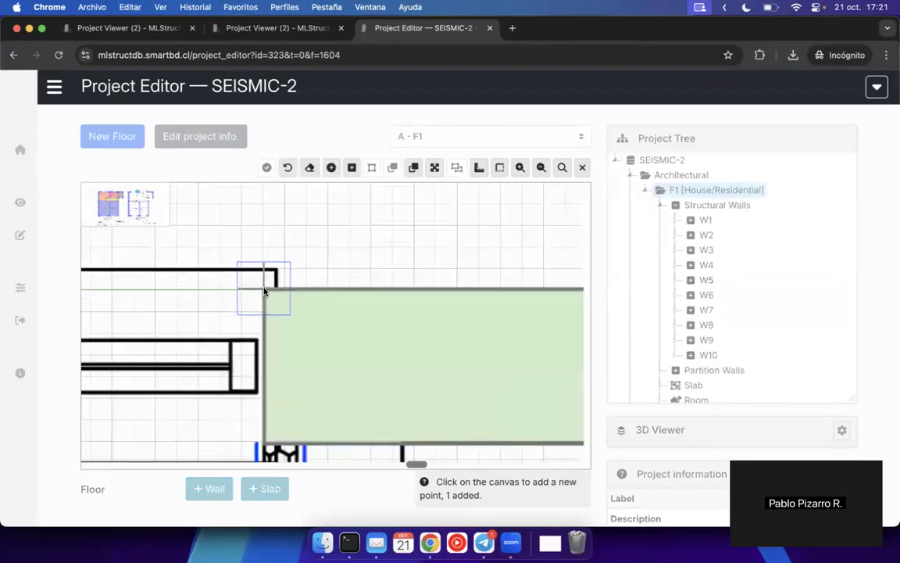
scroll(426, 321, "right", 8)
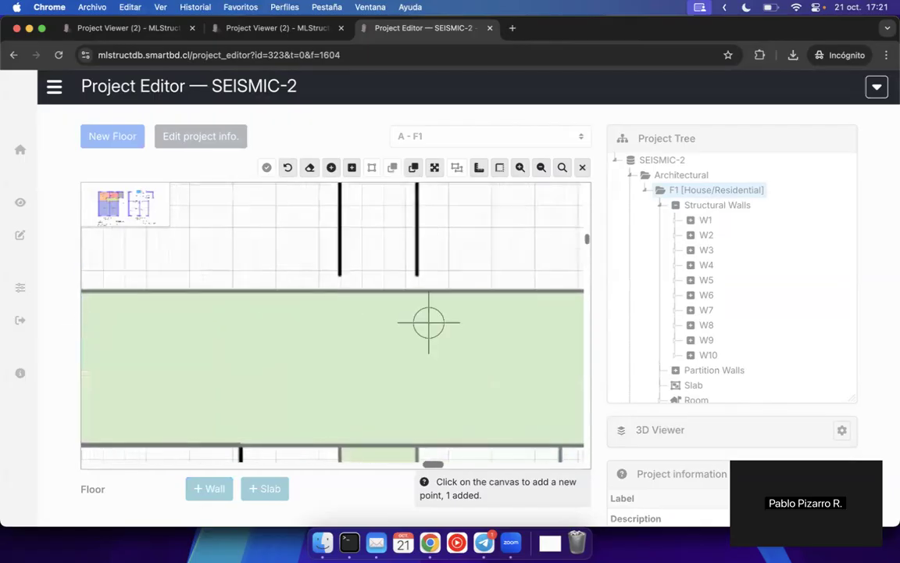
scroll(157, 313, "right", 5)
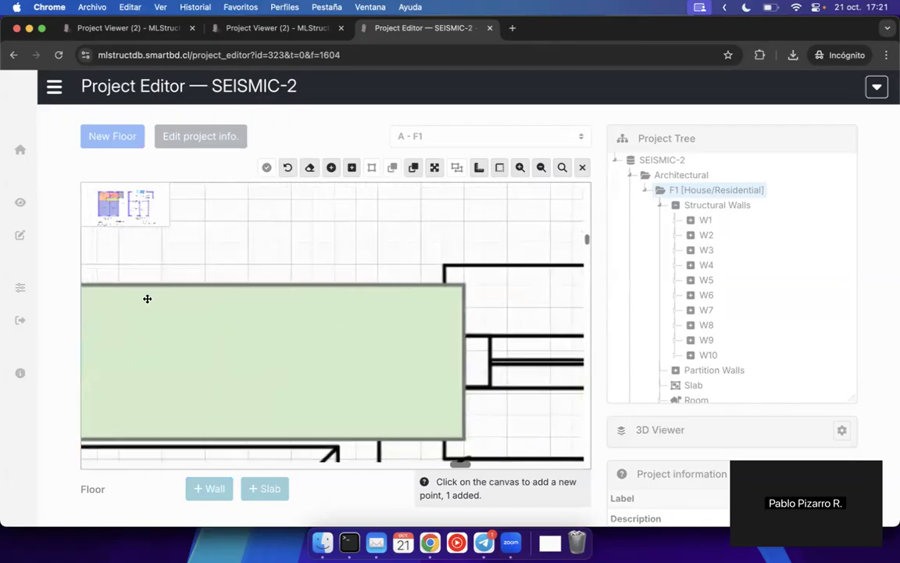
left_click(461, 287)
- Add the third and fourth polygon points at the outer wall's lower corner by the kitchen window and its kitchen-side junction with the ensuite wall
scroll(486, 294, "down", 3)
scroll(486, 293, "down", 3)
scroll(458, 326, "up", 3)
left_click(436, 350)
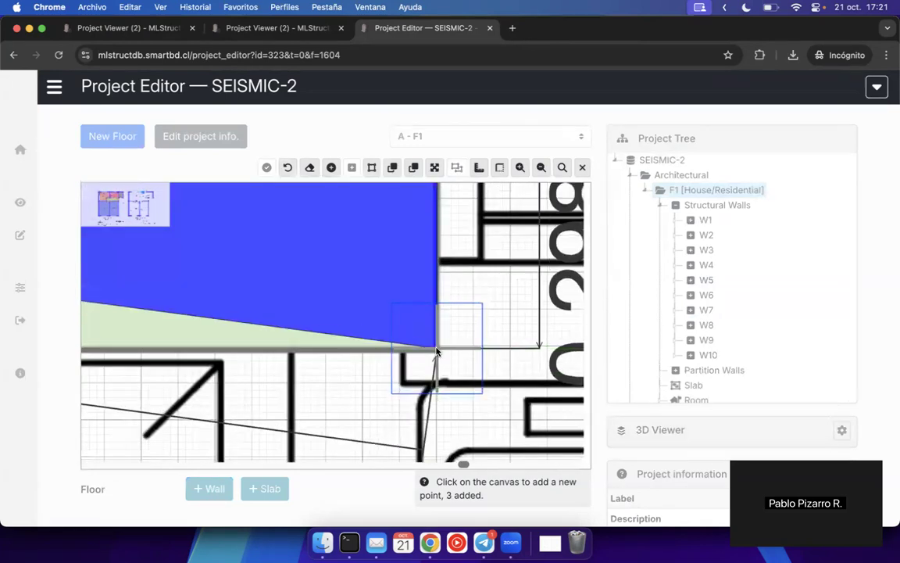
scroll(388, 393, "down", 3)
left_click_drag(389, 393, 520, 384)
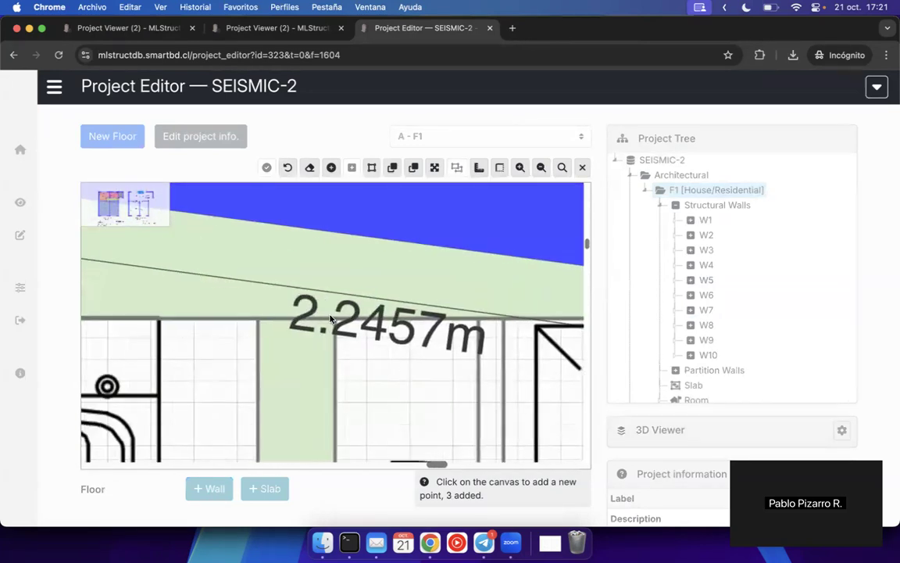
scroll(331, 319, "up", 3)
left_click(331, 319)
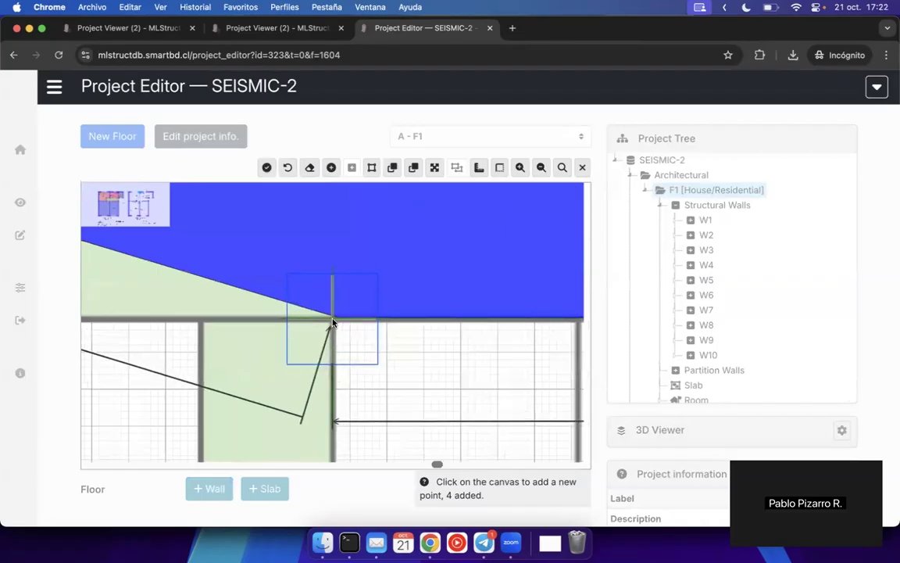
- Add the fifth polygon point at the outer lower corner of the ensuite wall, on the kitchen/diner side
scroll(391, 429, "up", 5)
scroll(316, 382, "down", 10)
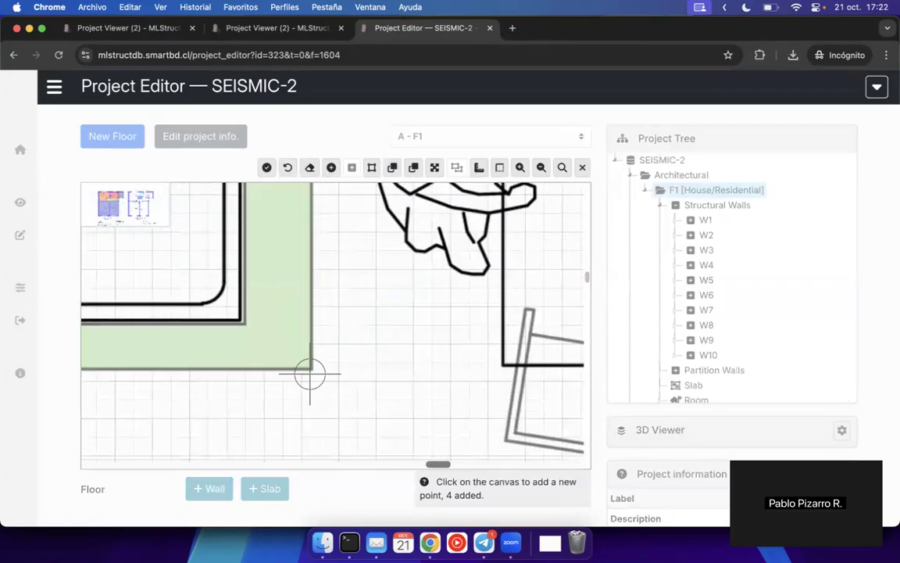
scroll(308, 367, "down", 2)
left_click(311, 365)
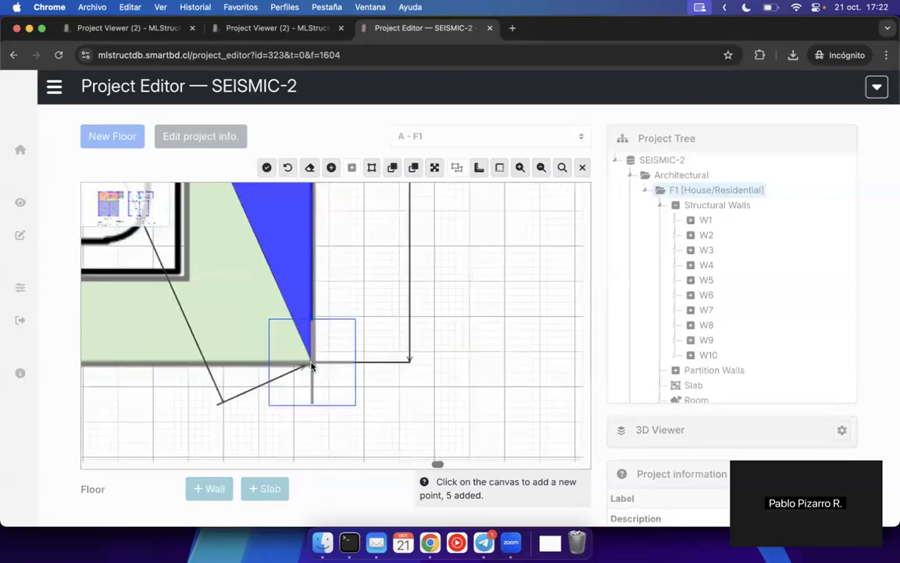
- Add the sixth and seventh polygon points at the inner corner and lower ensuite-side corner of the short door stub below the ensuite
left_click_drag(160, 435, 549, 404)
left_click_drag(217, 389, 548, 389)
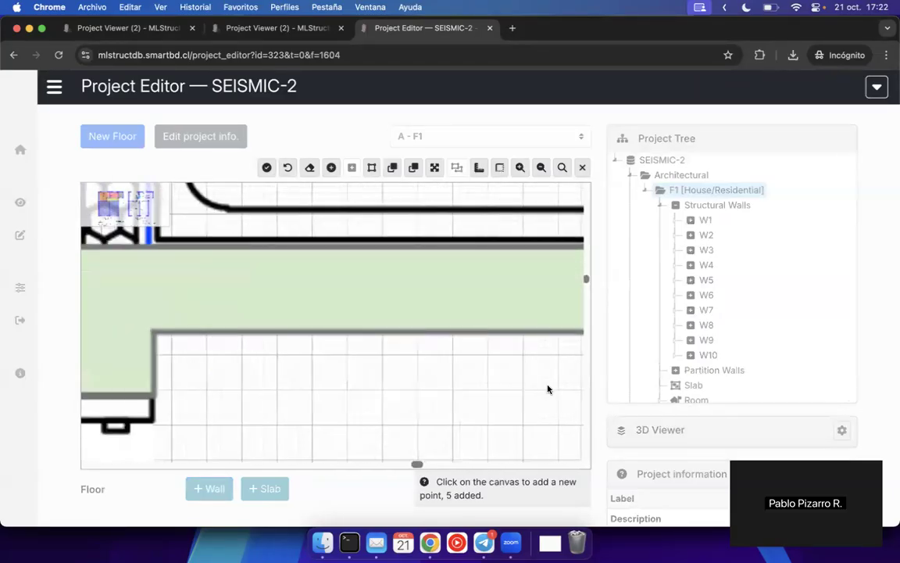
scroll(266, 320, "up", 4)
left_click(283, 313)
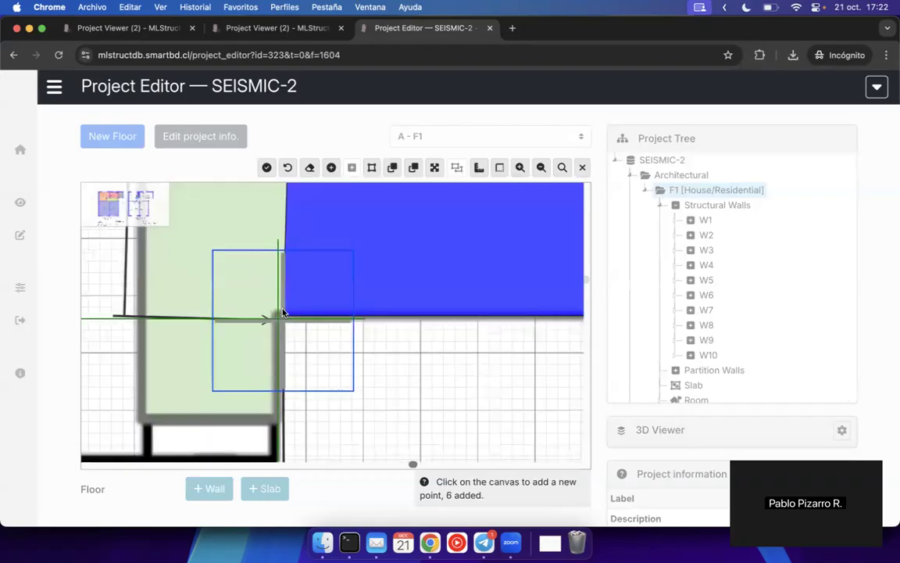
left_click(280, 408)
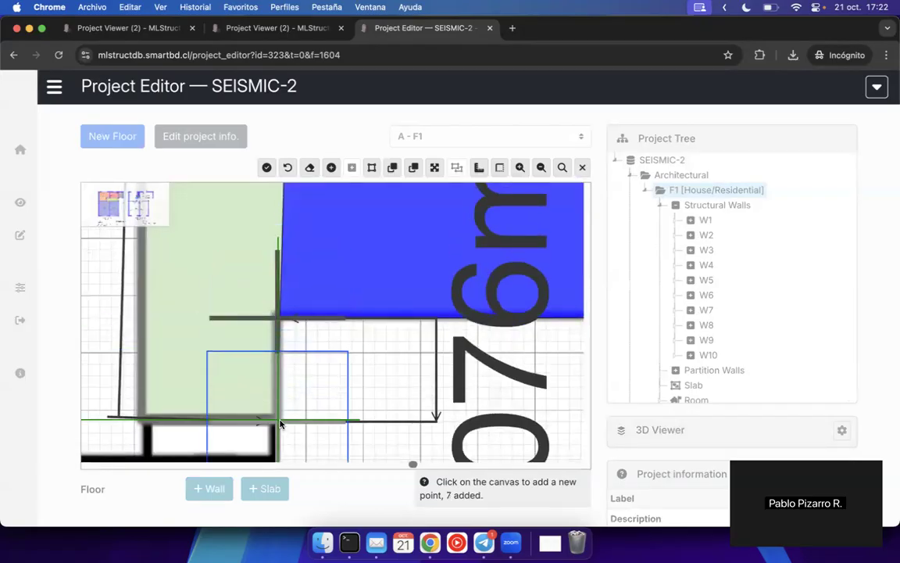
- Add the eighth and ninth polygon points at the door stub's lower bedroom-side corner and the upper corner beneath the hatched partition
left_click(134, 417)
scroll(235, 374, "up", 3)
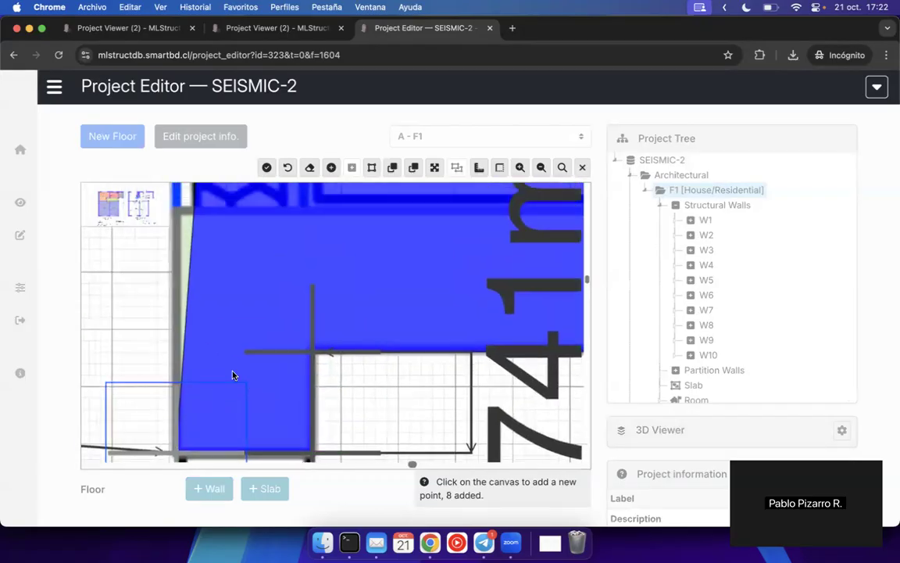
left_click(216, 296)
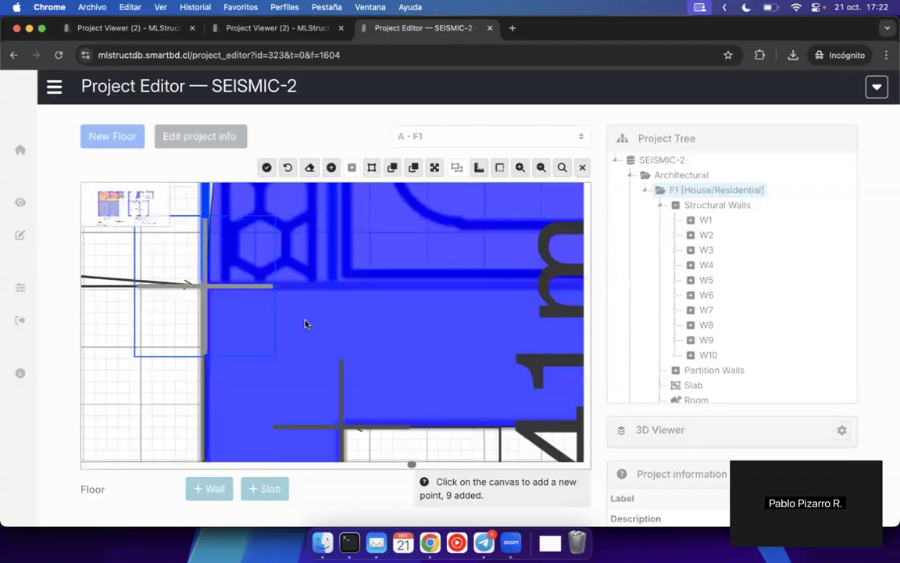
- Add the tenth polygon point at the ensuite's inner corner beside the bathtub
scroll(305, 323, "down", 3)
left_click_drag(410, 337, 180, 360)
scroll(369, 355, "down", 3)
left_click_drag(408, 349, 256, 351)
scroll(443, 327, "up", 3)
left_click(370, 349)
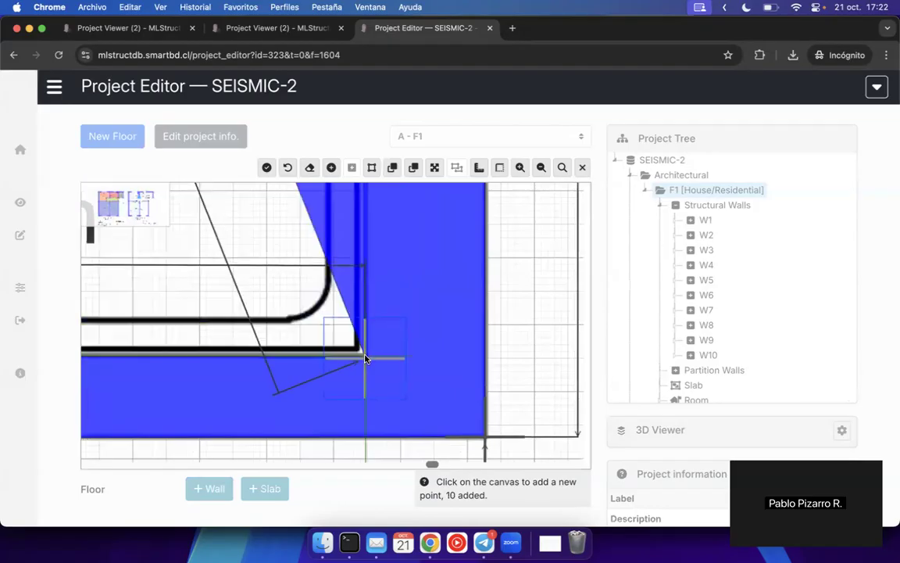
- Add the eleventh polygon point where the ensuite wall's inner face meets the outer wall
scroll(403, 317, "up", 10)
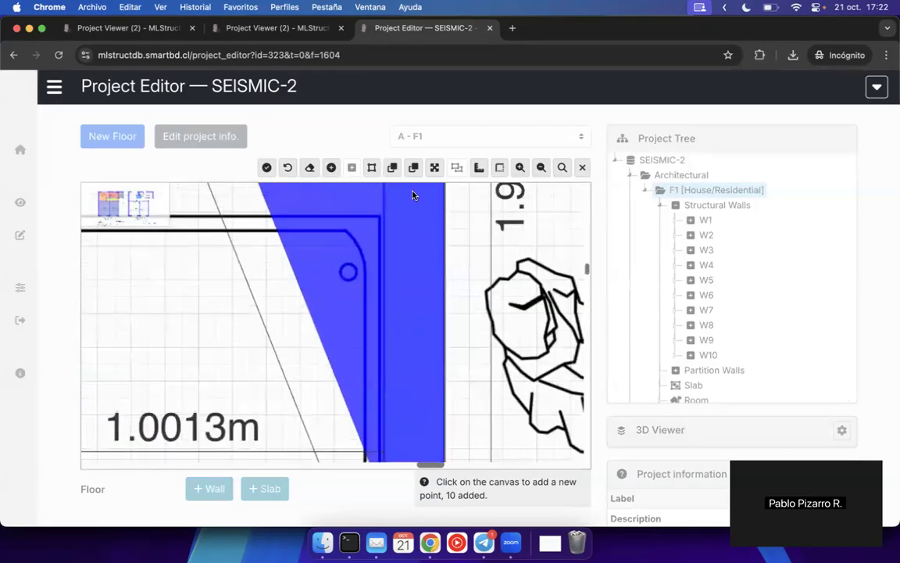
left_click_drag(406, 492, 406, 523)
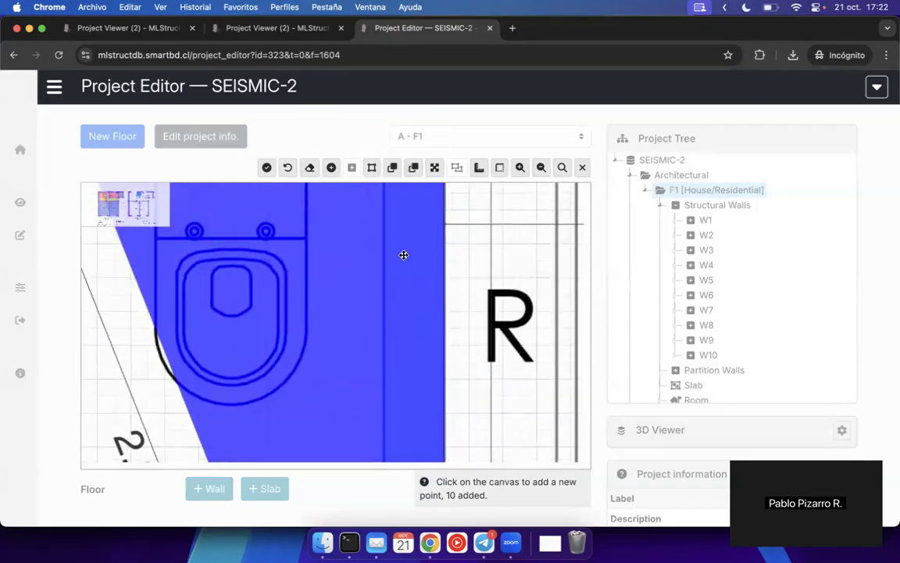
scroll(403, 255, "up", 5)
left_click(383, 365)
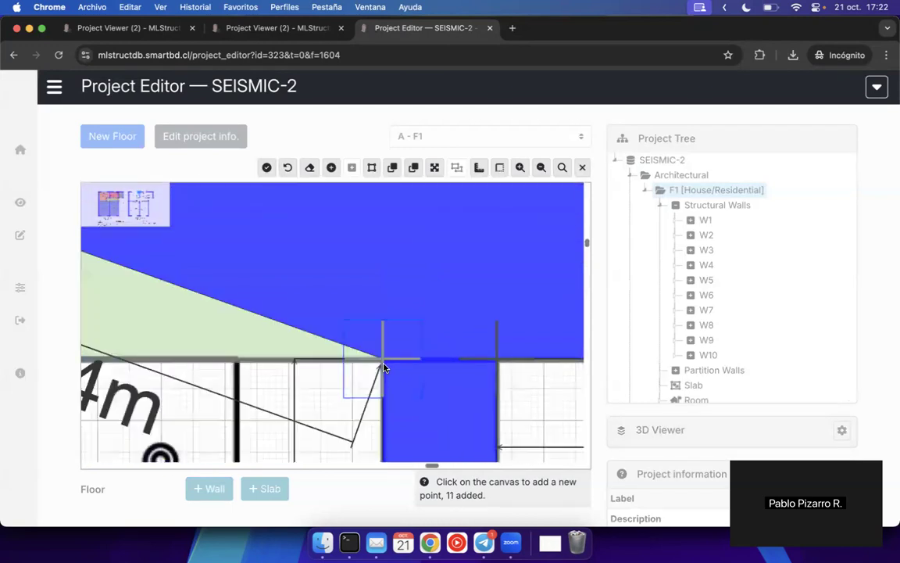
- Add the twelfth polygon point at the outer wall's lower corner by the bedroom window, and generate the wall from the shape
scroll(333, 377, "down", 5)
left_click_drag(301, 394, 509, 386)
scroll(297, 367, "up", 3)
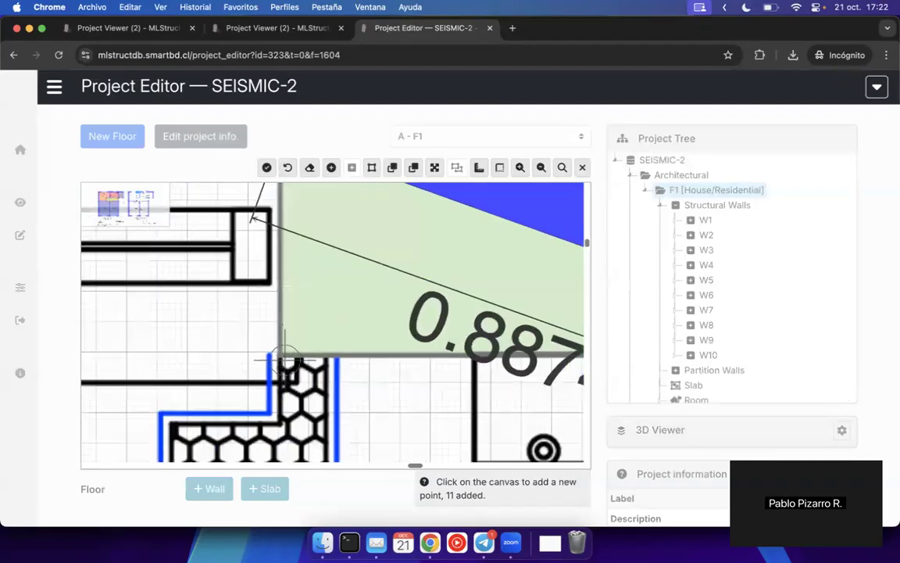
left_click(281, 348)
left_click(266, 166)
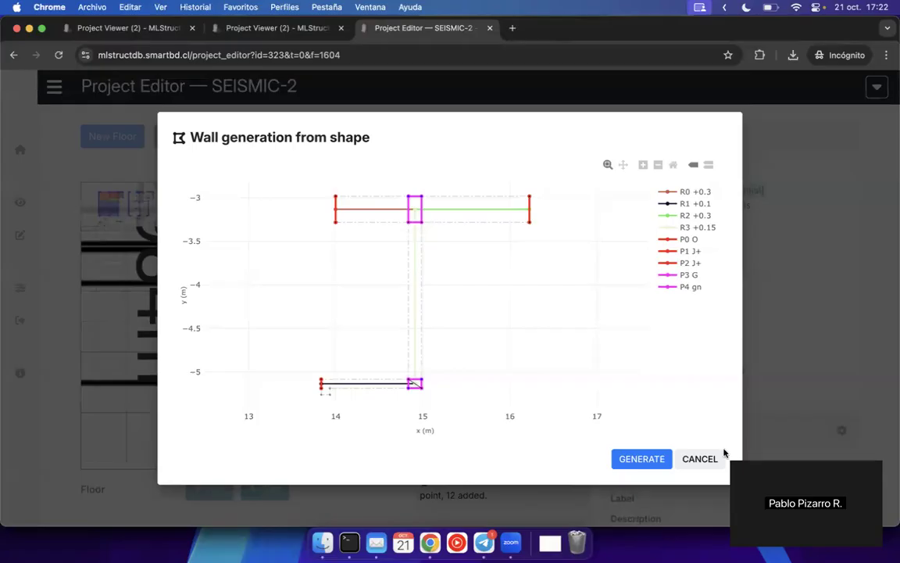
left_click(642, 461)
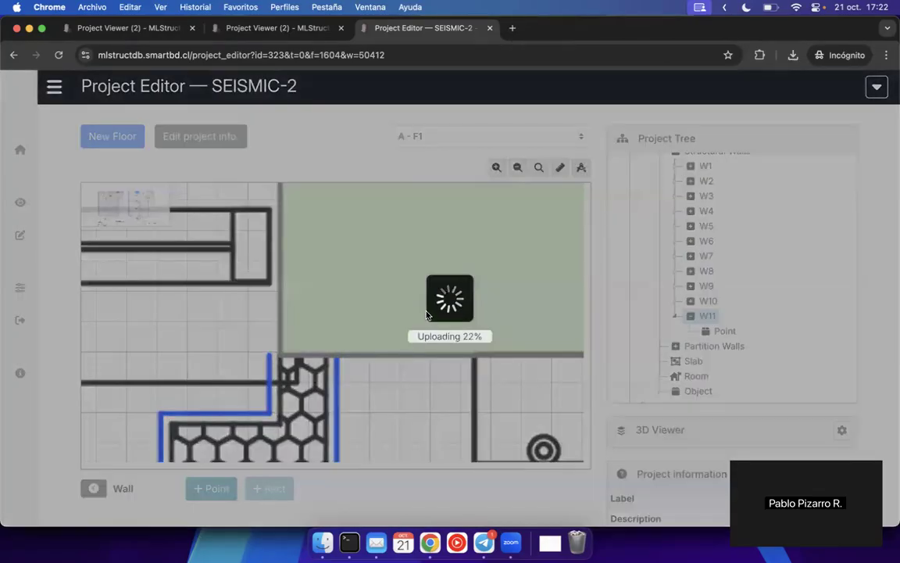
- Delete point P2 of wall W11 at the bedroom-side end of the lower ensuite wall, above the door stub
scroll(427, 315, "down", 5)
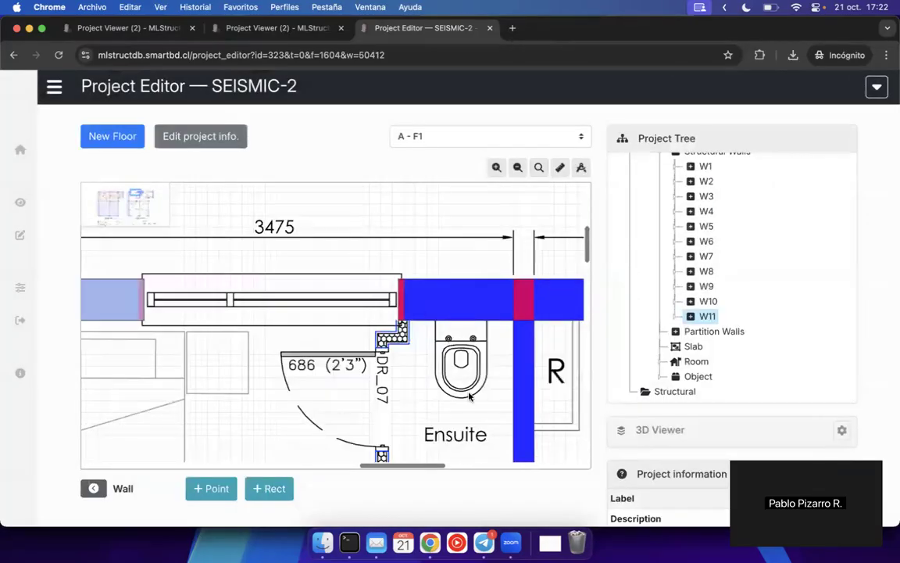
scroll(395, 322, "up", 5)
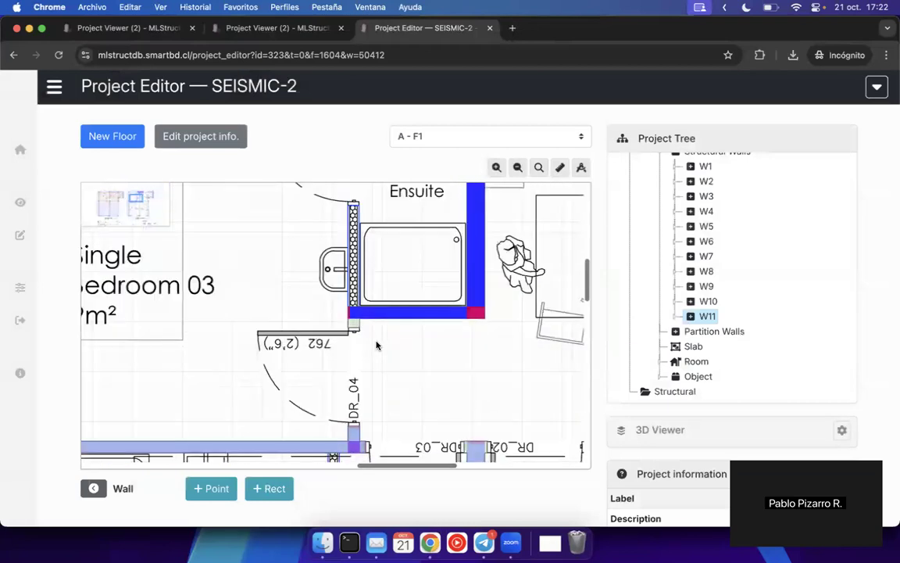
scroll(315, 367, "up", 4)
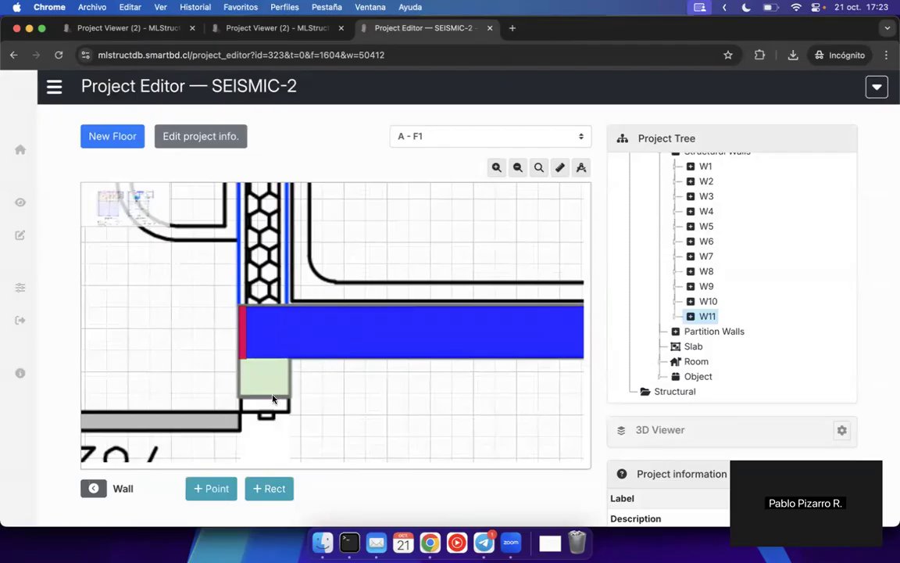
left_click(242, 333)
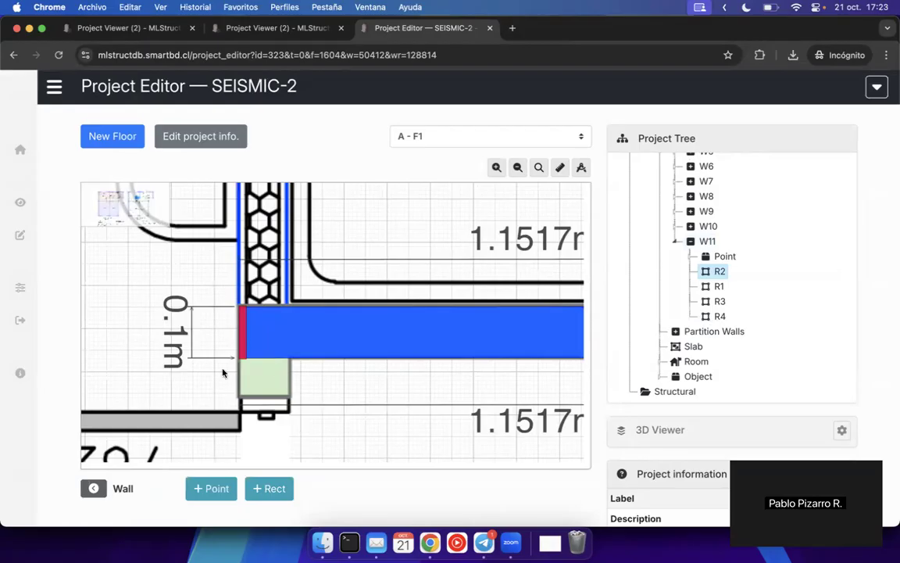
scroll(265, 385, "up", 3)
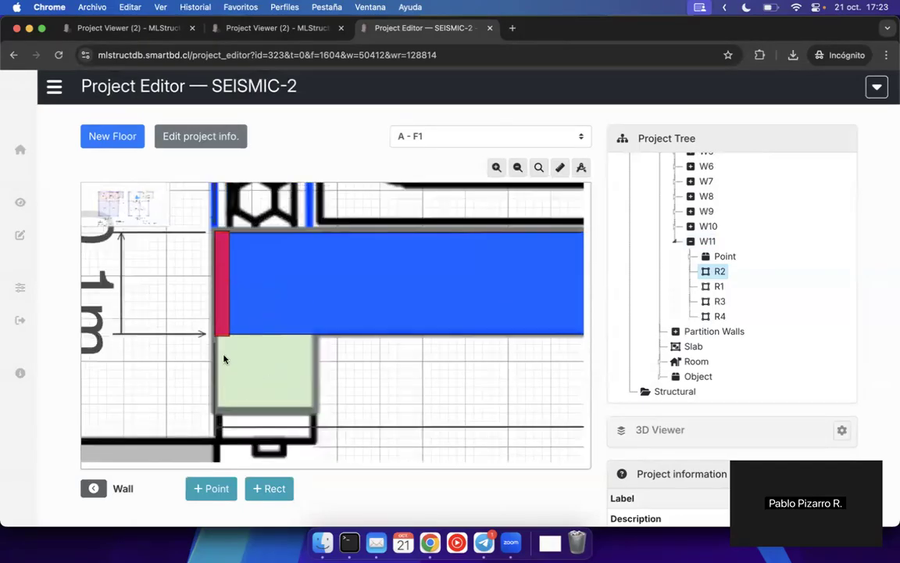
left_click(225, 286)
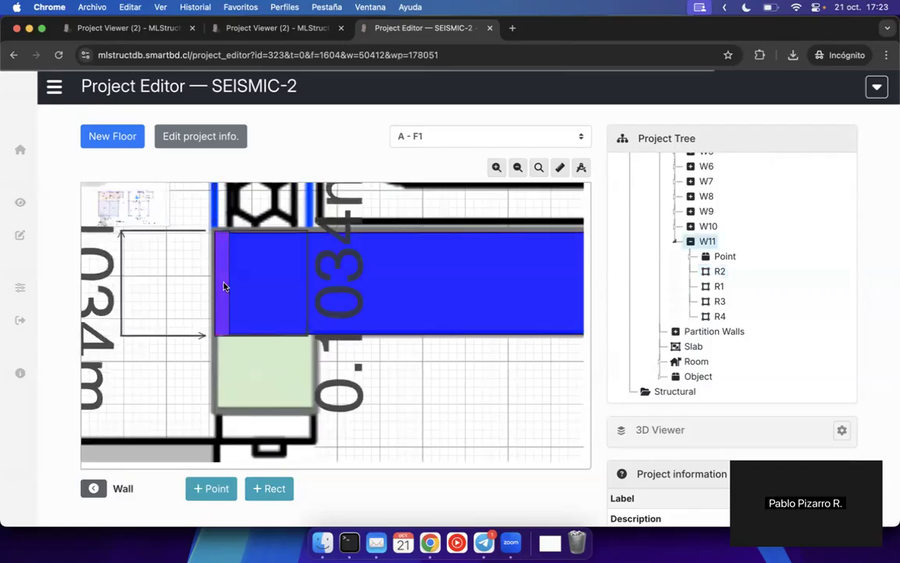
right_click(225, 286)
mouse_move(257, 339)
left_click(355, 341)
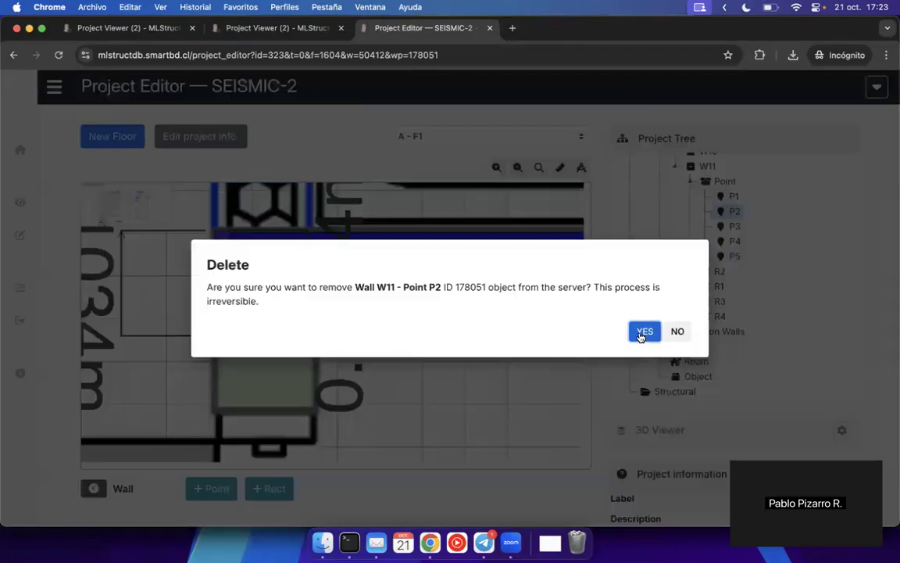
left_click(641, 333)
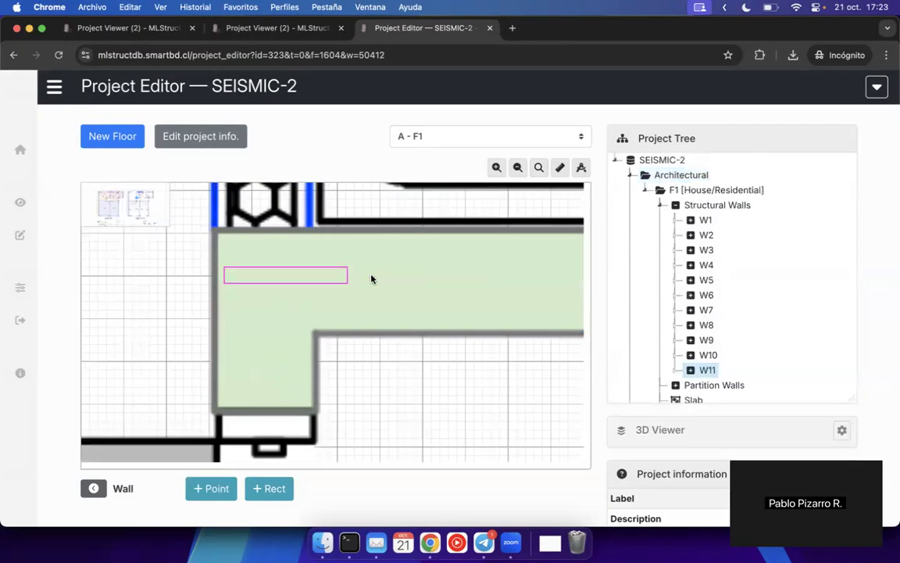
- Add a wall W11 point covering the square junction between the lower ensuite wall and the bedroom door stub
left_click(269, 488)
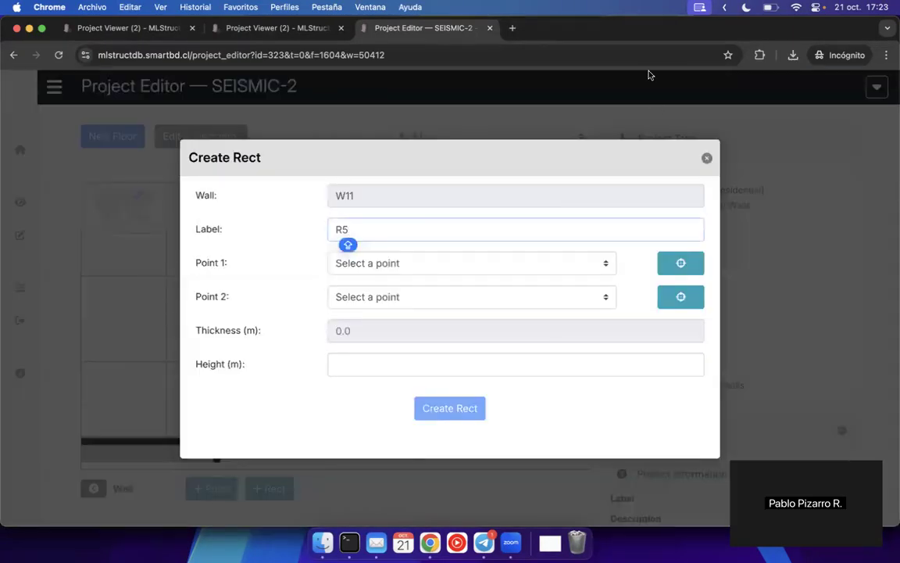
left_click(706, 158)
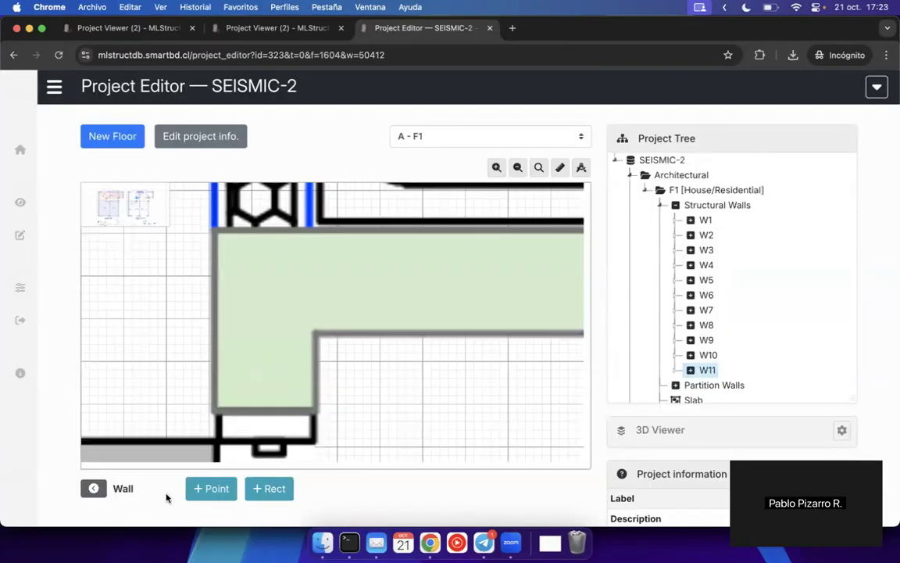
left_click(228, 492)
left_click(451, 276)
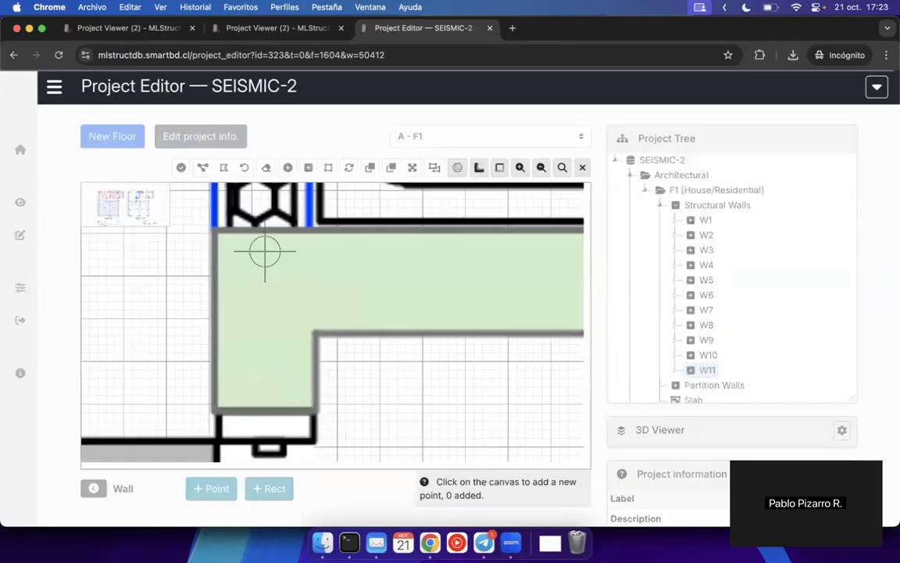
left_click(218, 238)
left_click(313, 331)
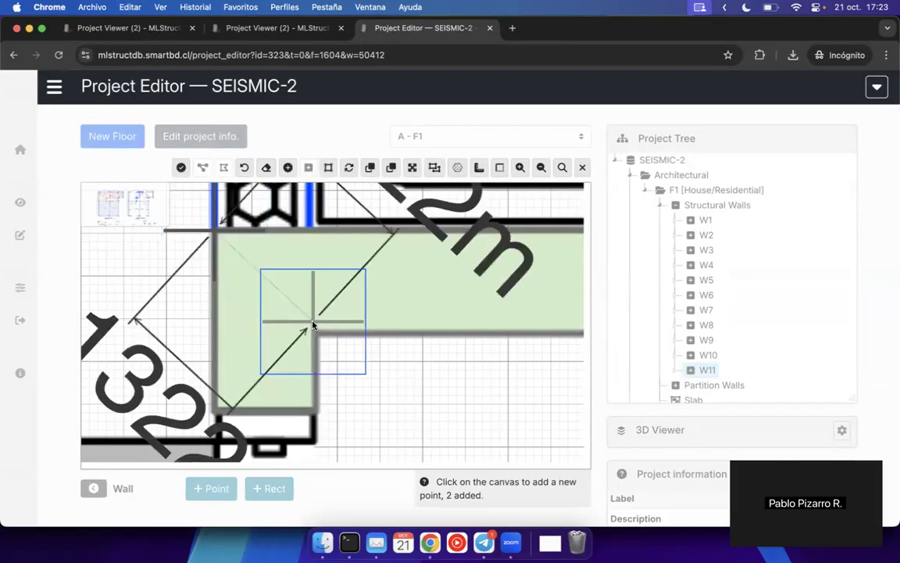
left_click_drag(312, 334, 315, 337)
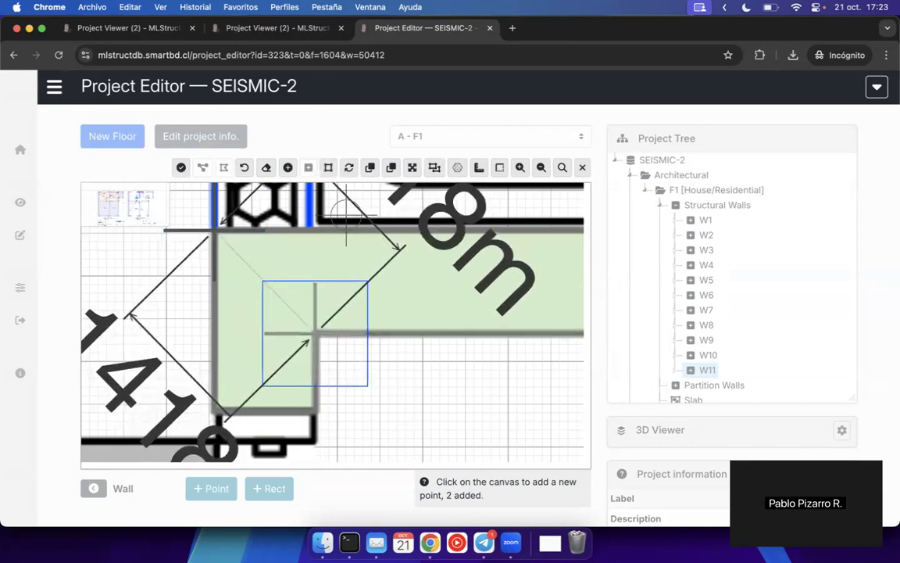
left_click(330, 169)
left_click(181, 167)
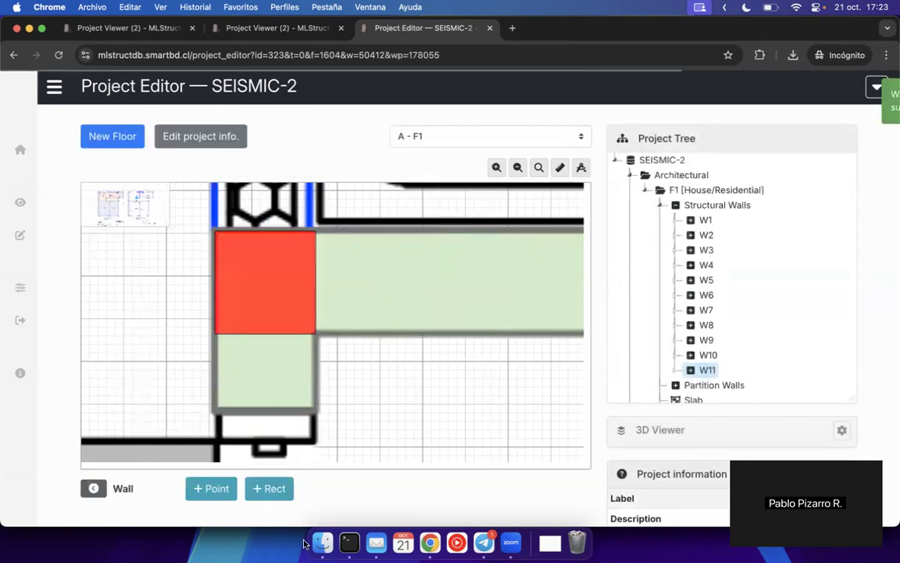
- Add a W11 point across the door stub's lower end and create a 0.1 m thick rect joining it to junction point P6
left_click(212, 488)
left_click(450, 271)
left_click(218, 412)
left_click_drag(218, 412, 215, 411)
left_click_drag(302, 413, 316, 416)
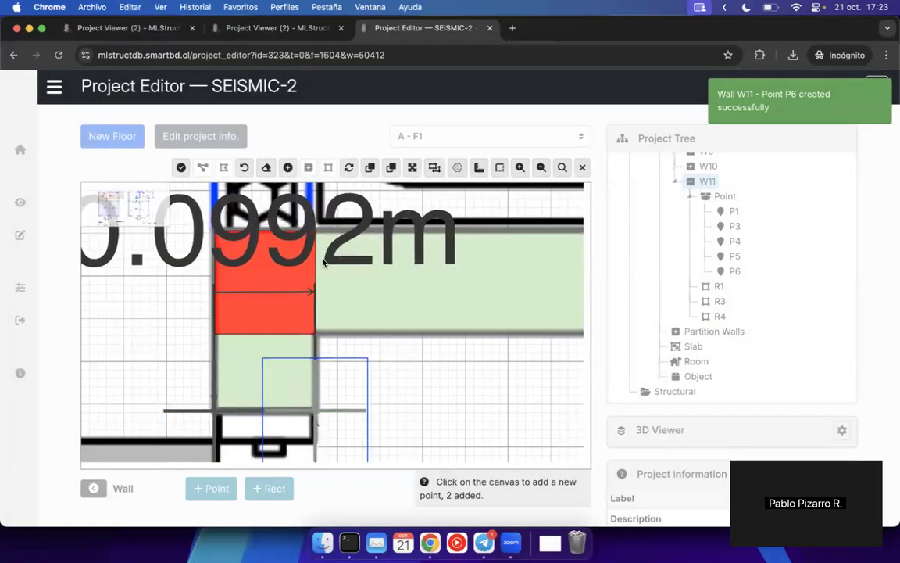
left_click(180, 167)
left_click(269, 488)
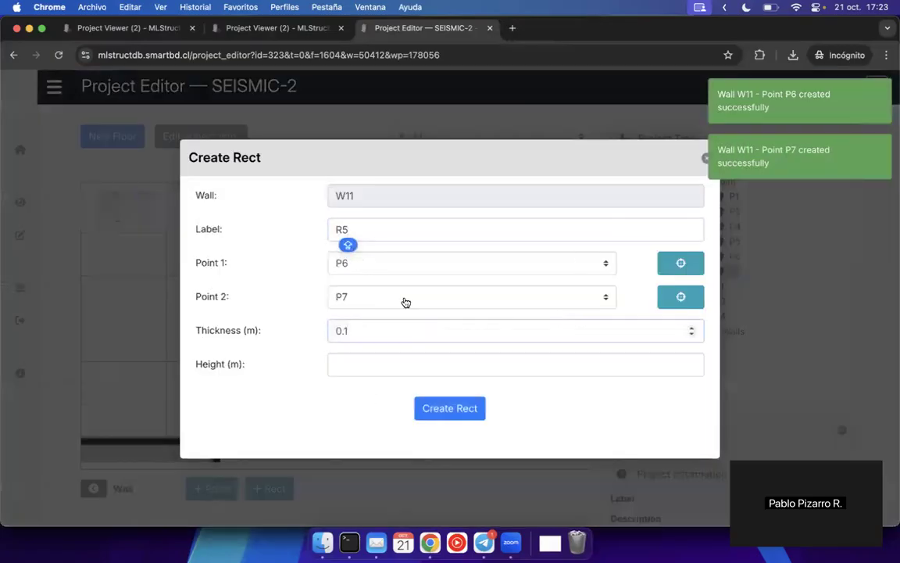
left_click(416, 416)
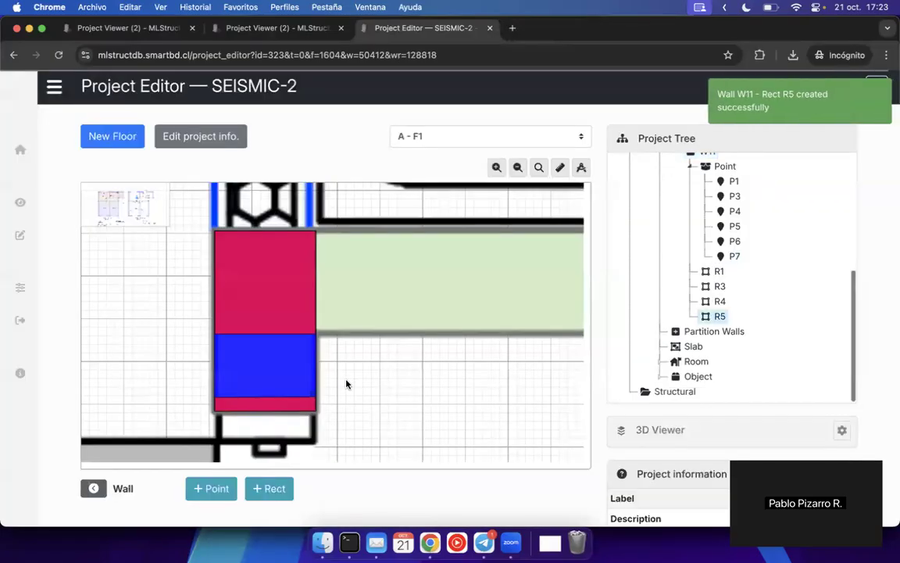
- Create a 0.1 m thick W11 rect along the lower ensuite wall from P6 to P4, and return to floor level
left_click(291, 488)
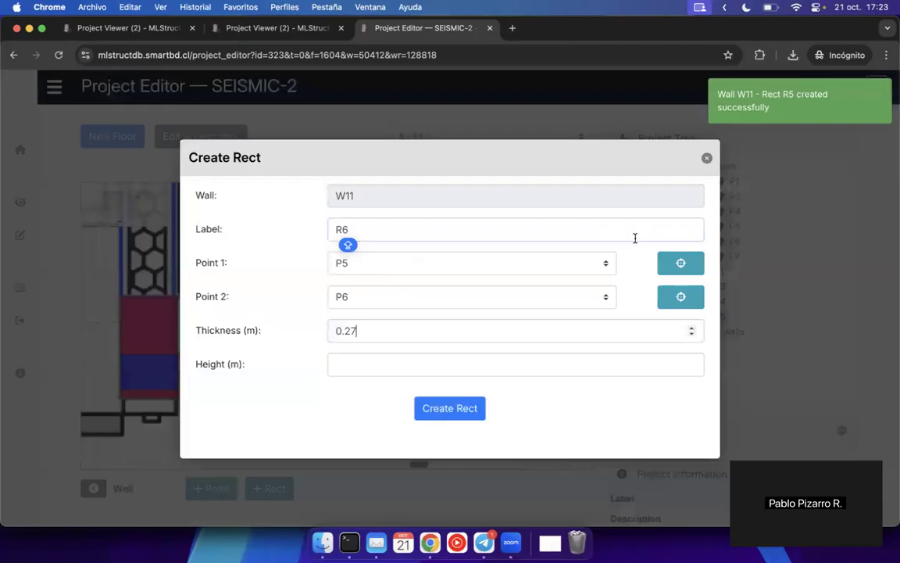
left_click(680, 263)
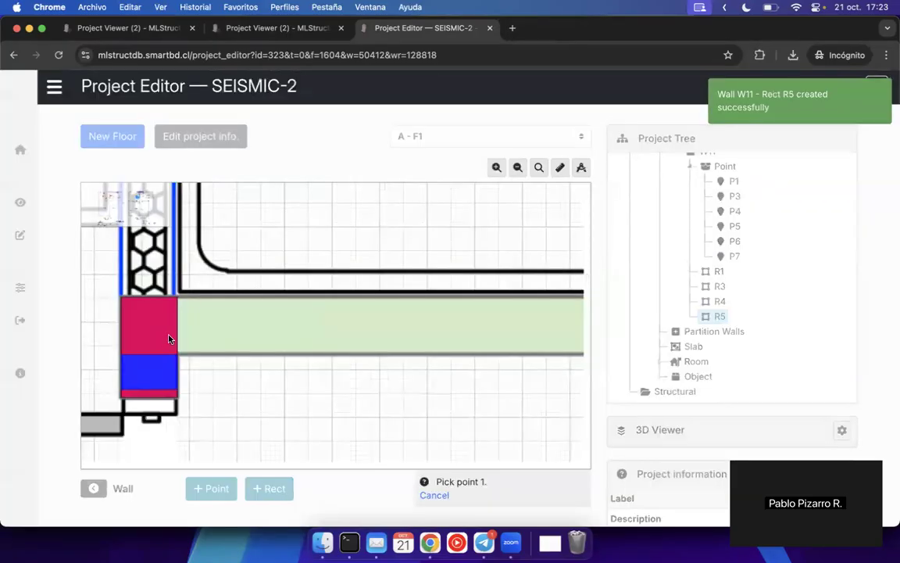
scroll(167, 309, "down", 3)
left_click(167, 309)
left_click(680, 297)
left_click(450, 316)
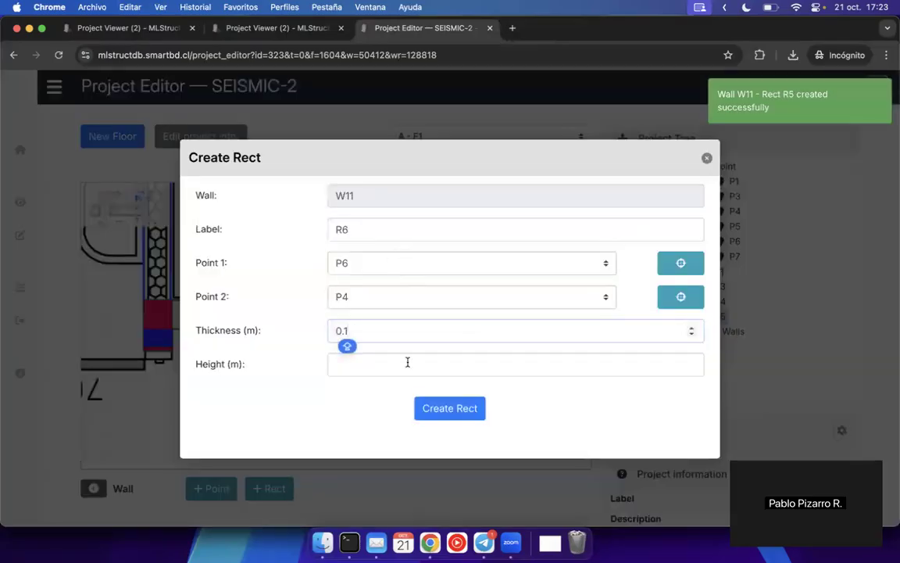
left_click(453, 412)
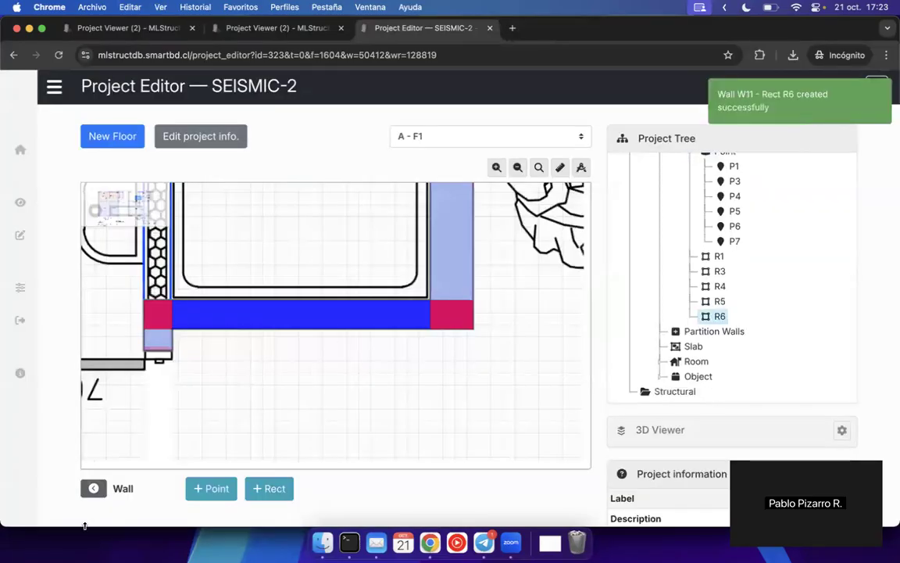
left_click(93, 488)
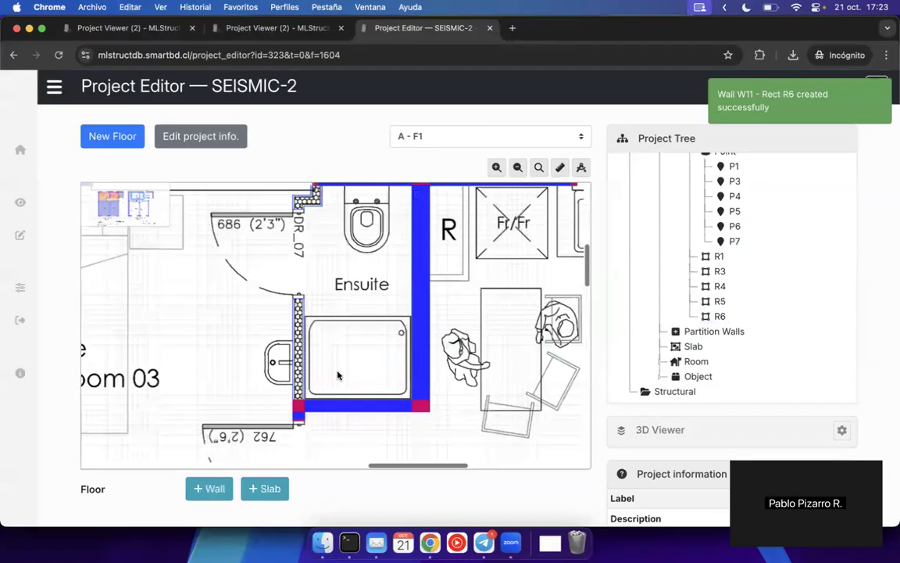
- Examine the modelled walls around Single Bedroom 03's ensuite and the shared kitchen, and the hatched partition beside the bathtub
scroll(338, 375, "down", 3)
scroll(308, 395, "down", 1)
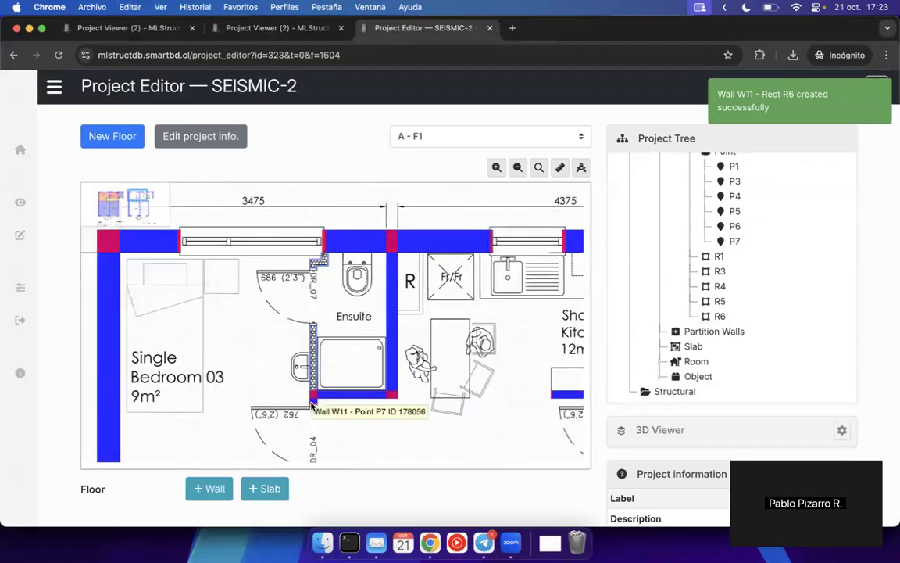
scroll(312, 403, "down", 3)
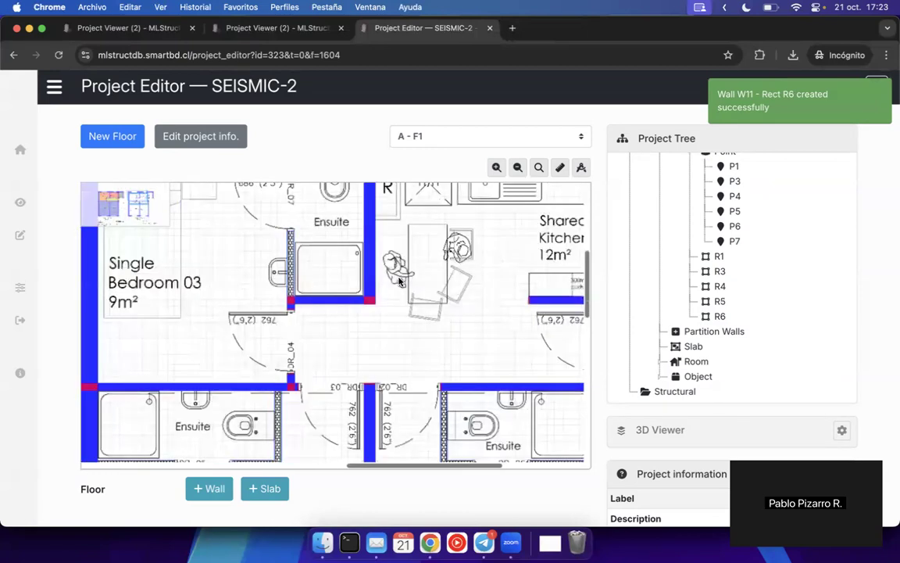
scroll(248, 463, "right", 3)
scroll(296, 369, "up", 3)
scroll(296, 369, "right", 2)
scroll(304, 391, "down", 2)
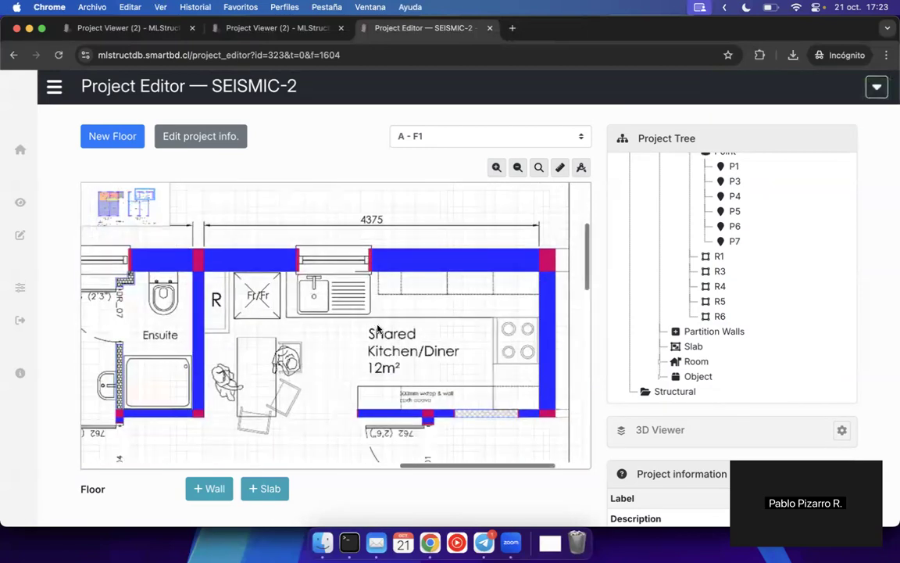
scroll(305, 391, "left", 3)
scroll(240, 359, "up", 5)
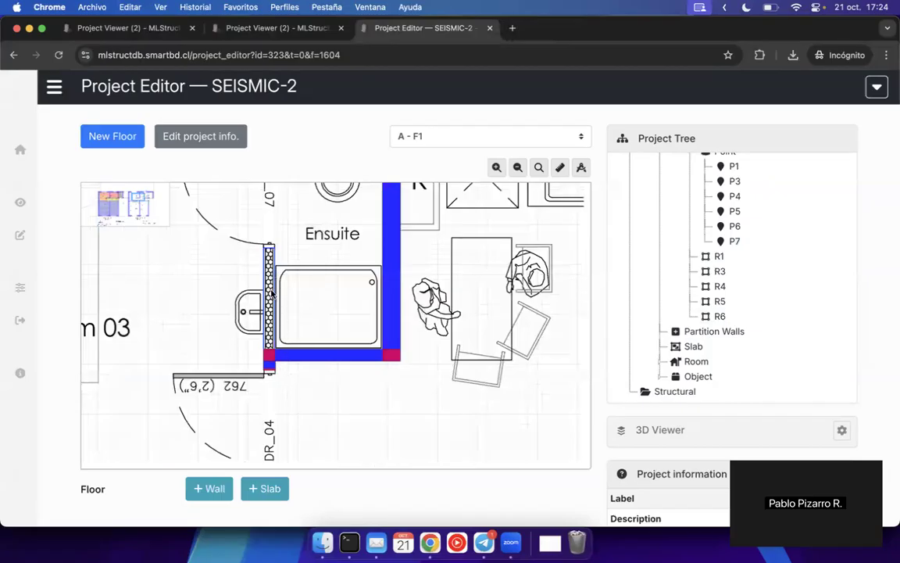
scroll(251, 302, "left", 2)
scroll(252, 301, "up", 1)
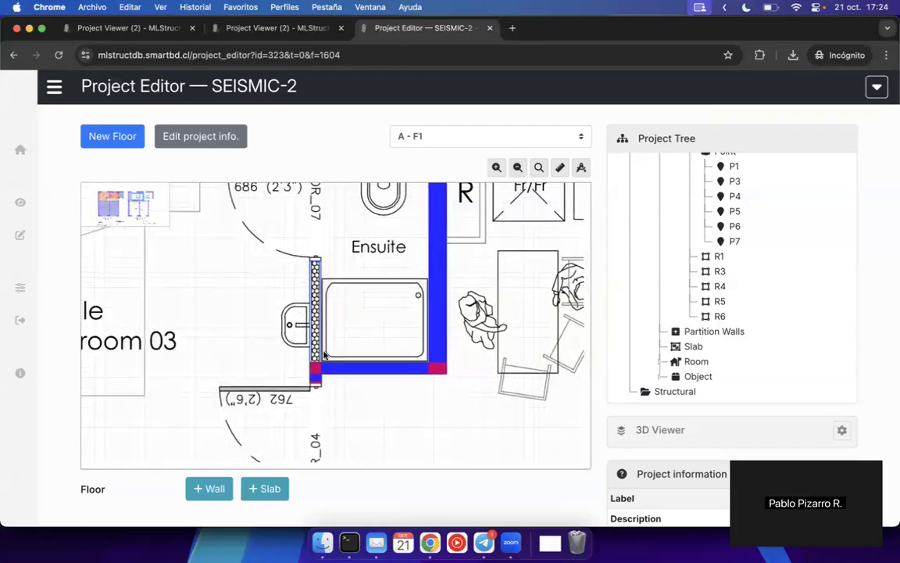
scroll(315, 289, "up", 1)
scroll(317, 451, "up", 6)
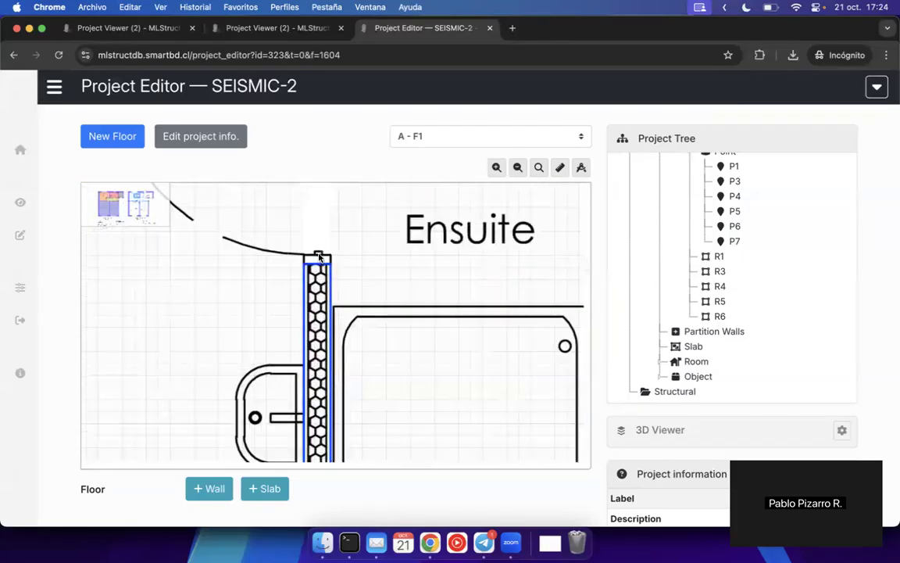
scroll(317, 451, "down", 10)
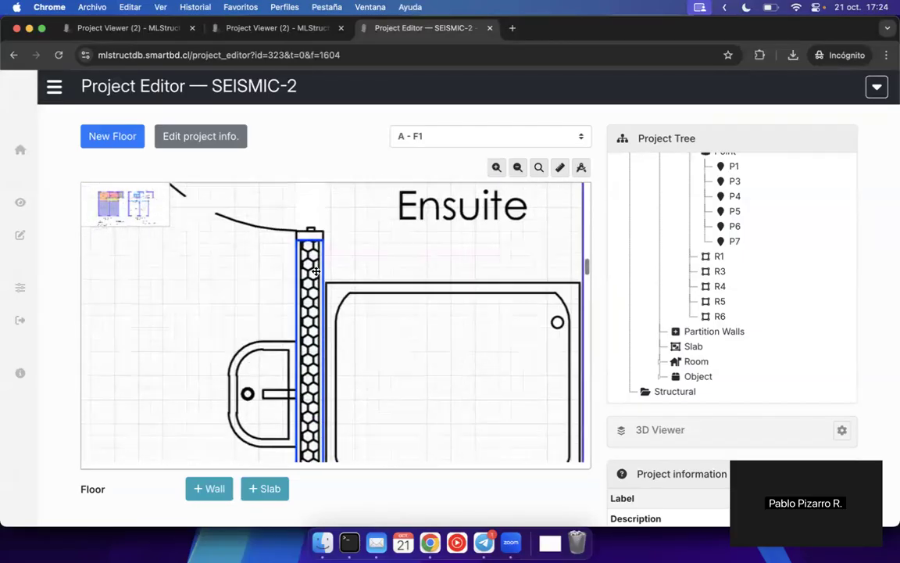
- Create point P8 on wall W11, drawing it about 0.097 m wide over the hatched wall's end beside the ensuite door DR_07
scroll(273, 321, "up", 5)
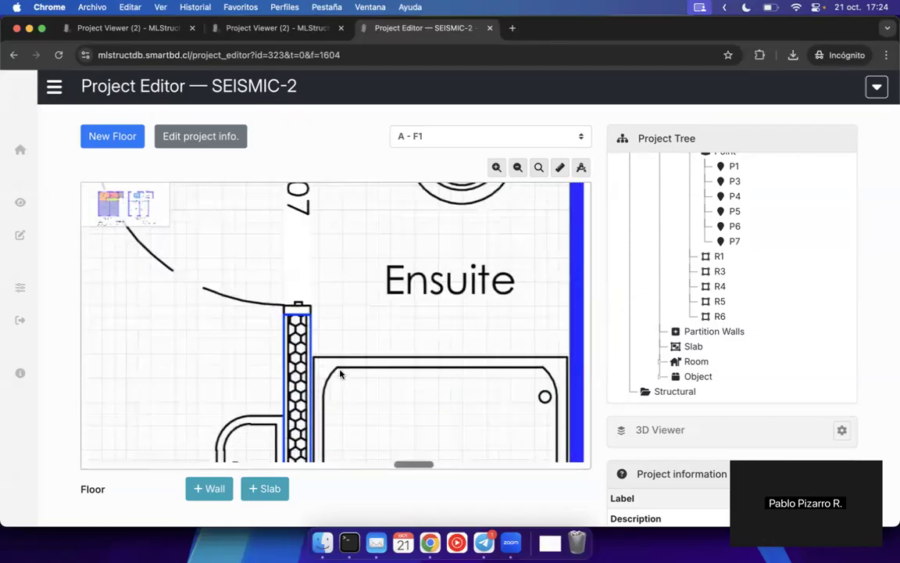
scroll(297, 344, "down", 5)
left_click(287, 327)
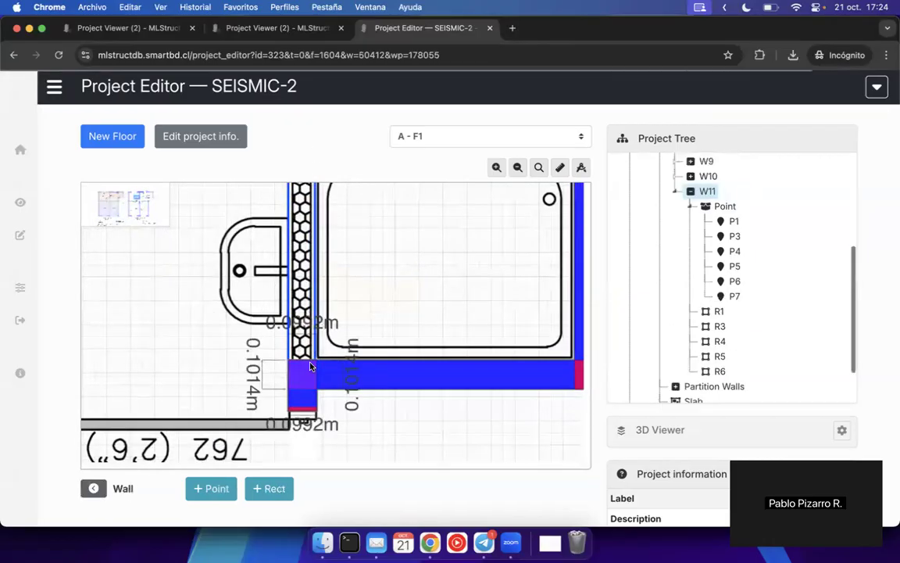
scroll(314, 424, "up", 3)
left_click(211, 489)
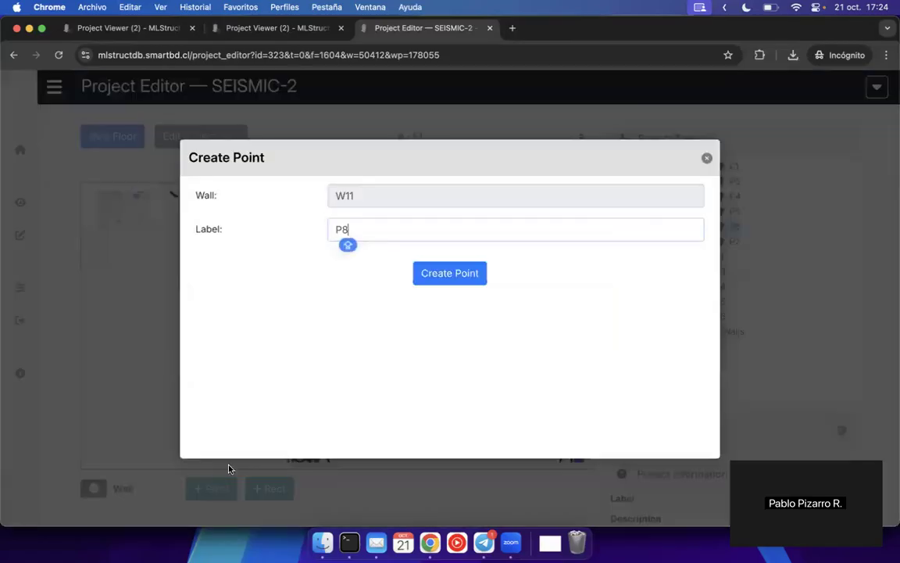
left_click(430, 279)
scroll(304, 259, "up", 5)
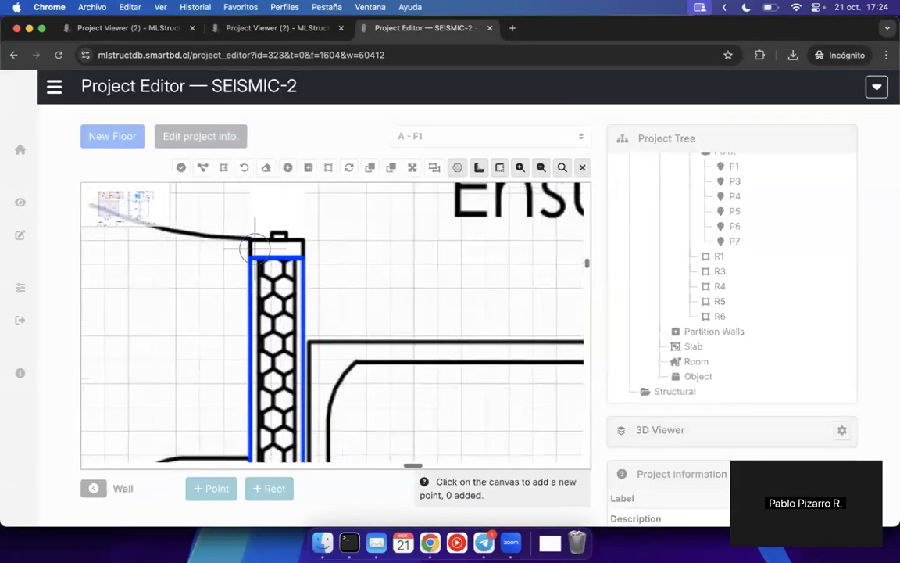
left_click(250, 239)
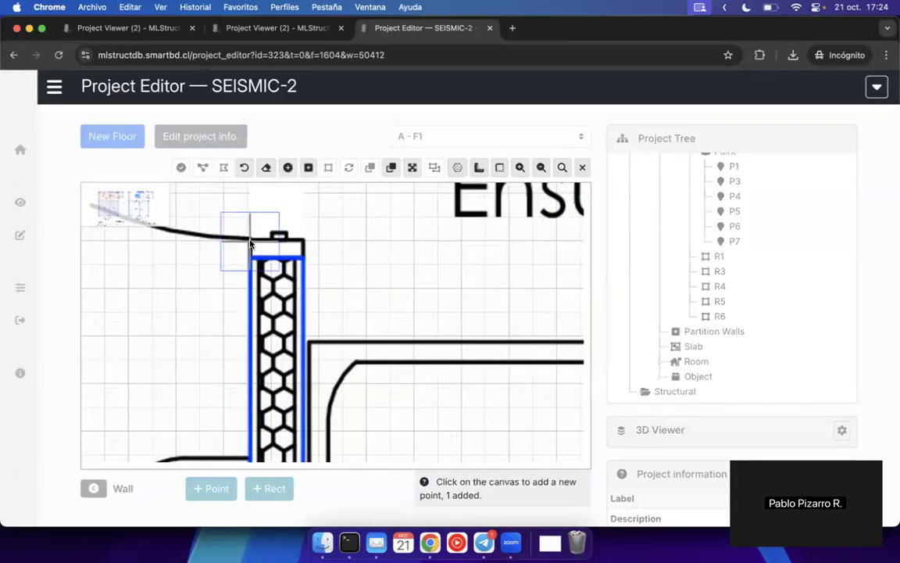
left_click(302, 241)
left_click_drag(303, 241, 305, 241)
key("h")
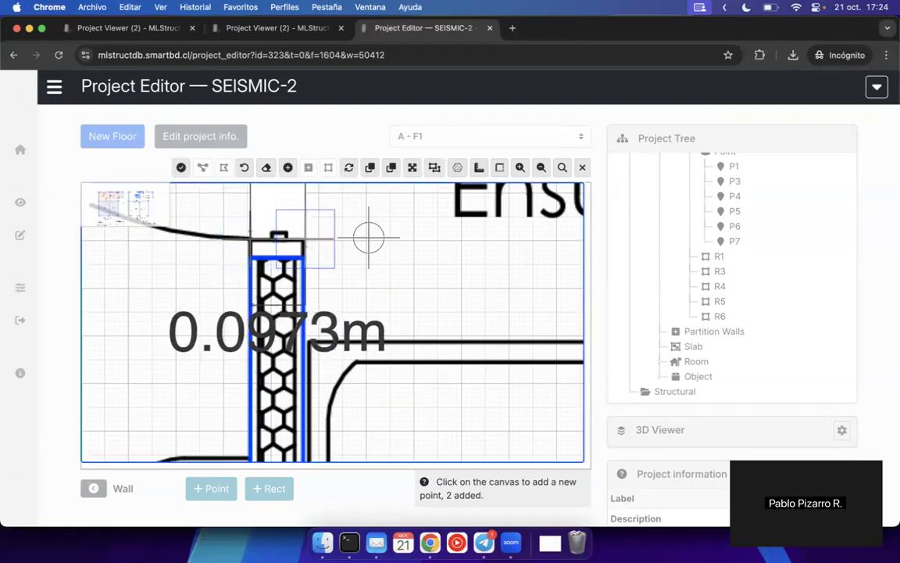
left_click(182, 167)
- Add a rect to wall W11 joining point P8 to the corner point below the ensuite washbasin, and return to the floor level
scroll(338, 342, "down", 5)
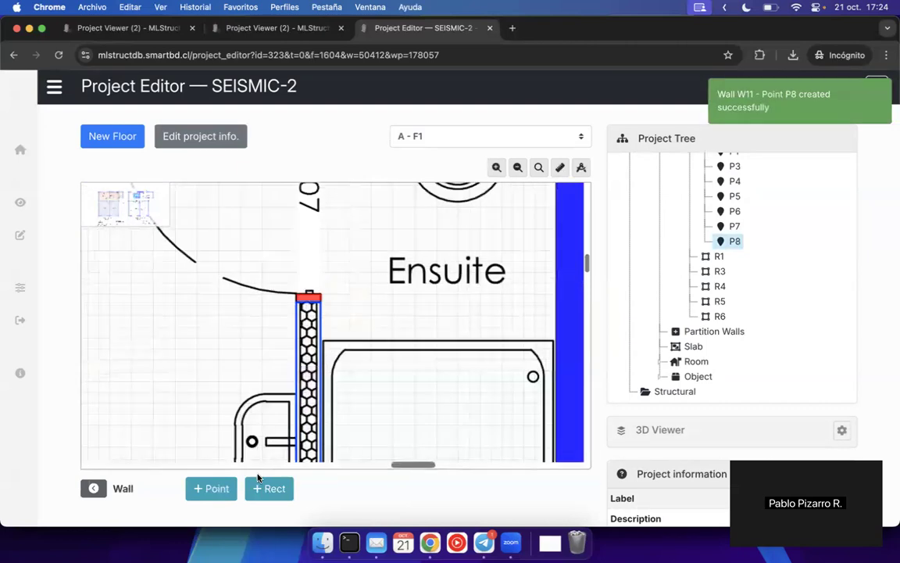
left_click(264, 487)
left_click(681, 263)
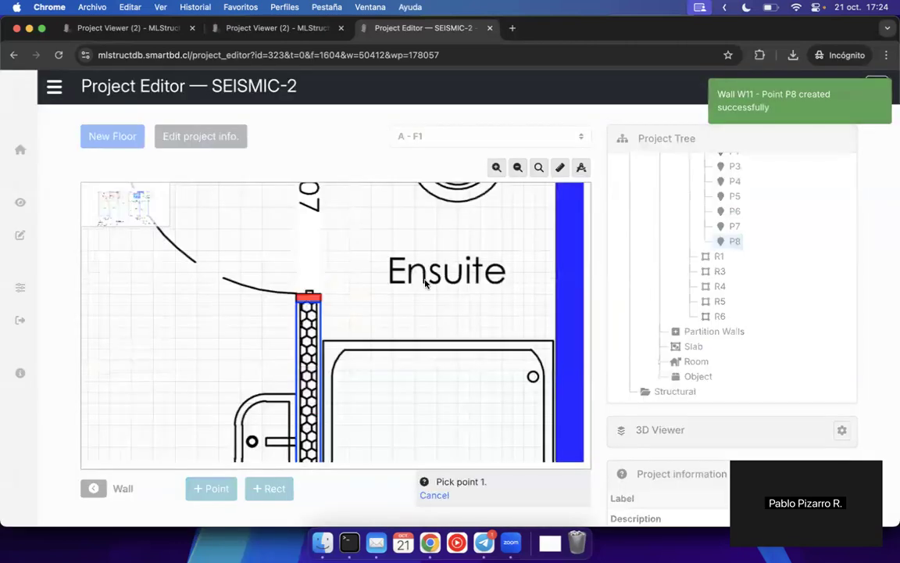
left_click(308, 299)
left_click(679, 295)
scroll(301, 323, "down", 5)
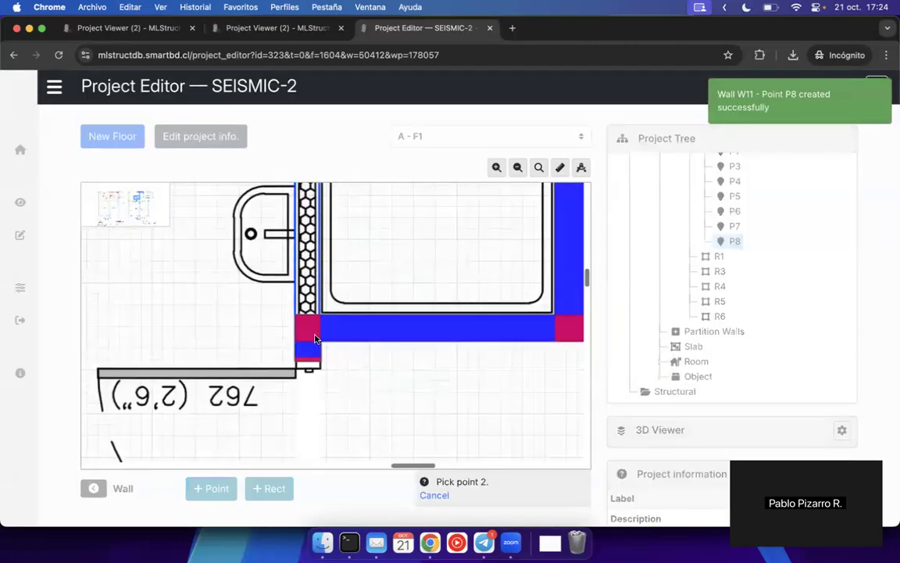
left_click(300, 321)
left_click(456, 413)
left_click(93, 489)
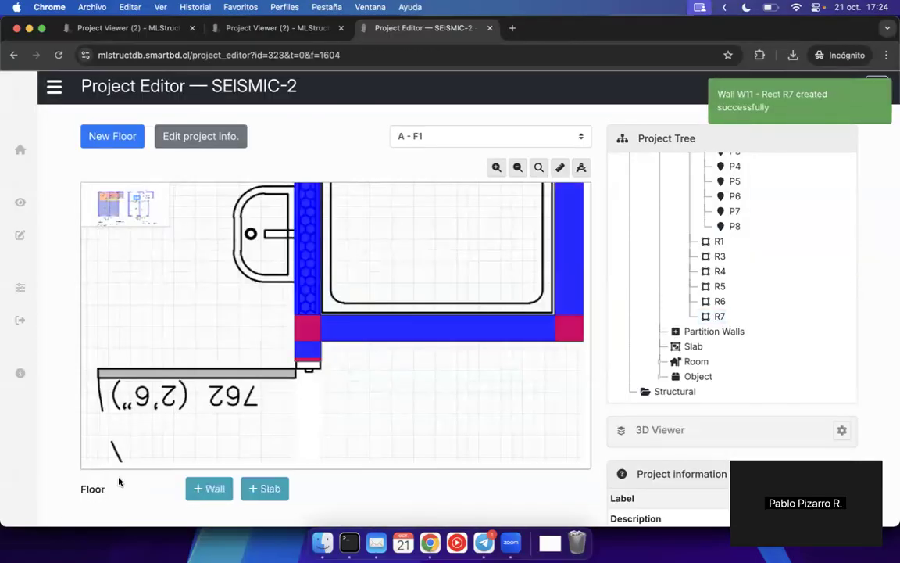
- Review the modelled walls around the upper ensuite, the single room and the shared kitchen/diner
scroll(437, 315, "down", 3)
scroll(438, 315, "up", 5)
scroll(364, 359, "right", 5)
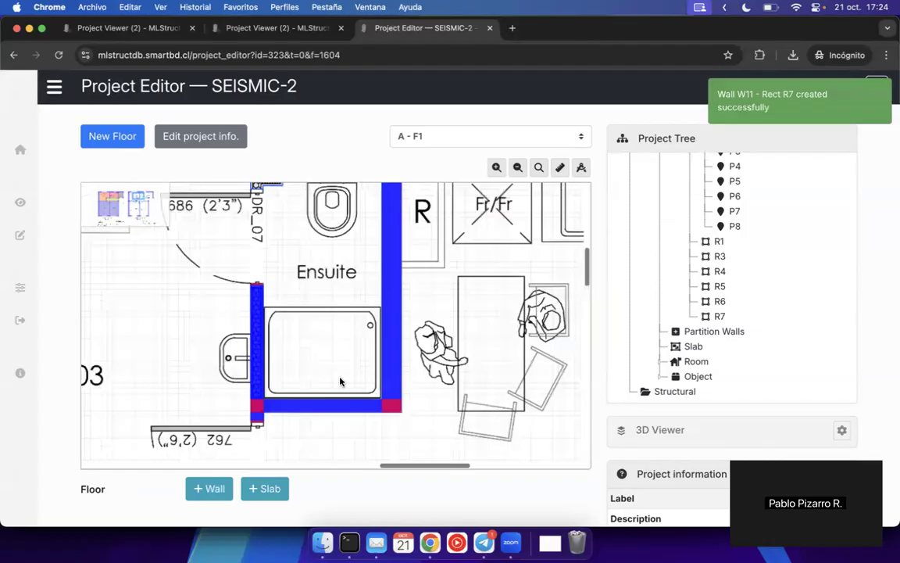
scroll(313, 311, "up", 5)
scroll(312, 312, "left", 2)
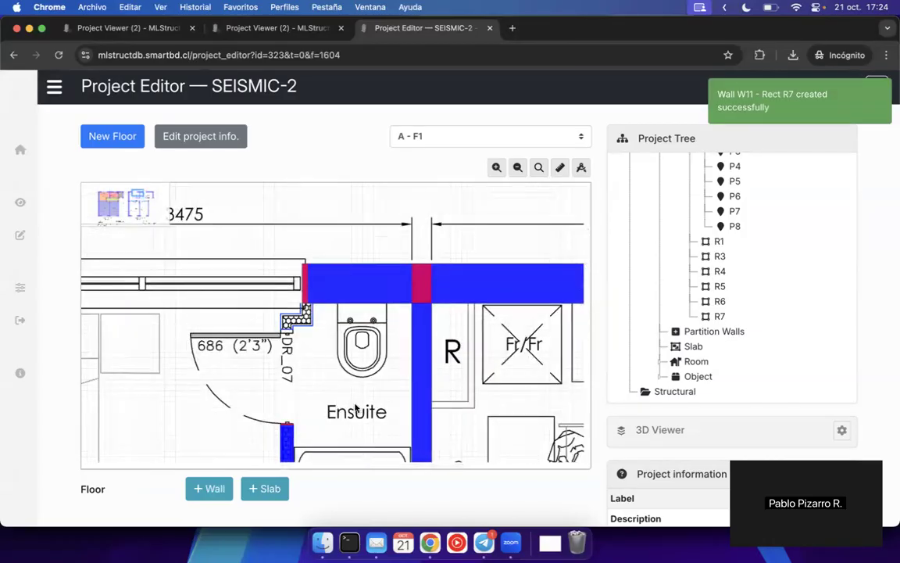
scroll(391, 411, "down", 3)
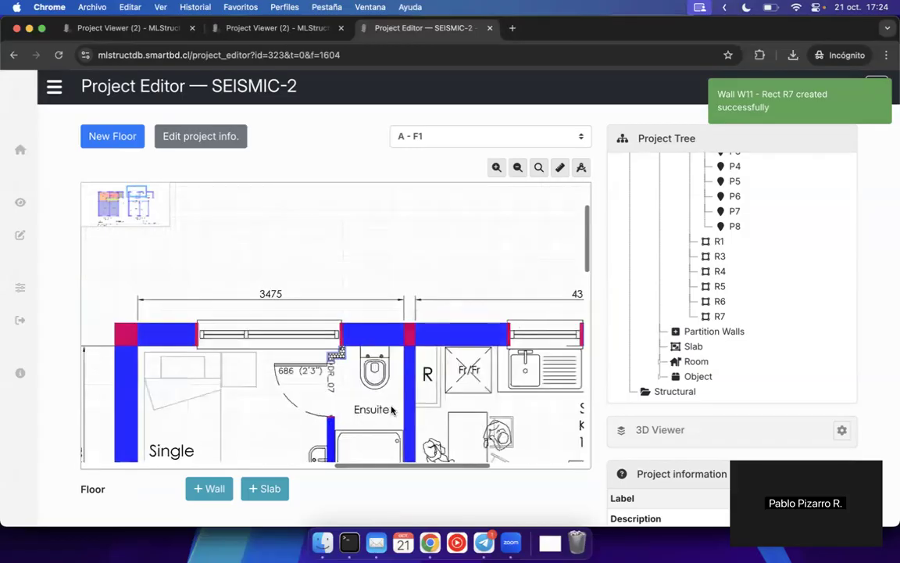
scroll(419, 345, "down", 2)
scroll(418, 346, "right", 3)
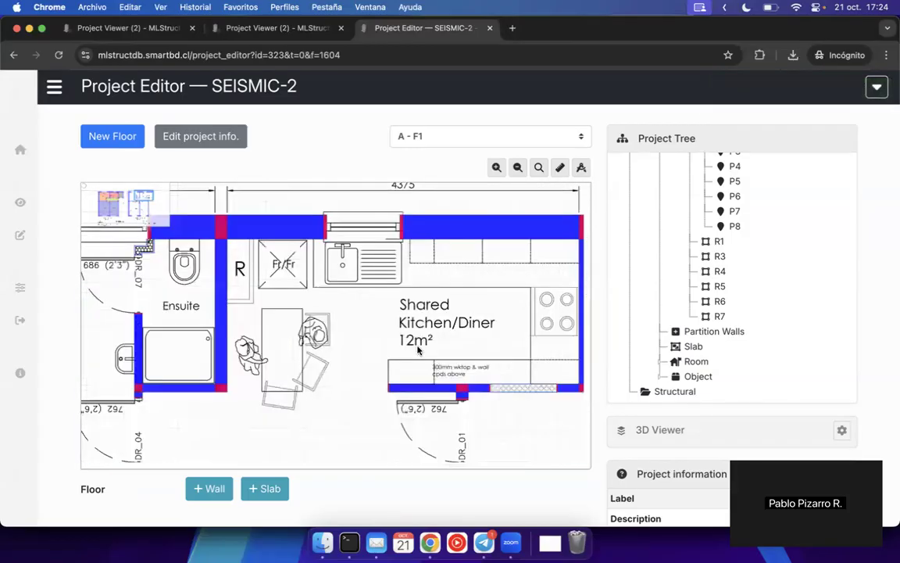
scroll(297, 344, "down", 2)
scroll(297, 344, "left", 2)
scroll(295, 336, "right", 5)
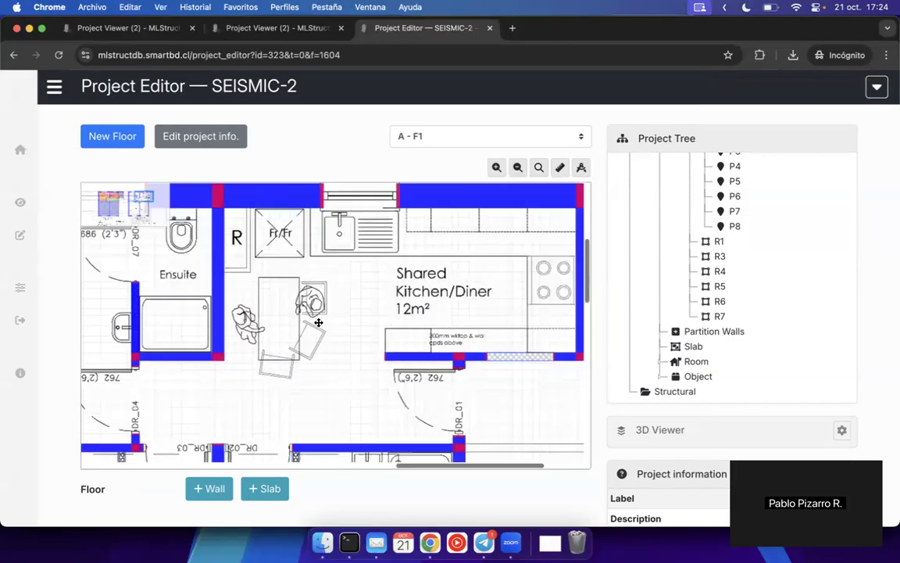
- Examine the cross-hatched segment in the kitchen/diner's lower wall, near the 300mm worktop
scroll(293, 326, "up", 5)
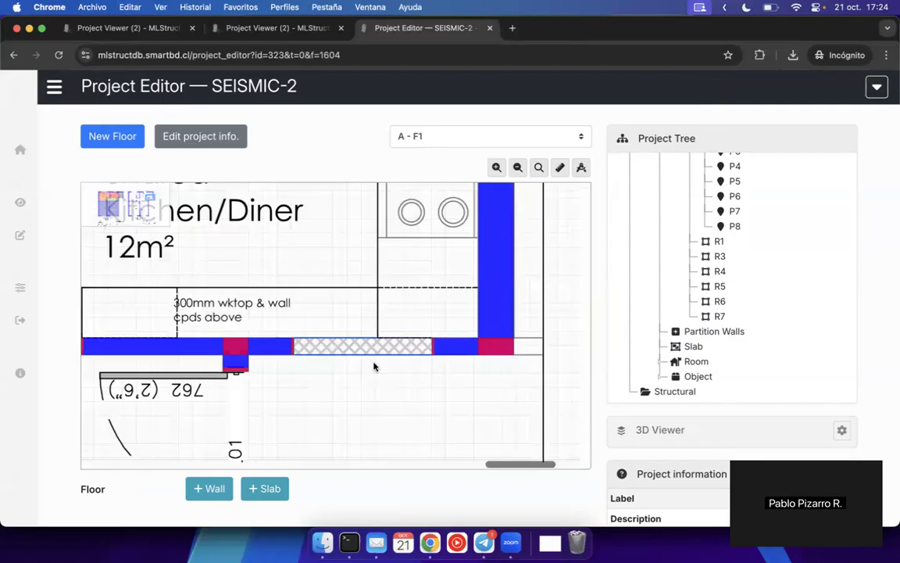
scroll(386, 349, "up", 2)
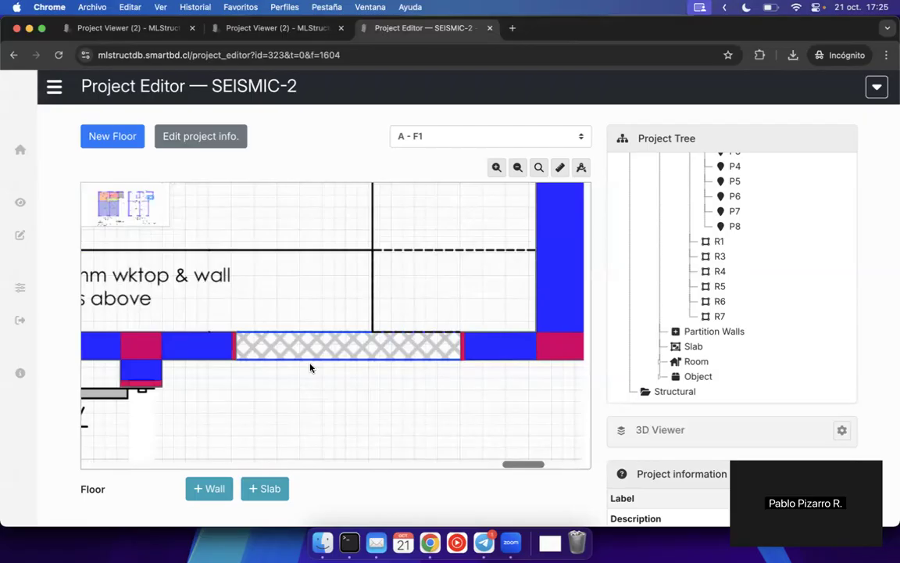
scroll(310, 367, "down", 10)
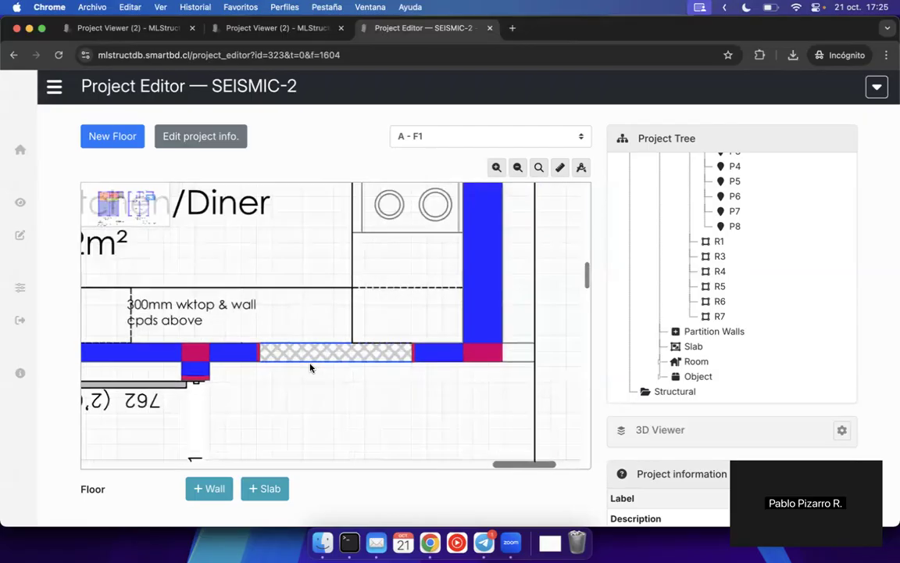
scroll(376, 325, "up", 6)
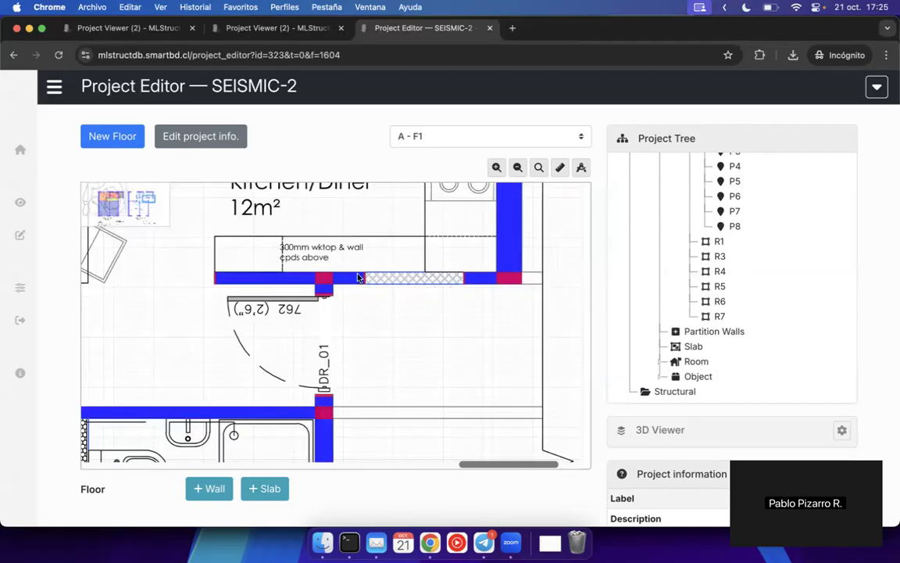
mouse_move(409, 284)
left_mouse_down()
mouse_move(404, 333)
mouse_move(391, 336)
left_mouse_up()
scroll(395, 336, "up", 3)
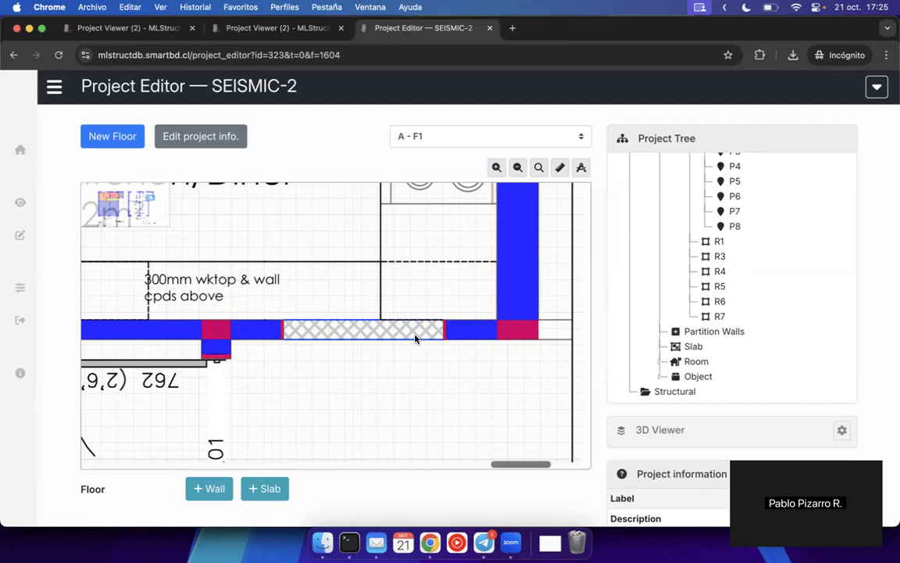
scroll(415, 338, "down", 5)
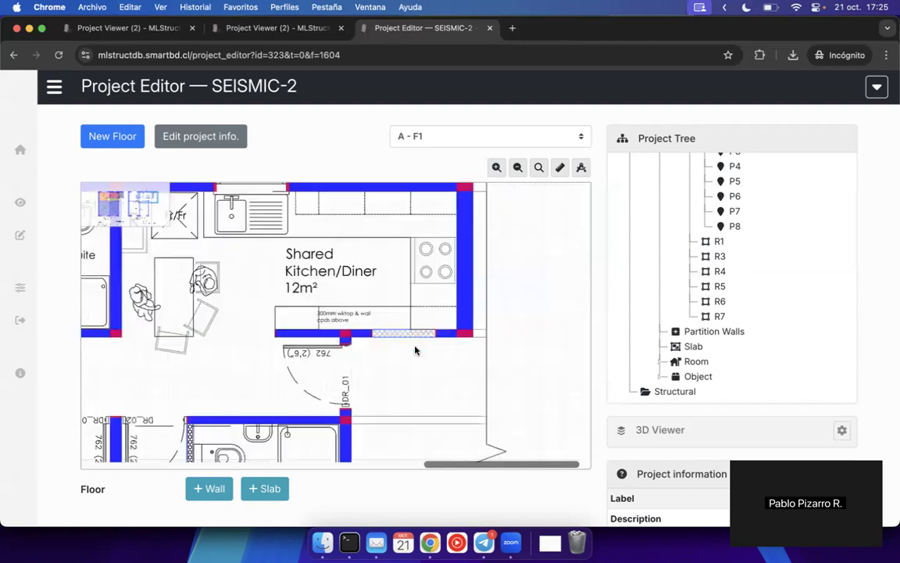
- Inspect the hatched partition walls around the ensuite with door DR_05
left_click_drag(346, 371, 482, 225)
left_click_drag(407, 315, 418, 302)
scroll(418, 304, "down", 4)
scroll(414, 328, "up", 5)
left_click_drag(264, 348, 452, 339)
left_click_drag(290, 336, 432, 336)
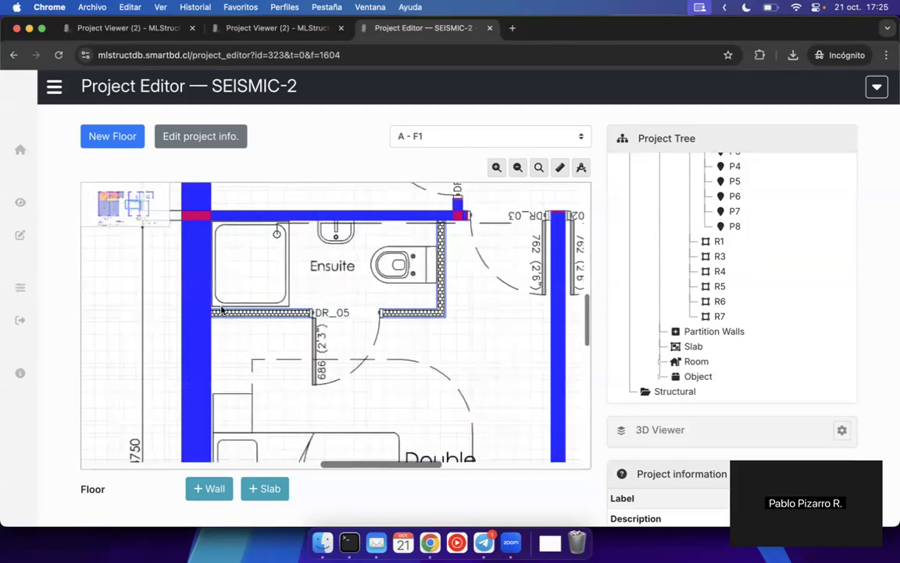
left_click_drag(384, 275, 230, 394)
left_click_drag(370, 232, 372, 186)
left_click_drag(277, 317, 407, 270)
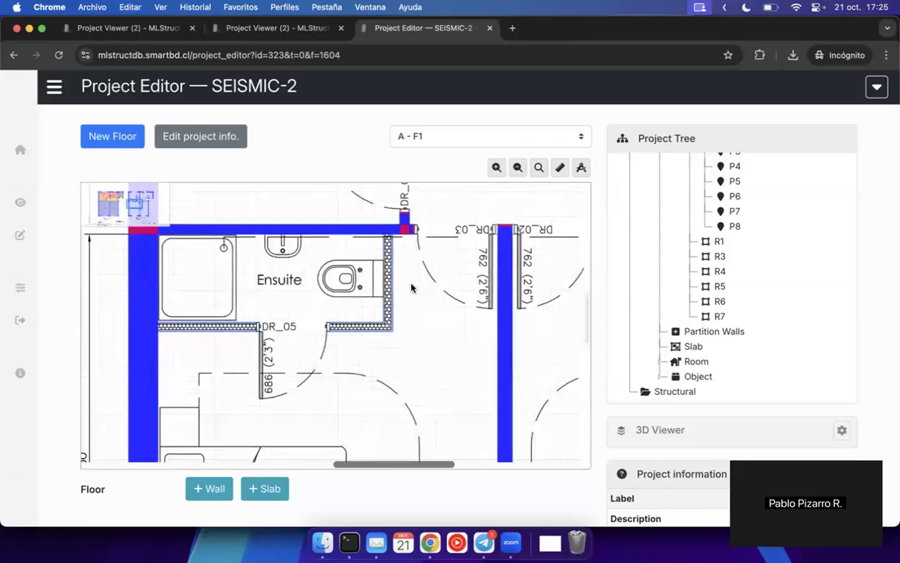
left_click_drag(421, 318, 462, 315)
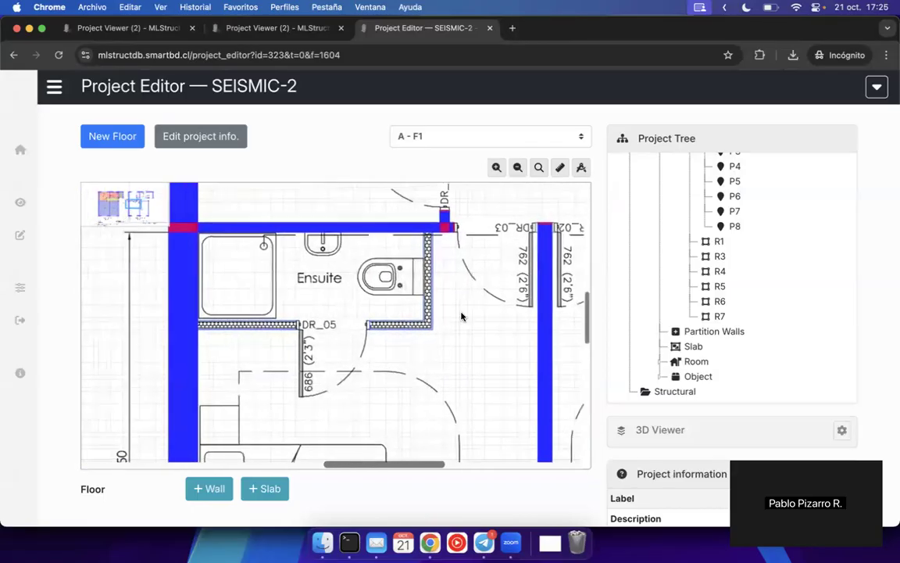
- Set up a new polygon wall on floor F1 labelled W12, with rect color 00ffd0, material RC and category Partition
right_click(709, 331)
left_click(764, 359)
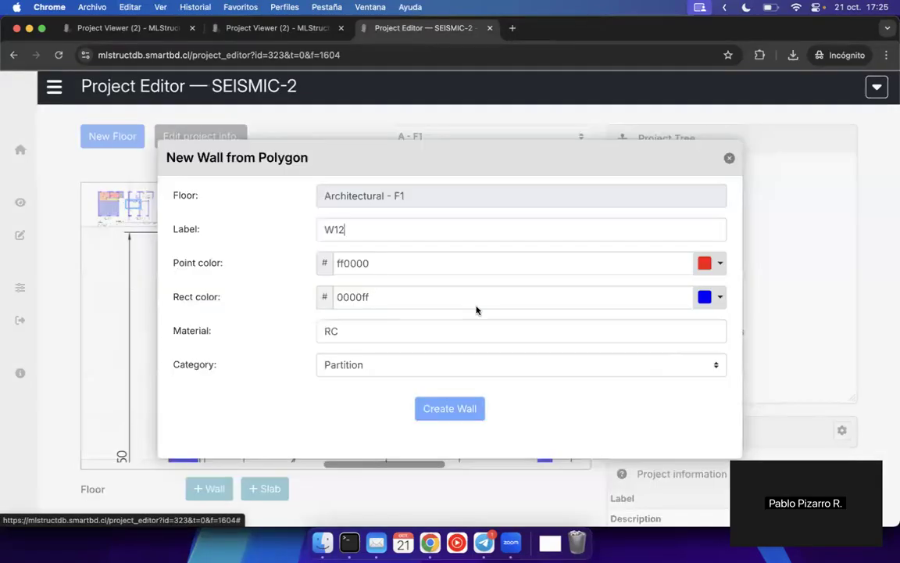
left_click(701, 296)
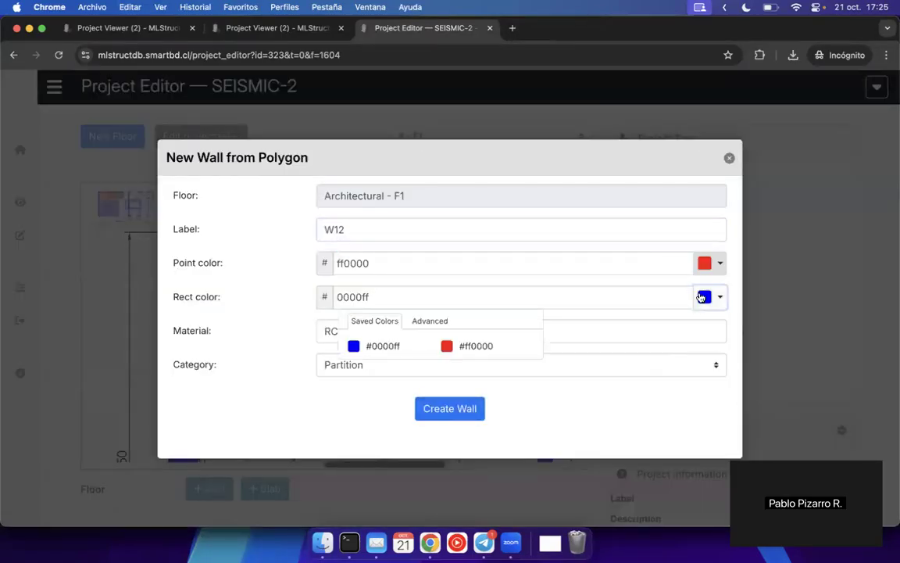
left_click(418, 321)
left_click(438, 357)
scroll(464, 362, "down", 2)
left_click(442, 429)
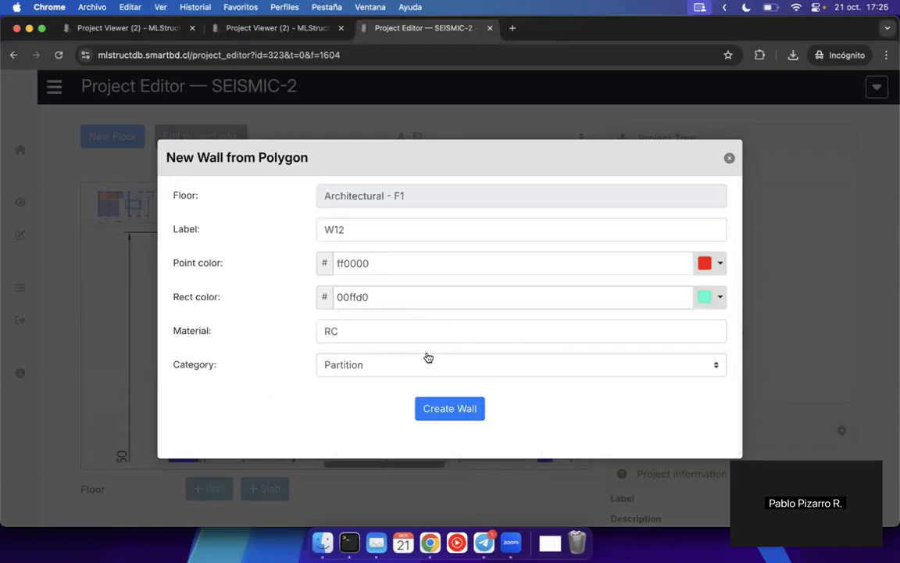
left_click(440, 408)
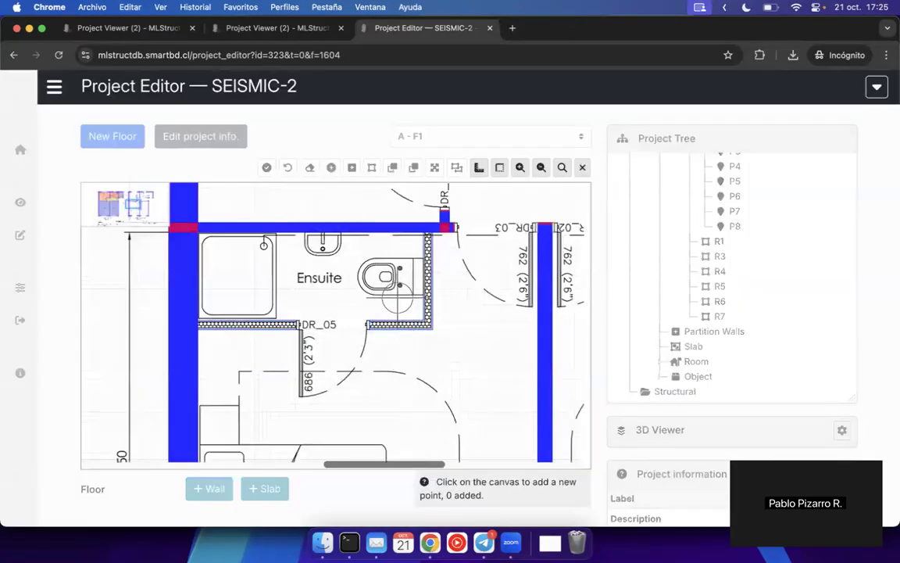
- Outline W12's lower leg with points across its door-jamb end beside DR_05, about 0.09 m wide, and at the partition's outer corner
scroll(397, 297, "up", 10)
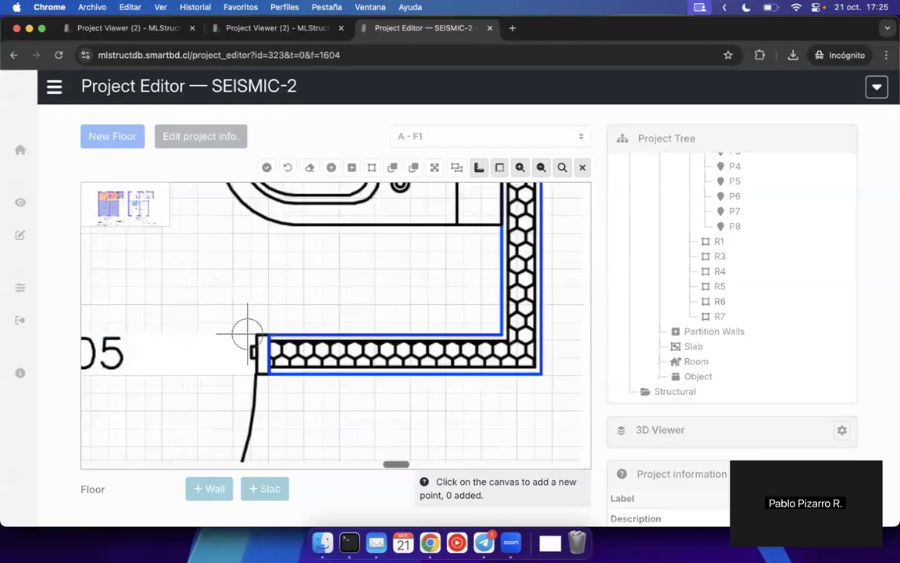
scroll(247, 332, "up", 3)
left_click(268, 335)
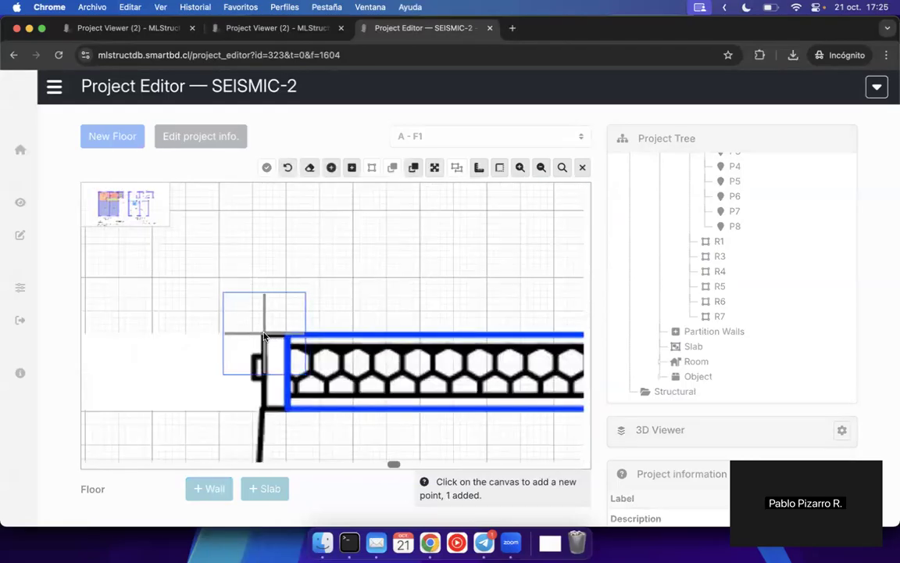
left_click(264, 404)
left_click_drag(264, 404, 264, 408)
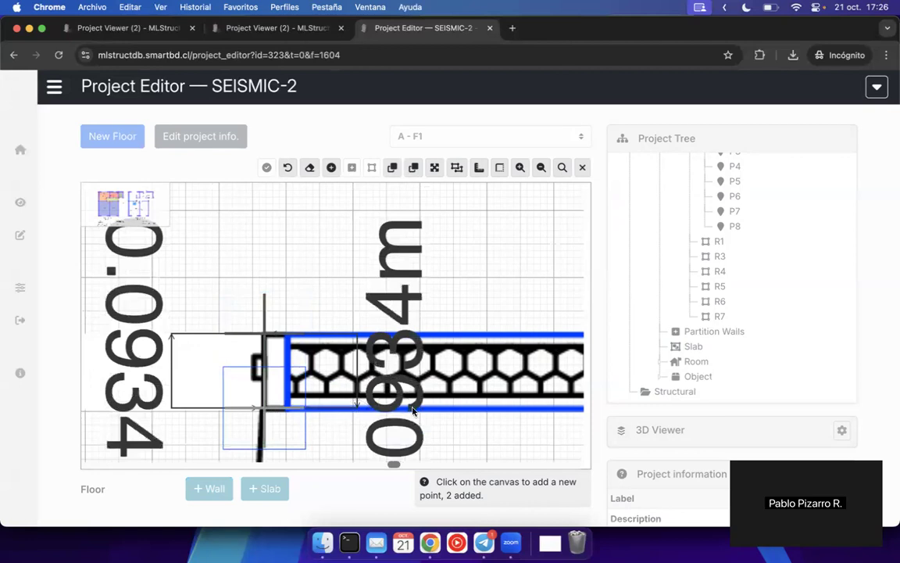
left_click_drag(414, 406, 186, 407)
left_click(442, 405)
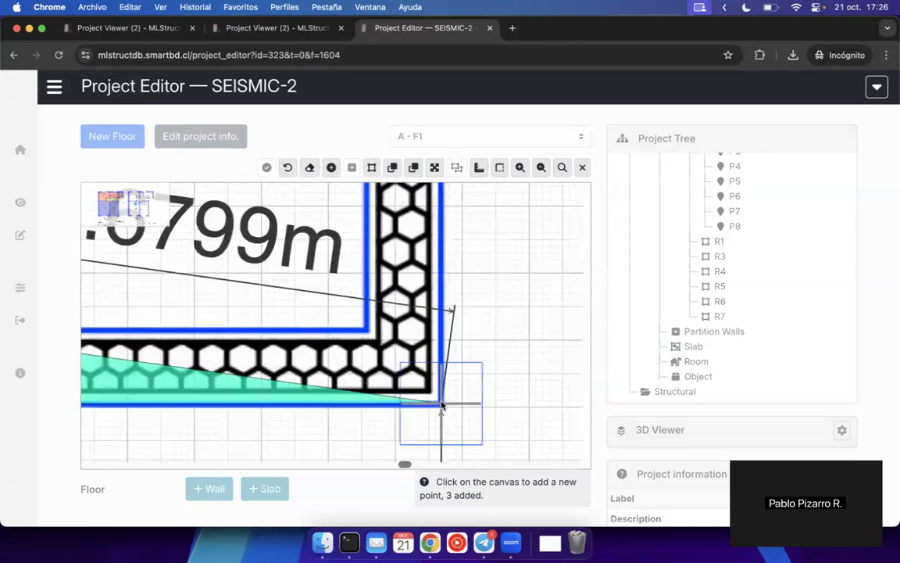
- Add two W12 outline points across the partition's upper end, where its vertical leg meets the ensuite's upper wall
scroll(448, 397, "up", 10)
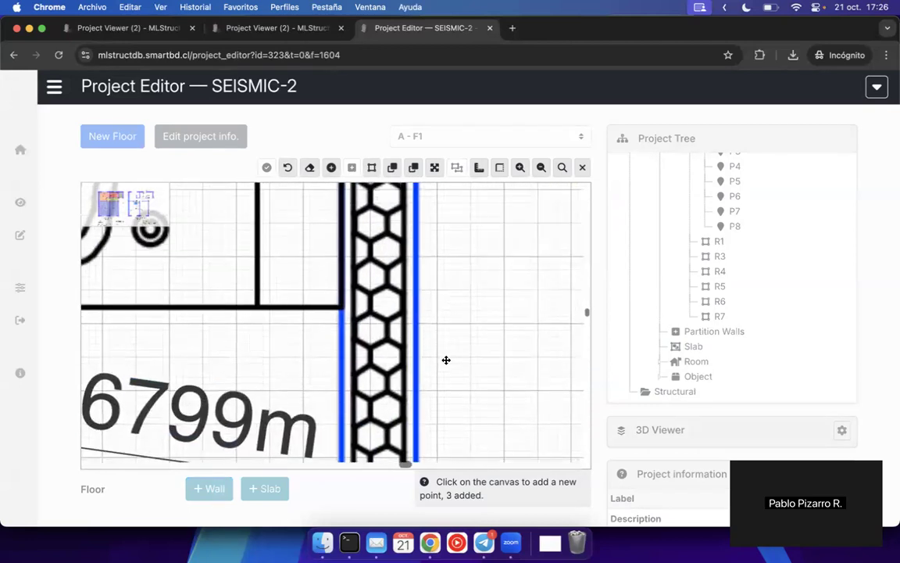
scroll(430, 243, "up", 5)
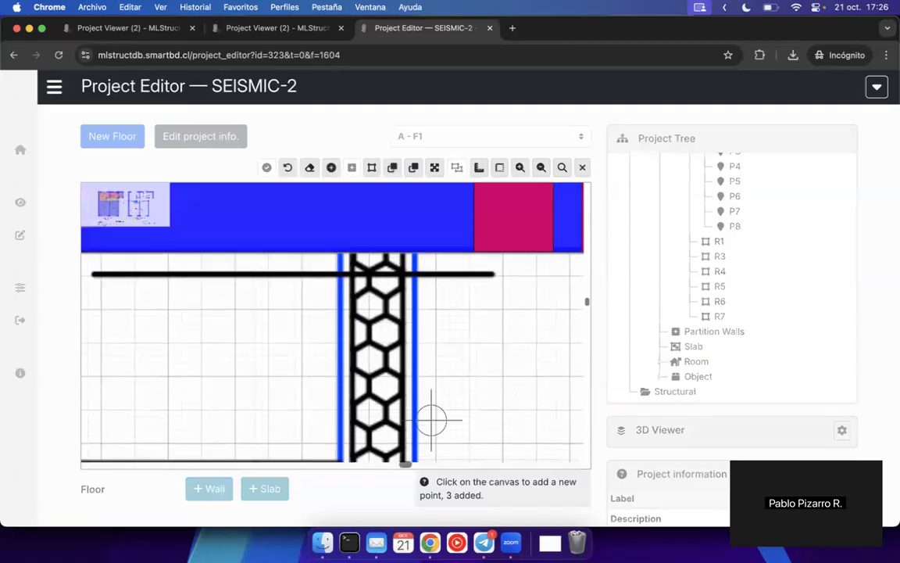
left_click(416, 264)
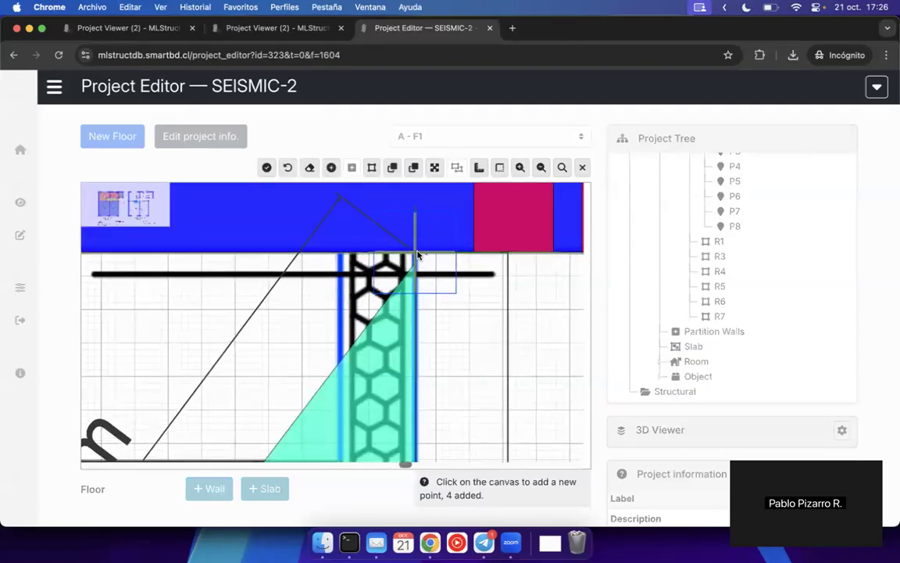
left_click(350, 267)
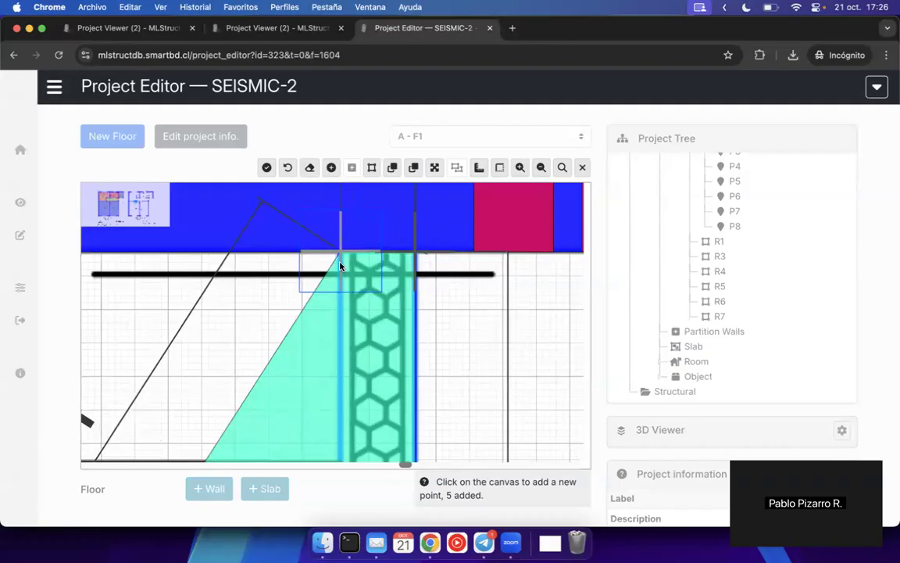
- Add the inner corner point to the W12 outline and generate the L-shaped wall from the closed shape
scroll(434, 372, "up", 10)
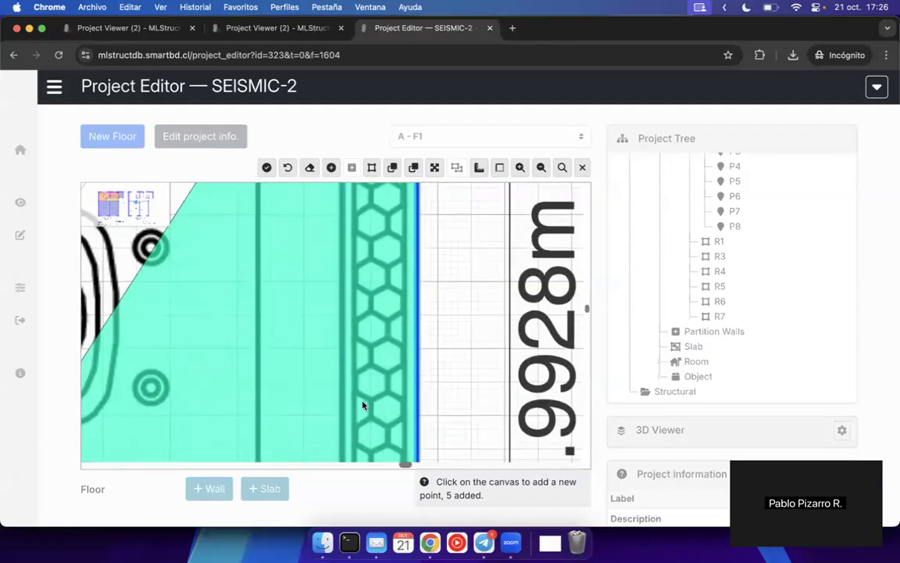
left_click_drag(344, 387, 342, 304)
left_click(344, 419)
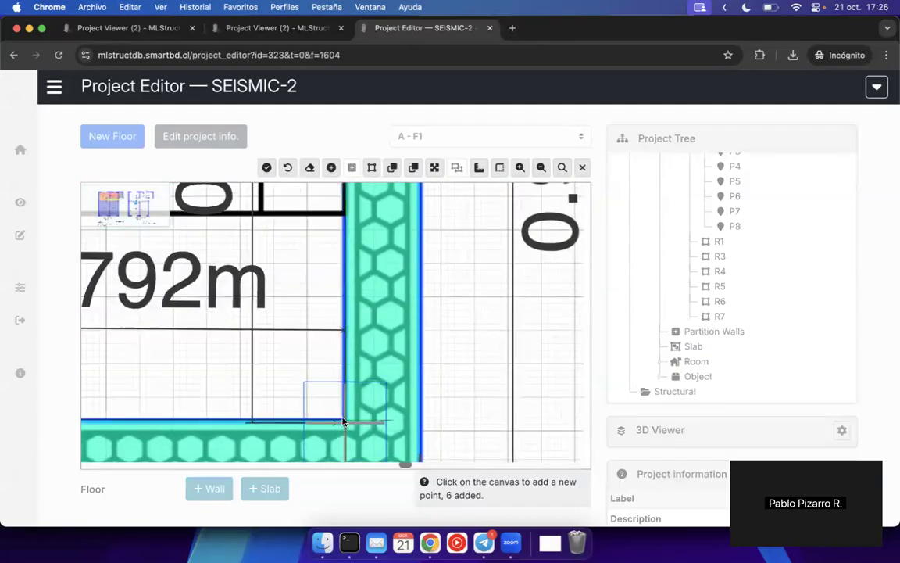
left_click_drag(350, 387, 507, 342)
scroll(342, 345, "down", 4)
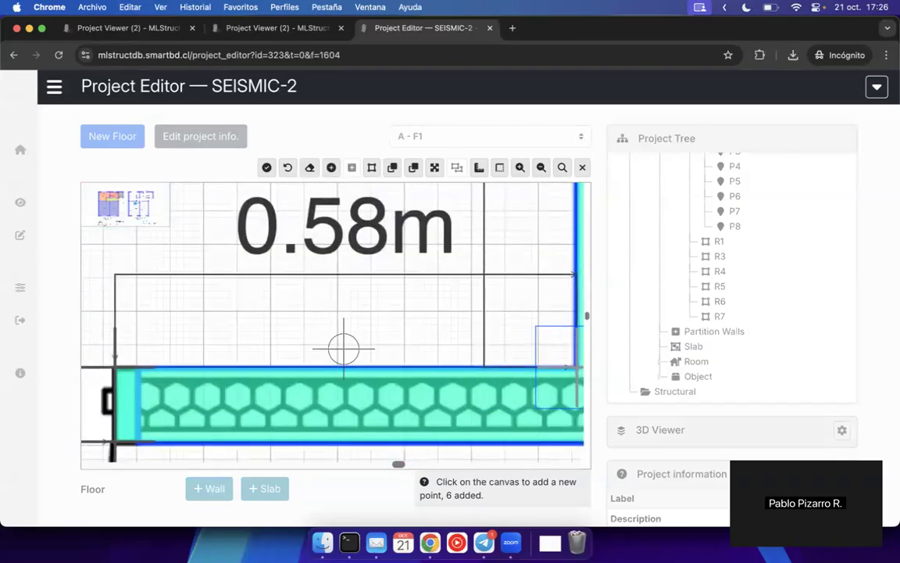
left_click(267, 167)
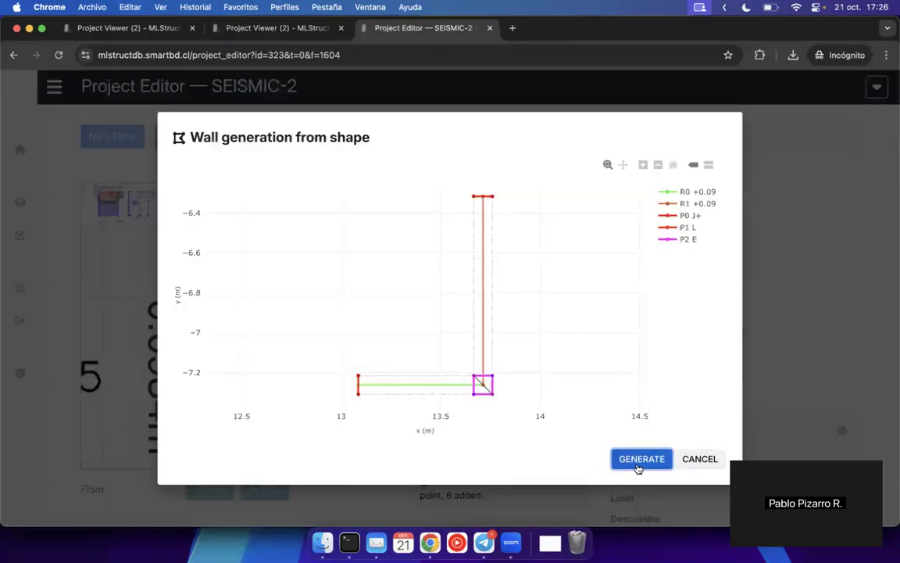
left_click(639, 468)
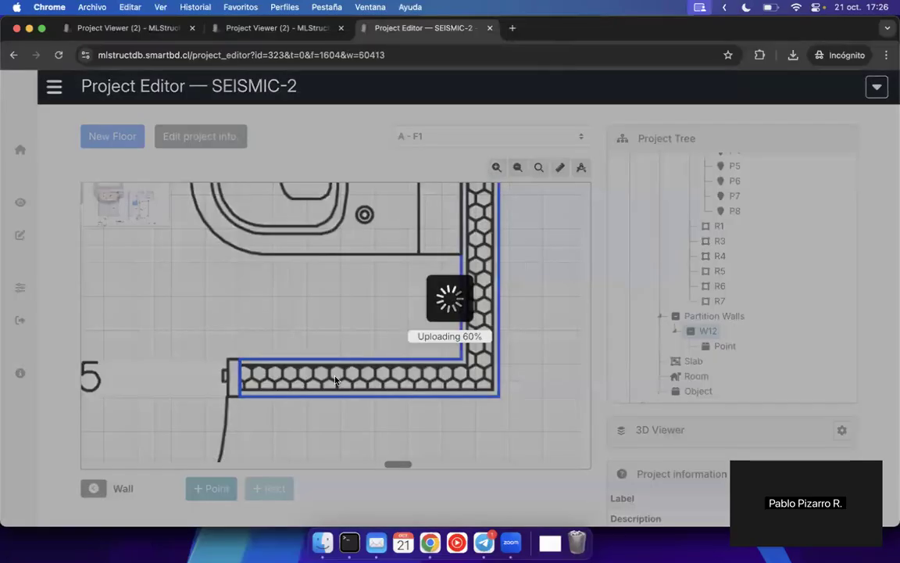
- Create another partition wall from polygon on floor F1, labelled W13
scroll(412, 386, "down", 5)
left_click_drag(303, 392, 411, 376)
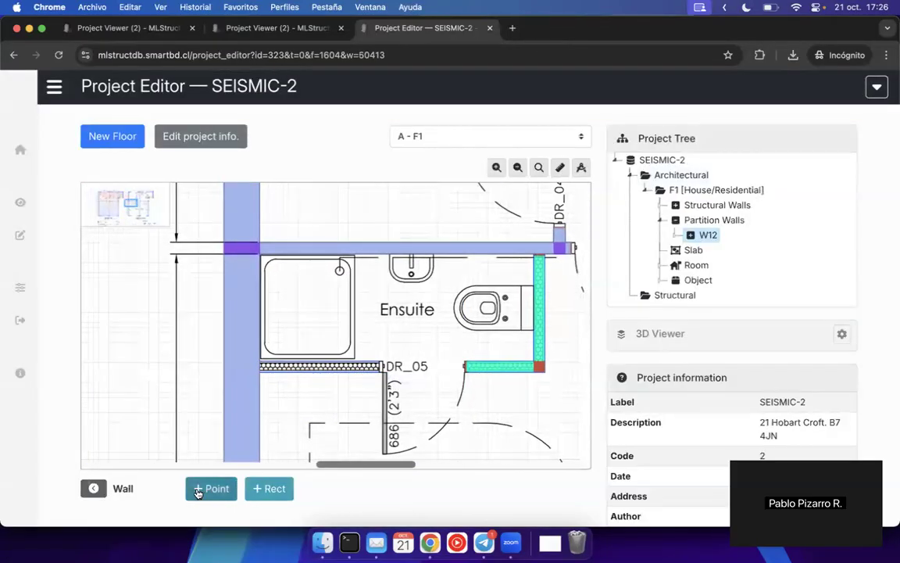
left_click(94, 489)
right_click(692, 229)
left_click(750, 253)
left_click(482, 404)
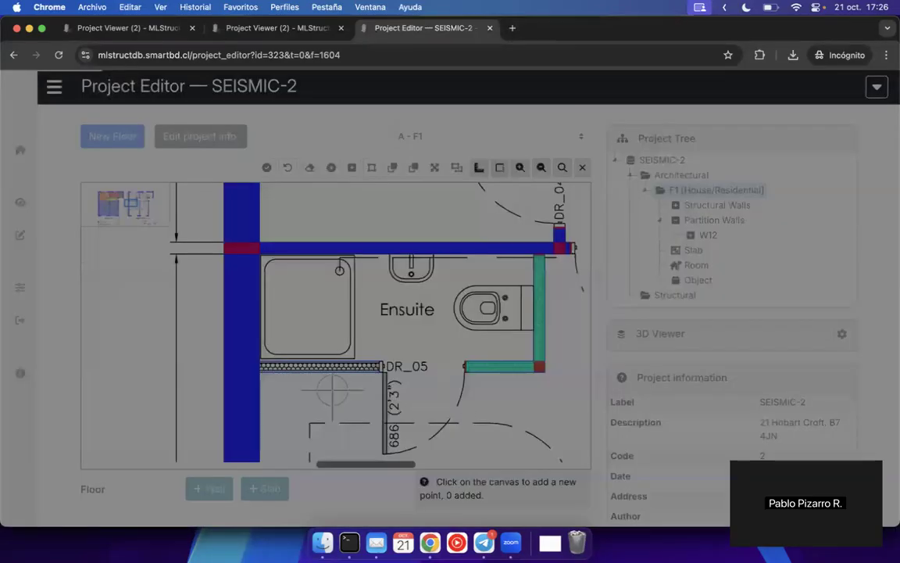
- Outline W13 as a rectangle about 1.04 m across its diagonal, from the thick wall to DR_05's jamb, and generate the wall
scroll(305, 377, "up", 5)
scroll(168, 313, "up", 2)
left_click(176, 326)
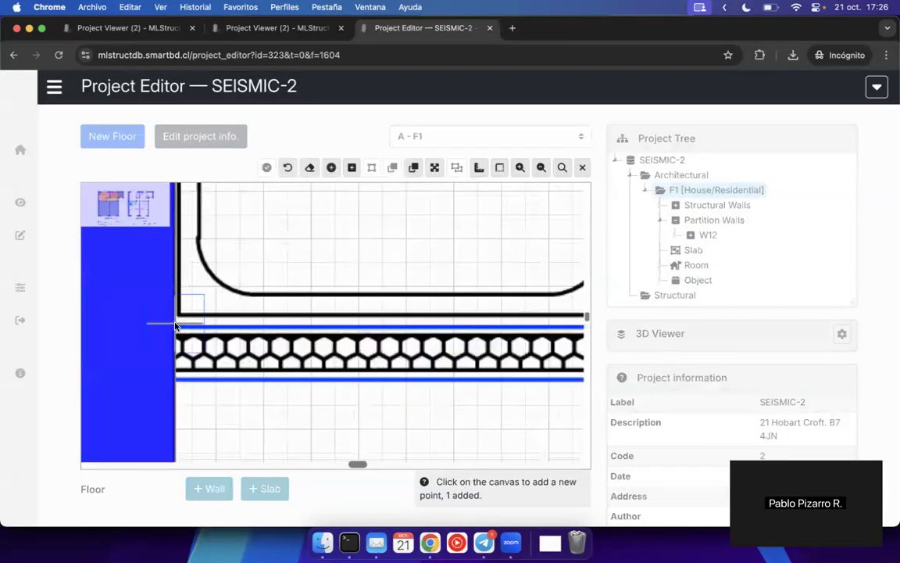
scroll(223, 332, "right", 5)
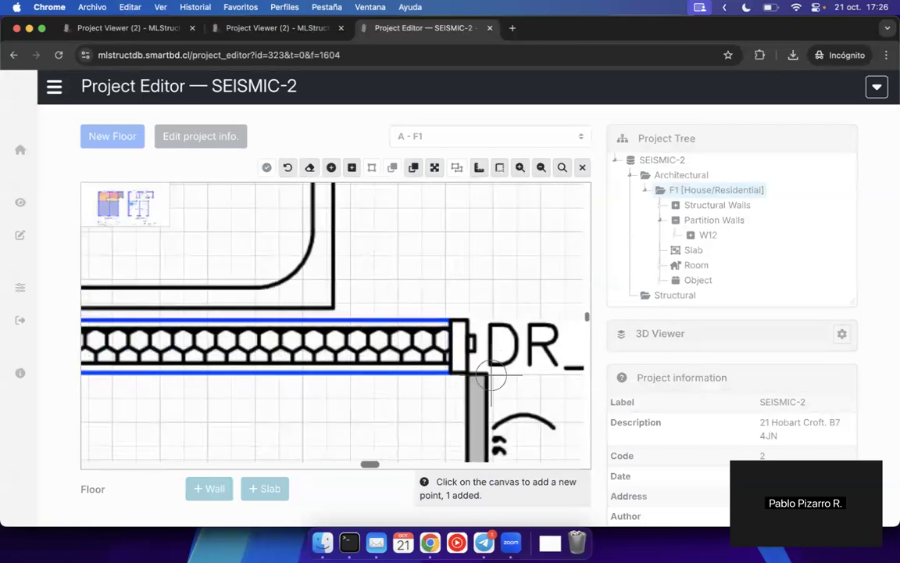
left_click(467, 366)
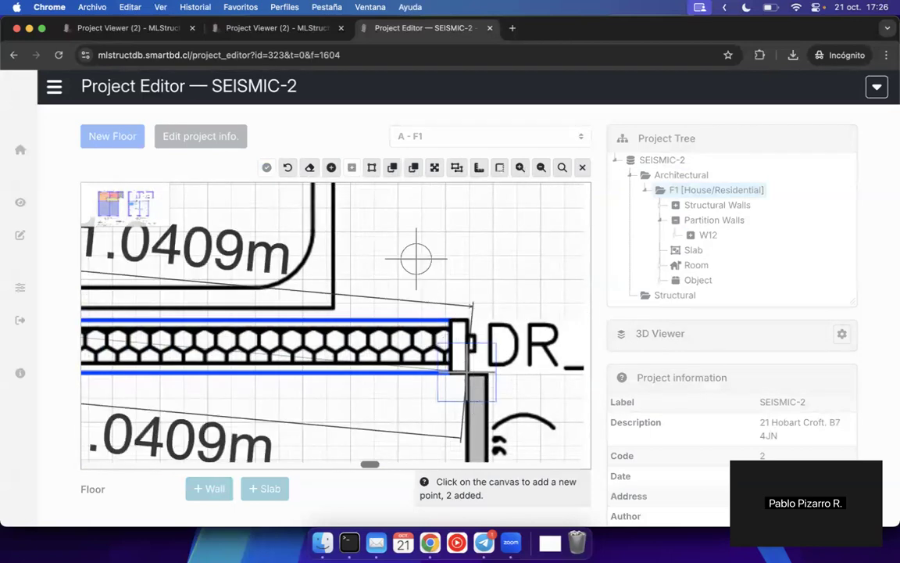
left_click(373, 168)
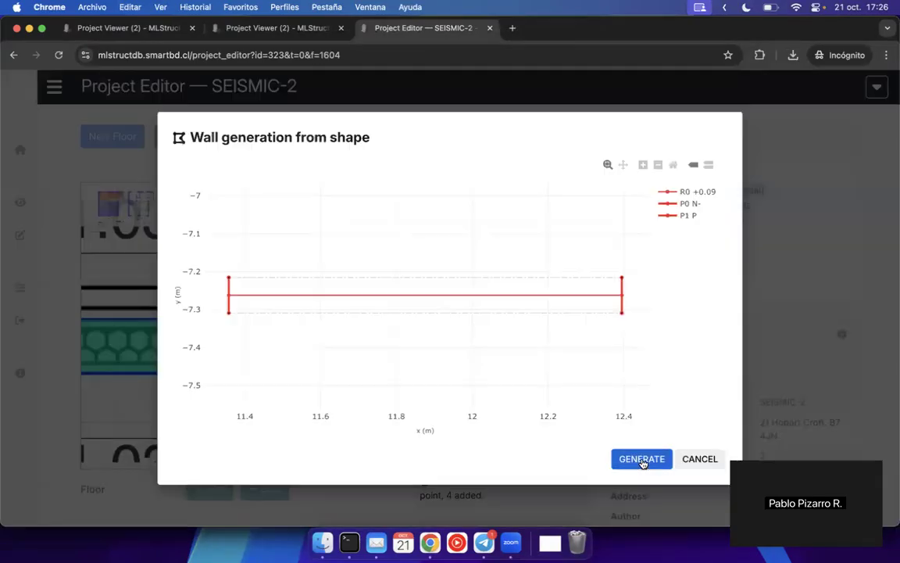
left_click(642, 461)
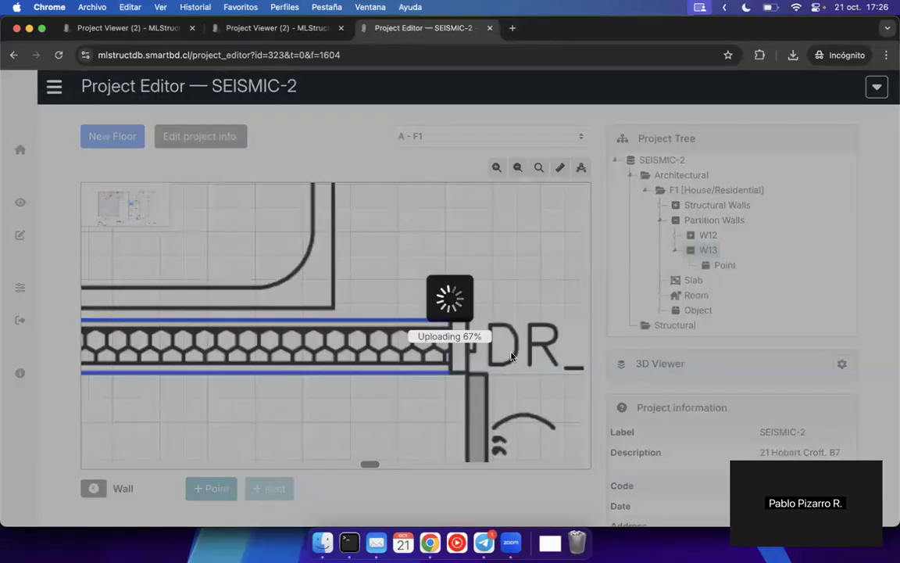
- Create a polygon wall on floor F1 labelled W14, with rect color 00ffd0, material RC and category Partition, for the ensuite with DR_06
scroll(512, 356, "down", 5)
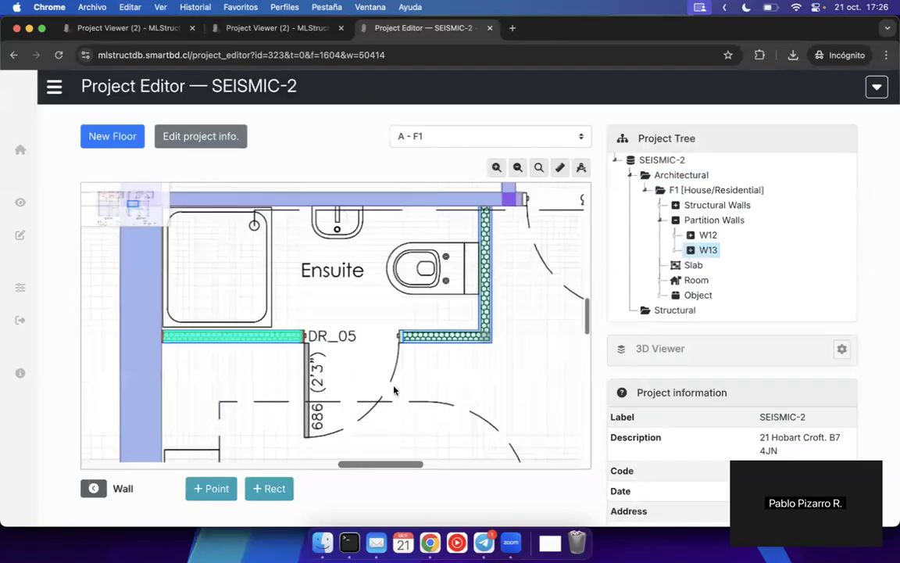
scroll(328, 398, "right", 5)
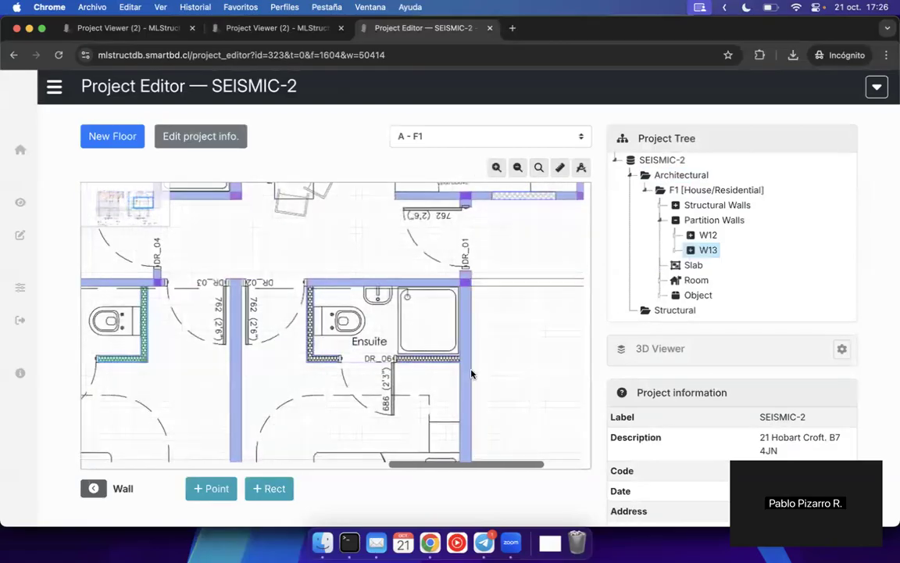
right_click(704, 221)
left_click(736, 250)
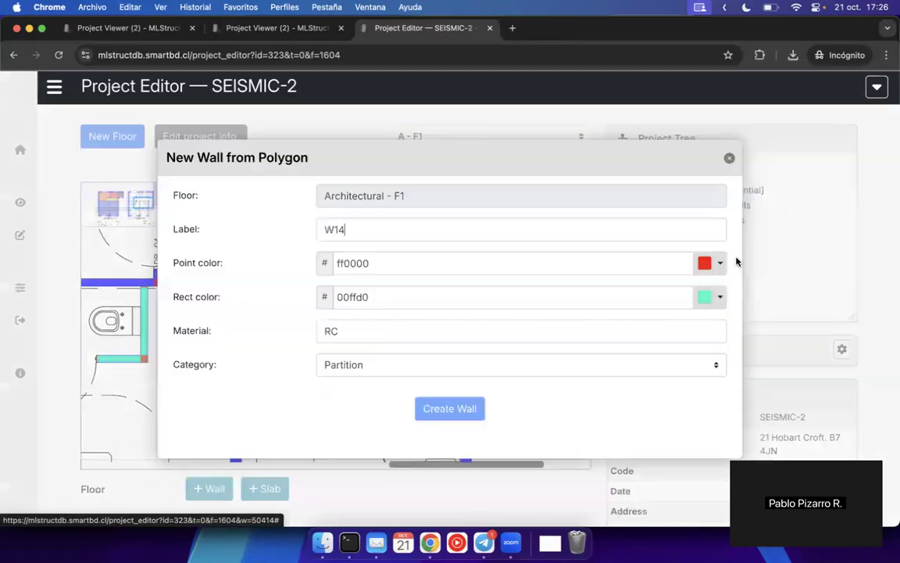
left_click(476, 413)
- Outline W14's outer side with points at the upper wall, the partition's outer corner and the lower edge of DR_06's jamb
scroll(311, 298, "up", 5)
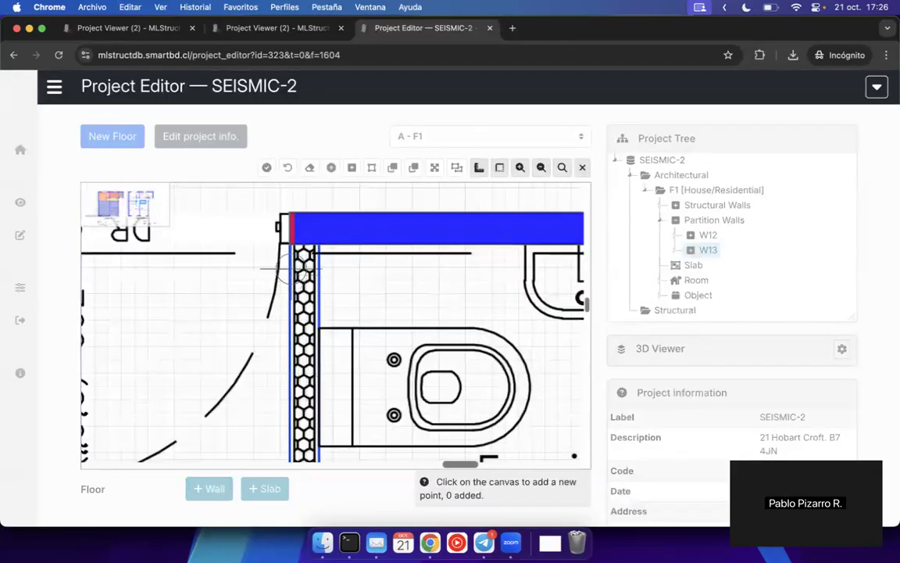
left_click(288, 222)
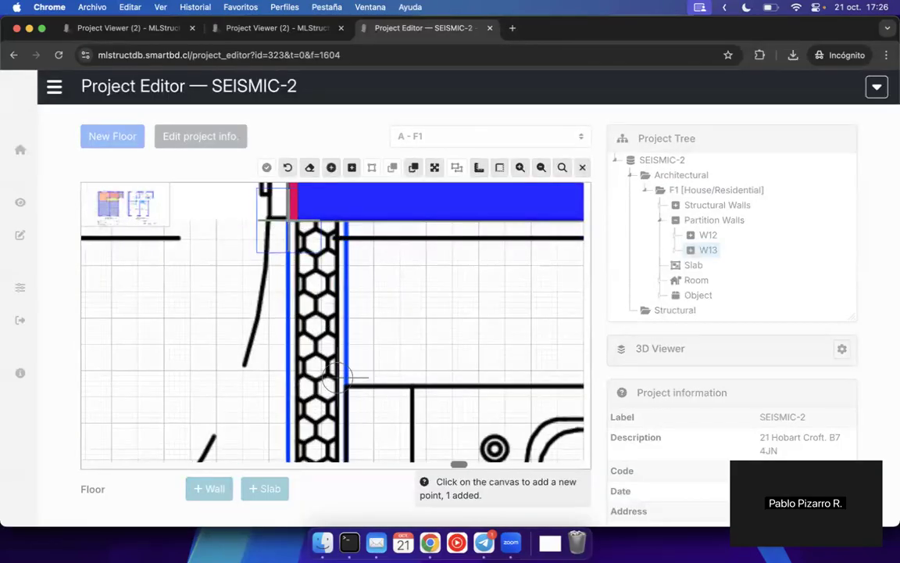
scroll(285, 313, "down", 10)
left_click(275, 376)
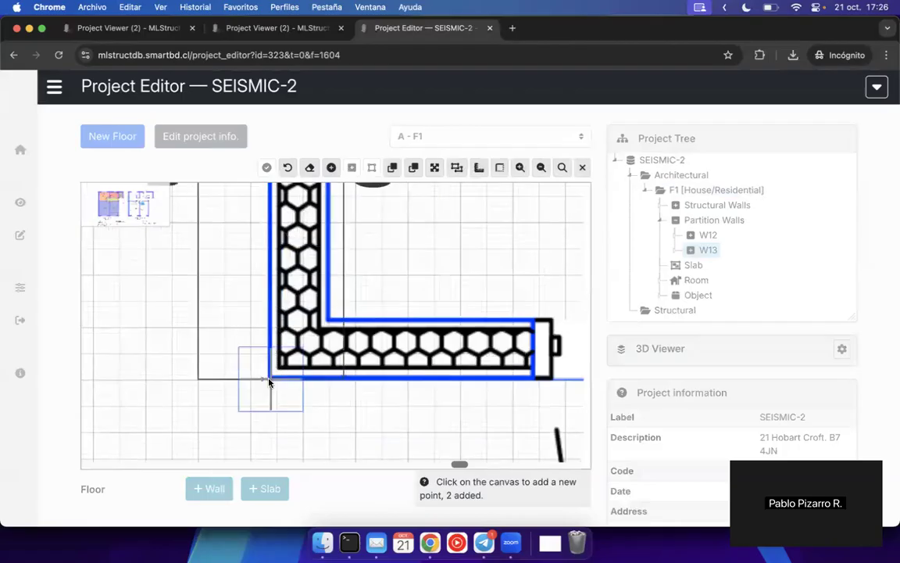
scroll(420, 401, "right", 5)
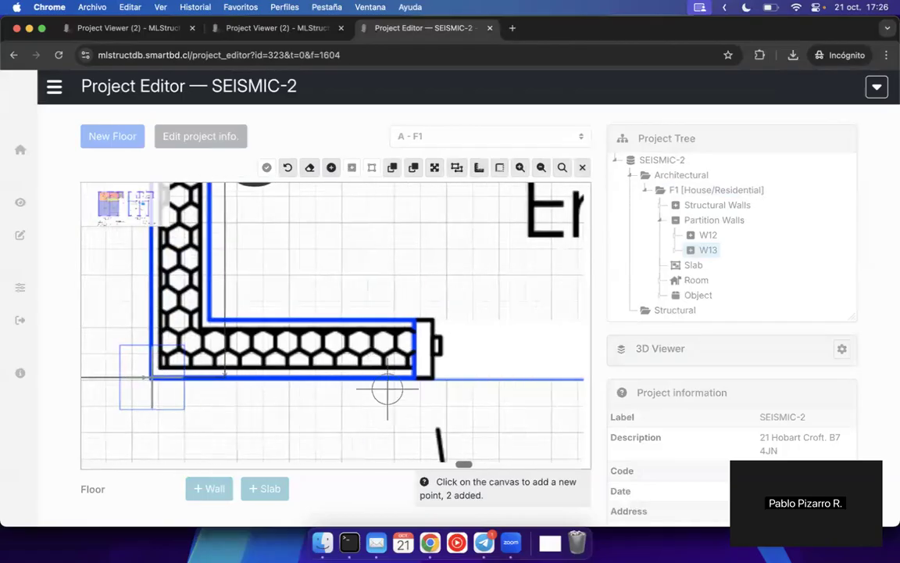
left_click(434, 379)
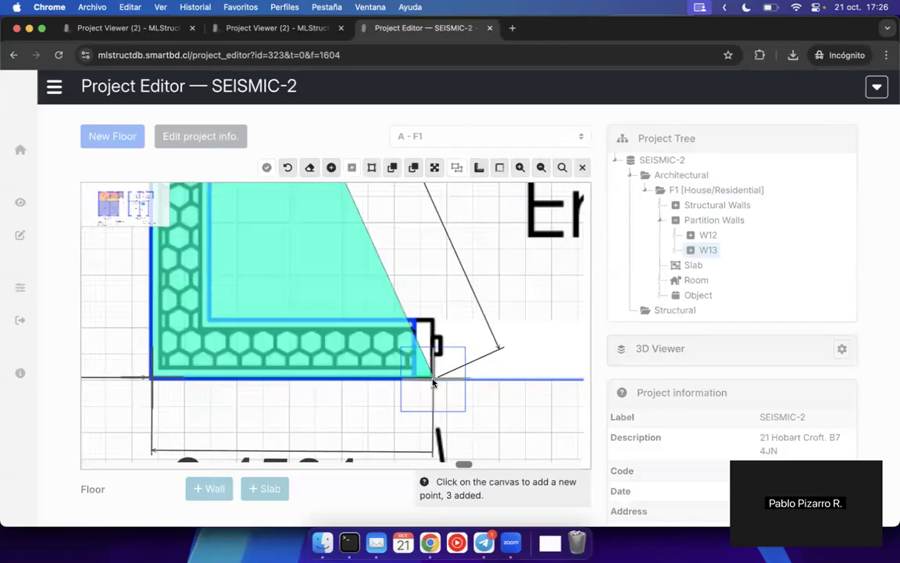
- Complete W14's outline along the jamb end, inner corner and upper end, about 0.09 m wide, and generate the wall
left_click(434, 322)
left_click(435, 321)
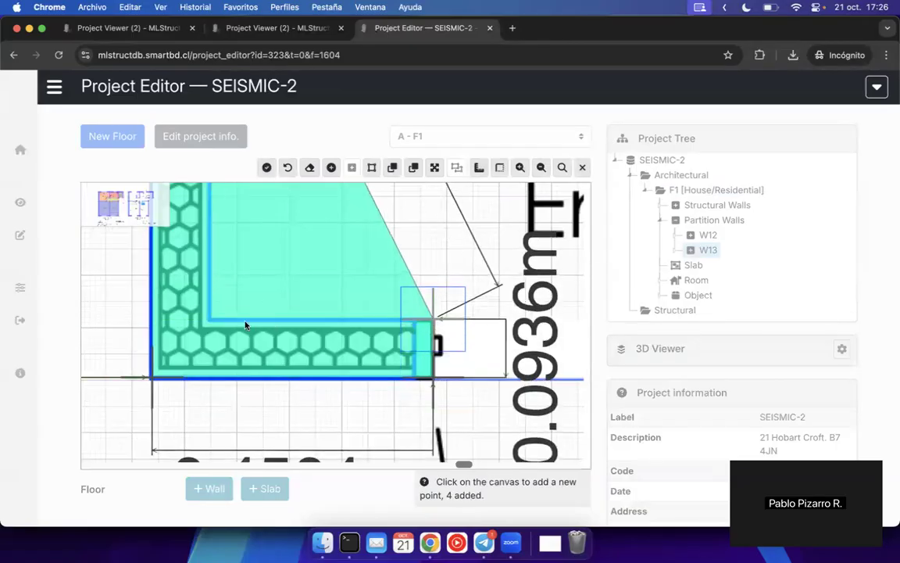
scroll(294, 457, "up", 10)
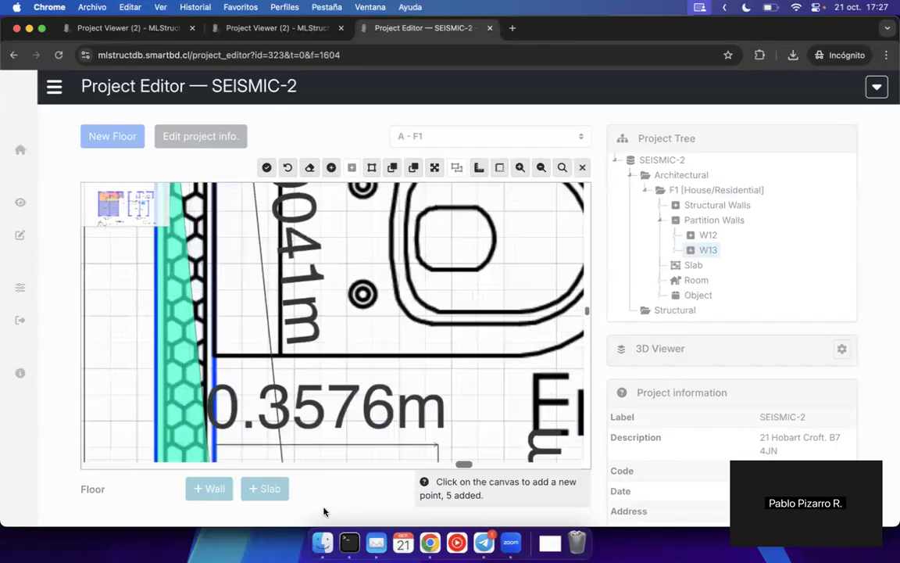
scroll(309, 454, "up", 5)
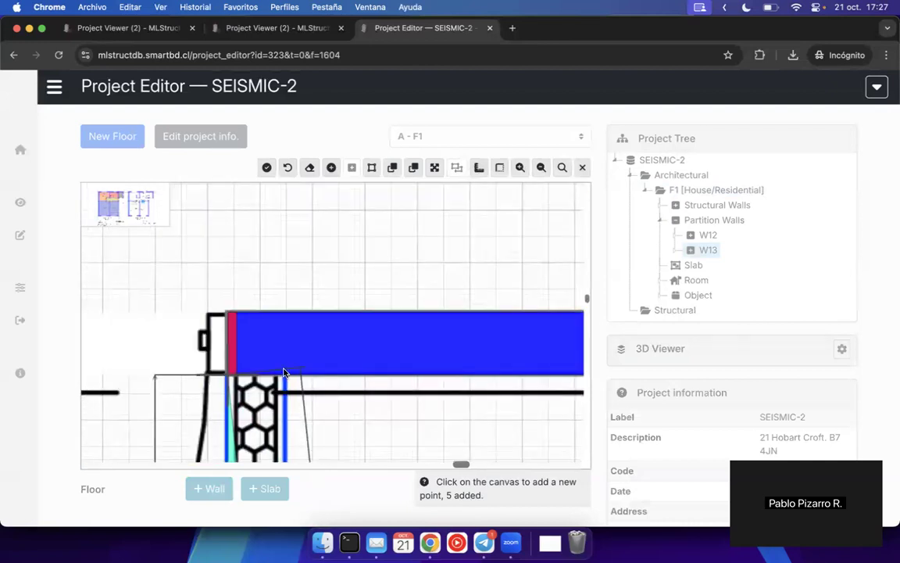
left_click(285, 378)
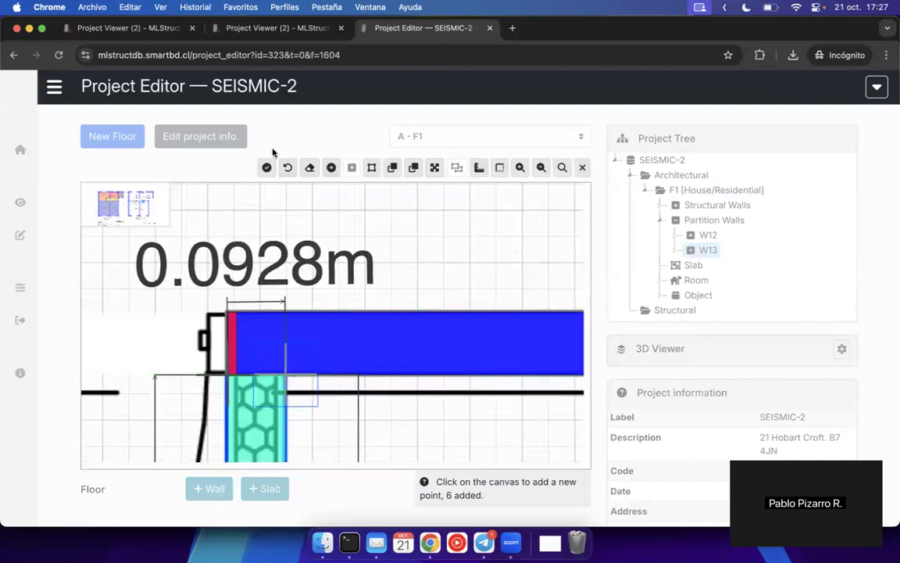
left_click(268, 166)
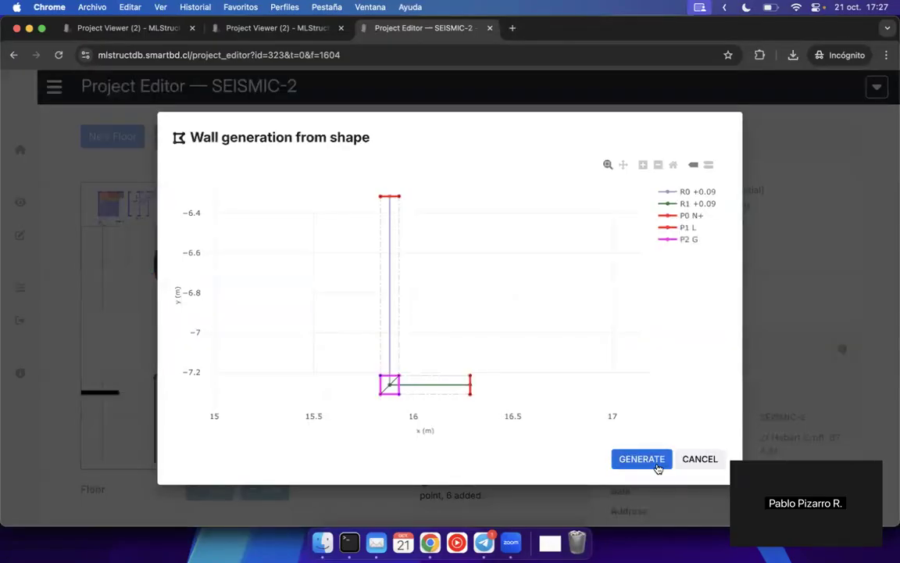
left_click(641, 458)
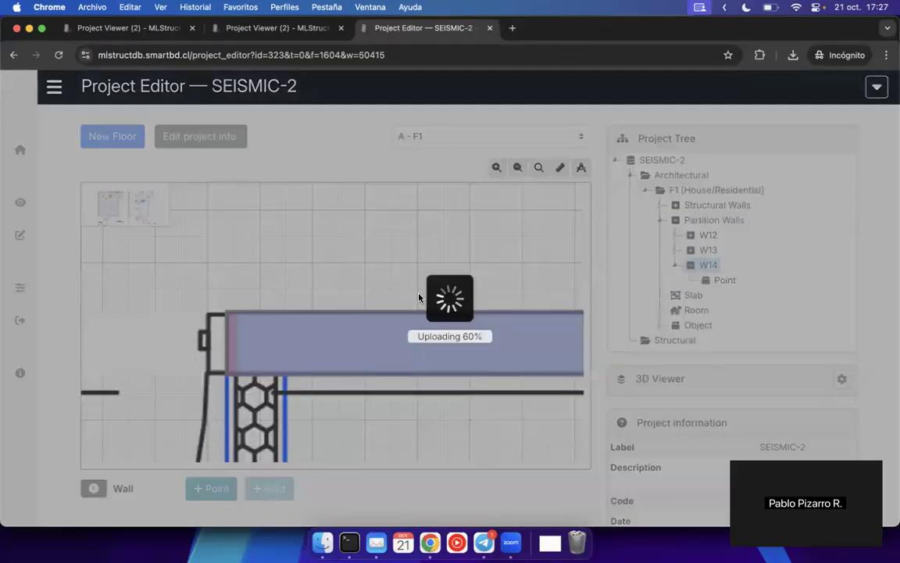
- Create a polygon wall on floor F1 labelled W15, with rect color 00ffd0, material RC and category Partition
scroll(419, 297, "down", 6)
scroll(375, 406, "down", 4)
scroll(438, 395, "up", 8)
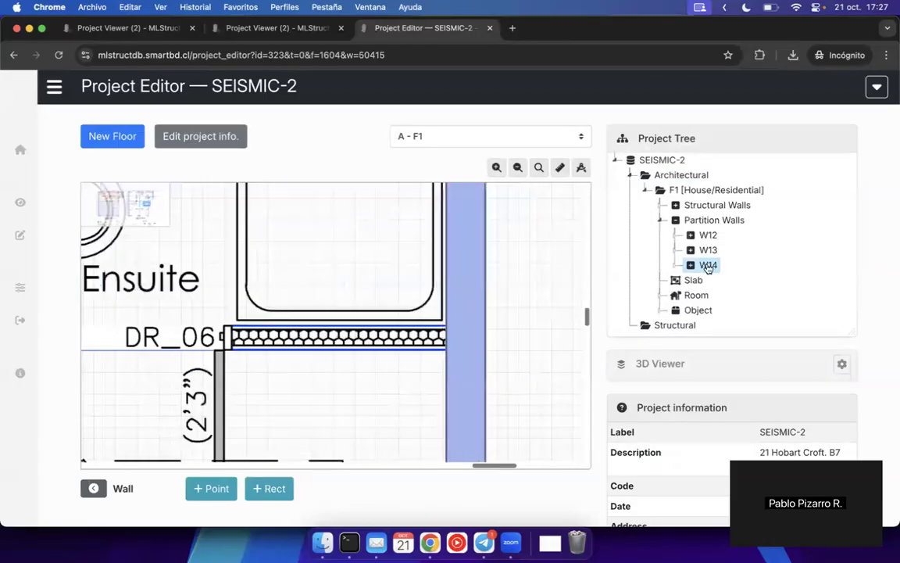
right_click(688, 227)
left_click(731, 257)
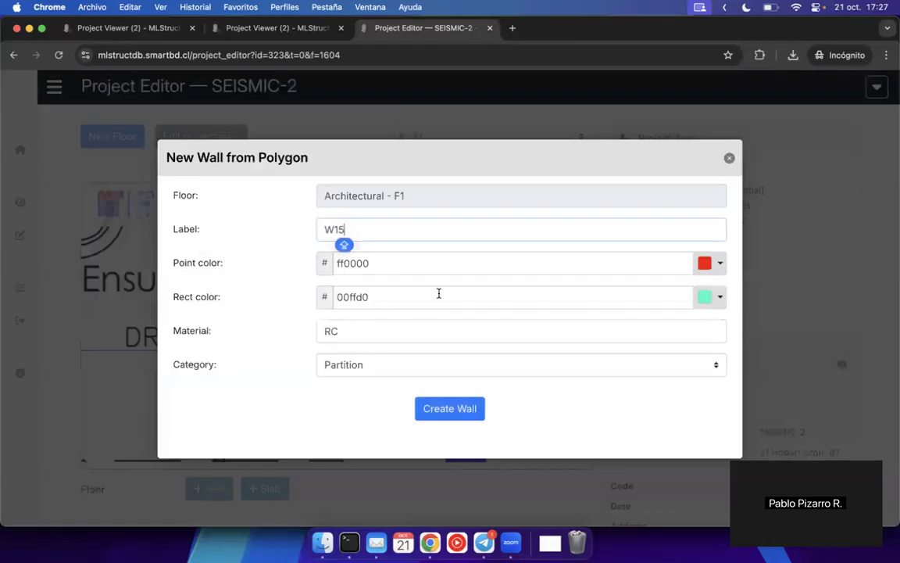
left_click(432, 418)
- Outline W15 as a rectangle from DR_06's jamb corner to the thick wall along the hatched partition, and generate the wall
scroll(199, 332, "up", 5)
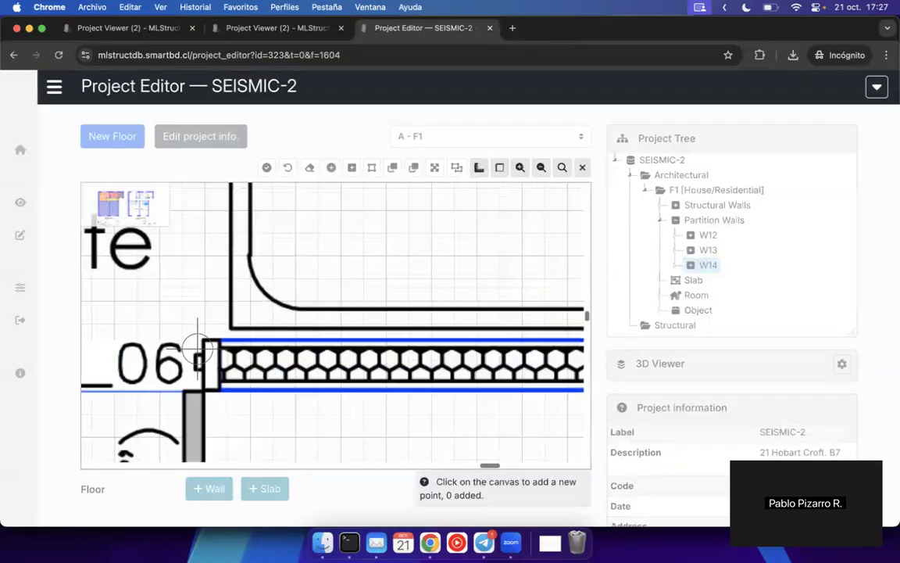
left_click(211, 334)
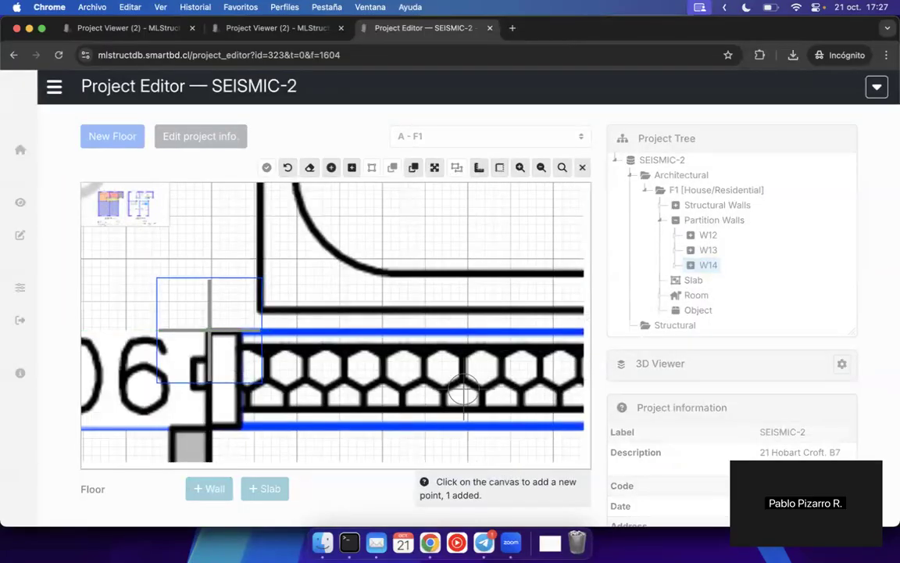
scroll(462, 391, "right", 10)
left_click(486, 403)
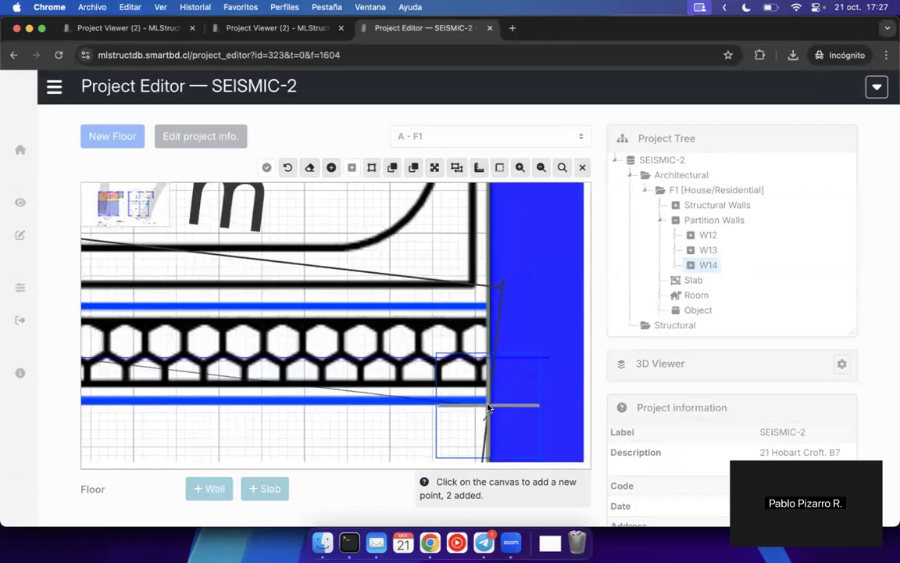
left_click(373, 171)
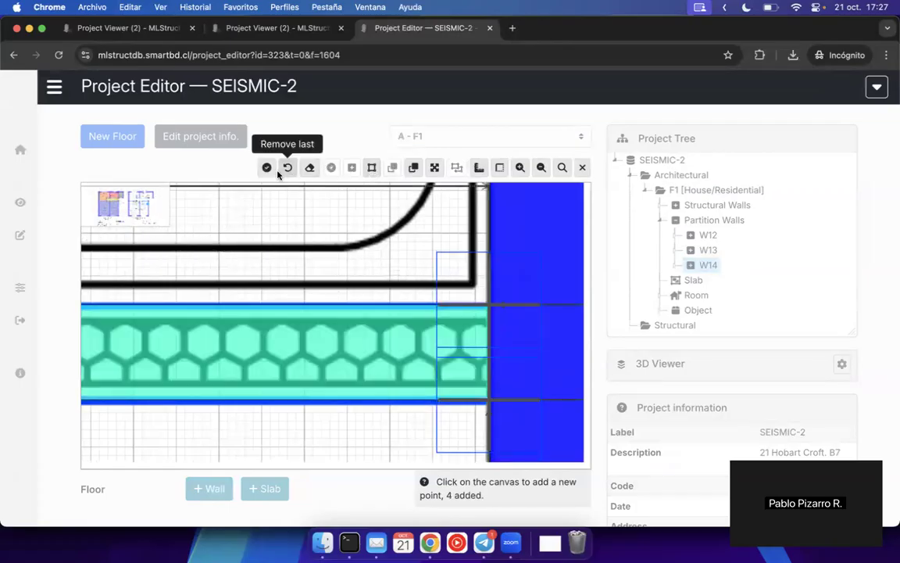
left_click(267, 168)
left_click(641, 469)
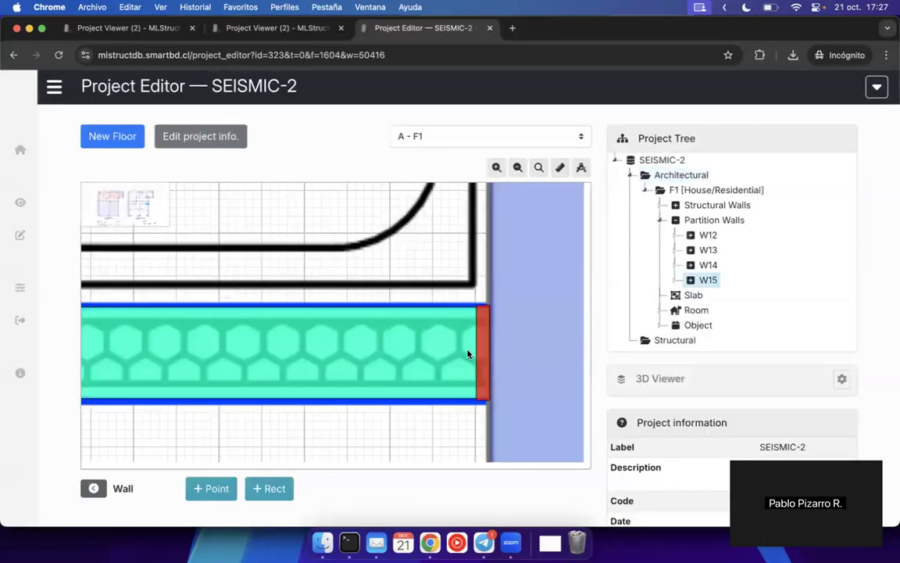
- Return to floor F1 and create a polygon partition wall labelled W16 for the hatched stub beside DR_07
scroll(467, 354, "down", 5)
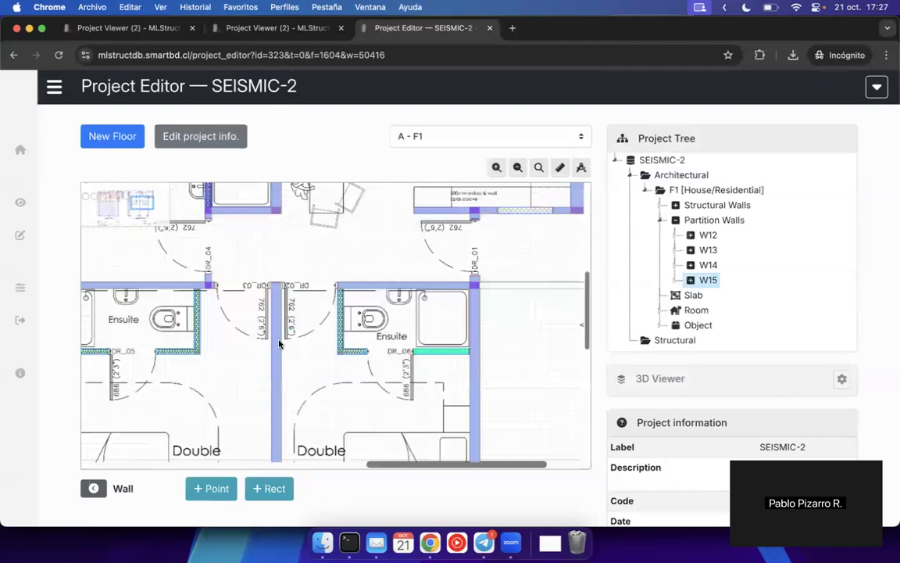
scroll(279, 344, "down", 2)
left_click(94, 488)
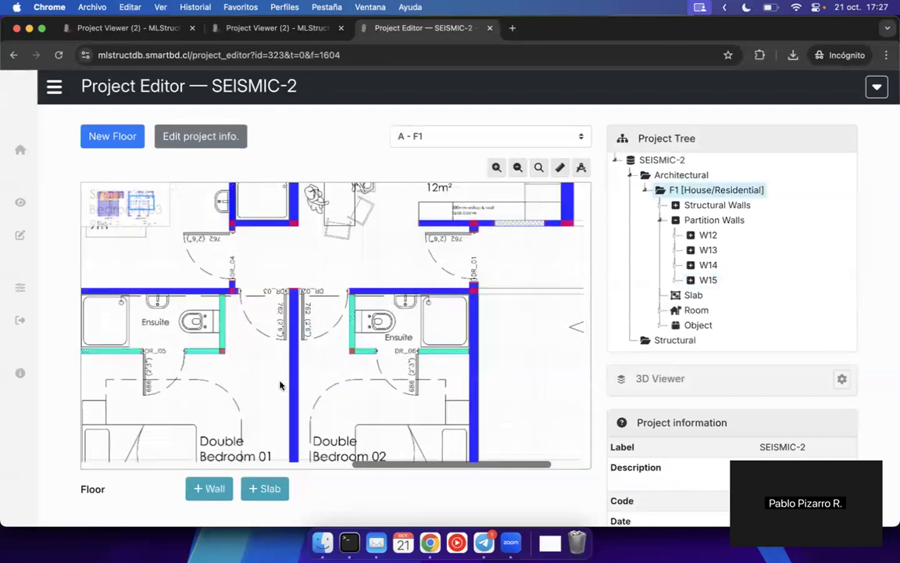
scroll(482, 373, "down", 10)
left_click_drag(494, 405, 490, 388)
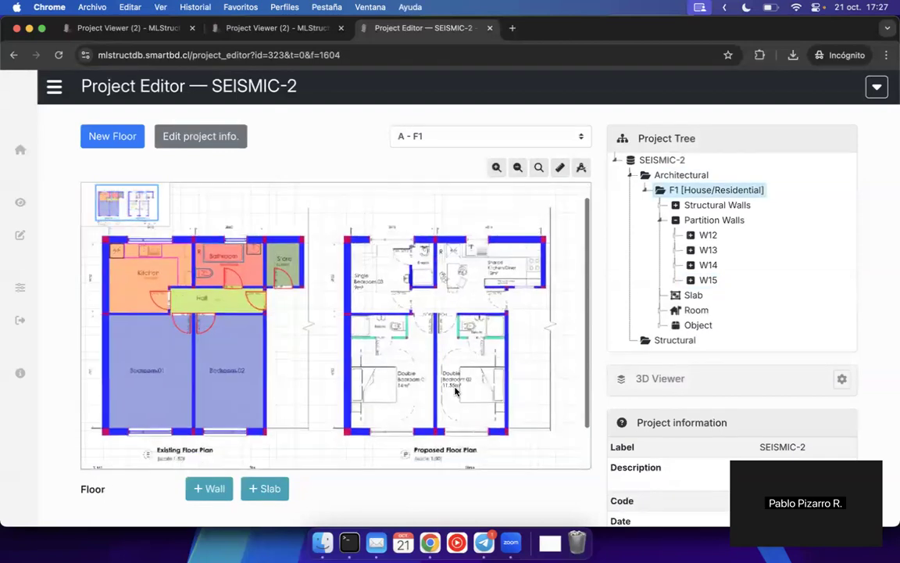
scroll(534, 290, "up", 10)
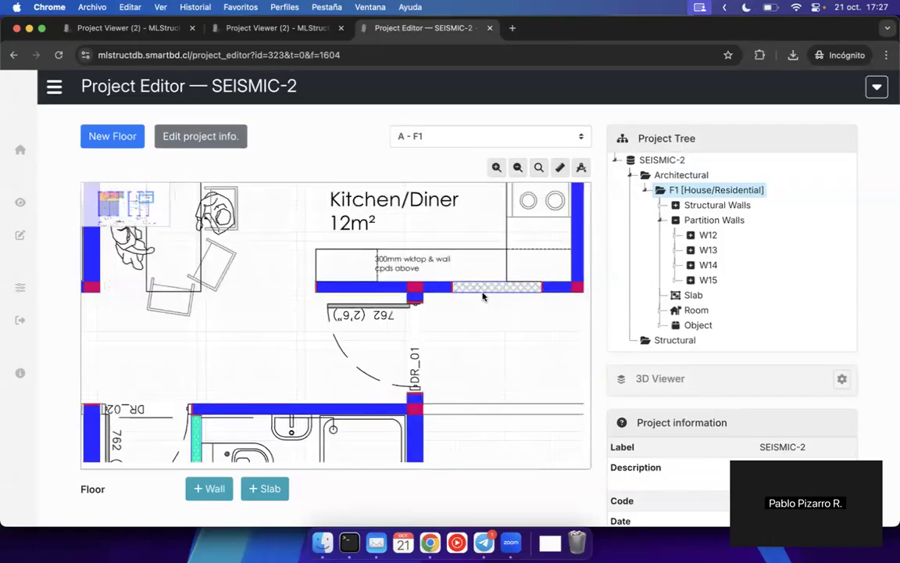
scroll(286, 423, "down", 5)
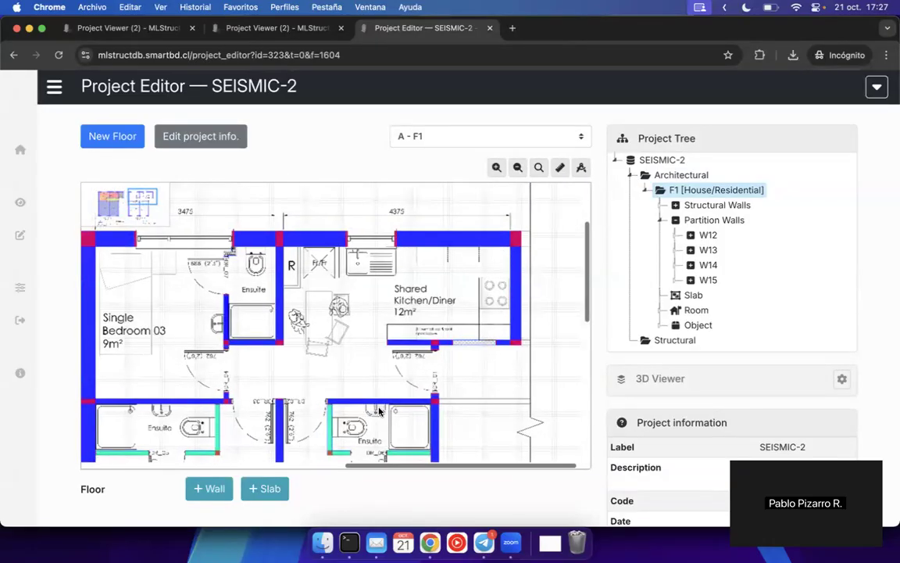
scroll(223, 244, "up", 10)
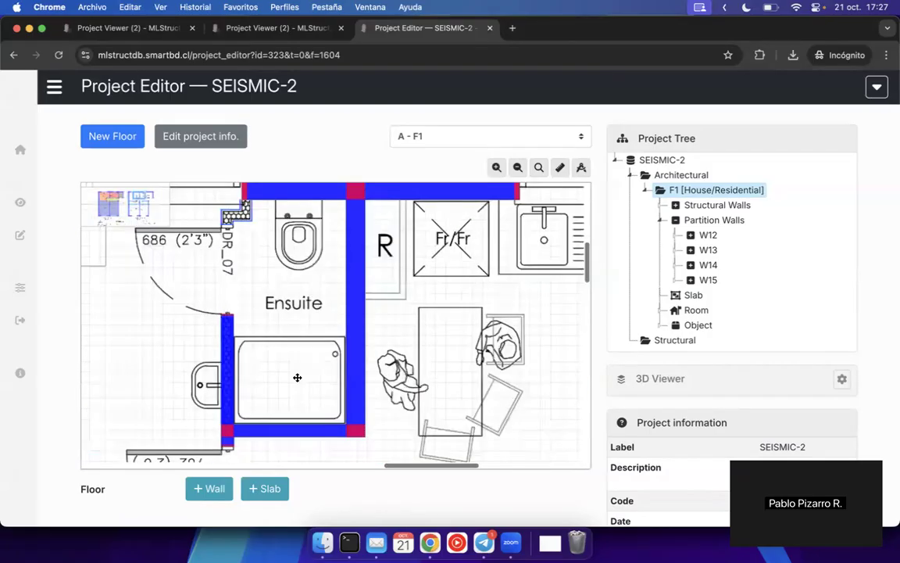
right_click(693, 221)
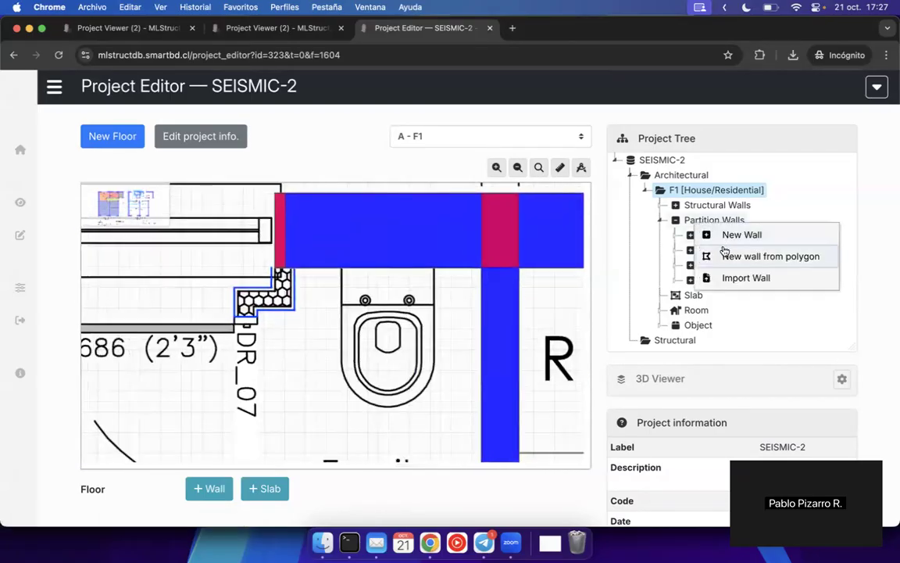
left_click(699, 254)
left_click(430, 415)
- Outline W16's outer side with points at DR_07's jamb, the stub's outer corner, the inner bend and the thick upper wall
scroll(235, 336, "up", 5)
scroll(235, 337, "up", 2)
left_click(239, 329)
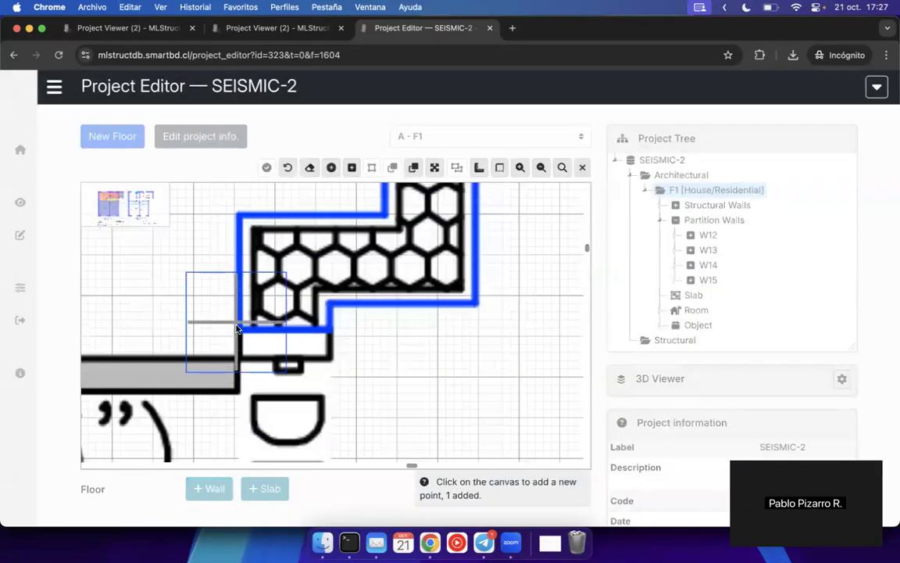
left_click(238, 221)
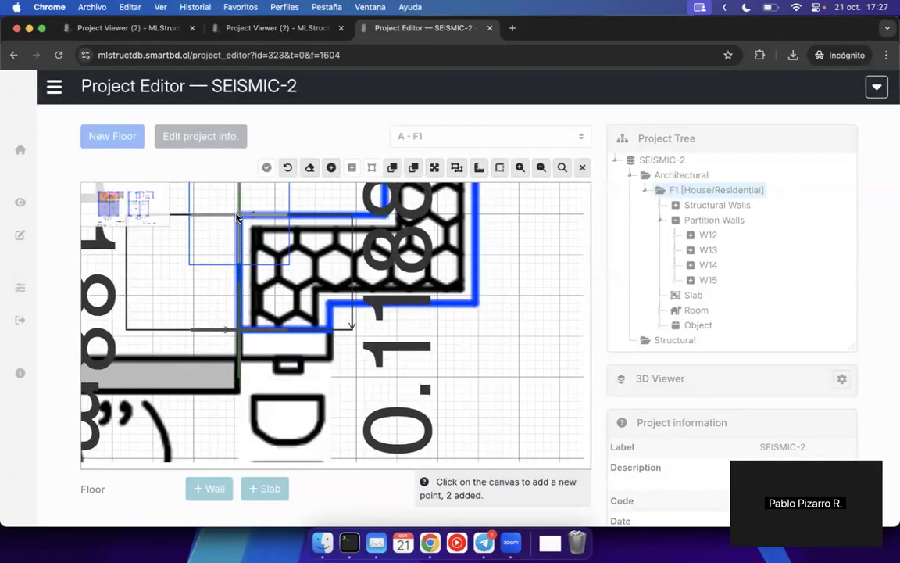
left_click_drag(303, 246, 237, 355)
left_click(319, 322)
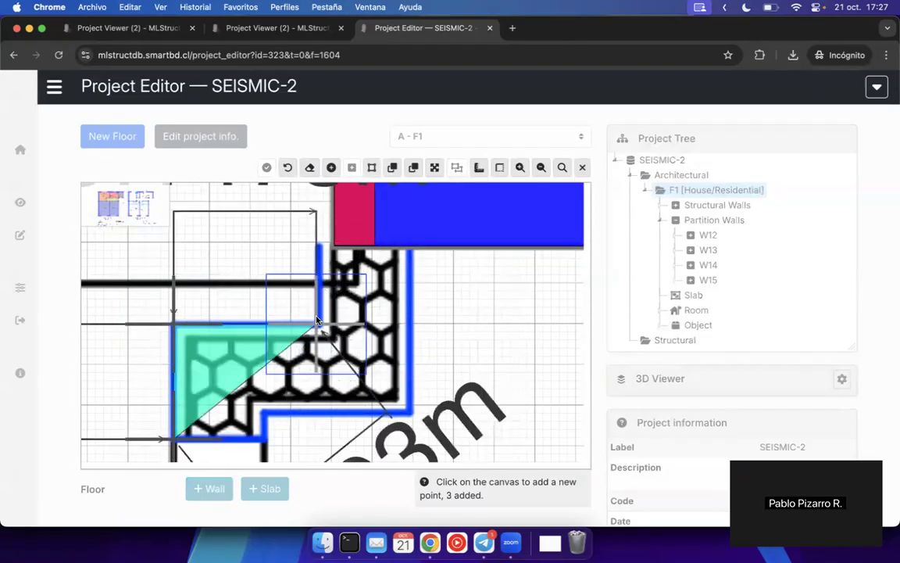
left_click(320, 247)
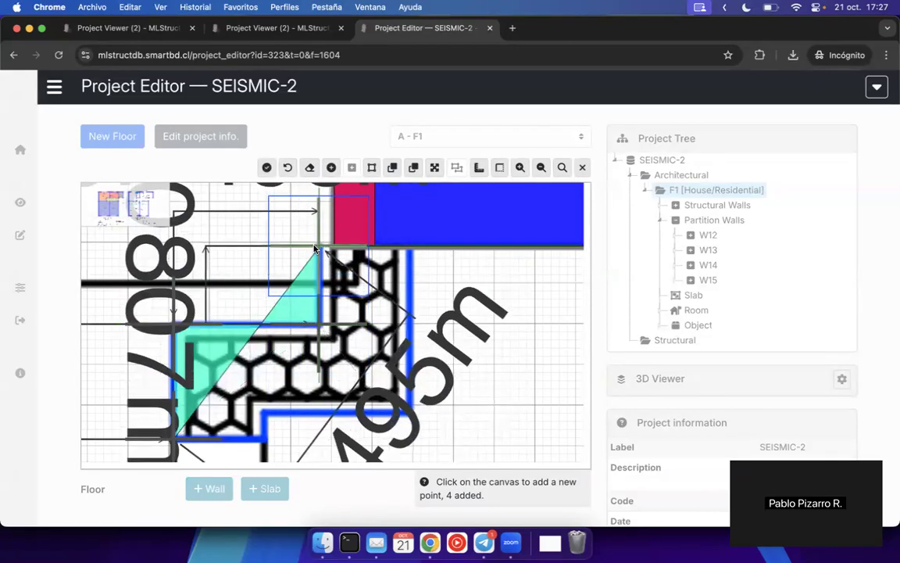
- Complete W16's outline along the ensuite side, the step at the jamb and the jamb's far end, and generate the wall
left_click(412, 250)
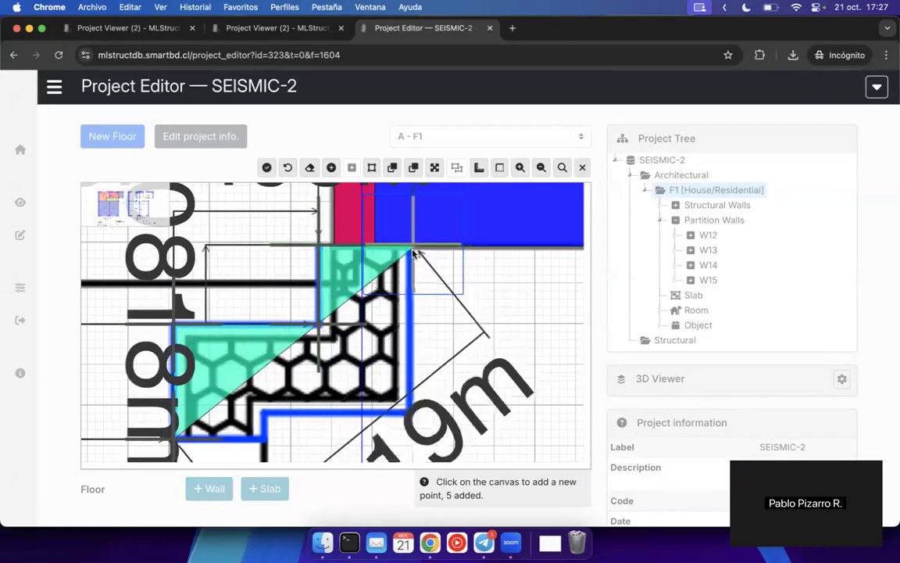
left_click(412, 396)
left_click(412, 410)
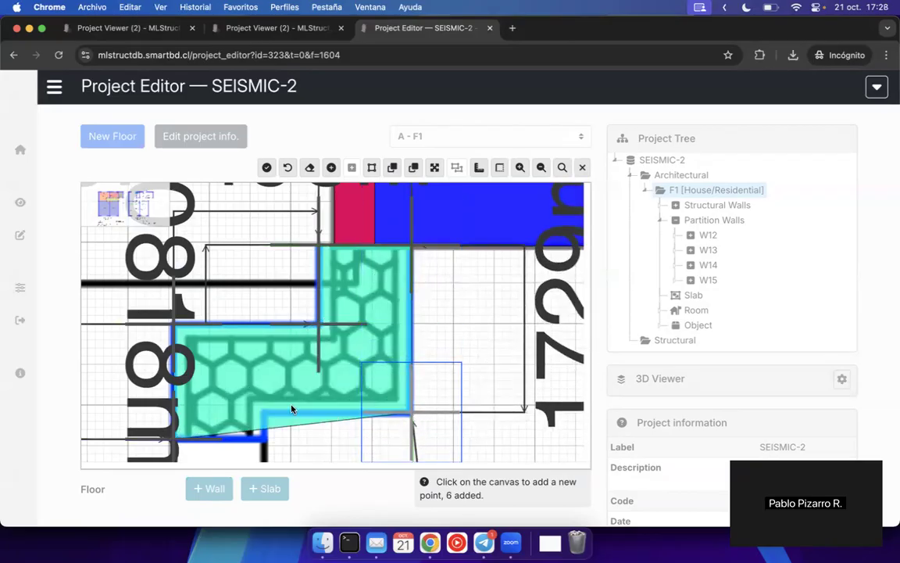
left_click(268, 411)
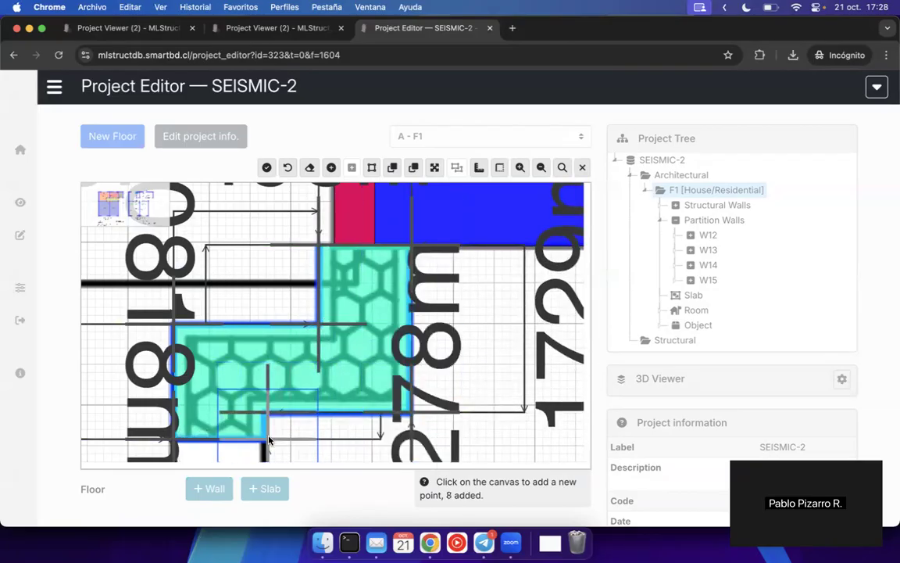
left_click(266, 168)
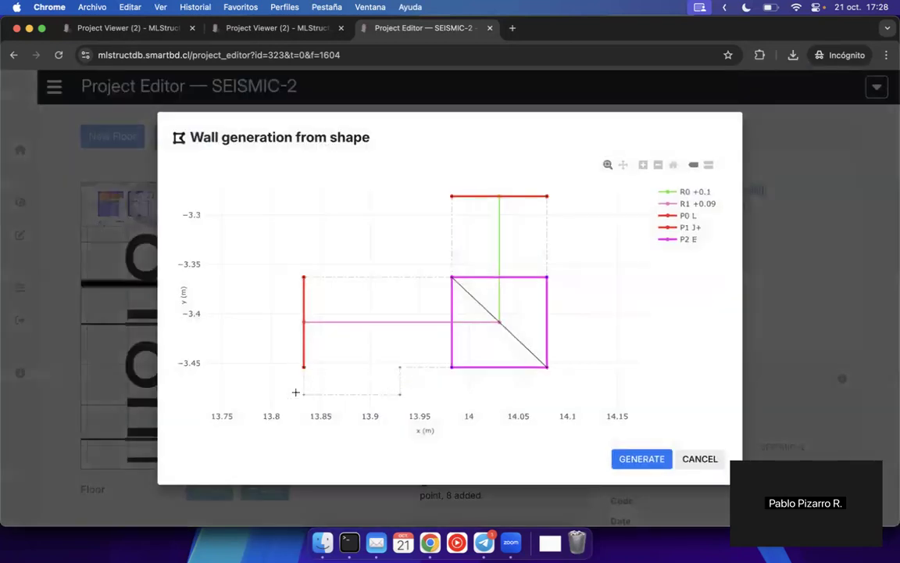
left_click(625, 461)
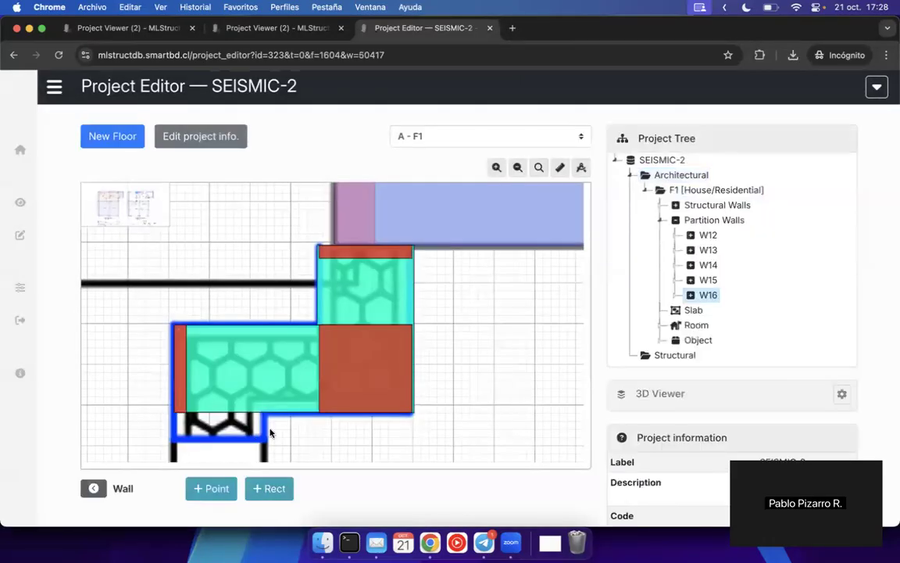
- Go back from wall W16 to floor F1 and review the walls traced on the proposed floor plan
scroll(255, 436, "down", 10)
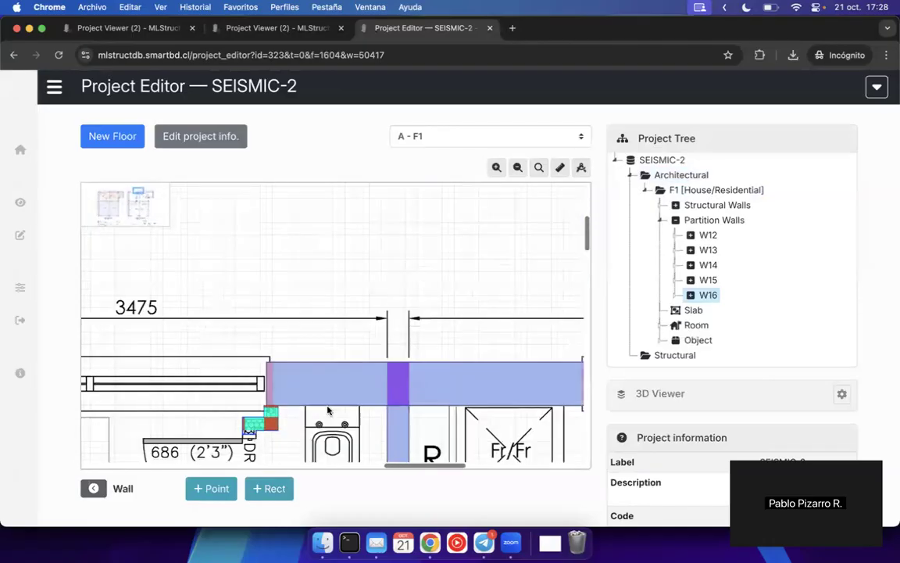
scroll(368, 398, "down", 3)
left_click_drag(368, 398, 391, 256)
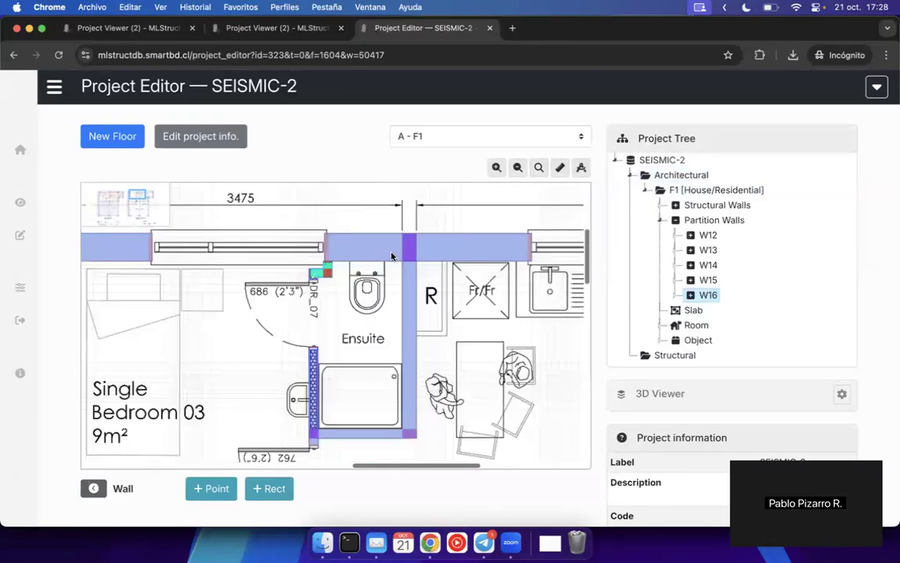
left_click(92, 488)
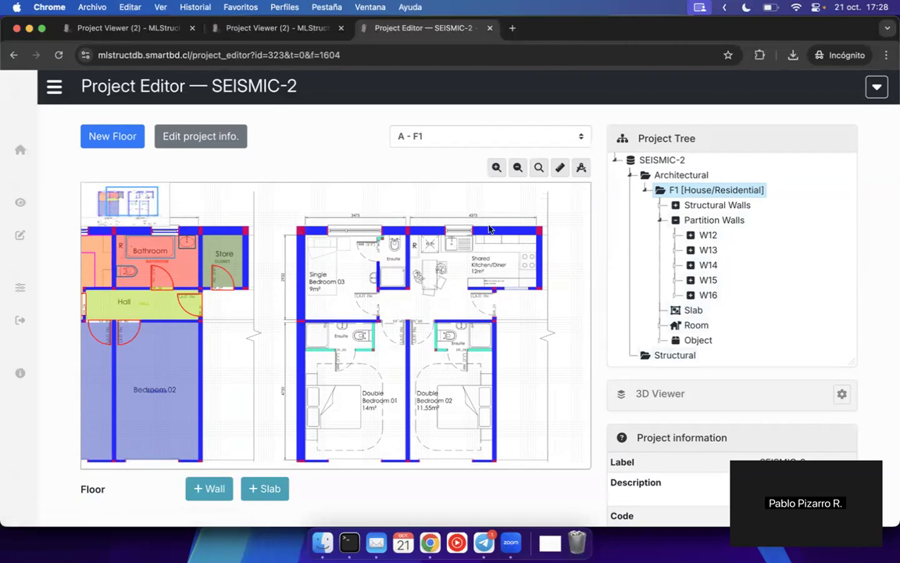
scroll(490, 229, "up", 5)
left_click_drag(278, 384, 365, 376)
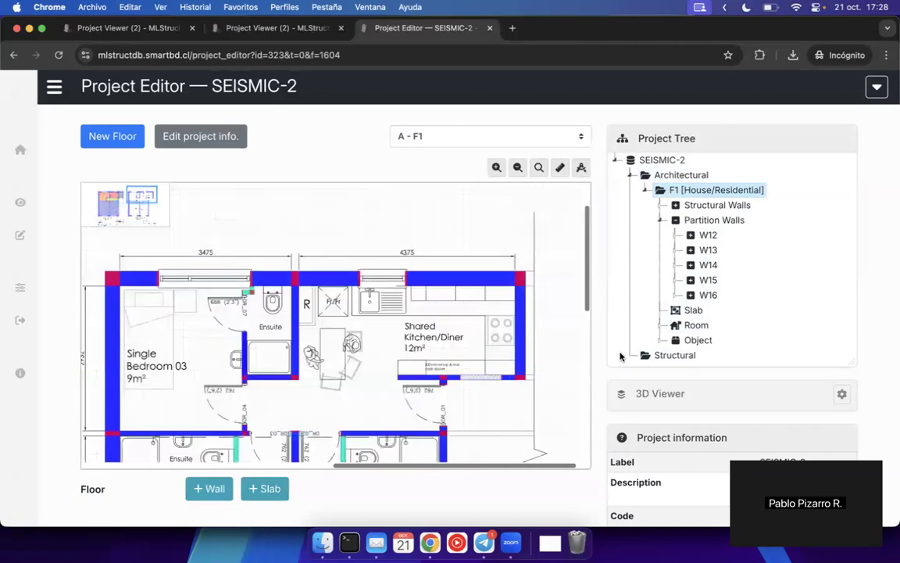
- Create an object of type Window labelled I17 on floor F1
left_click(660, 341)
scroll(685, 359, "down", 2)
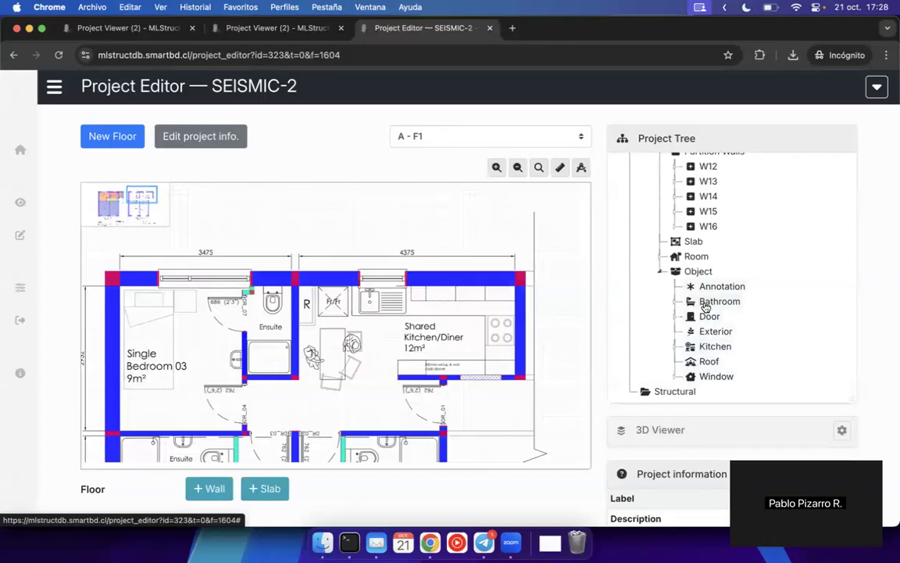
right_click(706, 377)
left_click(742, 387)
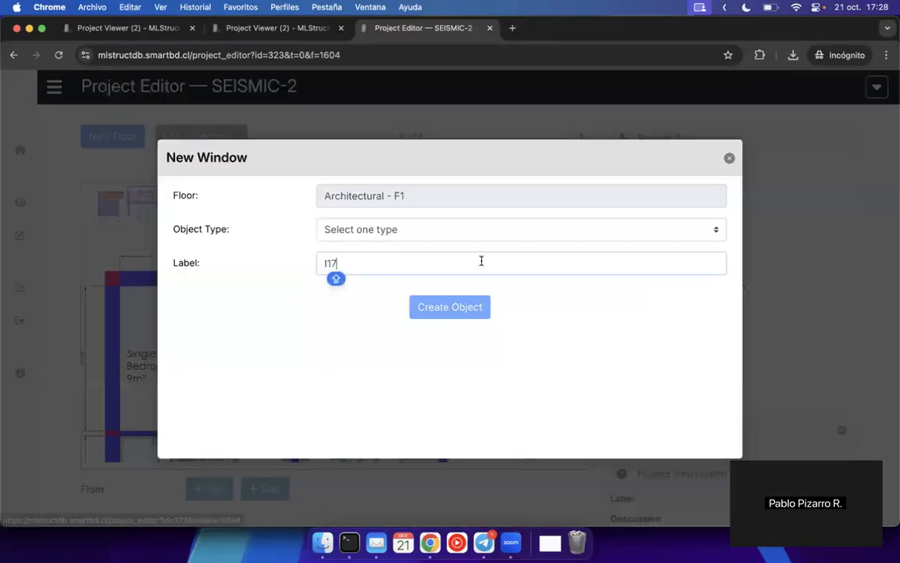
left_click(367, 231)
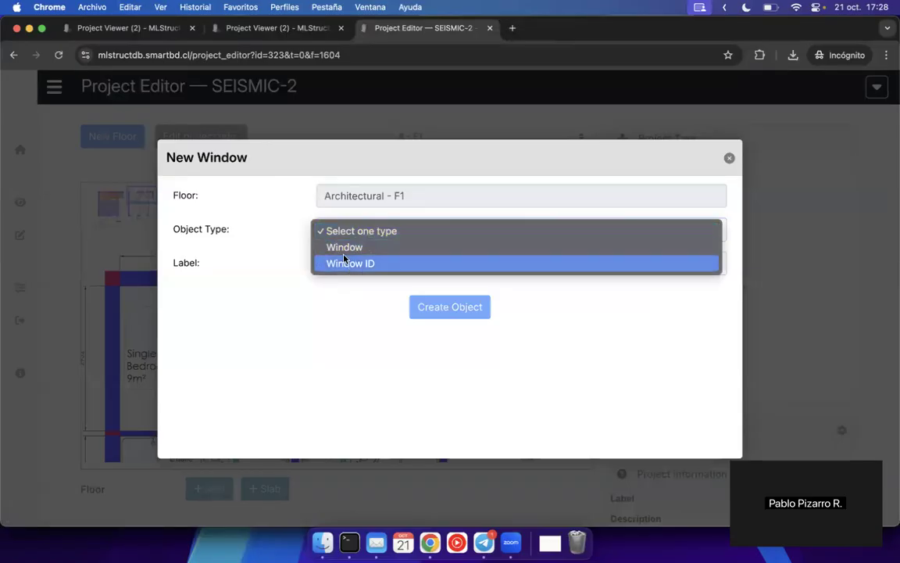
left_click(365, 247)
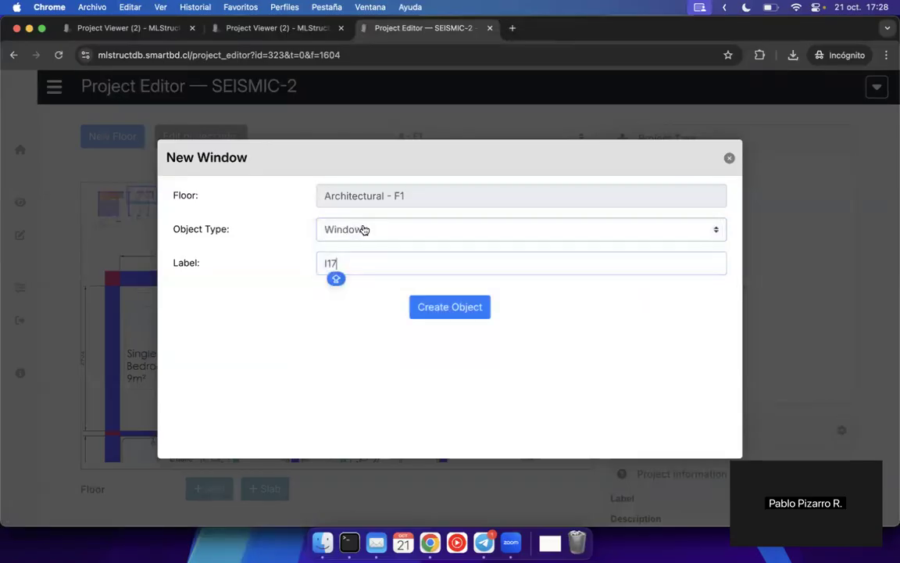
left_click(442, 308)
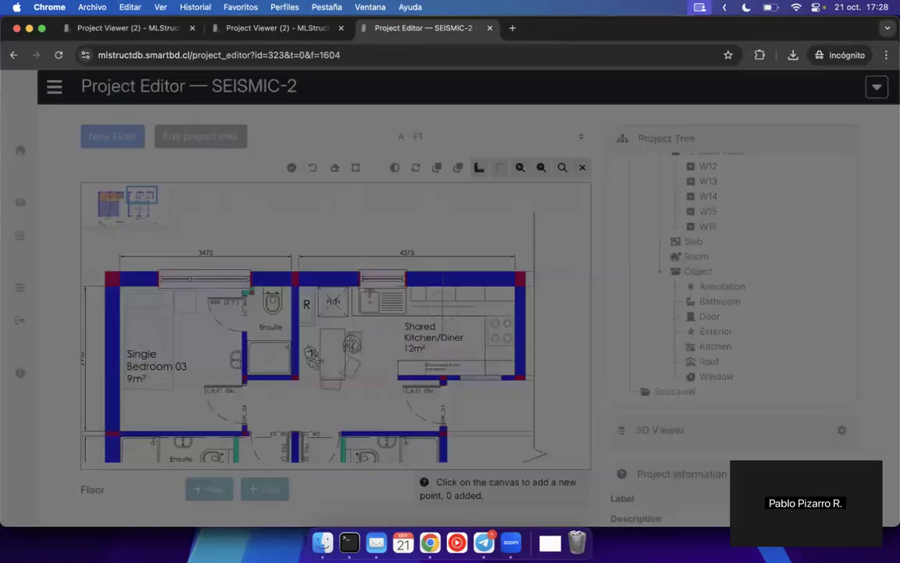
- Draw window I17 as a rectangle between opposite corners of Bedroom 03's inner window frame, generate it and return to floor F1
scroll(291, 276, "up", 3)
scroll(289, 316, "up", 6)
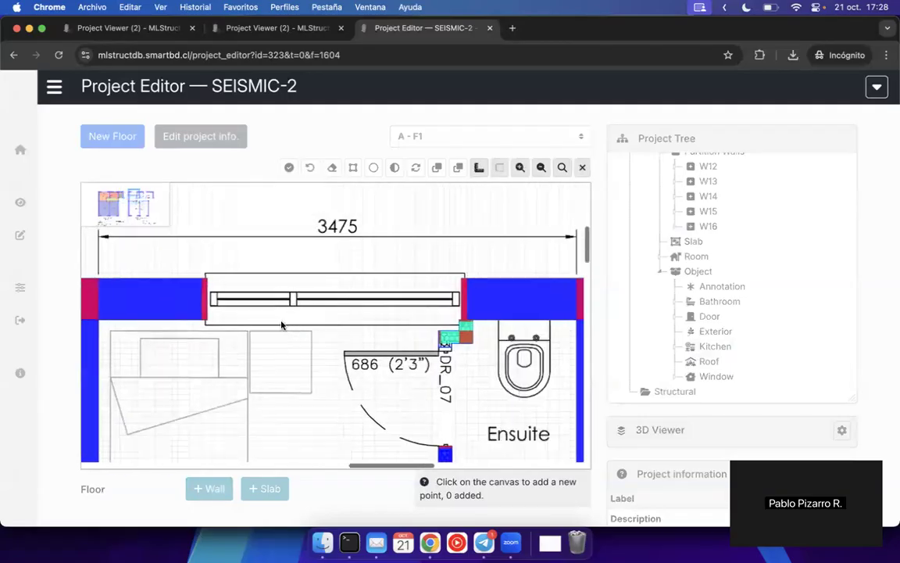
left_click_drag(300, 341, 495, 356)
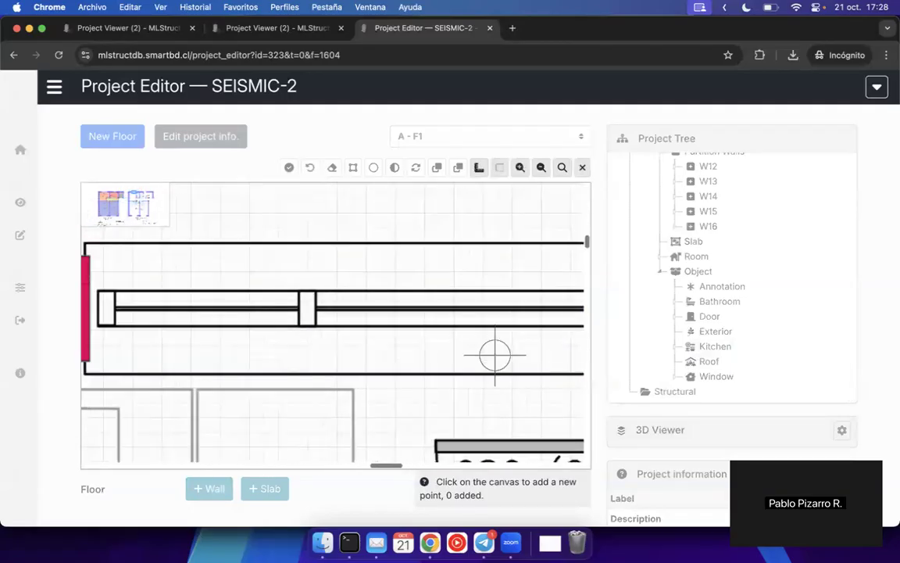
left_click_drag(217, 360, 370, 362)
scroll(248, 289, "up", 4)
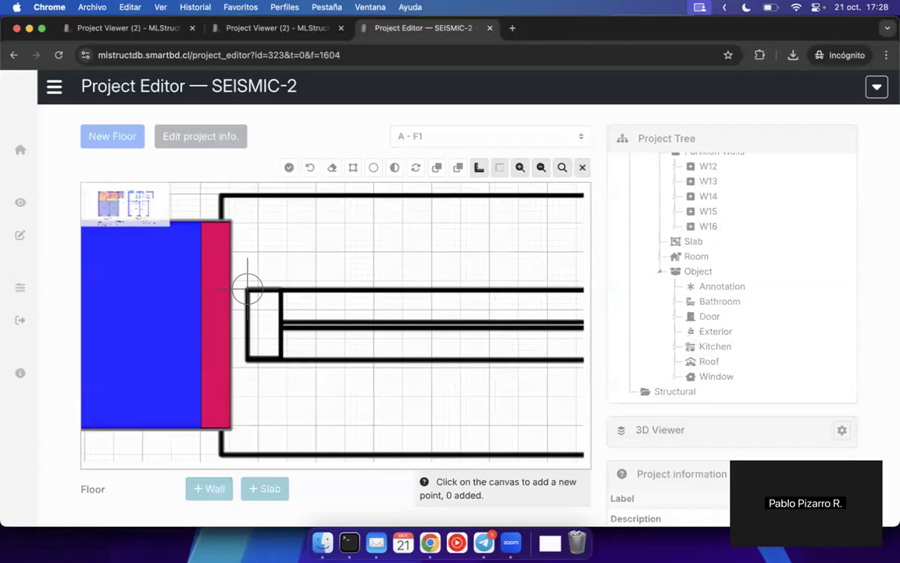
left_click(246, 288)
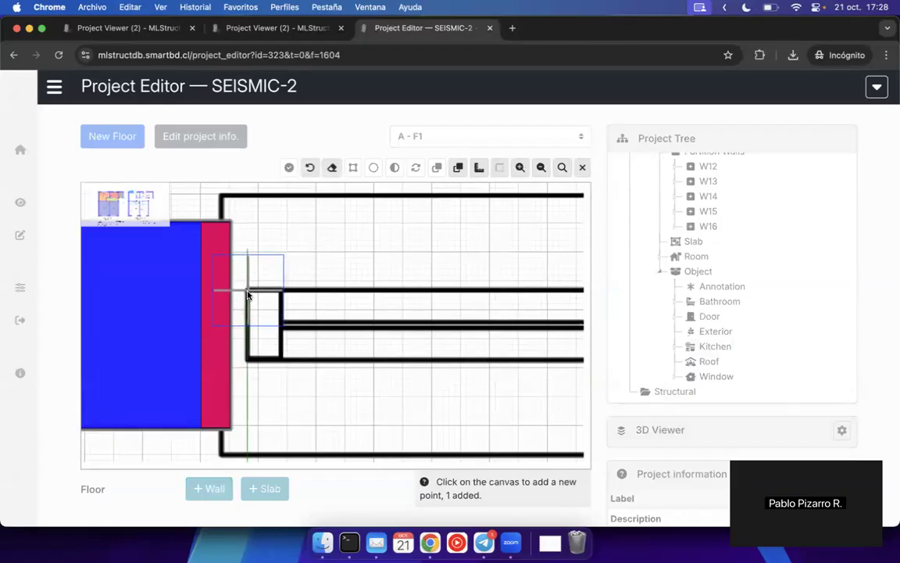
scroll(428, 363, "right", 15)
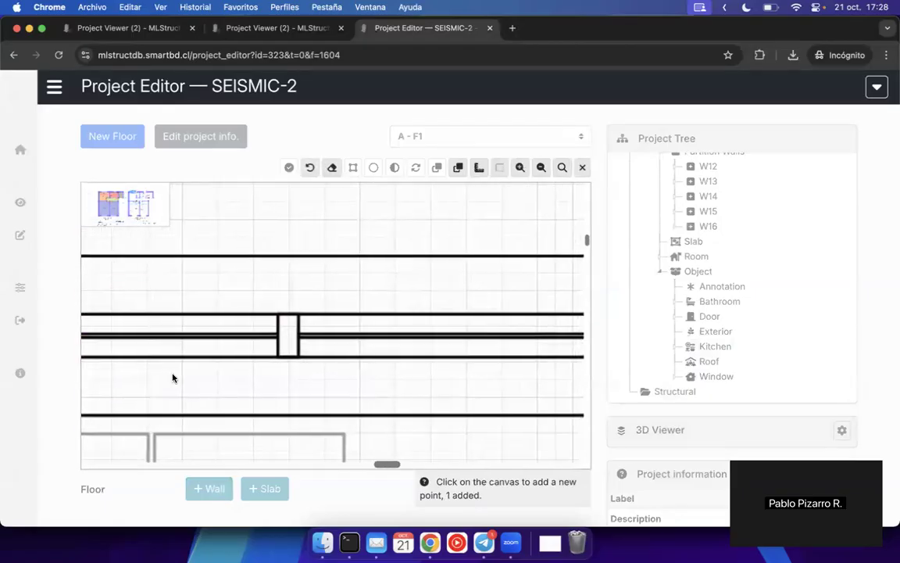
scroll(407, 375, "up", 5)
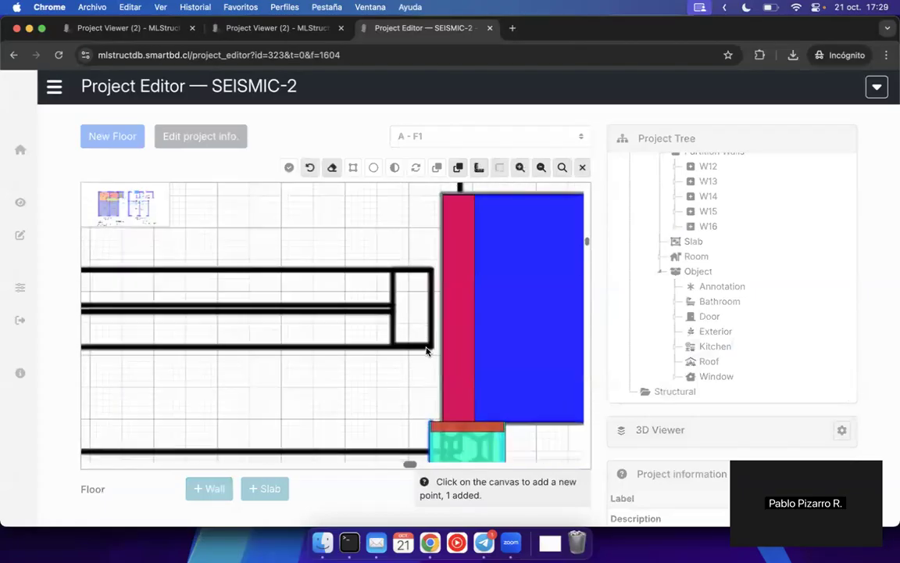
left_click(429, 350)
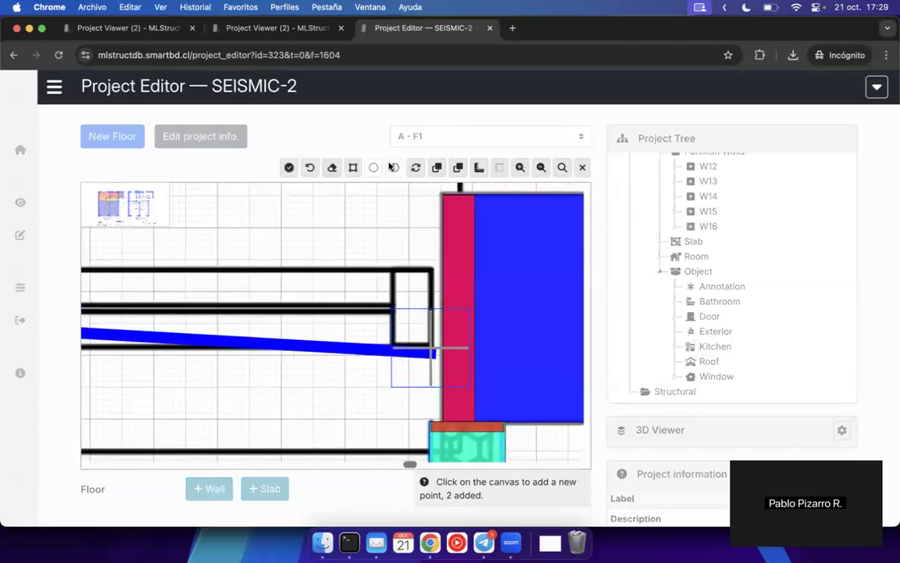
left_click(354, 168)
left_click(288, 167)
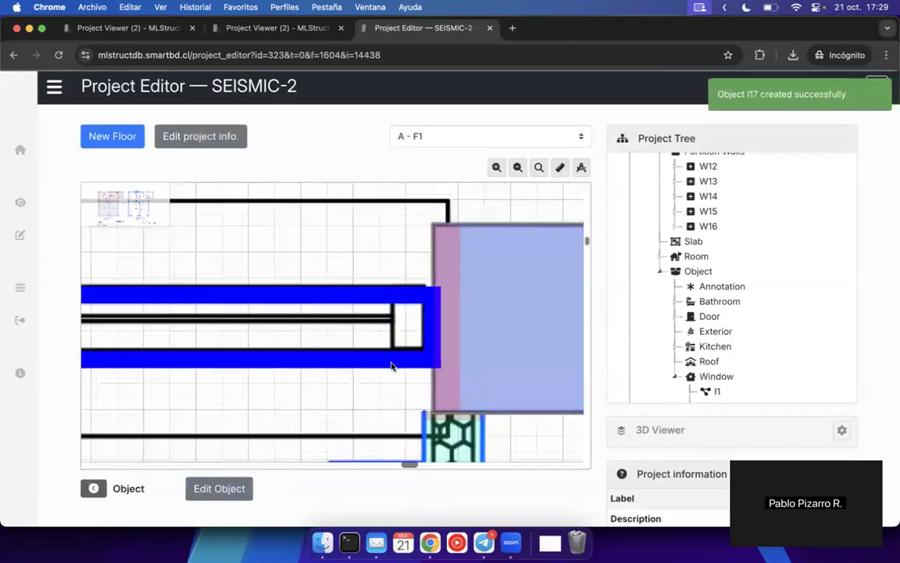
left_click(93, 488)
- Create another Window object, labelled I18, for the opening above the kitchen sink
scroll(270, 325, "right", 10)
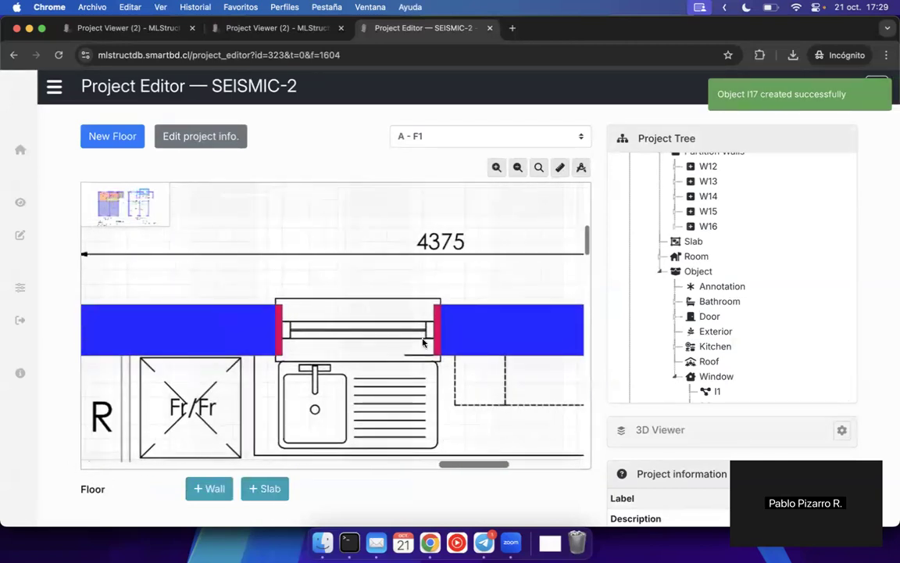
scroll(342, 331, "up", 3)
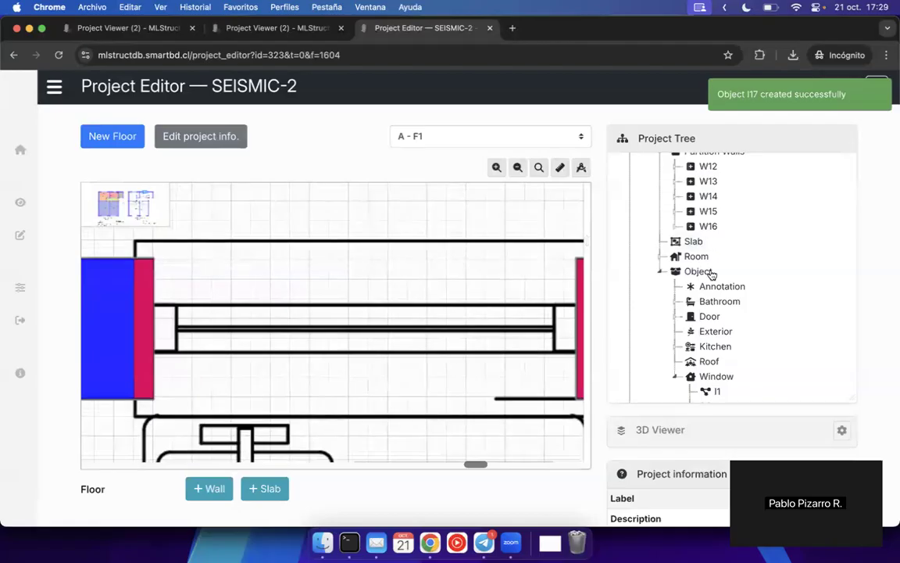
scroll(712, 313, "down", 2)
right_click(707, 303)
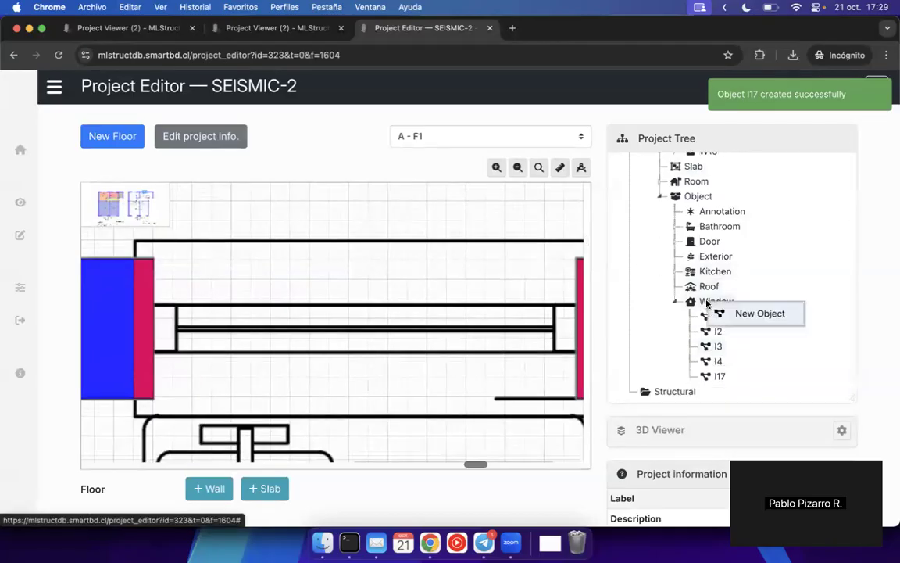
left_click(769, 312)
left_click(450, 309)
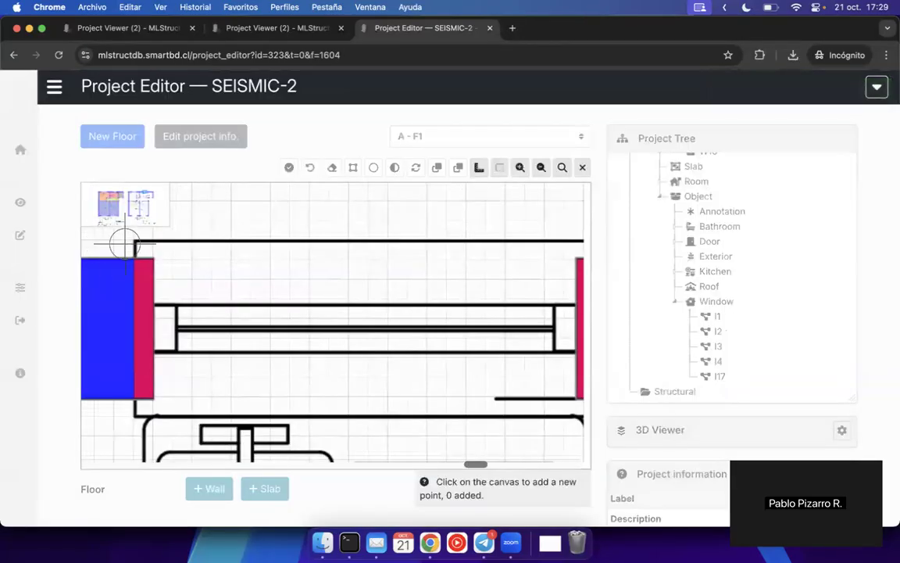
- Try to draw I18 as a rectangle across the kitchen window's outer outline, generate it and return to the floor
scroll(133, 240, "up", 3)
left_click(140, 239)
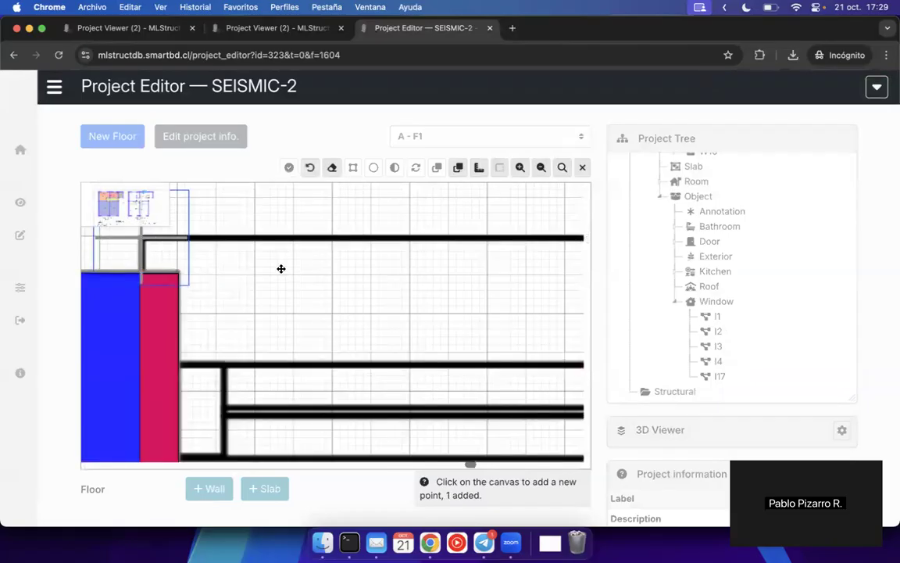
scroll(393, 409, "down", 3)
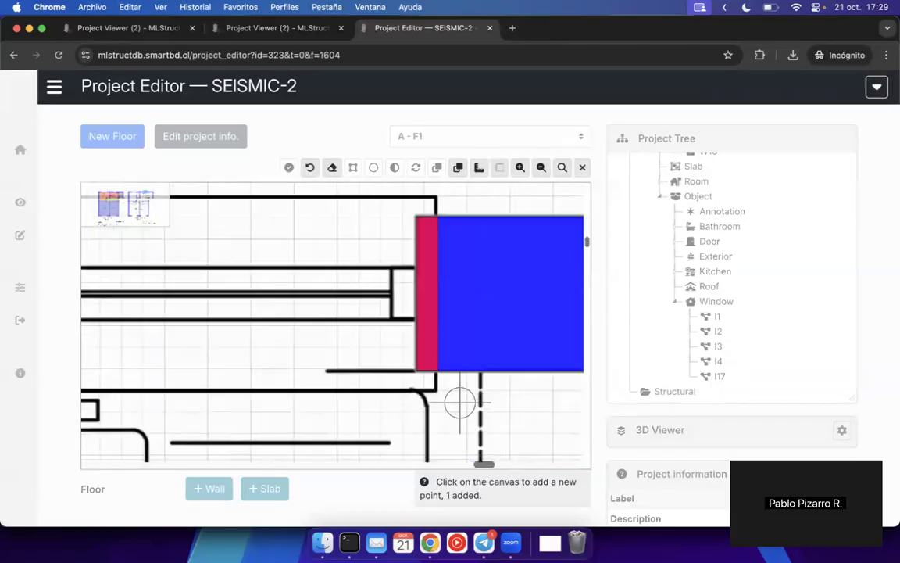
left_click(436, 392)
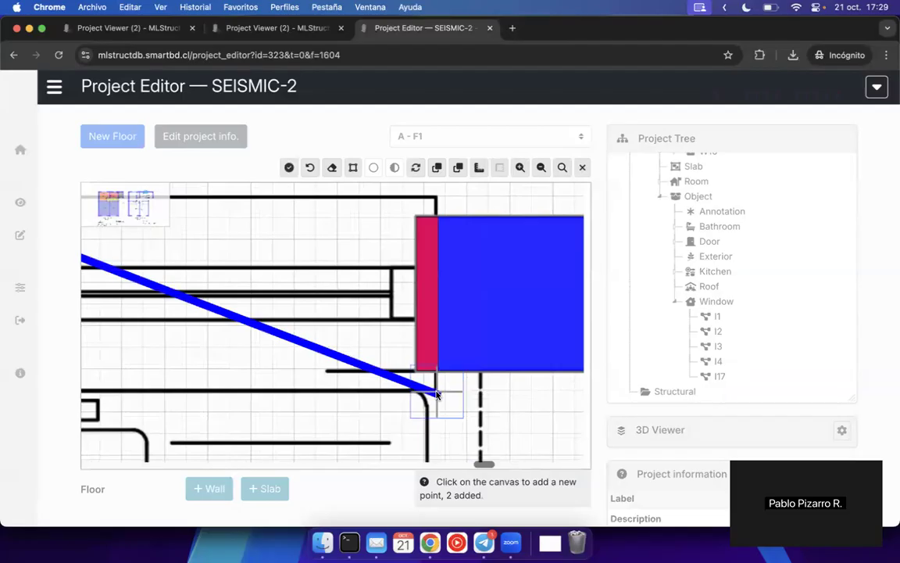
left_click(354, 169)
left_click_drag(271, 363, 341, 339)
scroll(446, 363, "down", 5)
left_click(289, 168)
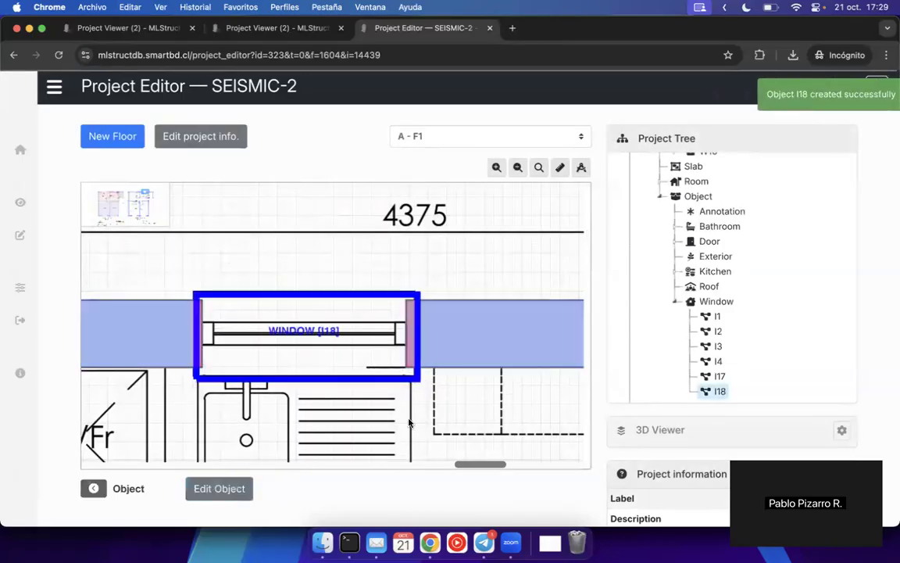
left_click(94, 490)
- Delete window object I18 drawn over the kitchen window's outer outline
scroll(434, 346, "down", 5)
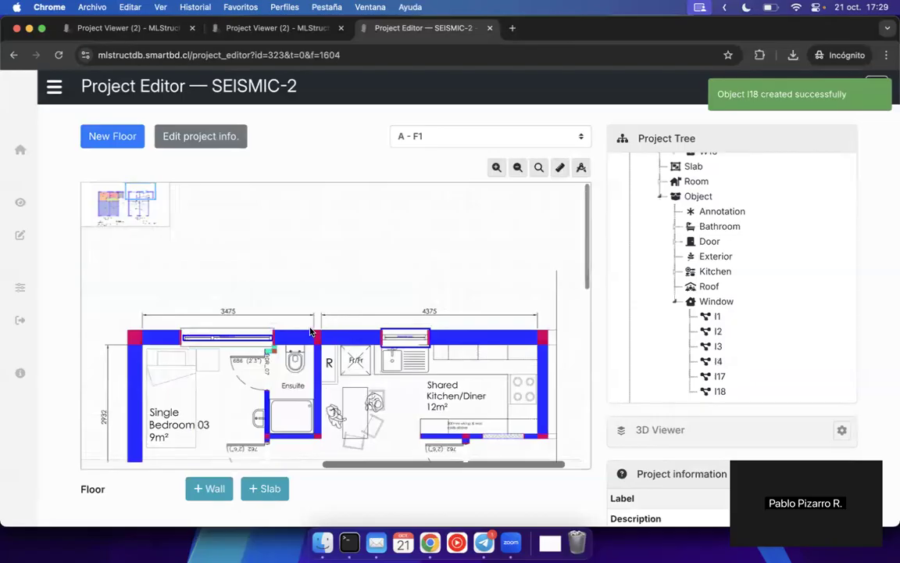
scroll(431, 355, "up", 5)
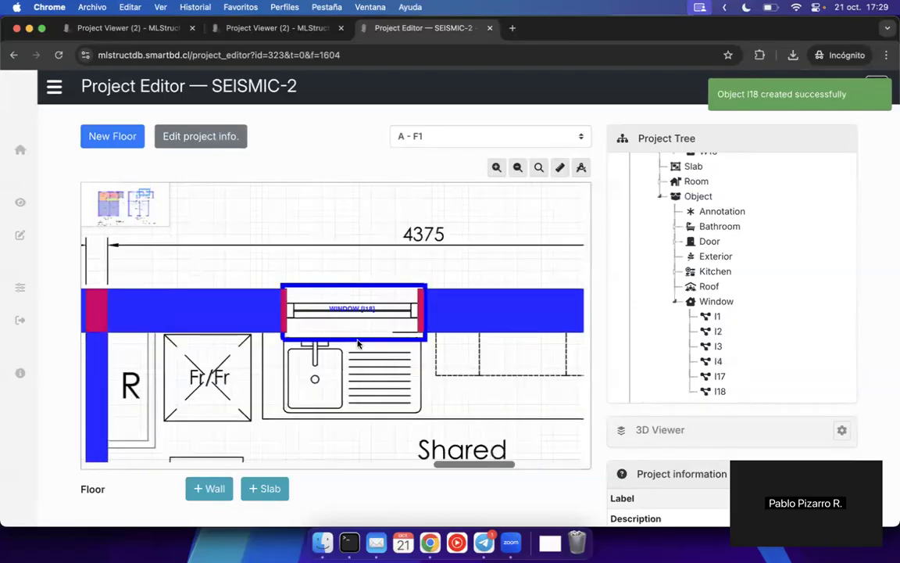
left_click(358, 343)
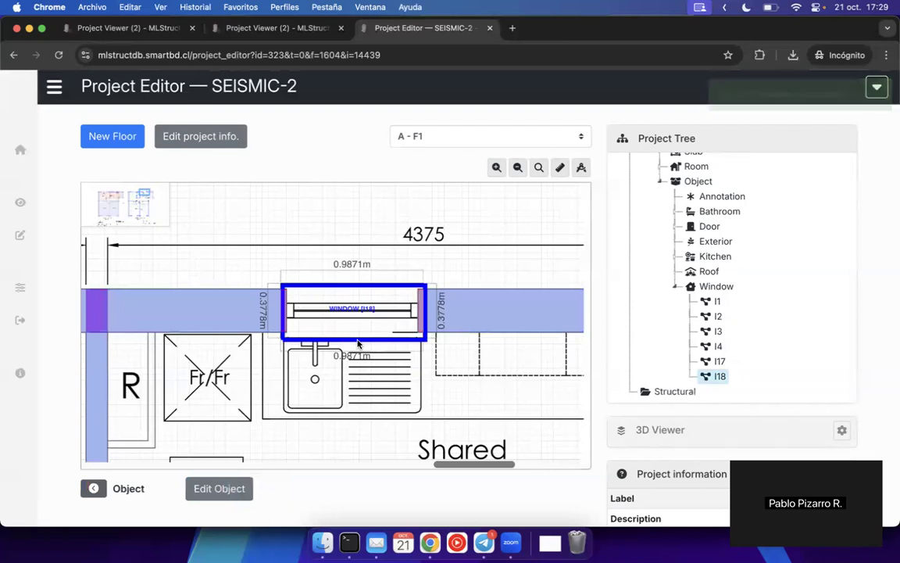
right_click(358, 343)
left_click(412, 397)
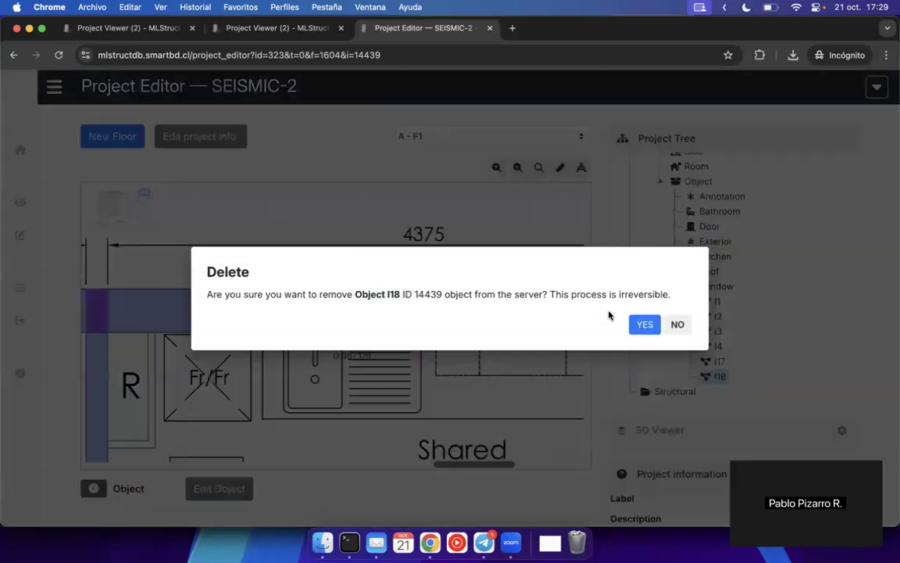
left_click(640, 332)
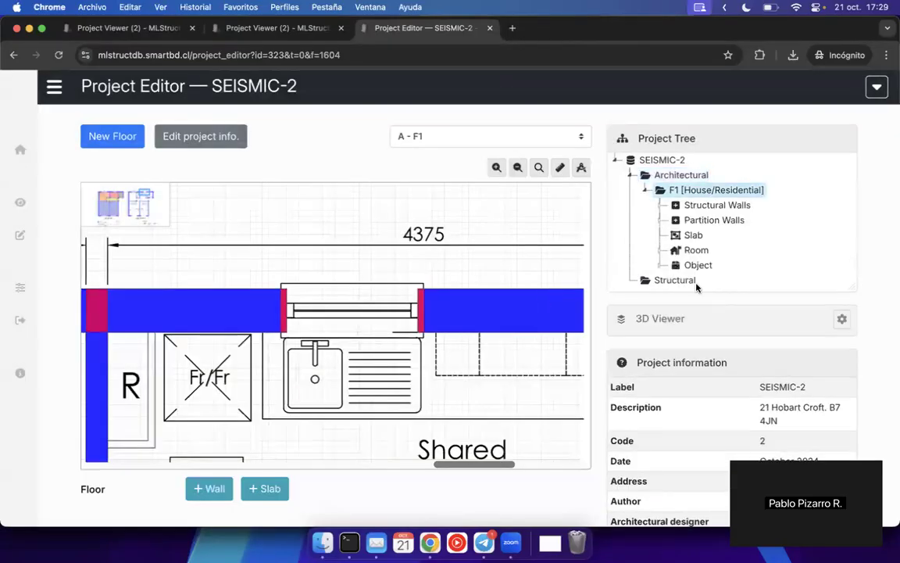
- Create a new object of type Window labelled I18 on floor F1
right_click(697, 265)
mouse_move(762, 280)
left_click(805, 403)
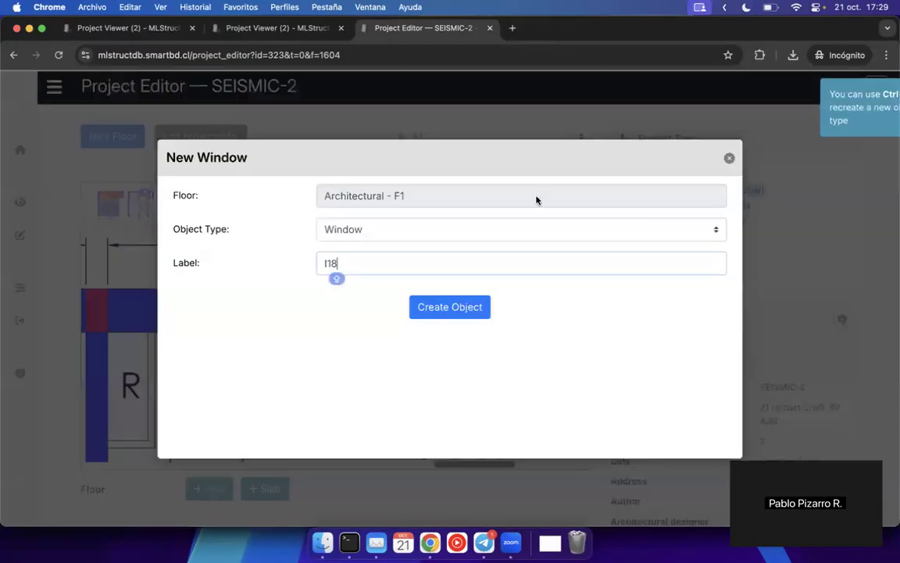
left_click(422, 303)
- Draw I18 as a rectangle between opposite corners of the kitchen window's inner frame, from jamb to jamb, and generate it
scroll(242, 280, "up", 3)
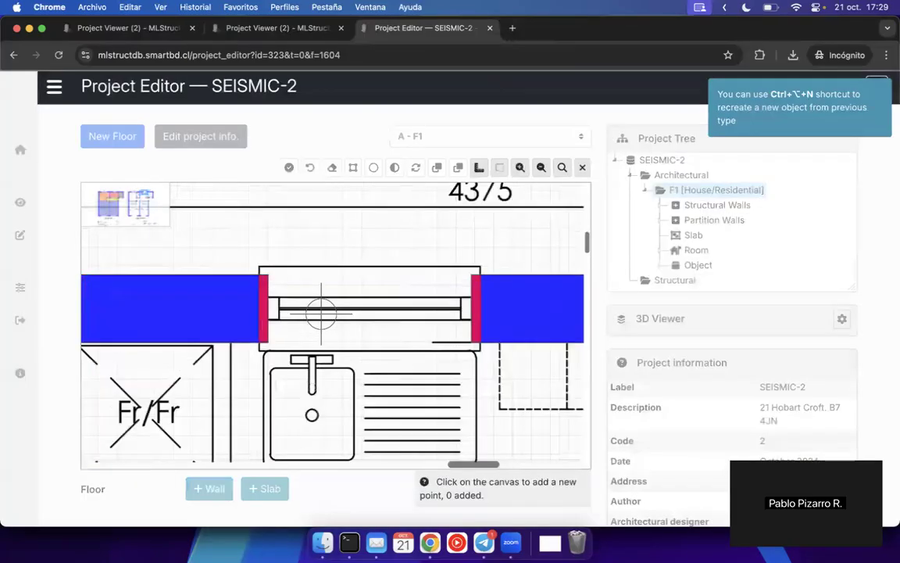
scroll(243, 280, "up", 1)
left_click(230, 283)
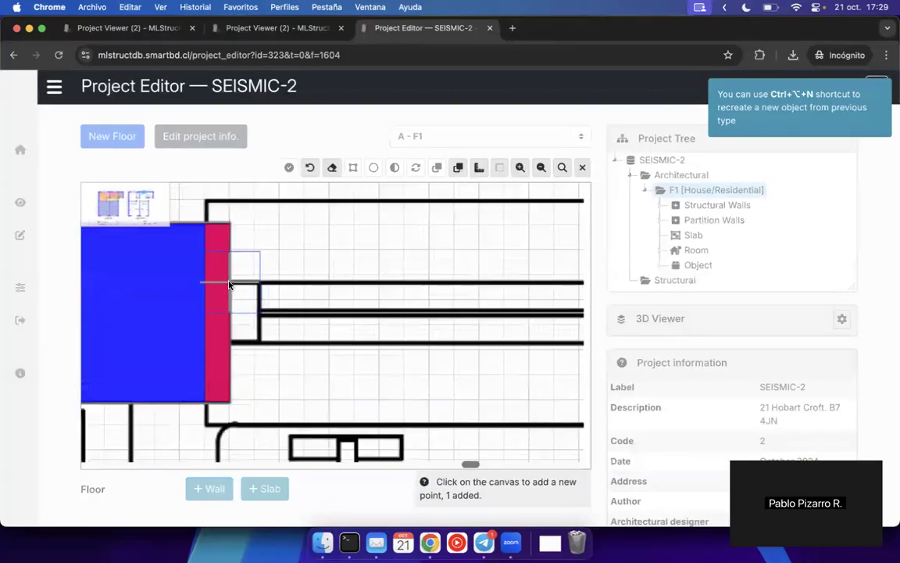
scroll(392, 328, "right", 3)
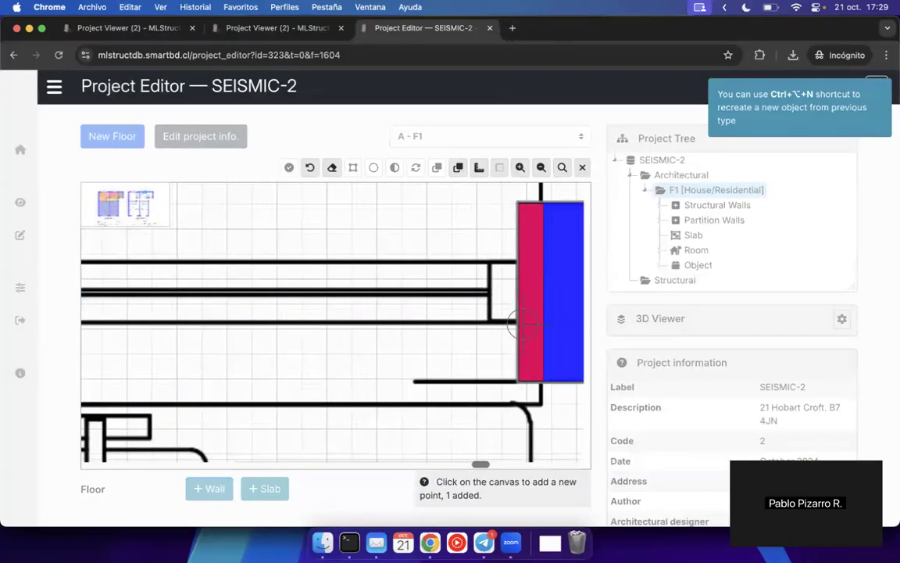
left_click(518, 322)
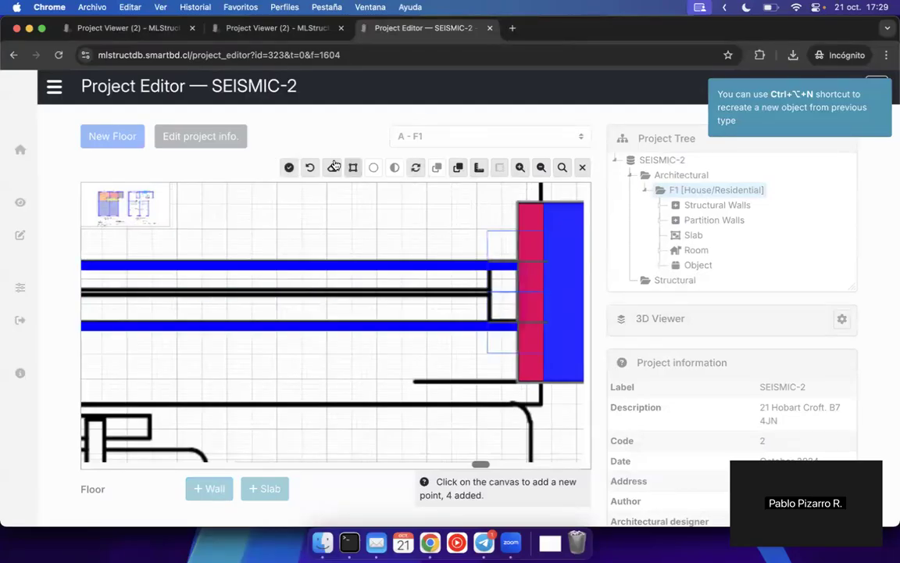
left_click(289, 167)
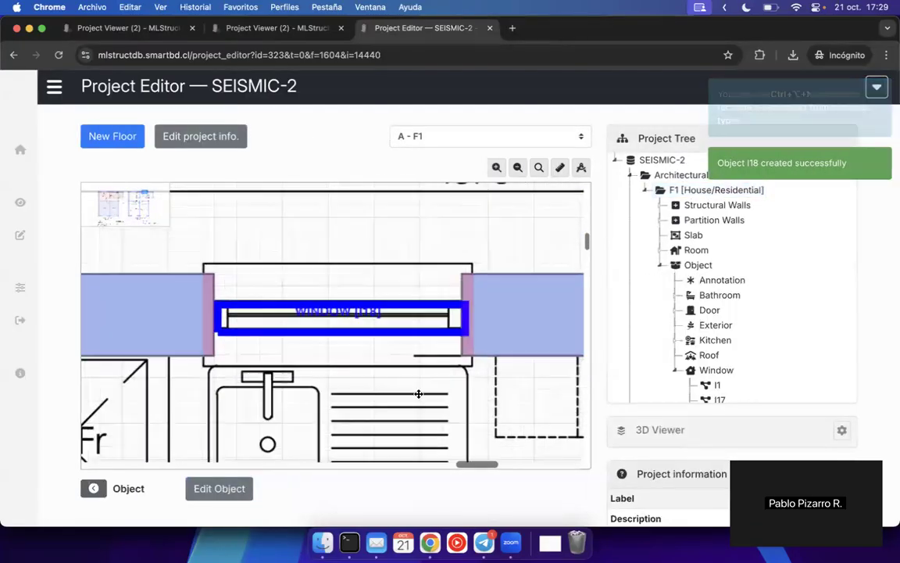
- Examine the exterior walls for remaining windows, from the kitchen/diner round to the wall beside the Proposed Floor Plan title
scroll(459, 337, "right", 3)
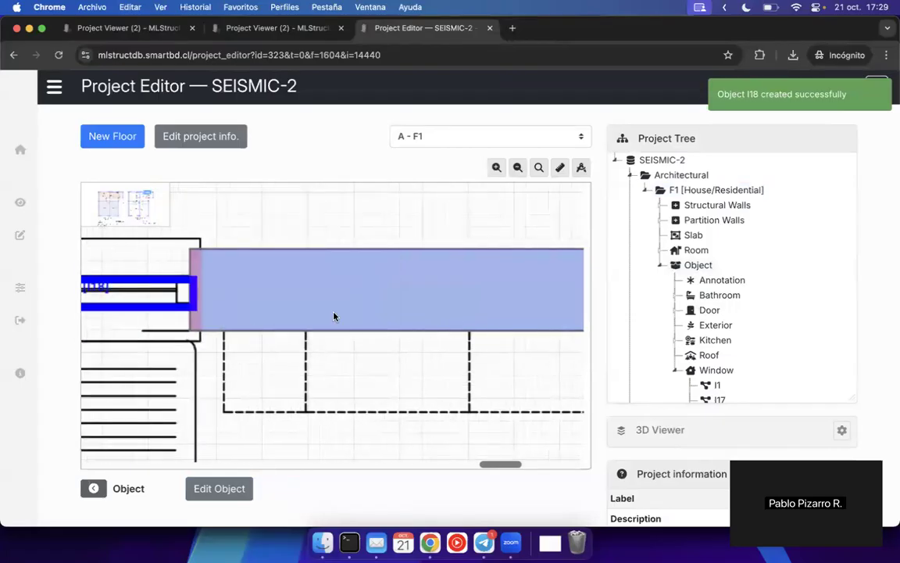
scroll(692, 300, "down", 2)
left_click_drag(438, 384, 313, 382)
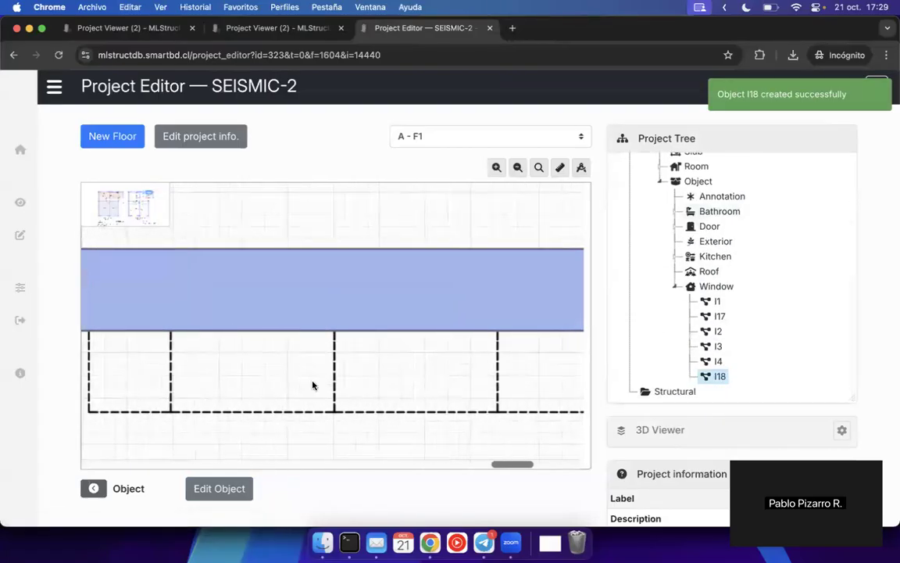
scroll(436, 364, "down", 3)
left_click_drag(390, 375, 258, 344)
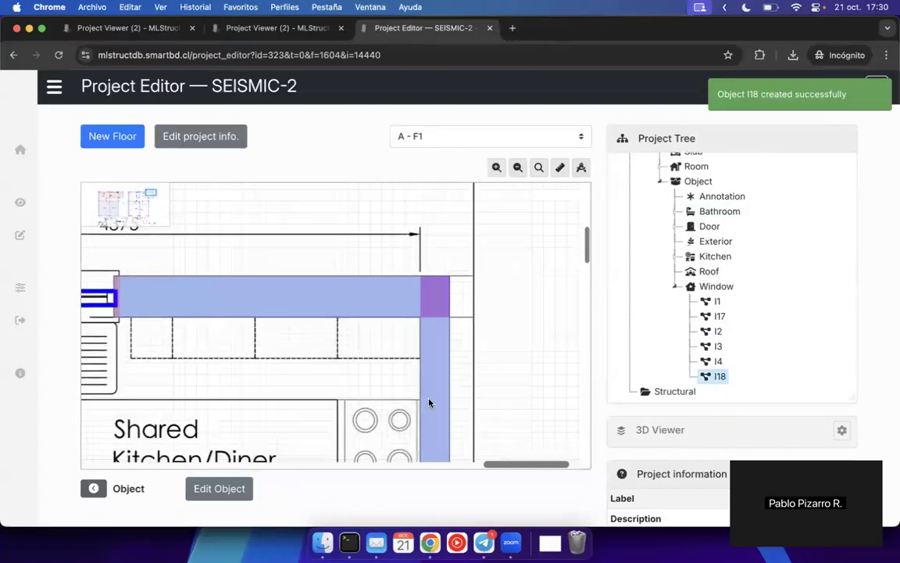
left_click_drag(397, 406, 390, 297)
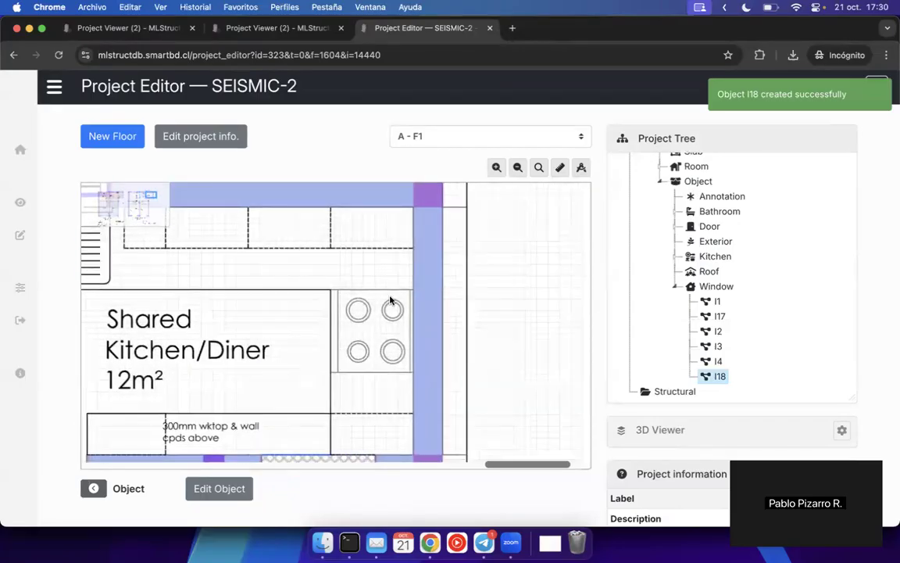
left_click_drag(394, 365, 390, 288)
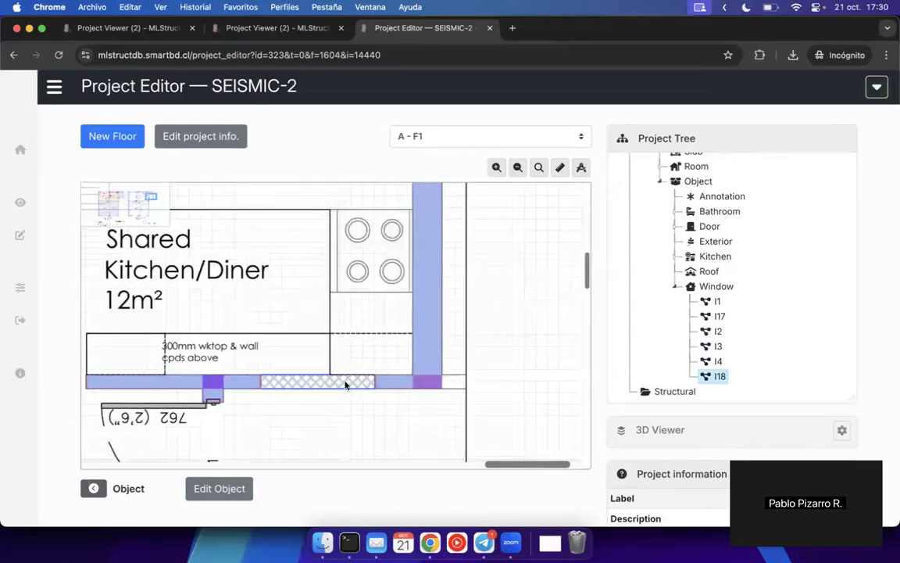
left_click_drag(342, 383, 422, 358)
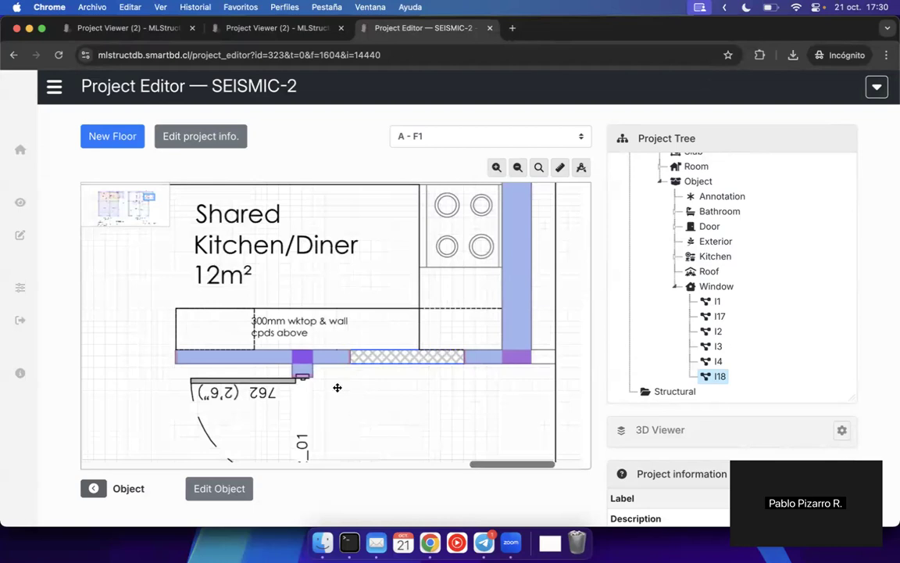
scroll(335, 386, "down", 10)
scroll(354, 239, "down", 5)
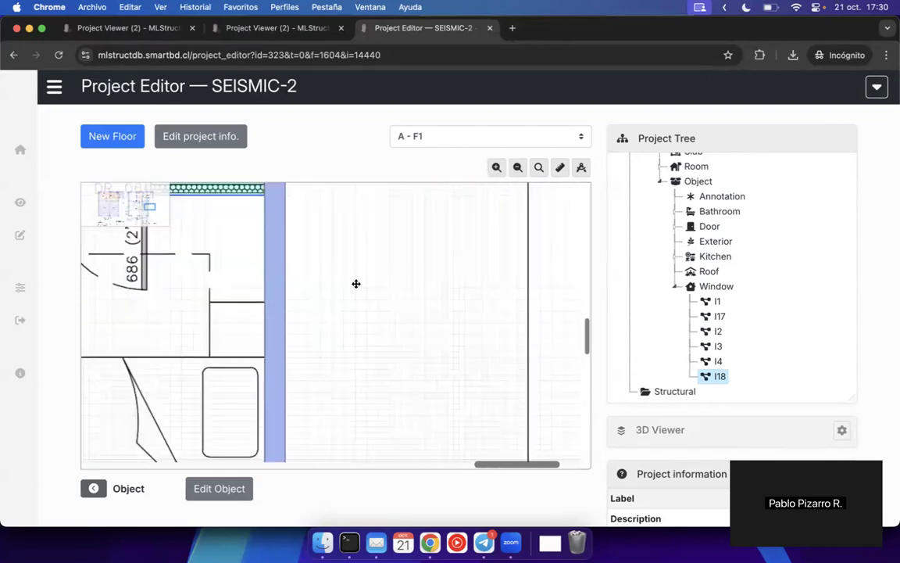
scroll(312, 307, "left", 4)
scroll(354, 315, "left", 5)
scroll(354, 315, "down", 4)
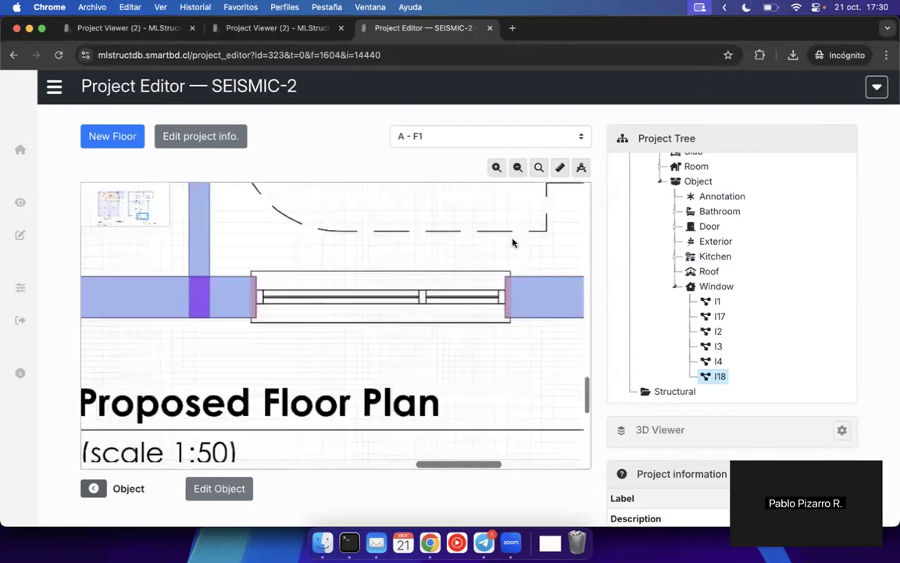
- Create window object I19 on floor F1 and draw it as a rectangle over the Double Bedroom 02 window's inner frame, jamb to jamb
key("w")
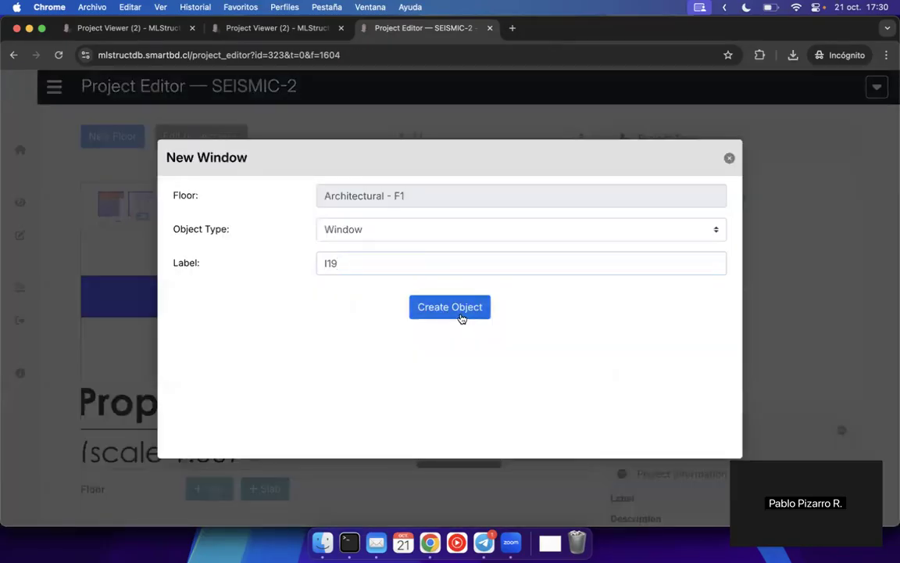
left_click(462, 316)
scroll(211, 290, "up", 6)
left_click(211, 289)
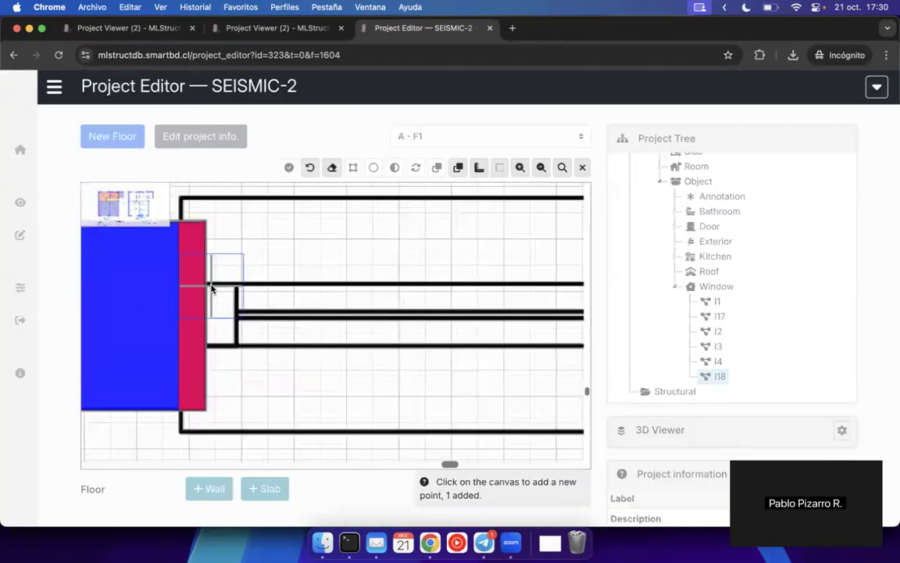
scroll(298, 313, "right", 5)
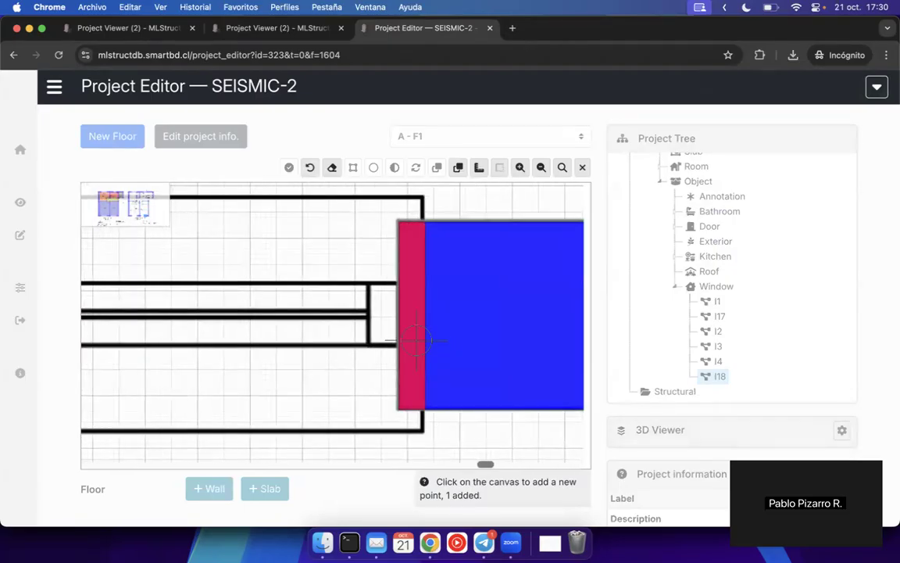
left_click(403, 351)
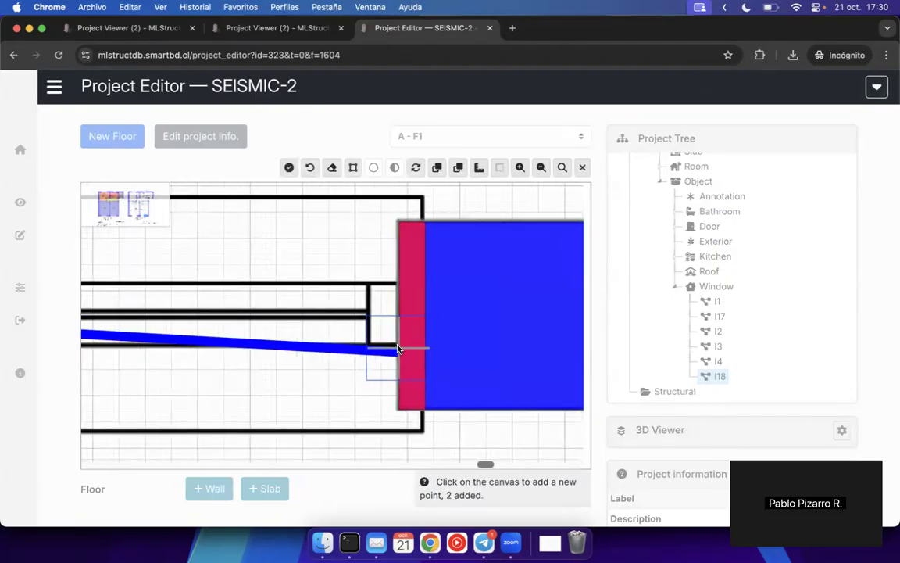
left_click(357, 168)
left_click(294, 167)
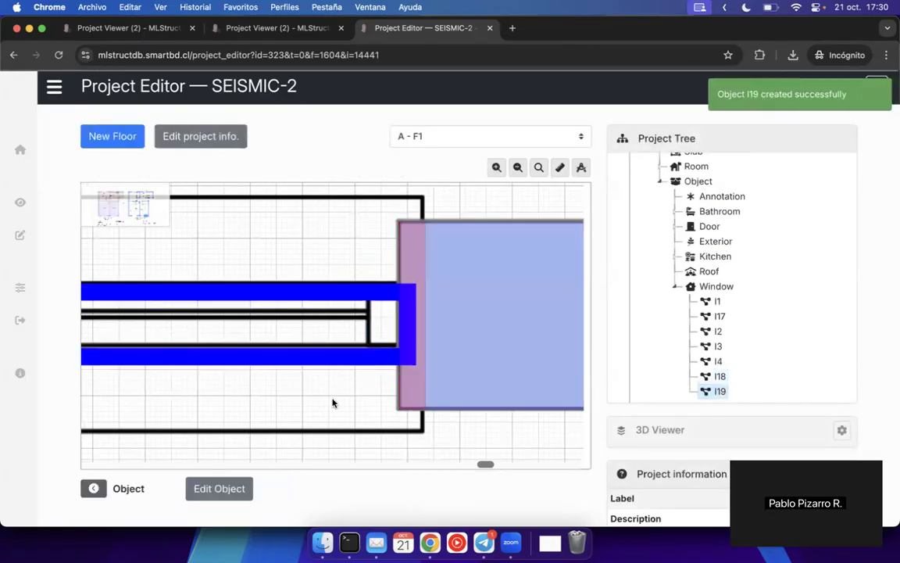
- Create another object of type Window on floor F1, labelled I20, for the Double Bedroom 01 window
scroll(275, 412, "down", 3)
left_click_drag(271, 260, 461, 255)
left_click_drag(249, 323, 546, 237)
key("w")
key("Return")
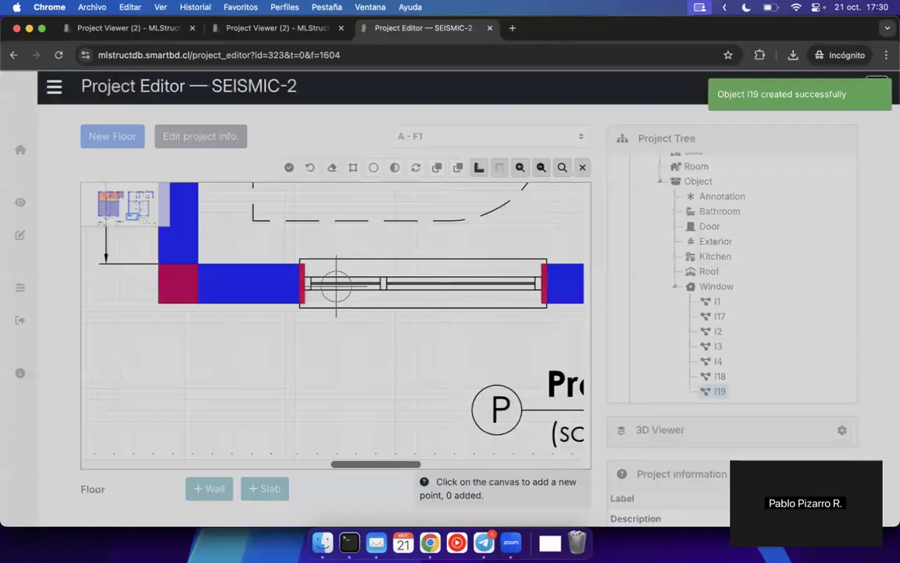
- Draw I20 as a rectangle between opposite corners of the Double Bedroom 01 window's inner frame, from jamb to jamb, and generate it
scroll(335, 288, "up", 5)
scroll(265, 269, "up", 2)
left_click(241, 251)
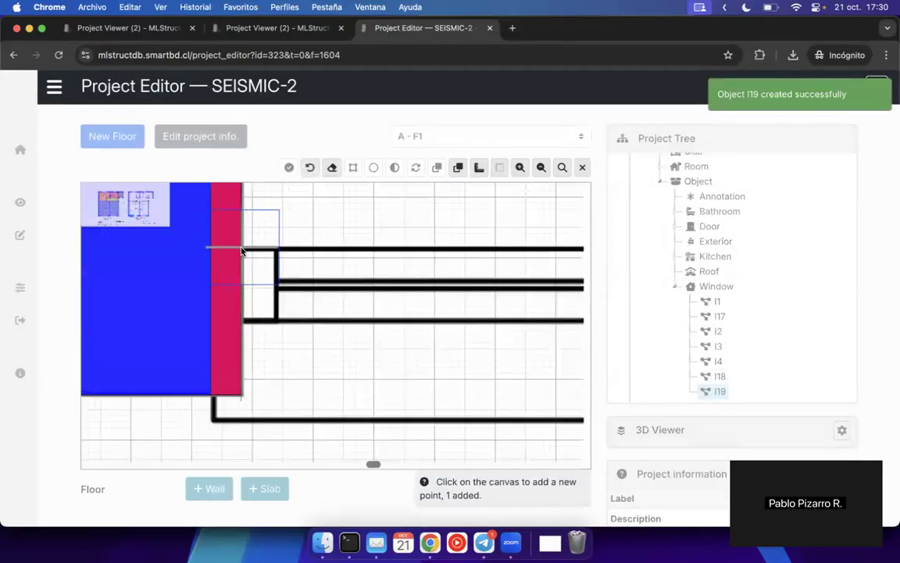
scroll(240, 251, "right", 10)
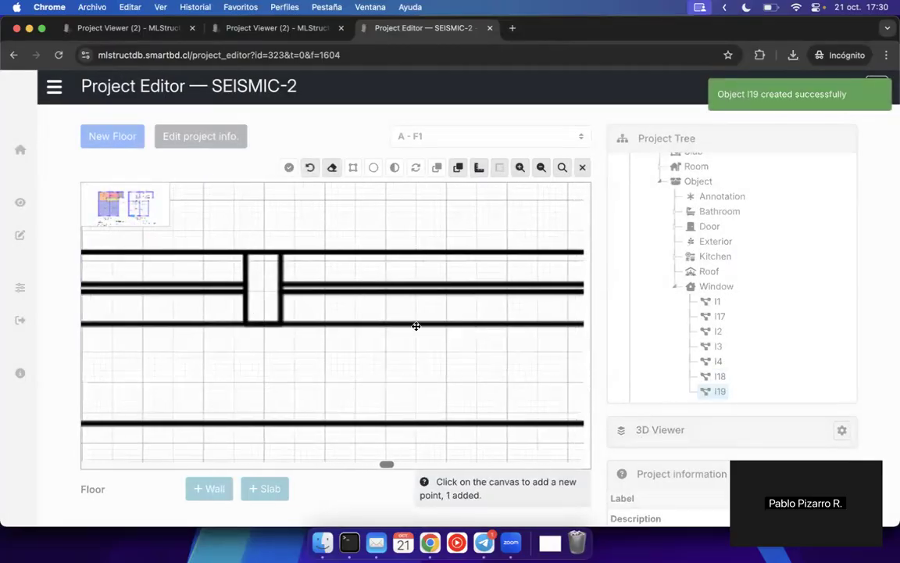
scroll(488, 345, "right", 4)
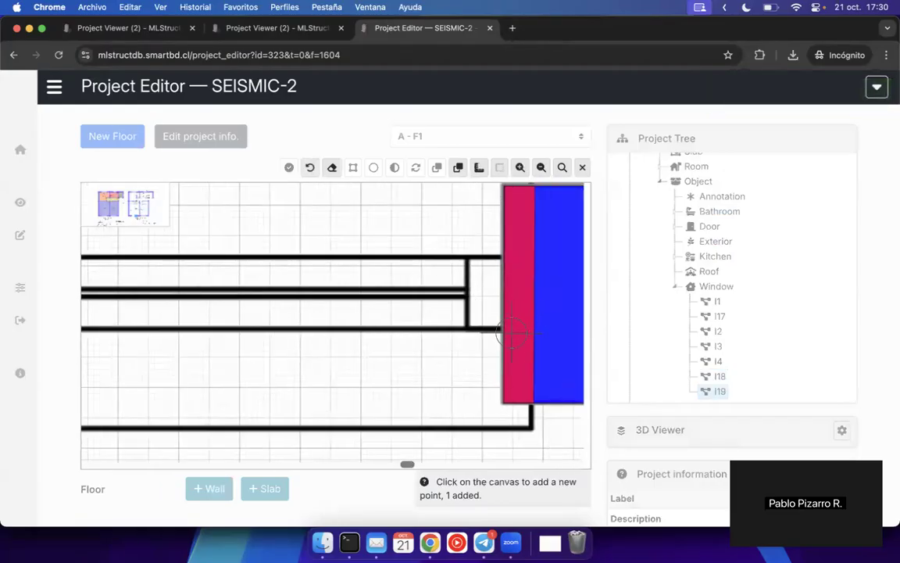
left_click(502, 335)
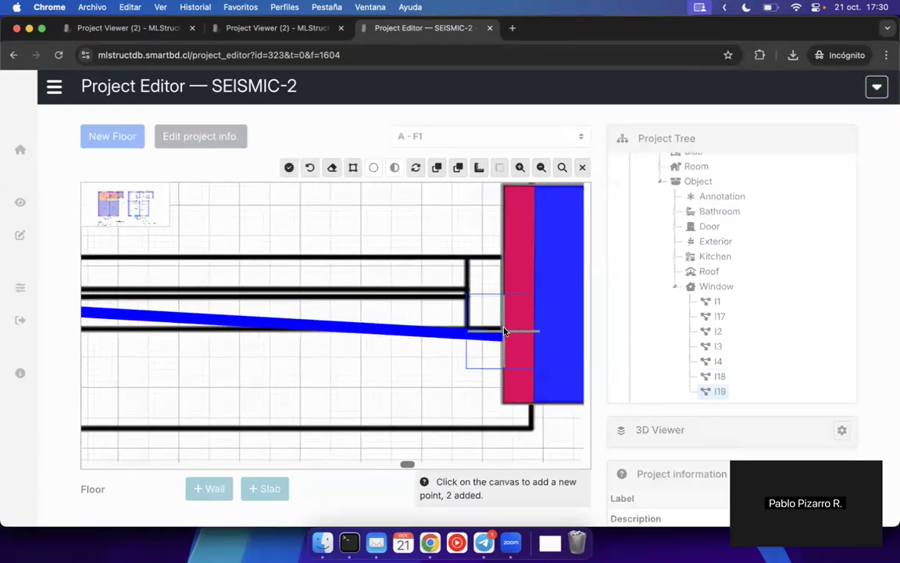
left_click(354, 168)
left_click(289, 168)
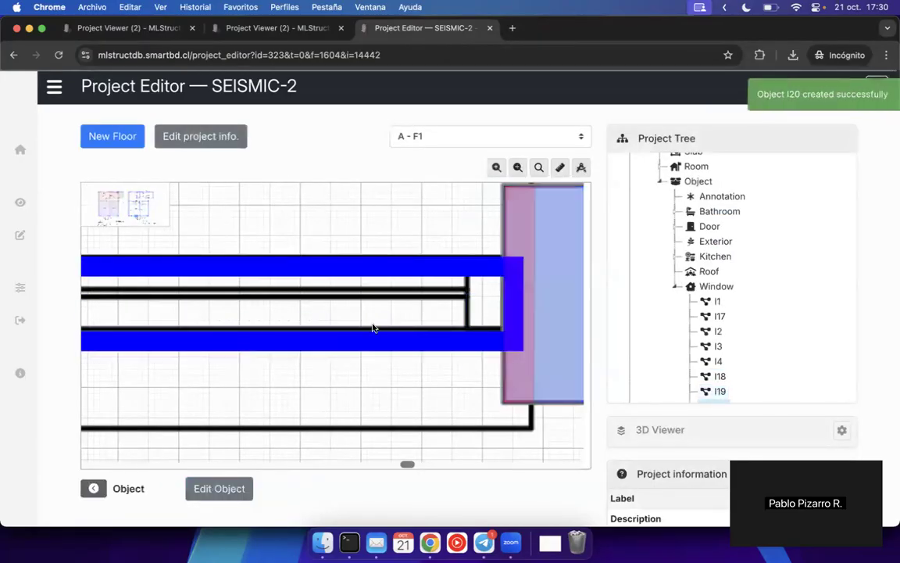
- Create a new door object of type Interior door labelled I21 on floor F1
scroll(373, 328, "down", 10)
left_click_drag(398, 263, 386, 354)
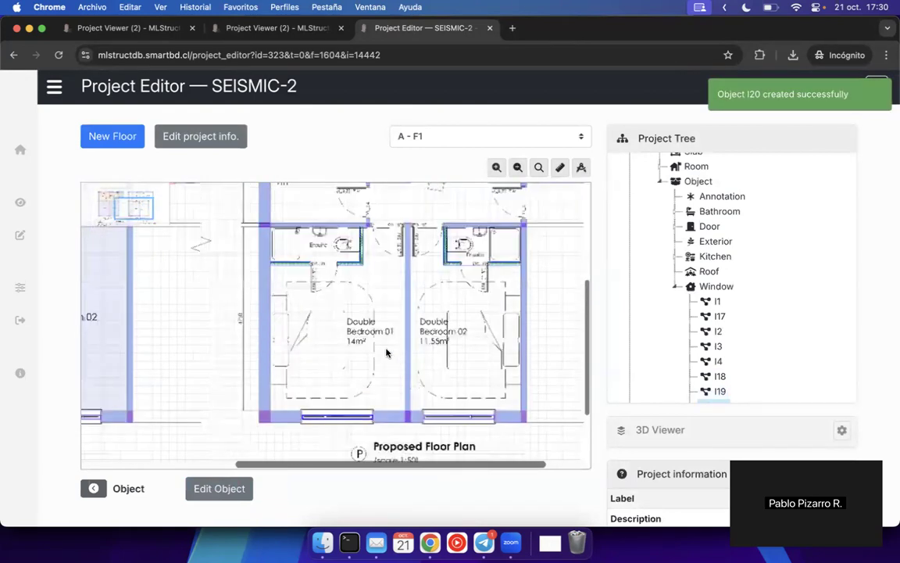
scroll(376, 268, "down", 5)
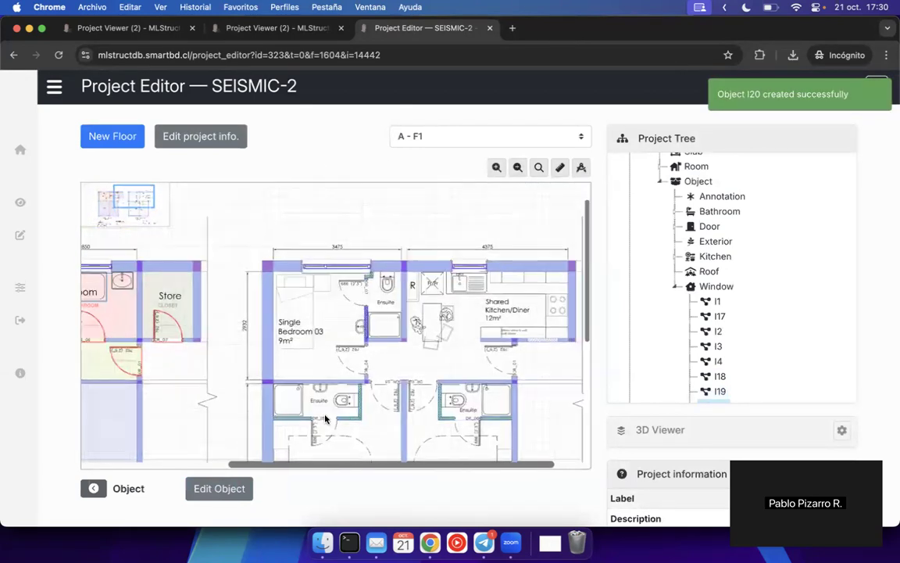
scroll(411, 301, "up", 5)
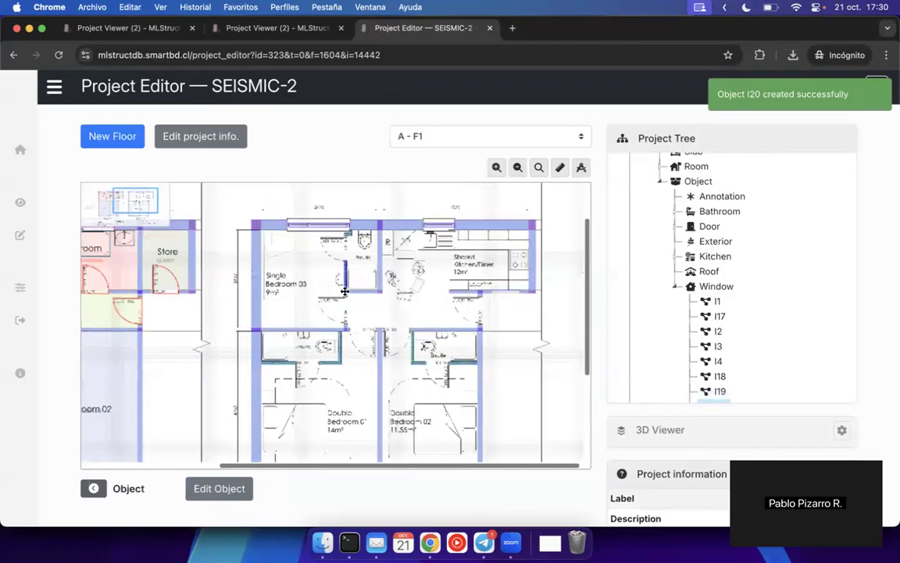
scroll(410, 303, "up", 5)
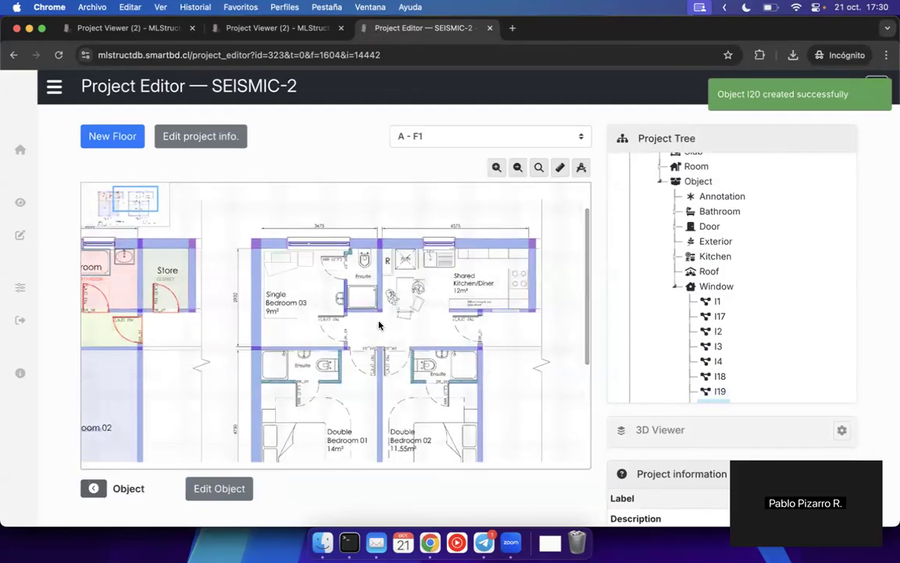
left_click_drag(407, 370, 421, 263)
left_click(677, 287)
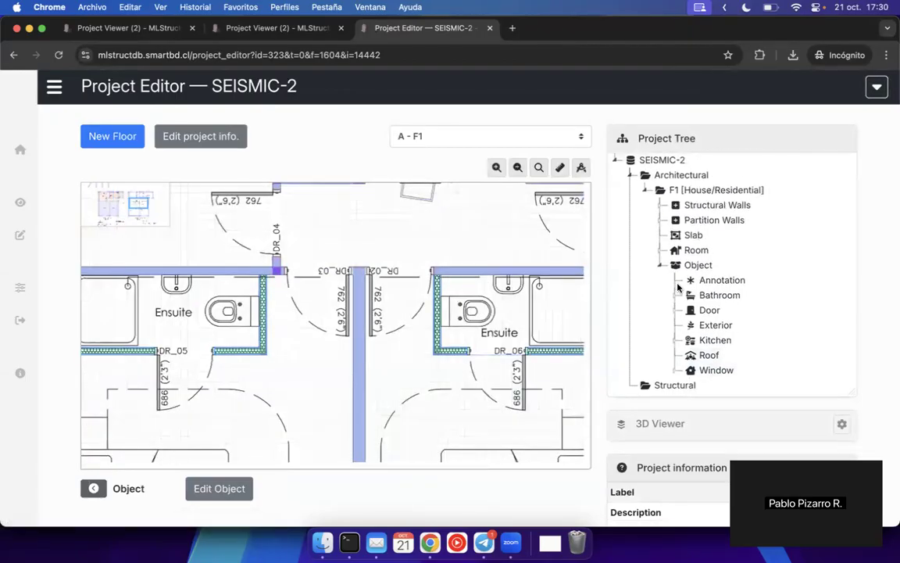
right_click(713, 310)
left_click(748, 317)
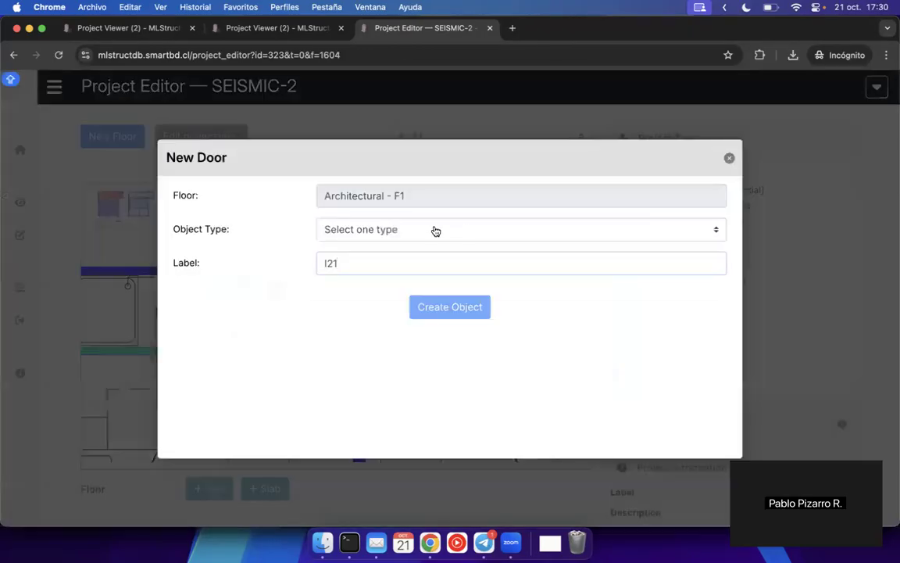
left_click(432, 229)
left_click(365, 279)
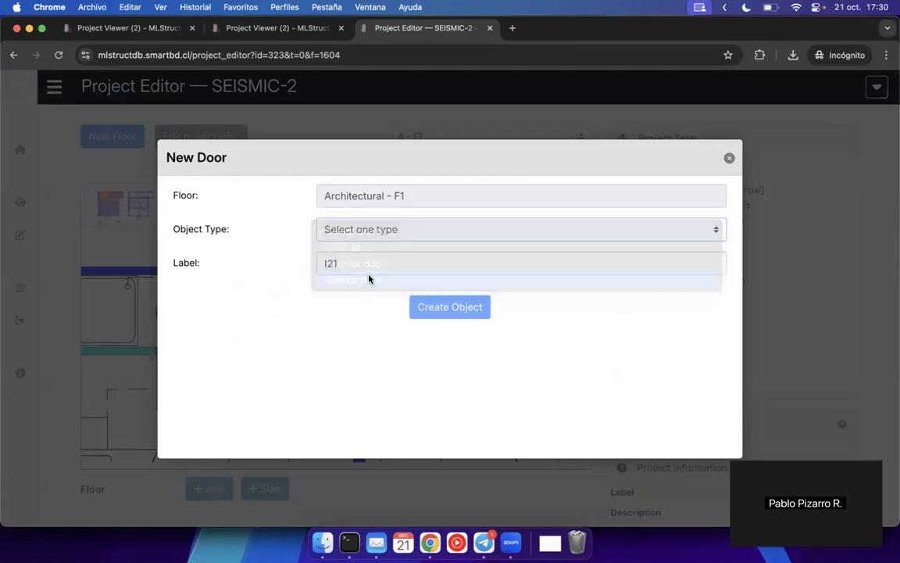
left_click(469, 307)
- Start I21's outline at the free end of the DR_06 door leaf and trace the lower half of its swing arc
left_click_drag(223, 356, 392, 330)
scroll(391, 330, "up", 10)
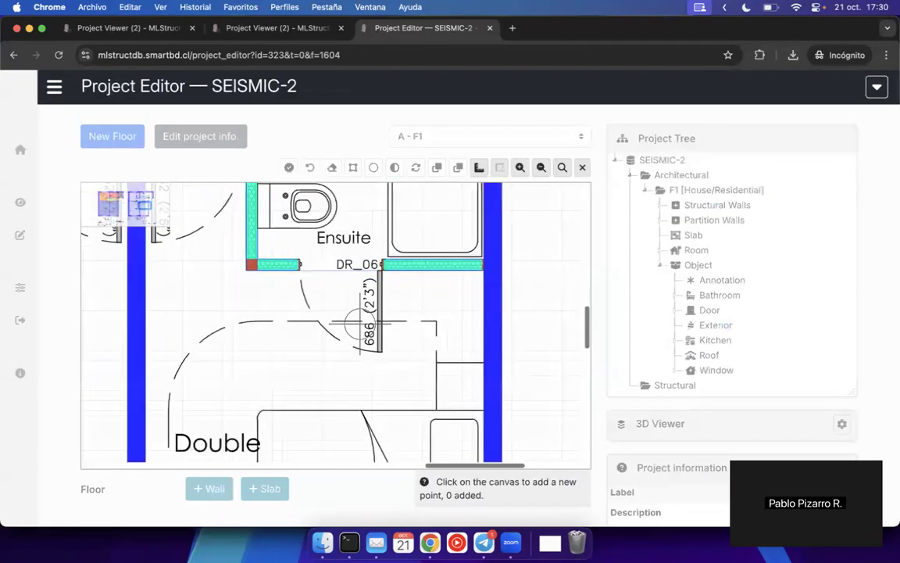
left_click(393, 372)
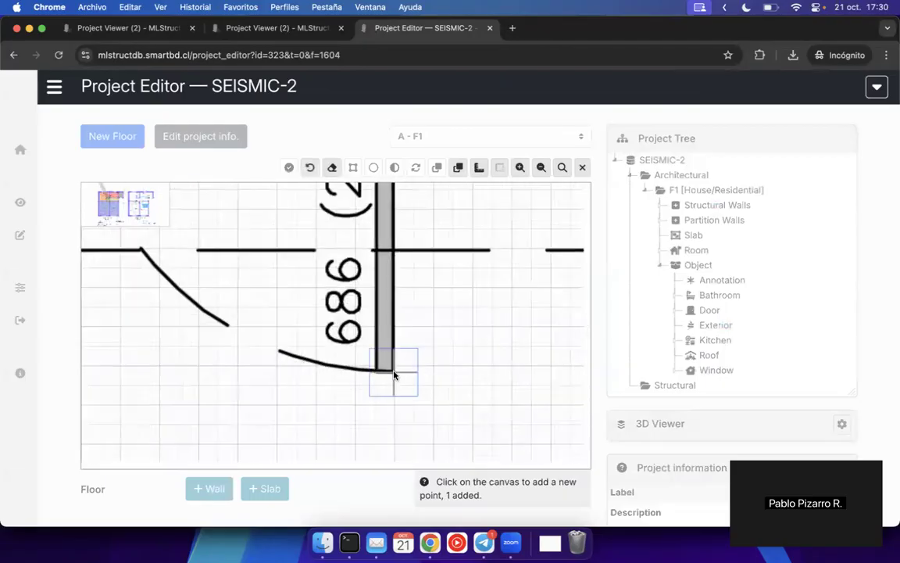
left_click(336, 366)
left_click(298, 356)
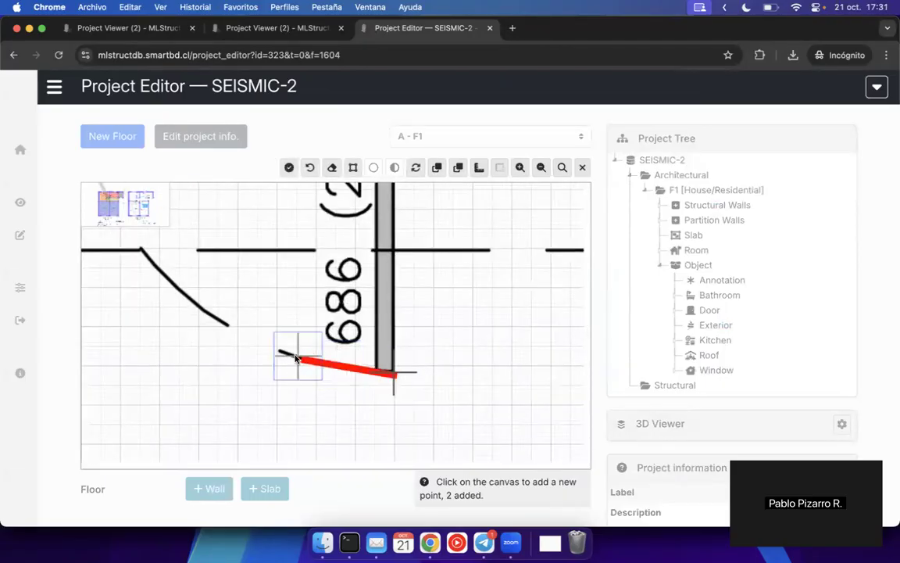
left_click(227, 327)
scroll(297, 352, "left", 5)
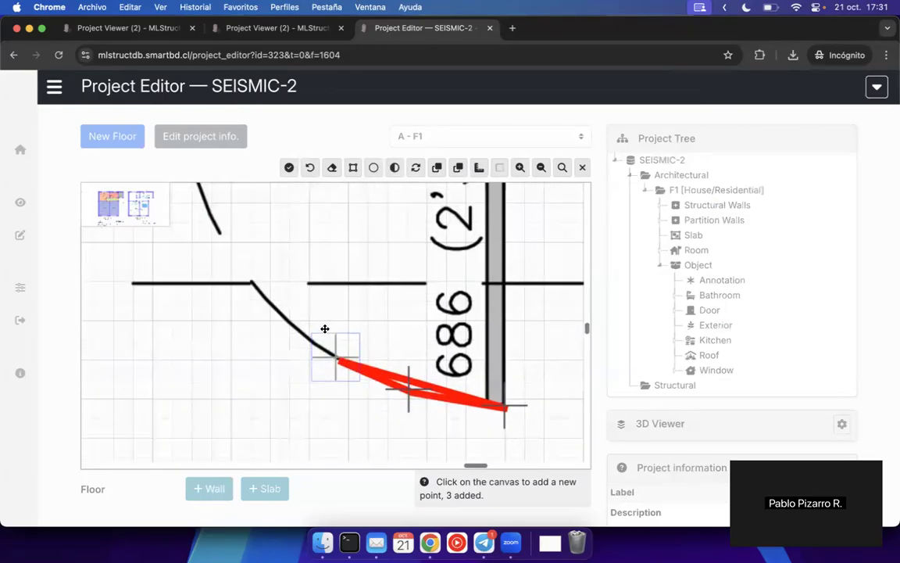
left_click(296, 327)
left_click(261, 296)
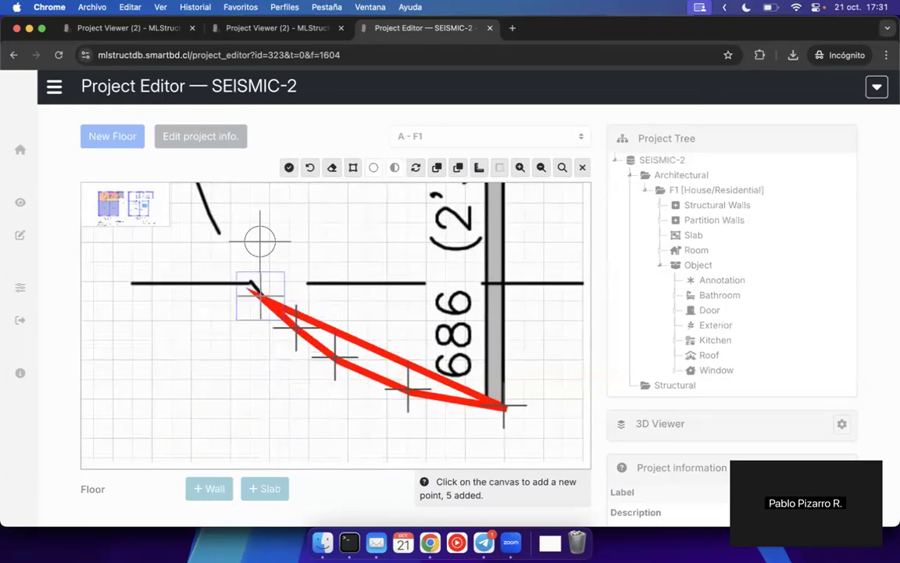
- Continue I21's outline along the upper half of the DR_06 swing arc up to the lower corner of the jamb
scroll(282, 273, "up", 3)
scroll(282, 273, "left", 3)
left_click(273, 293)
scroll(313, 336, "up", 3)
scroll(313, 336, "left", 2)
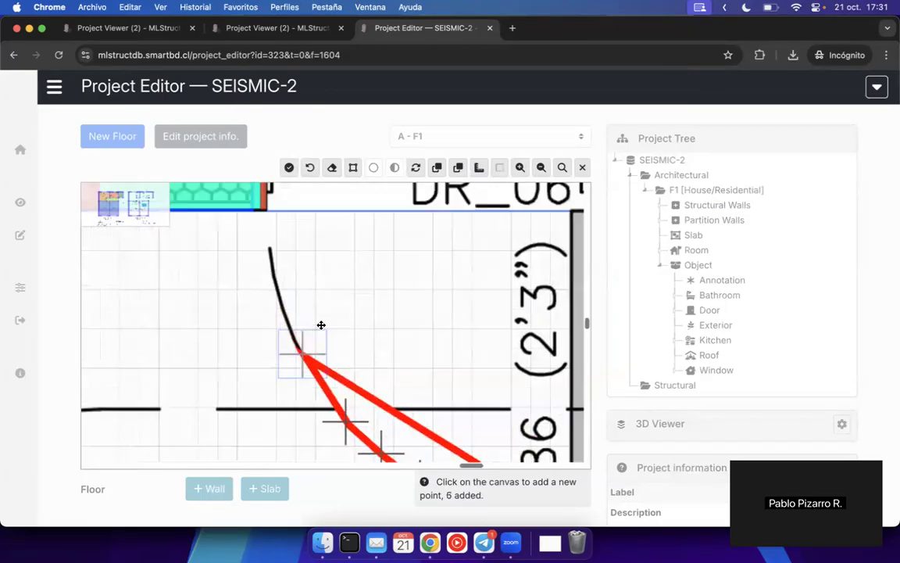
left_click(305, 356)
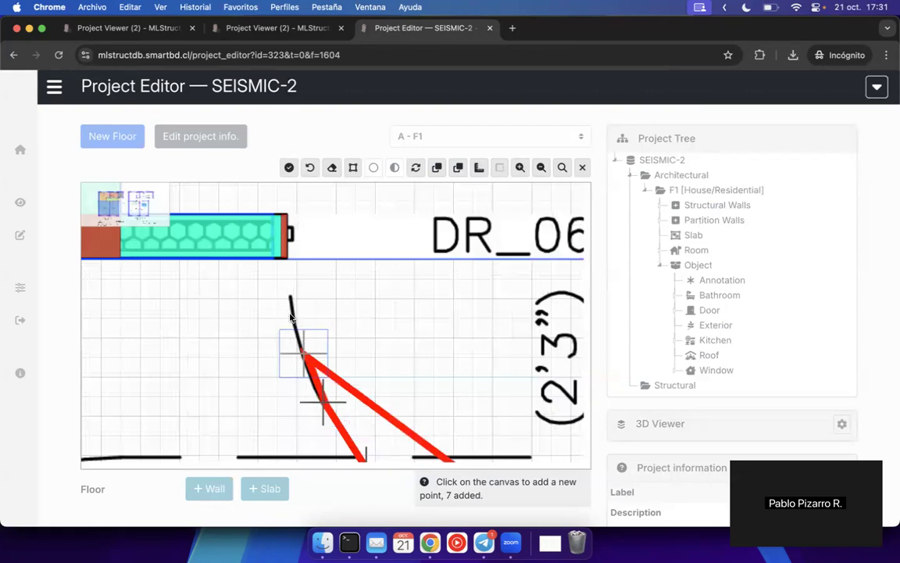
left_click(290, 314)
left_click(284, 259)
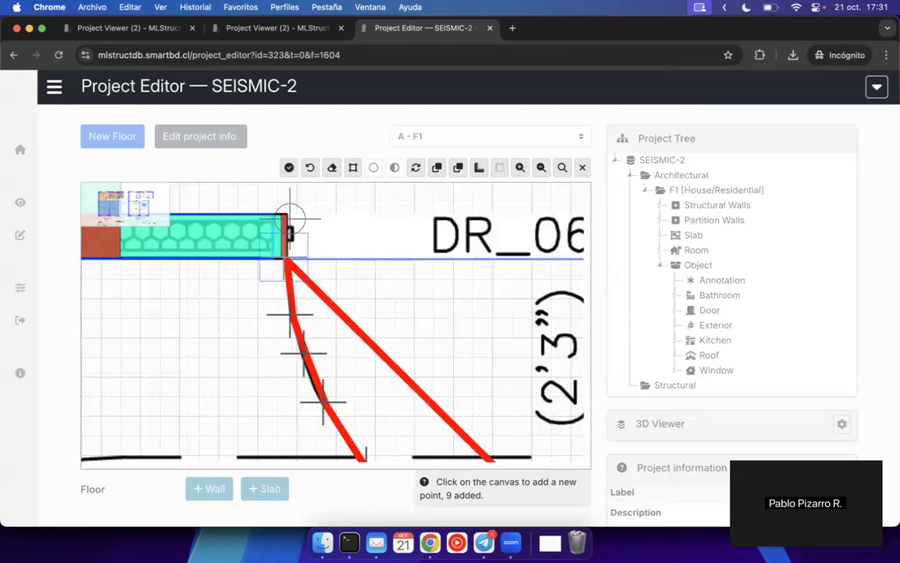
- Complete I21's outline along the jamb and across the DR_06 opening to the hinge-side wall corner, and generate the door
left_click(286, 218)
scroll(412, 251, "right", 5)
scroll(412, 251, "up", 1)
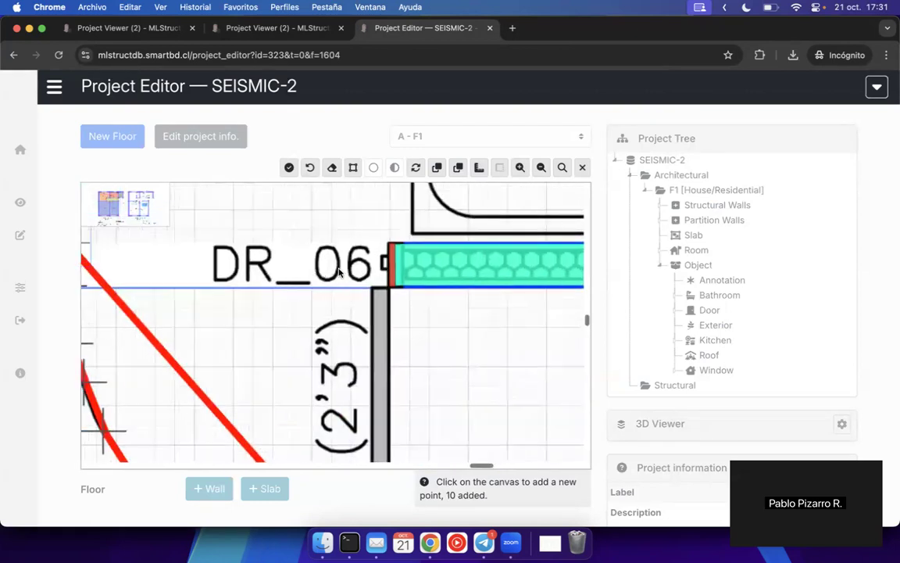
left_click(389, 239)
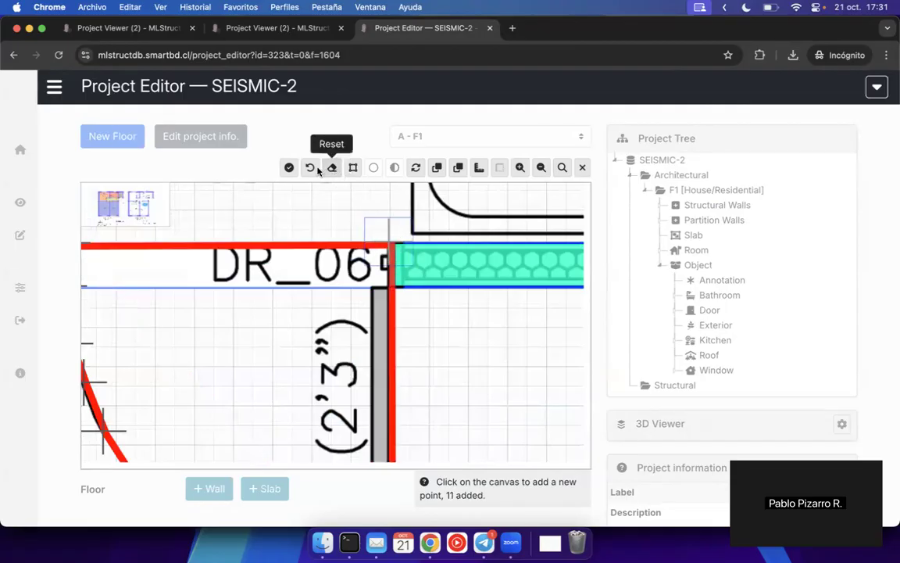
left_click(291, 167)
- Create another door object on floor F1 for the DR_02 doorway beside the central wall
scroll(358, 341, "down", 3)
scroll(358, 341, "down", 3)
left_click_drag(344, 356, 426, 304)
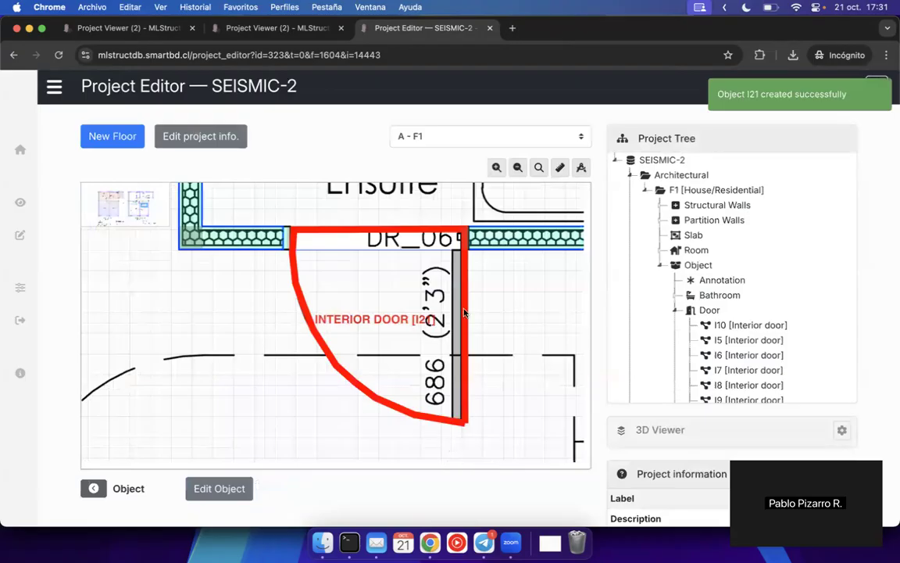
scroll(464, 312, "down", 4)
left_click_drag(274, 362, 403, 402)
left_click_drag(387, 344, 310, 365)
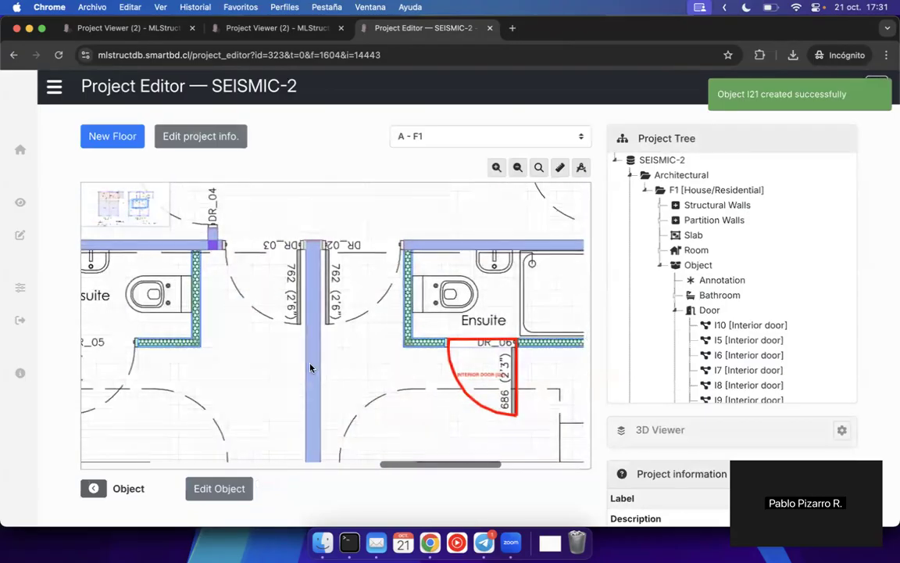
key("d")
left_click(432, 307)
- Trace the DR_02 door swing from the leaf's free end through the arc to the far jamb corner, as a semicircle
scroll(281, 382, "up", 2)
scroll(277, 391, "up", 2)
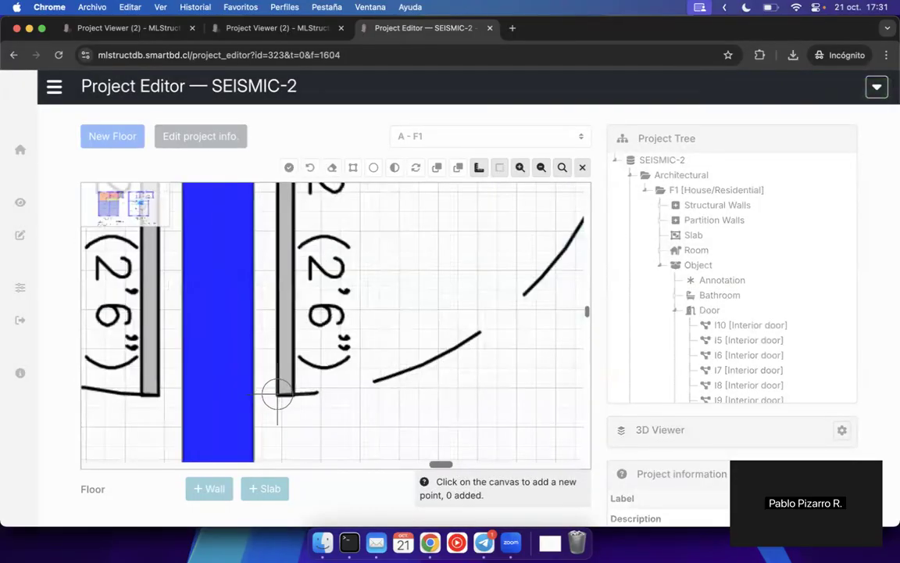
left_click(277, 395)
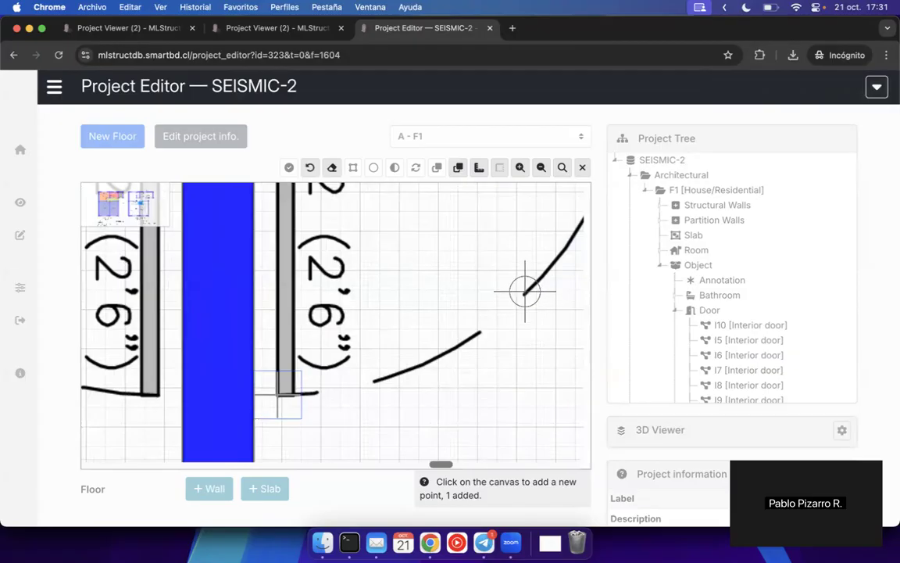
left_click(512, 303)
scroll(370, 269, "up", 3)
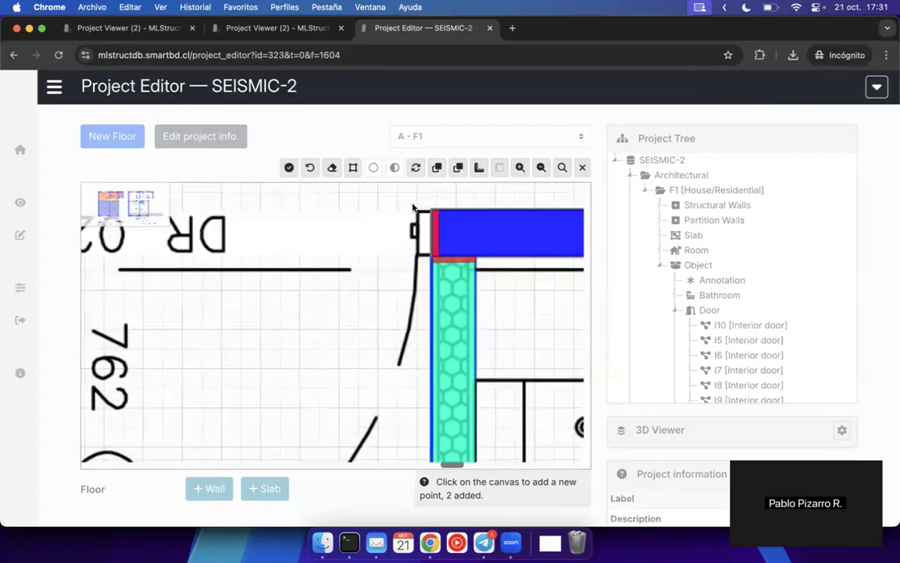
left_click(422, 208)
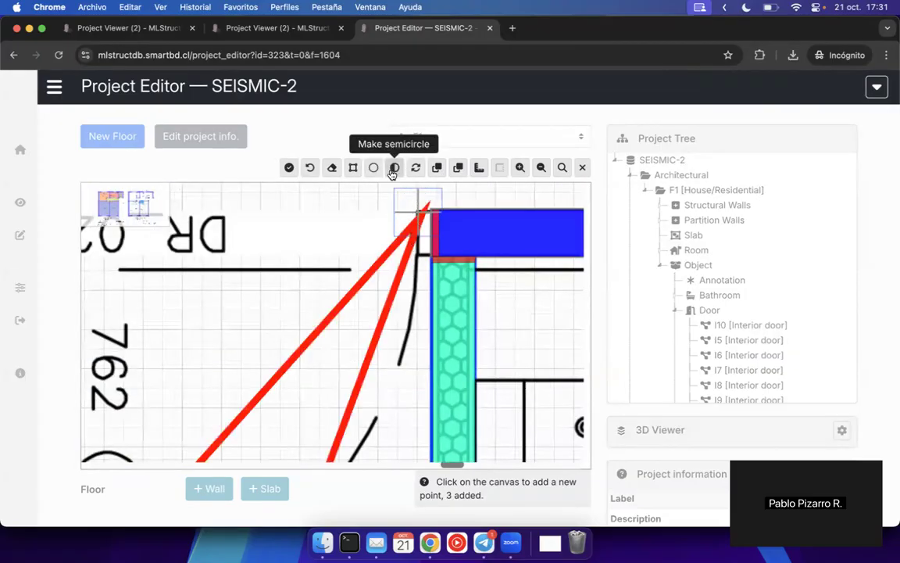
left_click(394, 167)
- Complete the DR_02 outline across the opening at the hinge-side jamb corner, and generate the door
scroll(316, 266, "left", 5)
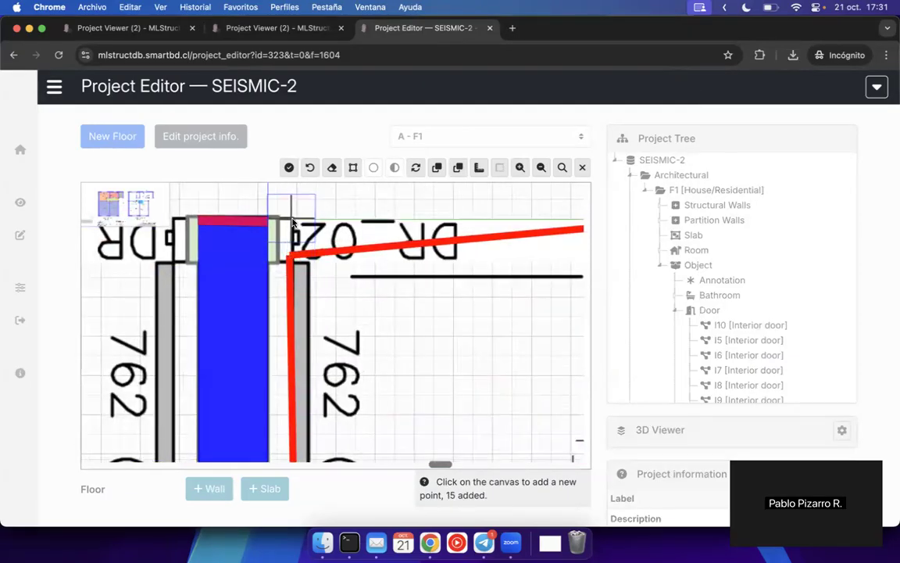
scroll(391, 328, "down", 3)
scroll(380, 341, "right", 3)
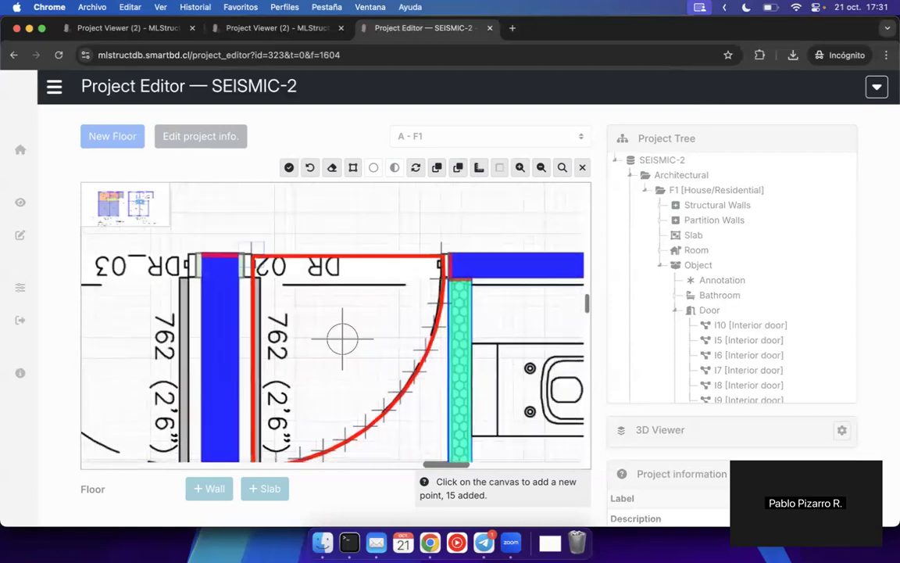
left_click(311, 167)
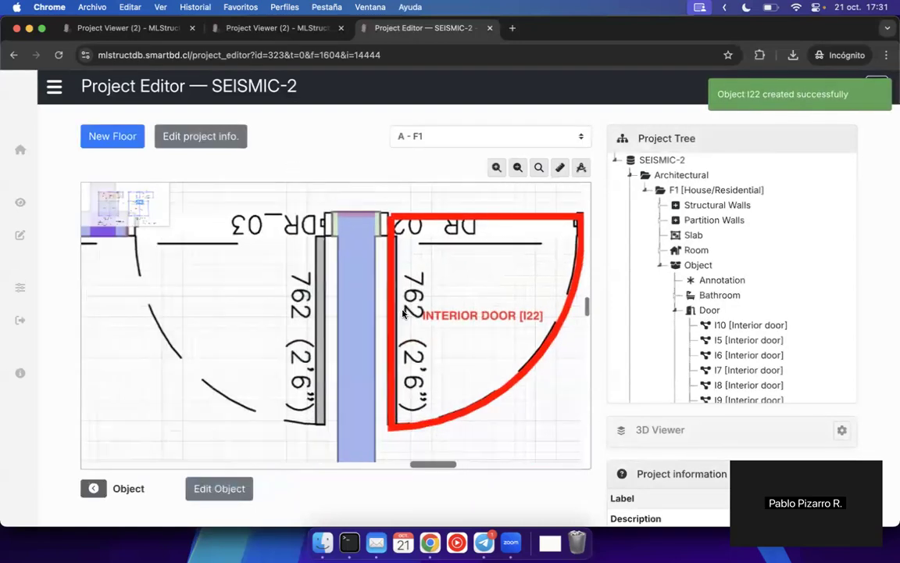
- Create another interior door object on floor F1 for the DR_03 doorway beside the central wall
key("d")
left_click(449, 313)
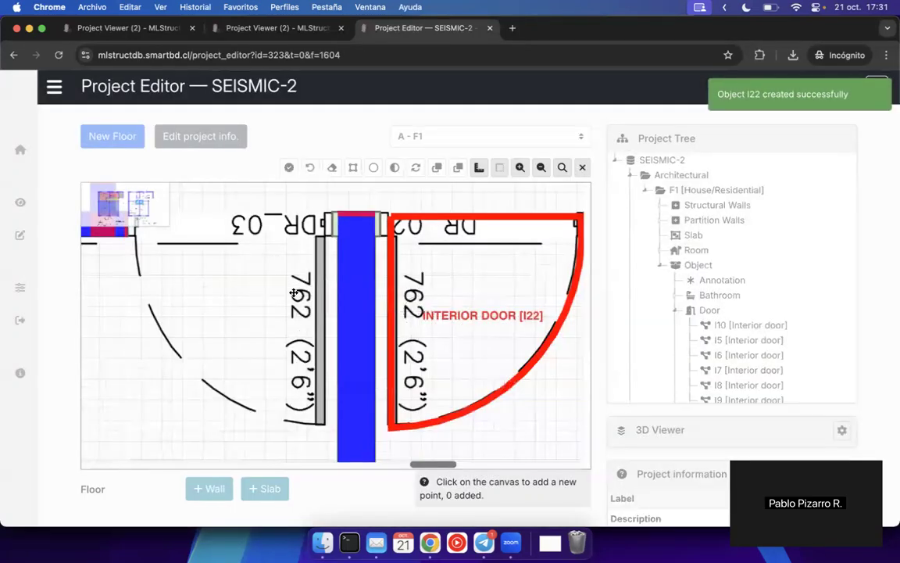
scroll(266, 259, "left", 2)
scroll(229, 249, "up", 4)
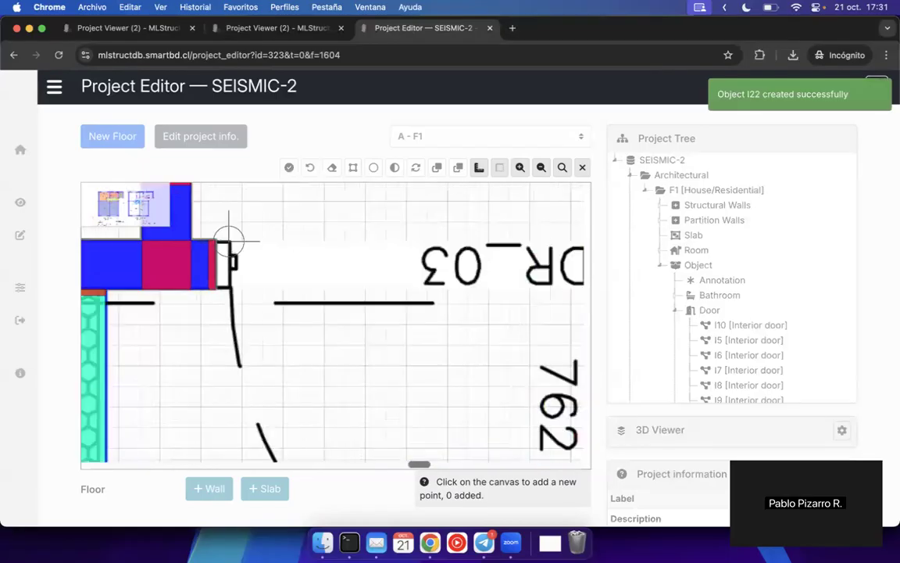
- Outline DR_03 with a semicircular swing from the far jamb corner to the leaf's free end, close it at the hinge corner, and generate the door
left_click(229, 240)
scroll(244, 301, "down", 5)
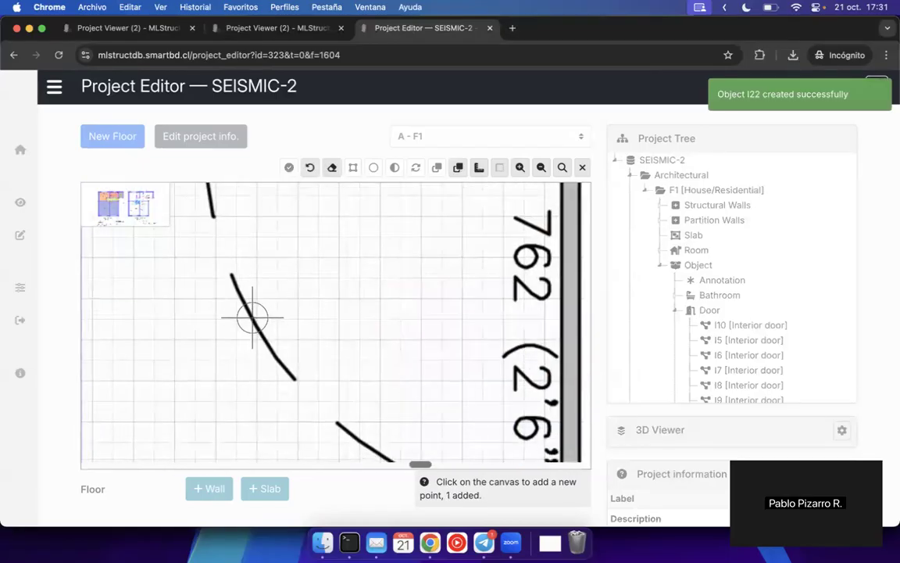
left_click(252, 317)
scroll(255, 265, "down", 4)
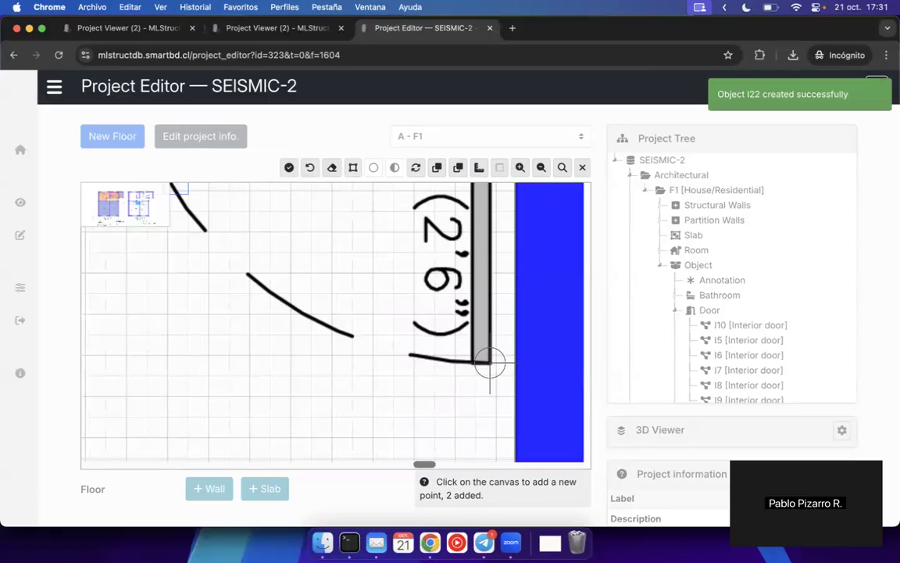
left_click(490, 364)
left_click(414, 168)
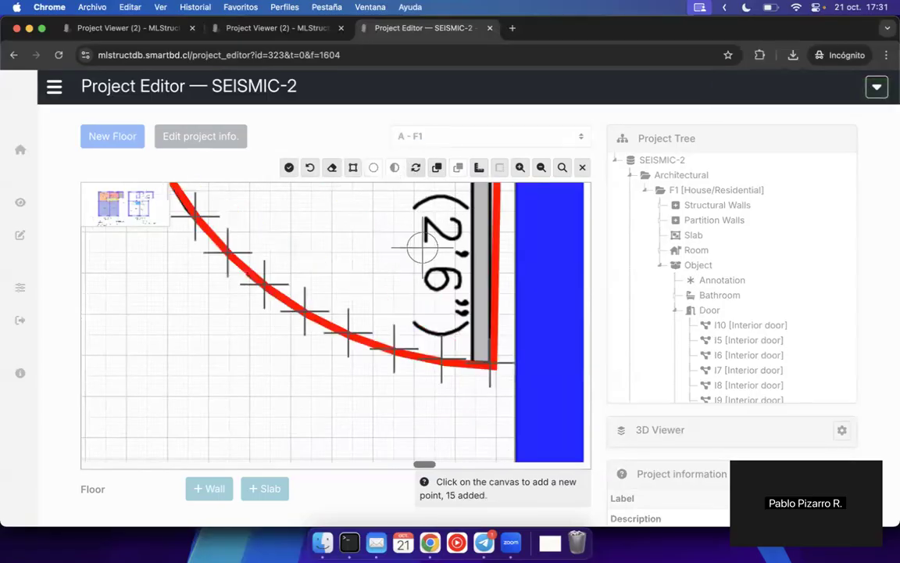
scroll(461, 297, "up", 4)
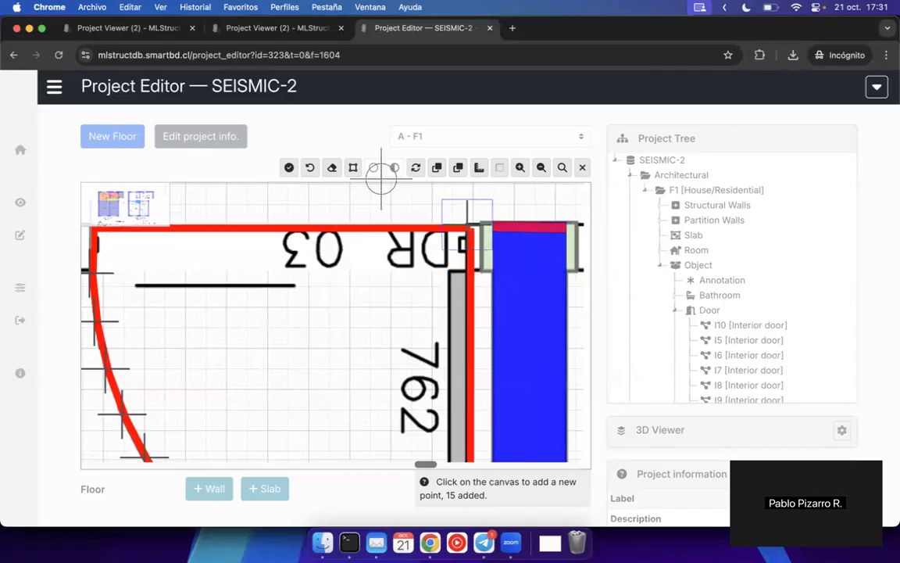
left_click(289, 167)
- Create another interior door object on floor F1 for the DR_05 doorway of the ensuite
scroll(329, 334, "down", 3)
left_click_drag(265, 354, 459, 318)
left_click_drag(184, 341, 351, 258)
scroll(414, 313, "down", 4)
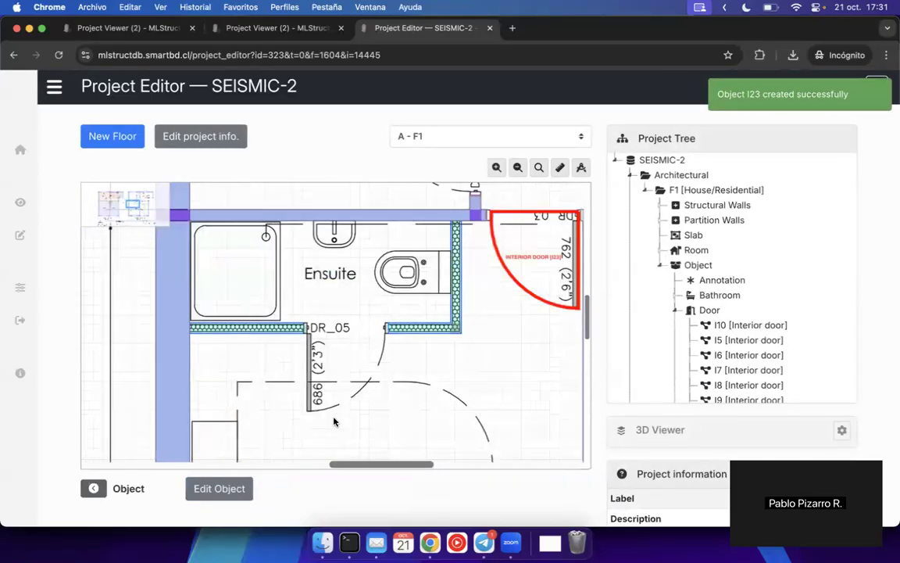
scroll(334, 417, "down", 3)
scroll(329, 400, "up", 5)
key("d")
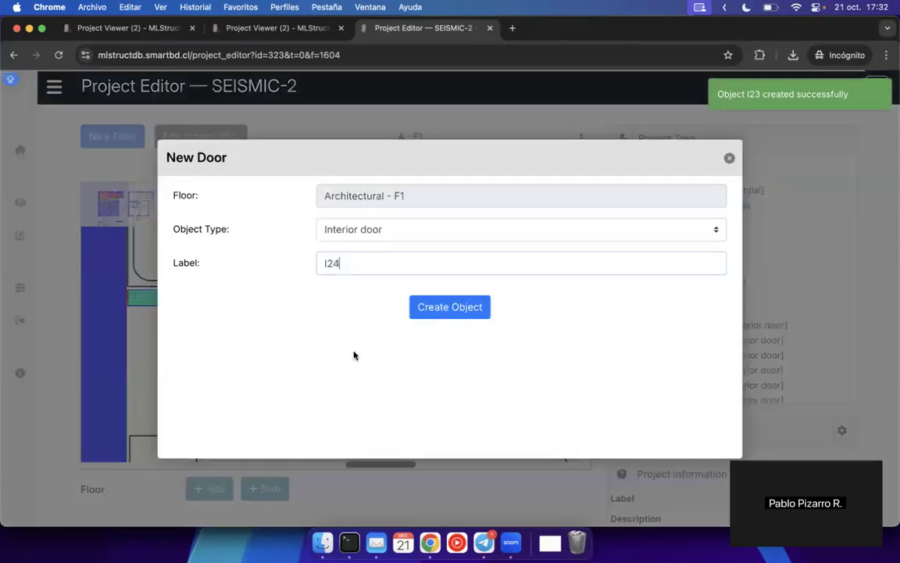
left_click(450, 315)
- Place outline points at the DR_05 leaf's free end, on its swing arc and at the far jamb's upper corner
scroll(285, 393, "up", 3)
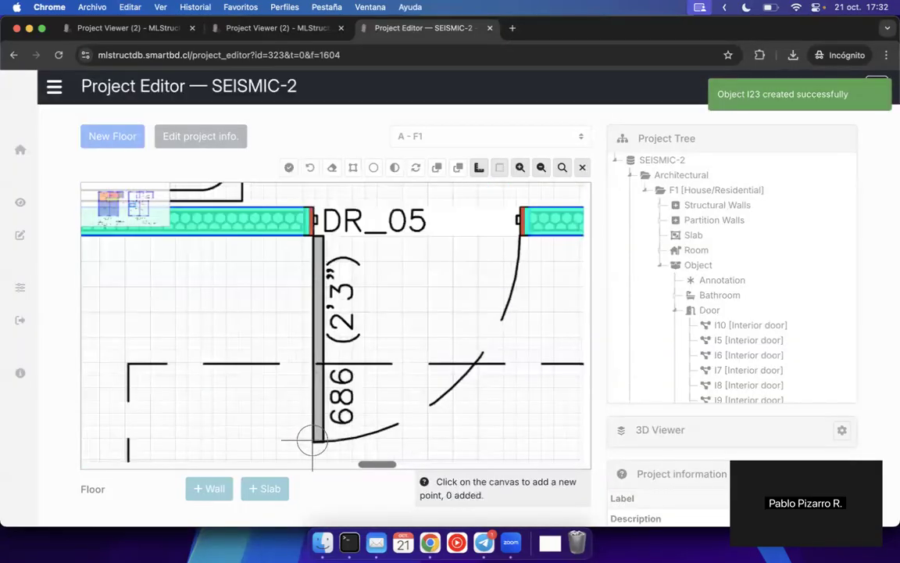
left_click(312, 441)
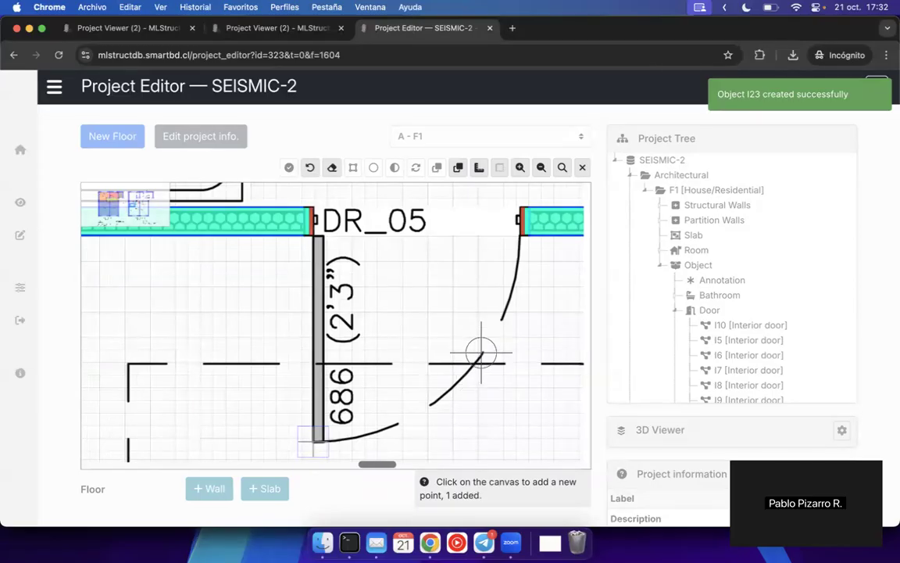
left_click(481, 353)
scroll(469, 321, "up", 3)
scroll(459, 290, "right", 2)
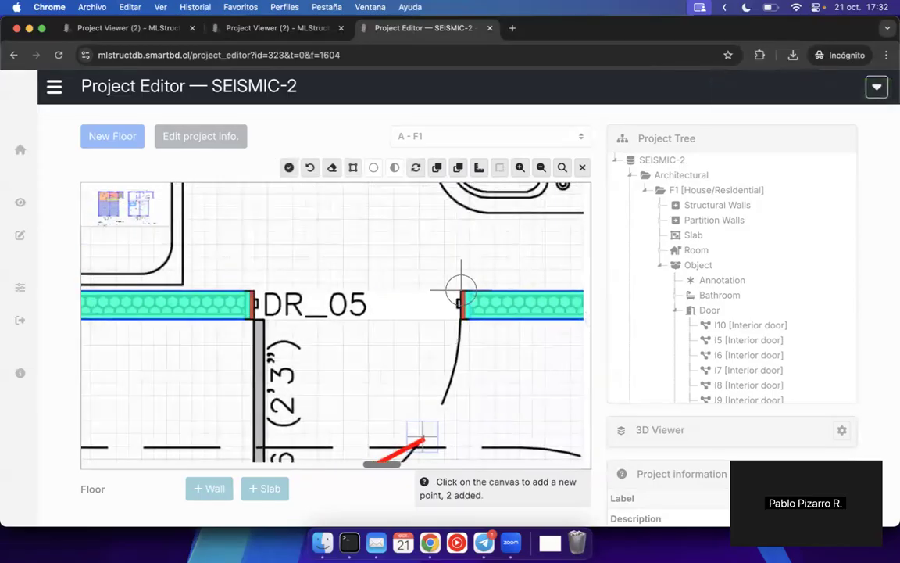
left_click(461, 290)
- Convert the DR_05 points into a semicircular arc, close the outline at the hinge-side wall corner, and generate the door
left_click(396, 168)
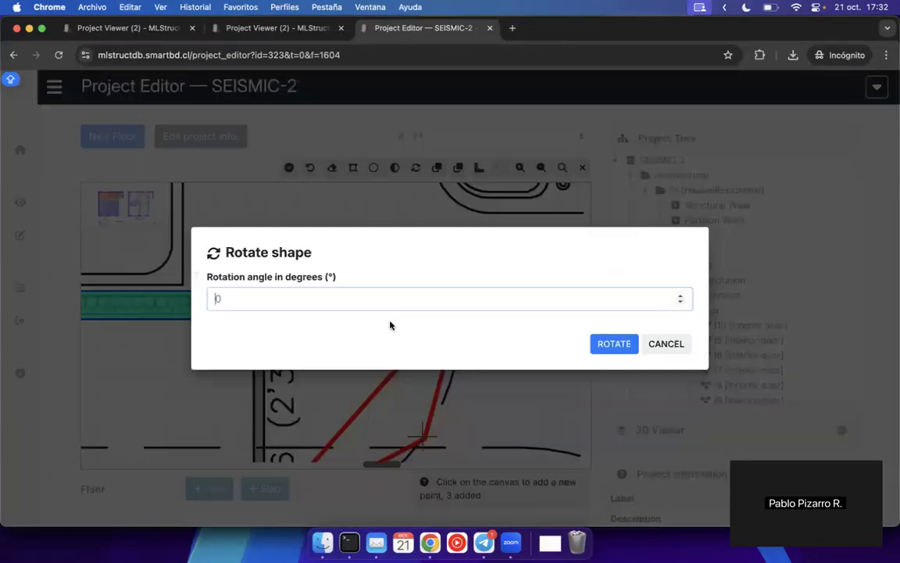
left_click(666, 344)
left_click(395, 167)
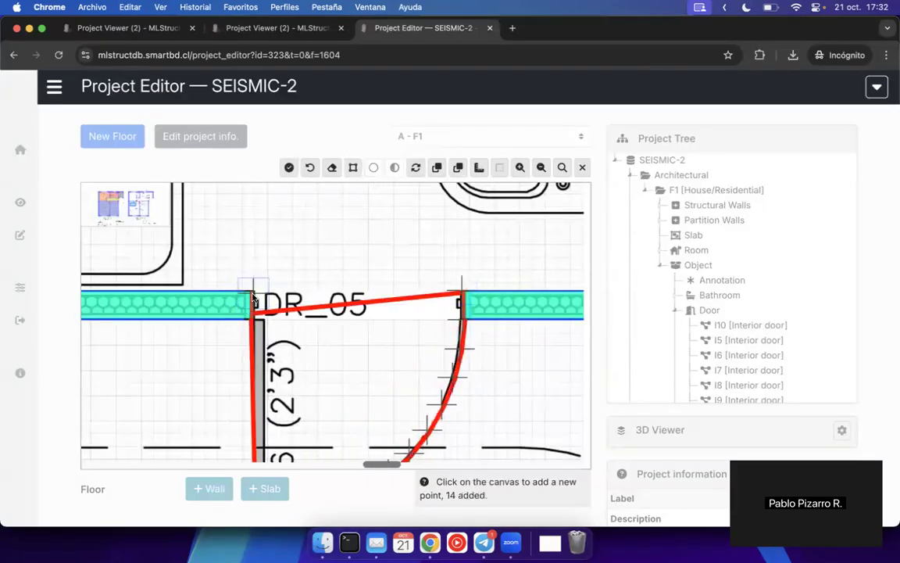
left_click(290, 166)
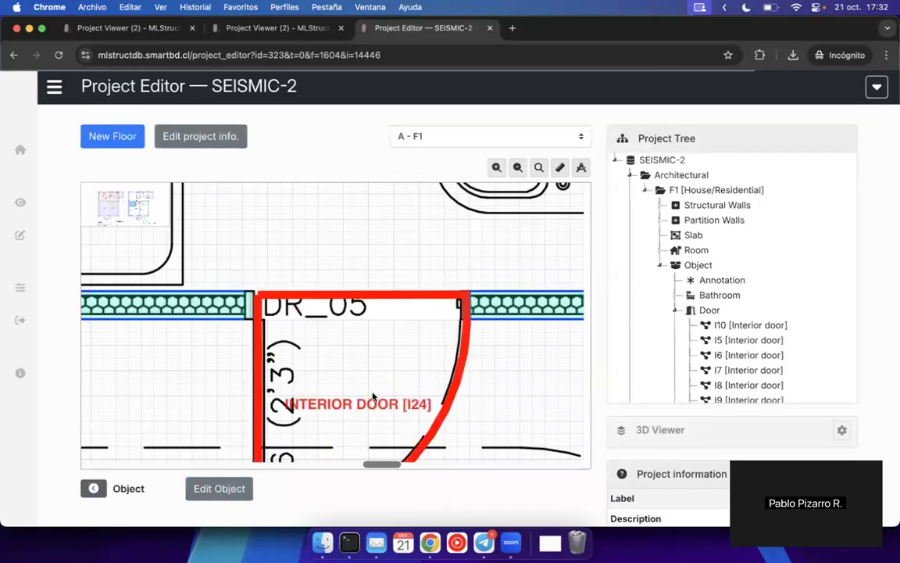
- Create another interior door object on floor F1 for the DR_04 doorway of Single Bedroom 03
left_click_drag(434, 410, 353, 173)
left_click_drag(452, 378, 450, 168)
left_click_drag(399, 297, 267, 505)
left_click_drag(498, 337, 345, 506)
left_click_drag(490, 297, 420, 473)
left_click_drag(400, 211, 469, 385)
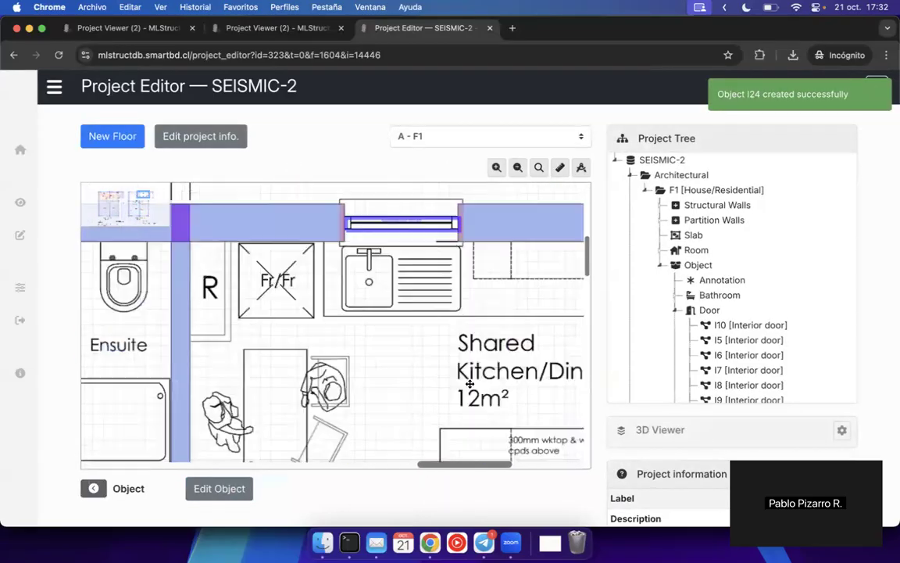
scroll(469, 389, "down", 1)
scroll(470, 392, "down", 3)
left_click_drag(321, 384, 410, 297)
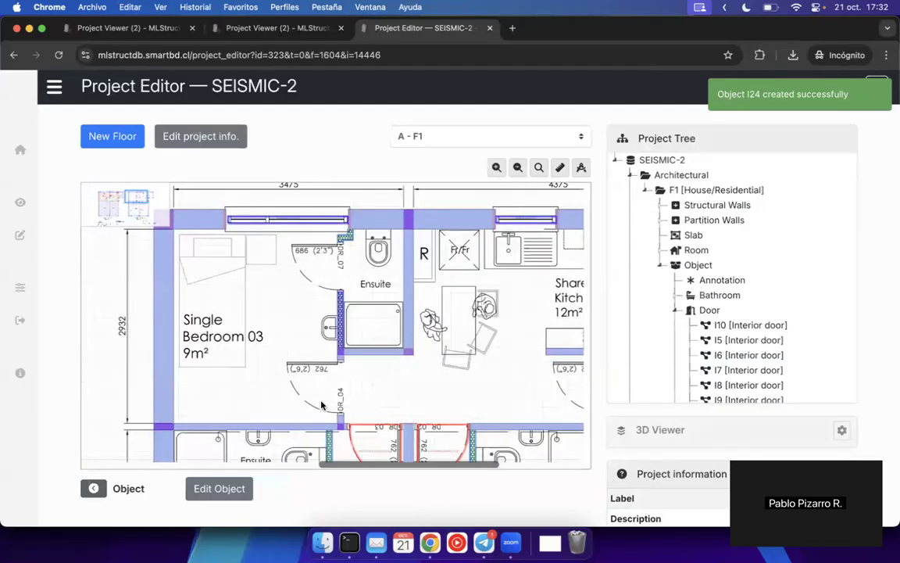
scroll(323, 402, "up", 3)
left_click(452, 306)
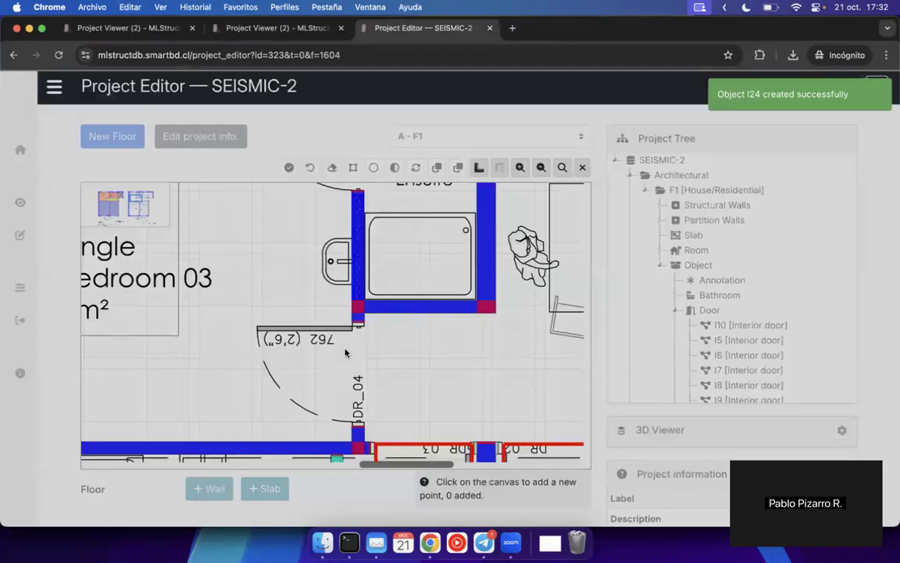
- Place outline points at the DR_04 leaf's free end, on its swing arc and at the lower jamb's outer corner
scroll(301, 344, "left", 3)
scroll(301, 344, "down", 2)
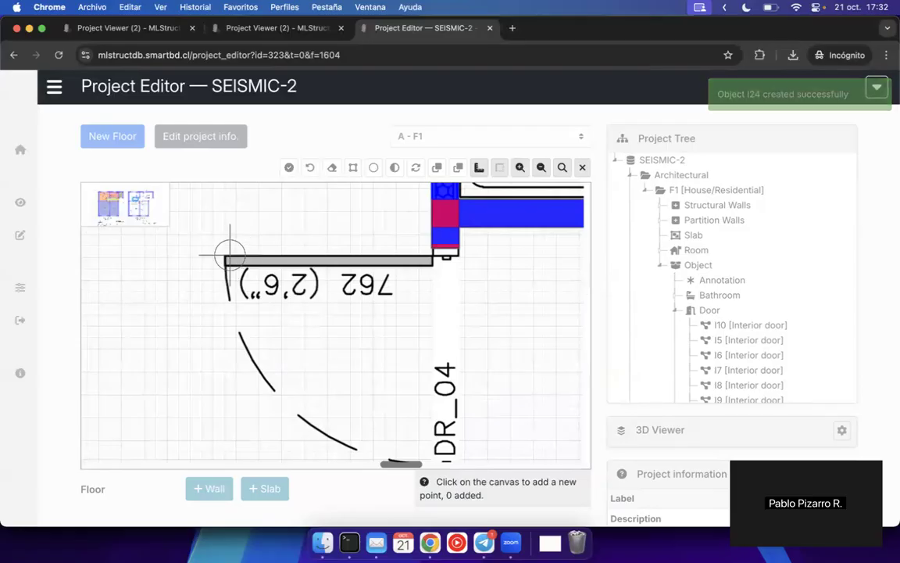
left_click(224, 257)
scroll(284, 332, "down", 1)
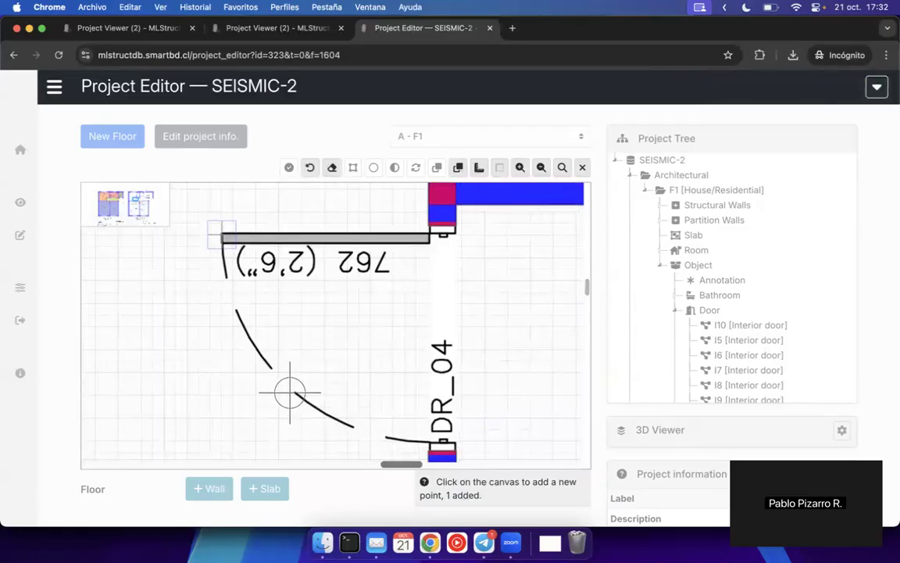
left_click(295, 393)
scroll(395, 379, "down", 3)
scroll(395, 379, "right", 2)
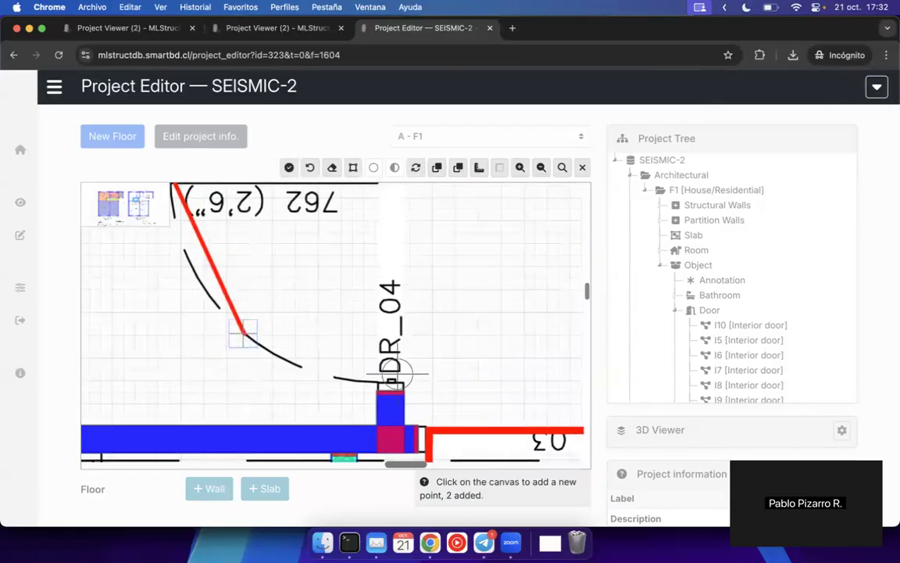
left_click(404, 386)
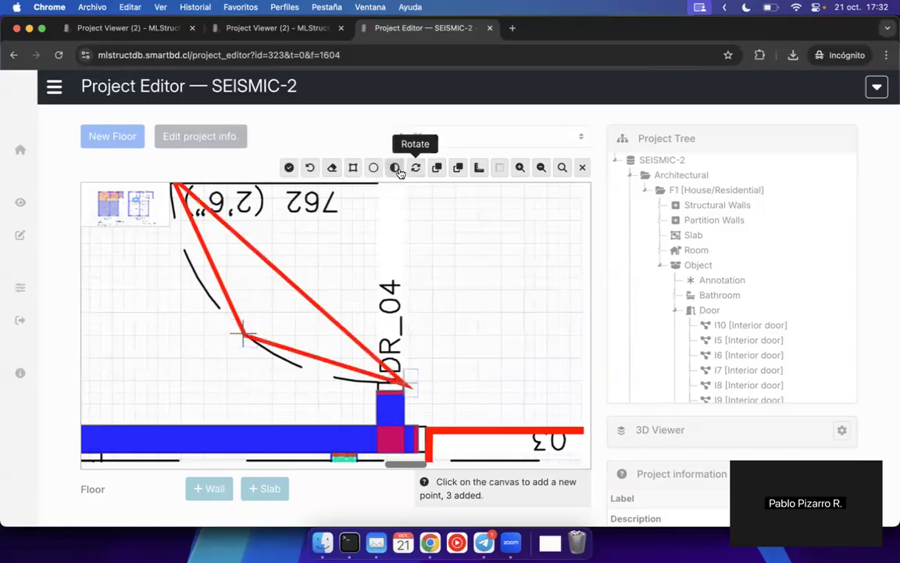
- Convert the DR_04 points into a semicircular arc, close the outline at the hinge-side jamb corner, and generate the door
left_click(396, 171)
scroll(398, 328, "up", 4)
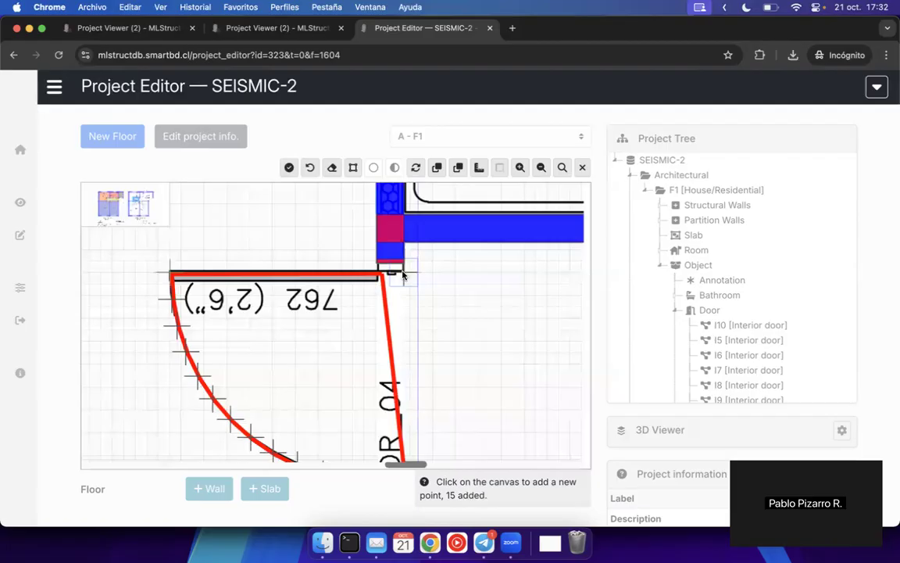
left_click(289, 168)
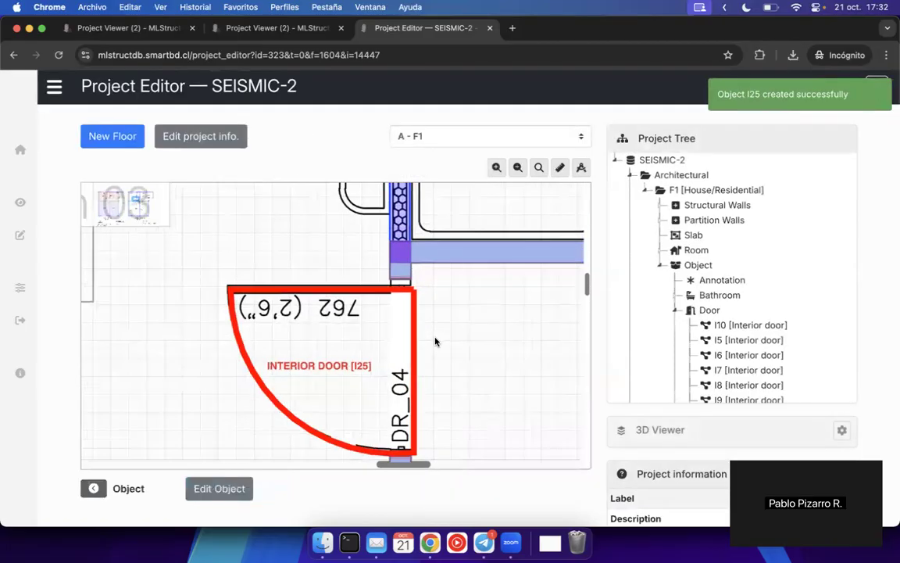
- Create an interior door object for DR_07 and trace its semicircular swing from the leaf's free end to the lower jamb corner
scroll(437, 329, "up", 10)
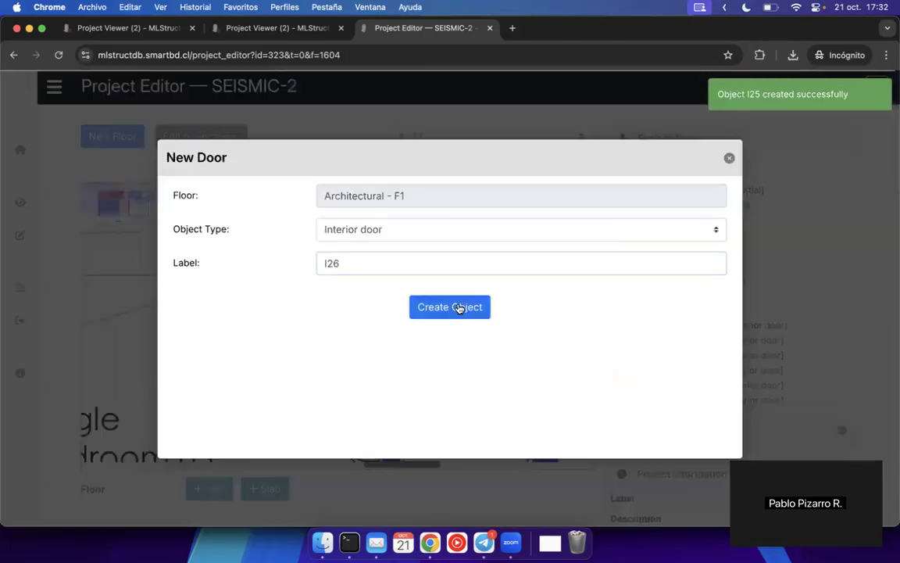
left_click(460, 307)
left_click(277, 244)
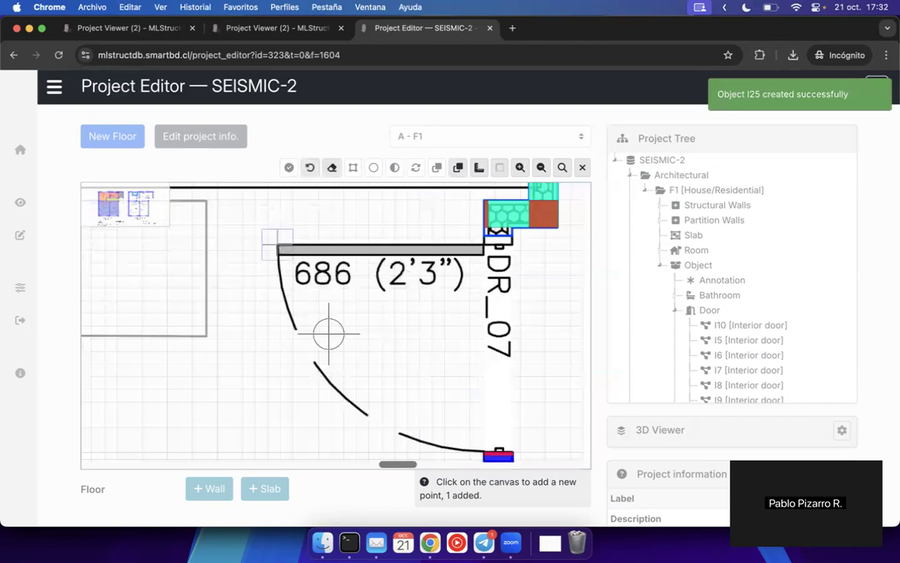
left_click(364, 416)
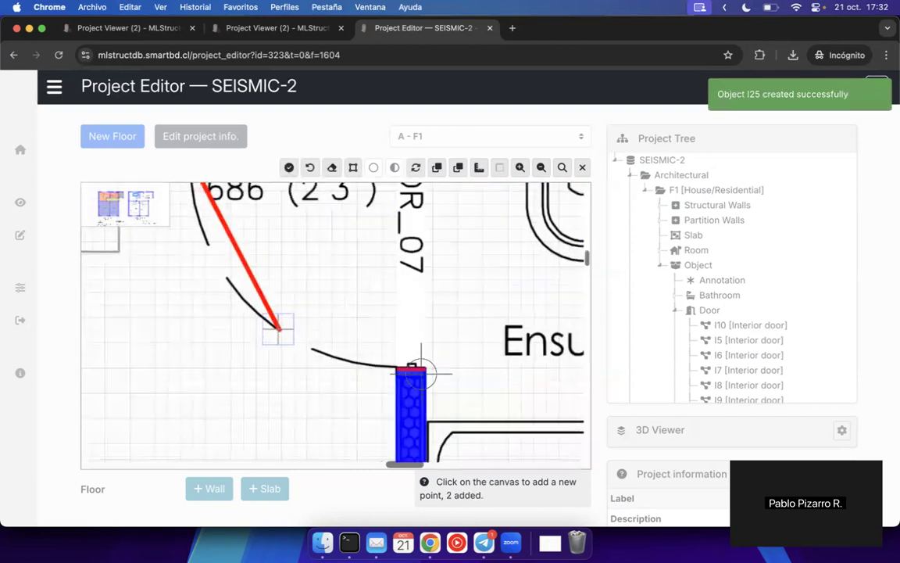
left_click(426, 366)
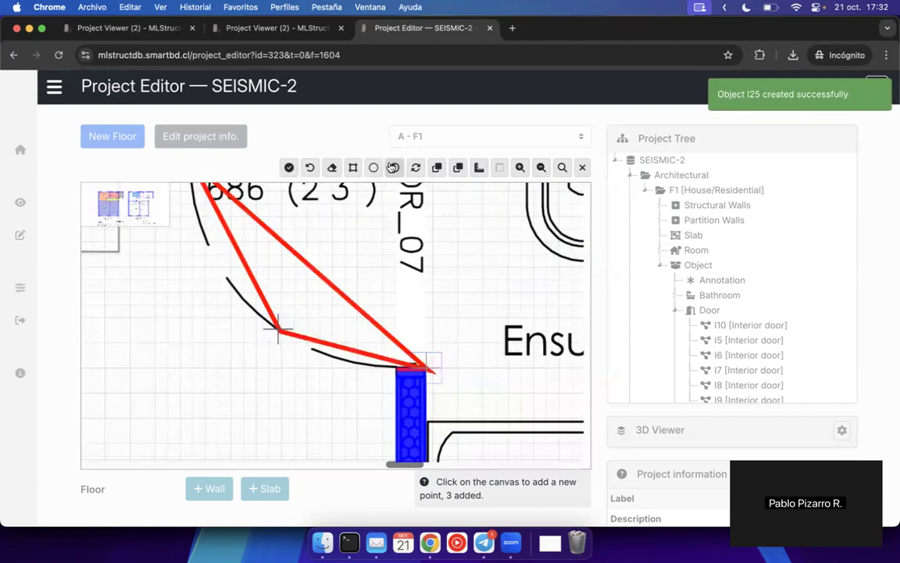
left_click(395, 167)
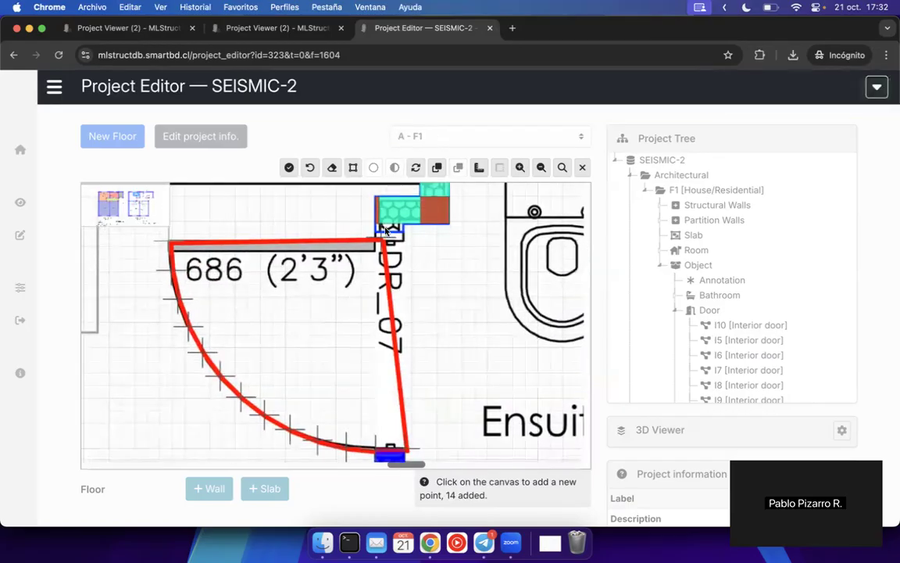
- Move the closing corner of the DR_07 outline to the hinge-side jamb's outer corner and generate the interior door
left_click_drag(381, 240, 423, 247)
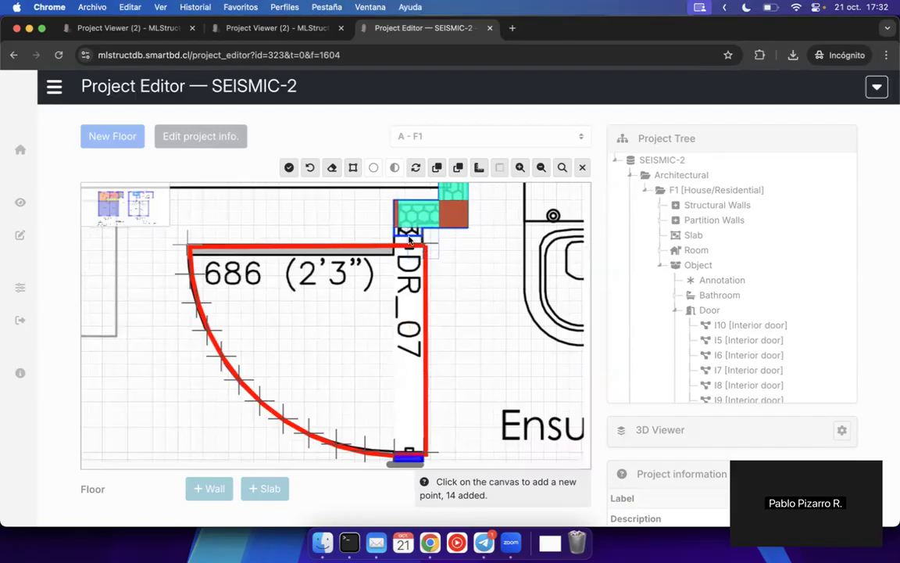
left_click(289, 173)
- Create an exterior door object on floor F1 for the DR_01 doorway beside the Shared Kitchen/Diner
scroll(424, 300, "down", 5)
left_click_drag(368, 313, 117, 286)
scroll(439, 376, "down", 1)
scroll(439, 376, "down", 3)
left_click_drag(503, 388, 243, 285)
left_click_drag(475, 373, 330, 286)
left_click_drag(421, 350, 334, 269)
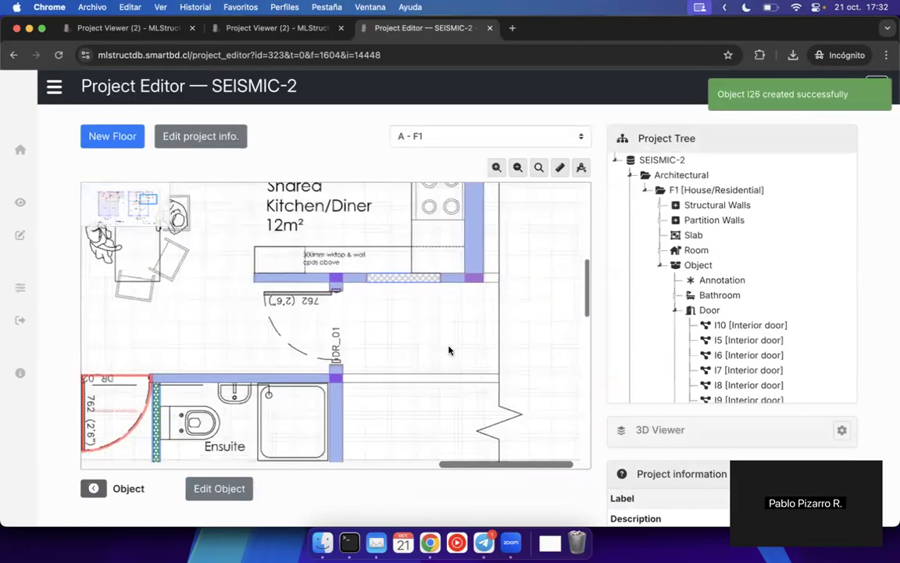
key("d")
left_click(372, 231)
left_click(367, 232)
left_click(446, 307)
- Place outline points at the DR_01 leaf's free end, on its swing arc and at the lower jamb's outer corner
scroll(305, 278, "up", 3)
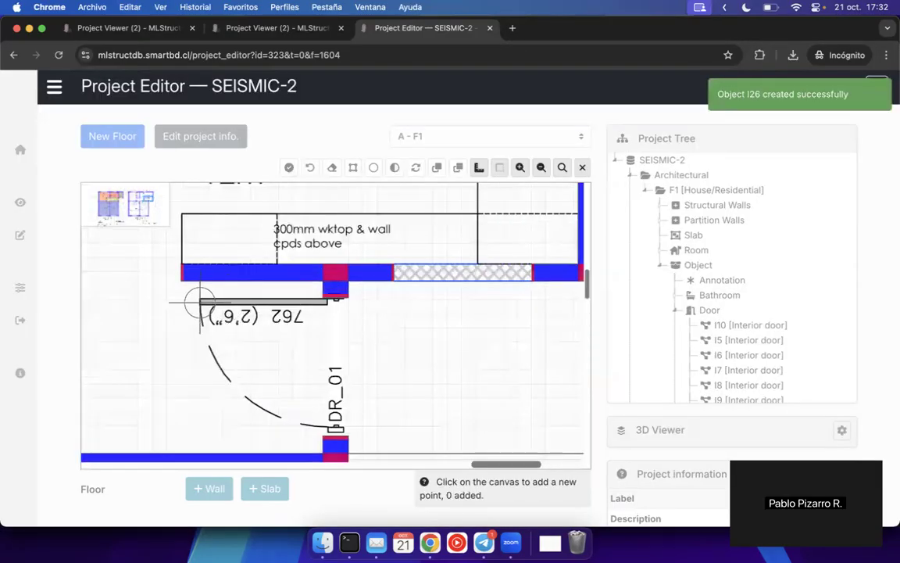
left_click(199, 296)
left_click_drag(258, 353, 311, 277)
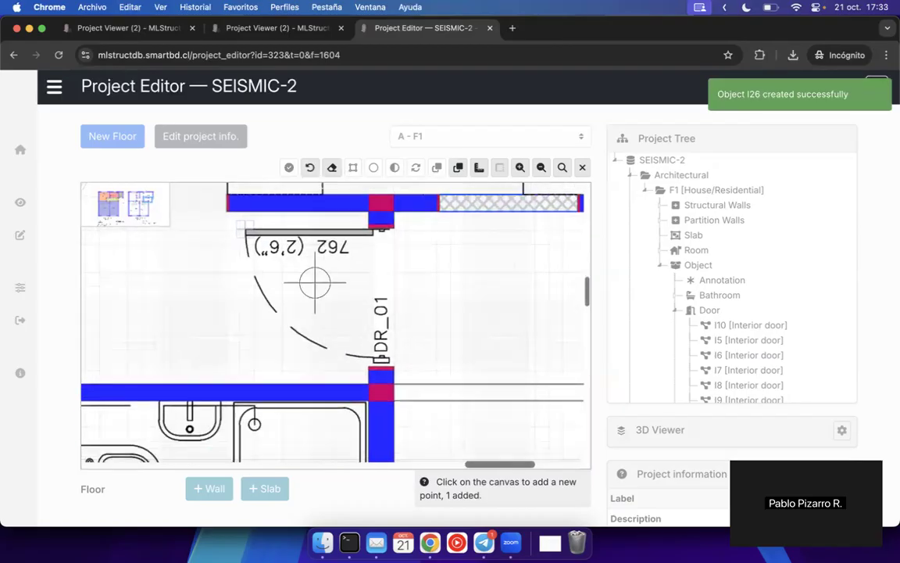
left_click(294, 318)
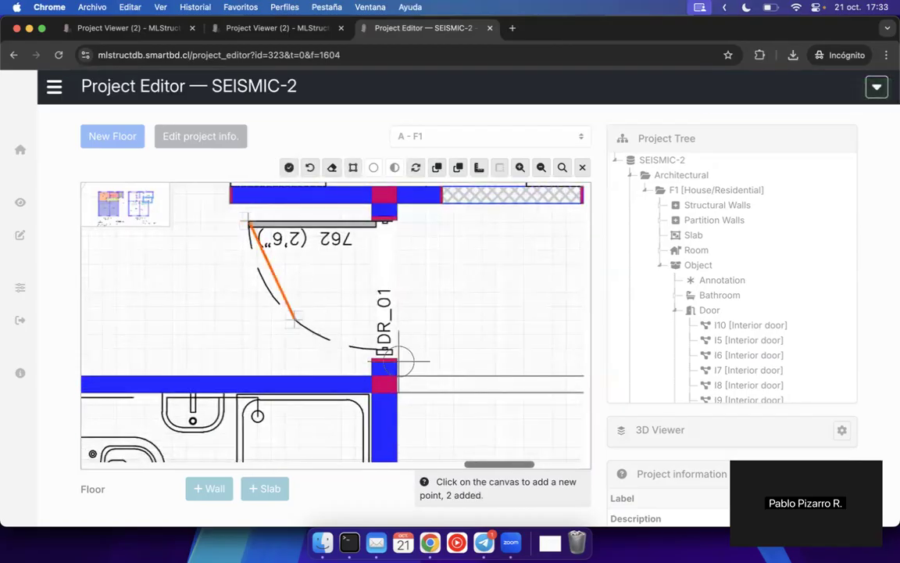
scroll(394, 357, "up", 3)
left_click(397, 357)
- Convert the DR_01 points into a semicircular arc, close the outline at the hinge-side jamb's outer corner, and generate the door
scroll(416, 295, "up", 2)
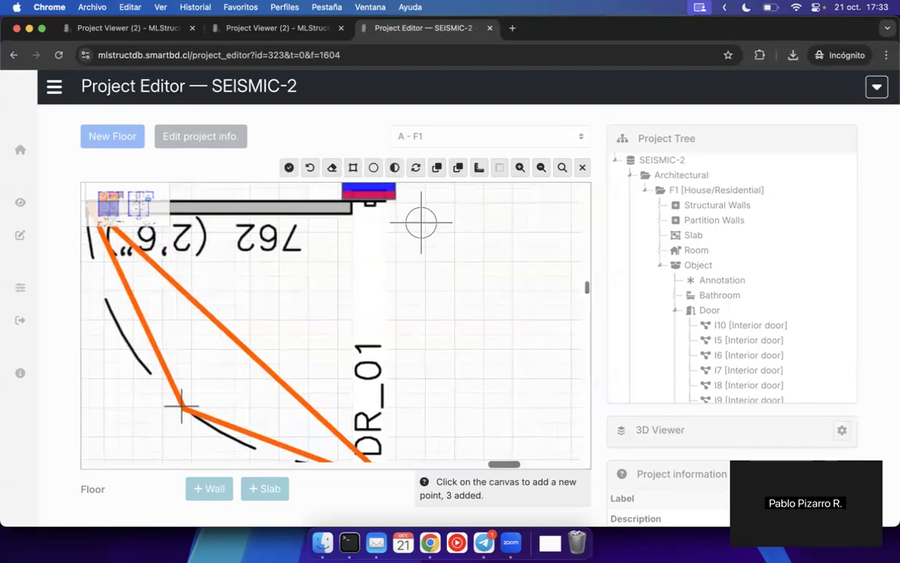
left_click(395, 167)
scroll(420, 413, "up", 3)
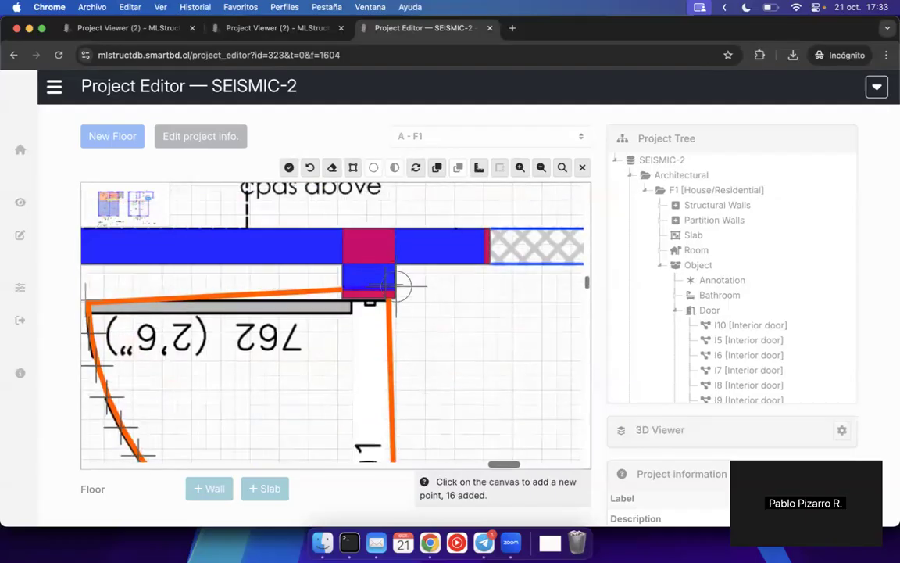
left_click_drag(393, 300, 394, 299)
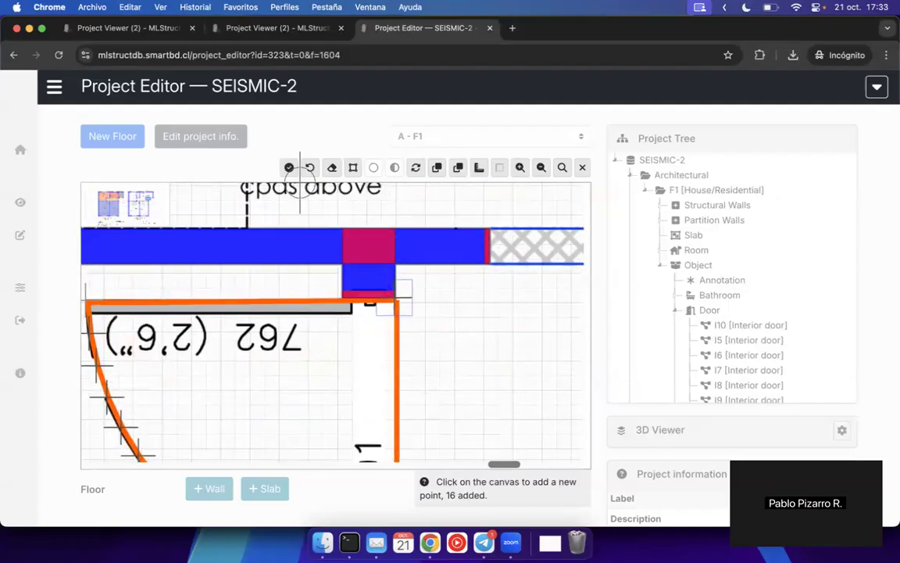
left_click(289, 167)
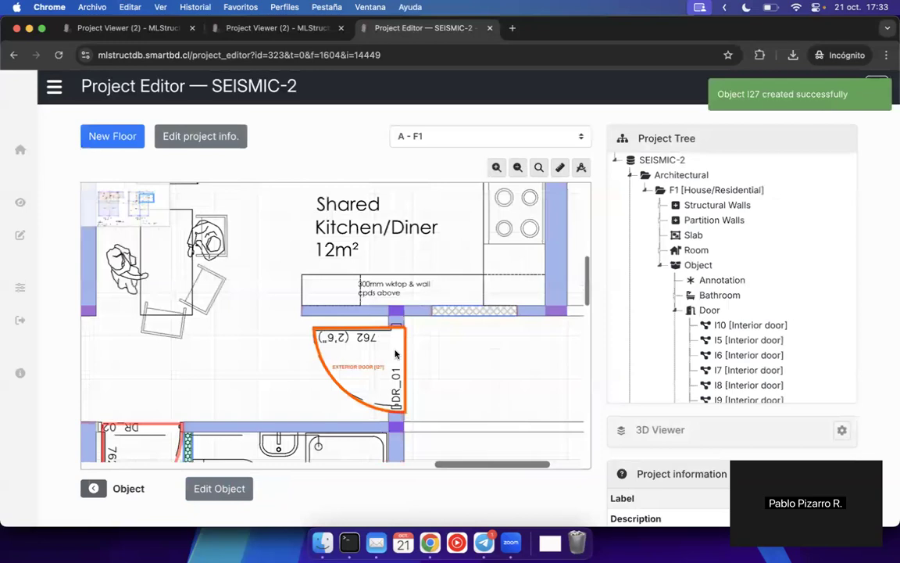
- Collapse the door list in the project tree and create a Bedroom room on floor F1 for Single Bedroom 03
scroll(484, 305, "down", 5)
scroll(484, 305, "left", 4)
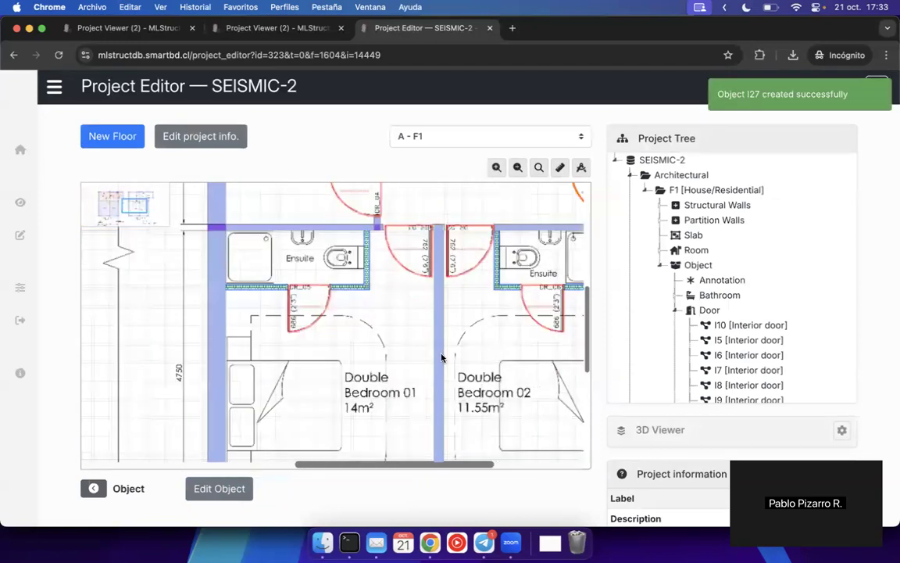
left_click_drag(402, 358, 305, 291)
left_click_drag(371, 317, 387, 433)
left_click_drag(426, 286, 495, 398)
left_click_drag(468, 269, 445, 299)
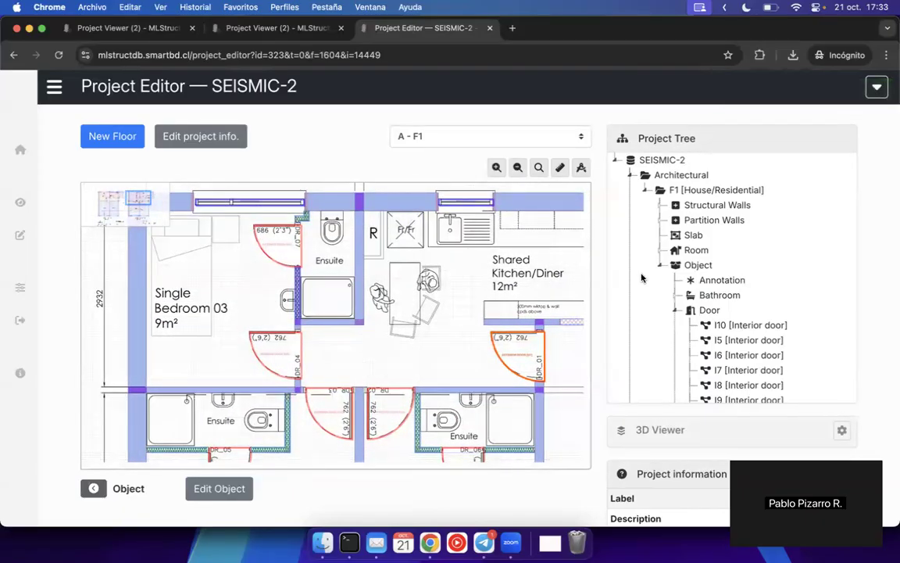
left_click(679, 312)
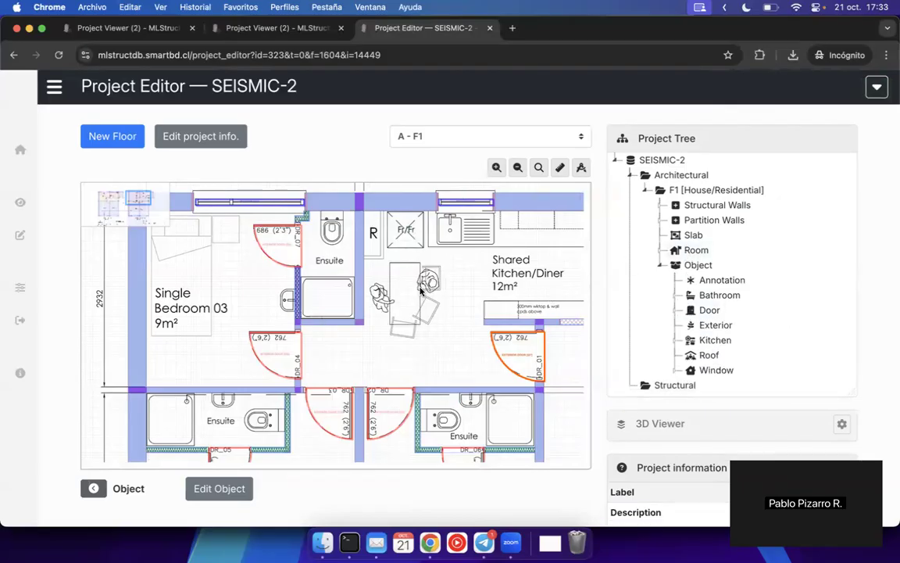
right_click(686, 251)
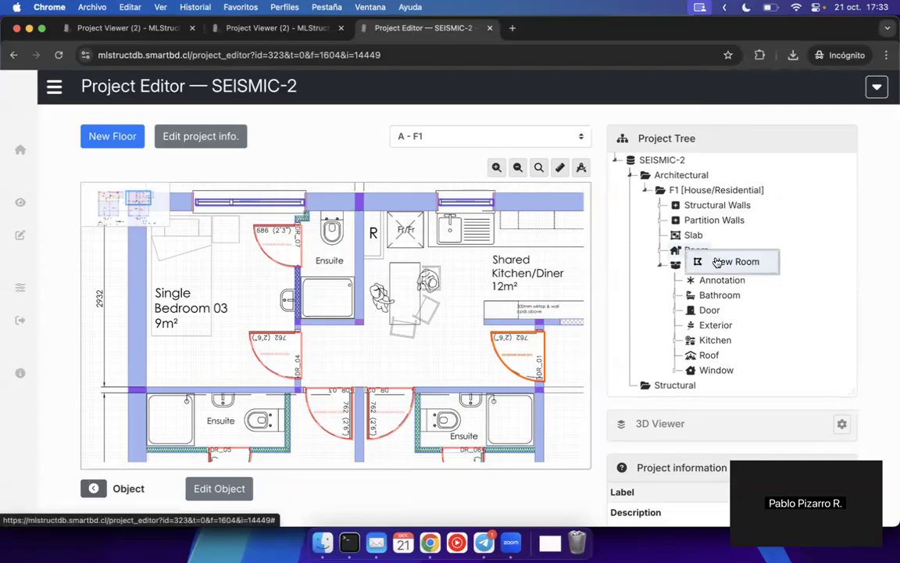
left_click(716, 261)
left_click(438, 231)
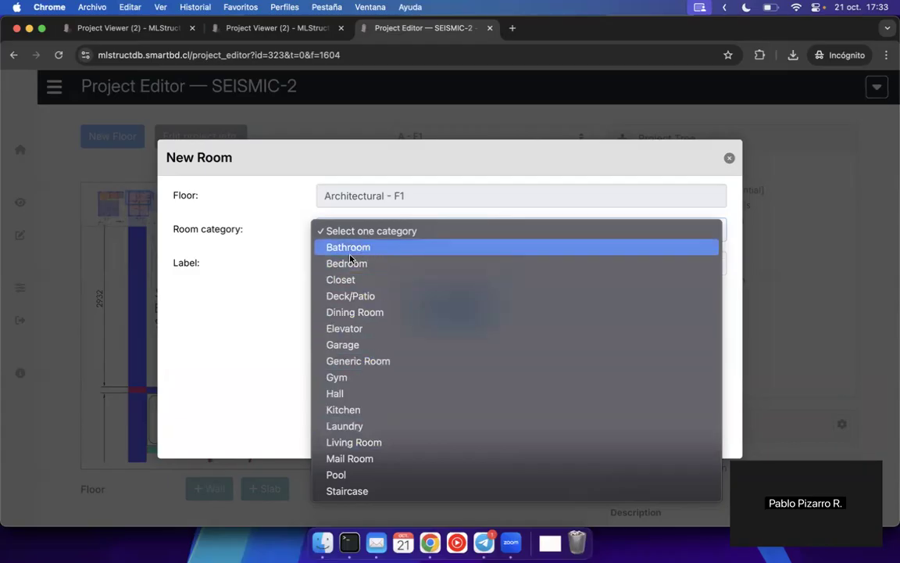
key("Escape")
left_click(582, 383)
left_click(467, 308)
- Place the Single Bedroom 03 outline's first two points at the upper and lower inner corners of its left exterior wall
scroll(359, 259, "up", 2)
scroll(359, 258, "left", 3)
scroll(358, 436, "up", 2)
scroll(306, 267, "up", 5)
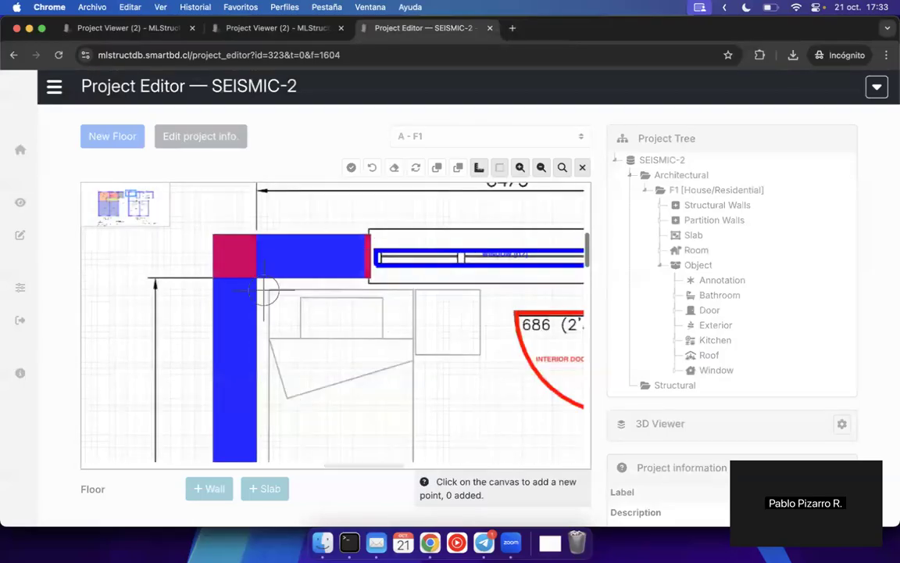
left_click(248, 270)
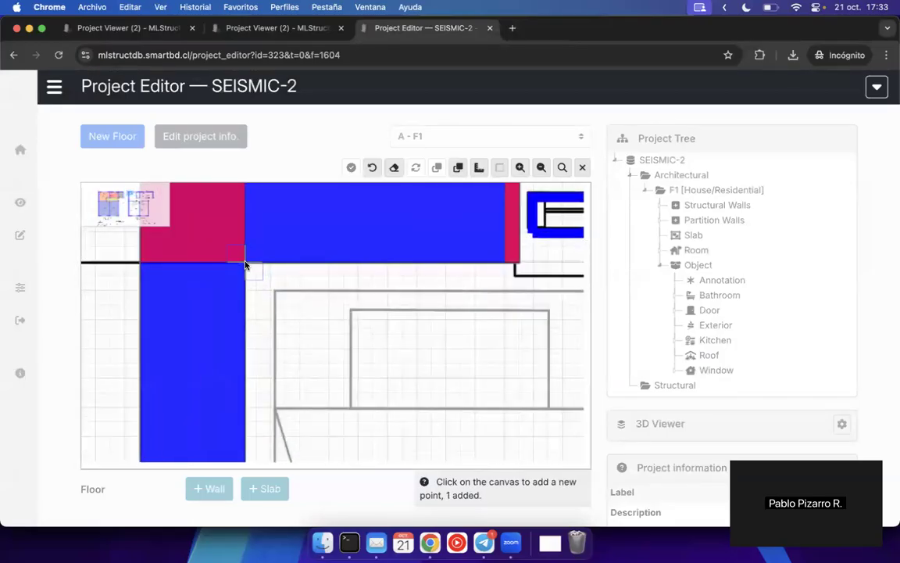
scroll(304, 341, "down", 4)
left_click_drag(354, 432, 350, 213)
left_click_drag(329, 396, 329, 226)
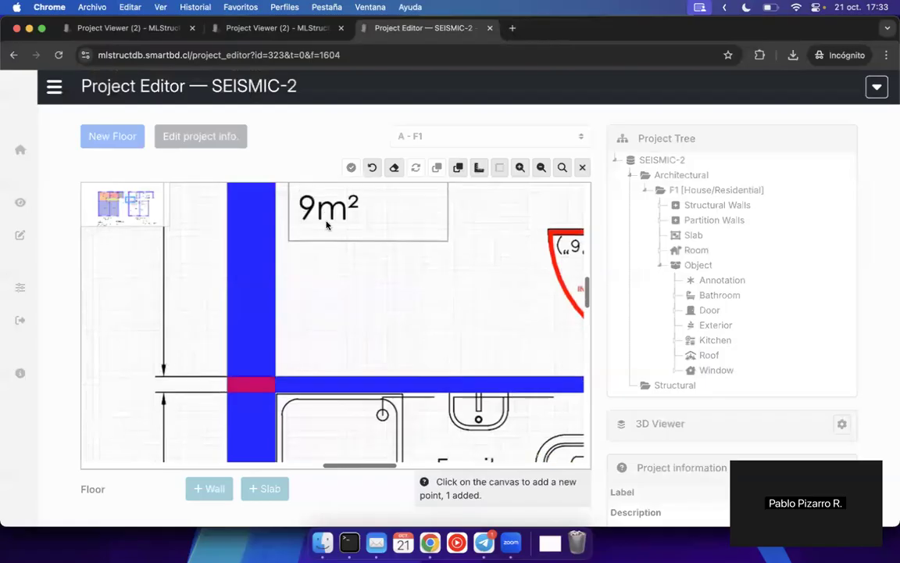
scroll(271, 344, "up", 2)
scroll(282, 340, "up", 4)
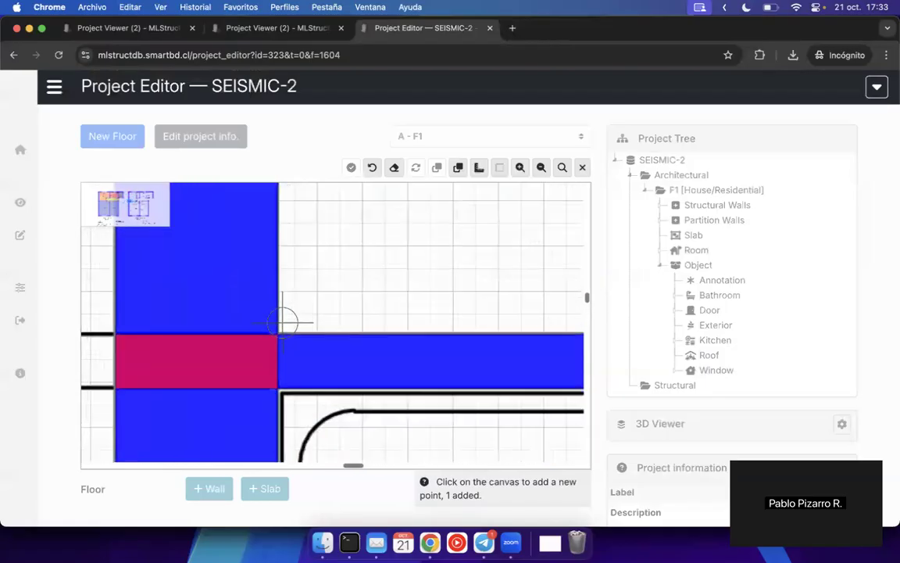
left_click(279, 332)
- Extend the bedroom outline to the wall corner below DR_04 and up to the partition corner above DR_07
scroll(278, 338, "down", 3)
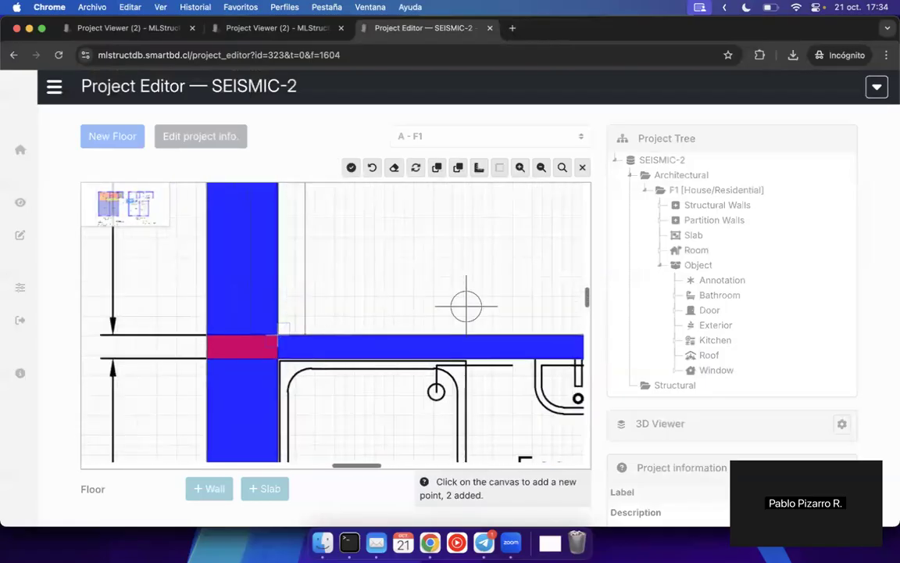
left_click_drag(467, 306, 186, 300)
left_click_drag(448, 319, 278, 326)
scroll(384, 328, "up", 4)
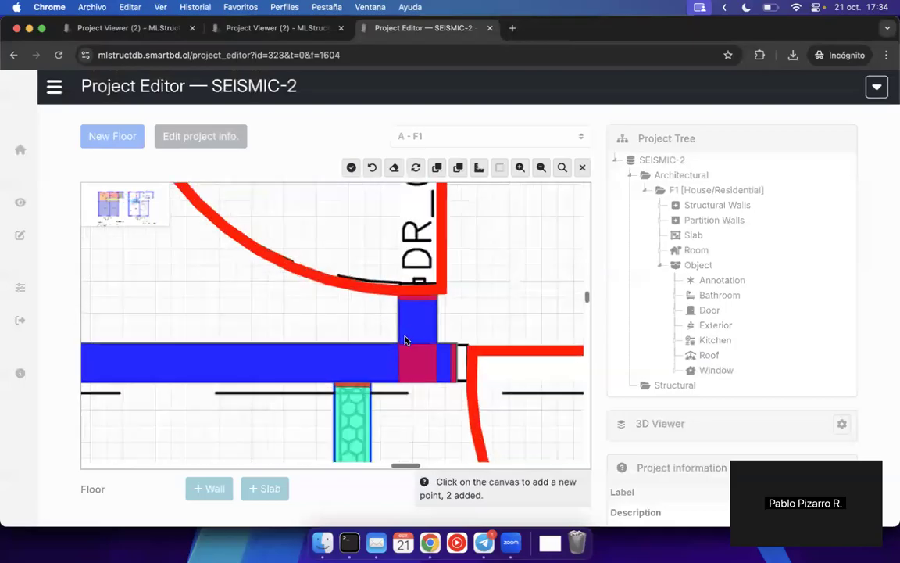
left_click(393, 338)
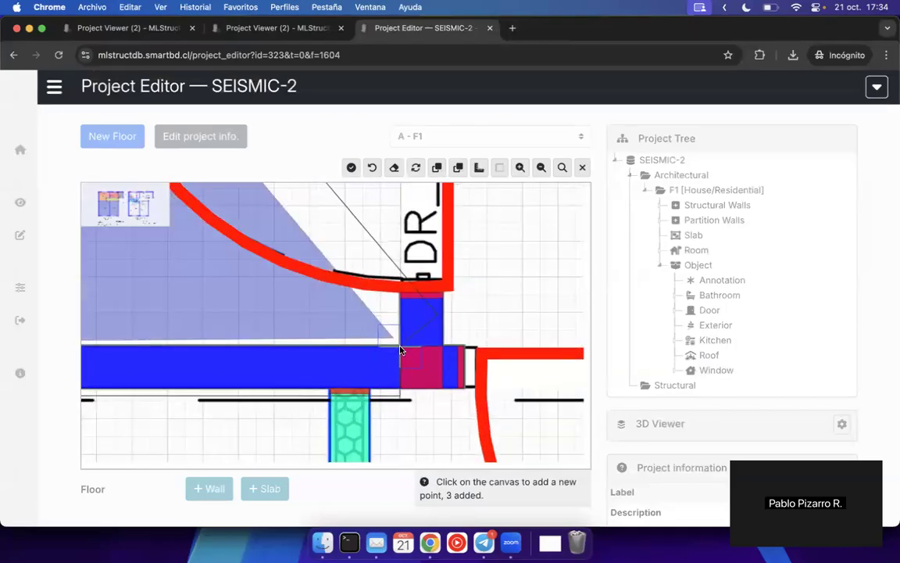
scroll(399, 348, "down", 5)
left_click_drag(403, 234, 405, 390)
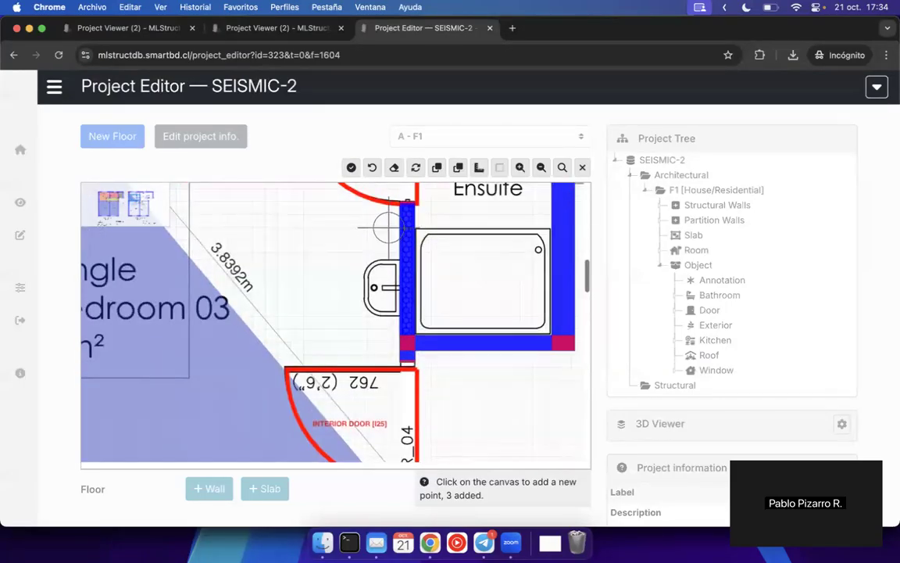
left_click_drag(389, 227, 391, 383)
scroll(399, 227, "up", 2)
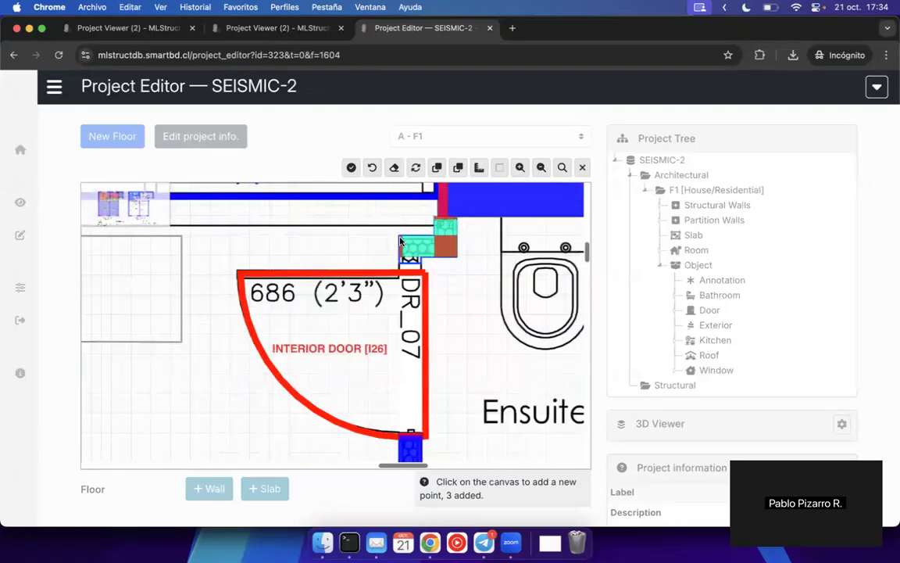
left_click(399, 236)
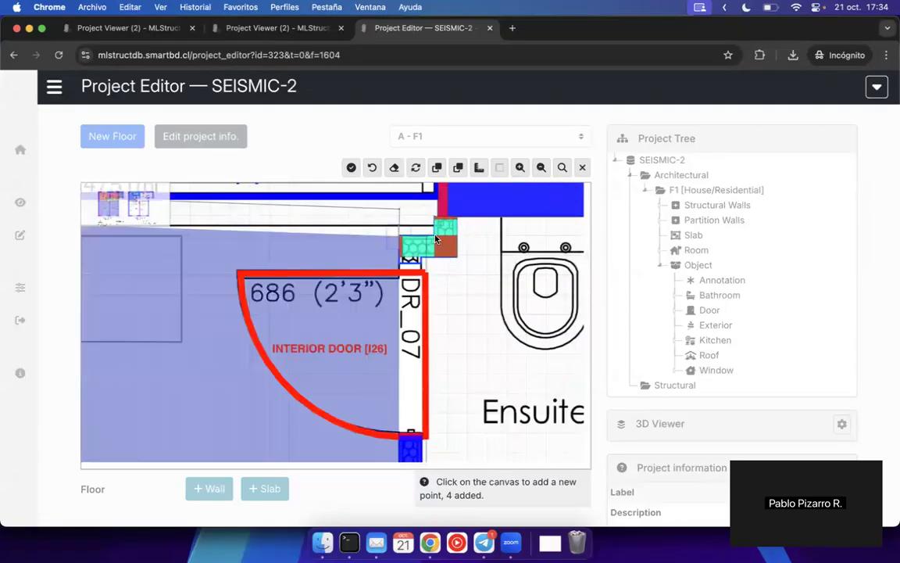
- Trace the bedroom outline around the partition notch to the window wall's inner line and generate the room
left_click(435, 235)
left_click_drag(438, 203, 438, 270)
scroll(438, 272, "up", 3)
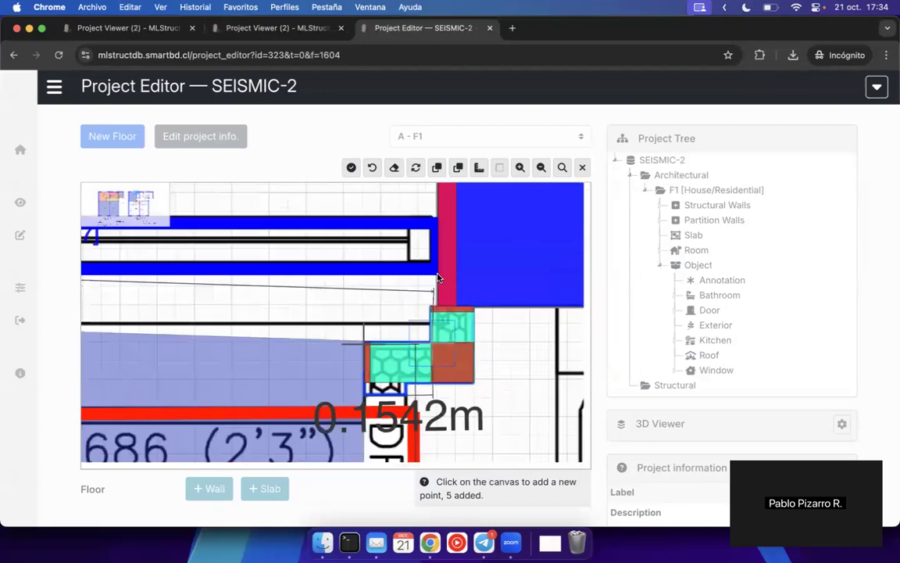
left_click_drag(308, 351, 419, 351)
scroll(503, 311, "up", 5)
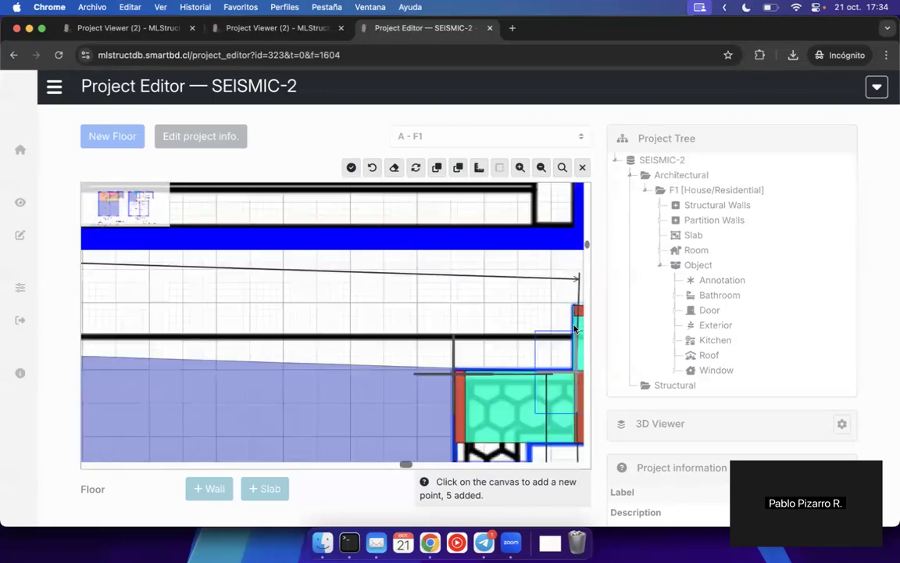
left_click_drag(580, 330, 471, 333)
left_click(450, 337)
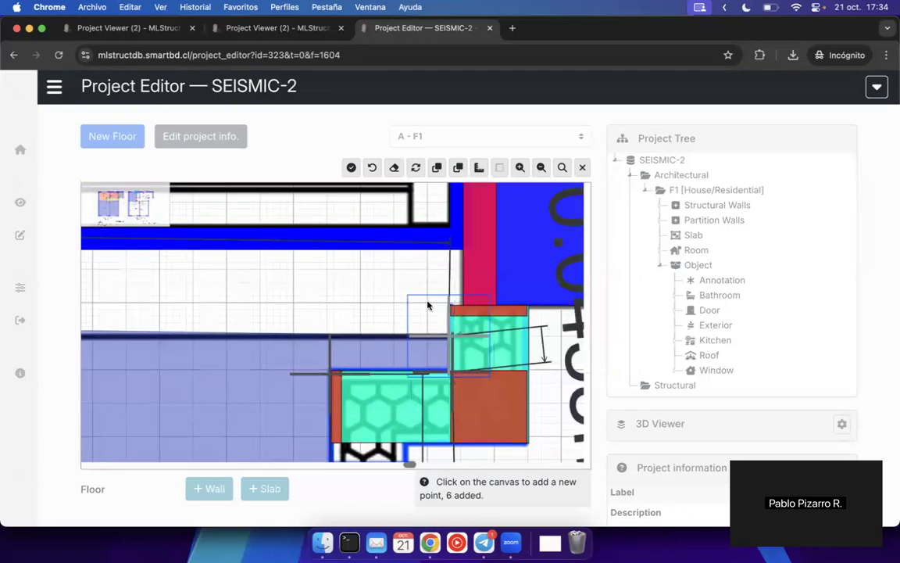
left_click(355, 168)
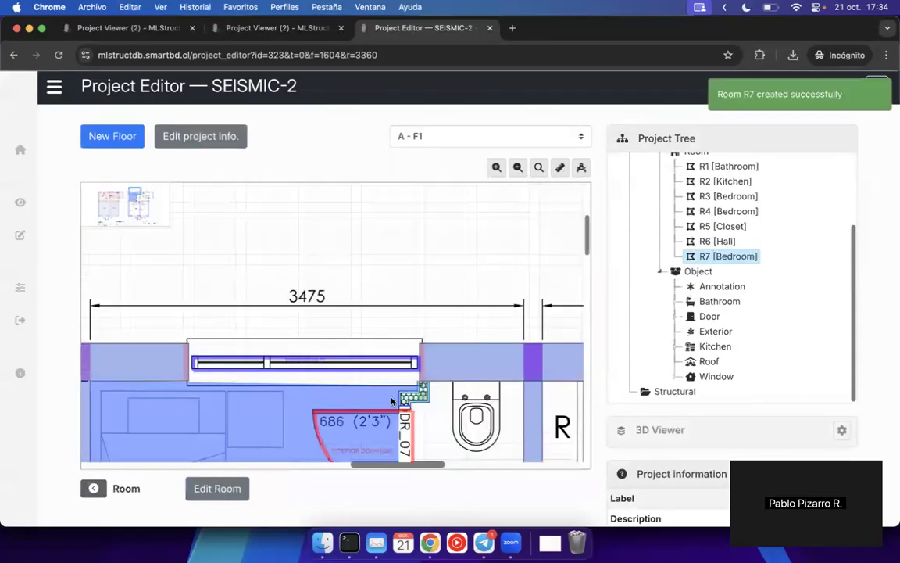
- Return to floor F1 and create another room for Double Bedroom 01
left_click(95, 490)
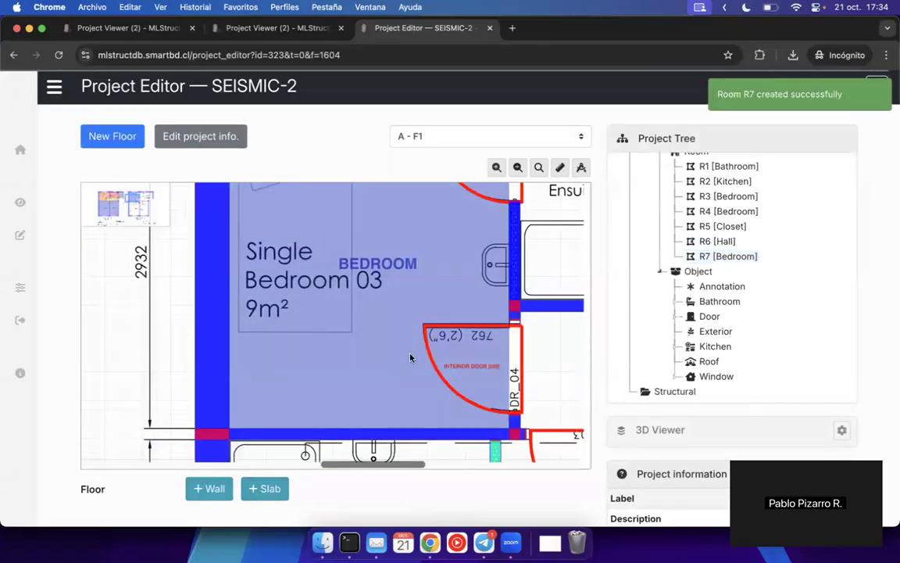
left_click_drag(410, 358, 364, 265)
left_click_drag(373, 383, 299, 190)
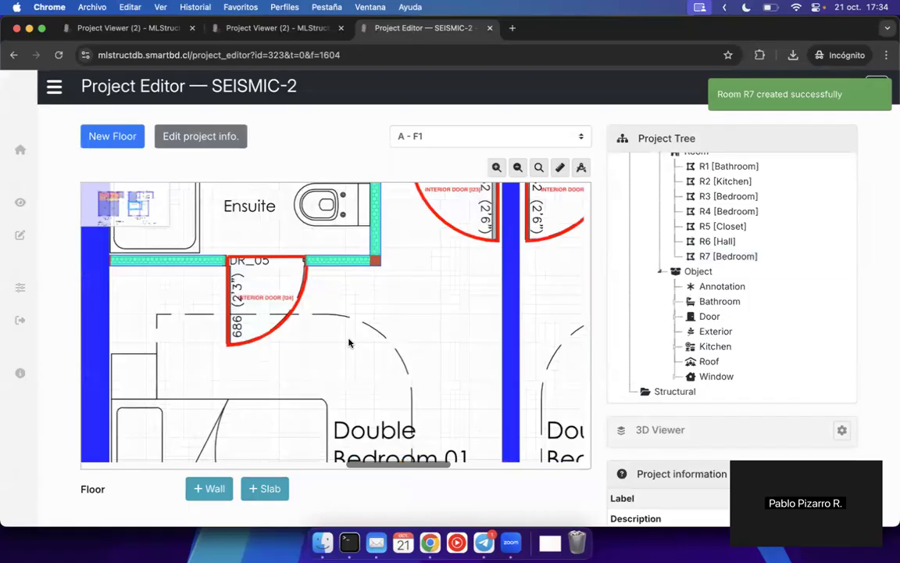
key("r")
left_click(450, 310)
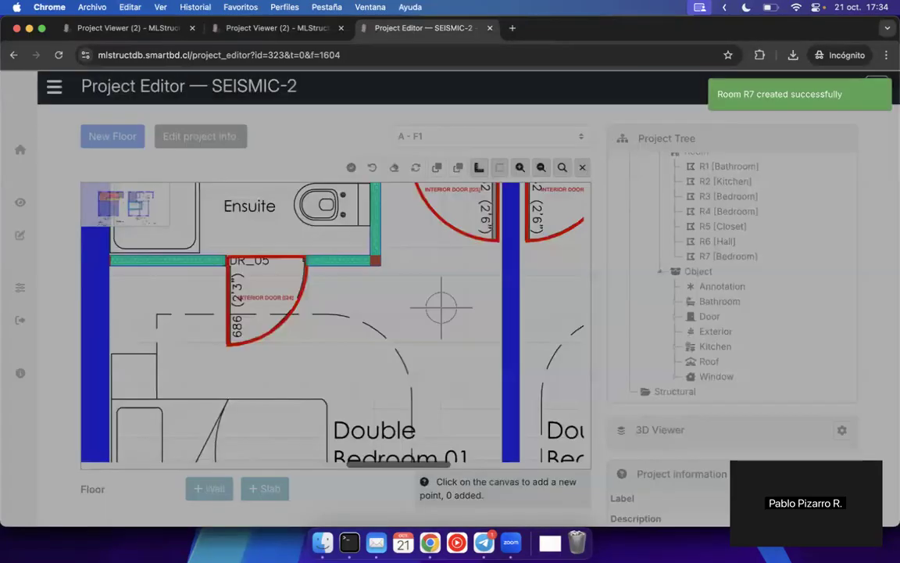
- Start the Double Bedroom 01 outline at the left exterior wall below the ensuite, then add the ensuite partition's outer corner
left_click_drag(137, 276, 250, 327)
scroll(250, 326, "up", 5)
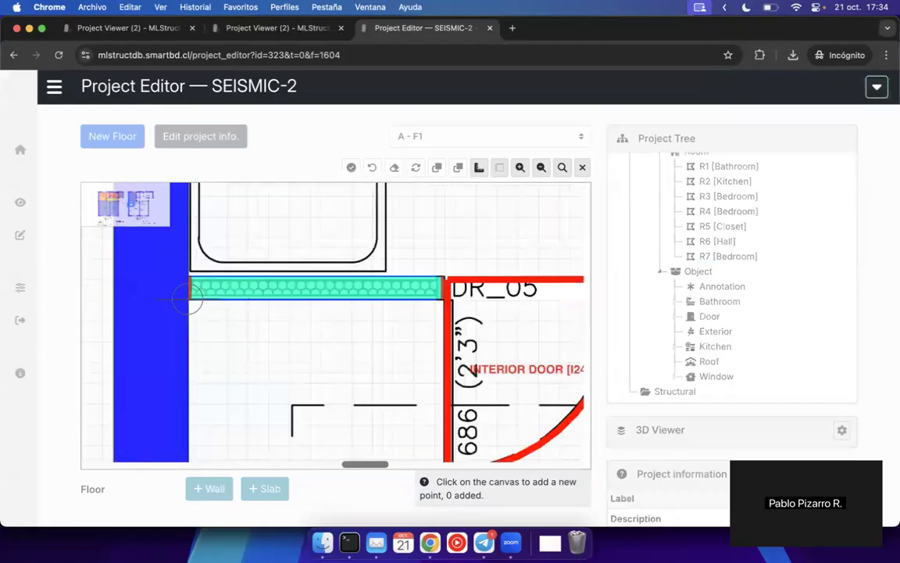
left_click(188, 303)
scroll(342, 308, "right", 5)
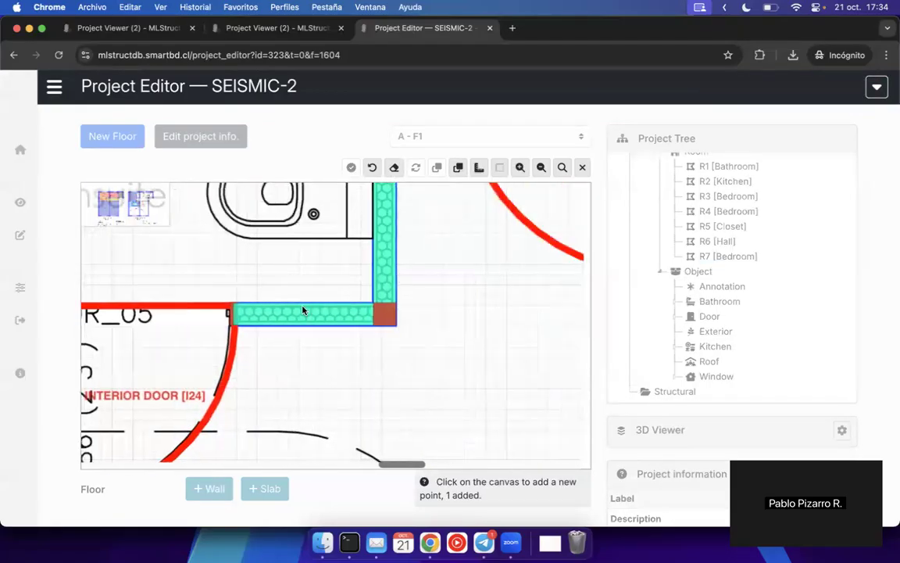
left_click(394, 322)
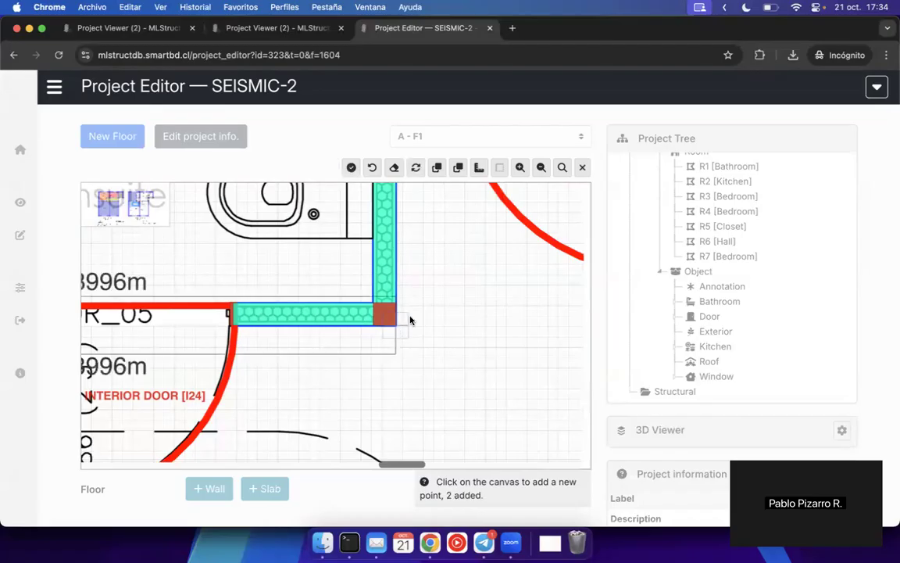
- Extend the Double Bedroom 01 outline to the upper end of the ensuite partition and across DR_03 to the central wall
scroll(367, 328, "up", 5)
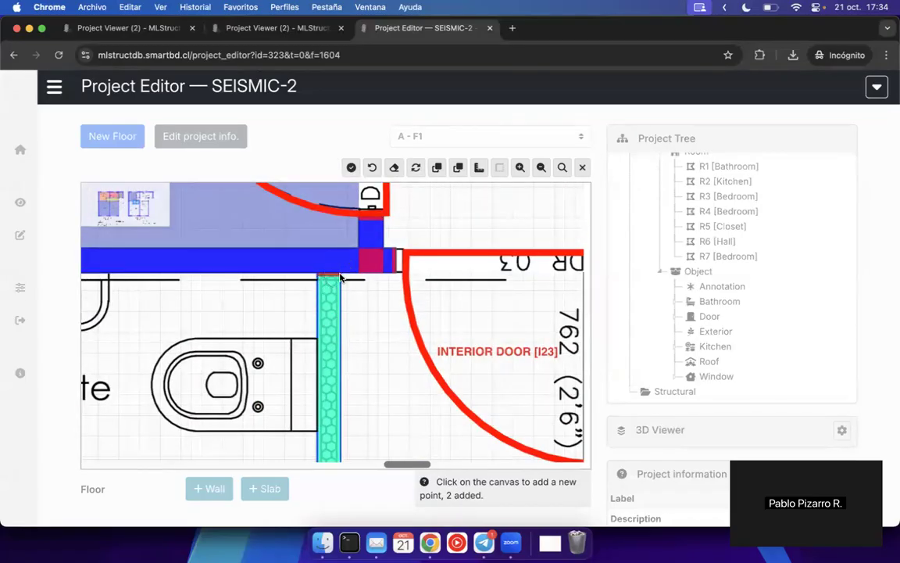
left_click(341, 276)
scroll(340, 281, "right", 8)
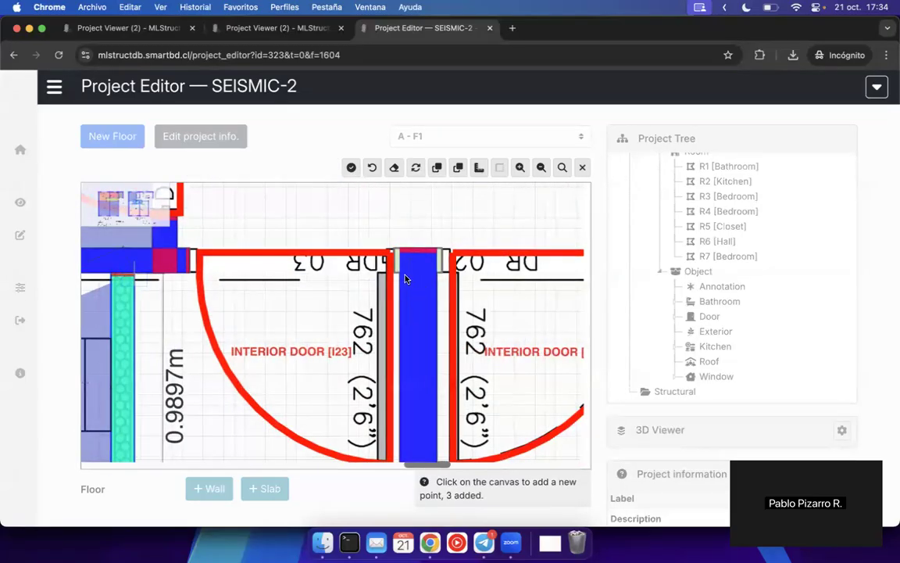
left_click(405, 278)
- Add the outline point where the central wall meets the inner line of the window wall in Double Bedroom 01
scroll(412, 251, "down", 5)
scroll(423, 404, "down", 3)
left_click_drag(434, 431, 432, 224)
left_click_drag(429, 376, 425, 197)
left_click_drag(425, 418, 422, 254)
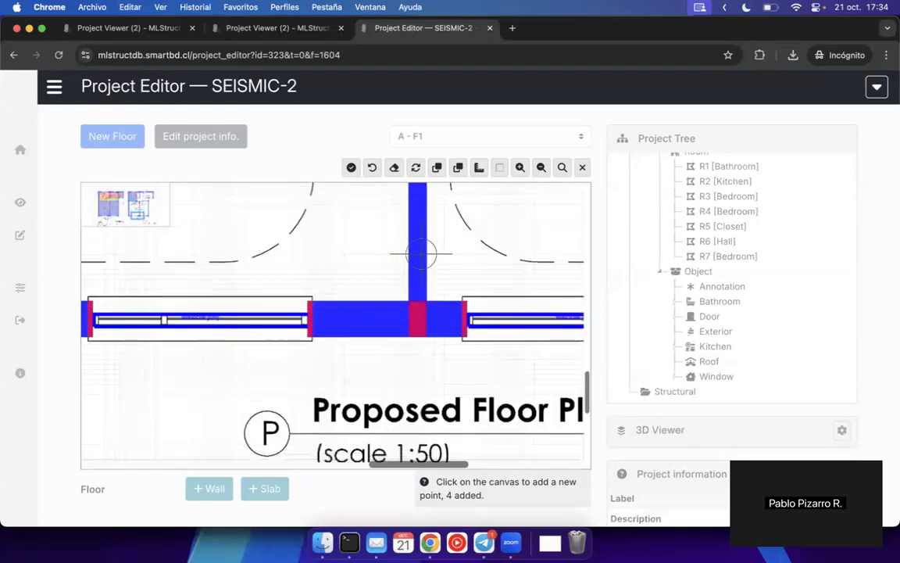
scroll(421, 254, "up", 3)
left_click(408, 301)
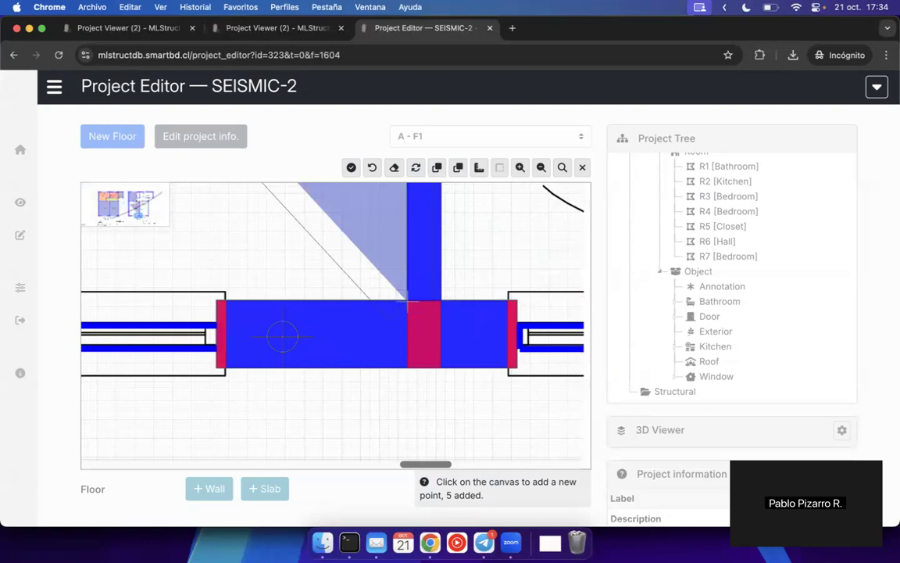
- Finish the Double Bedroom 01 outline at the lower inner corner of the left exterior wall and generate the room
scroll(282, 335, "down", 3)
left_click_drag(217, 320, 377, 318)
scroll(330, 316, "up", 3)
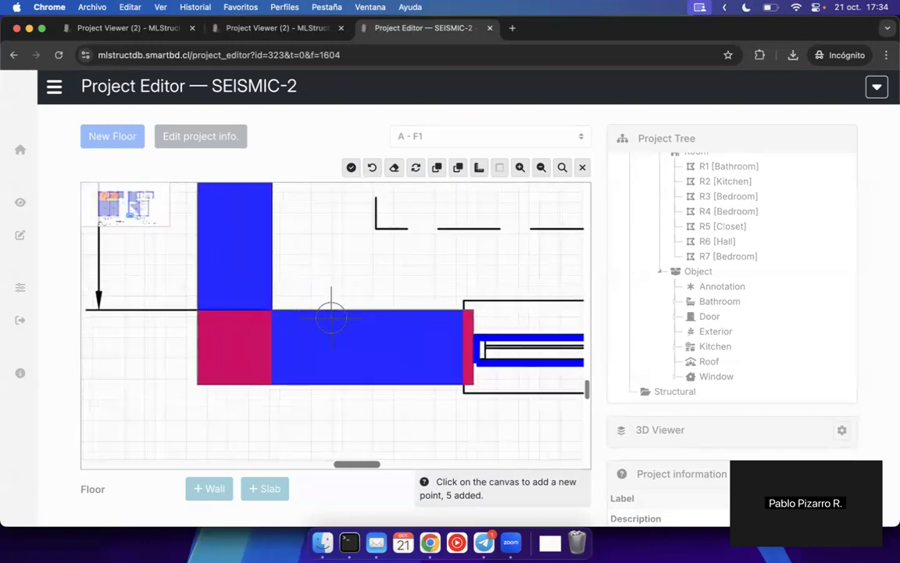
left_click(263, 308)
left_click(351, 173)
scroll(403, 316, "down", 3)
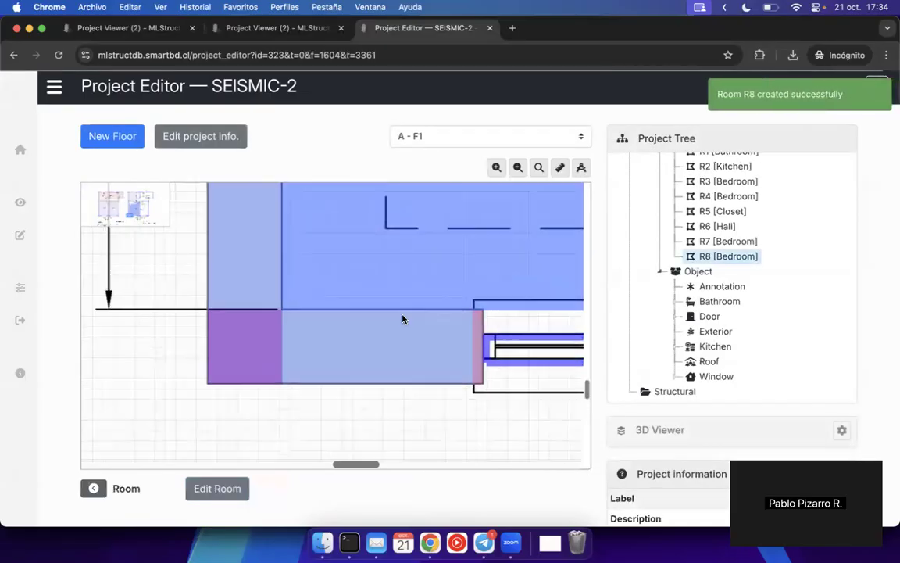
- Return to floor F1 and create another Bedroom room for Double Bedroom 02
left_click_drag(485, 277, 254, 407)
left_click_drag(349, 304, 321, 400)
mouse_move(407, 298)
left_mouse_down()
mouse_move(339, 385)
mouse_move(421, 378)
mouse_move(397, 261)
left_mouse_up()
scroll(421, 381, "down", 6)
key("Escape")
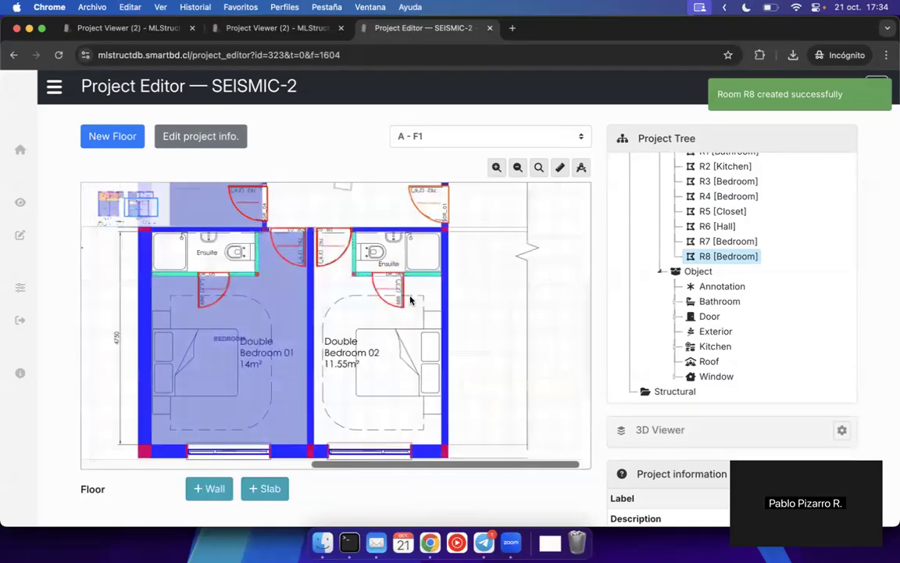
key("r")
left_click(467, 315)
- Place the Double Bedroom 02 outline's first two points at the central wall beside DR_02 and the ensuite partition's upper end
scroll(341, 253, "up", 5)
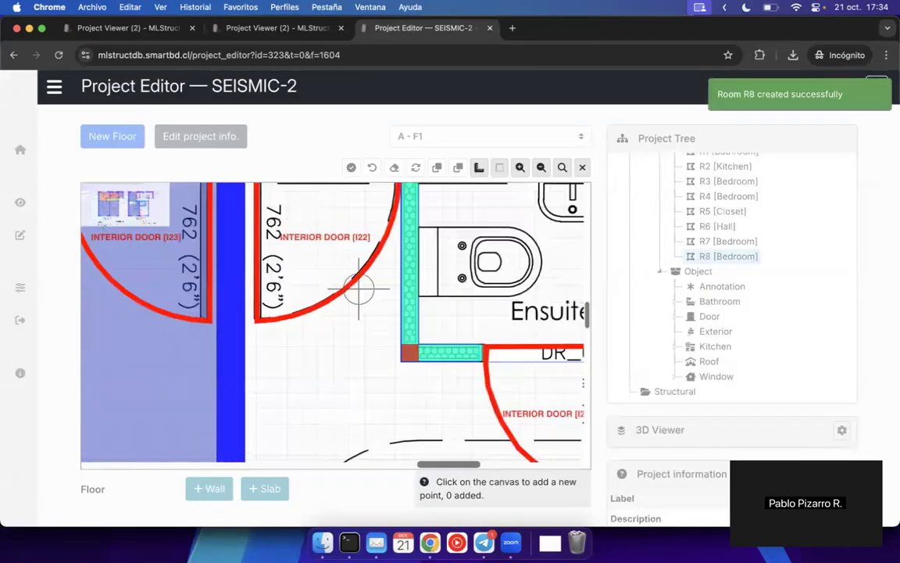
left_click_drag(349, 277, 351, 392)
scroll(304, 358, "up", 5)
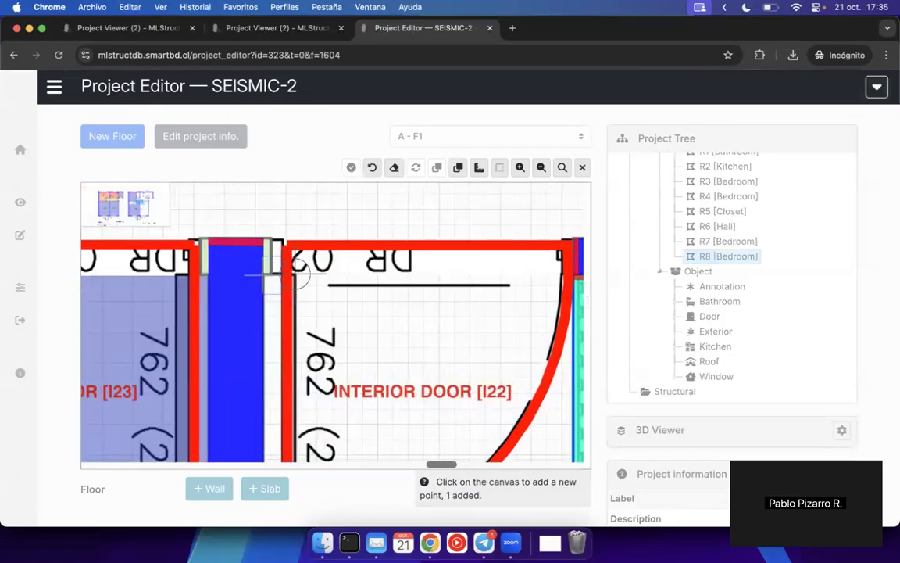
scroll(296, 274, "right", 3)
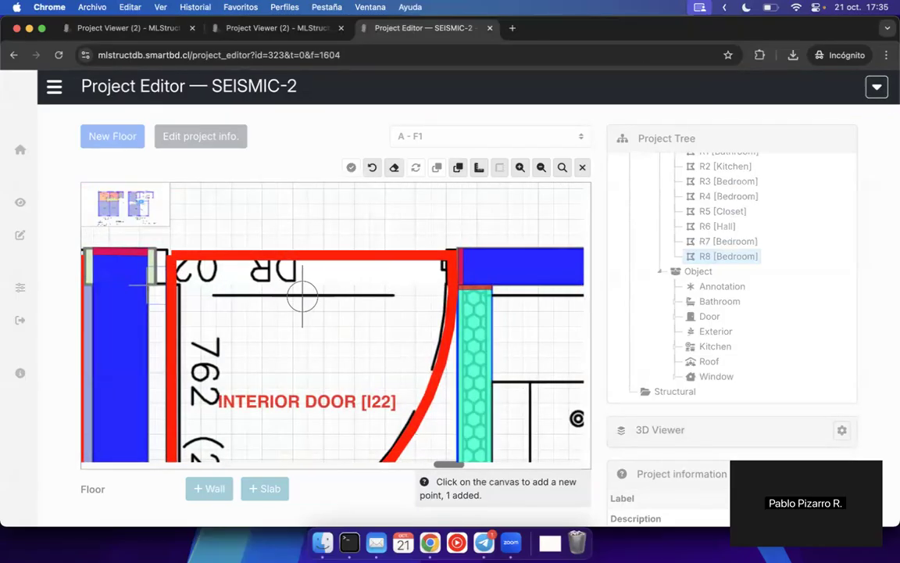
left_click(458, 289)
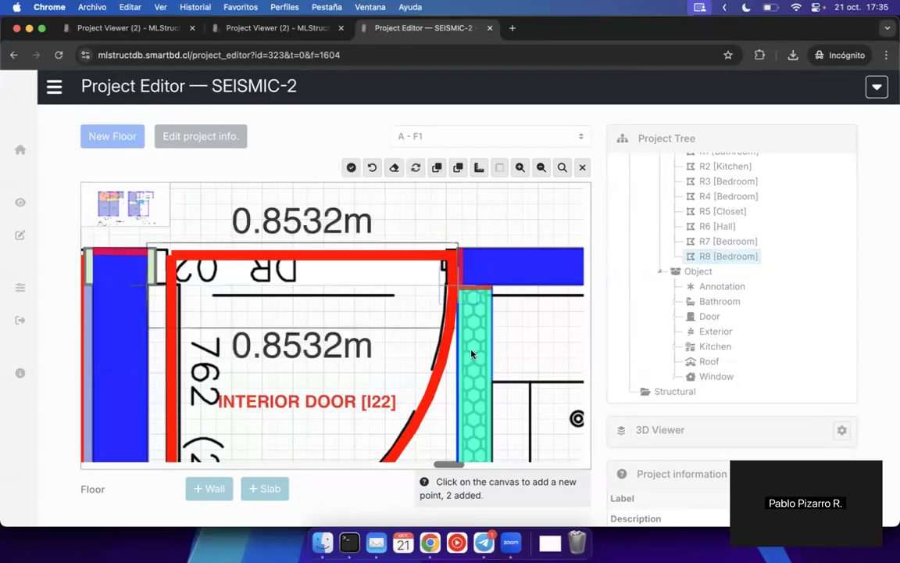
- Extend the Double Bedroom 02 outline around the ensuite partition's outer corner and past DR_06 to the right exterior wall
left_click_drag(472, 351, 392, 280)
scroll(418, 422, "down", 5)
left_click_drag(426, 431, 332, 258)
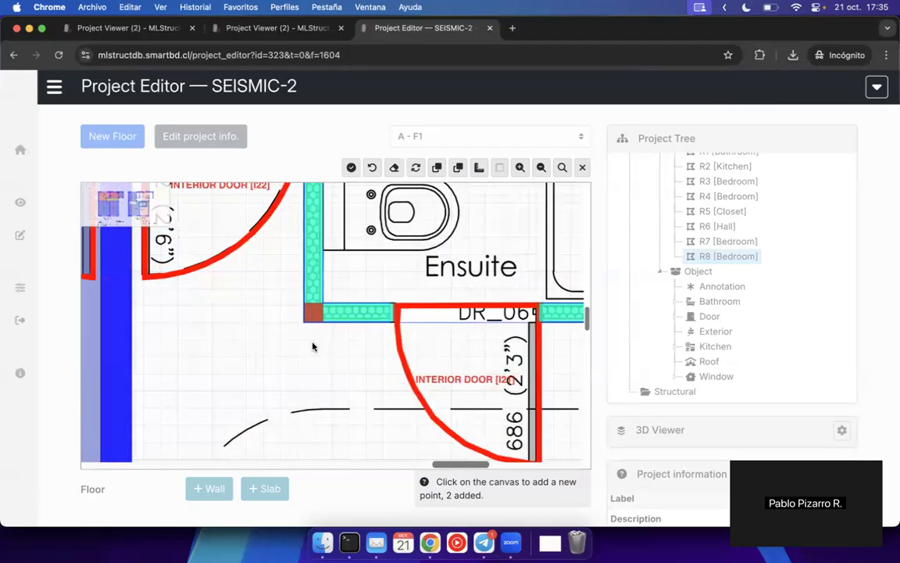
scroll(302, 313, "up", 3)
left_click(295, 306)
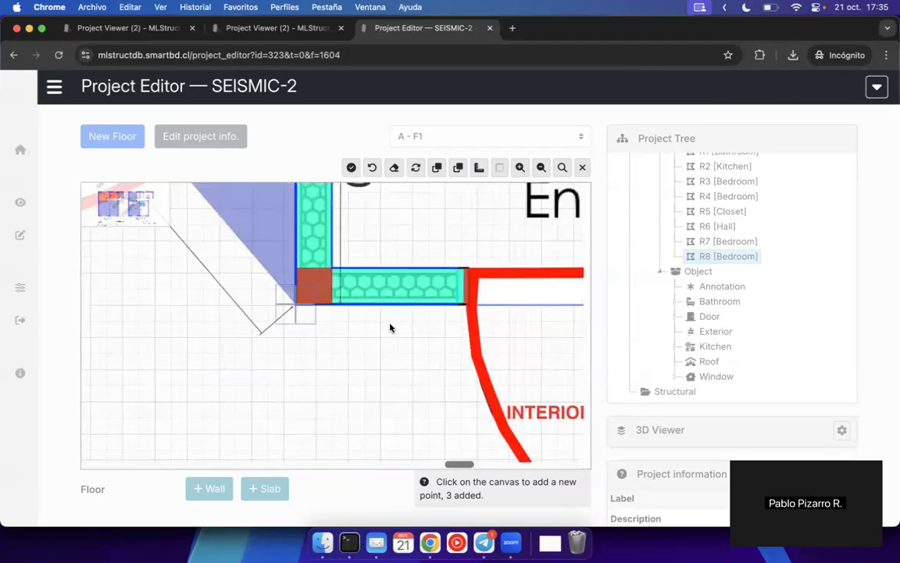
scroll(457, 342, "right", 5)
scroll(504, 336, "down", 3)
left_click_drag(510, 336, 285, 336)
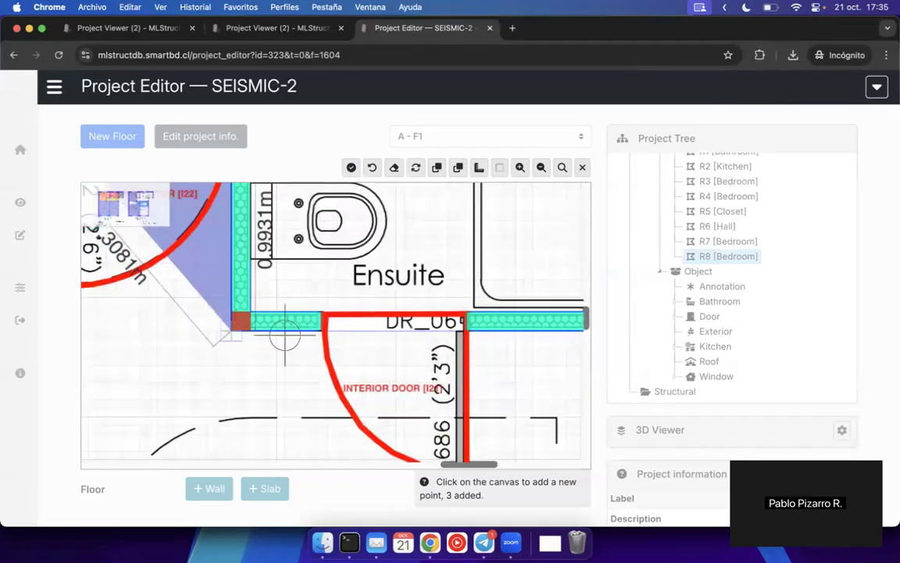
left_click(451, 335)
- Add the two window wall corners at the right exterior and central walls and generate the Double Bedroom 02 room
scroll(457, 344, "down", 5)
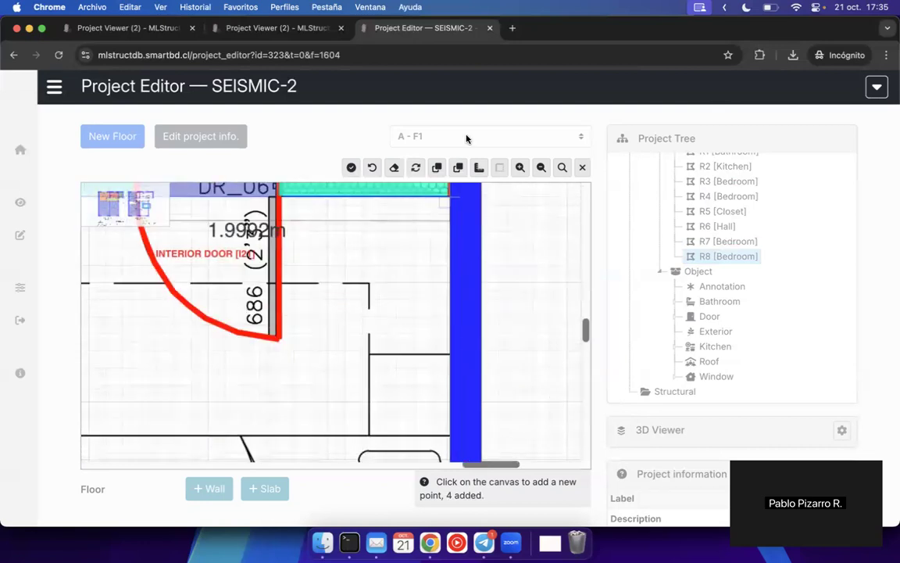
scroll(453, 375, "down", 5)
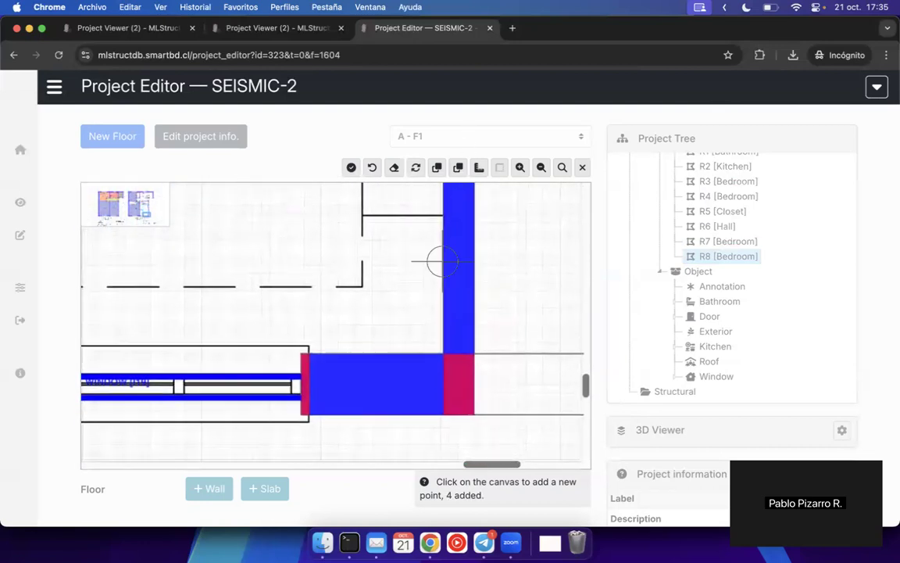
left_click(442, 352)
left_click_drag(486, 366, 185, 342)
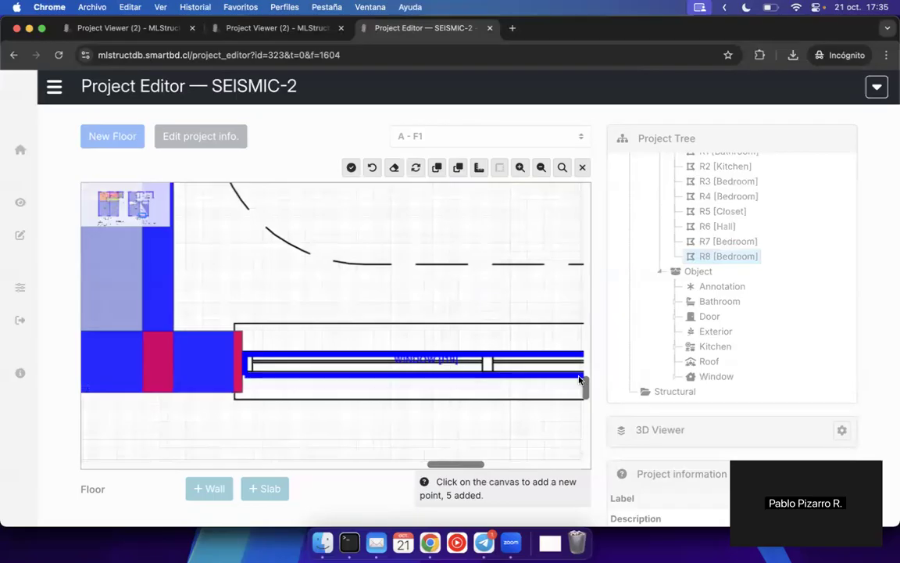
left_click(173, 333)
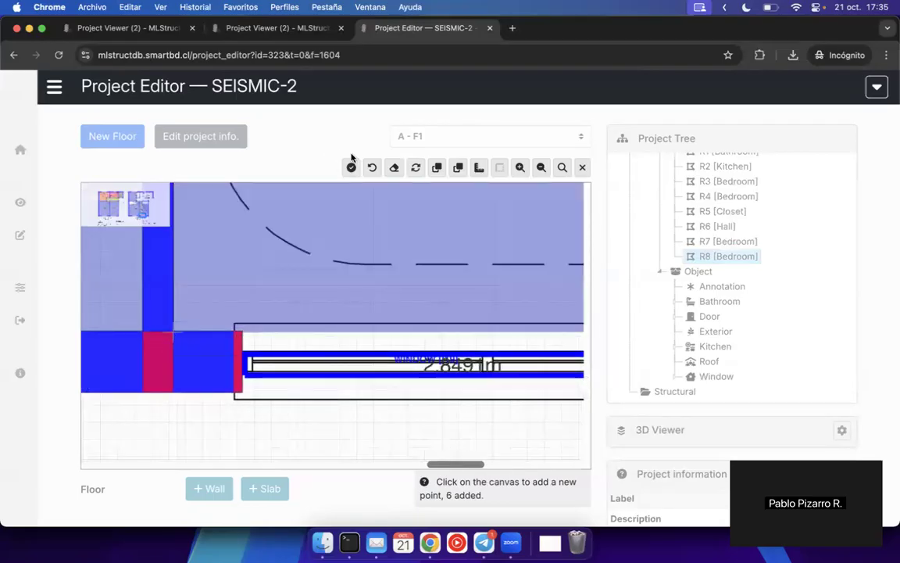
left_click(351, 166)
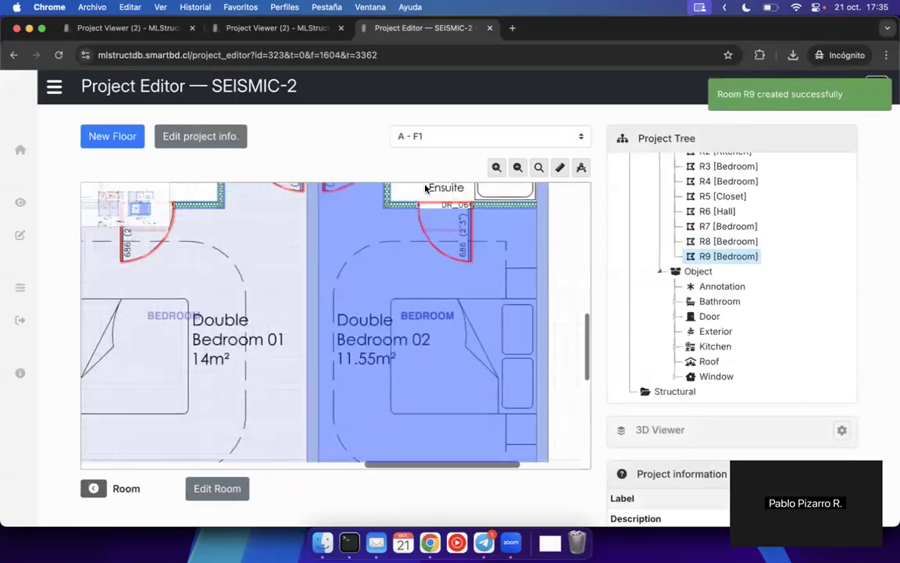
- Return to floor F1 and create a room with the Kitchen category for the Shared Kitchen/Diner
left_click_drag(425, 188, 423, 350)
left_click_drag(443, 274, 409, 462)
left_click_drag(485, 375, 331, 373)
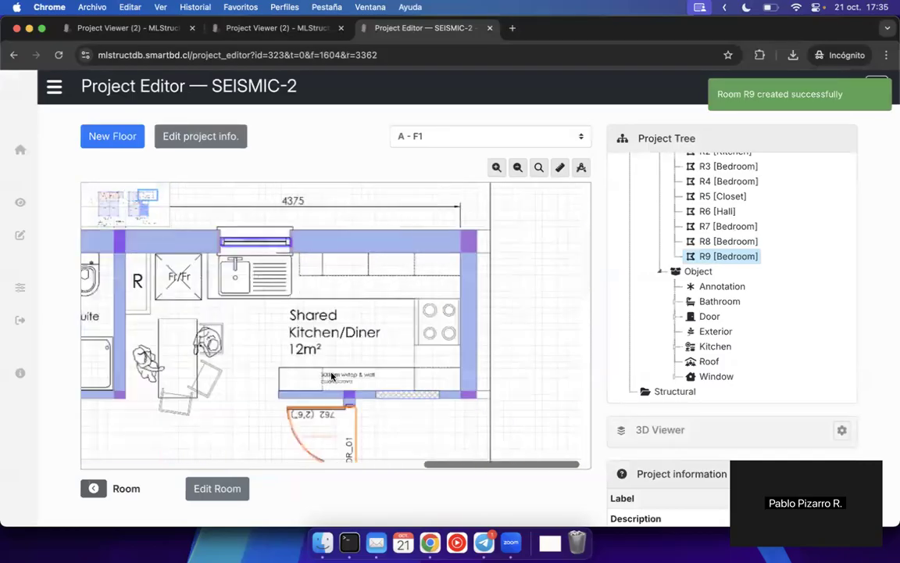
key("r")
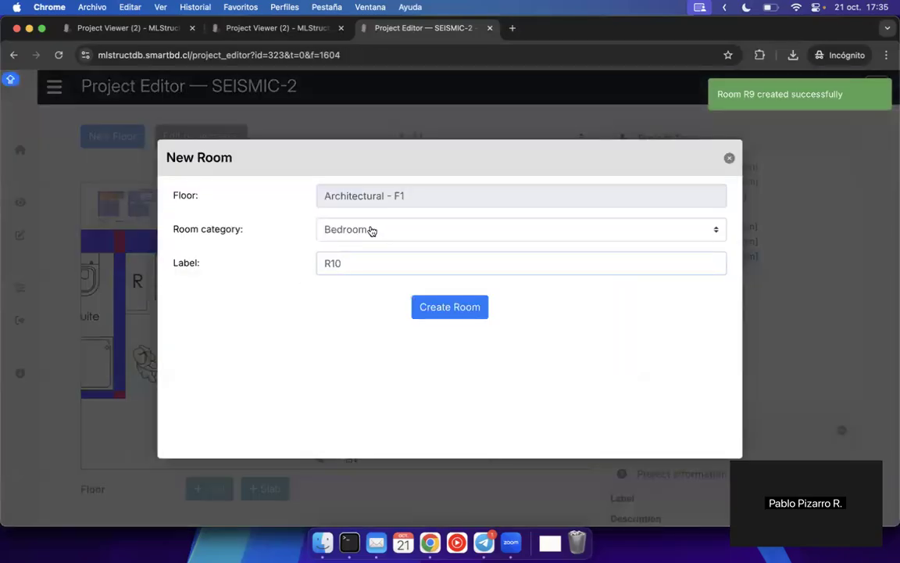
left_click(373, 231)
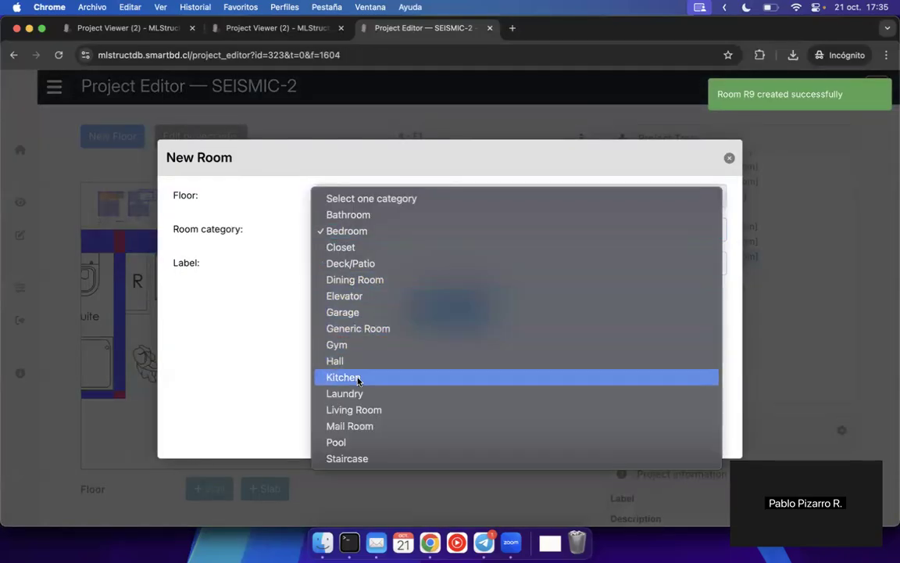
key("Escape")
key("Escape")
- Place the kitchen outline's first two points at the upper and lower corners of the wall shared with the ensuite
scroll(222, 301, "up", 4)
left_click_drag(221, 301, 400, 367)
scroll(205, 290, "up", 5)
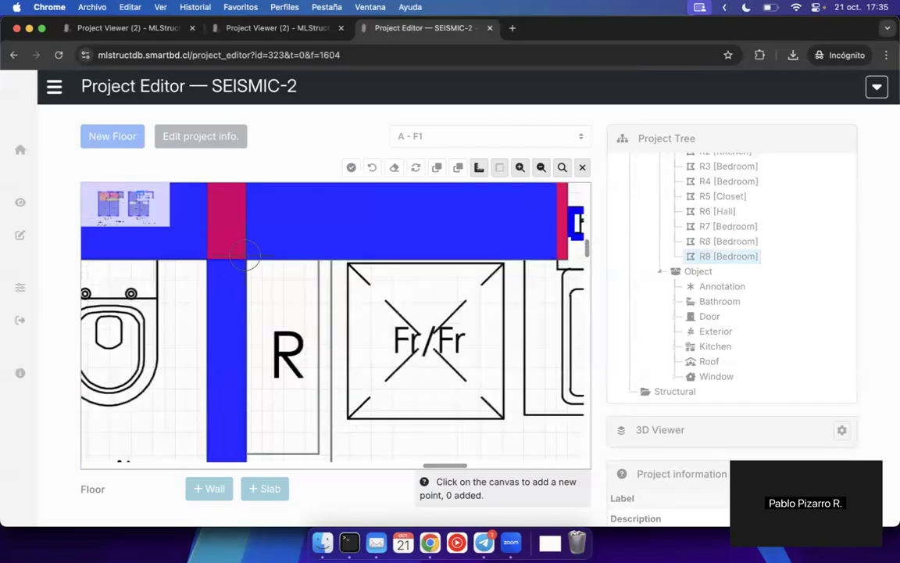
left_click(245, 259)
scroll(267, 387, "down", 5)
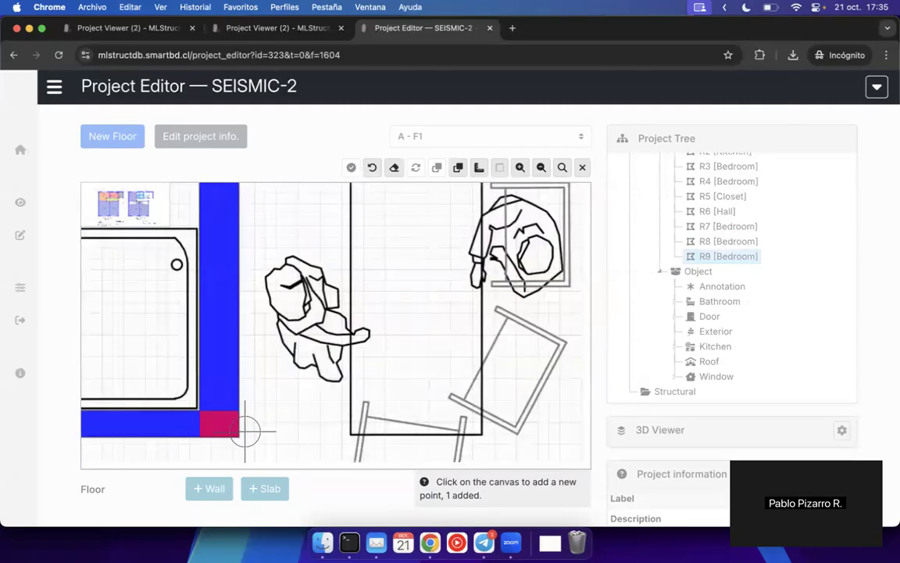
left_click_drag(242, 439, 266, 238)
scroll(266, 249, "up", 3)
left_click(265, 258)
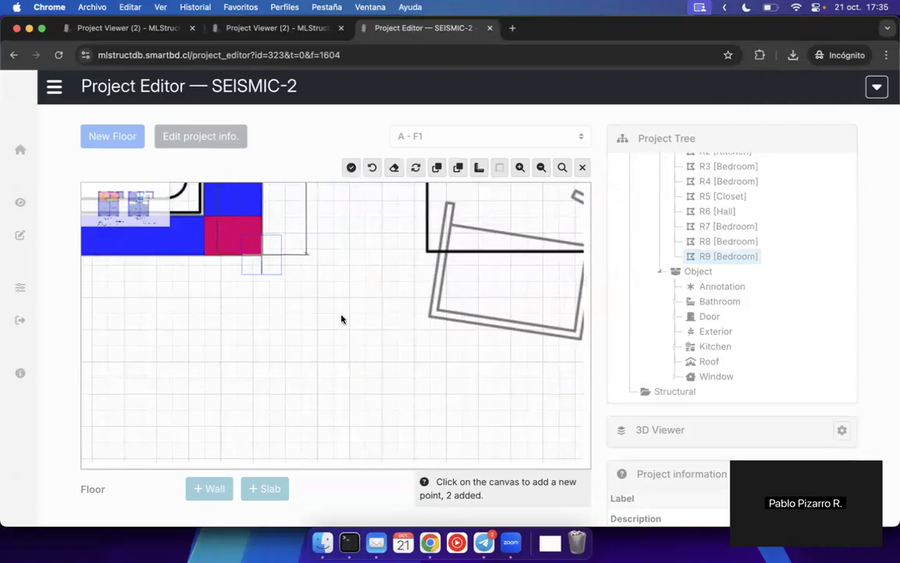
- Extend the kitchen outline around the free end of the worktop wall and along it to the right exterior wall
scroll(342, 319, "down", 3)
left_click_drag(471, 333, 304, 371)
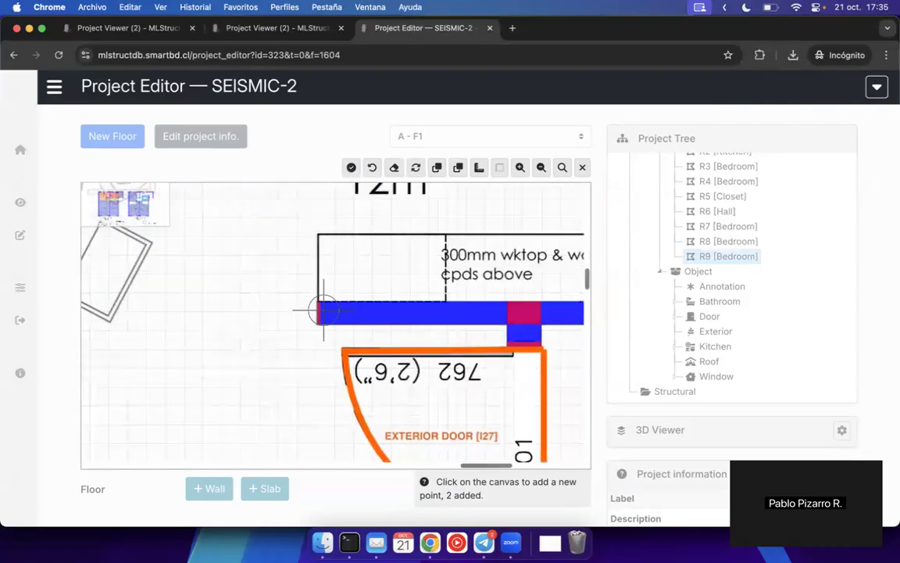
left_click(316, 325)
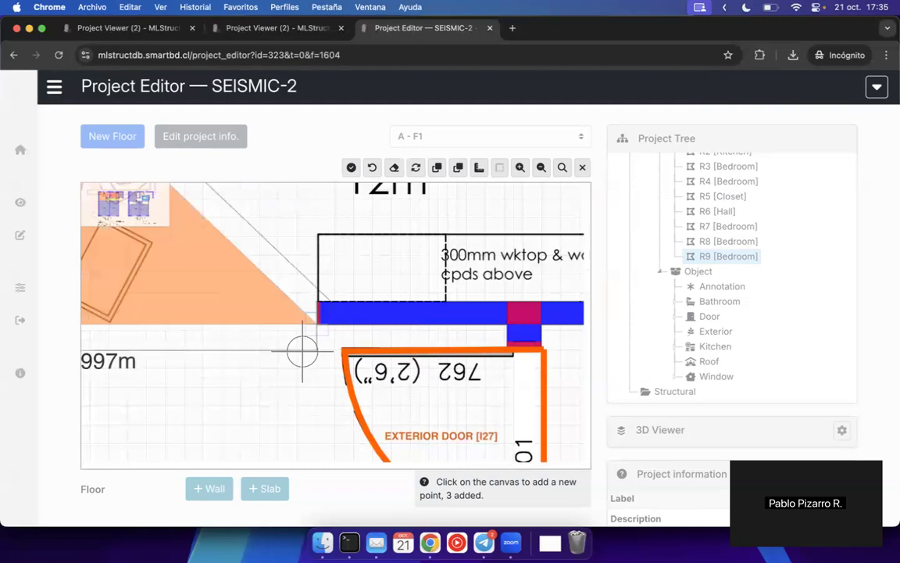
left_click(318, 302)
left_click_drag(476, 306, 215, 376)
left_click_drag(440, 347, 204, 348)
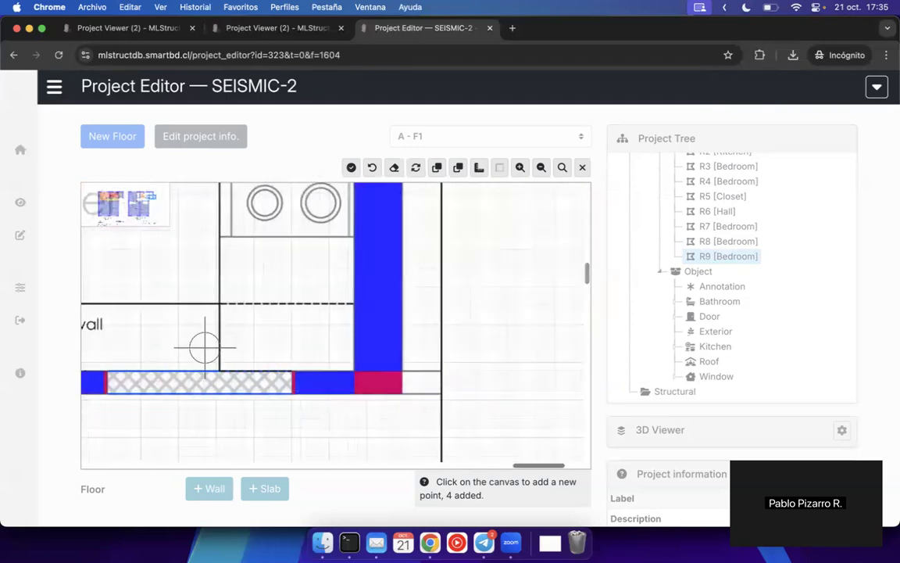
left_click(352, 371)
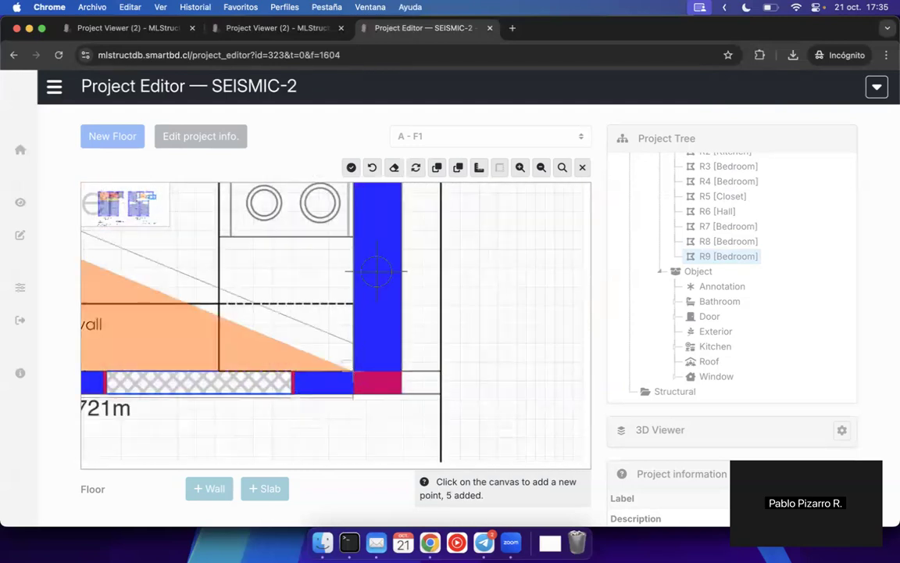
- Finish the kitchen outline at the upper inner corner of the right exterior wall and generate the room
left_click_drag(376, 232, 376, 443)
left_click_drag(354, 302, 355, 378)
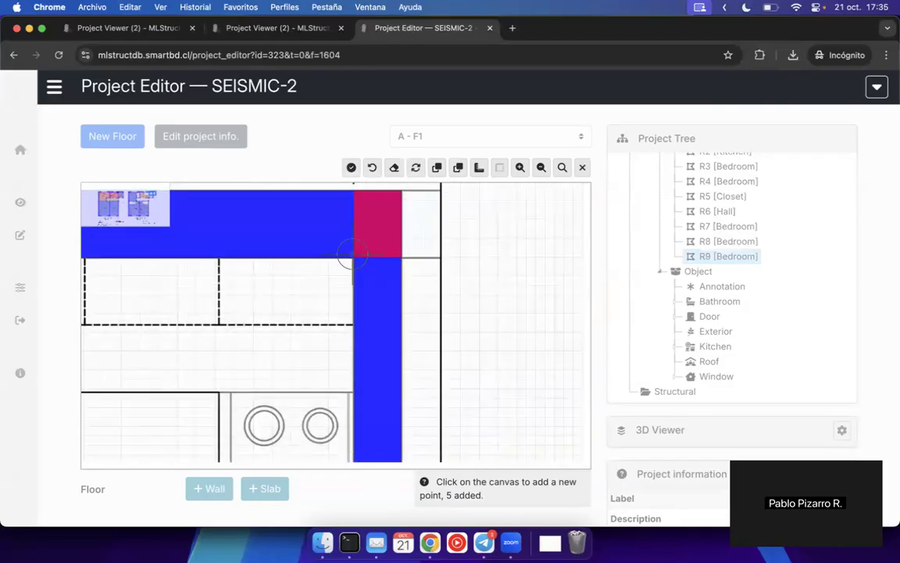
left_click(351, 167)
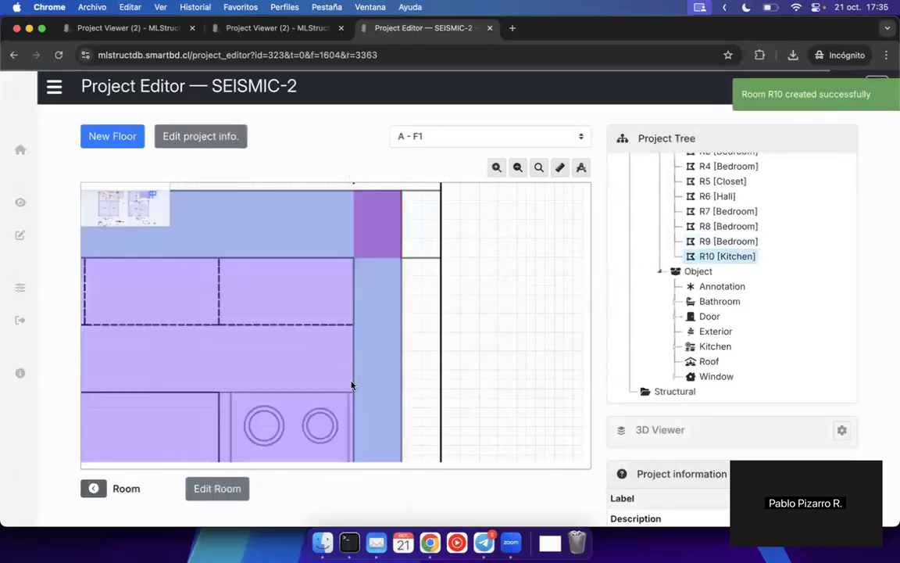
left_click_drag(300, 405, 502, 182)
scroll(448, 300, "down", 5)
left_click_drag(402, 357, 434, 410)
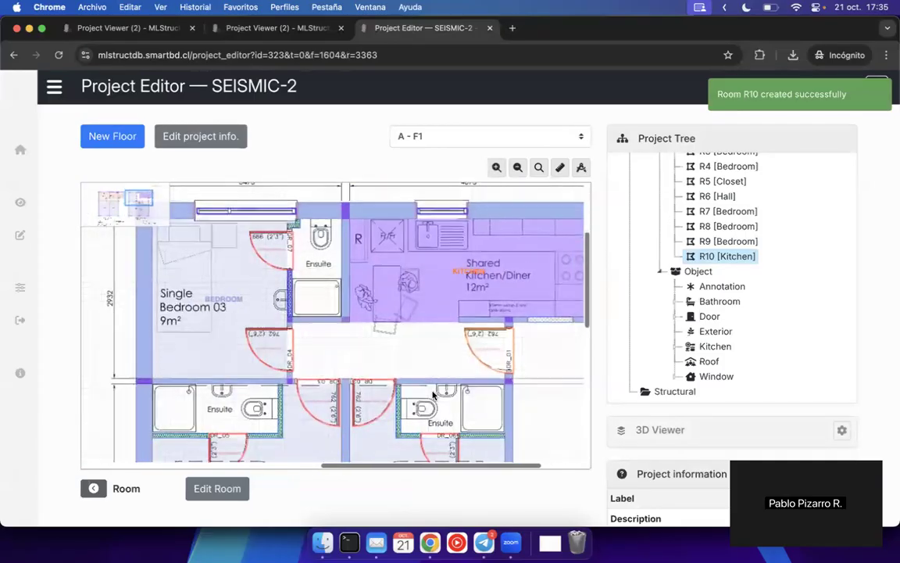
- Create a room with the Bathroom category for the ensuite beside Single Bedroom 03 and start its outline at the lower-left inner corner
key("shift+r")
left_click(393, 244)
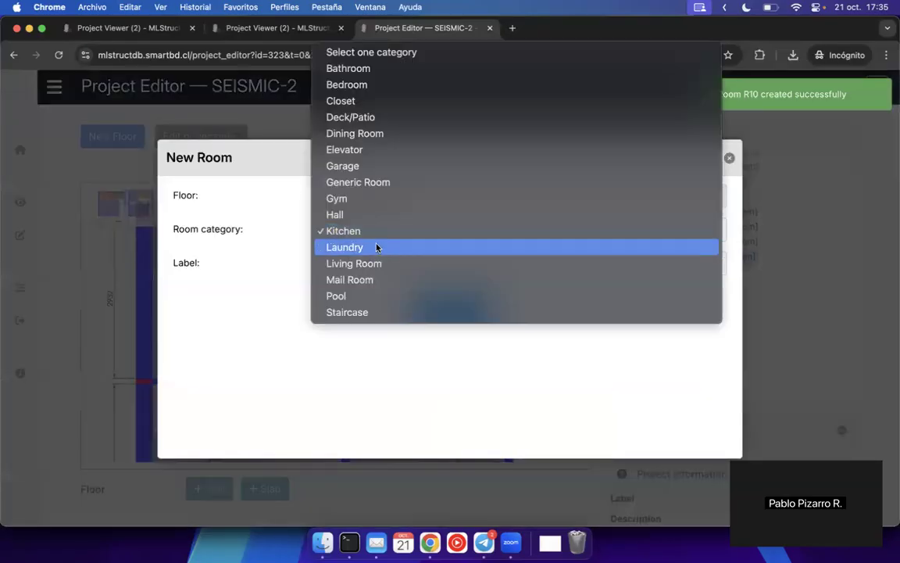
left_click(365, 74)
left_click(444, 305)
scroll(296, 228, "up", 5)
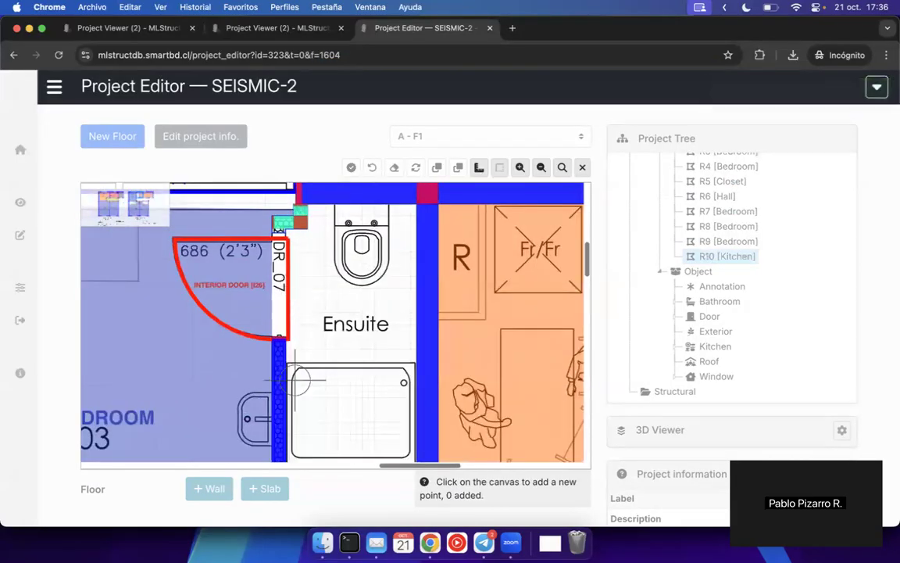
scroll(289, 344, "down", 3)
scroll(284, 370, "up", 3)
scroll(284, 369, "up", 2)
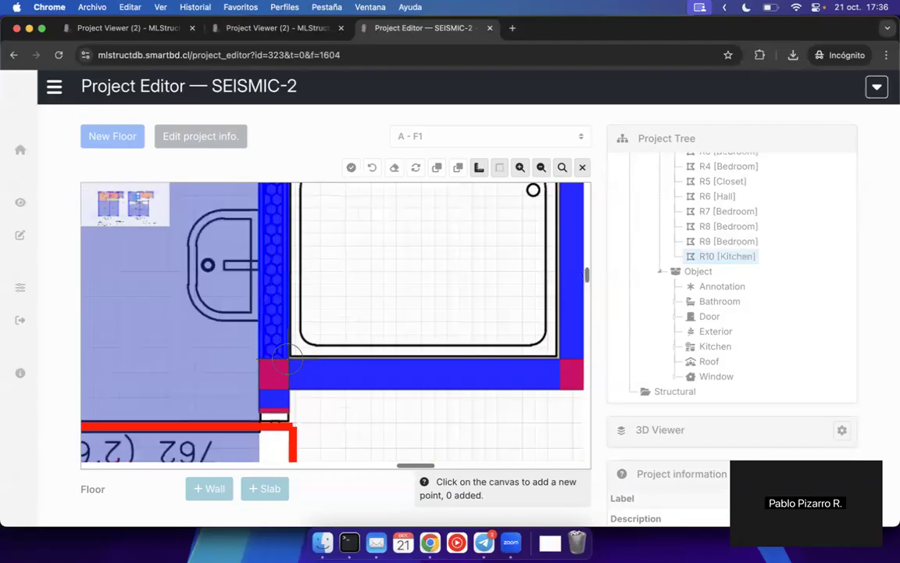
left_click(305, 284)
- Extend the bathroom outline up the wall, across the DR_07 door opening's bedroom side and around the small stub wall's lower corners
scroll(306, 284, "up", 3)
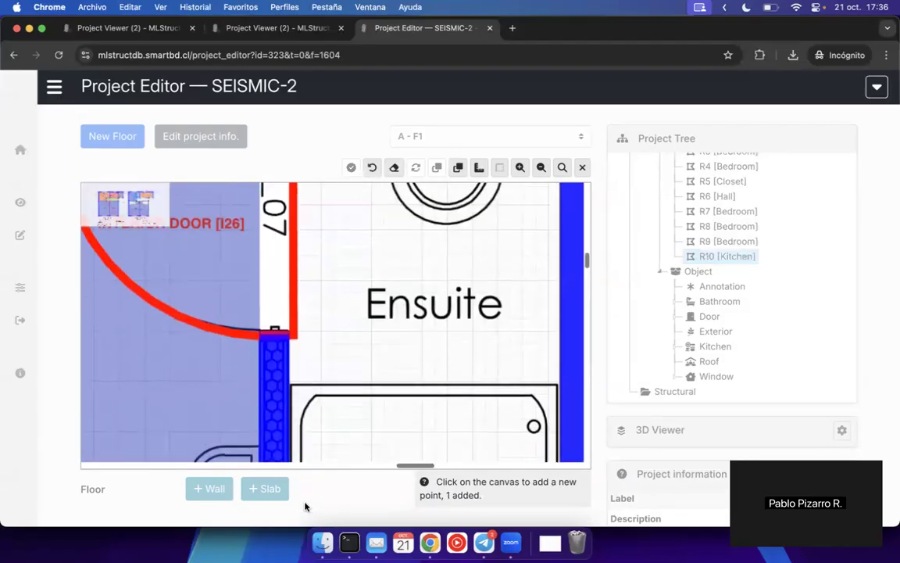
scroll(288, 333, "up", 2)
left_click(283, 334)
left_click(236, 330)
scroll(246, 351, "up", 5)
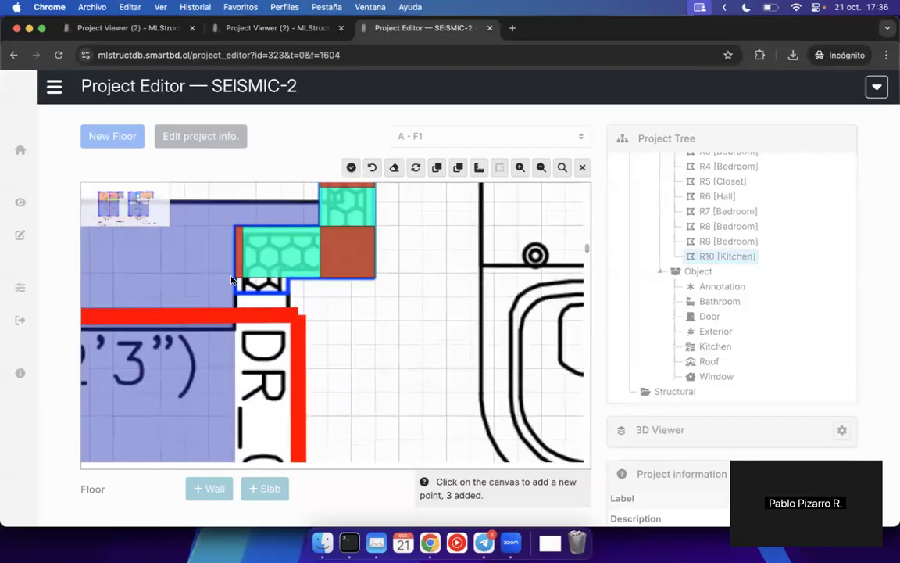
left_click(320, 279)
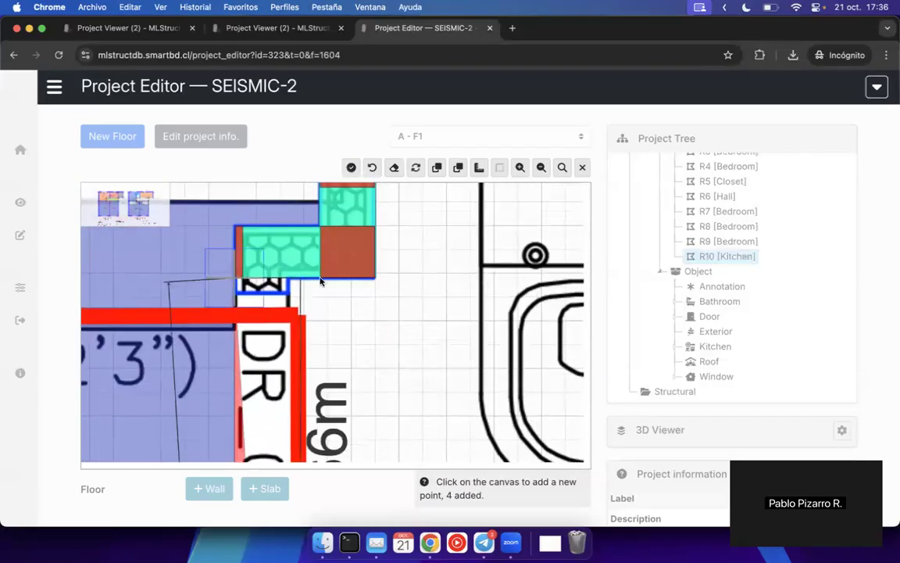
left_click(375, 279)
- Finish the bathroom outline at the two upper corners and the lower-right corner of the ensuite, and generate the room
scroll(359, 285, "up", 5)
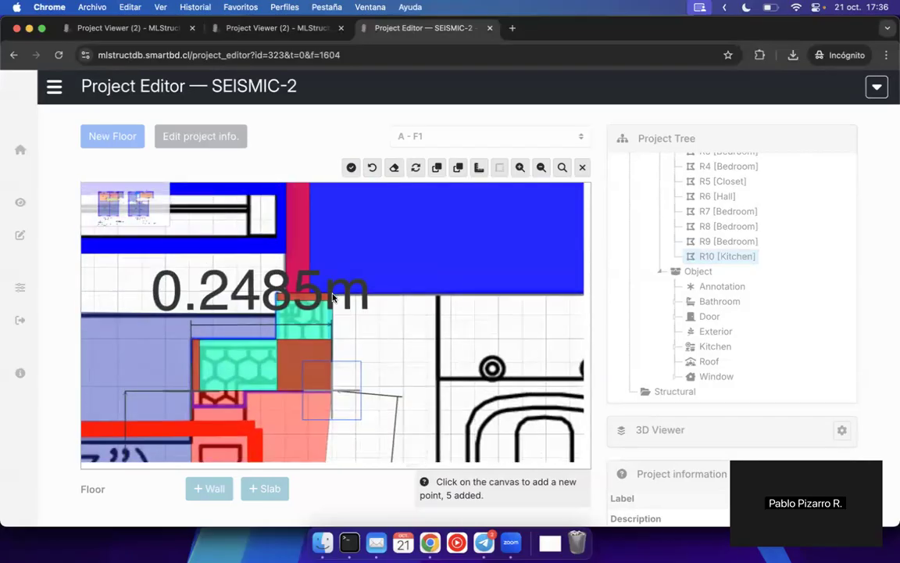
left_click(331, 295)
scroll(329, 305, "right", 5)
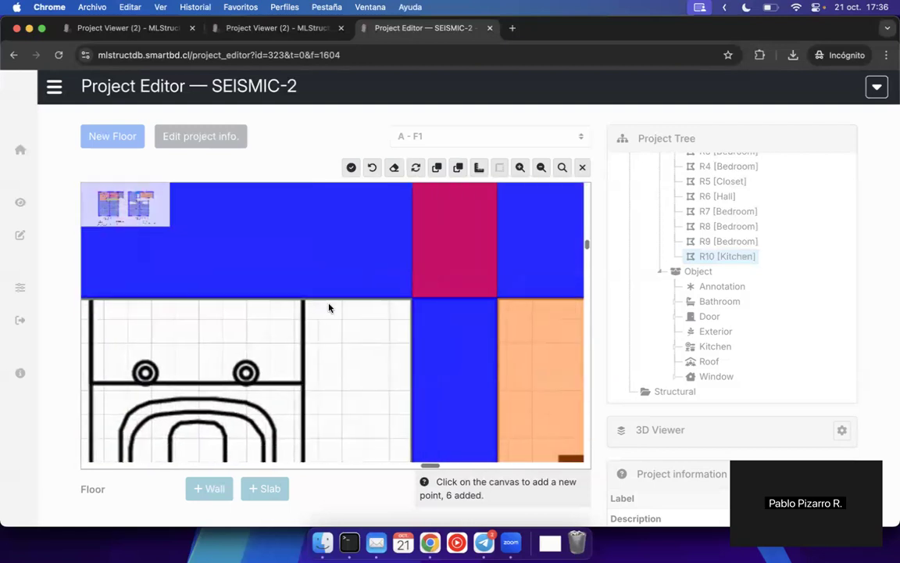
left_click(412, 295)
scroll(412, 305, "up", 10)
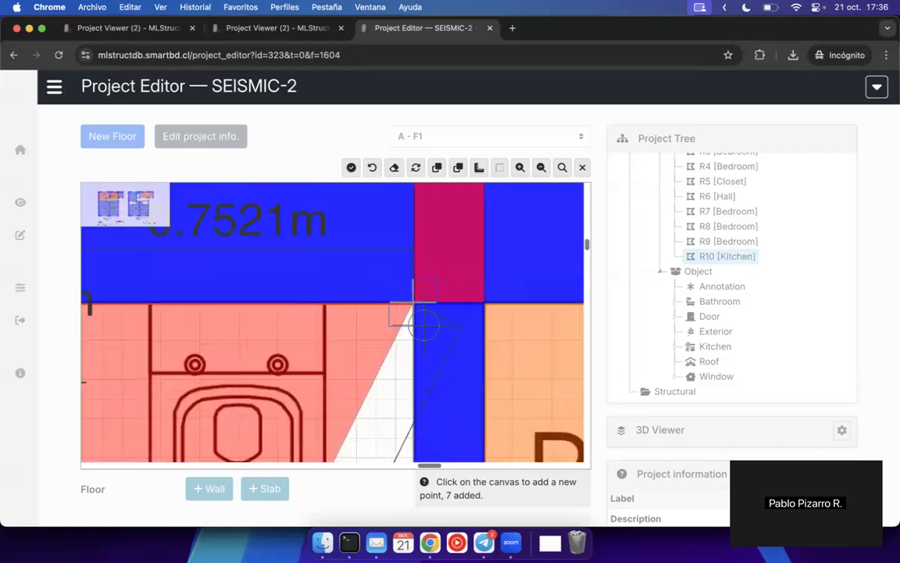
scroll(412, 297, "down", 10)
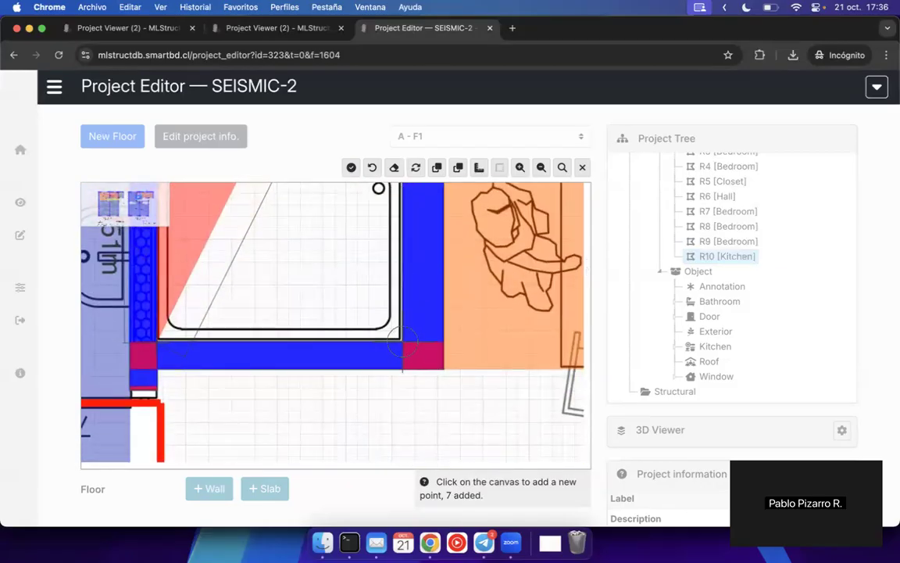
left_click(402, 342)
left_click(351, 167)
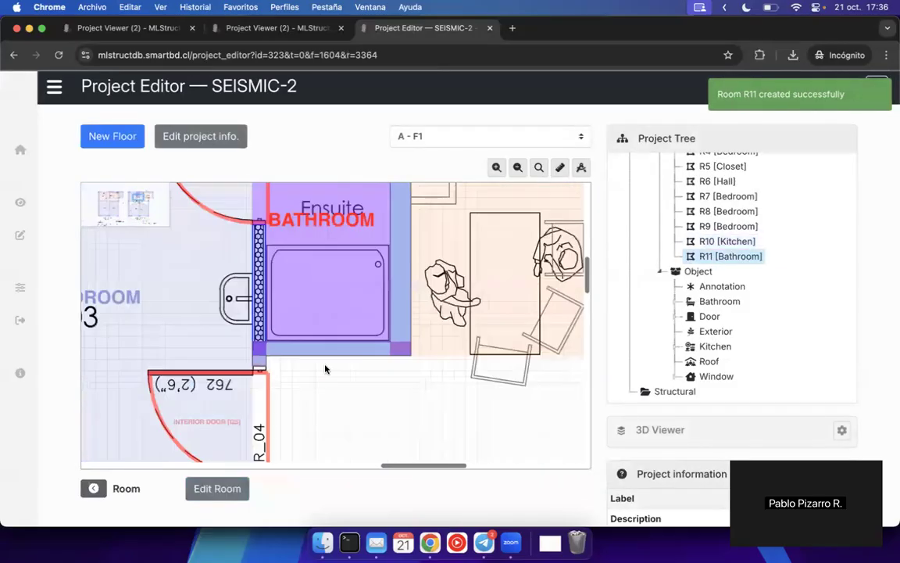
- Create another Bathroom room for the ensuite with door DR_05 and place its first outline point at the upper-left inner corner
left_click_drag(325, 369, 394, 295)
scroll(417, 288, "down", 5)
left_click_drag(368, 361, 430, 285)
key("r")
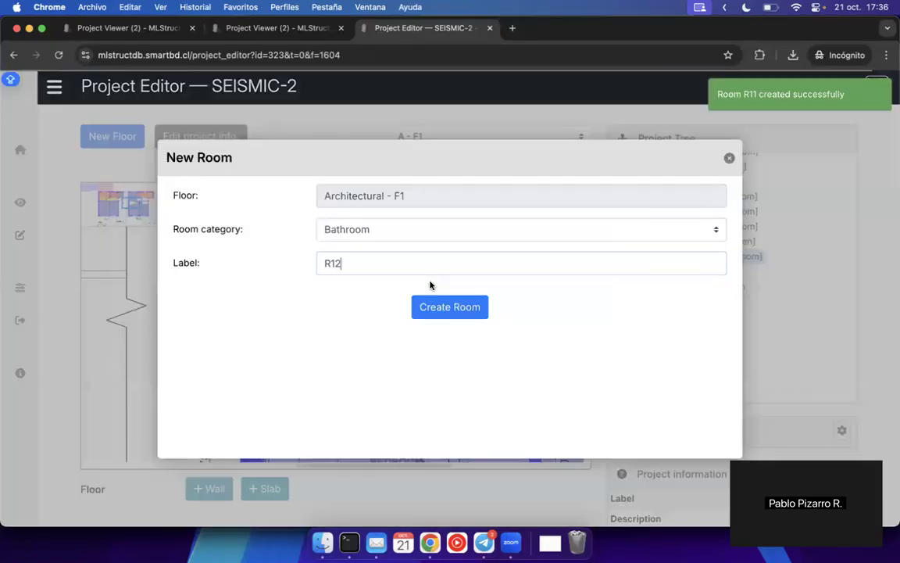
key("Return")
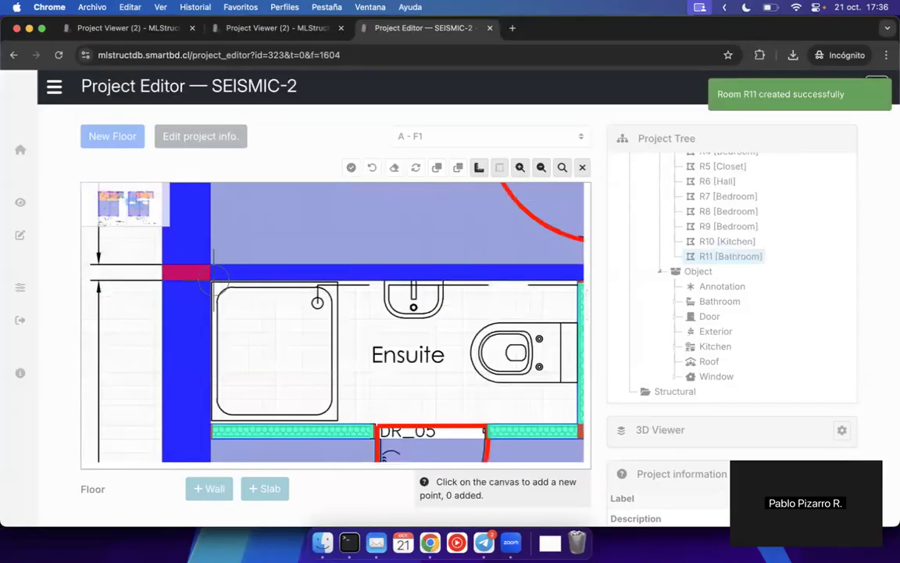
left_click(209, 280)
- Outline the DR_05 ensuite through its upper-right, lower-right and lower-left inner corners and generate the room
left_click_drag(483, 329, 322, 324)
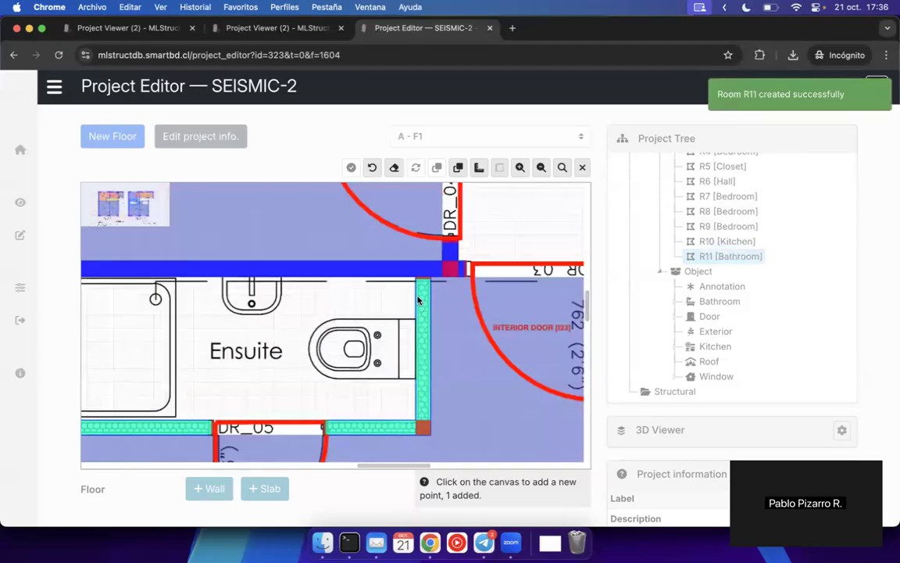
scroll(417, 295, "up", 5)
left_click(414, 258)
scroll(418, 313, "down", 4)
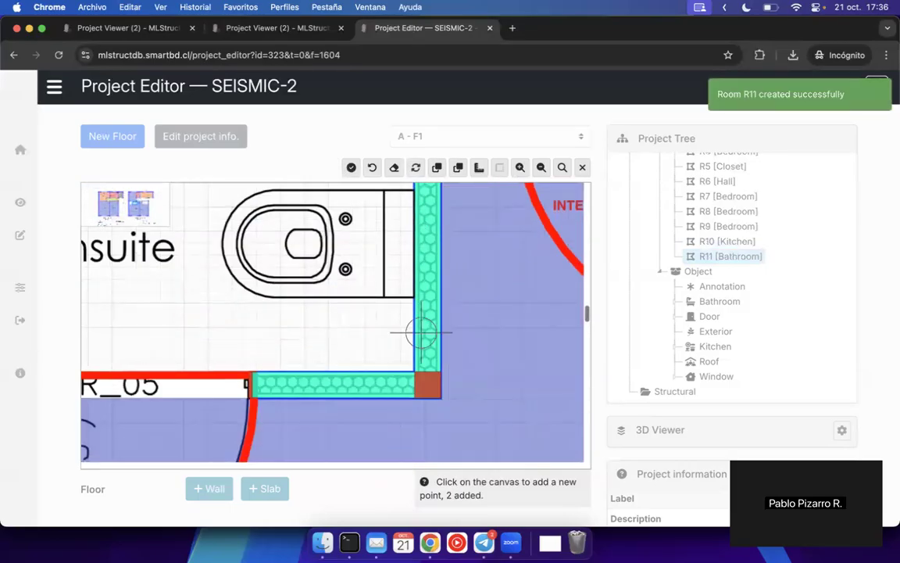
left_click(414, 377)
scroll(230, 348, "left", 5)
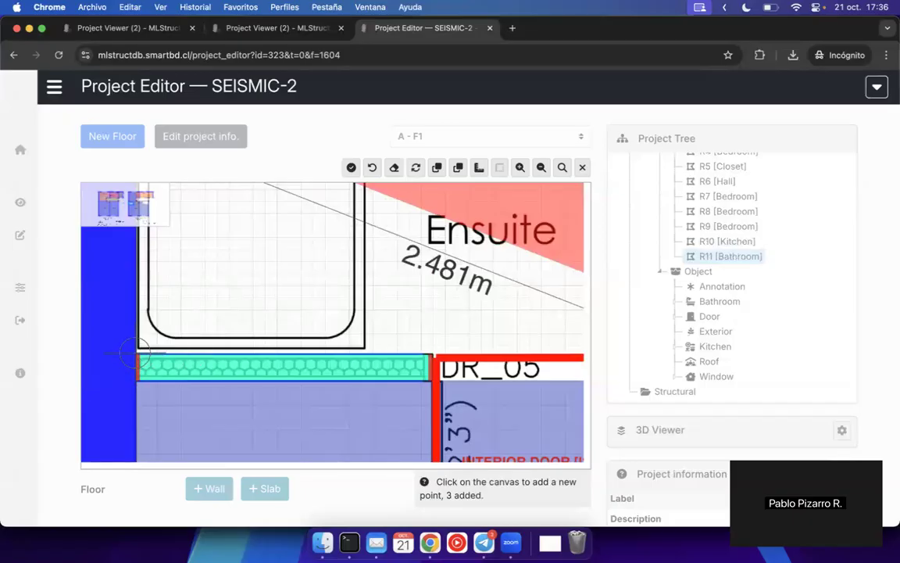
left_click(136, 352)
left_click(351, 167)
- Create a Bathroom room for the ensuite with door DR_06 and start its outline at the upper-left inner corner
scroll(395, 360, "down", 3)
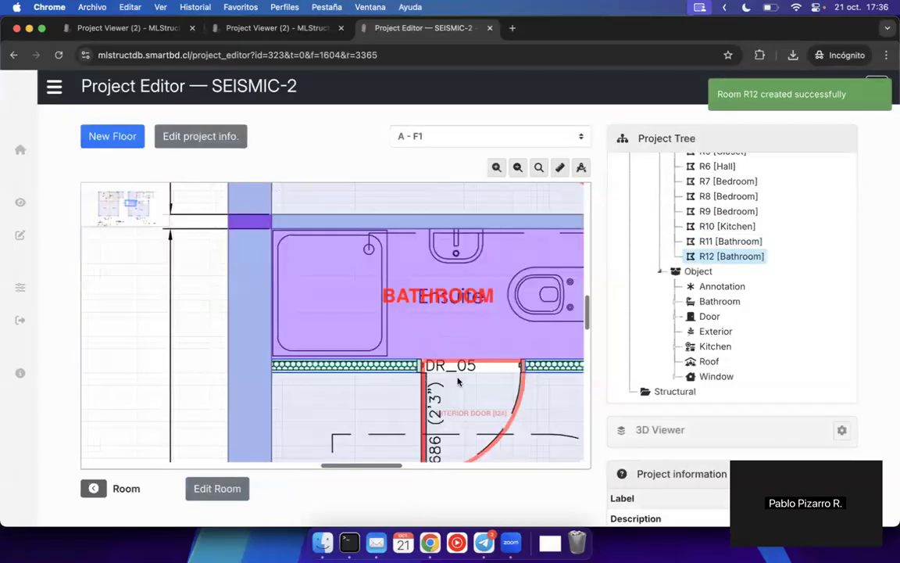
scroll(391, 367, "right", 5)
scroll(379, 385, "right", 2)
scroll(314, 311, "right", 5)
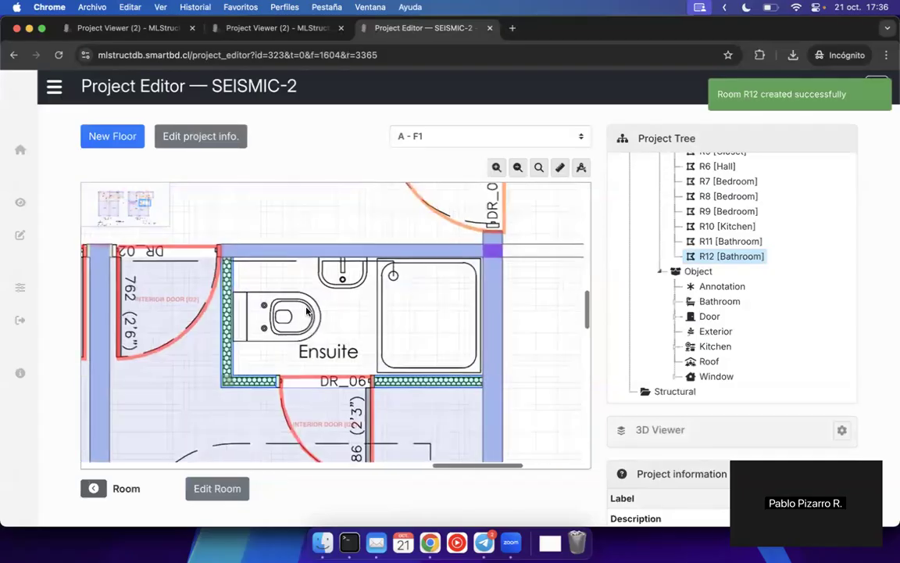
key("r")
left_click(421, 306)
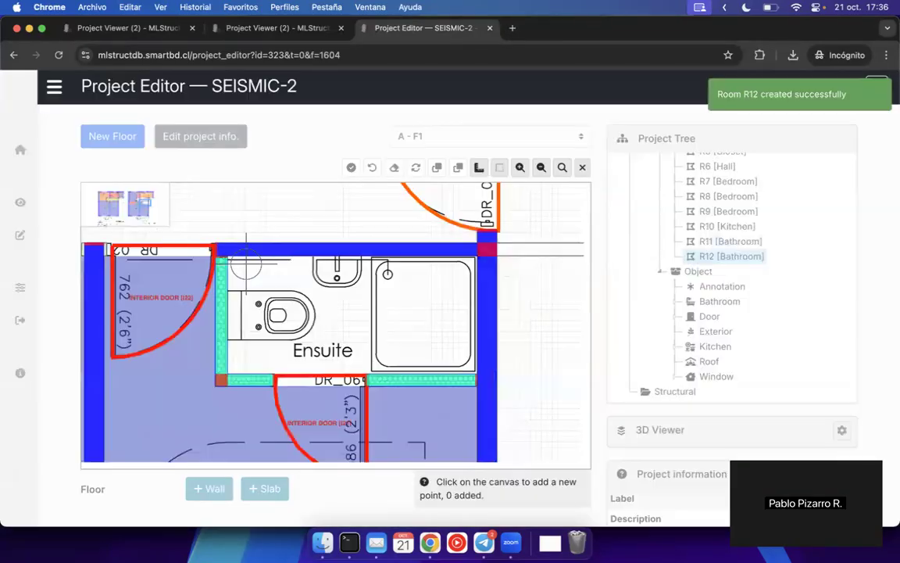
left_click(210, 250)
- Outline the DR_06 ensuite through its upper-right, lower-right and lower-left inner corners and generate the room
scroll(448, 324, "right", 15)
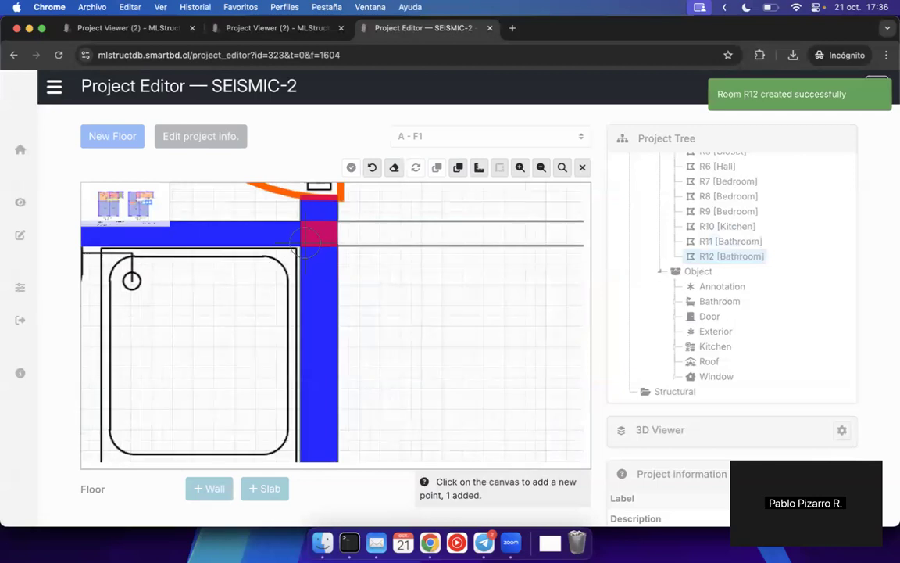
left_click(299, 239)
scroll(291, 362, "down", 5)
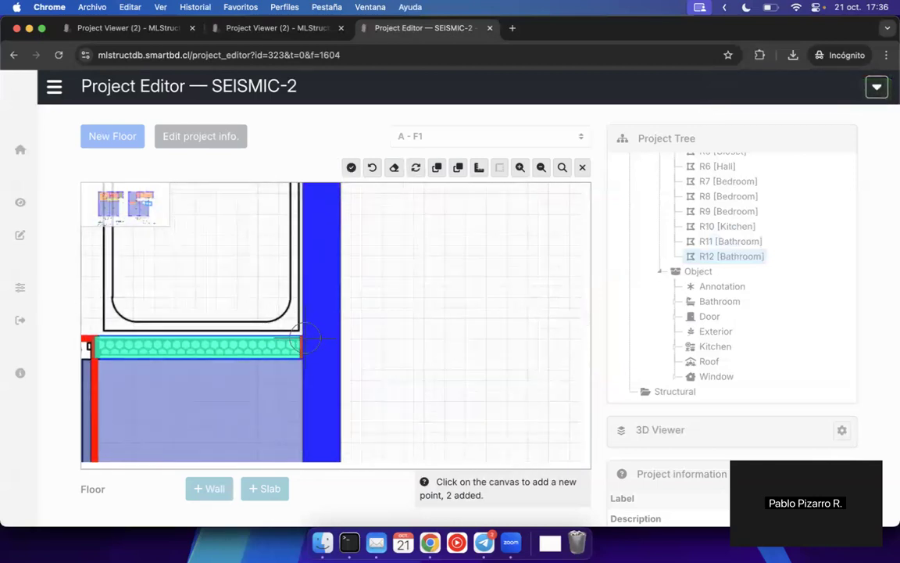
left_click(303, 341)
scroll(399, 351, "left", 10)
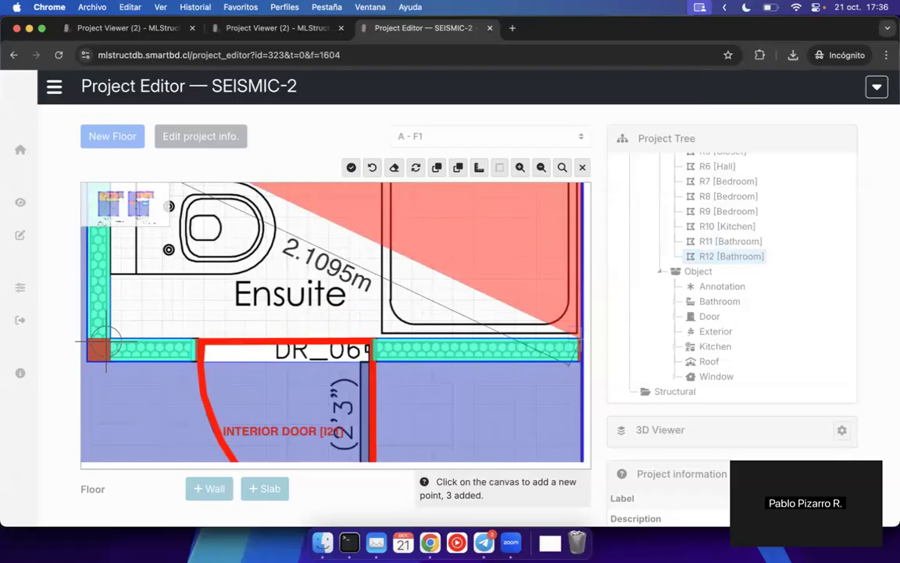
left_click(109, 339)
left_click(352, 166)
- Create a room with the Hall category for the corridor and start its outline beneath the lower-left corner of the Bedroom 03 ensuite
scroll(371, 358, "down", 5)
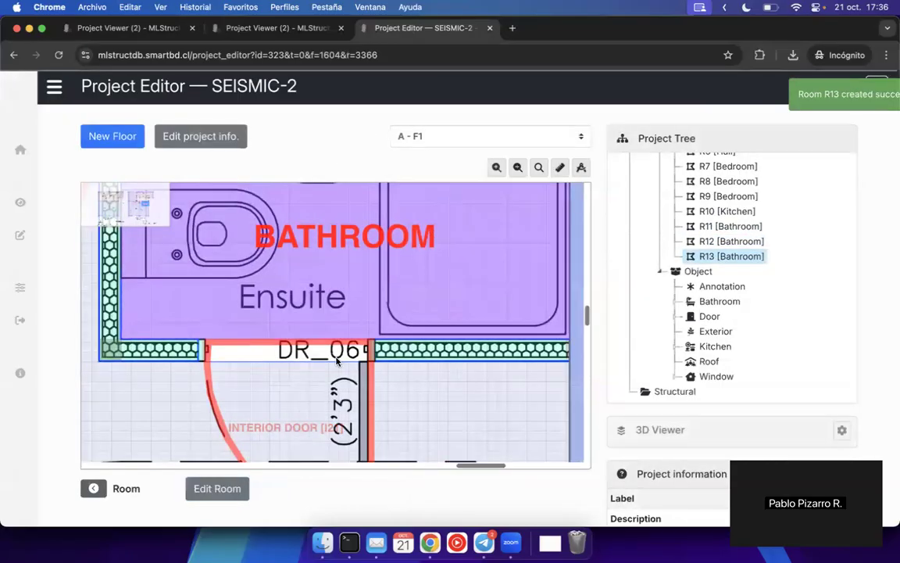
left_click_drag(372, 358, 416, 469)
left_click_drag(434, 324, 333, 308)
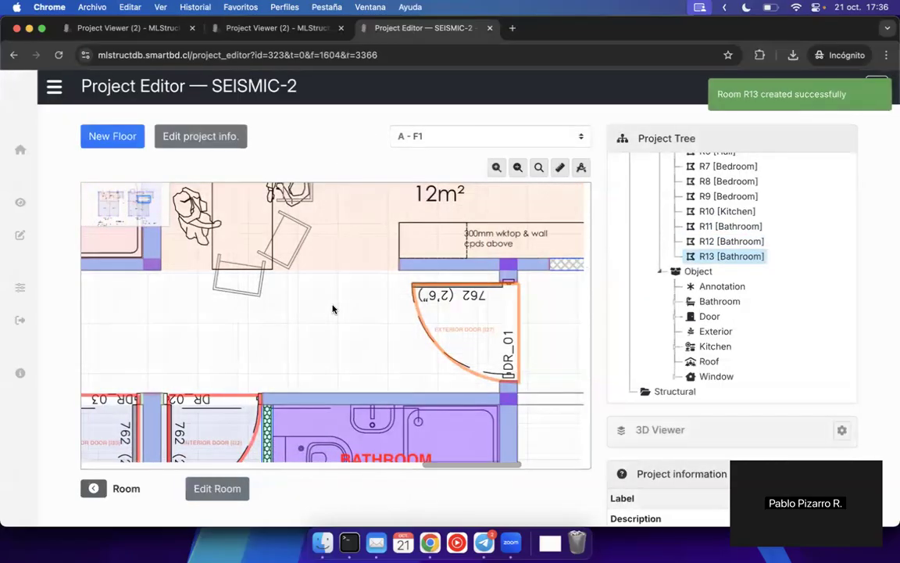
key("r")
left_click(370, 229)
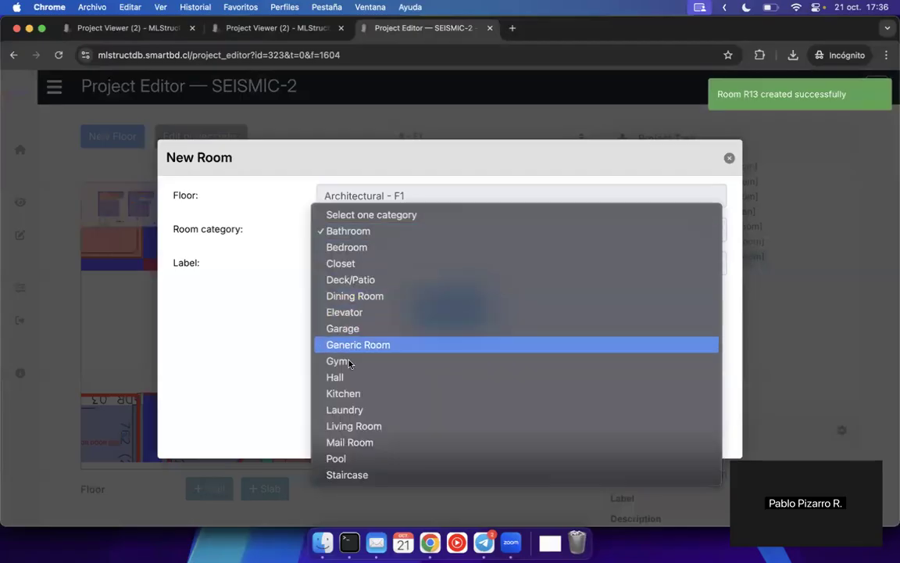
key("Escape")
left_click(449, 310)
left_click_drag(394, 313, 706, 316)
scroll(381, 264, "up", 3)
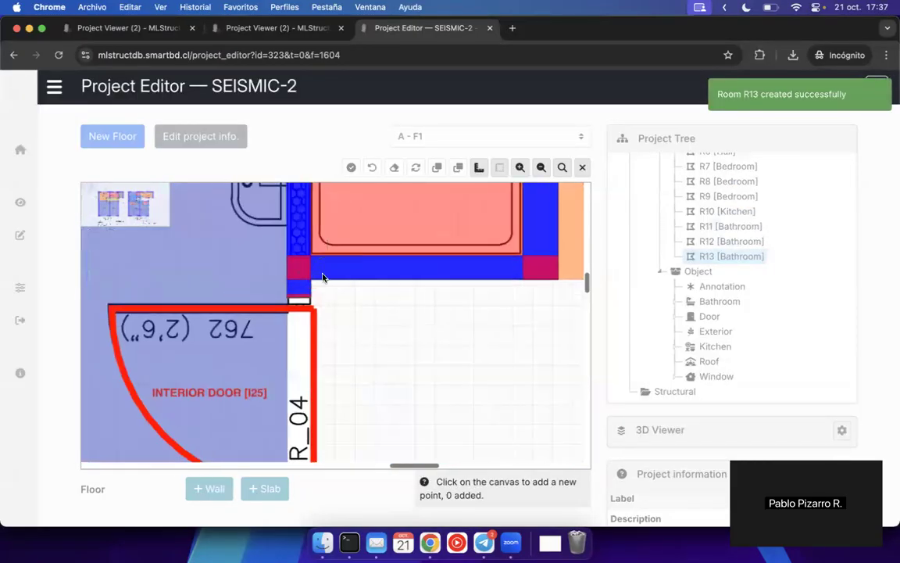
left_click(310, 279)
- Outline the hall along the wall beside DR_03 and the outer face of the exterior wall around DR_01, and generate the room
left_click_drag(362, 345, 354, 135)
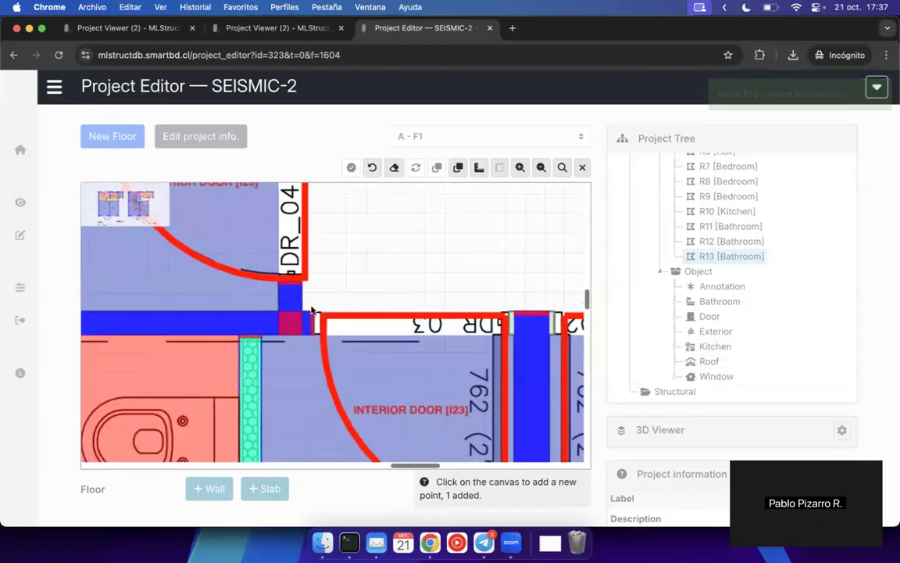
left_click(301, 312)
scroll(419, 341, "right", 10)
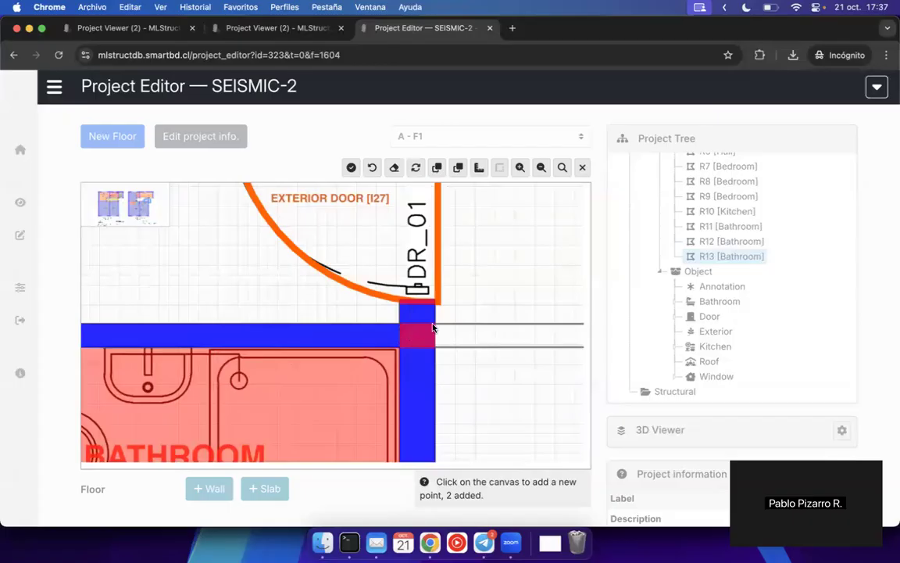
left_click(435, 327)
scroll(422, 267, "up", 5)
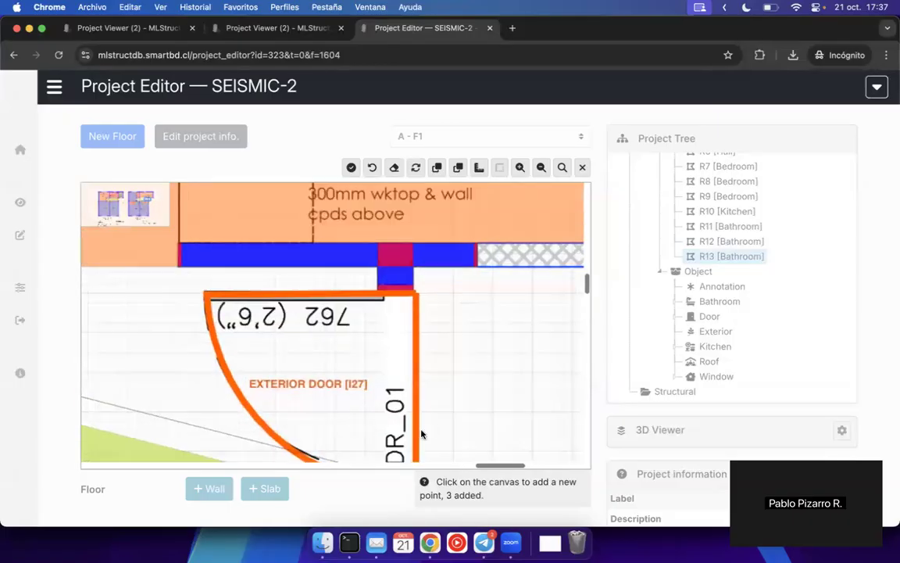
left_click(410, 273)
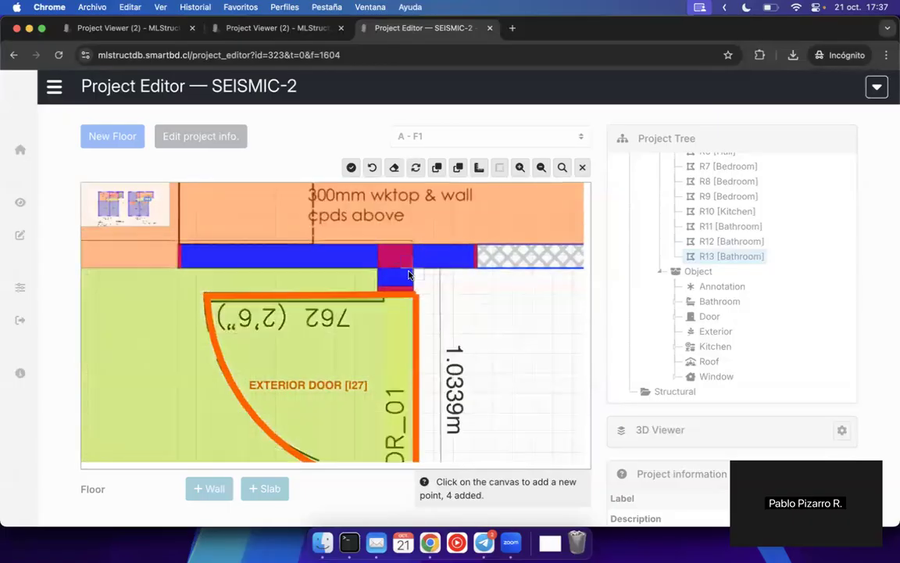
left_click(351, 167)
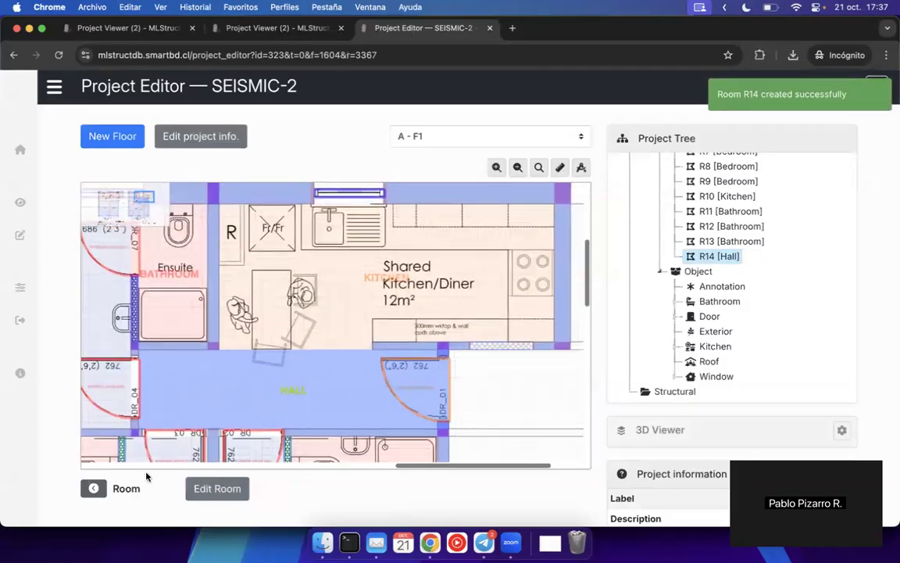
- Return to floor F1 and create a bathroom object of type Toilet for the ensuite beside Single Bedroom 03
left_click(93, 488)
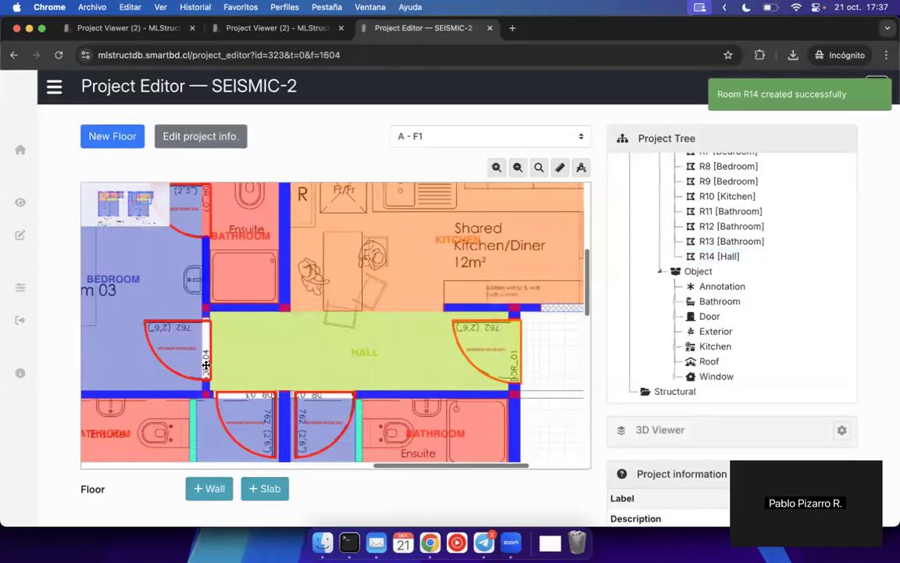
scroll(305, 347, "up", 3)
scroll(305, 347, "left", 2)
left_click_drag(302, 383, 328, 390)
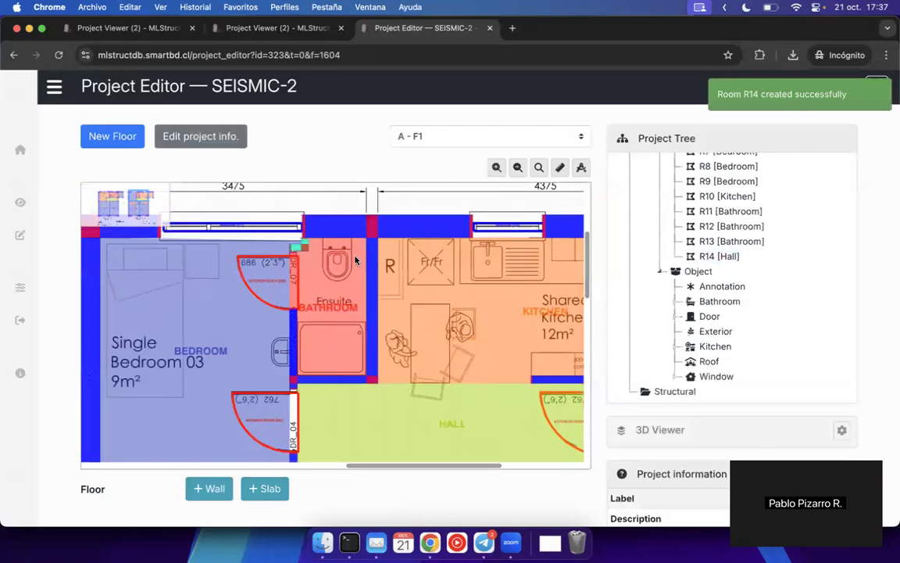
left_click_drag(356, 256, 387, 303)
scroll(387, 303, "up", 3)
right_click(712, 303)
left_click(750, 312)
left_click(386, 232)
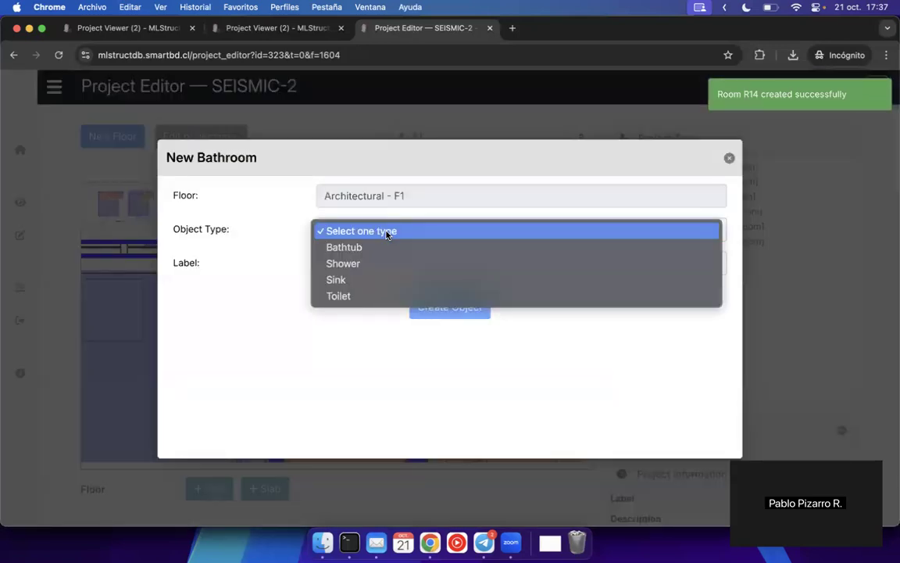
left_click(347, 297)
left_click(441, 305)
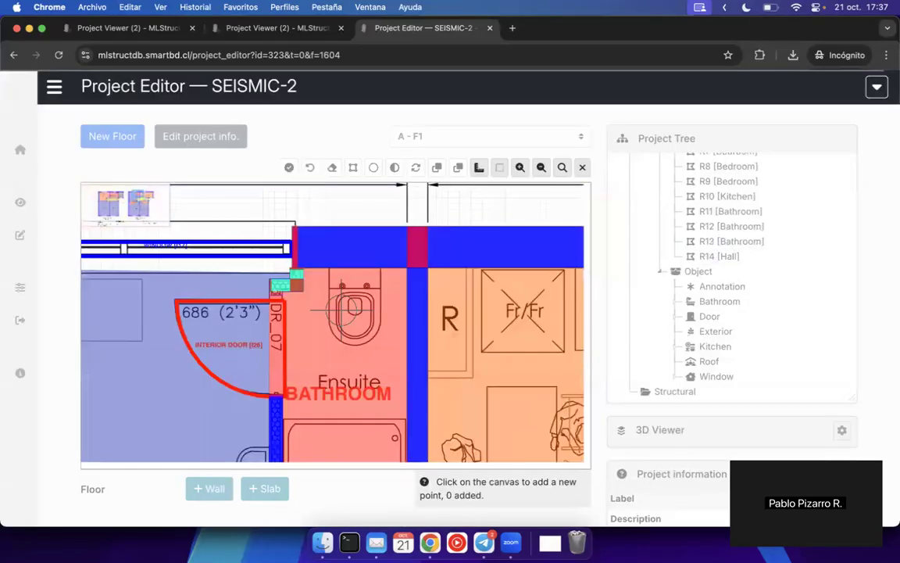
- Trace the toilet in the DR_07 ensuite from the upper wall around its rounded front, and finish the object
scroll(340, 311, "up", 3)
left_click(317, 227)
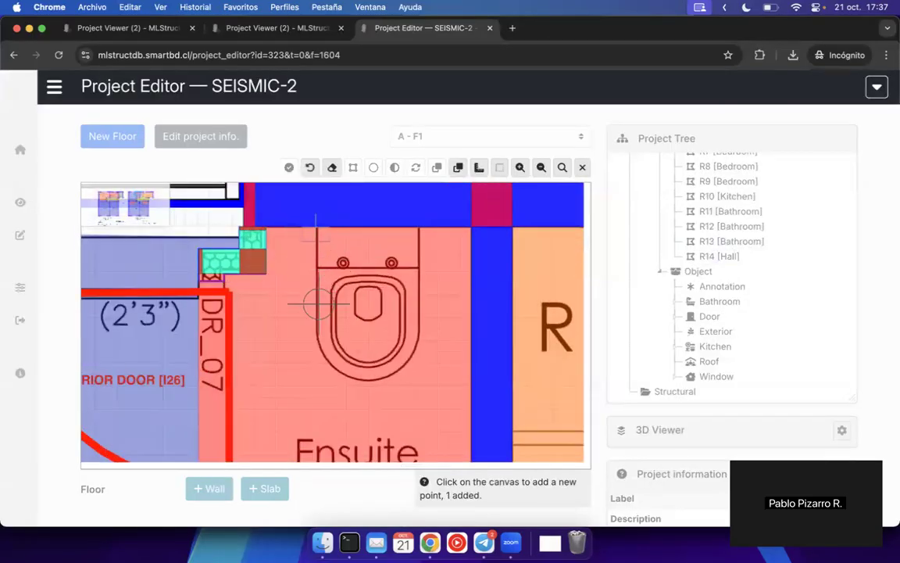
left_click(317, 338)
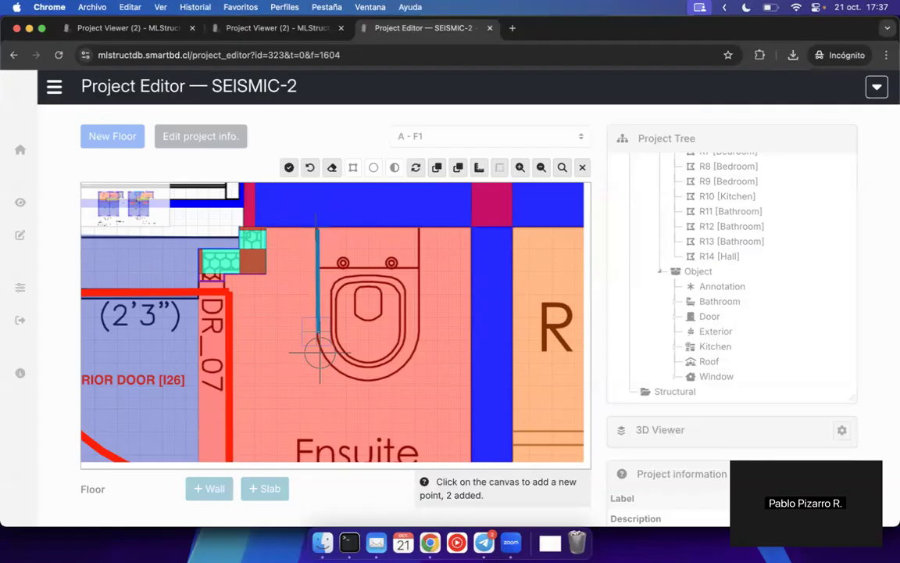
left_click(320, 352)
left_click(337, 366)
left_click(362, 382)
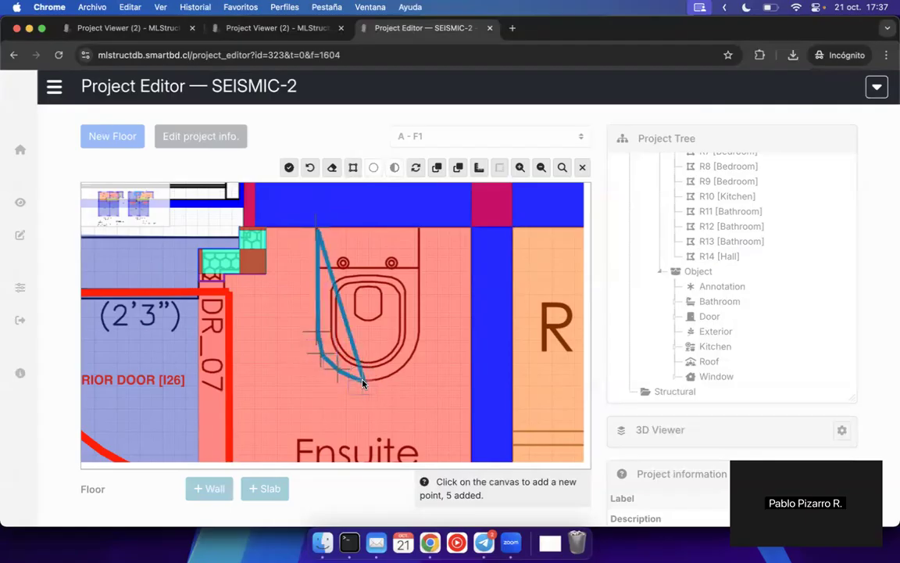
left_click(393, 376)
left_click(408, 361)
left_click(417, 344)
left_click(418, 331)
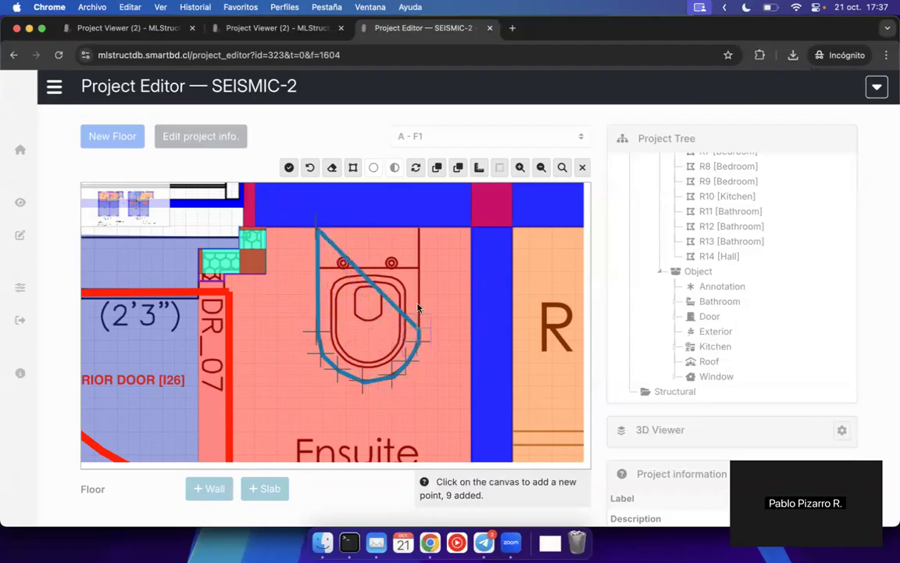
left_click(419, 228)
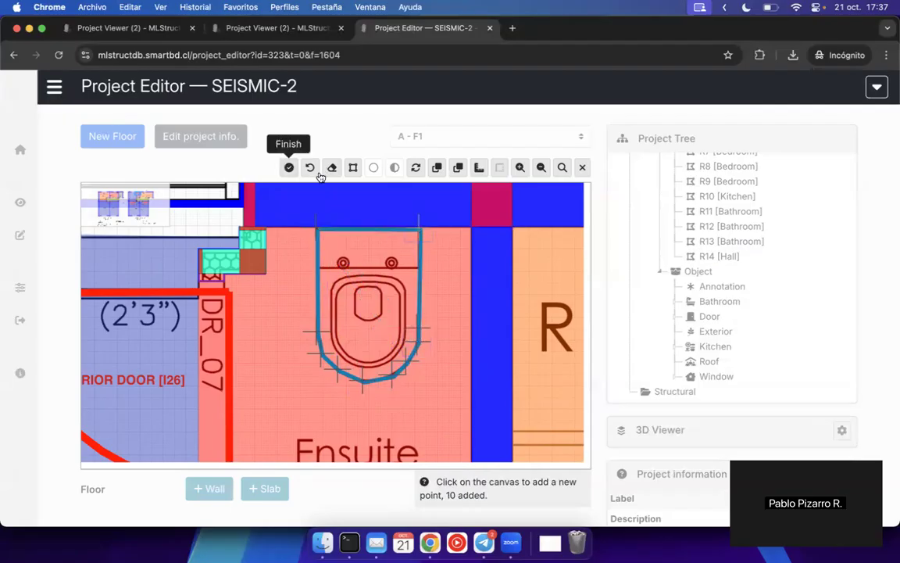
left_click(287, 167)
- Create another bathroom object of type Toilet for the DR_05 ensuite
scroll(386, 305, "down", 3)
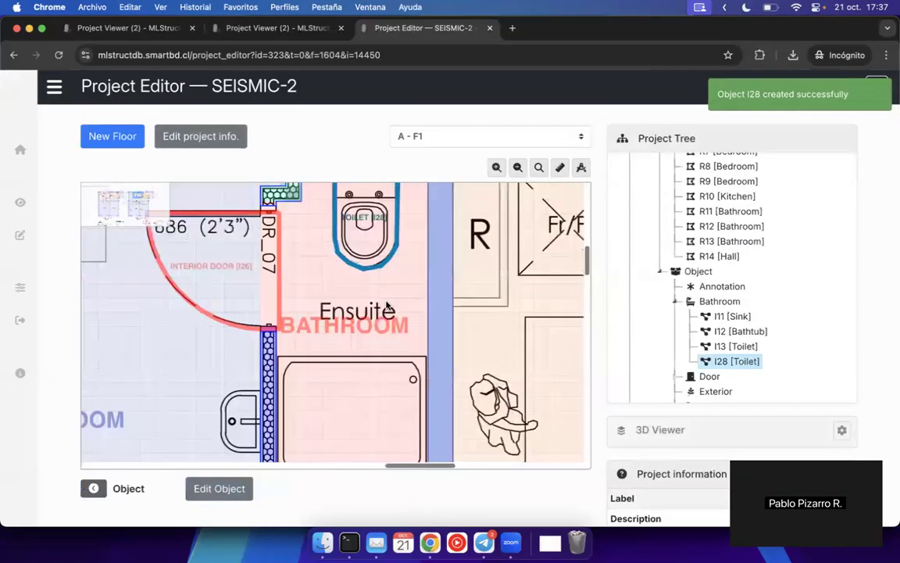
left_click_drag(388, 388, 390, 226)
left_click_drag(395, 339, 388, 211)
left_click_drag(294, 326, 440, 321)
left_click_drag(376, 333, 416, 334)
key("r")
left_click(431, 307)
- Trace the DR_05 ensuite toilet from the partition wall around its rounded front and back to the wall, and finish the object
scroll(462, 321, "up", 3)
left_click(454, 311)
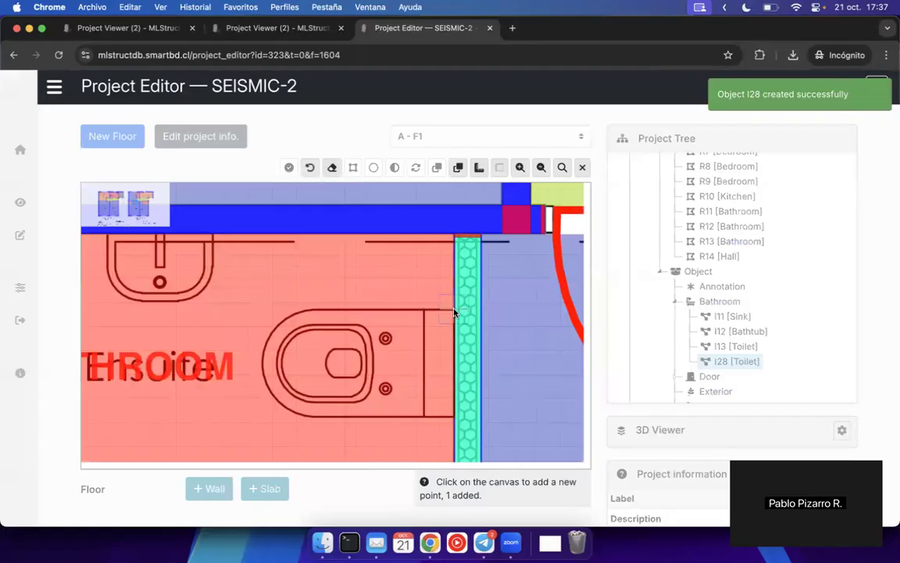
left_click(310, 310)
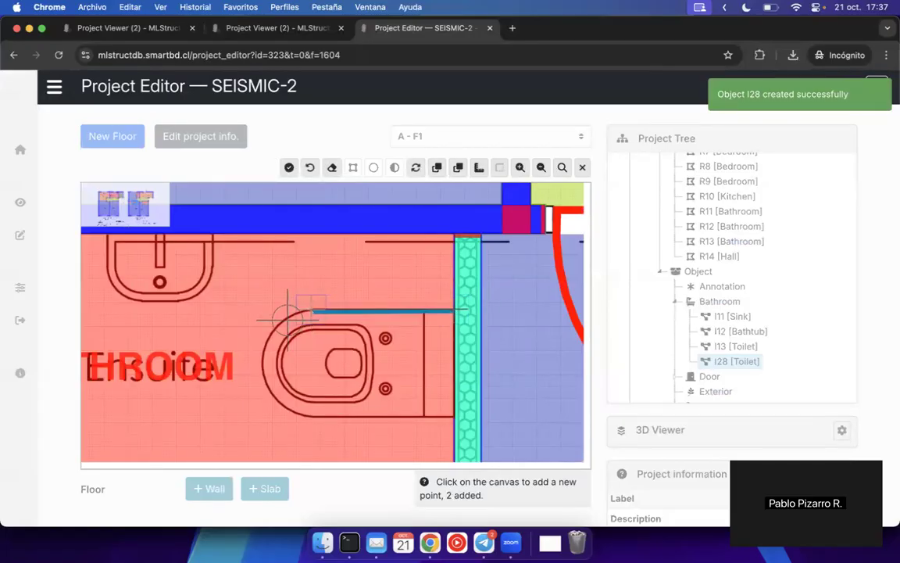
left_click(274, 320)
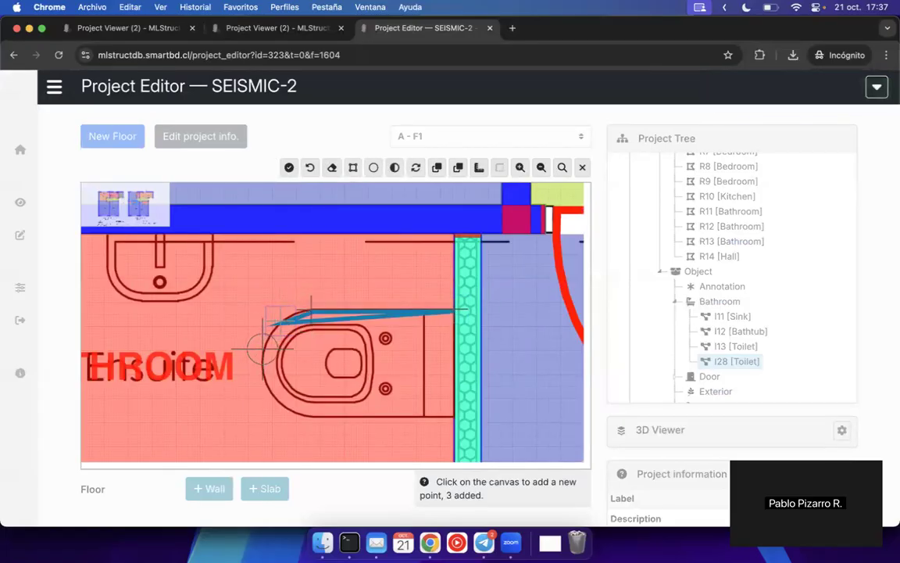
left_click(263, 349)
left_click(266, 381)
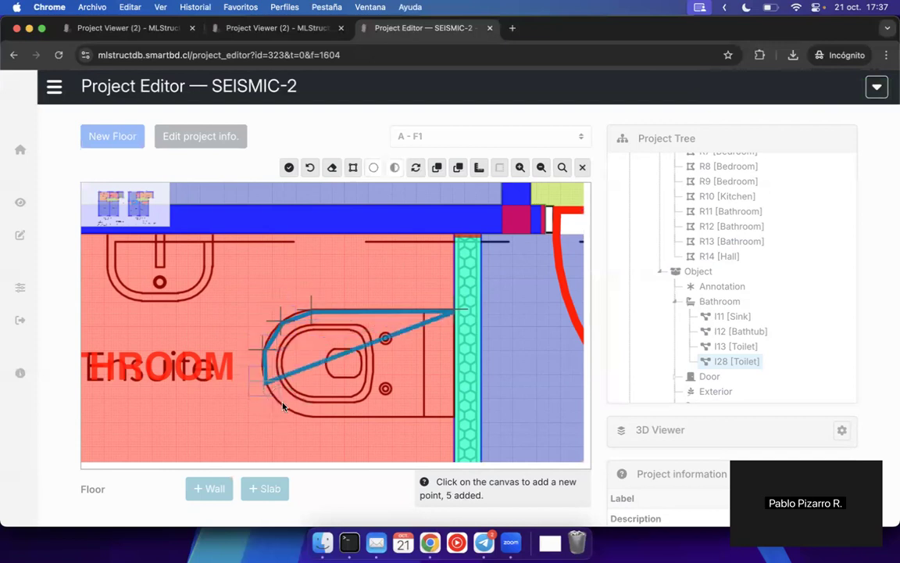
left_click(283, 407)
left_click(315, 417)
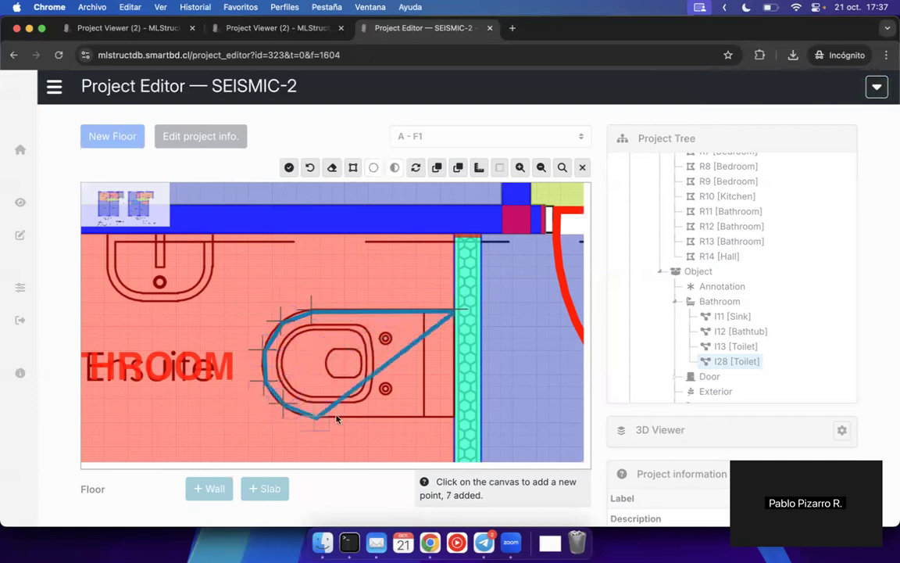
left_click(454, 416)
left_click(290, 169)
- Create another bathroom object of type Toilet for the DR_06 ensuite
scroll(235, 274, "right", 5)
scroll(234, 273, "down", 4)
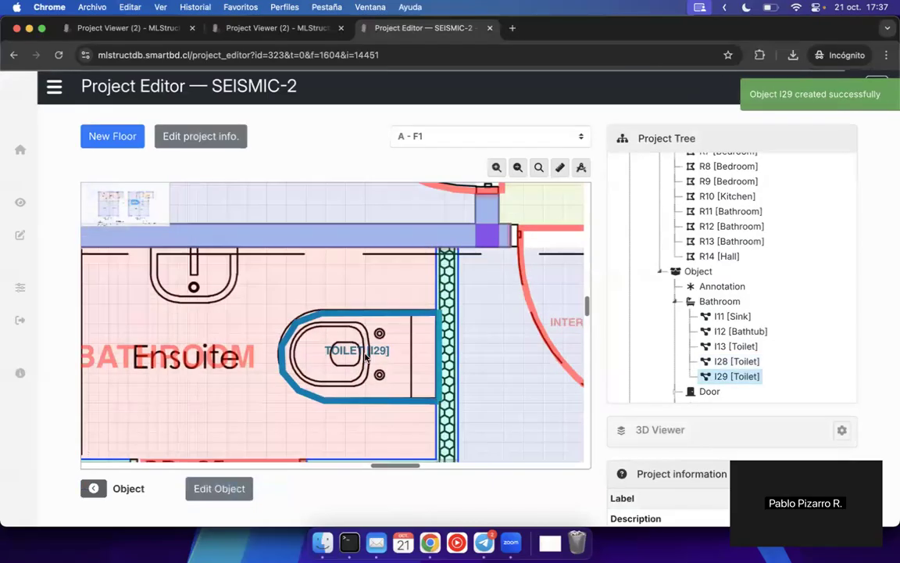
left_click_drag(352, 281, 34, 376)
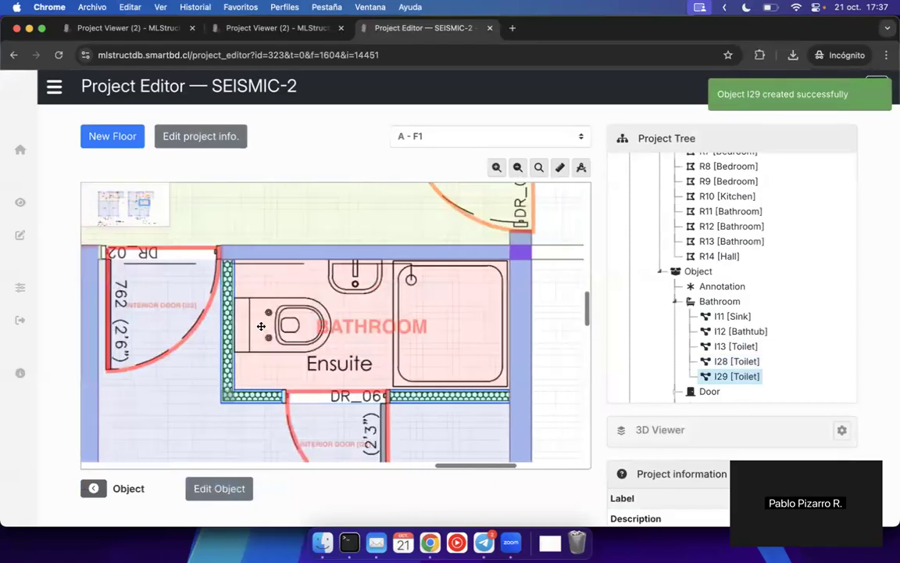
left_click(259, 325)
key("b")
left_click(450, 307)
- Trace the DR_06 ensuite toilet from the partition wall around its rounded front and back to the wall, and finish the object
scroll(227, 309, "up", 5)
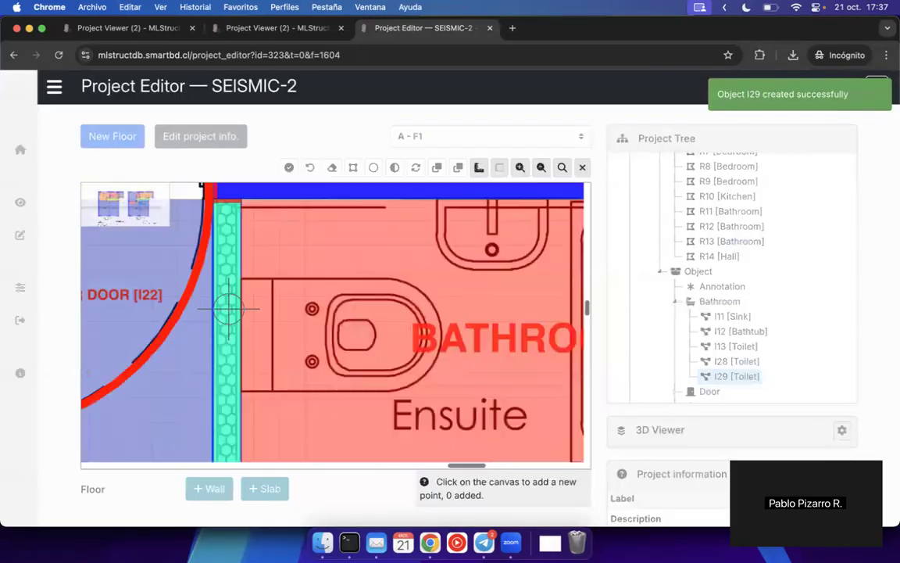
left_click(240, 280)
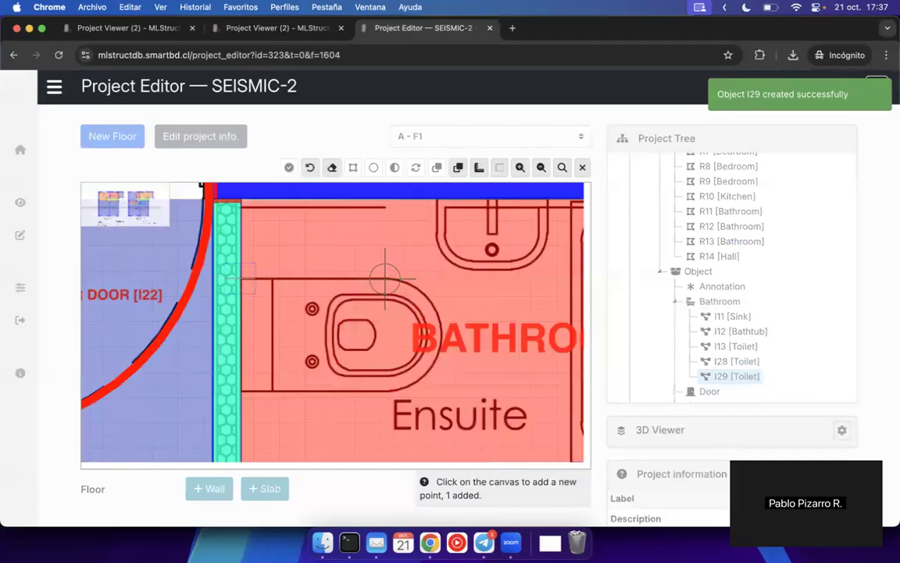
left_click(388, 280)
left_click(437, 297)
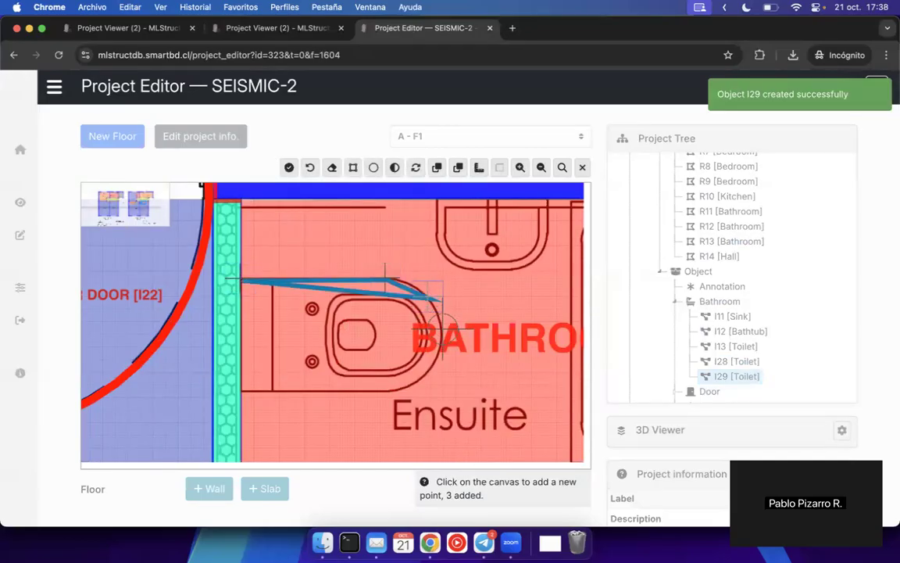
left_click(442, 332)
left_click(436, 359)
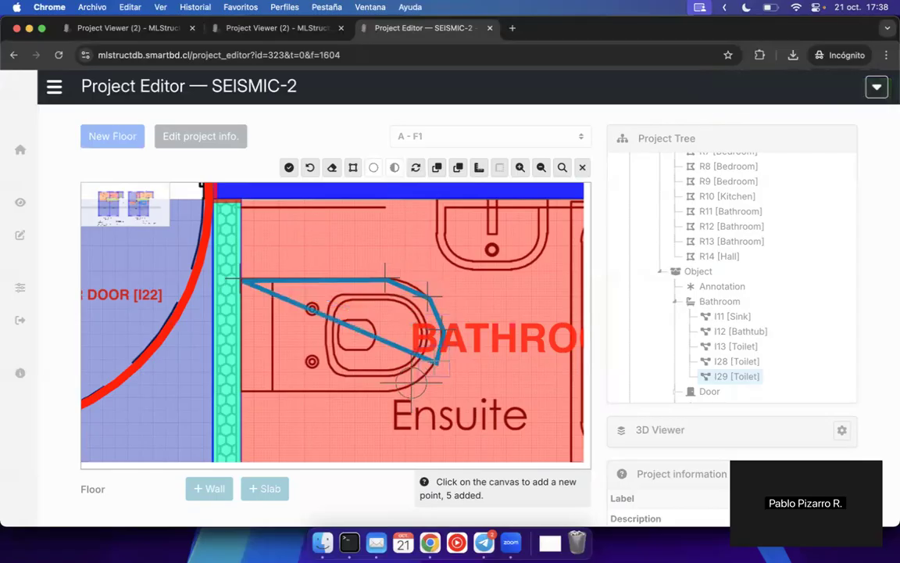
left_click(412, 384)
left_click(383, 392)
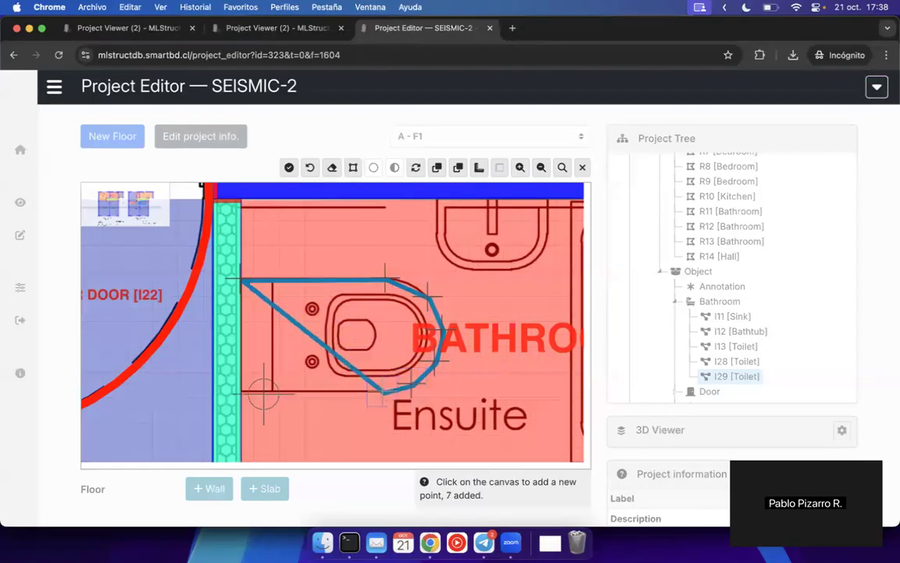
left_click(241, 394)
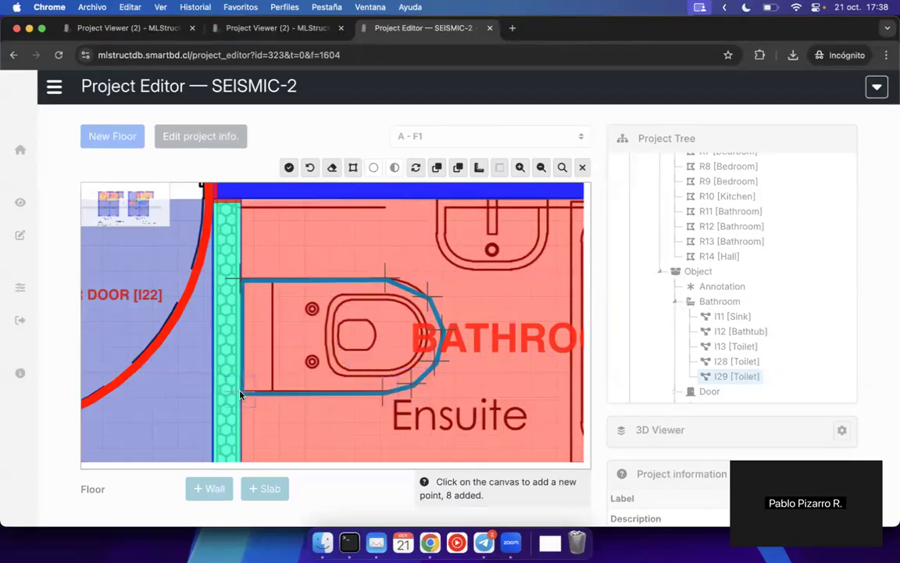
left_click(289, 167)
- Create a bathroom object of type Sink and trace the rounded basin on the upper wall of the DR_06 ensuite
left_click(376, 228)
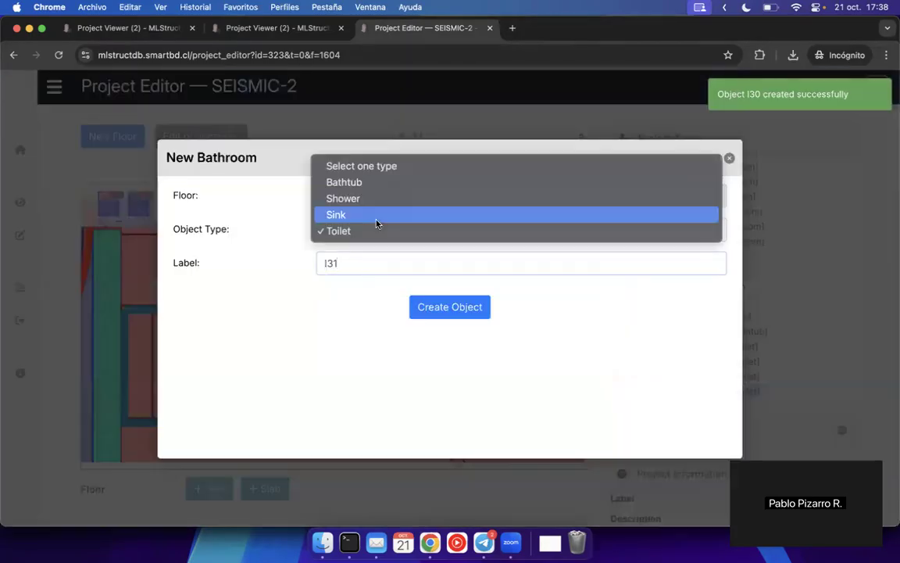
left_click(349, 215)
left_click(450, 306)
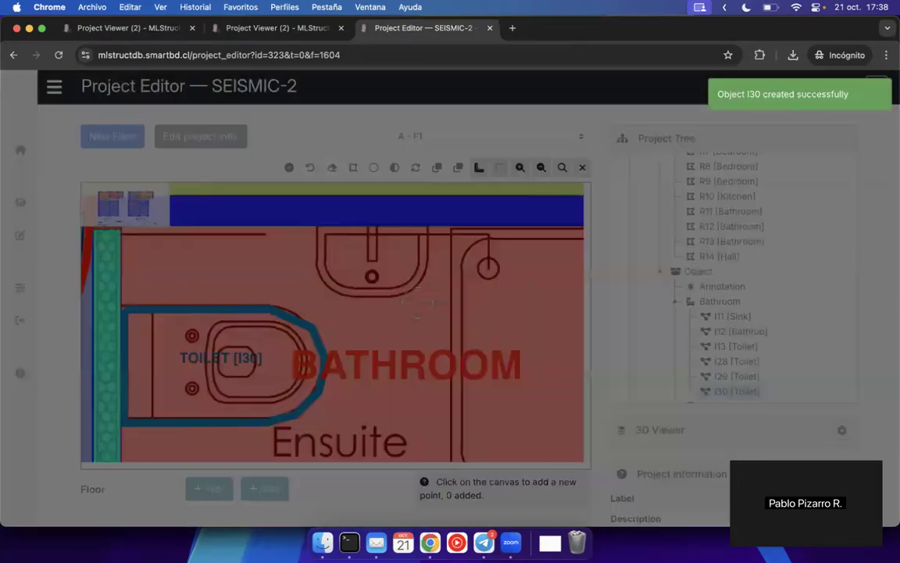
left_click(316, 219)
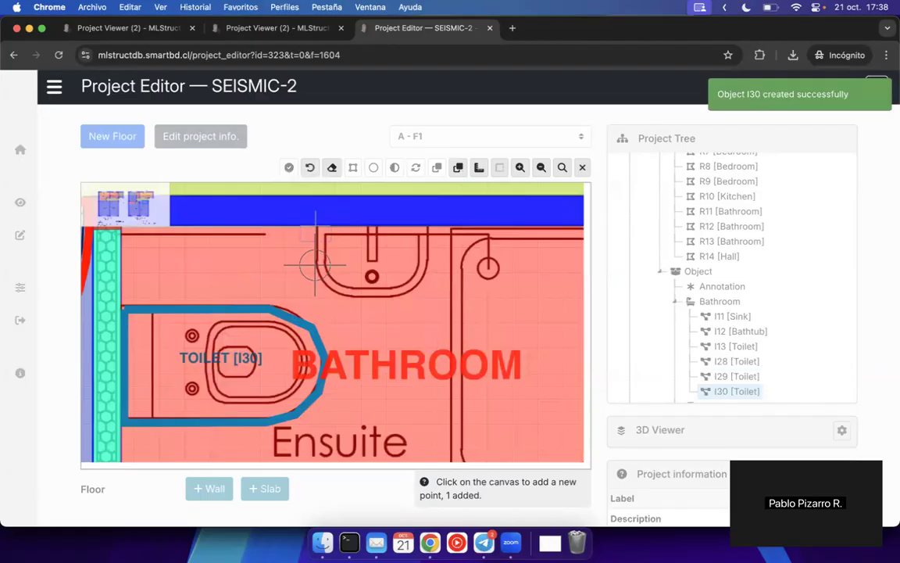
left_click(315, 267)
left_click(333, 292)
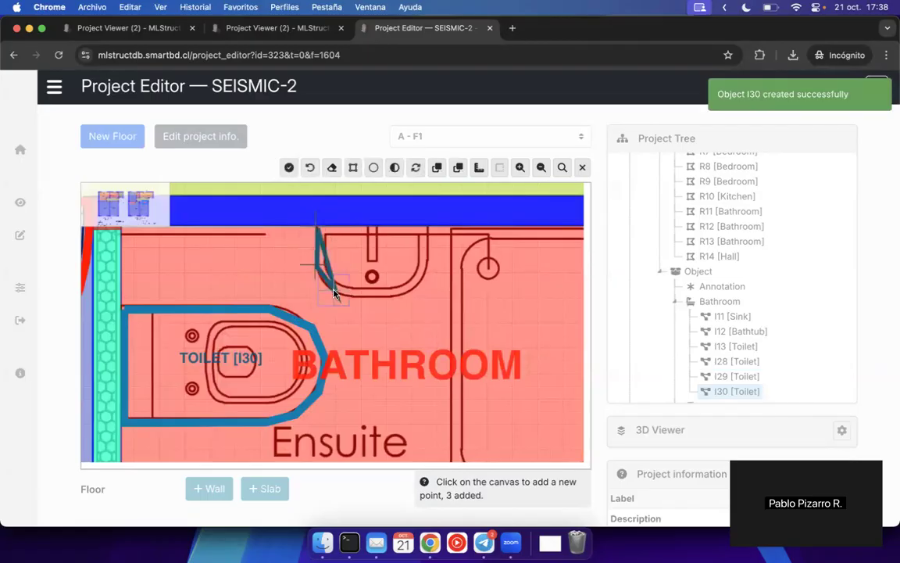
left_click(381, 298)
left_click(419, 289)
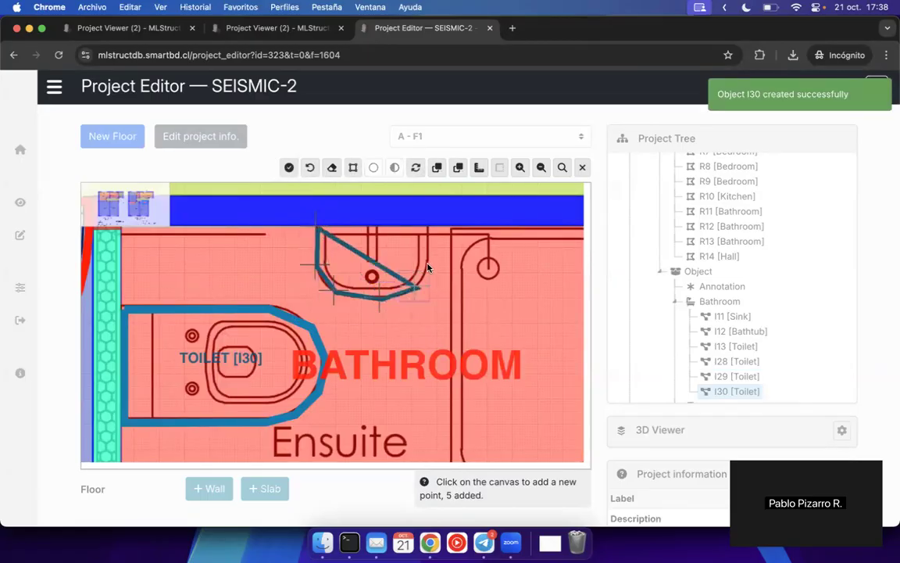
left_click(427, 268)
left_click(428, 228)
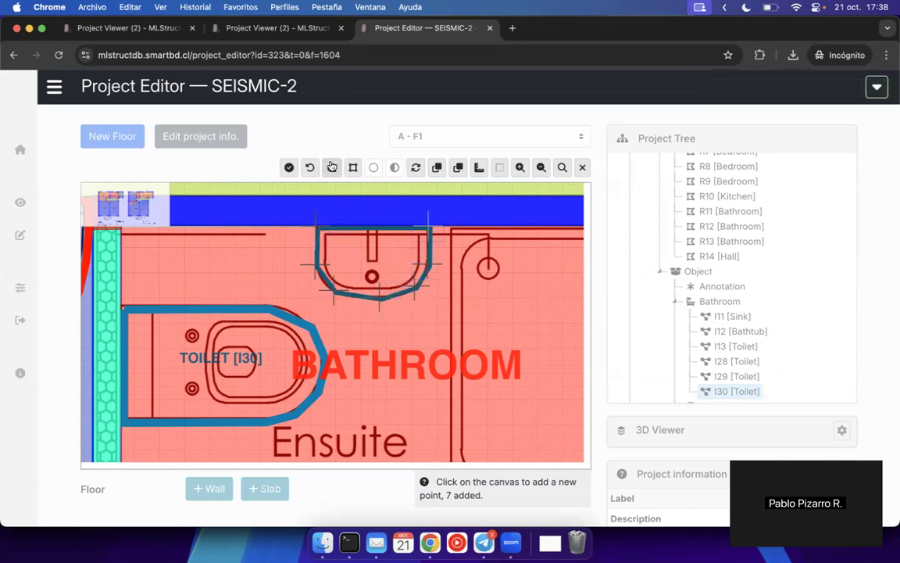
left_click(290, 168)
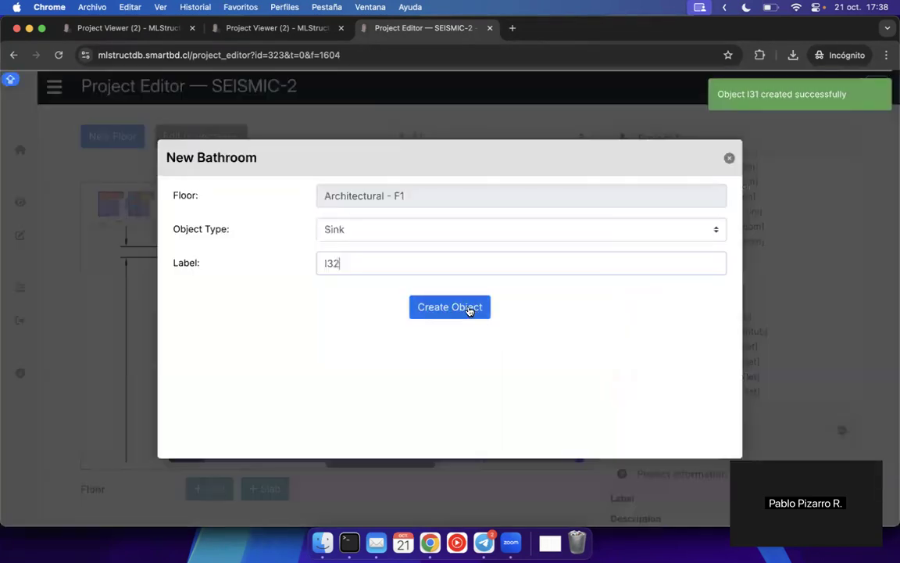
- Create another Sink object and outline the DR_05 ensuite basin as a rectangle from two opposite corners
left_click(468, 310)
scroll(322, 262, "up", 1)
scroll(308, 252, "up", 2)
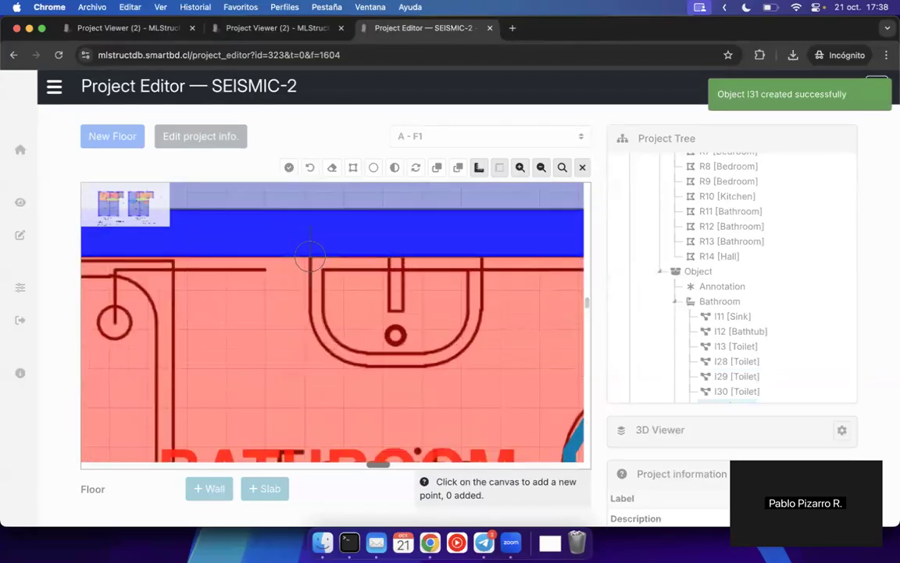
left_click(309, 255)
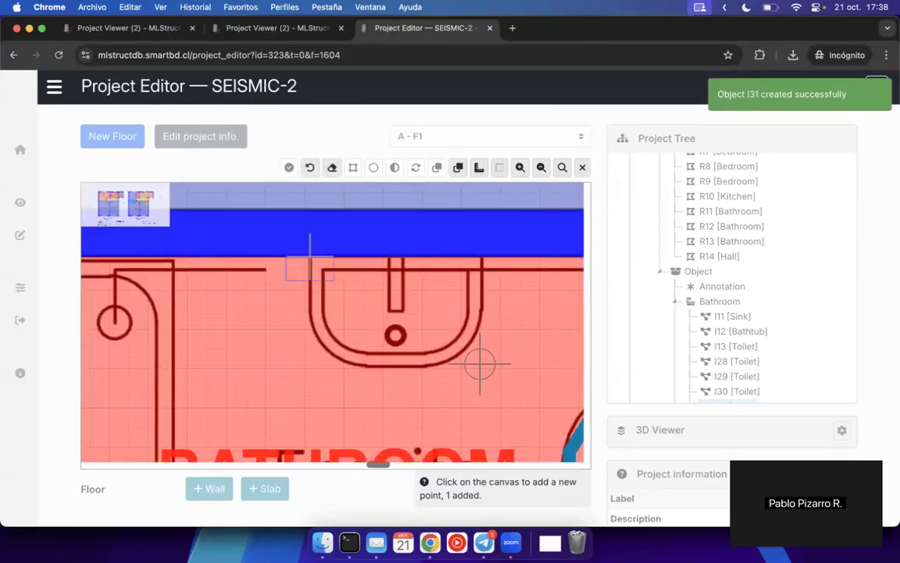
left_click(480, 363)
left_click(353, 168)
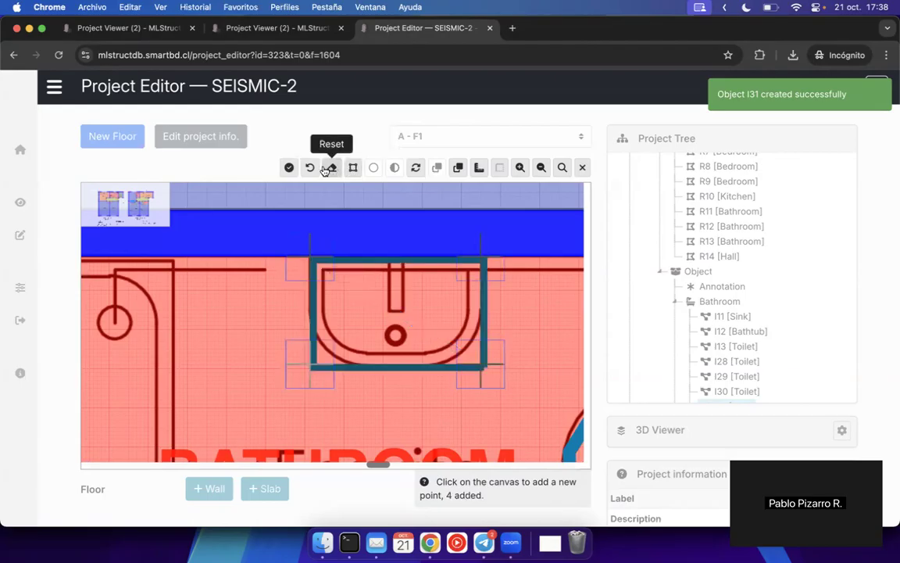
left_click(289, 168)
- Create another bathroom object of type Sink for the basin on the Single Bedroom 03 wall beside the DR_07 ensuite
scroll(357, 316, "down", 2)
left_click_drag(323, 384, 418, 349)
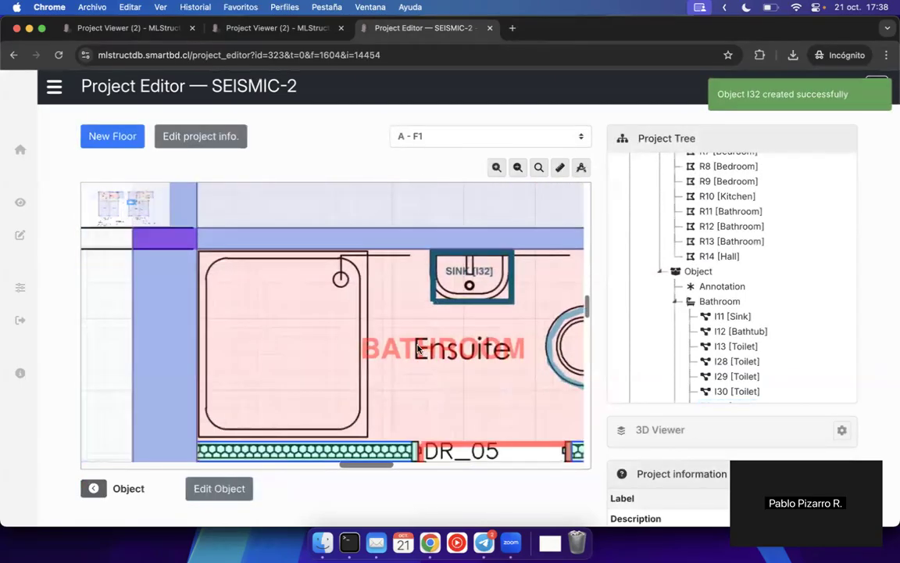
scroll(418, 349, "down", 3)
left_click_drag(482, 306, 338, 374)
left_click_drag(525, 265, 449, 339)
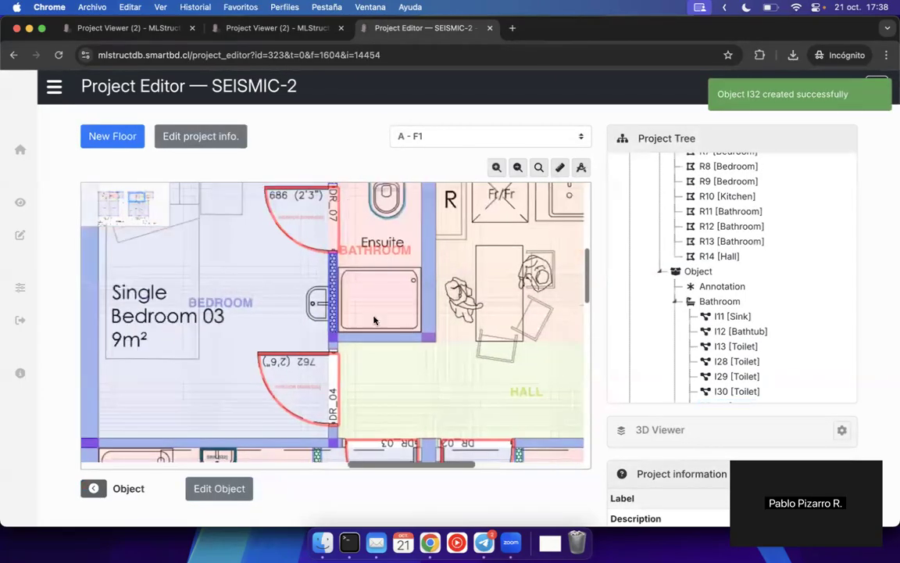
scroll(373, 321, "up", 4)
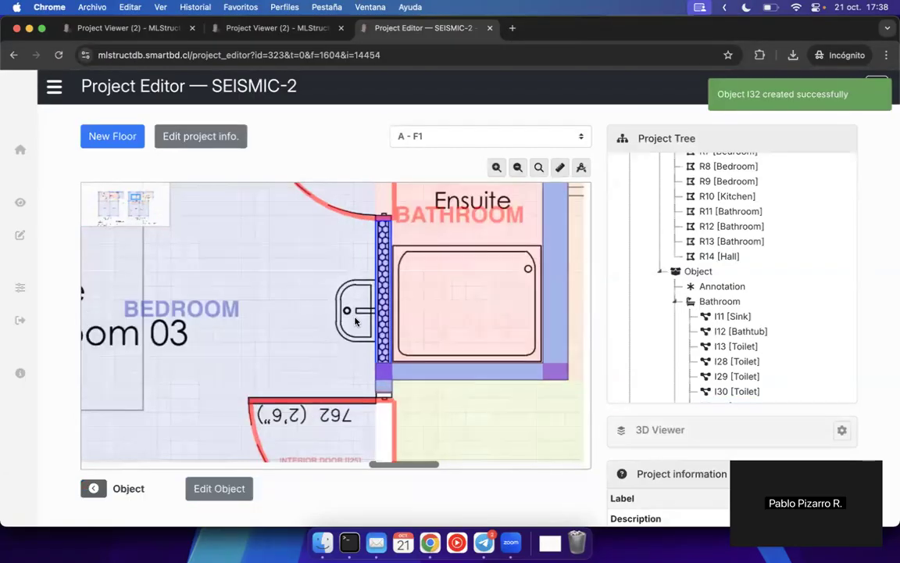
key("r")
left_click(423, 307)
- Trace the rounded basin on the Single Bedroom 03 wall from wall edge to wall edge, and finish the Sink object
scroll(347, 300, "up", 3)
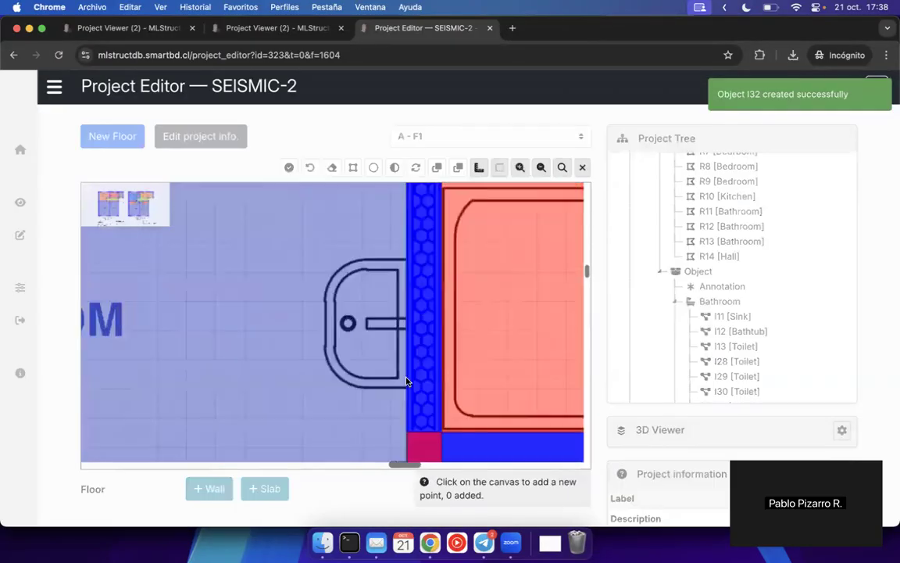
left_click(407, 391)
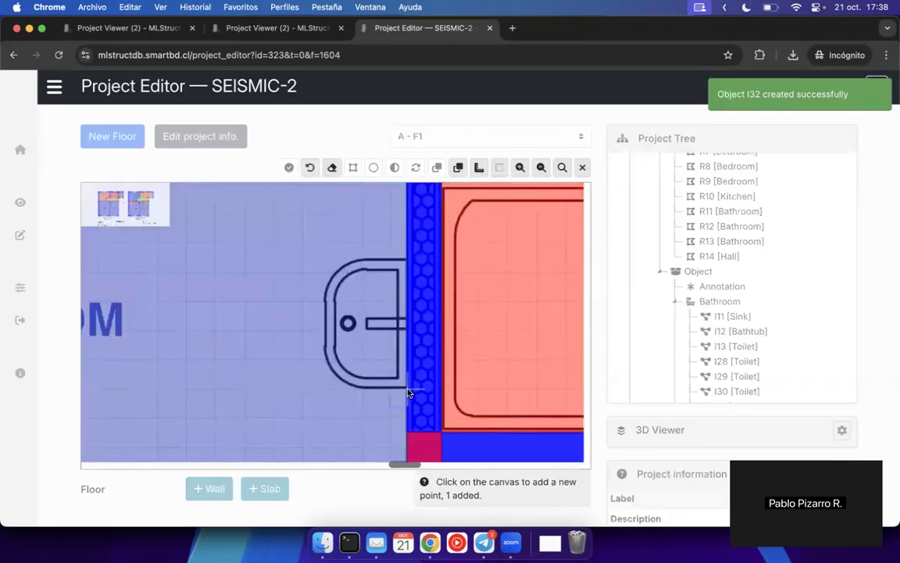
left_click(359, 388)
scroll(359, 389, "down", 1)
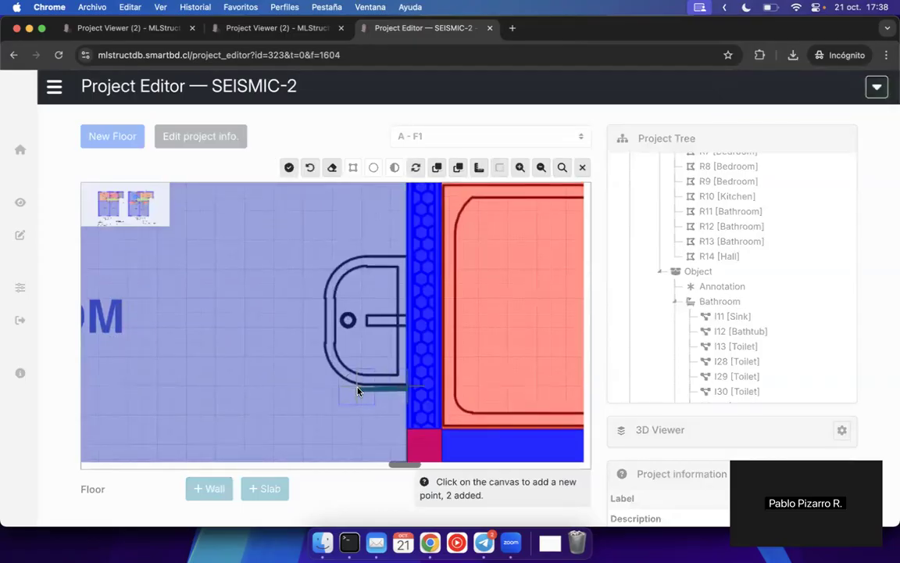
left_click(321, 354)
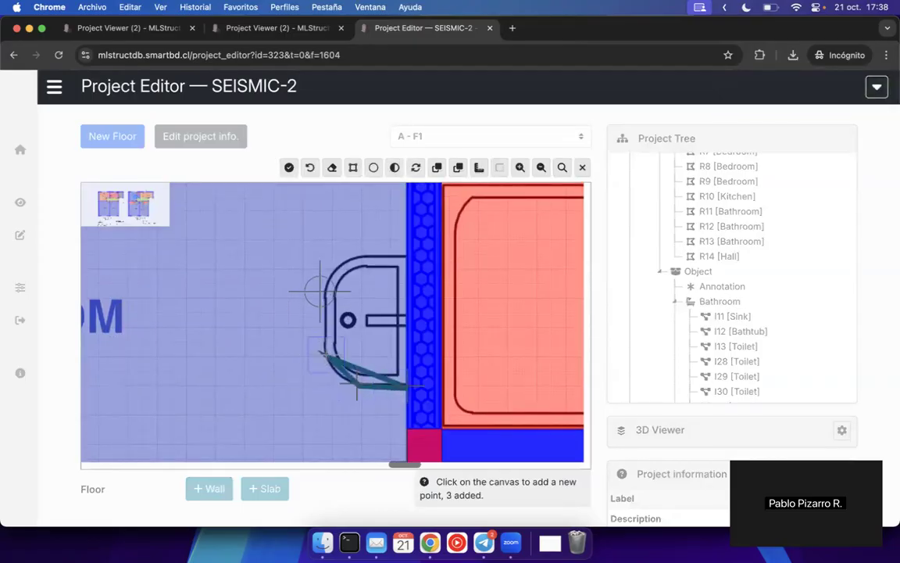
left_click(321, 298)
left_click(355, 261)
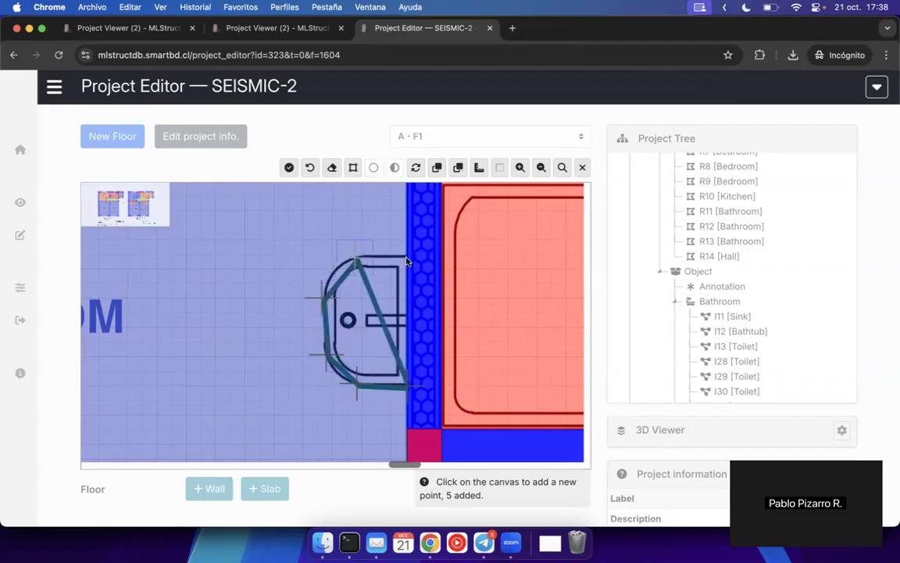
left_click(406, 254)
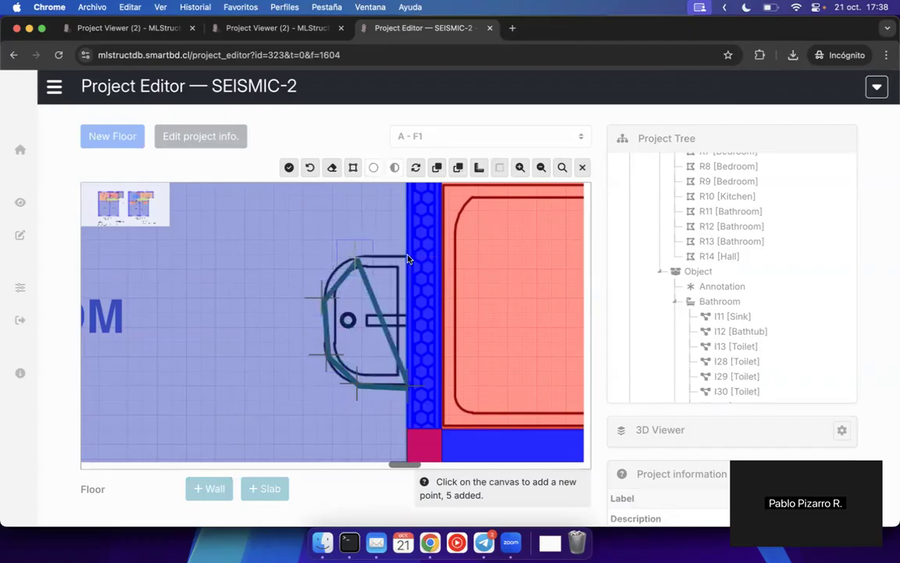
left_click(289, 167)
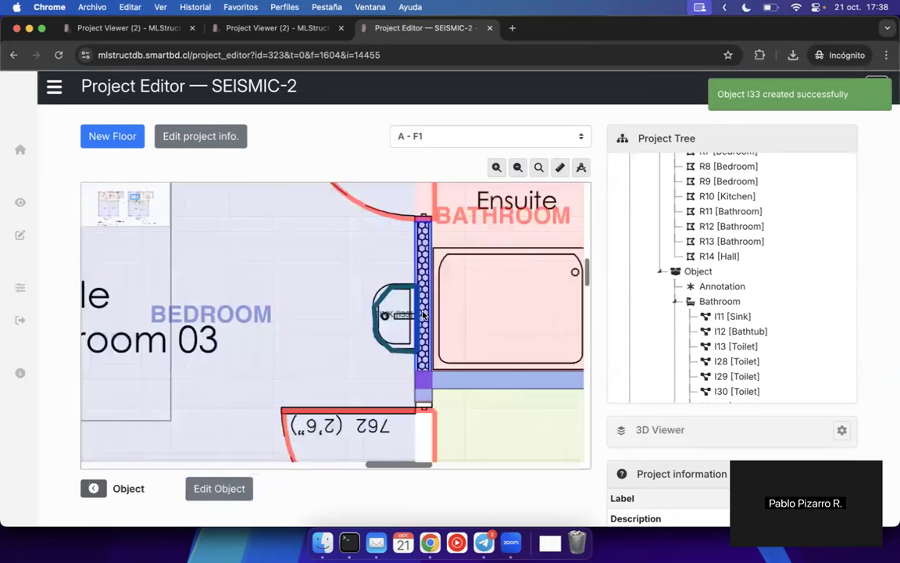
- Create a bathroom object of type Shower for the DR_06 ensuite
left_click_drag(387, 373, 226, 302)
scroll(398, 335, "down", 5)
left_click_drag(571, 343, 444, 191)
left_click_drag(312, 350, 370, 326)
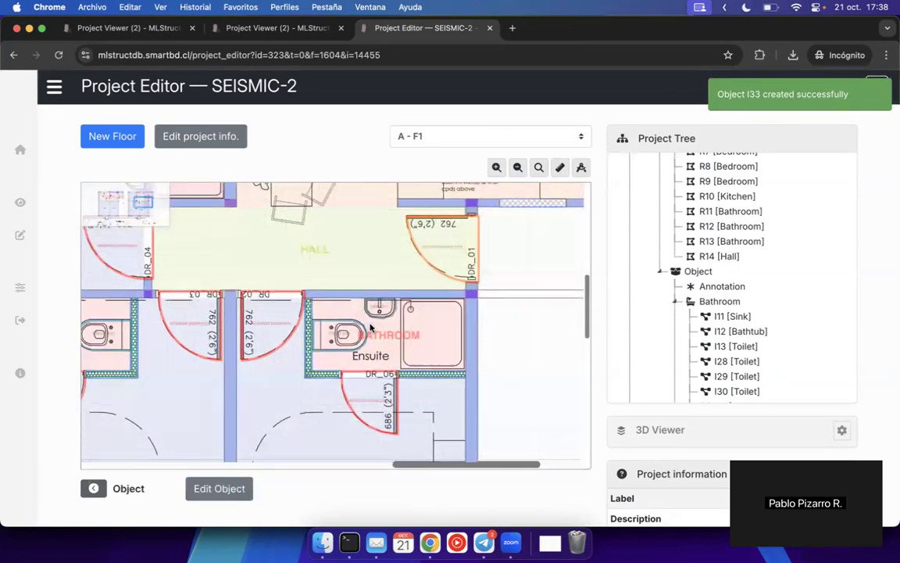
key("b")
left_click(376, 222)
left_click(354, 216)
left_click(437, 307)
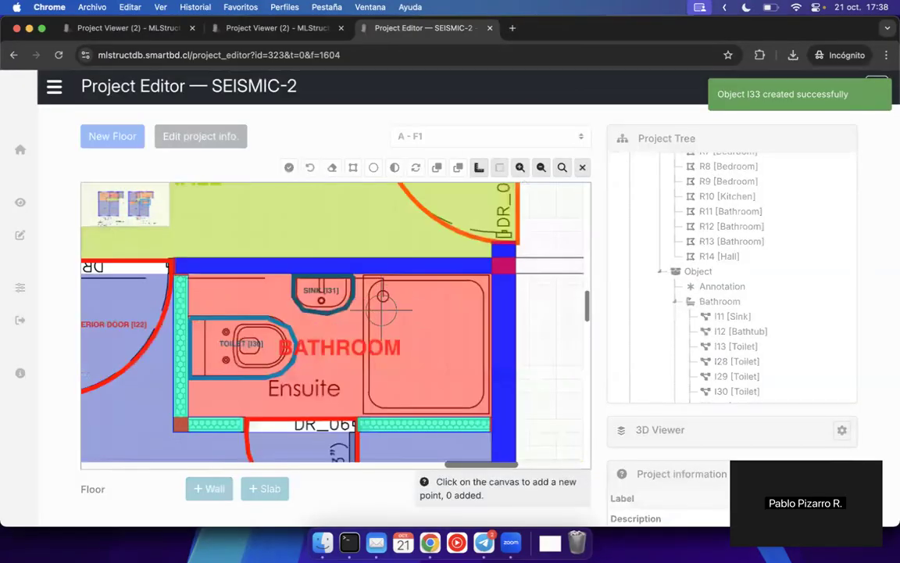
- Outline the DR_06 ensuite shower tray as a rectangle from two opposite corners, and finish the object
left_click(363, 412)
scroll(486, 337, "up", 4)
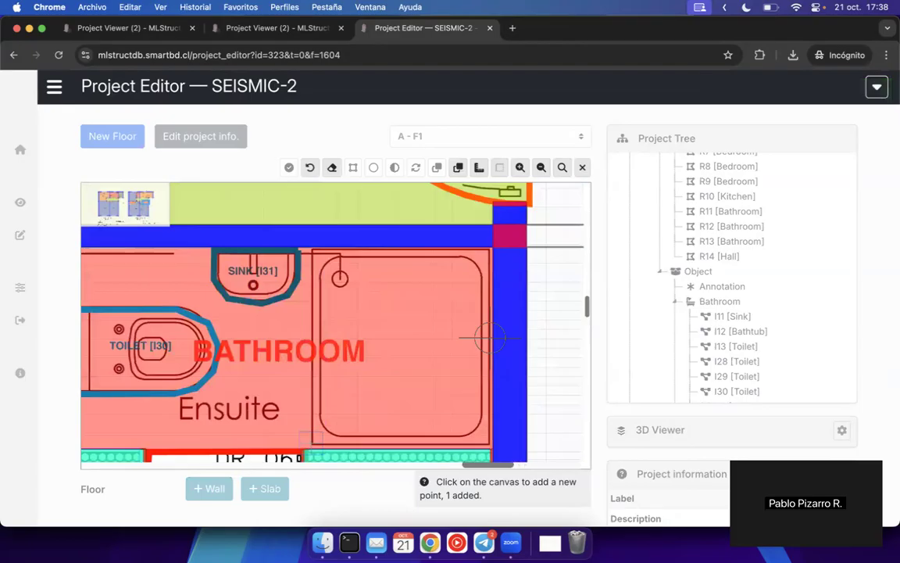
left_click(492, 226)
left_click(353, 168)
left_click(289, 167)
- Create another Shower object and outline the DR_05 ensuite shower tray as a rectangle from two opposite corners
scroll(358, 294, "down", 5)
left_click_drag(270, 320, 523, 339)
left_click_drag(238, 341, 594, 311)
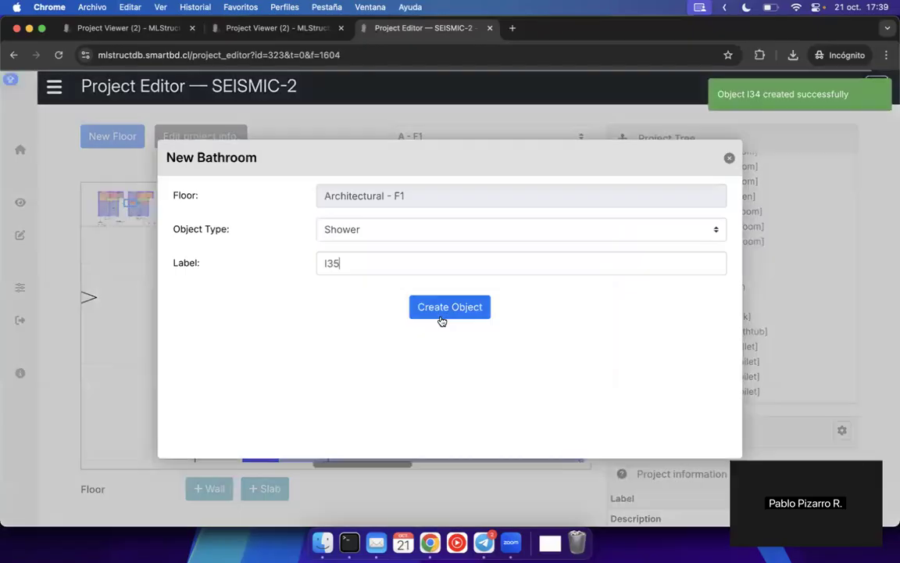
left_click(444, 311)
scroll(370, 318, "up", 3)
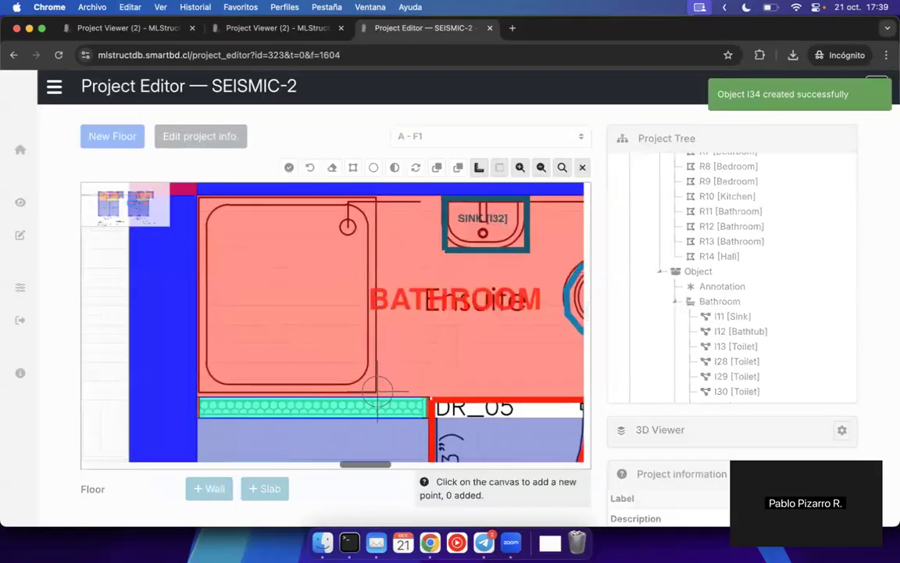
left_click(376, 390)
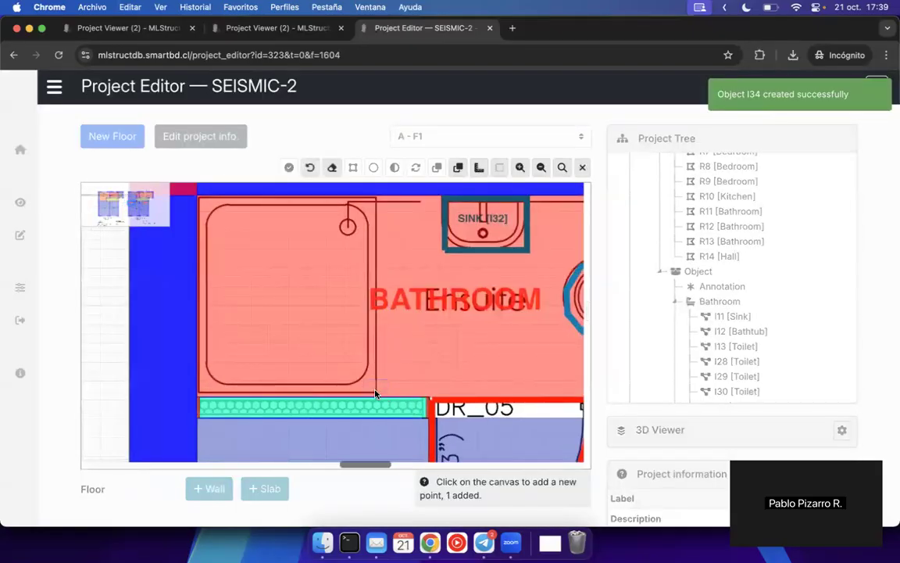
left_click(199, 196)
left_click(354, 167)
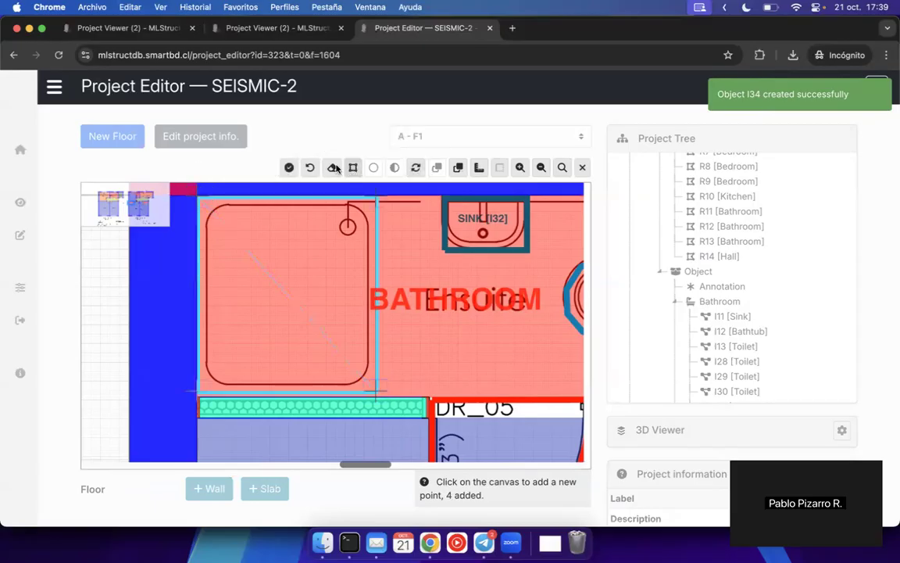
left_click(290, 166)
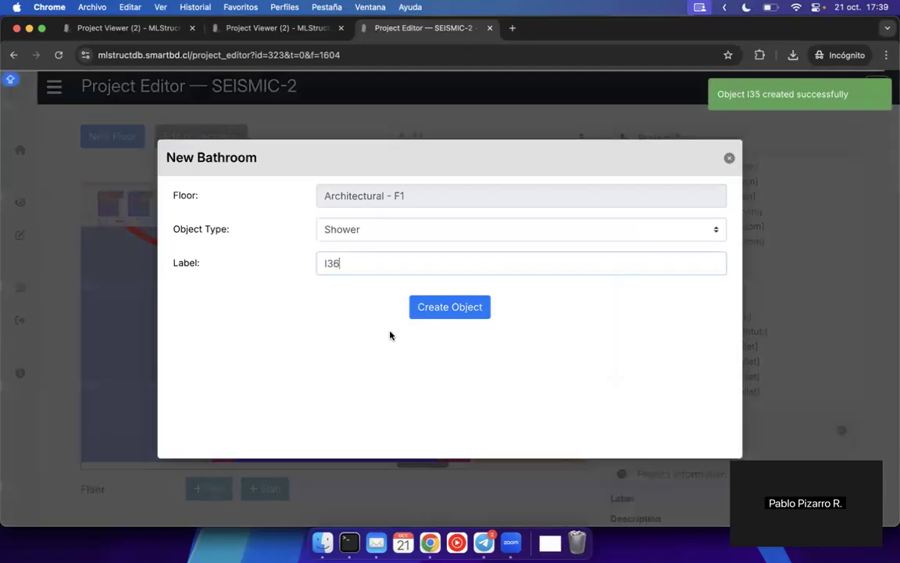
- Create another Shower object and outline the tray in the DR_07 ensuite beside the kitchen as a rectangle
left_click(447, 307)
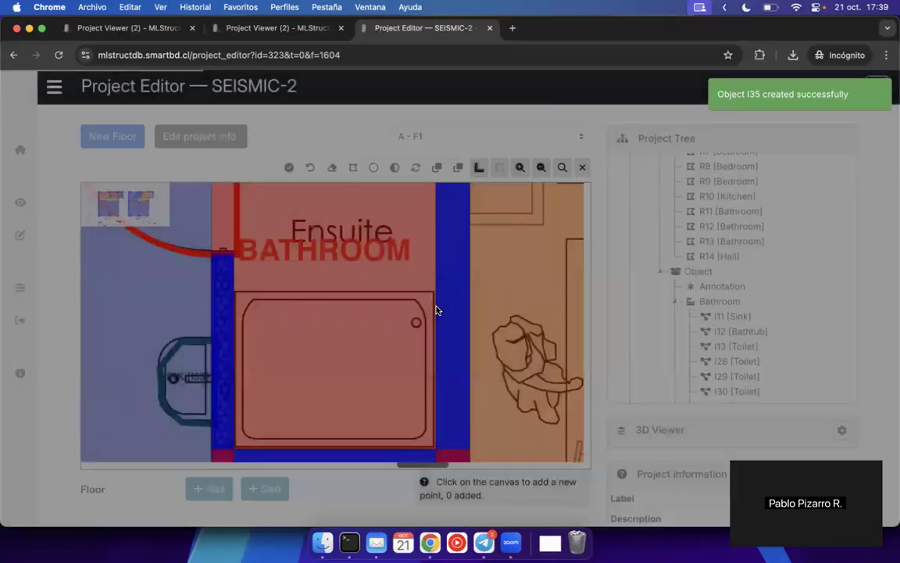
left_click(227, 290)
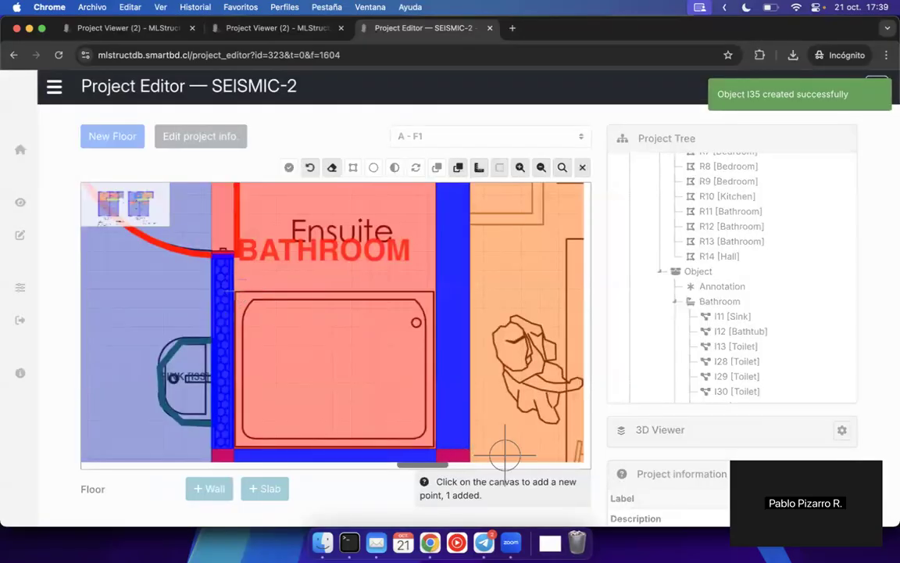
left_click(434, 448)
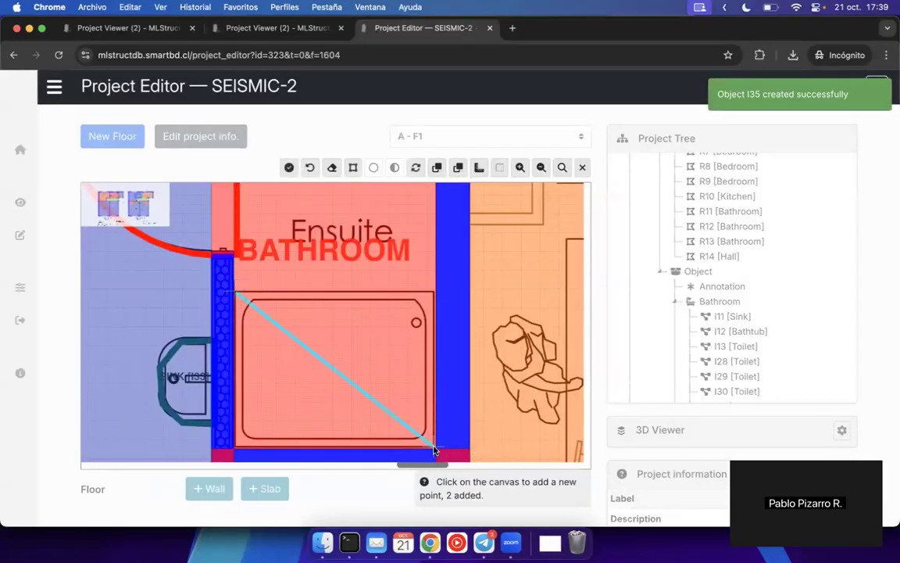
left_click(353, 168)
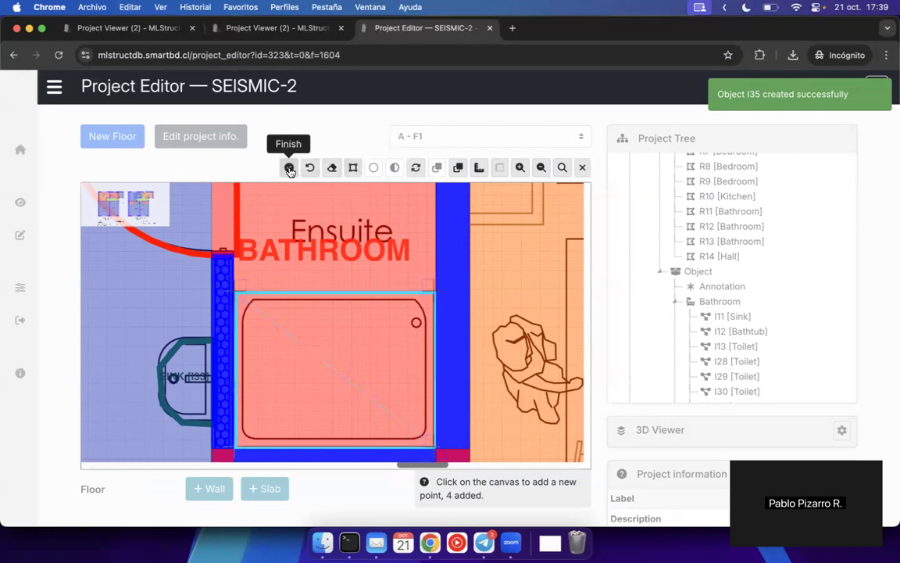
left_click(289, 167)
- Create a kitchen object of type Sink for the Shared Kitchen/Diner
left_click_drag(388, 329, 151, 414)
left_click_drag(373, 363, 282, 338)
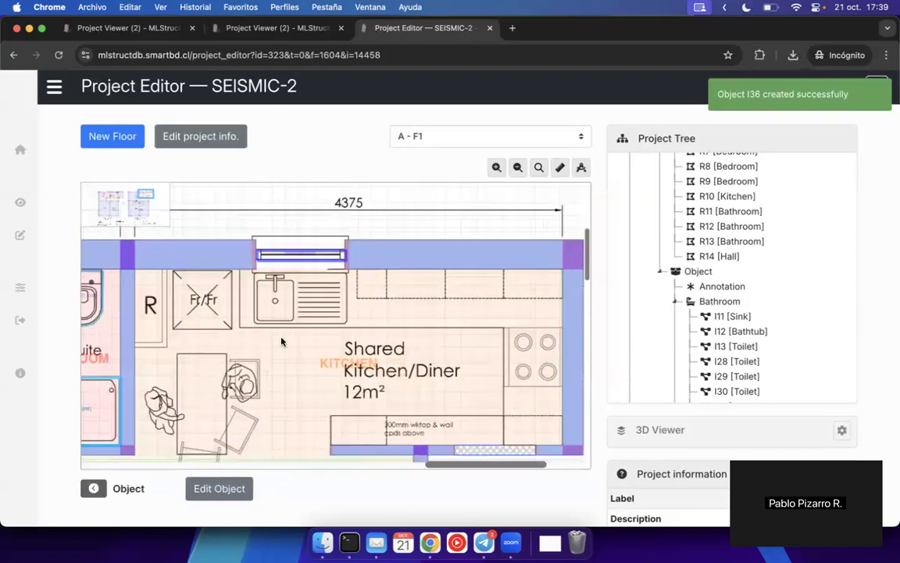
scroll(673, 316, "down", 5)
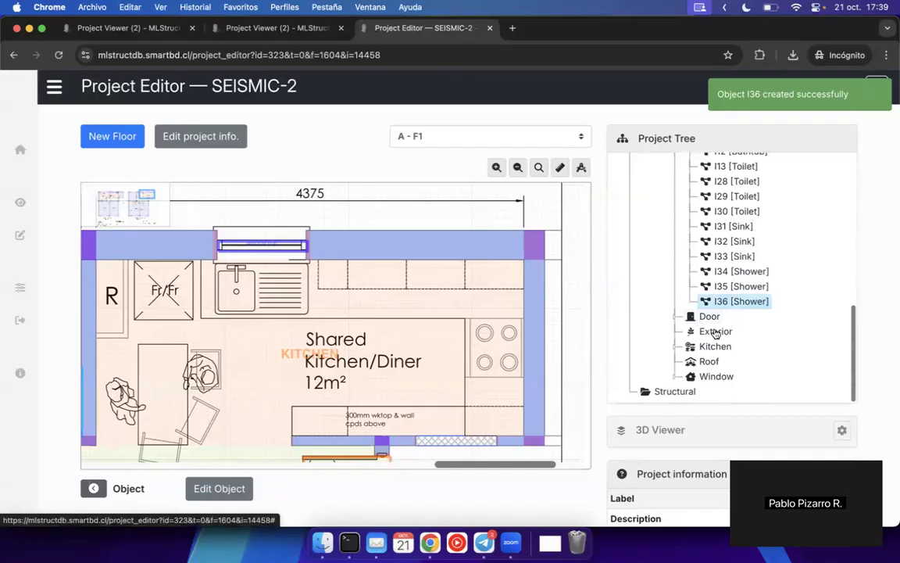
right_click(708, 346)
left_click(754, 359)
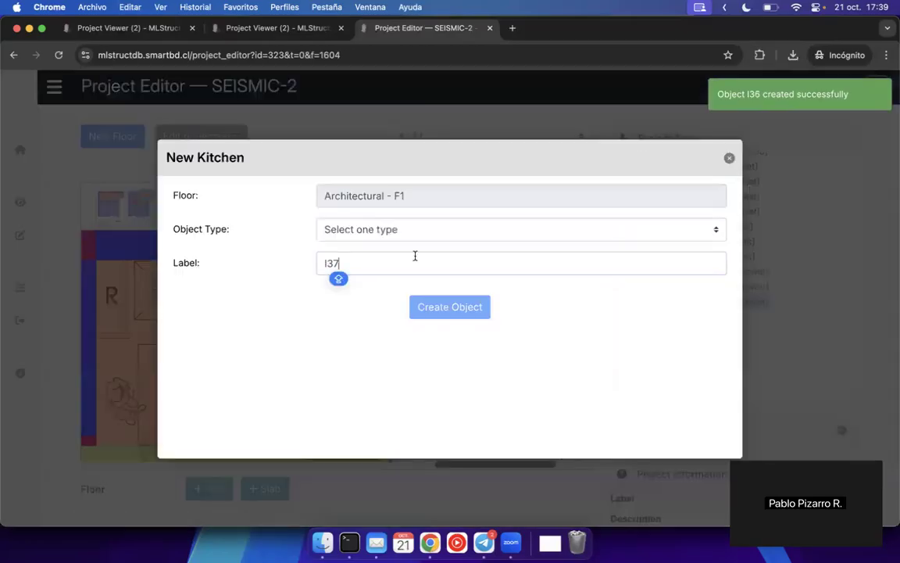
left_click(371, 235)
left_click(349, 311)
left_click(458, 305)
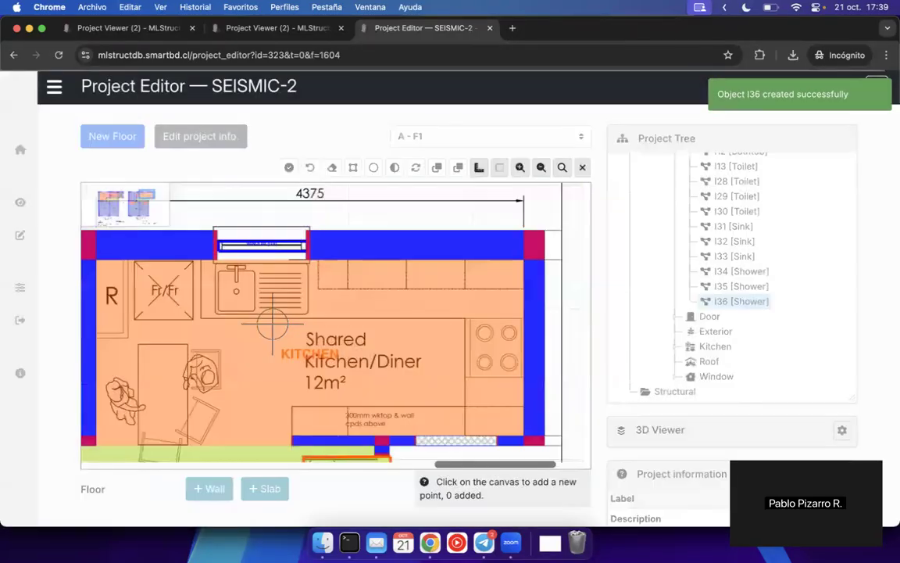
- Outline the kitchen sink and drainer below the window as a rectangle from two opposite corners, and finish the object
scroll(154, 302, "up", 3)
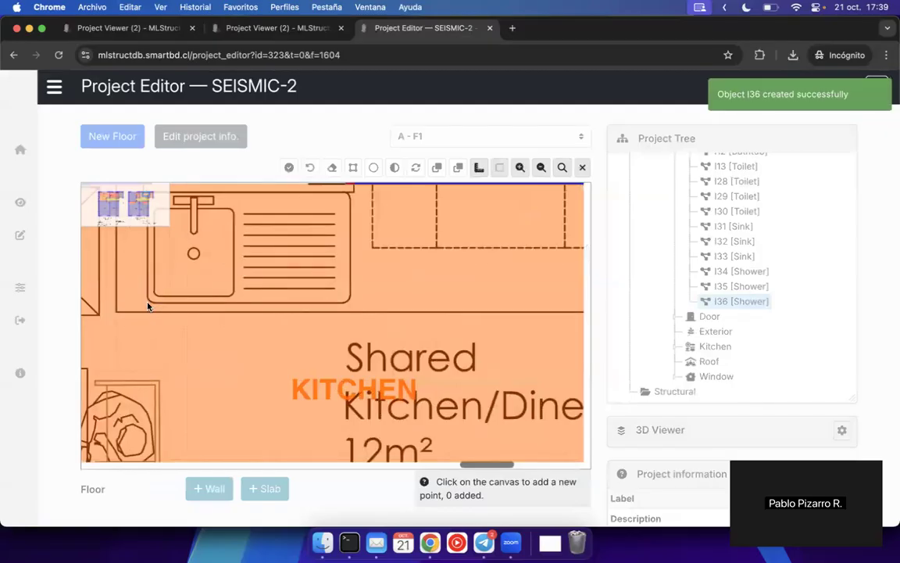
left_click(344, 187)
scroll(346, 195, "up", 2)
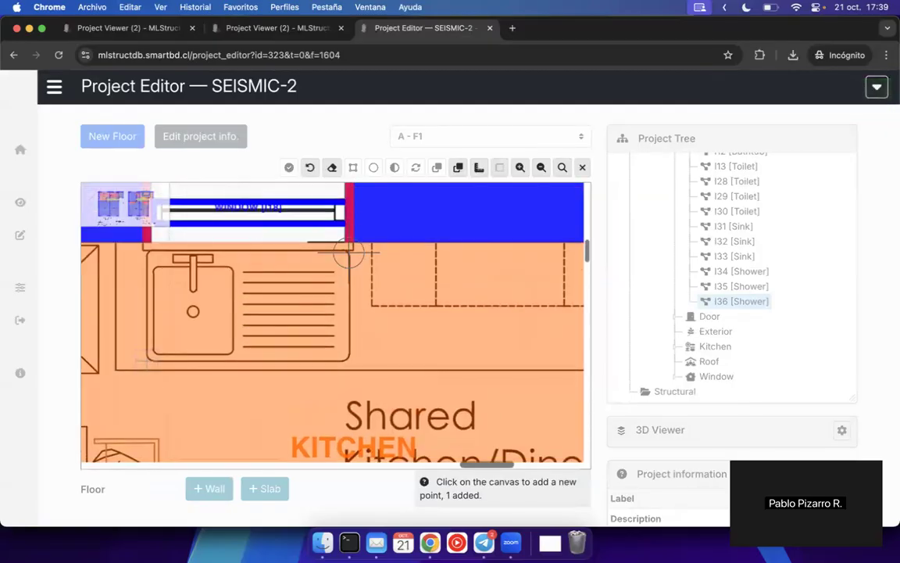
left_click(148, 362)
left_click(352, 168)
left_click(289, 167)
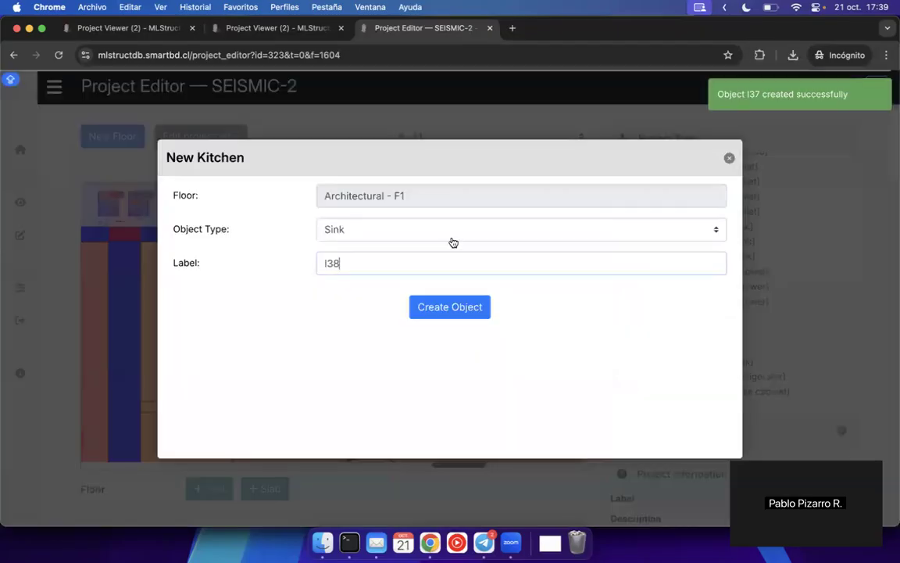
- Create a kitchen object of type Refrigerator and outline the Fr/Fr unit as a rectangle from two opposite corners
left_click(421, 230)
left_click(385, 232)
left_click(446, 309)
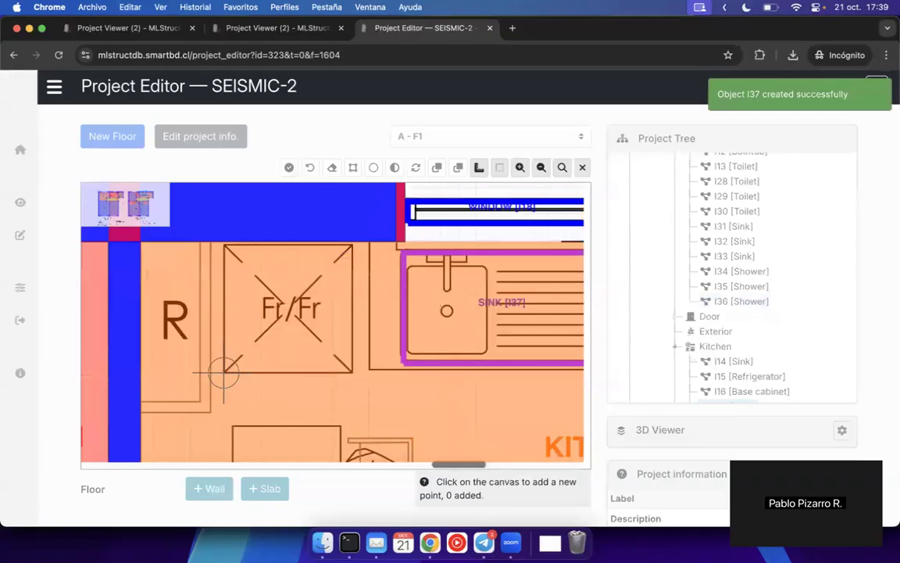
left_click(221, 376)
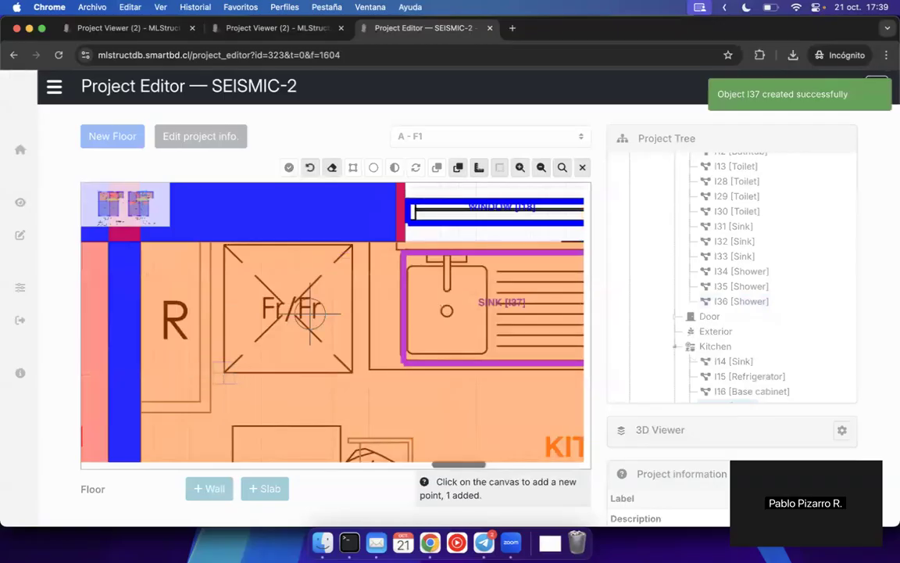
left_click(353, 248)
left_click(354, 169)
left_click(290, 167)
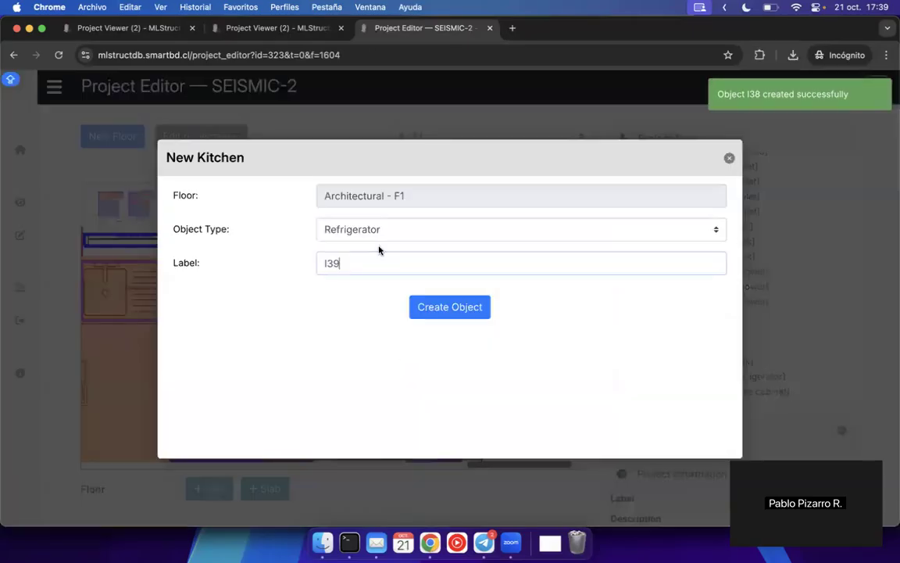
- Create a kitchen object of type Oven and outline the four-burner hob against the outer wall as a rectangle
left_click(372, 235)
left_click(348, 212)
left_click(454, 307)
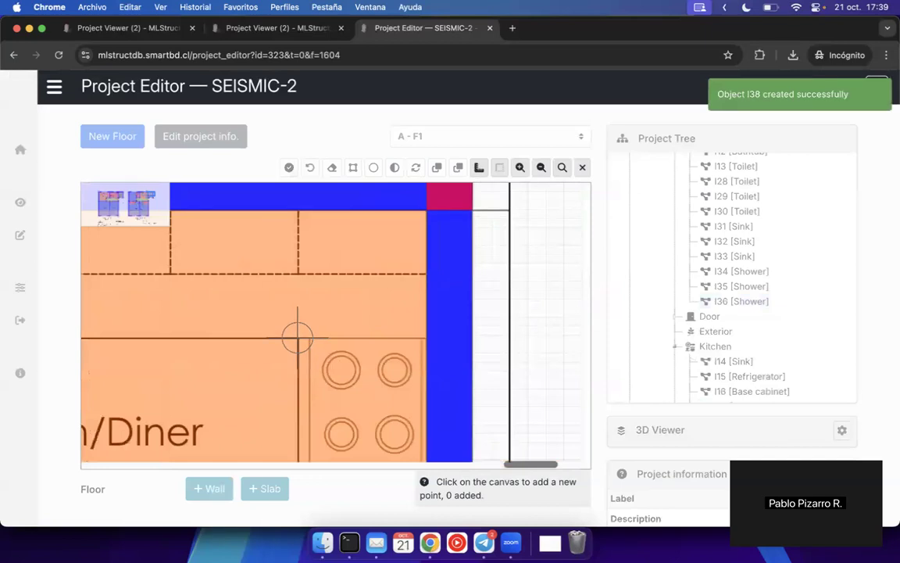
left_click(298, 339)
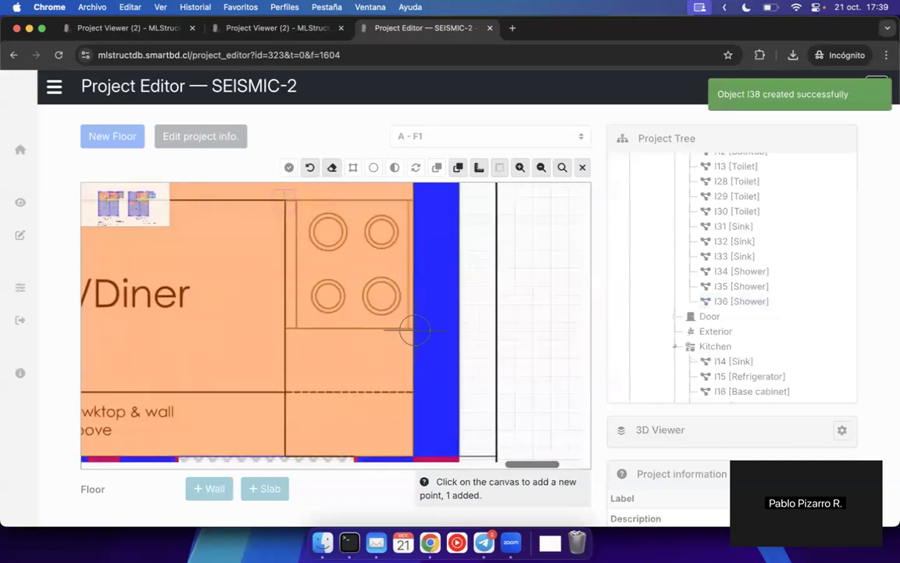
left_click(414, 329)
left_click(352, 167)
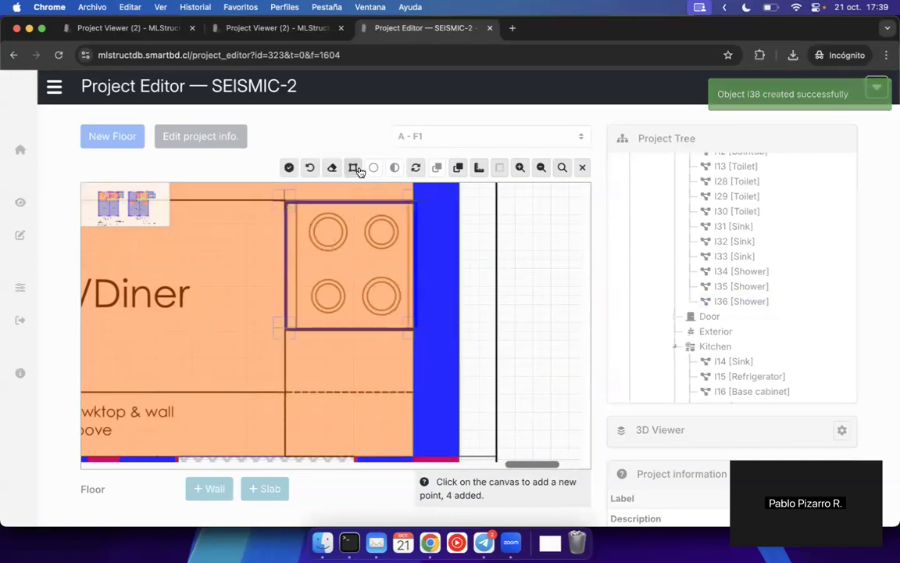
left_click(289, 167)
- Create a kitchen object of type Base cabinet for the Shared Kitchen/Diner
scroll(346, 305, "down", 5)
left_click_drag(287, 344, 375, 341)
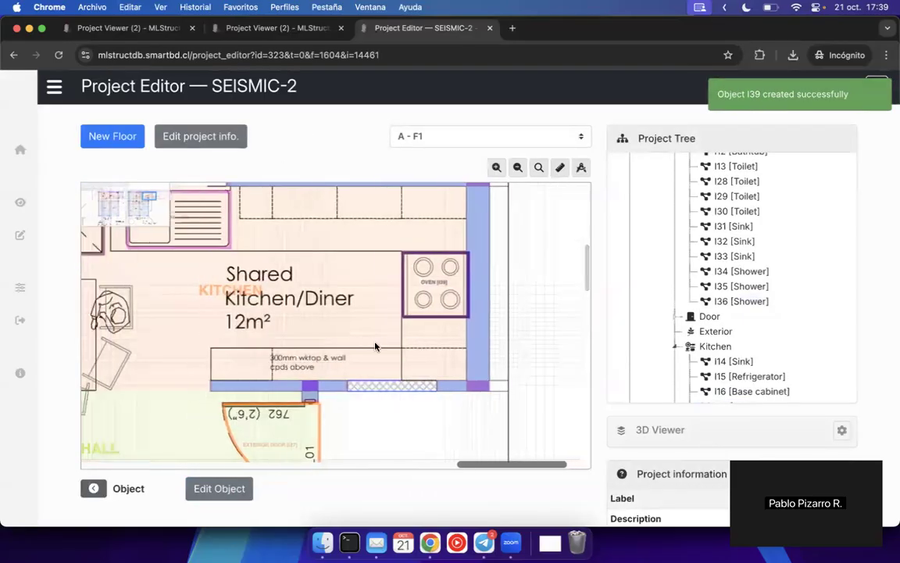
key("k")
left_click(335, 223)
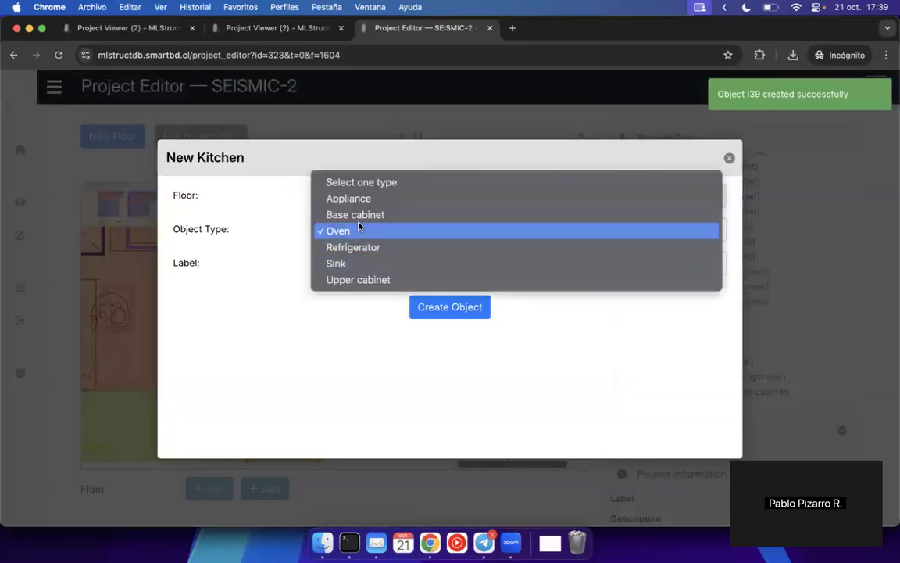
left_click(354, 214)
left_click(459, 307)
- Trace the base cabinet's rear outline from the worktop end beside the refrigerator, along the window wall and down the outer wall to its lower corner
scroll(381, 275, "up", 5)
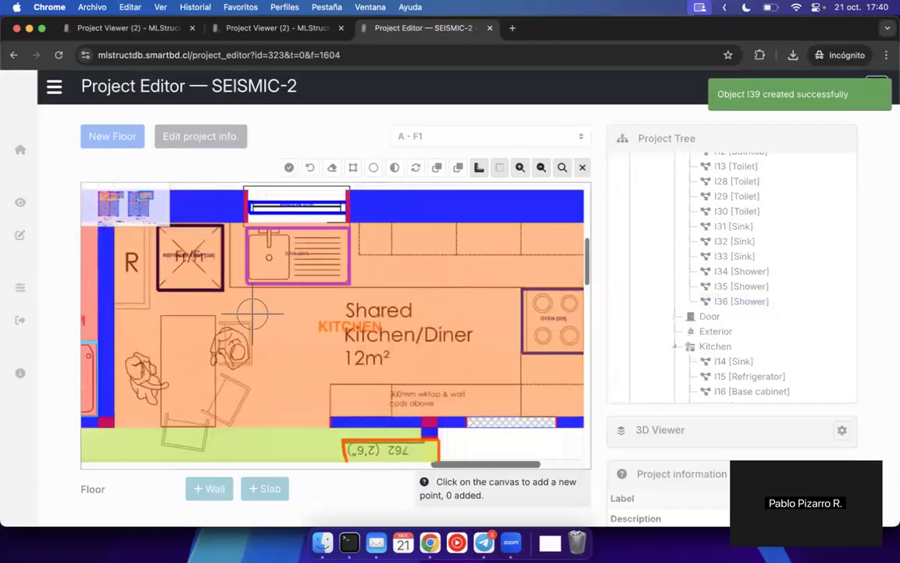
left_click(213, 263)
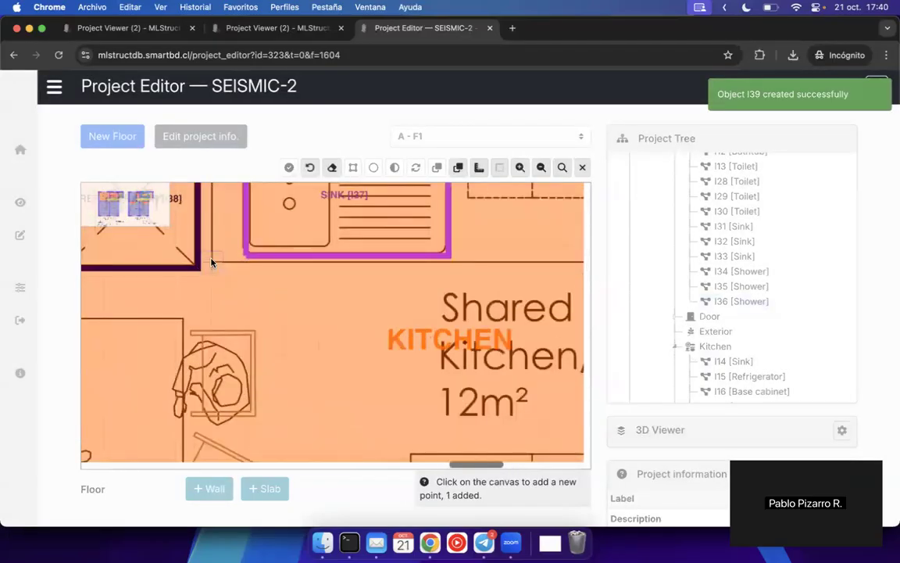
scroll(218, 269, "up", 3)
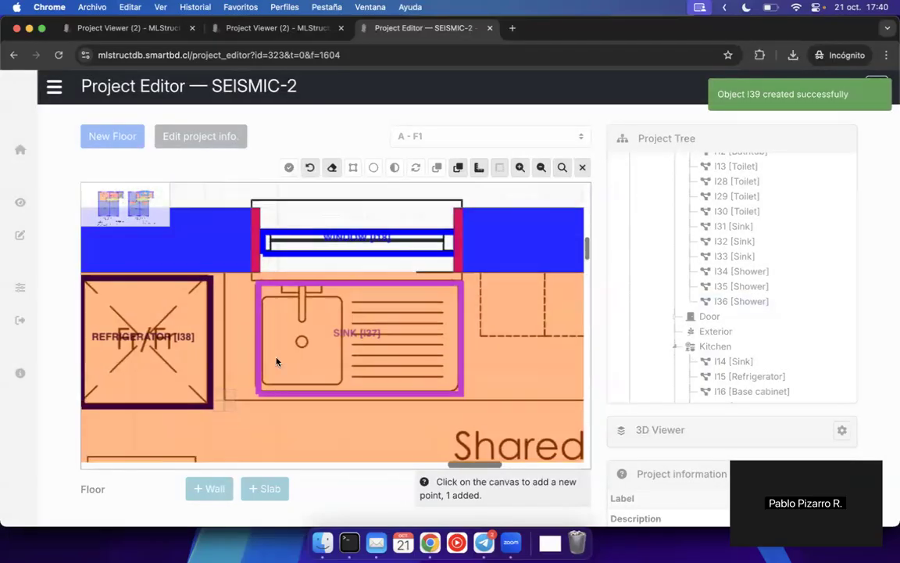
left_click(224, 273)
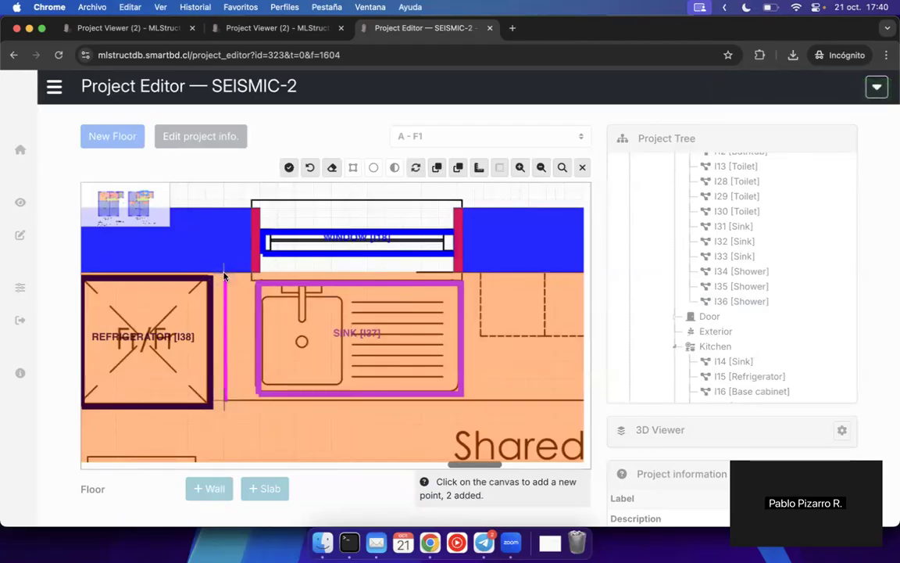
left_click_drag(512, 294, 272, 312)
left_click_drag(424, 331, 177, 329)
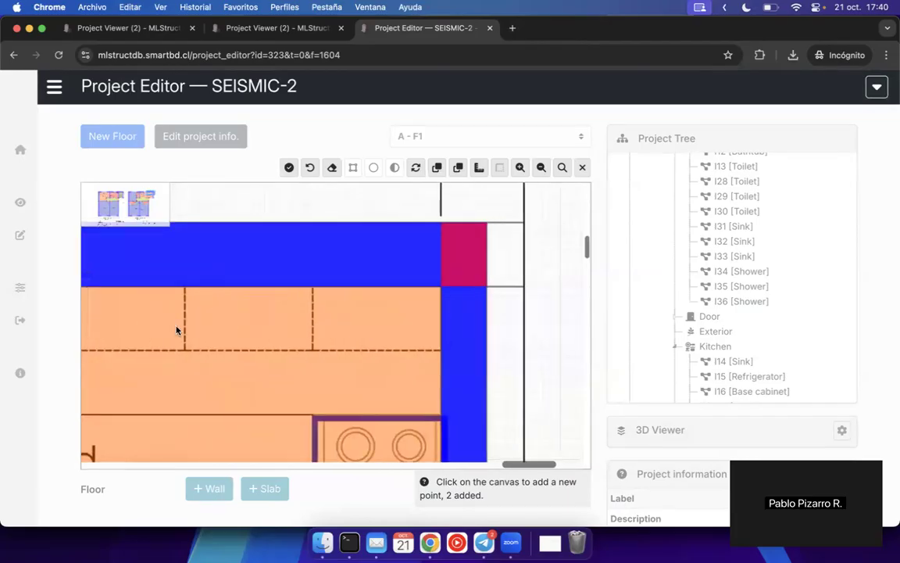
left_click(441, 290)
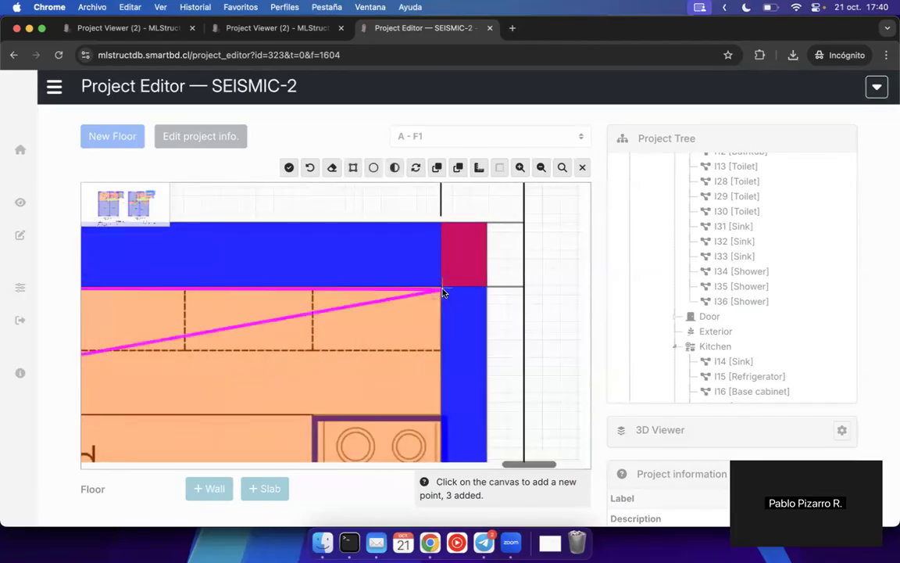
scroll(444, 292, "down", 8)
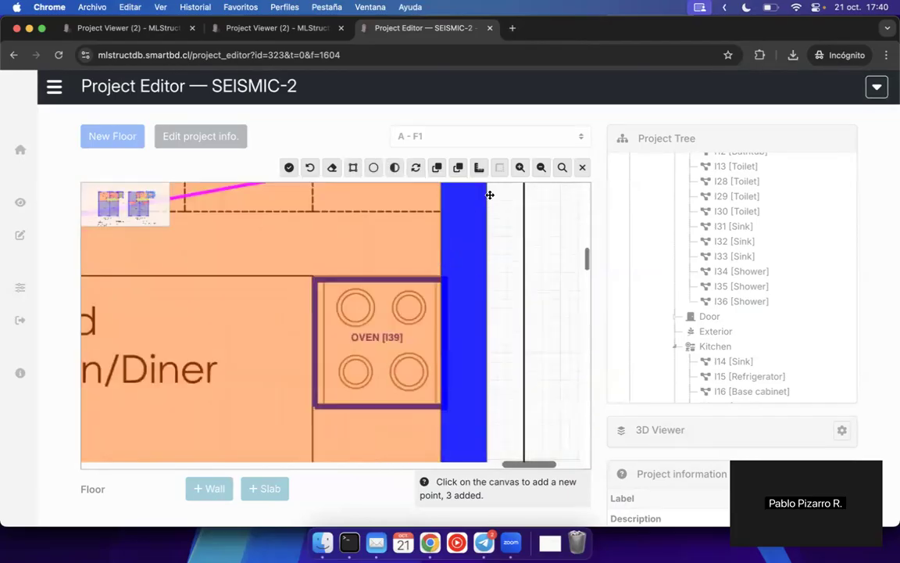
left_click(436, 273)
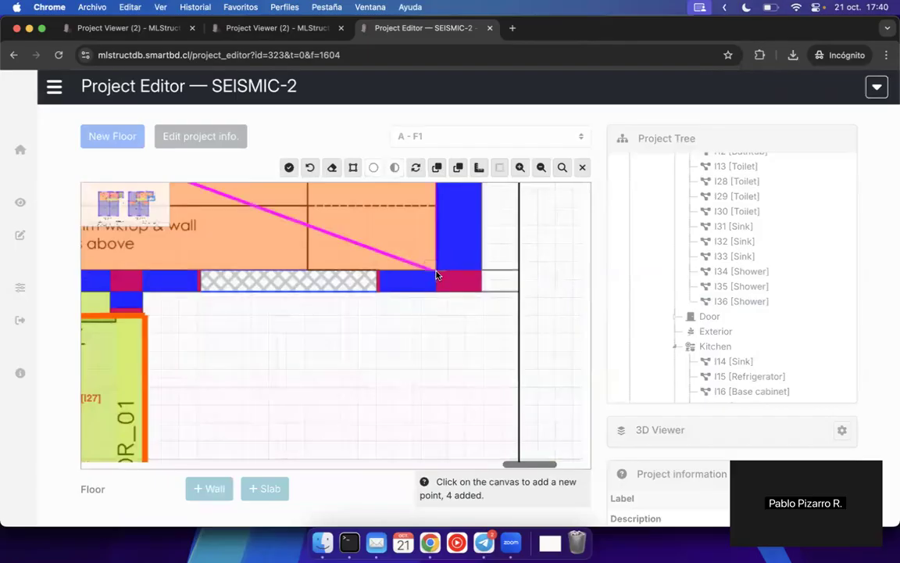
- Continue the base cabinet outline around the free end of the 300mm worktop and along its front edge to the inner corner below the oven
scroll(332, 291, "left", 5)
scroll(332, 292, "up", 1)
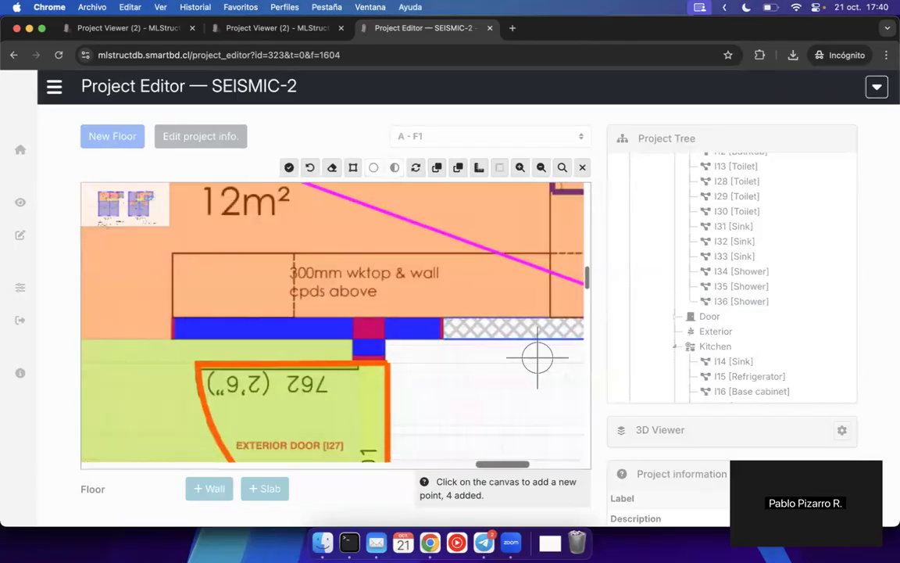
left_click(171, 320)
left_click(171, 257)
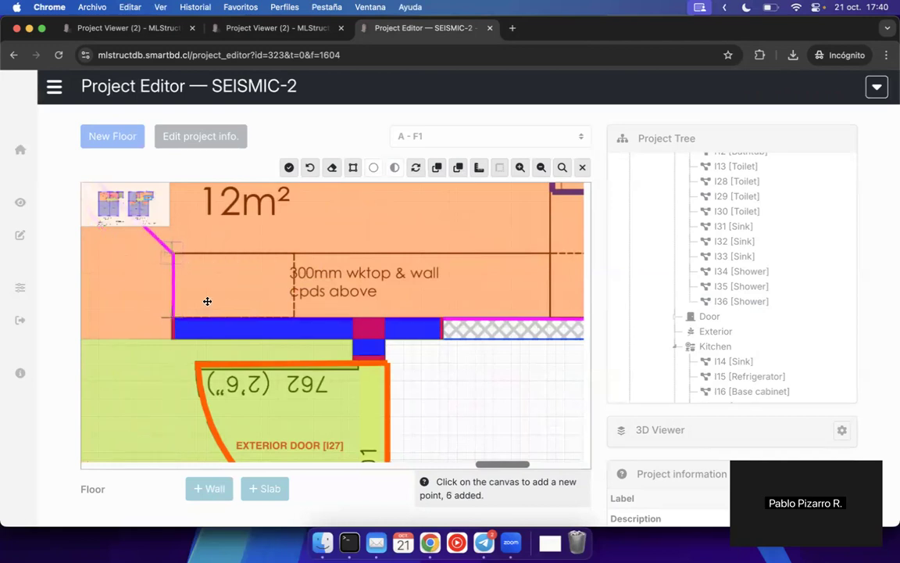
scroll(332, 292, "right", 5)
scroll(331, 292, "up", 1)
left_click(347, 290)
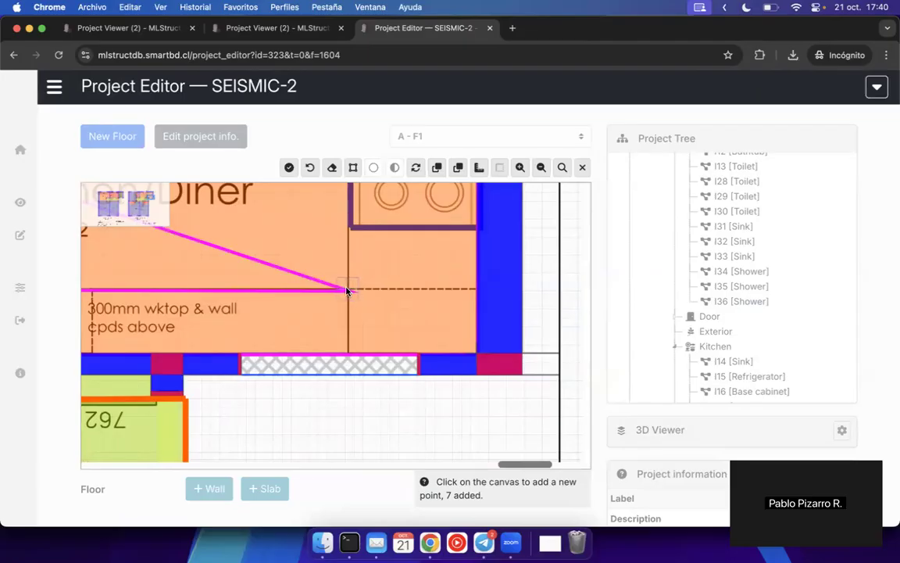
- Add the inner corner point beside the oven's upper edge and finish the base cabinet outline back at the refrigerator end
scroll(348, 257, "up", 5)
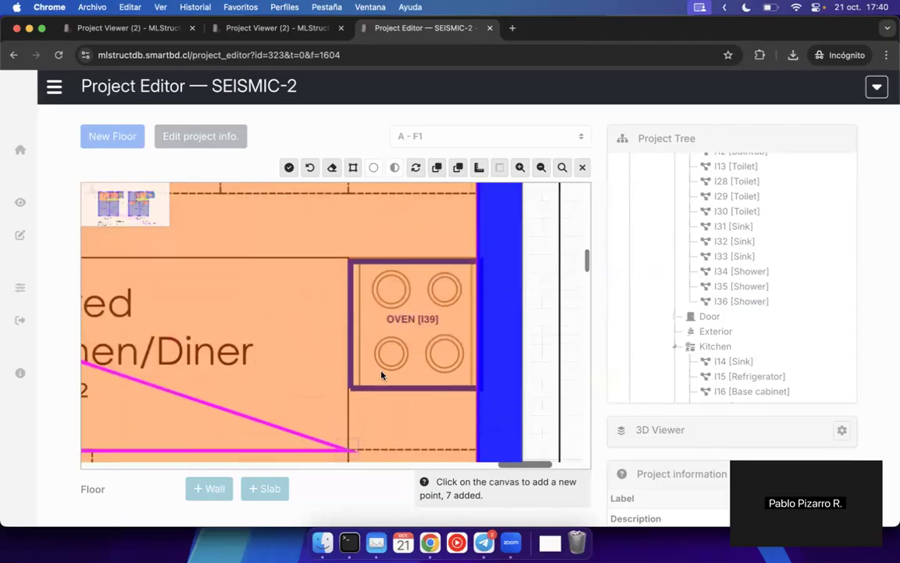
left_click(345, 251)
scroll(315, 305, "left", 8)
scroll(453, 317, "up", 1)
scroll(351, 305, "left", 4)
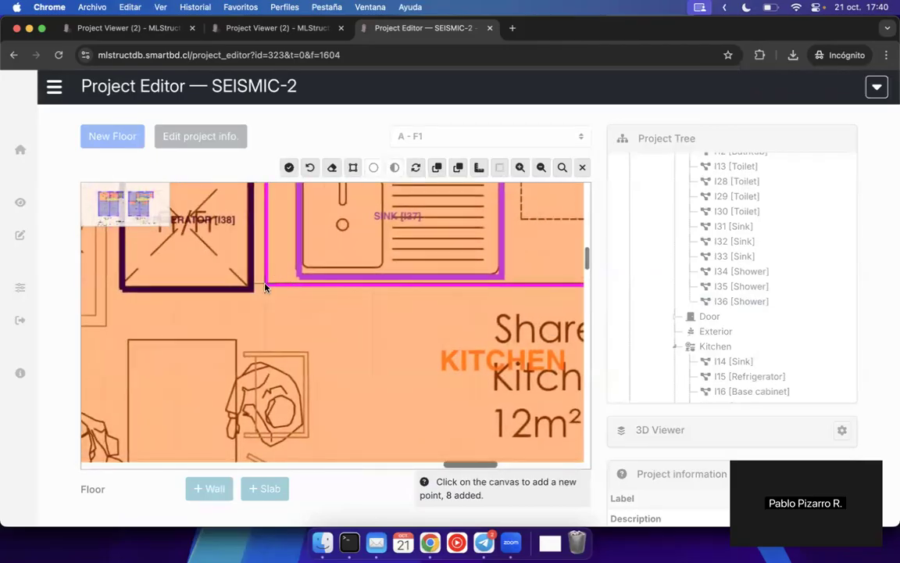
left_click(290, 167)
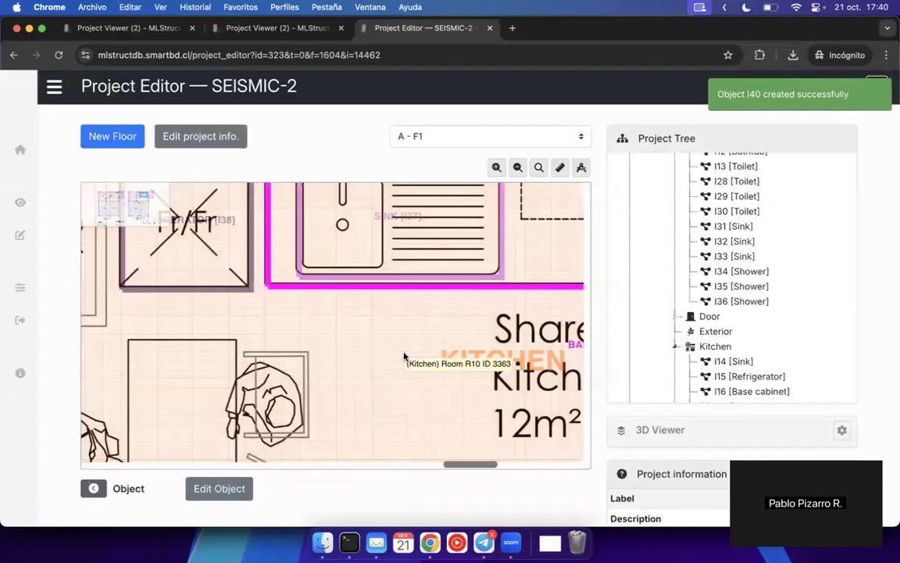
- Return to the floor level and review the modelled walls, rooms and fixtures of both the proposed and existing plans
scroll(404, 356, "down", 5)
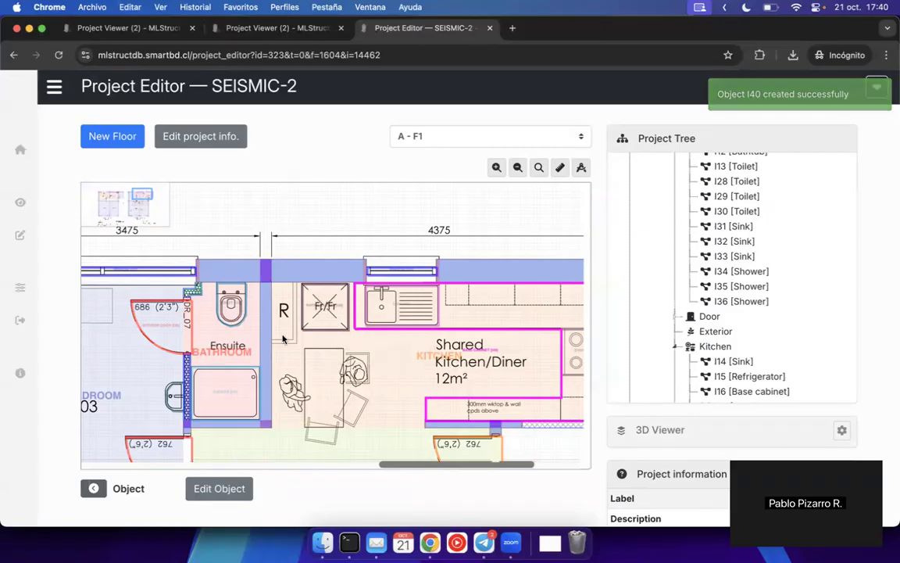
left_click(102, 490)
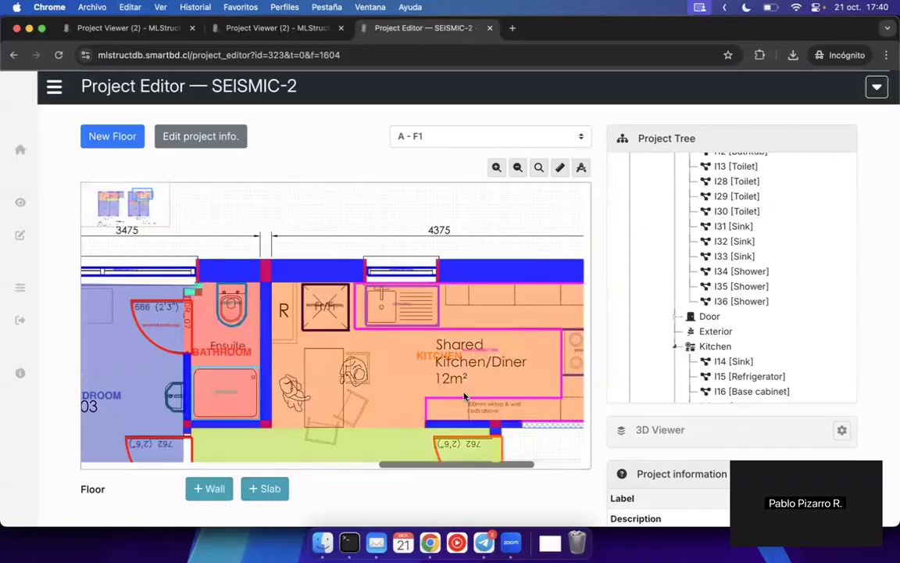
scroll(467, 396, "down", 5)
left_click_drag(460, 405, 419, 294)
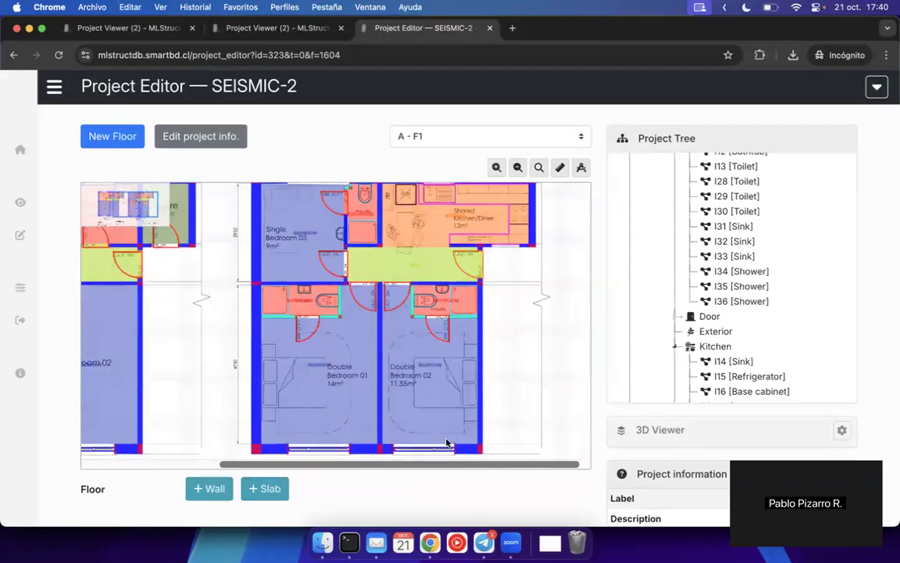
left_click_drag(482, 286, 465, 351)
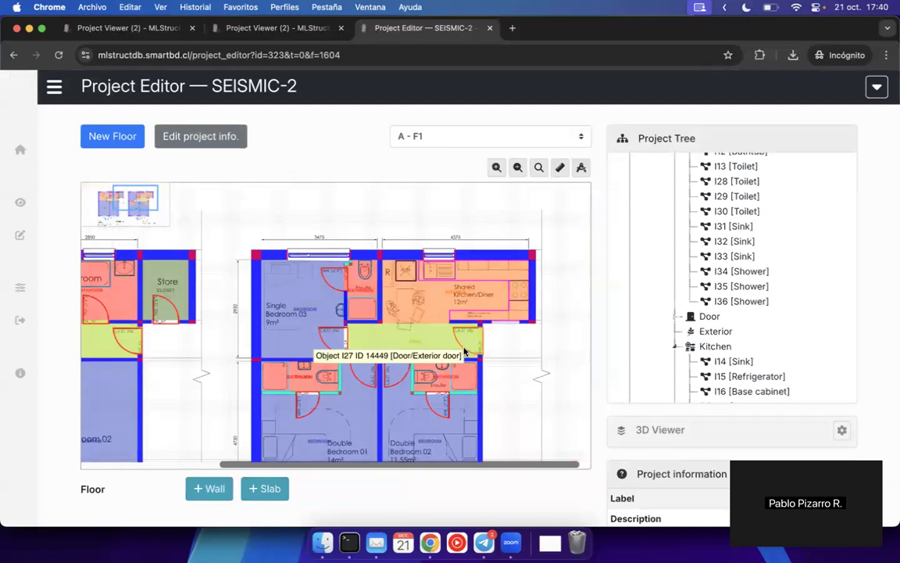
scroll(392, 357, "up", 8)
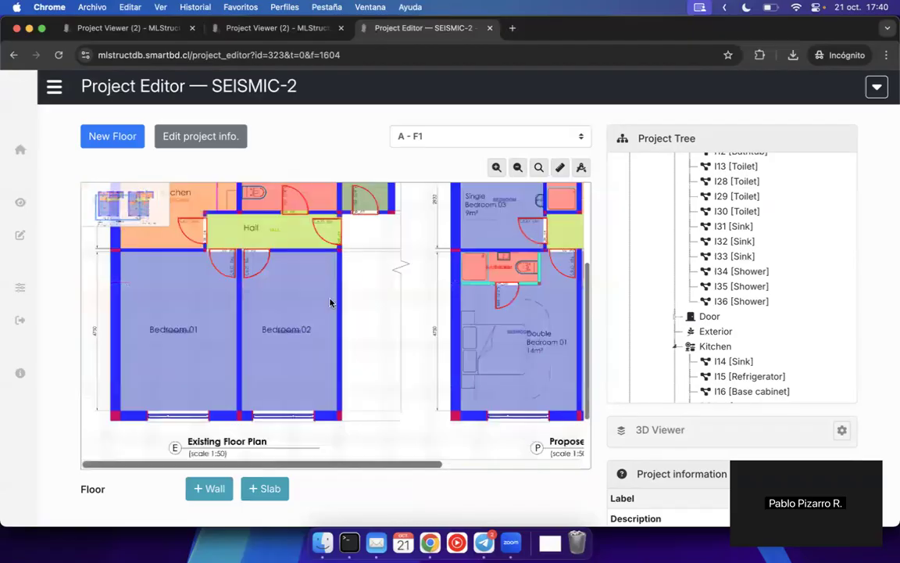
scroll(379, 391, "up", 5)
scroll(349, 310, "left", 3)
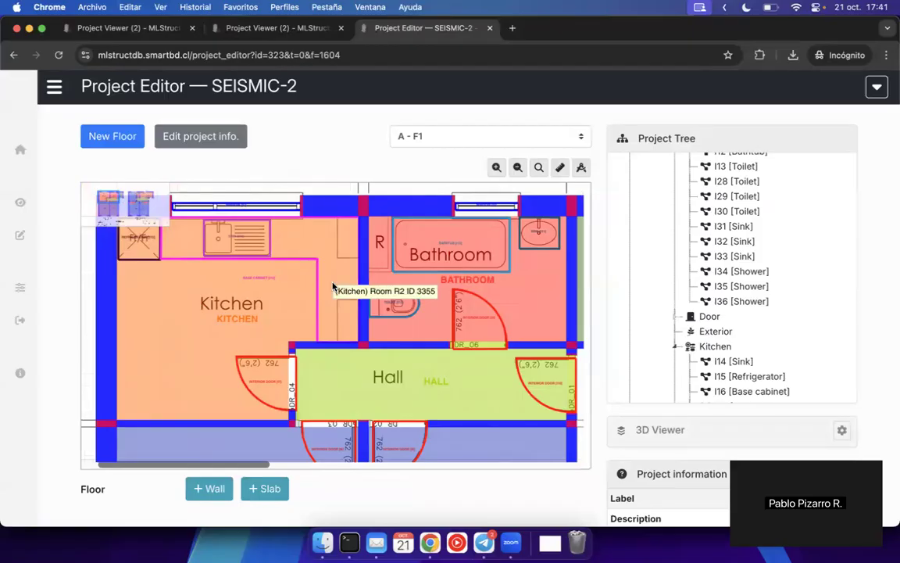
scroll(336, 288, "down", 5)
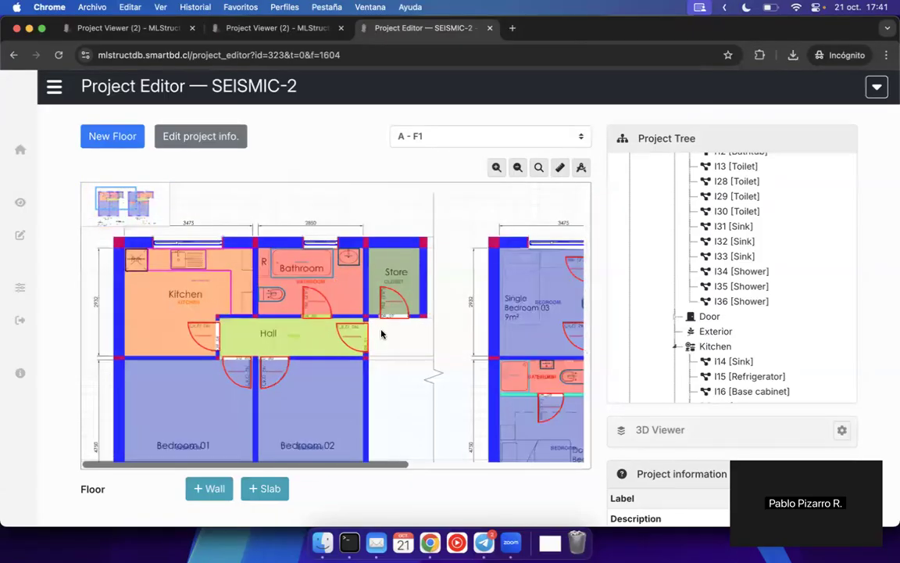
scroll(450, 340, "right", 8)
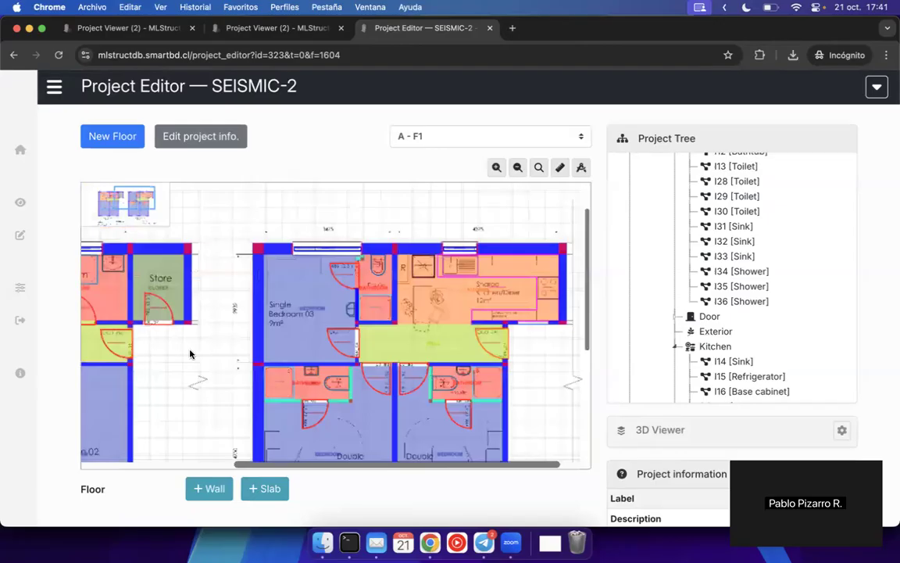
scroll(421, 303, "up", 1)
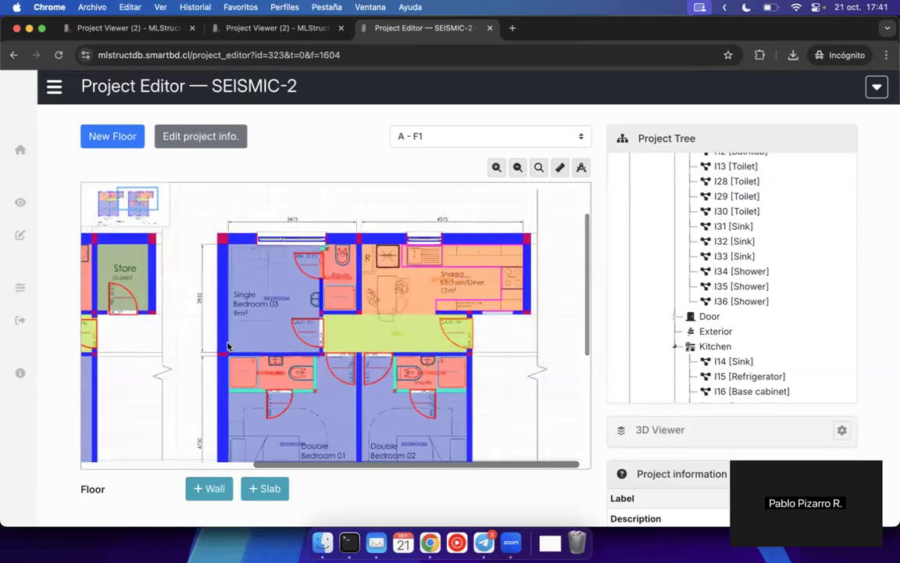
scroll(341, 300, "up", 5)
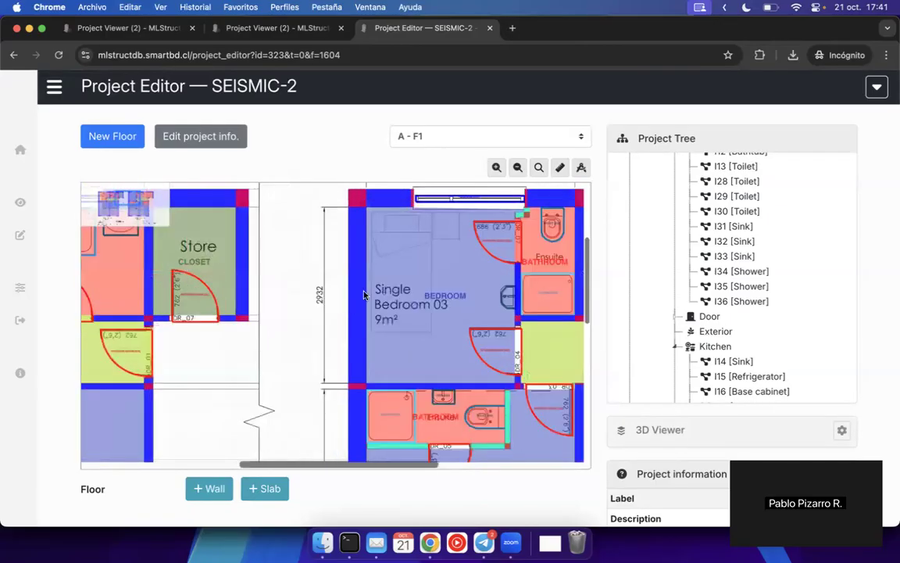
- Select the outer wall segment beside Single Bedroom 03 and the junction below it to inspect how the wall is divided
left_click(356, 284)
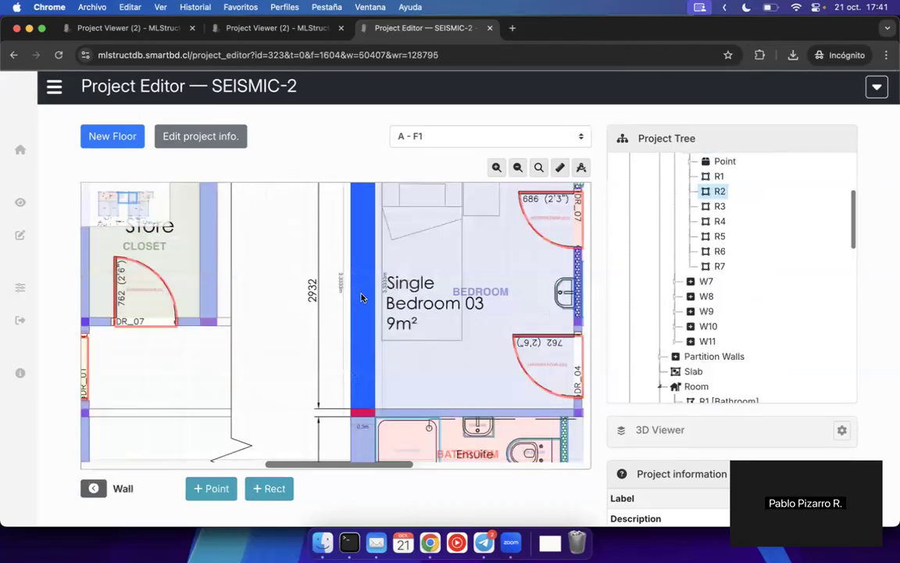
left_click_drag(359, 252, 357, 215)
scroll(354, 348, "up", 3)
scroll(353, 349, "up", 2)
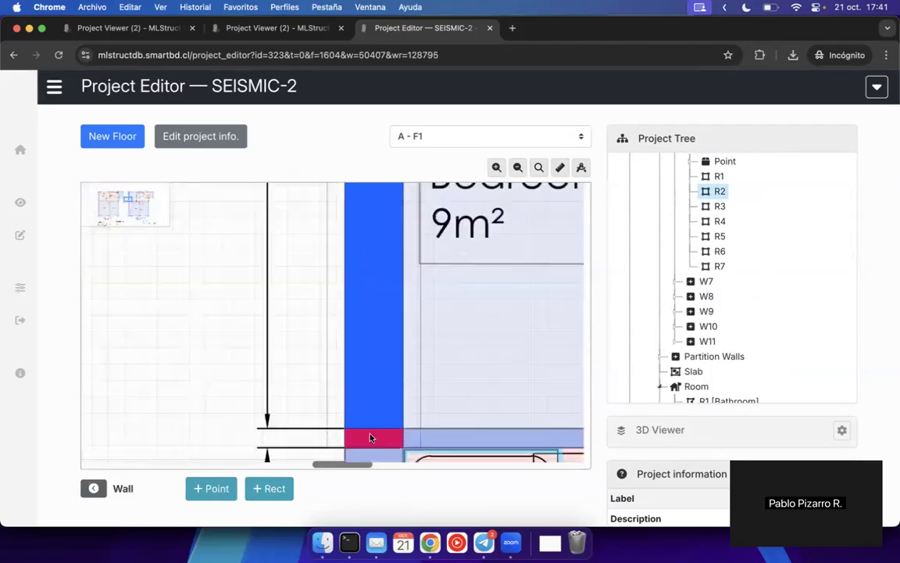
left_click(371, 438)
left_click(349, 419)
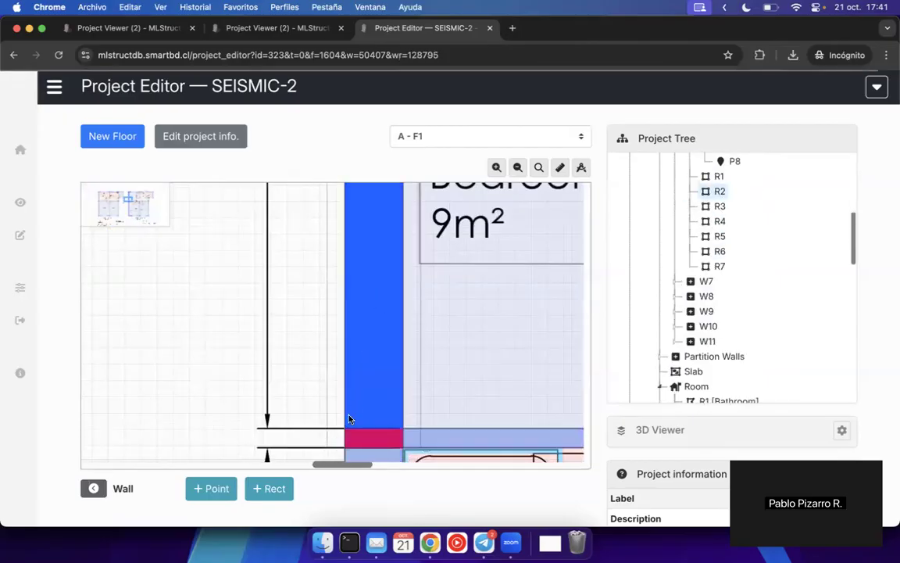
left_click(358, 450)
left_click(358, 443)
left_click_drag(365, 203, 368, 367)
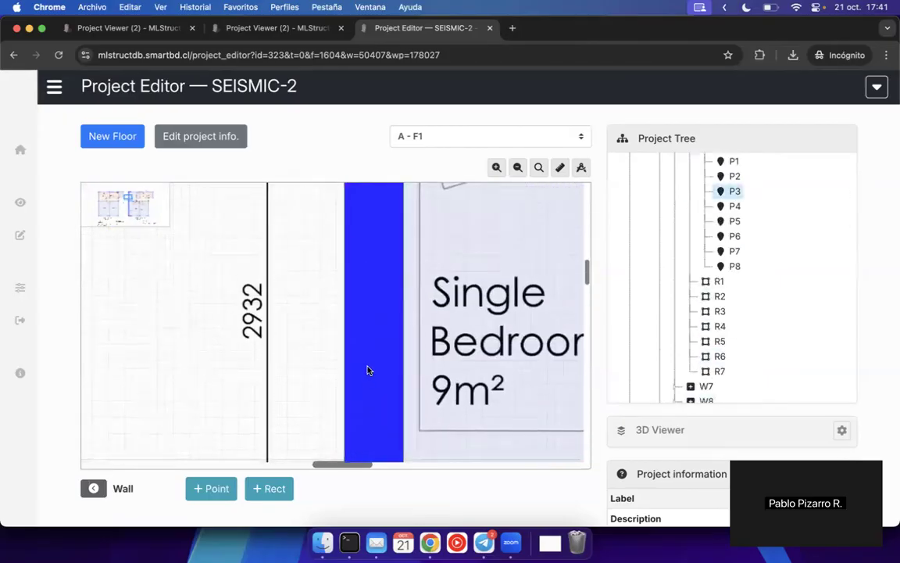
- Compare the length of the wall segment beside Single Bedroom 03 with the drawn dimension, checking its upper corner and lower junction
left_click(382, 273)
left_click_drag(388, 246, 388, 263)
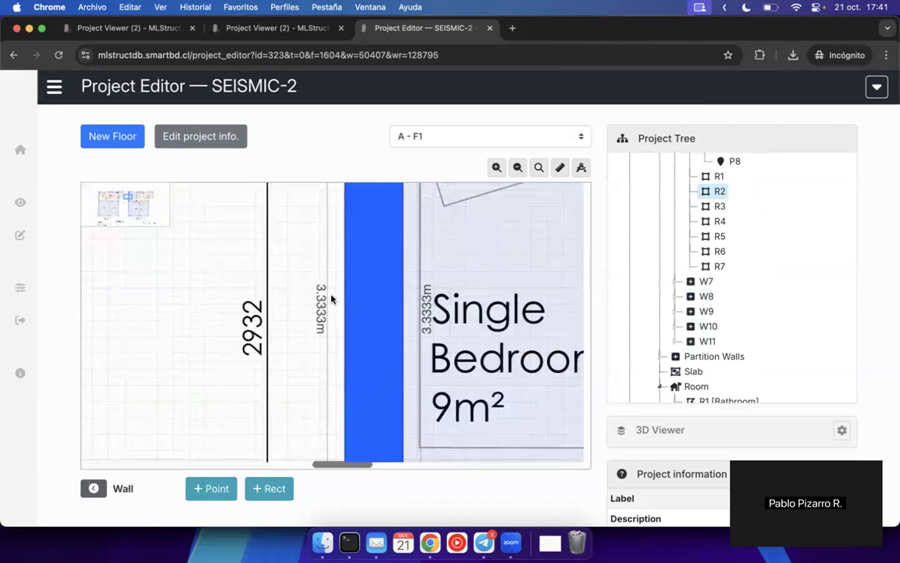
scroll(332, 298, "up", 5)
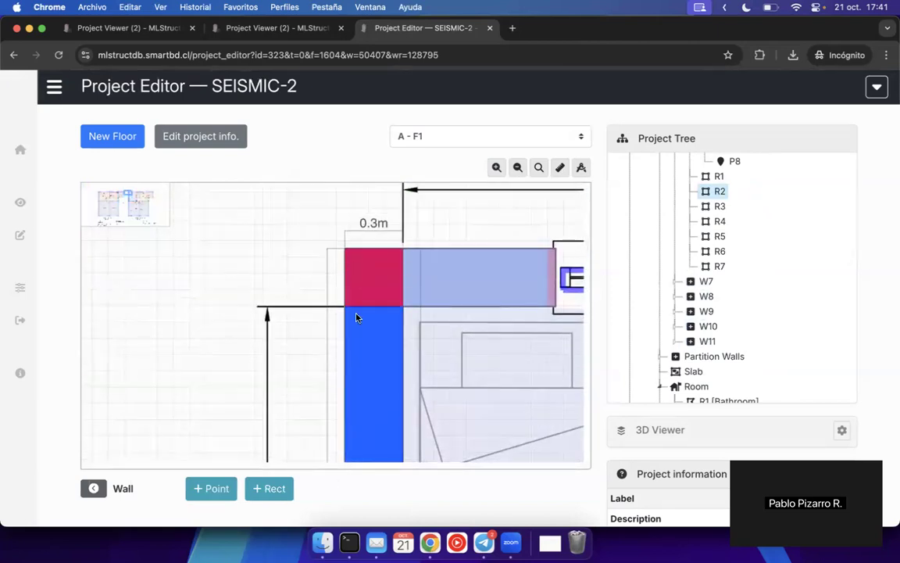
left_click(362, 283)
left_click_drag(364, 412, 384, 111)
left_click(365, 269)
left_click_drag(372, 243, 377, 408)
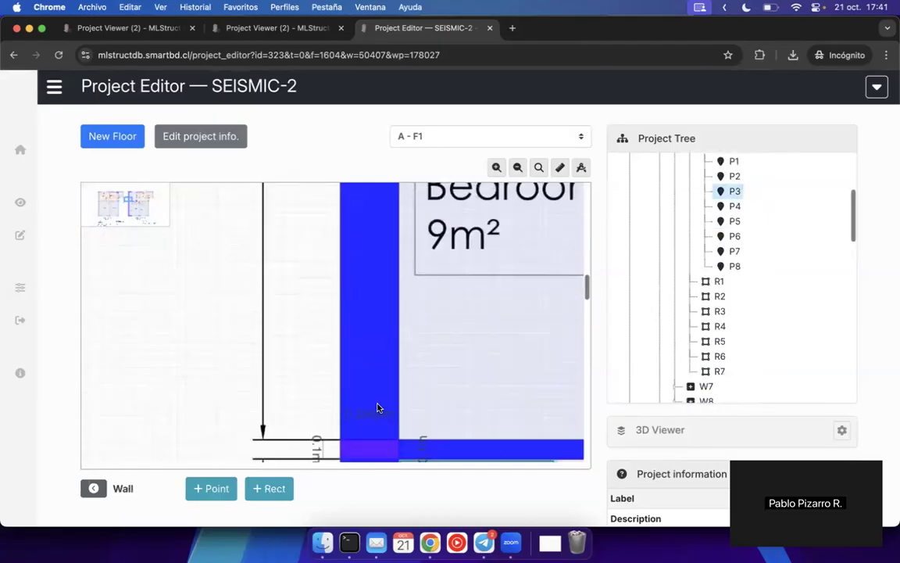
scroll(375, 293, "up", 3)
left_click(336, 329)
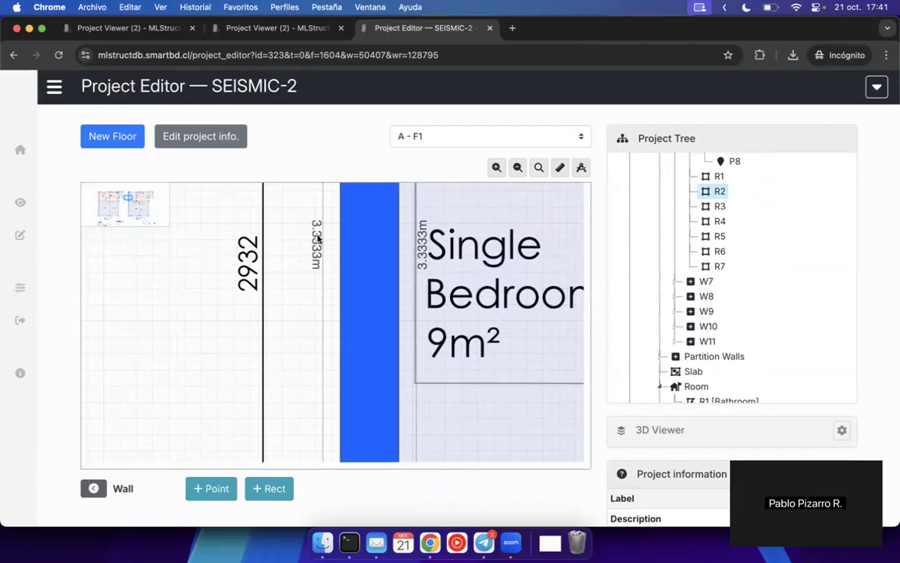
- Examine the double bedrooms, the full sheet, the project information and the proposed plan's scale and title block
scroll(288, 329, "down", 10)
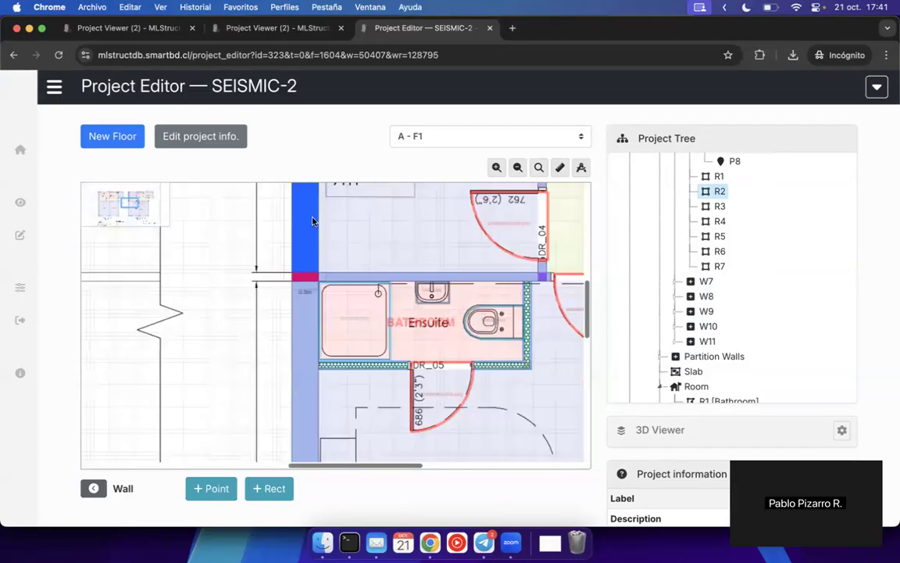
left_click_drag(526, 375, 338, 362)
scroll(362, 362, "down", 5)
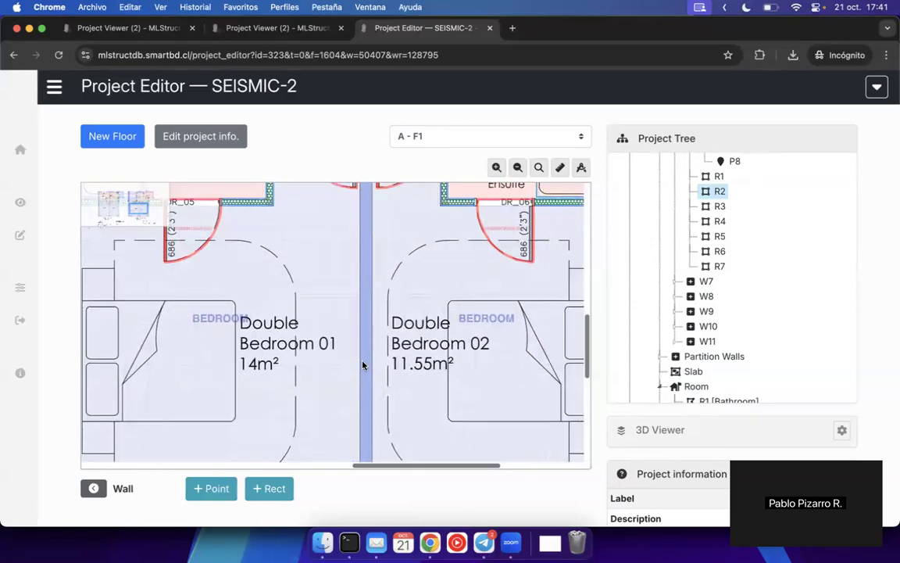
left_click_drag(424, 373, 422, 311)
scroll(450, 284, "down", 10)
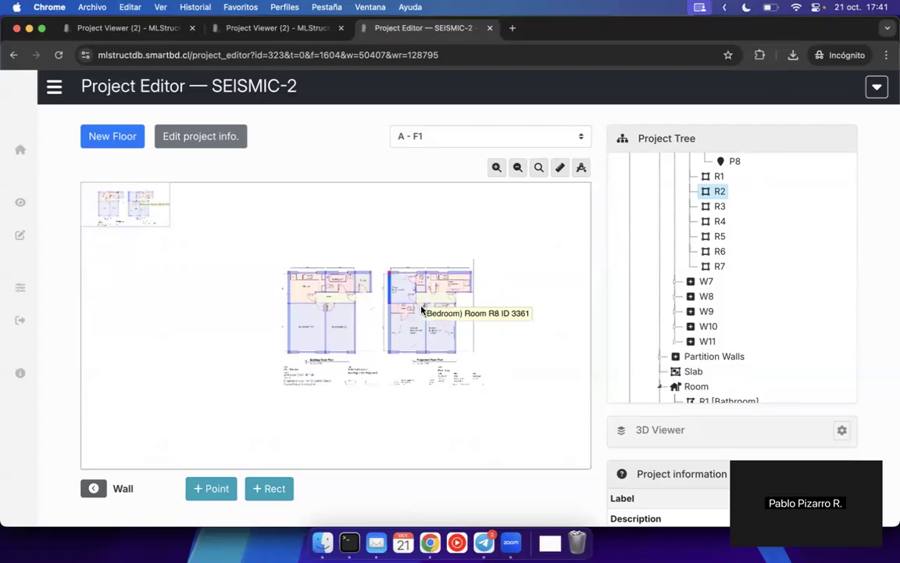
scroll(436, 311, "up", 3)
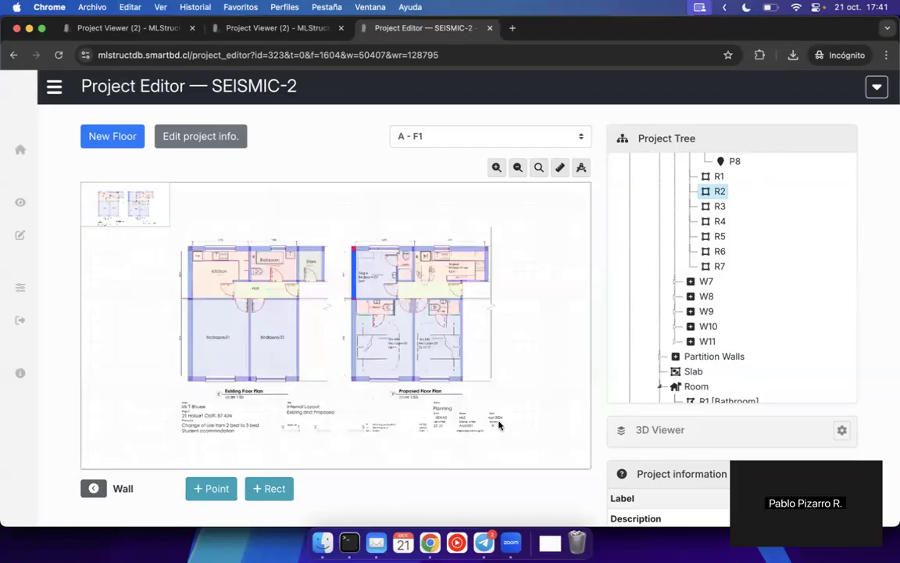
scroll(504, 510, "down", 5)
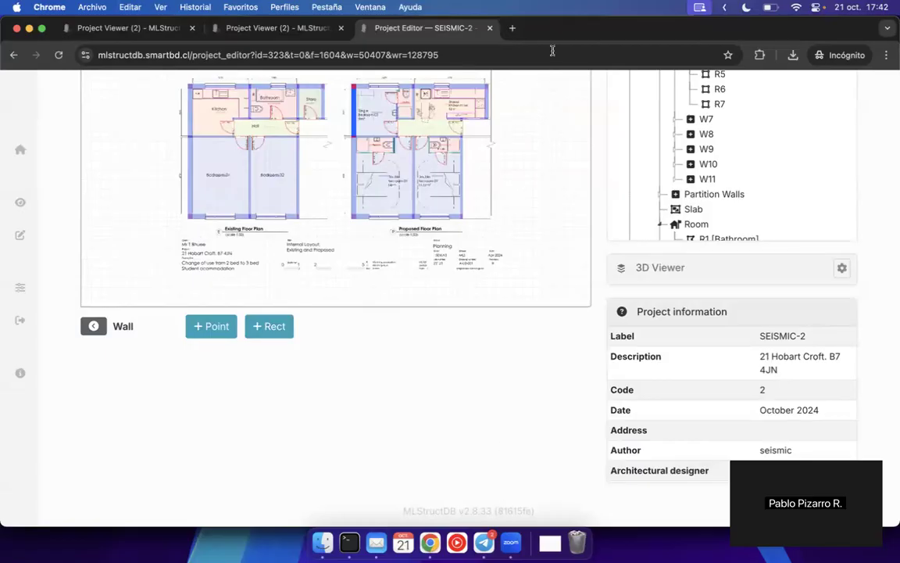
scroll(523, 300, "up", 10)
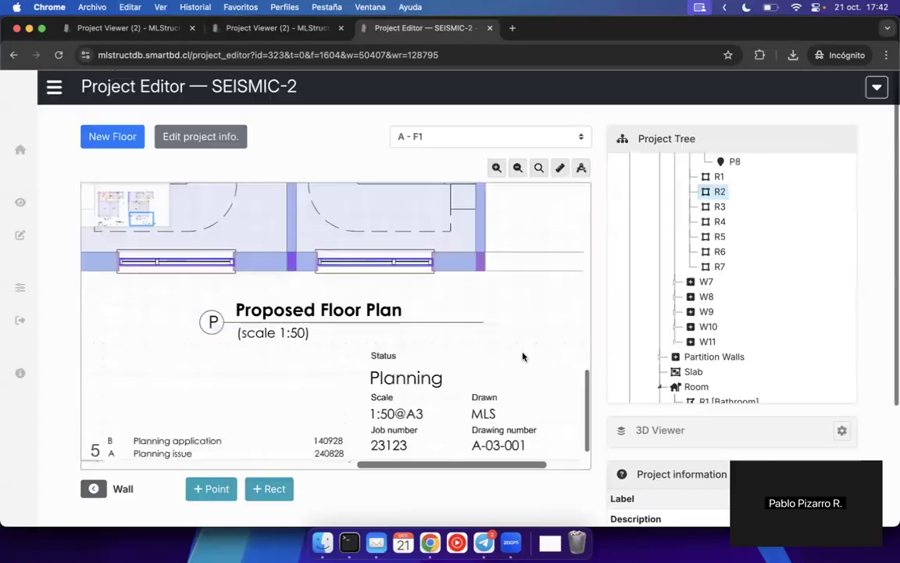